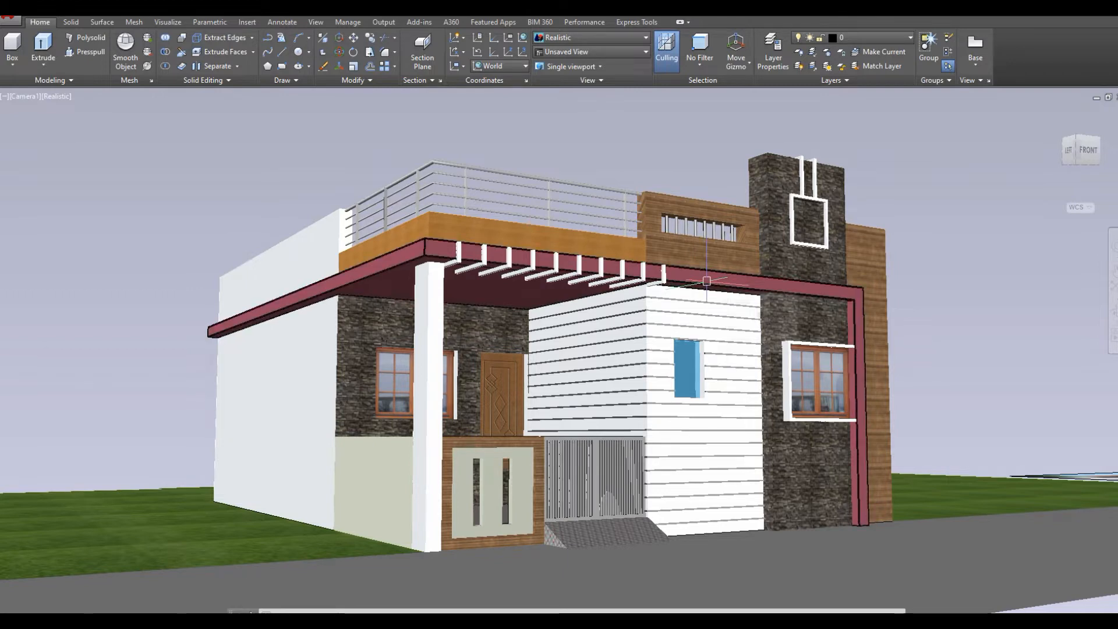
Orbit around the house model and set the view to its front elevation.
{"action": "mouse_move", "coordinate": [706, 280]}
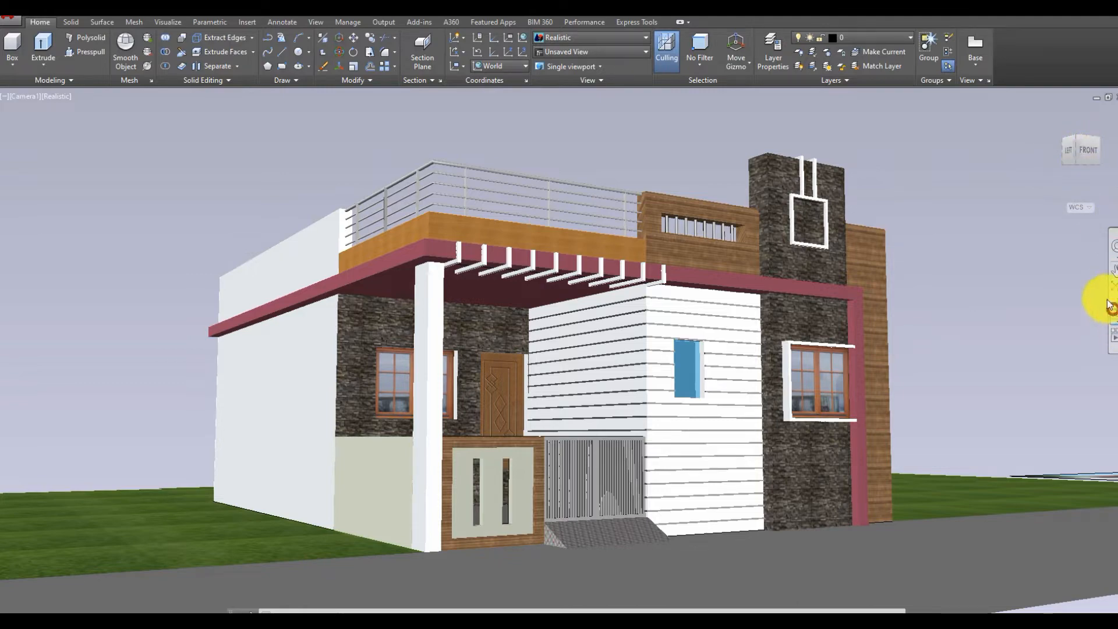
{"action": "middle_click_drag", "start_coordinate": [1098, 294], "coordinate": [961, 137], "text": "shift"}
{"action": "right_click", "coordinate": [961, 136]}
{"action": "left_click", "coordinate": [975, 132]}
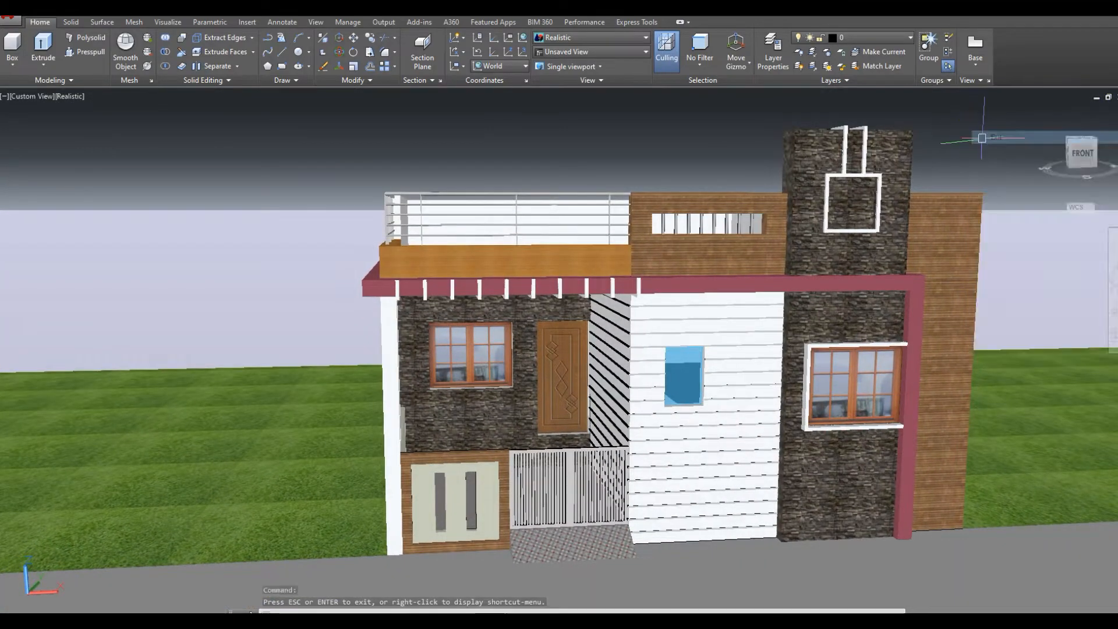
{"action": "left_click", "coordinate": [1082, 155]}
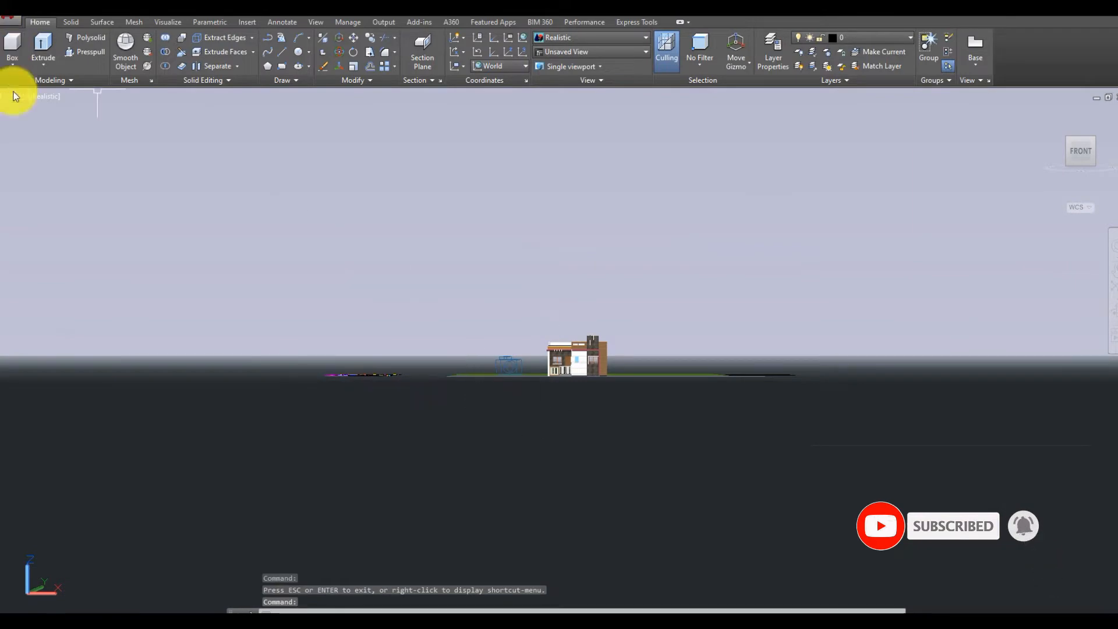
{"action": "scroll", "coordinate": [609, 387], "scroll_direction": "up", "scroll_amount": 8}
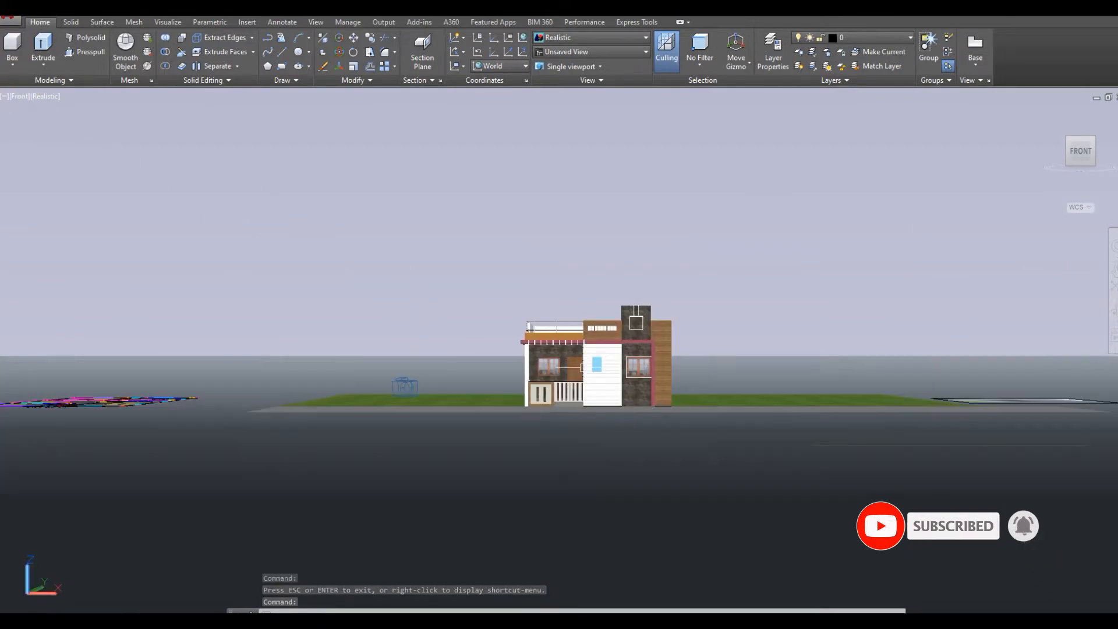
{"action": "scroll", "coordinate": [565, 358], "scroll_direction": "up", "scroll_amount": 5}
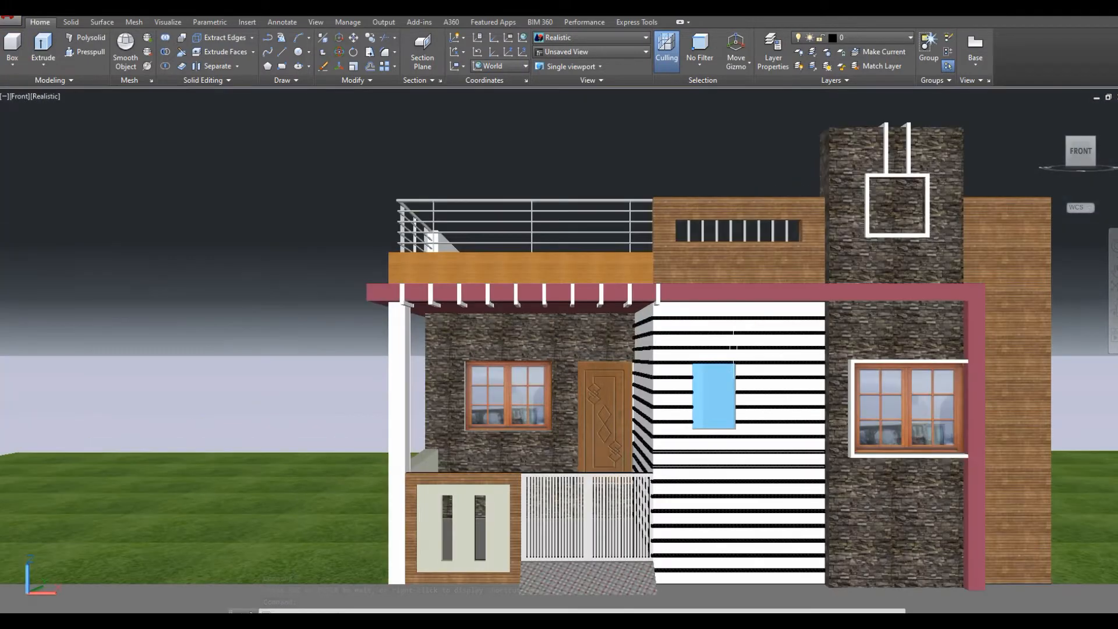
{"action": "middle_click_drag", "start_coordinate": [728, 347], "coordinate": [699, 322]}
Preview the front elevation in the Conceptual visual style and switch it to 2D Wireframe.
{"action": "left_click", "coordinate": [46, 97]}
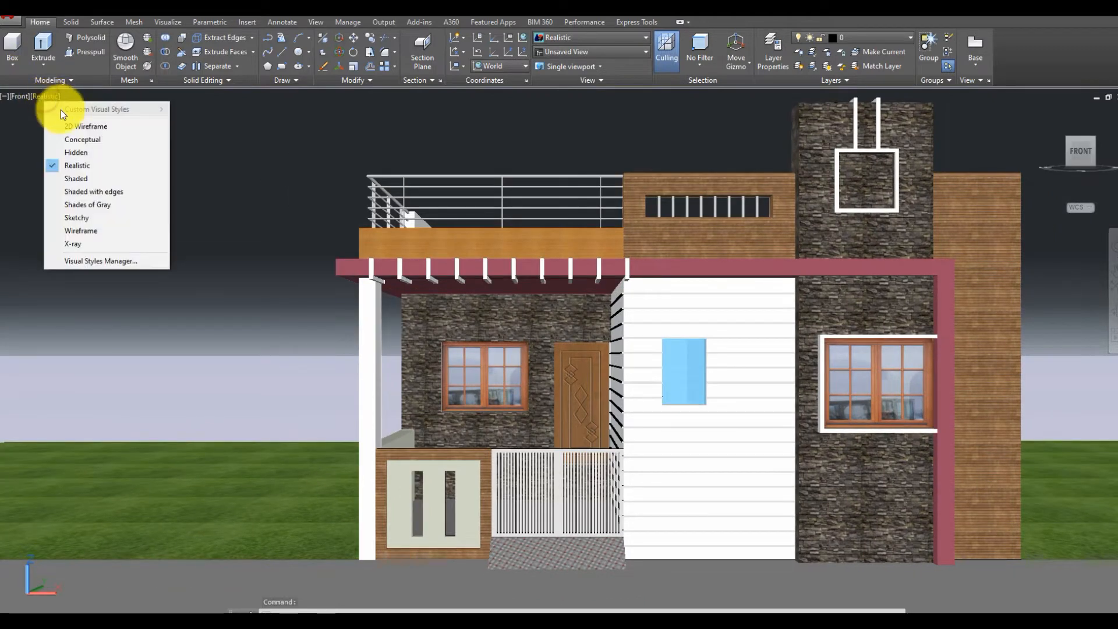
{"action": "left_click", "coordinate": [104, 142]}
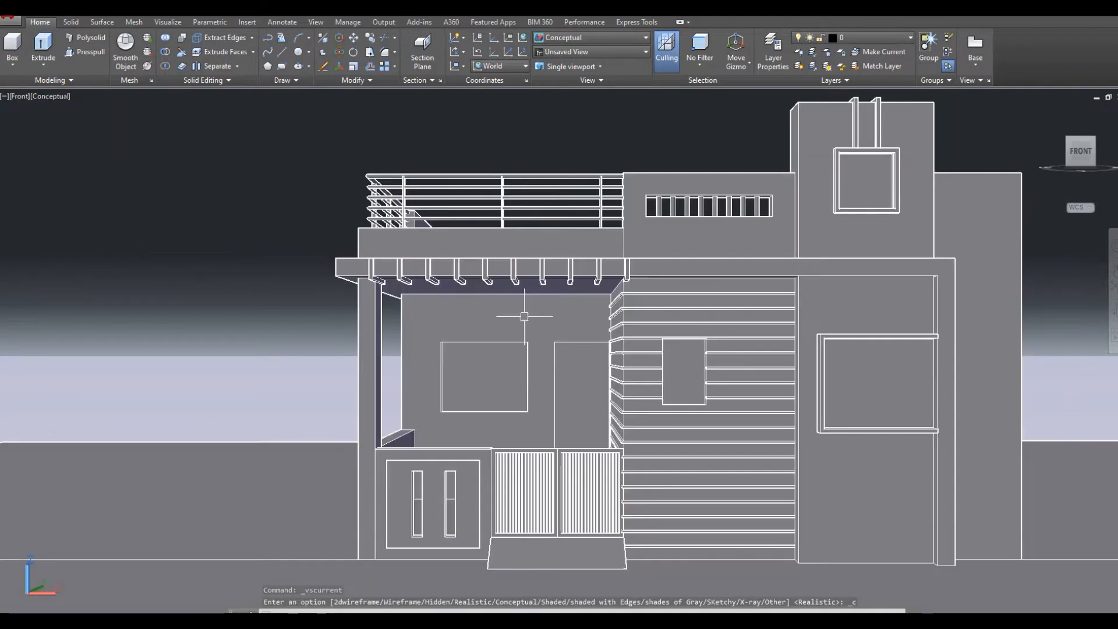
{"action": "scroll", "coordinate": [414, 242], "scroll_direction": "down", "scroll_amount": 5}
{"action": "scroll", "coordinate": [414, 242], "scroll_direction": "up", "scroll_amount": 4}
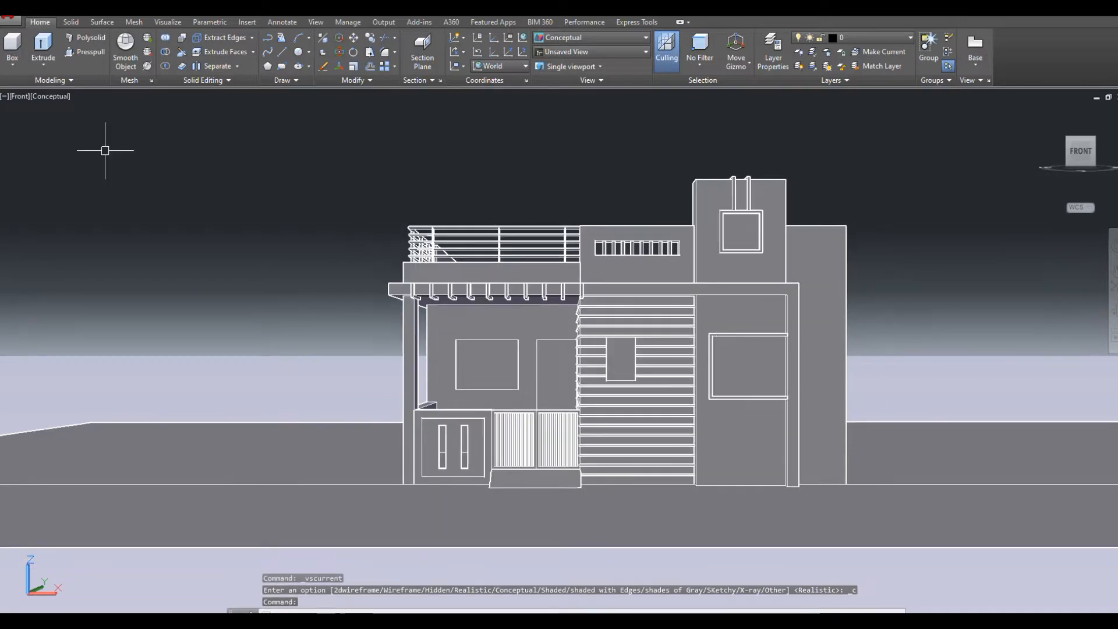
{"action": "left_click", "coordinate": [58, 95]}
{"action": "left_click", "coordinate": [92, 122]}
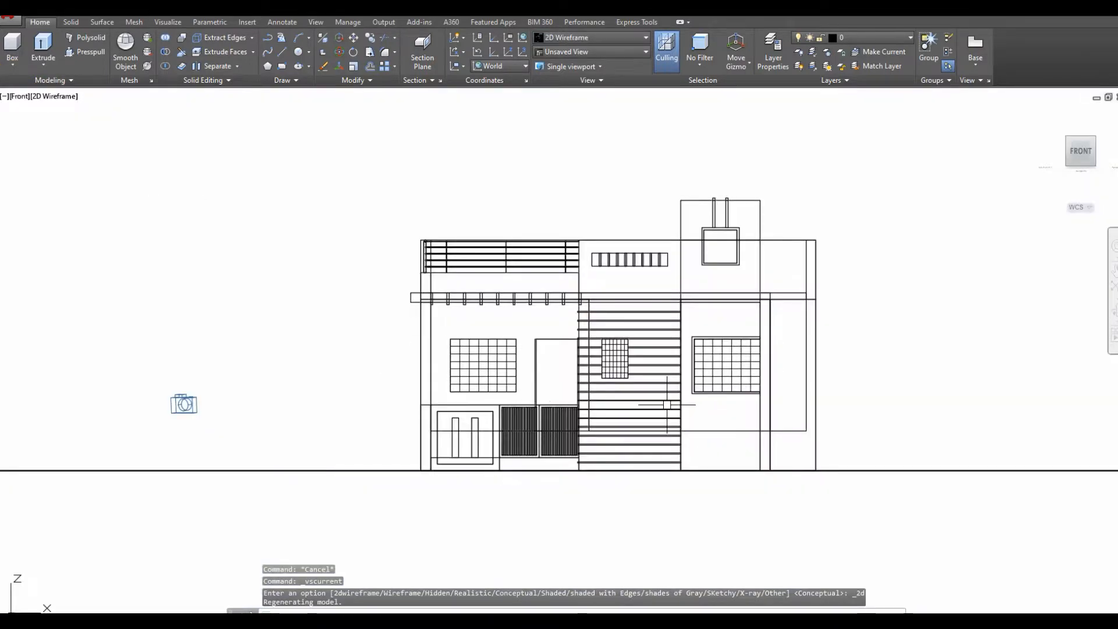
Apply the Conceptual visual style and orbit the house to inspect its roof and front from above.
{"action": "scroll", "coordinate": [666, 404], "scroll_direction": "up", "scroll_amount": 3}
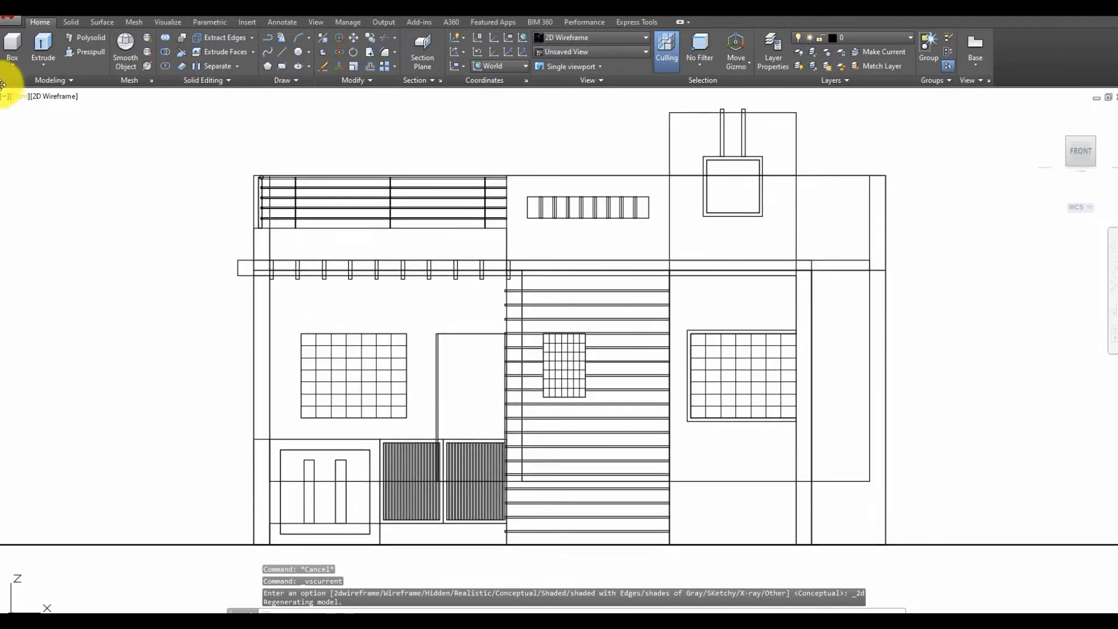
{"action": "left_click", "coordinate": [51, 97]}
{"action": "left_click", "coordinate": [85, 139]}
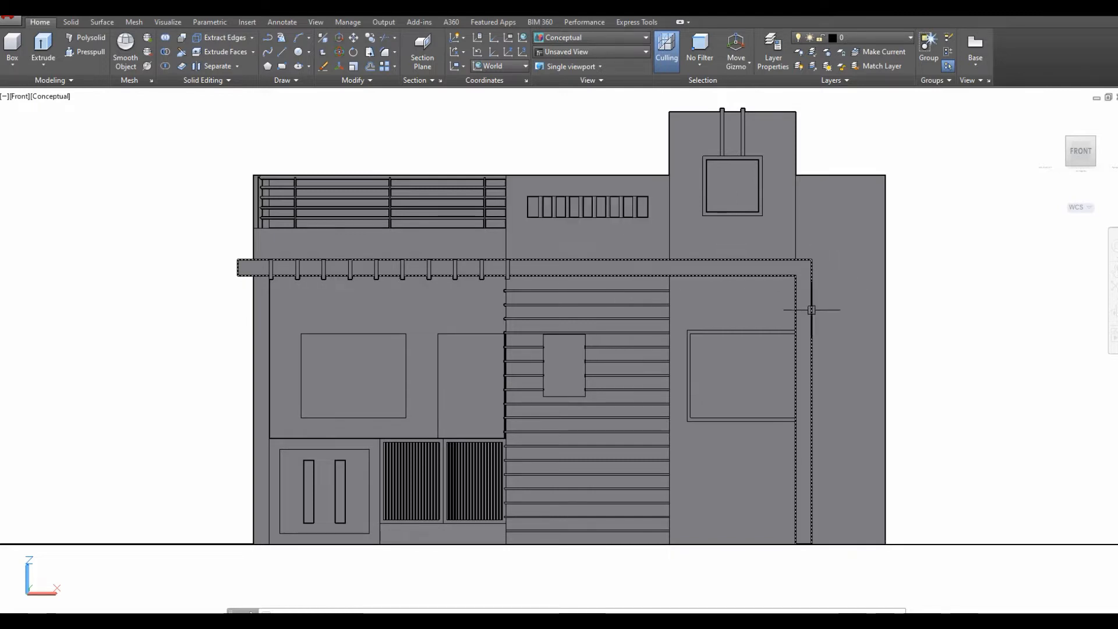
{"action": "key", "text": "F10"}
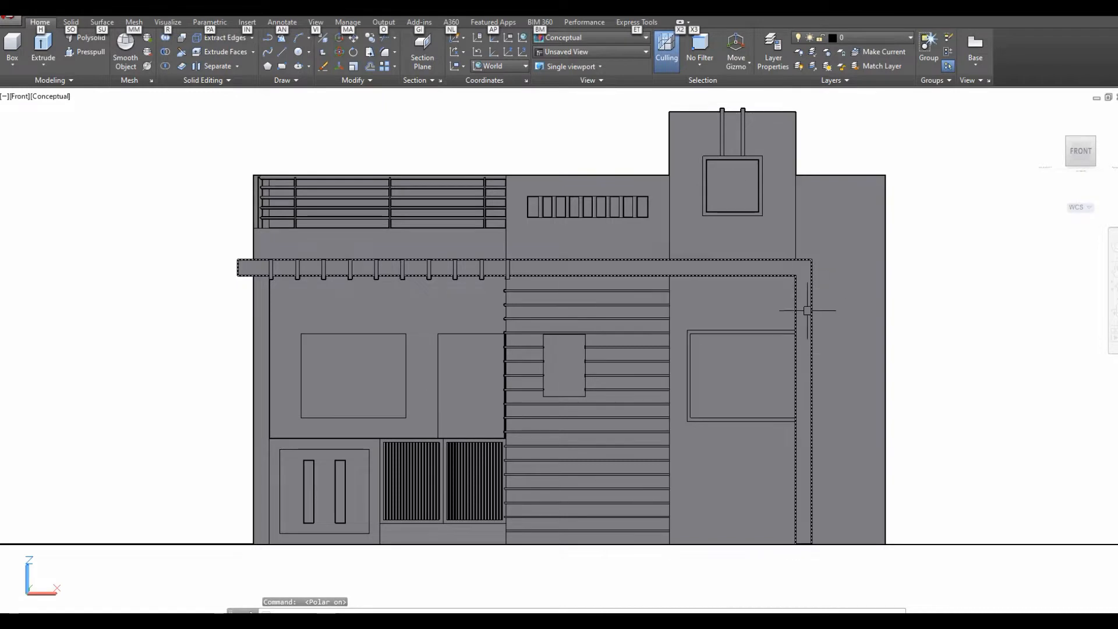
{"action": "mouse_move", "coordinate": [799, 297]}
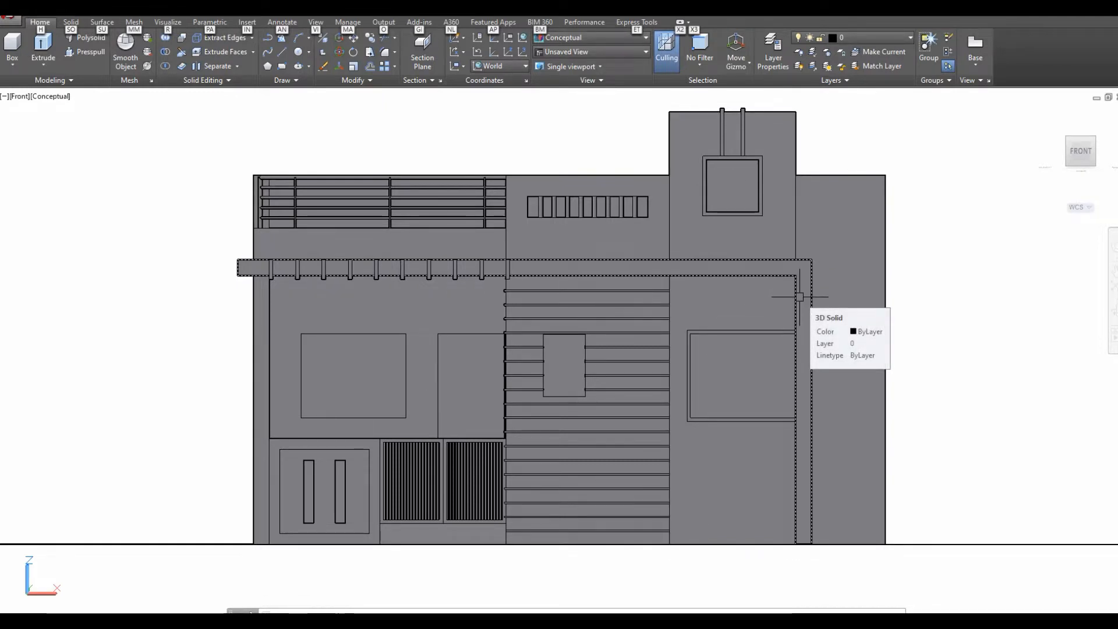
{"action": "middle_click_drag", "start_coordinate": [799, 297], "coordinate": [778, 219], "text": "shift"}
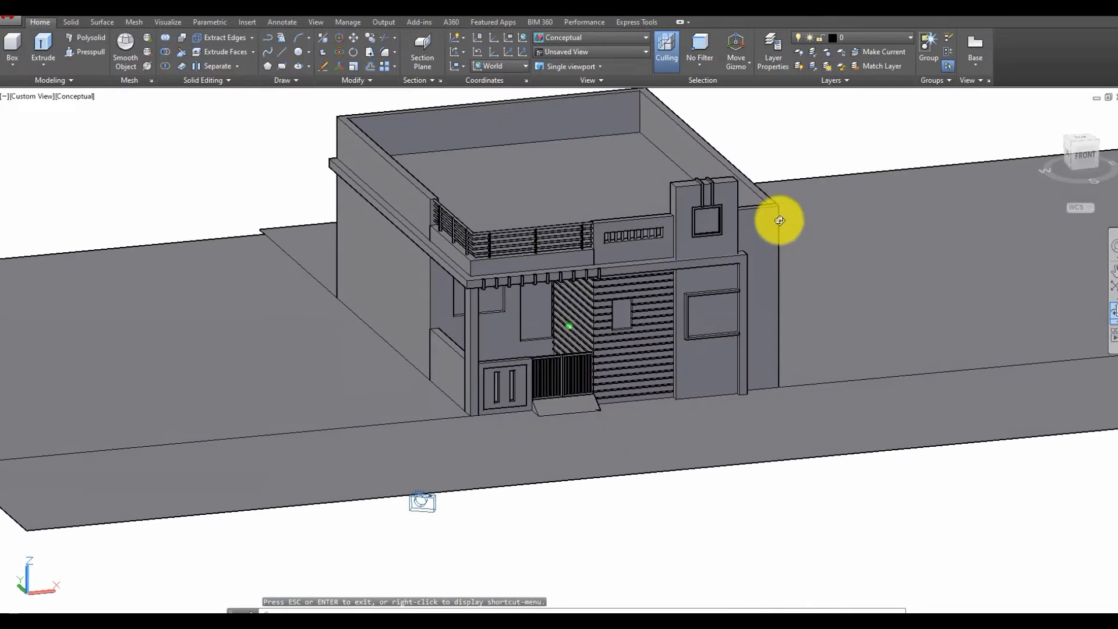
{"action": "right_click", "coordinate": [579, 155]}
{"action": "left_click", "coordinate": [609, 165]}
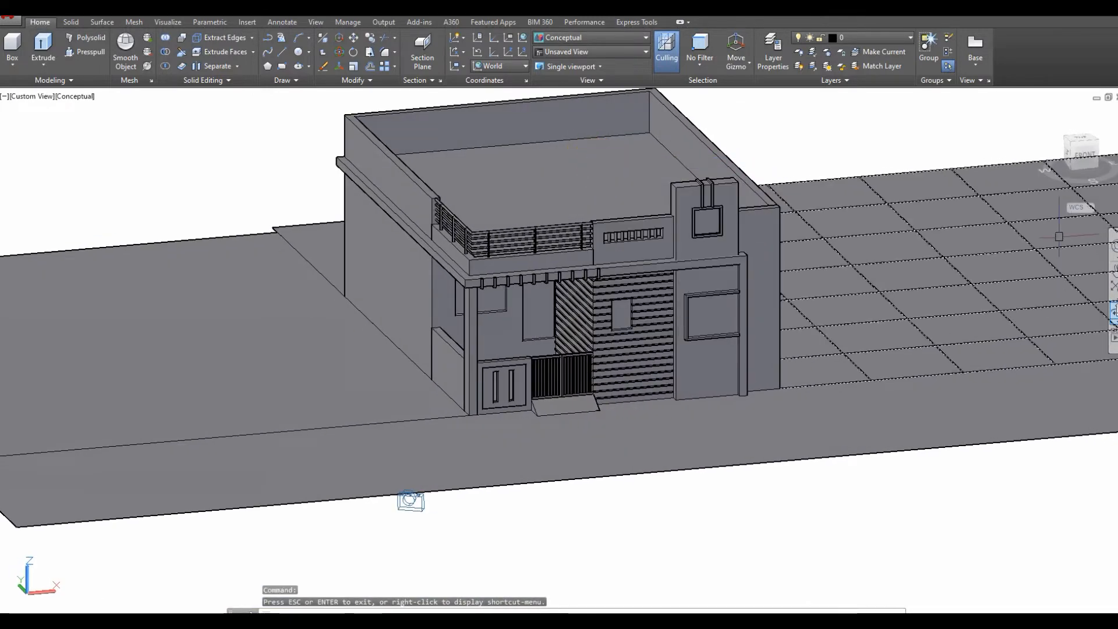
Restore the saved Camera1 view of the house.
{"action": "left_click", "coordinate": [41, 97]}
{"action": "mouse_move", "coordinate": [116, 109]}
{"action": "left_click", "coordinate": [198, 110]}
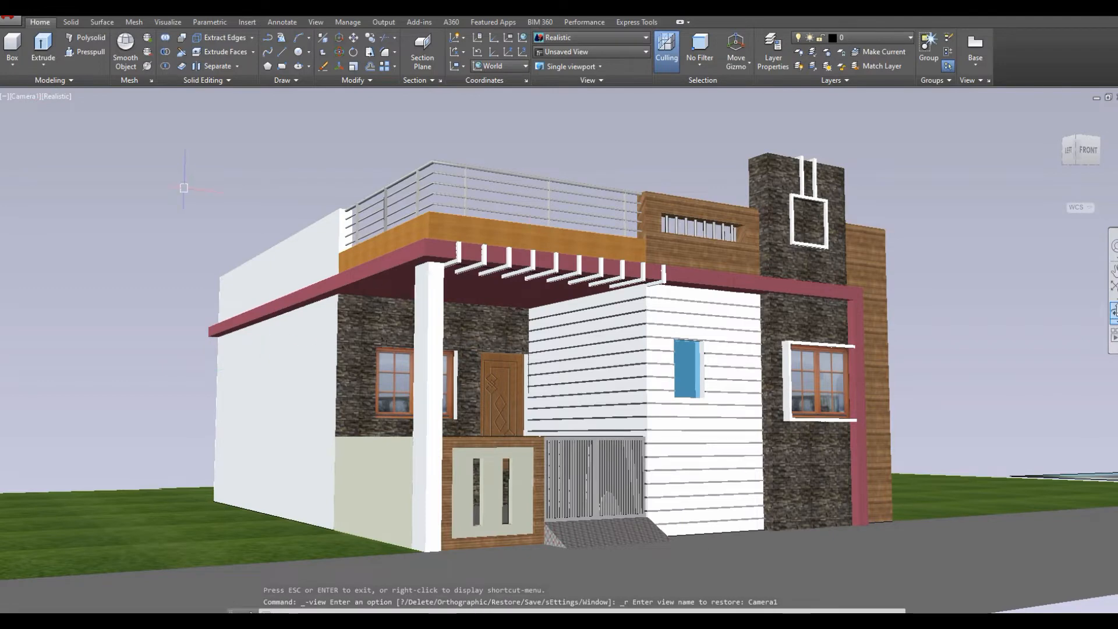
Split the drawing area into the Two: Vertical viewport arrangement.
{"action": "type", "text": "viewports"}
{"action": "key", "text": "Return"}
{"action": "left_click", "coordinate": [436, 278]}
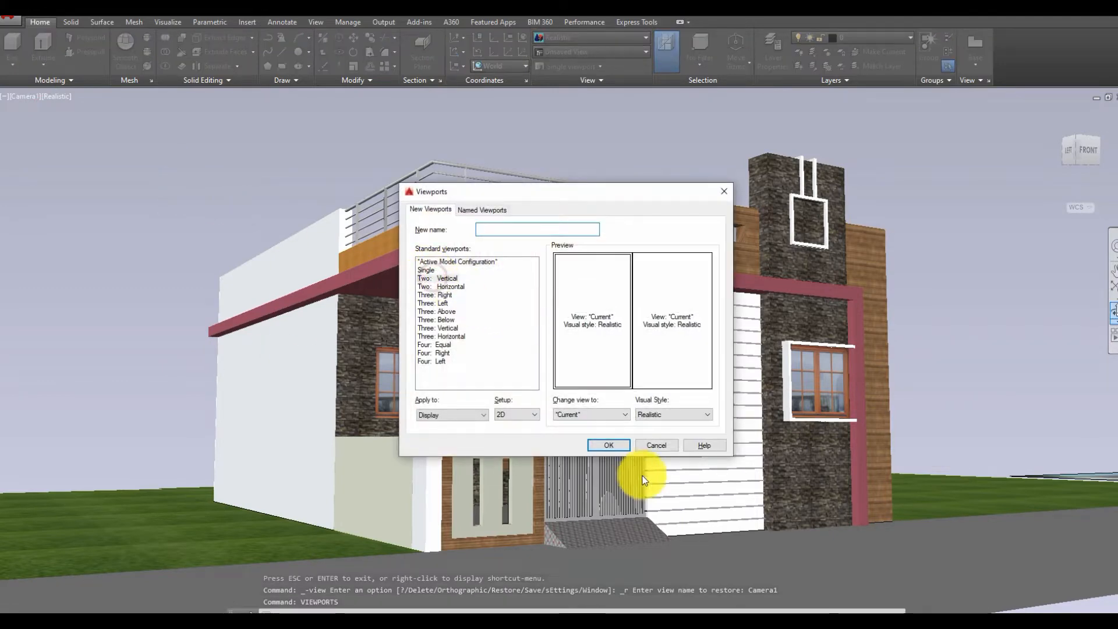
{"action": "left_click", "coordinate": [613, 444]}
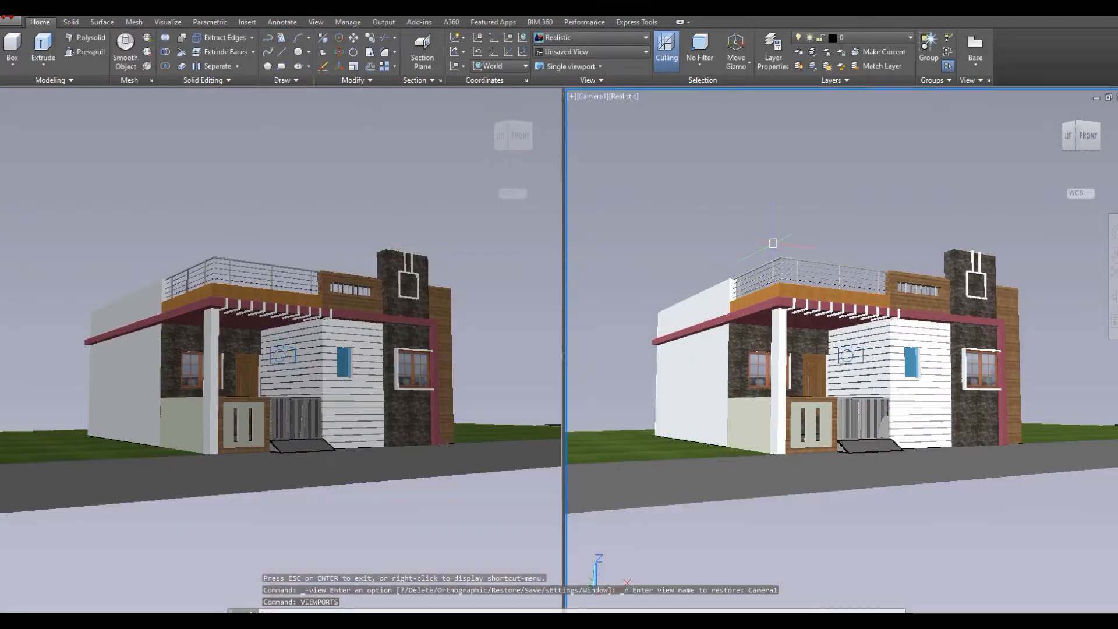
Adjust the active viewport to a closer, slightly raised perspective of the house front.
{"action": "middle_click_drag", "start_coordinate": [914, 320], "coordinate": [894, 283]}
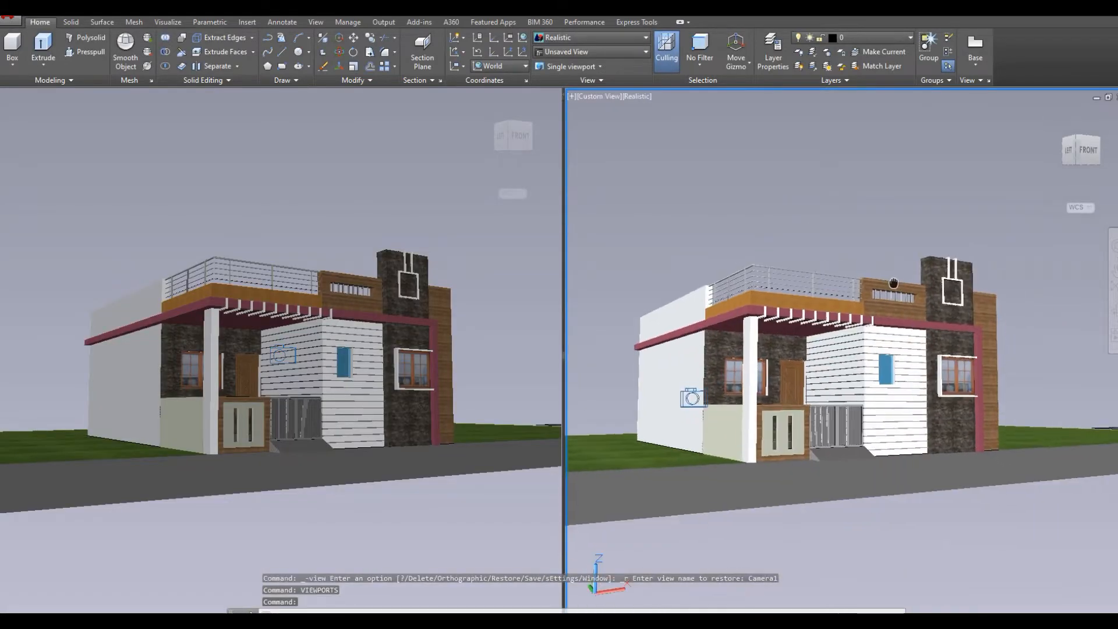
{"action": "scroll", "coordinate": [861, 387], "scroll_direction": "up", "scroll_amount": 5}
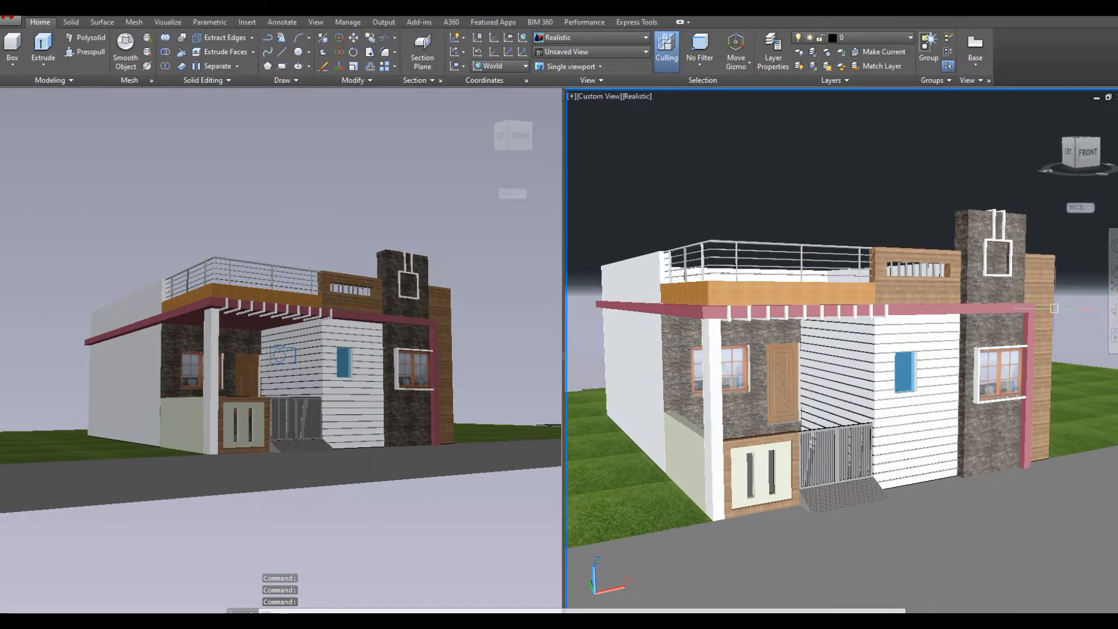
{"action": "left_click", "coordinate": [902, 434]}
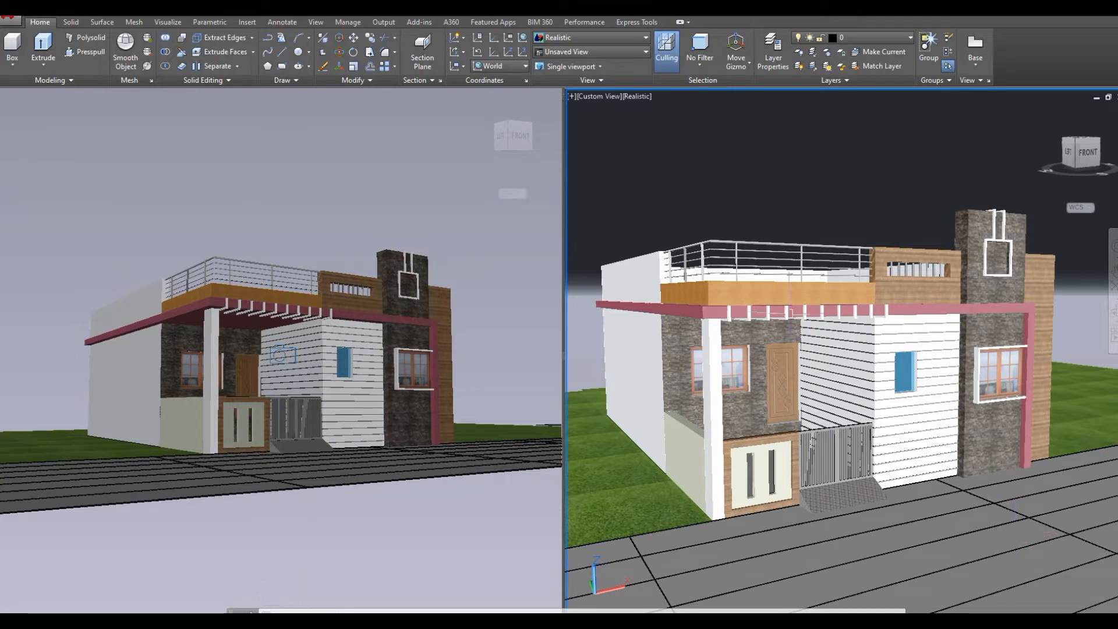
Set the other viewport to the top view with the 2D Wireframe visual style.
{"action": "left_click", "coordinate": [355, 236]}
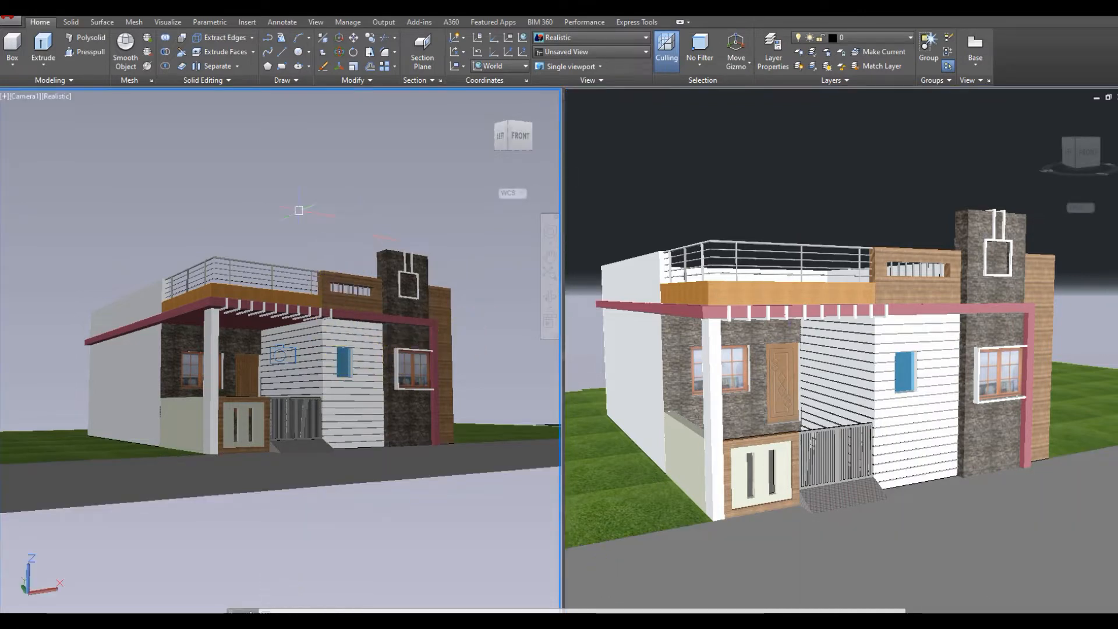
{"action": "left_click", "coordinate": [519, 124]}
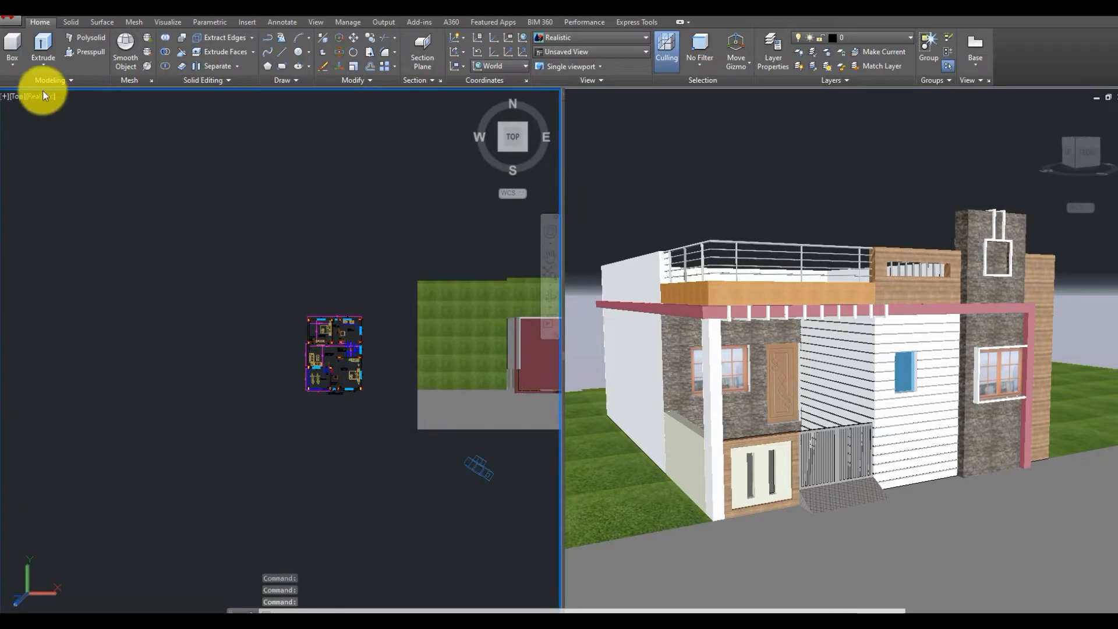
{"action": "left_click", "coordinate": [46, 96]}
{"action": "left_click", "coordinate": [90, 127]}
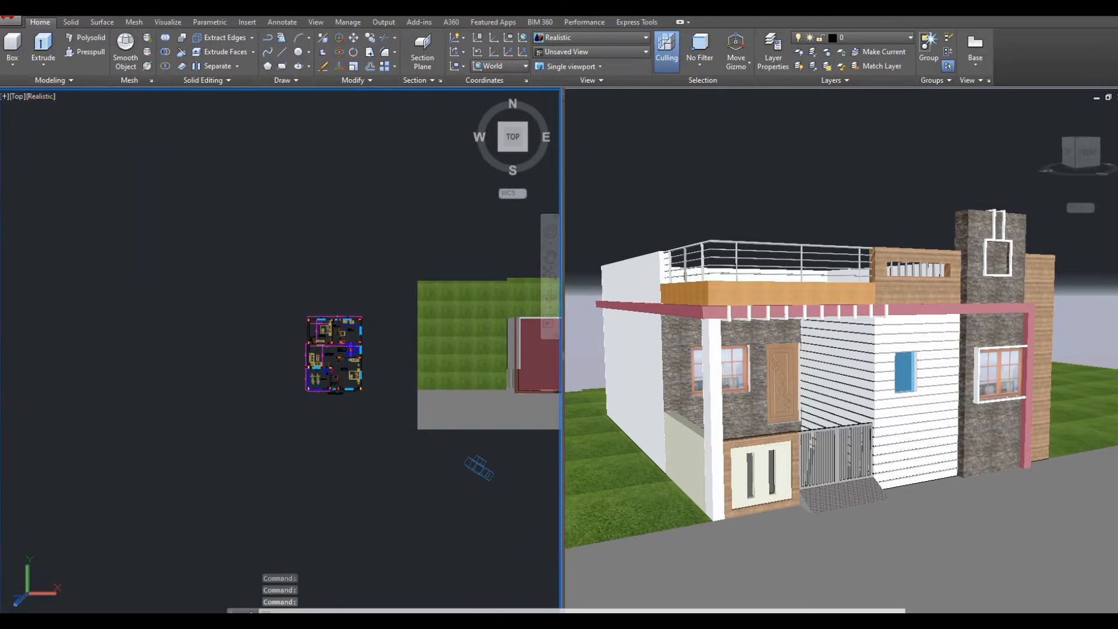
Examine the ground floor plan in the top-view viewport, including its rooms, columns, staircase and road-side front.
{"action": "scroll", "coordinate": [339, 352], "scroll_direction": "up", "scroll_amount": 6}
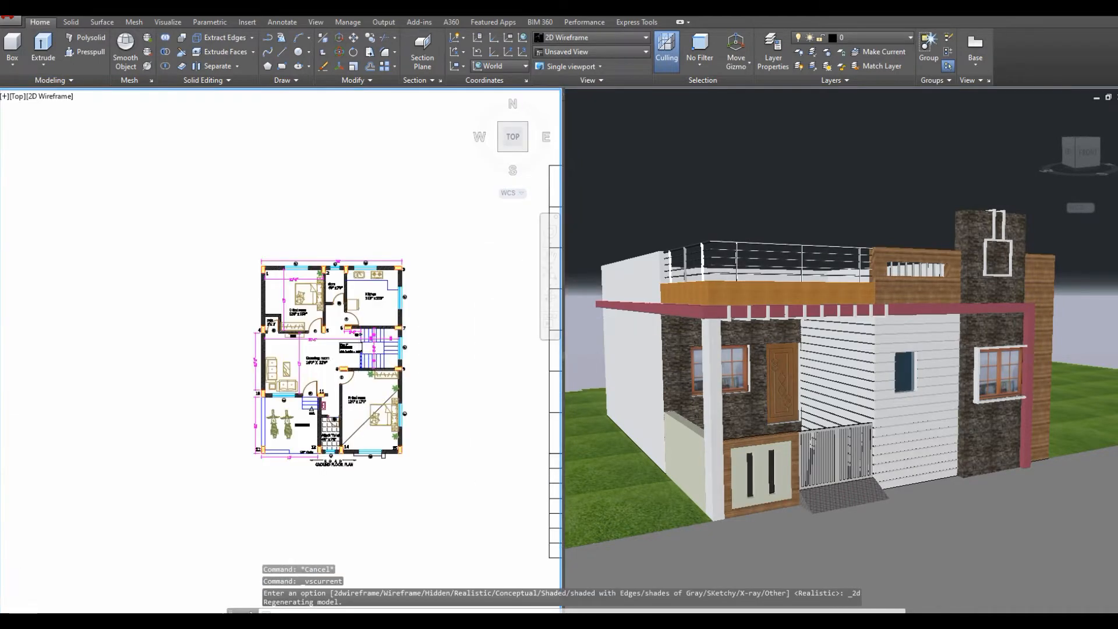
{"action": "middle_click_drag", "start_coordinate": [375, 367], "coordinate": [71, 343]}
{"action": "scroll", "coordinate": [71, 342], "scroll_direction": "down", "scroll_amount": 6}
{"action": "middle_click_drag", "start_coordinate": [249, 335], "coordinate": [456, 363]}
{"action": "scroll", "coordinate": [230, 361], "scroll_direction": "up", "scroll_amount": 6}
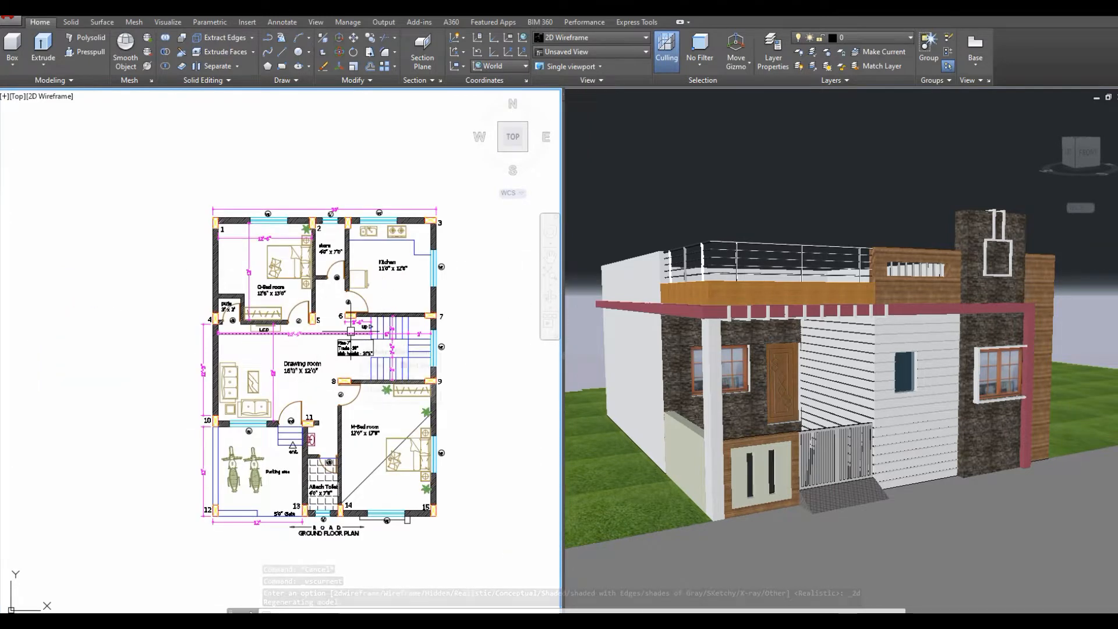
{"action": "middle_click_drag", "start_coordinate": [422, 435], "coordinate": [382, 392]}
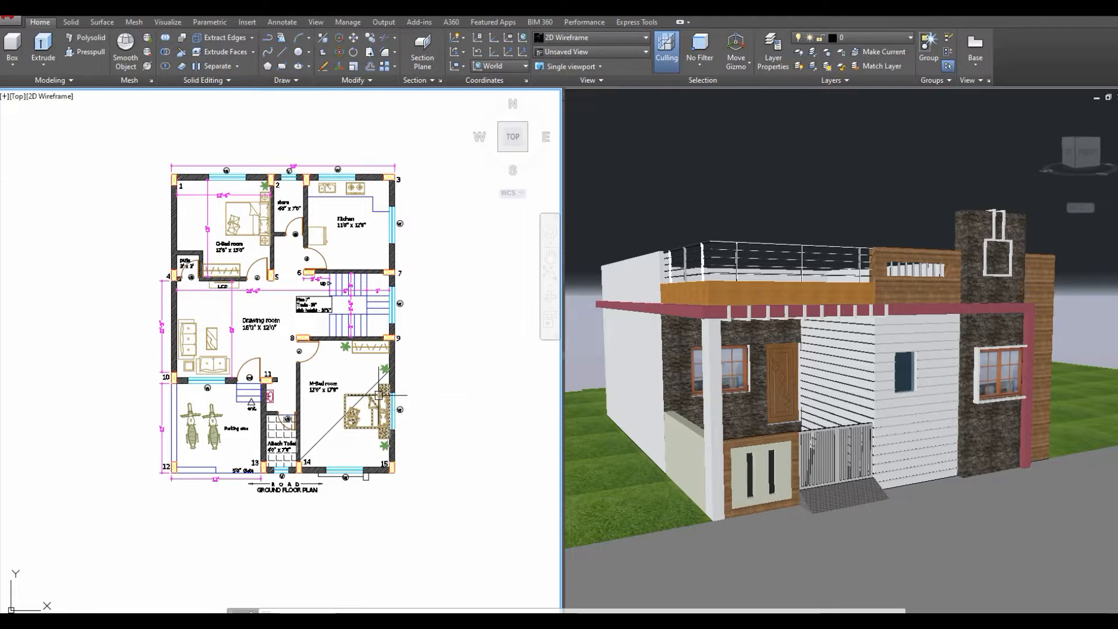
{"action": "scroll", "coordinate": [273, 478], "scroll_direction": "up", "scroll_amount": 2}
{"action": "middle_click_drag", "start_coordinate": [244, 493], "coordinate": [234, 452]}
{"action": "mouse_move", "coordinate": [331, 504]}
{"action": "middle_mouse_down"}
{"action": "mouse_move", "coordinate": [345, 527]}
{"action": "mouse_move", "coordinate": [349, 494]}
{"action": "middle_mouse_up"}
{"action": "middle_click_drag", "start_coordinate": [303, 460], "coordinate": [308, 531]}
{"action": "scroll", "coordinate": [228, 527], "scroll_direction": "down", "scroll_amount": 2}
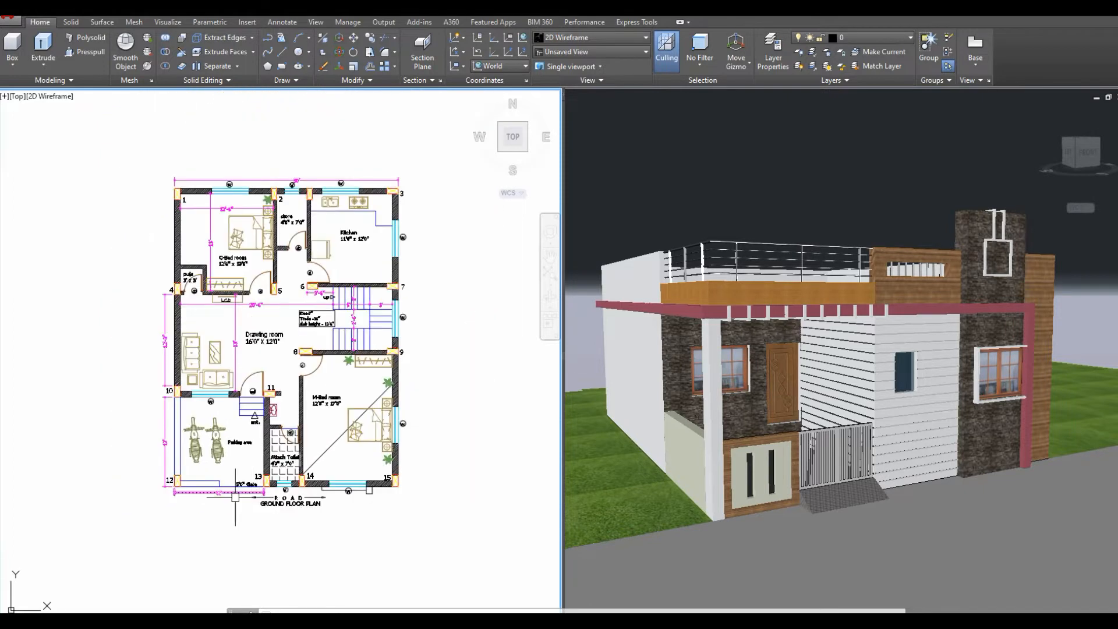
{"action": "scroll", "coordinate": [250, 373], "scroll_direction": "up", "scroll_amount": 2}
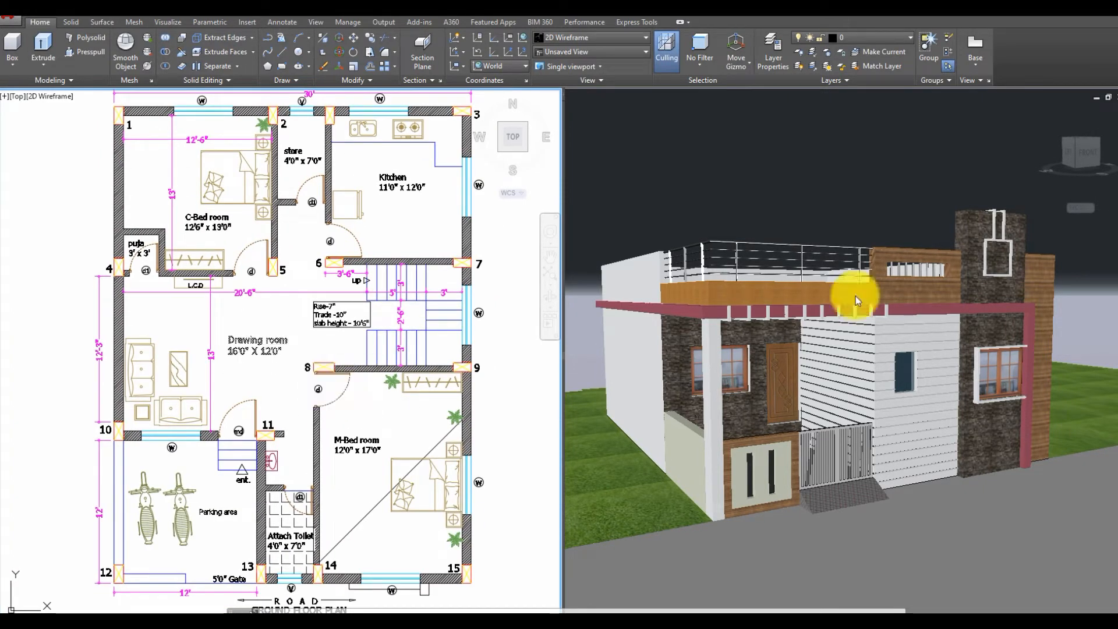
Freeze the car, Door, Text, Furniture, Hatch, Dim, Lawn & Tree and Sanitary layers in the ground floor plan.
{"action": "left_click", "coordinate": [835, 39]}
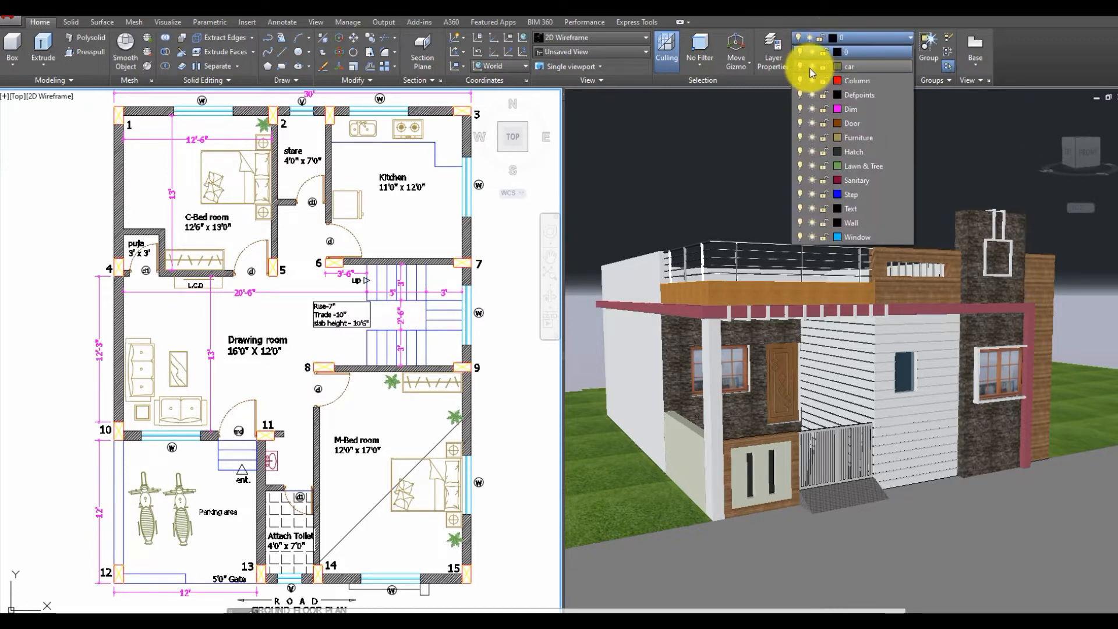
{"action": "left_click", "coordinate": [812, 66]}
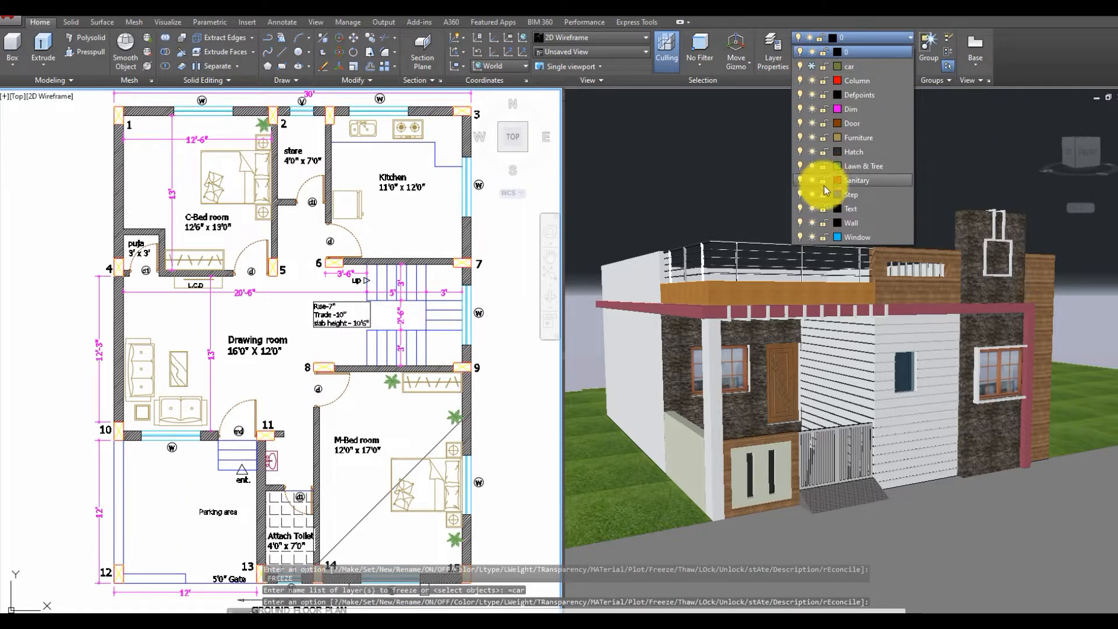
{"action": "left_click", "coordinate": [813, 123]}
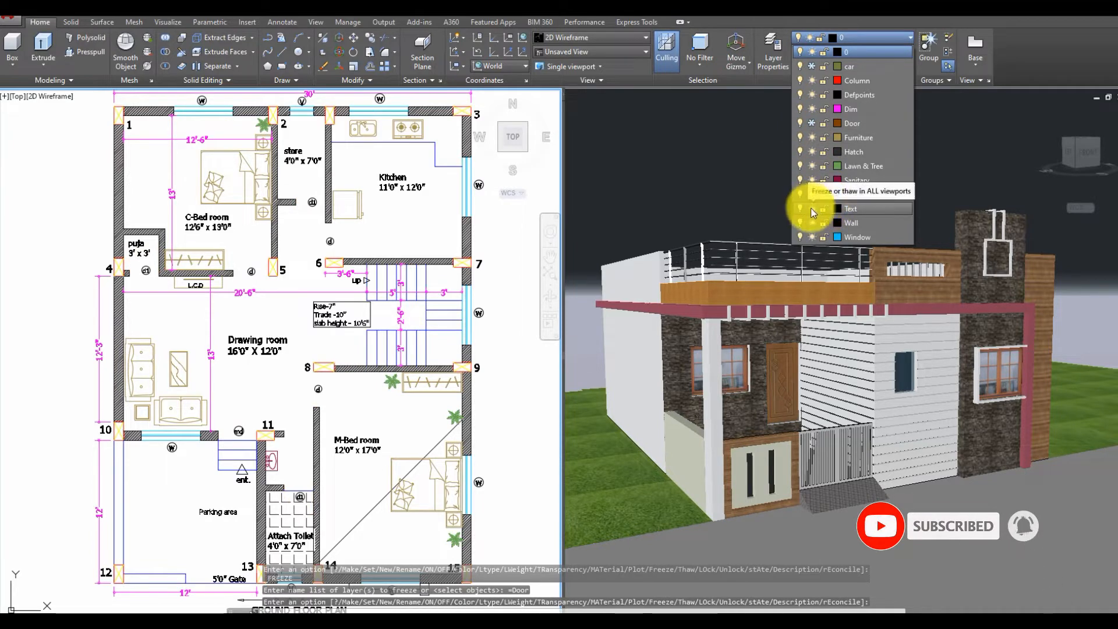
{"action": "left_click", "coordinate": [812, 209]}
{"action": "left_click", "coordinate": [811, 138]}
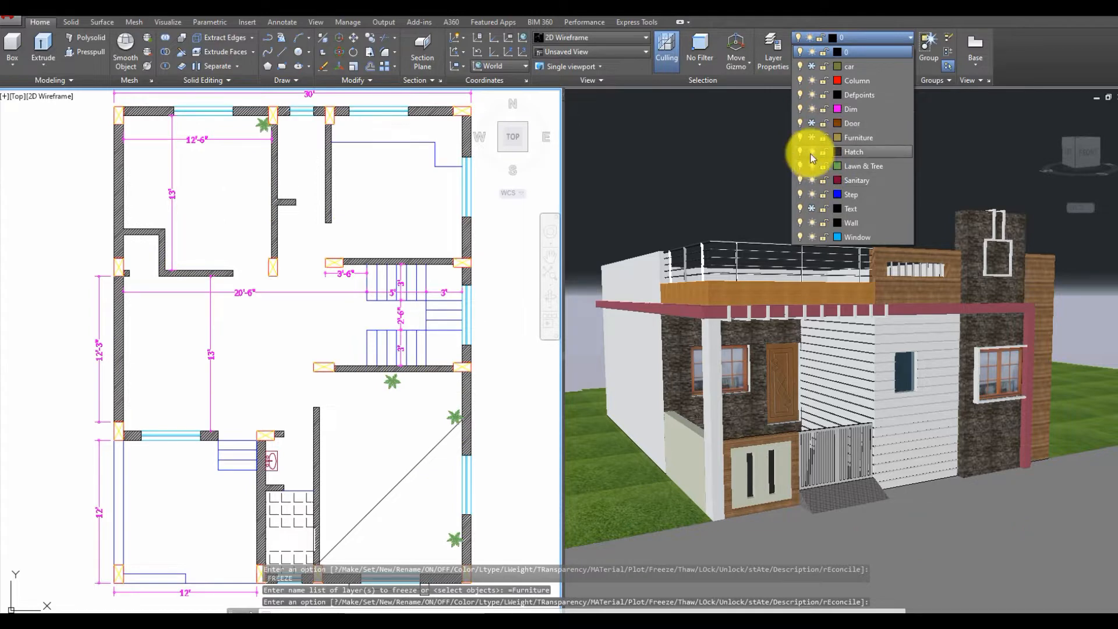
{"action": "left_click", "coordinate": [811, 152]}
{"action": "left_click", "coordinate": [812, 111]}
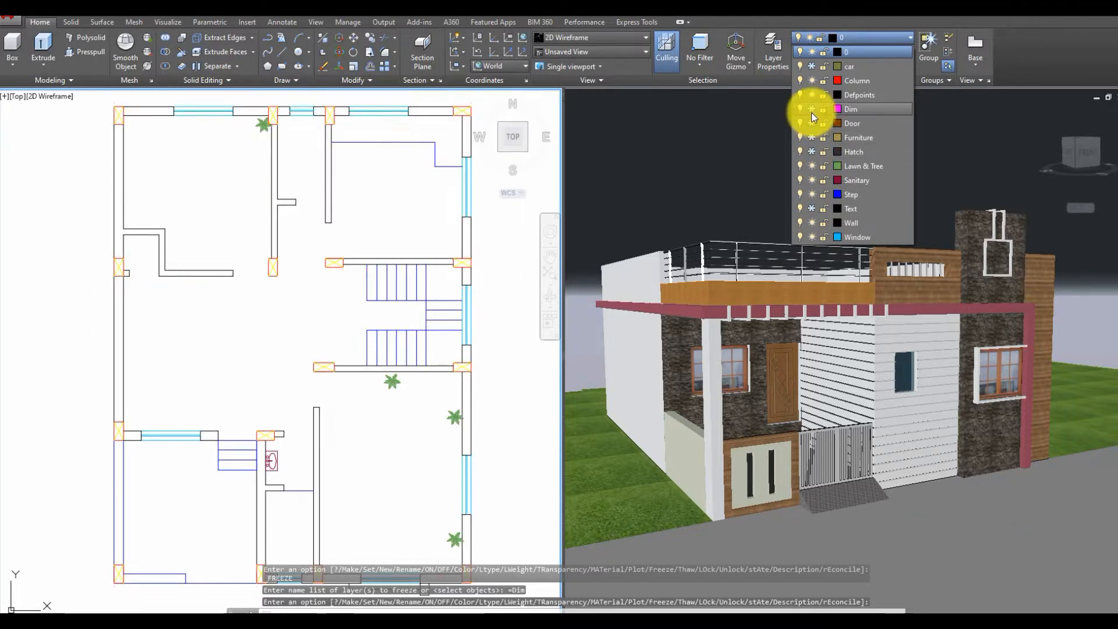
{"action": "left_click", "coordinate": [811, 166]}
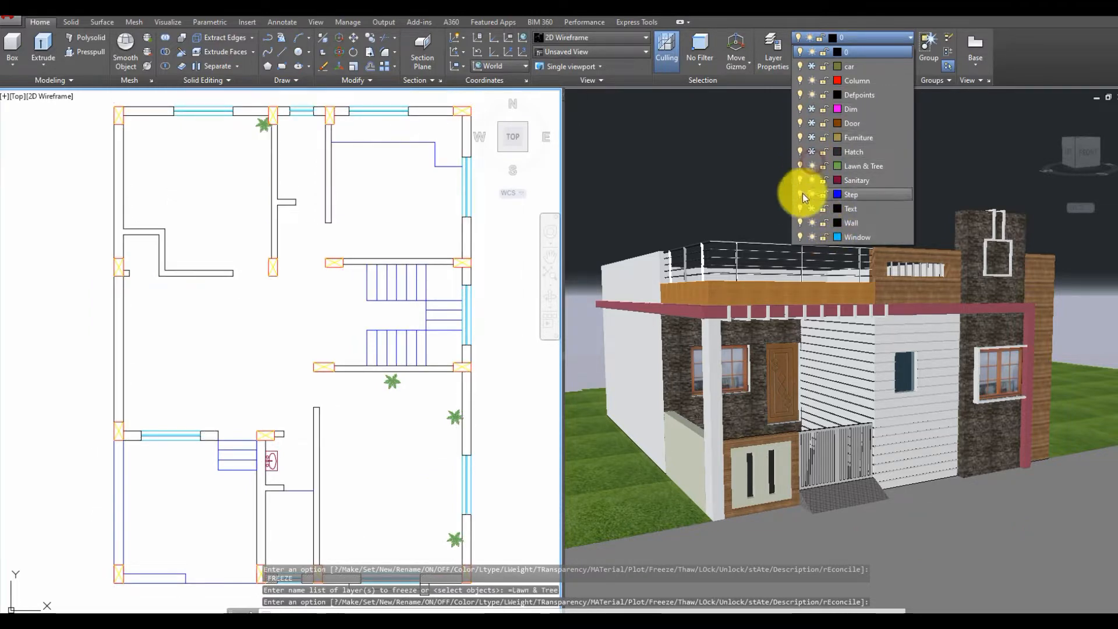
{"action": "left_click", "coordinate": [811, 182]}
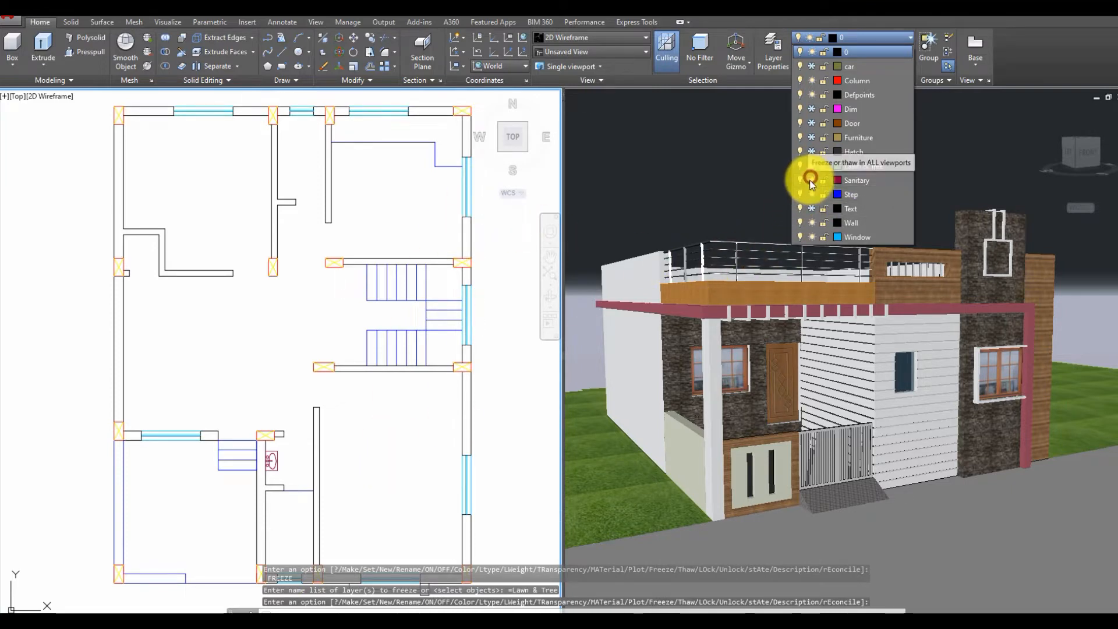
{"action": "scroll", "coordinate": [428, 262], "scroll_direction": "down", "scroll_amount": 3}
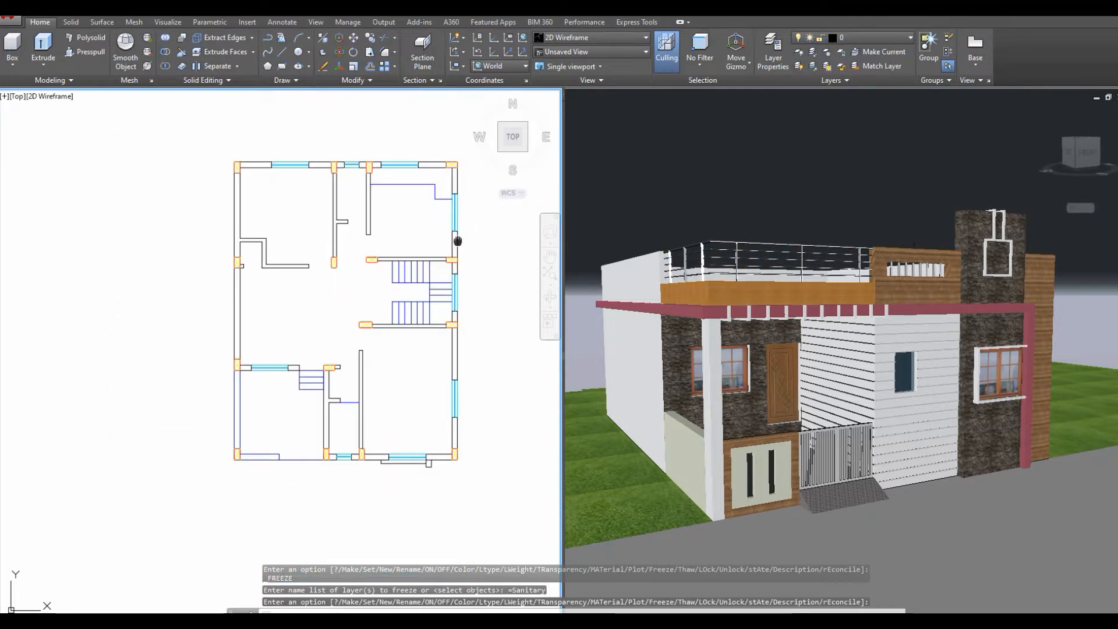
{"action": "middle_click_drag", "start_coordinate": [458, 239], "coordinate": [387, 257]}
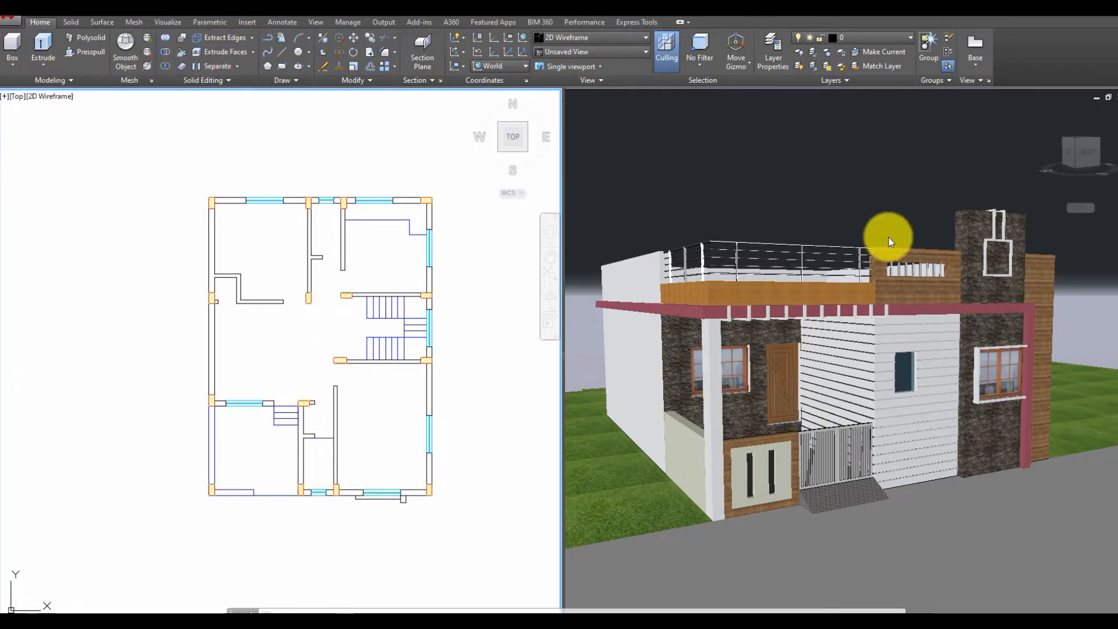
Switch to the 2D drafting workspace and close the Design Feed palette.
{"action": "left_click", "coordinate": [925, 613]}
{"action": "left_click", "coordinate": [960, 513]}
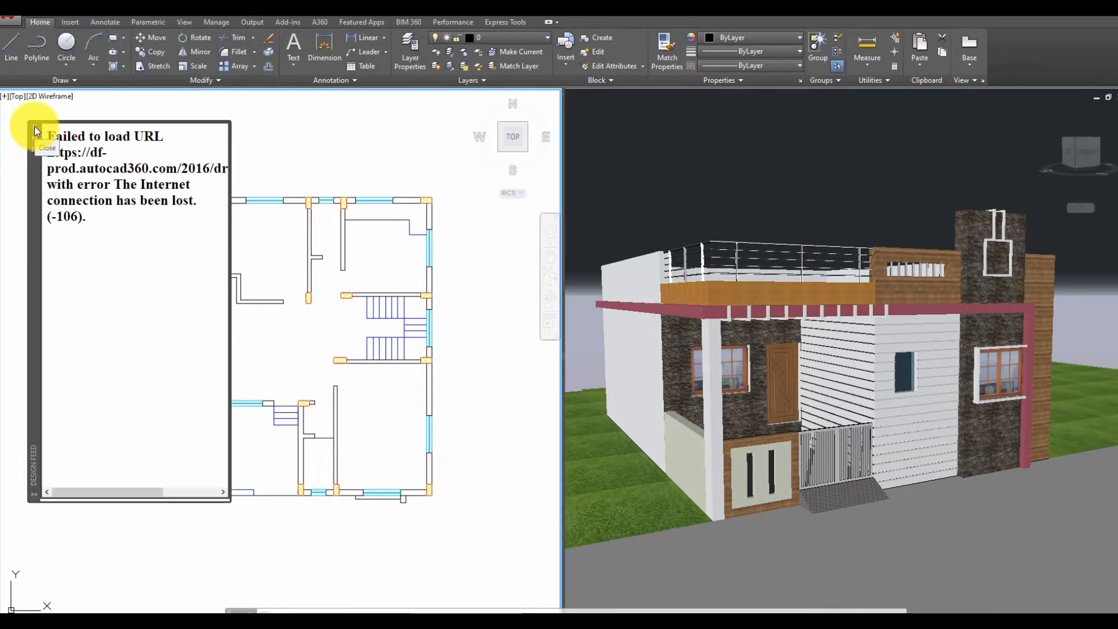
{"action": "left_click", "coordinate": [36, 132]}
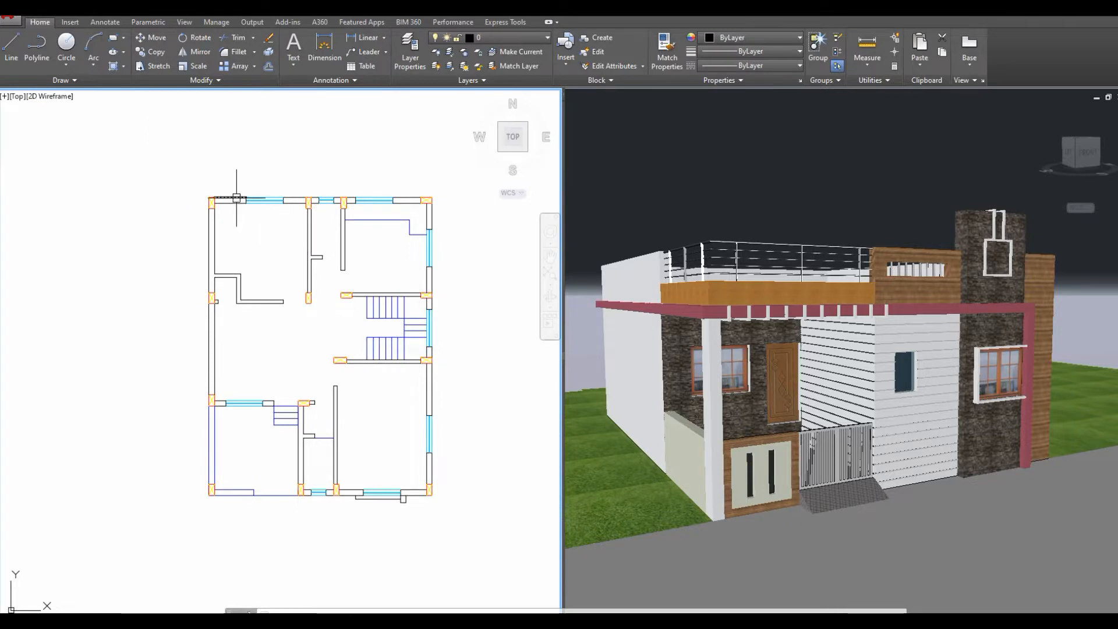
Draw two vertical construction lines through the plan's front-left and front-right outer corners.
{"action": "middle_click_drag", "start_coordinate": [316, 261], "coordinate": [293, 259]}
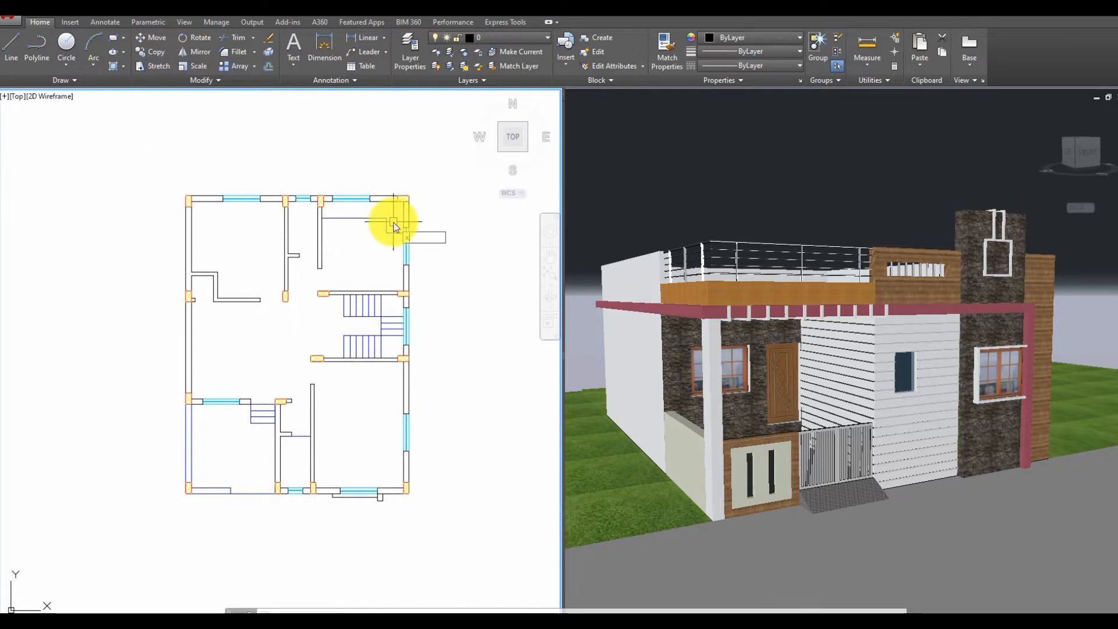
{"action": "type", "text": "xl"}
{"action": "key", "text": "Return"}
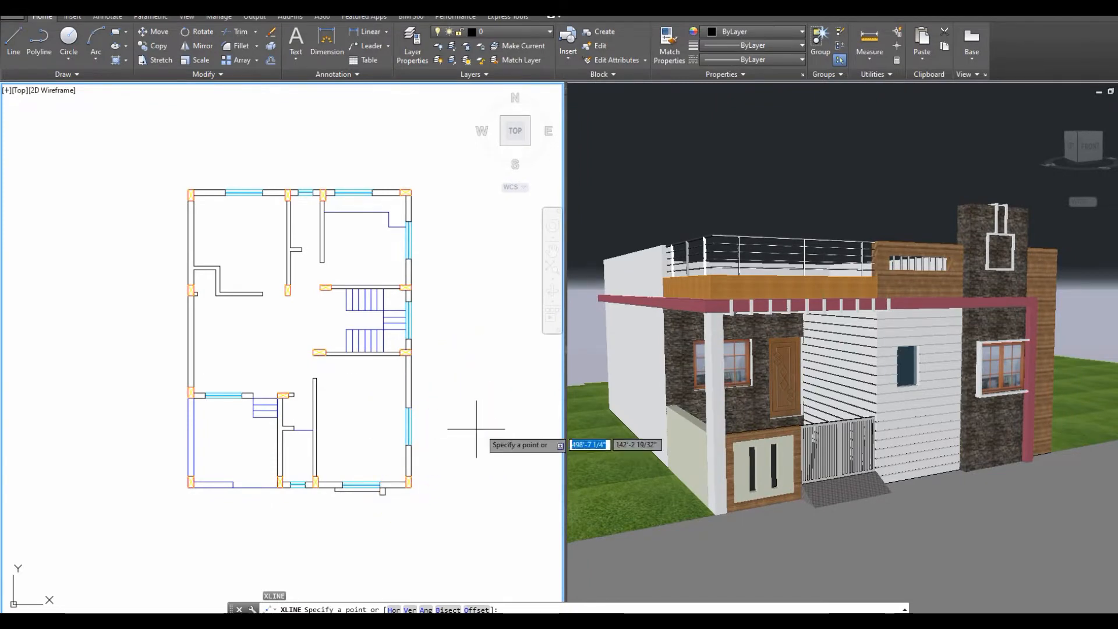
{"action": "type", "text": "v"}
{"action": "key", "text": "Return"}
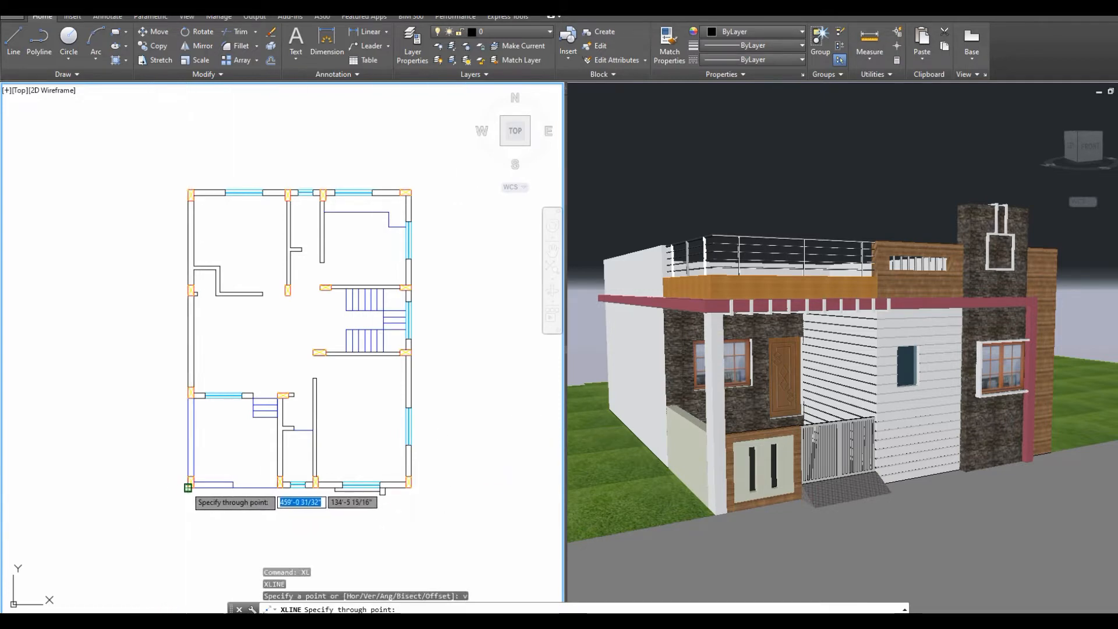
{"action": "left_click", "coordinate": [188, 493]}
{"action": "left_click", "coordinate": [412, 488]}
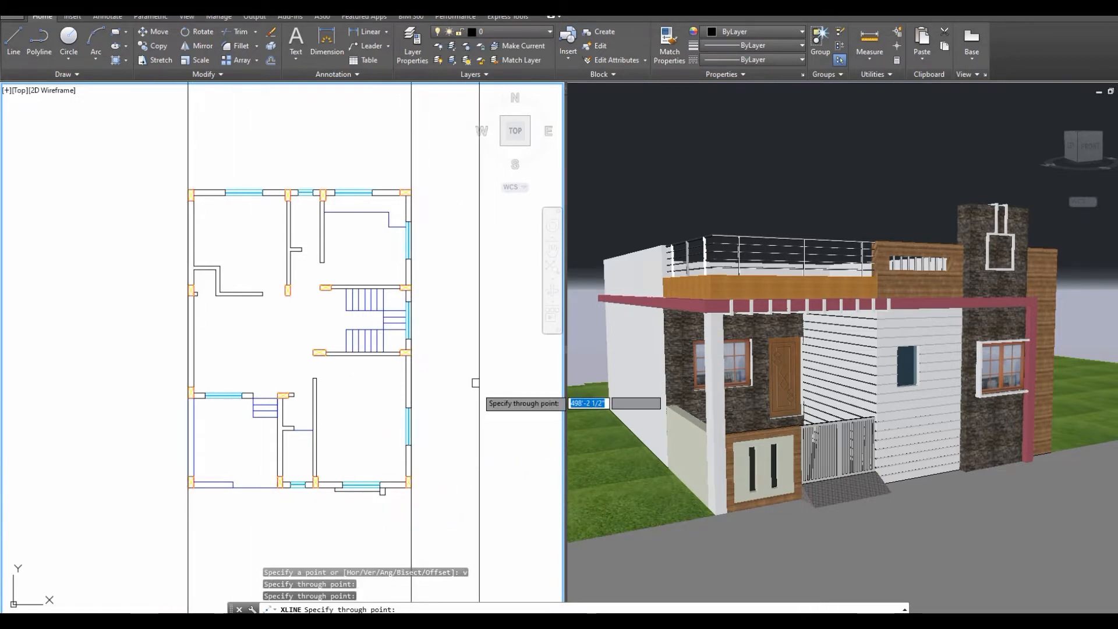
{"action": "middle_click_drag", "start_coordinate": [450, 361], "coordinate": [462, 445]}
{"action": "key", "text": "Escape"}
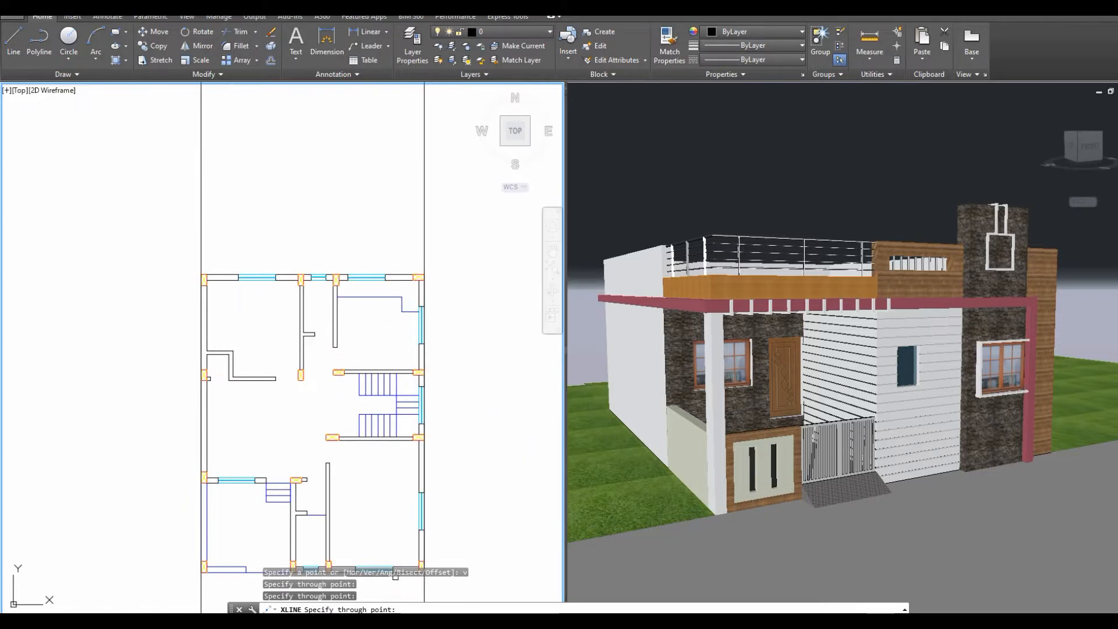
Draw a horizontal line above the plan that crosses and extends beyond both vertical construction lines.
{"action": "middle_click_drag", "start_coordinate": [309, 334], "coordinate": [287, 378]}
{"action": "type", "text": "l"}
{"action": "key", "text": "Return"}
{"action": "left_click", "coordinate": [150, 263]}
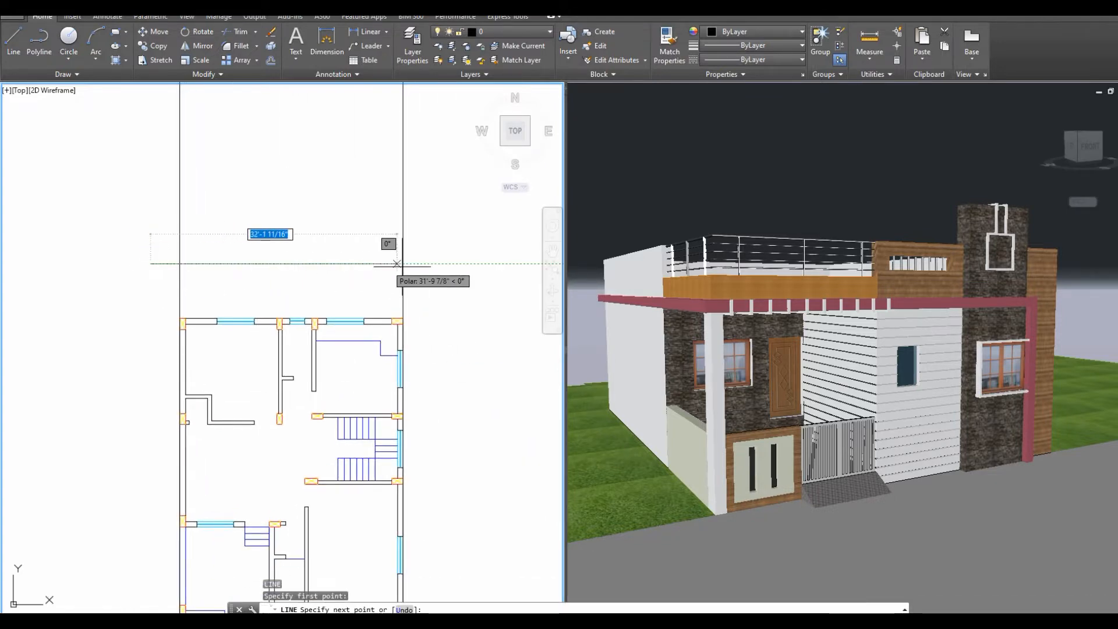
{"action": "left_click", "coordinate": [456, 263]}
{"action": "key", "text": "Escape"}
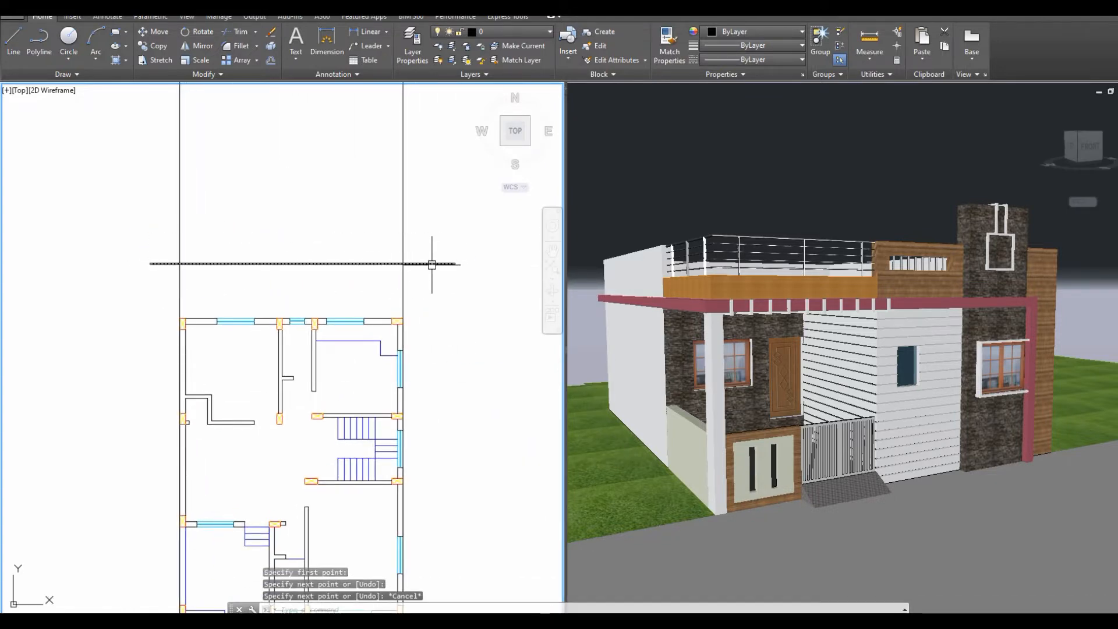
Offset the horizontal base line 3' upward.
{"action": "mouse_move", "coordinate": [432, 264]}
{"action": "middle_mouse_down"}
{"action": "mouse_move", "coordinate": [444, 310]}
{"action": "mouse_move", "coordinate": [436, 401]}
{"action": "middle_mouse_up"}
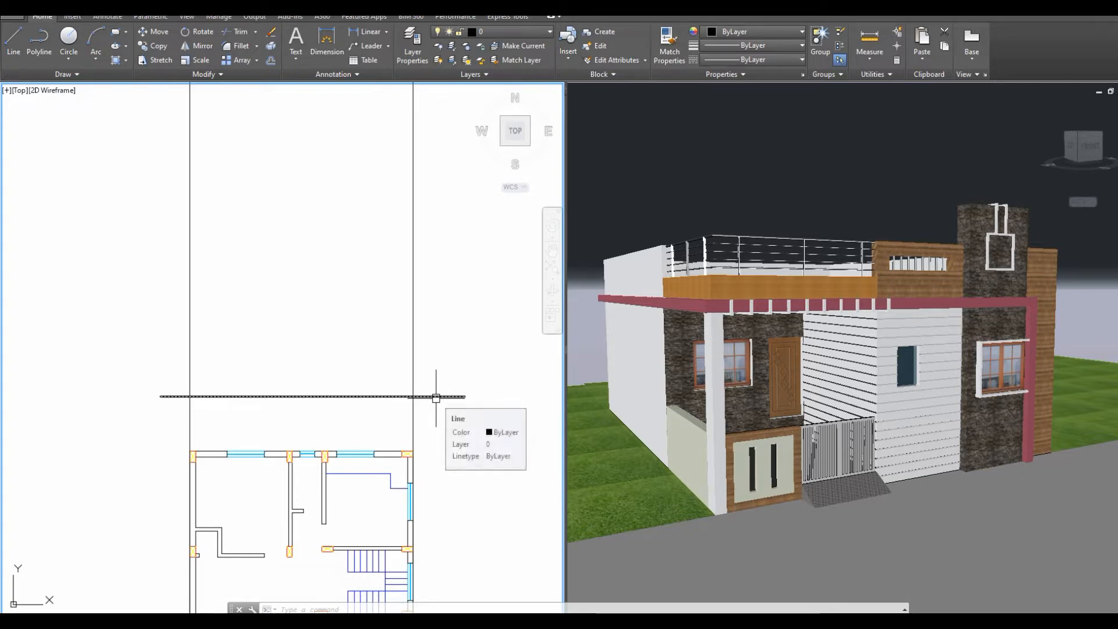
{"action": "type", "text": "o"}
{"action": "key", "text": "Return"}
{"action": "type", "text": "3'"}
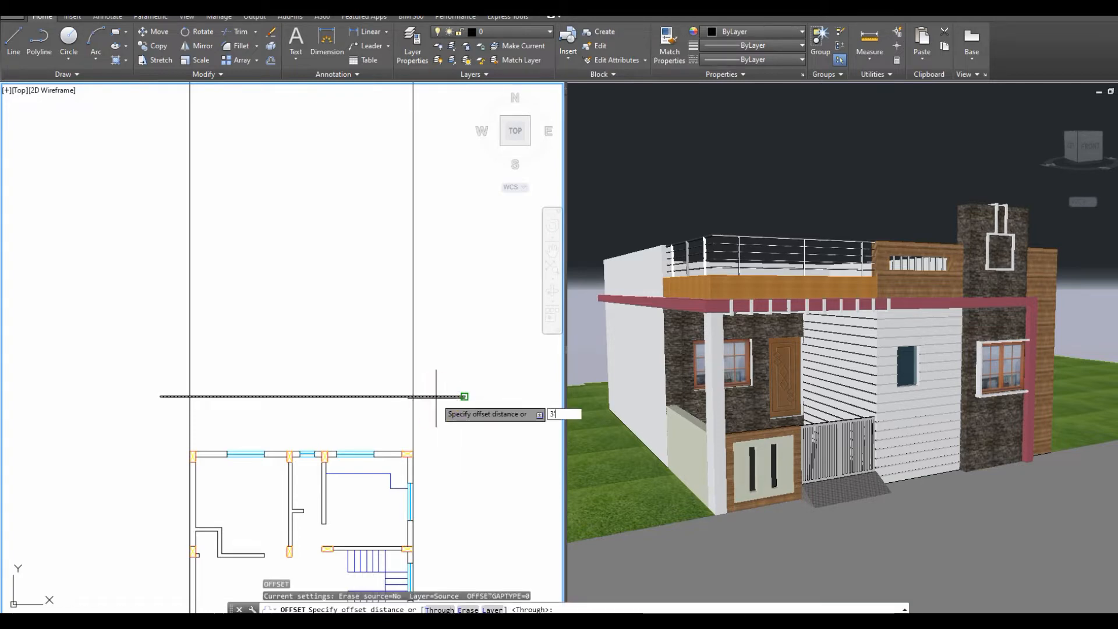
{"action": "key", "text": "Return"}
{"action": "left_click", "coordinate": [437, 397]}
{"action": "left_click", "coordinate": [451, 356]}
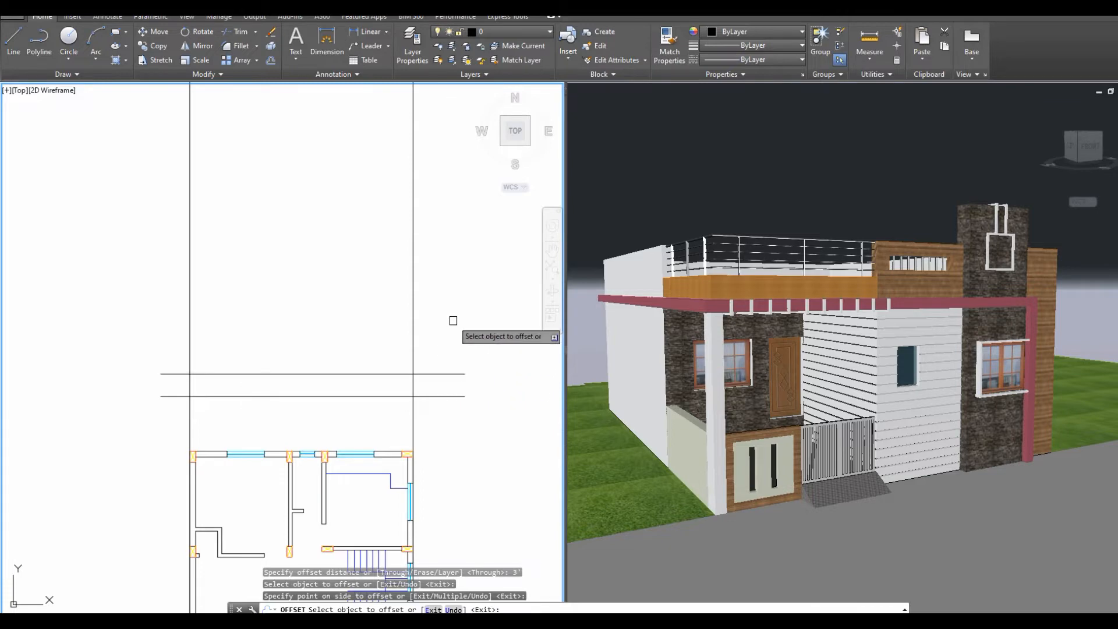
{"action": "key", "text": "Return"}
Offset the upper of the two horizontal lines 7' upward.
{"action": "key", "text": "Return"}
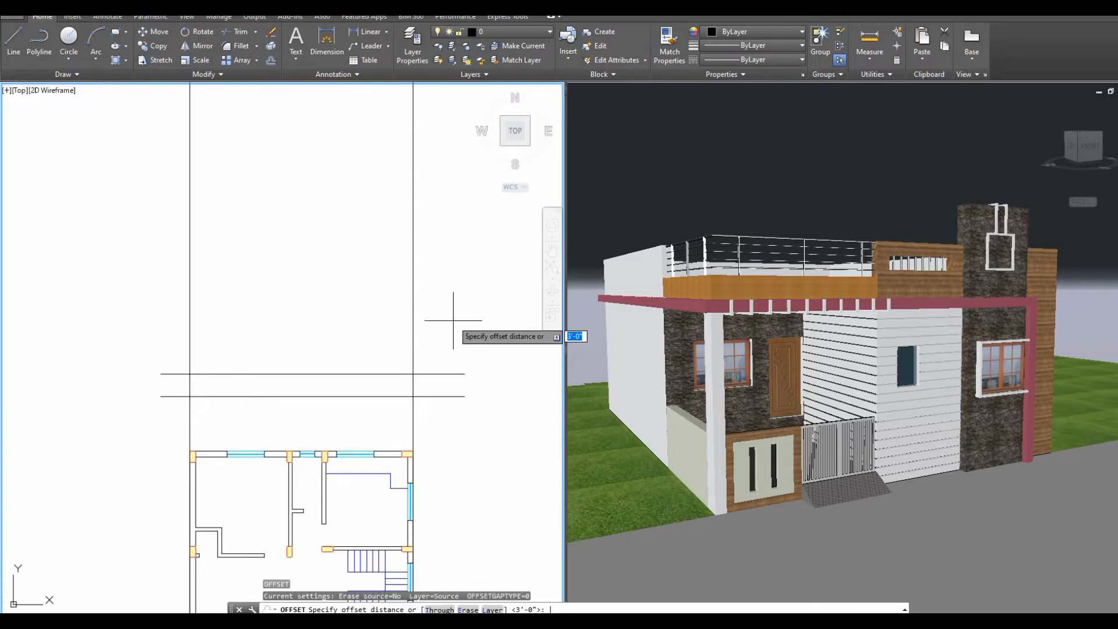
{"action": "type", "text": "7"}
{"action": "key", "text": "Return"}
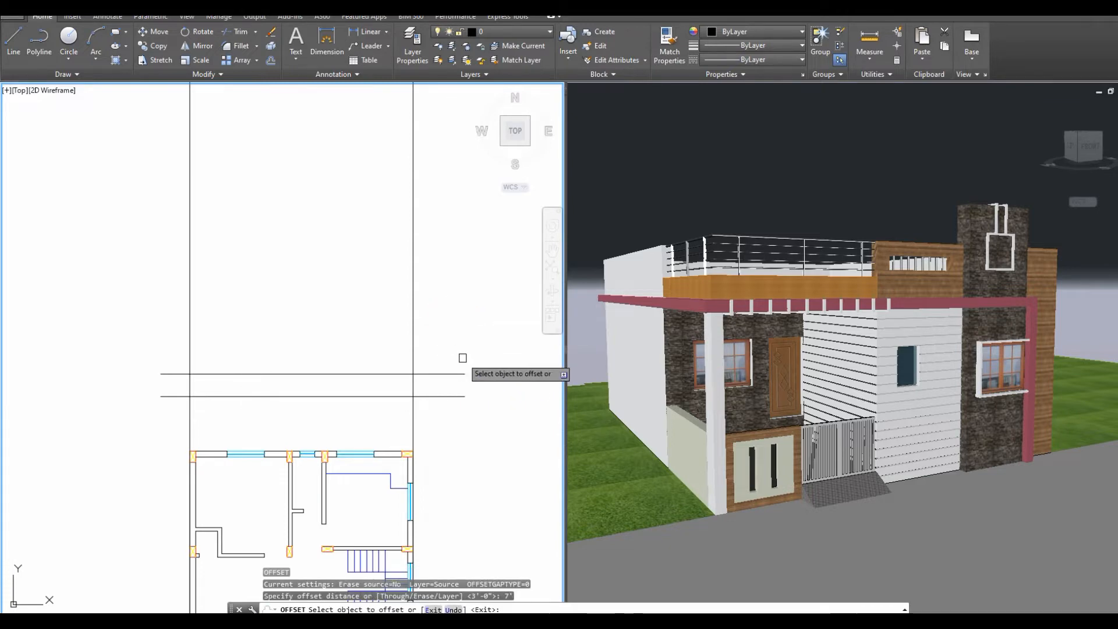
{"action": "left_click", "coordinate": [449, 374]}
{"action": "left_click", "coordinate": [444, 307]}
{"action": "middle_click_drag", "start_coordinate": [444, 307], "coordinate": [422, 324]}
{"action": "key", "text": "Return"}
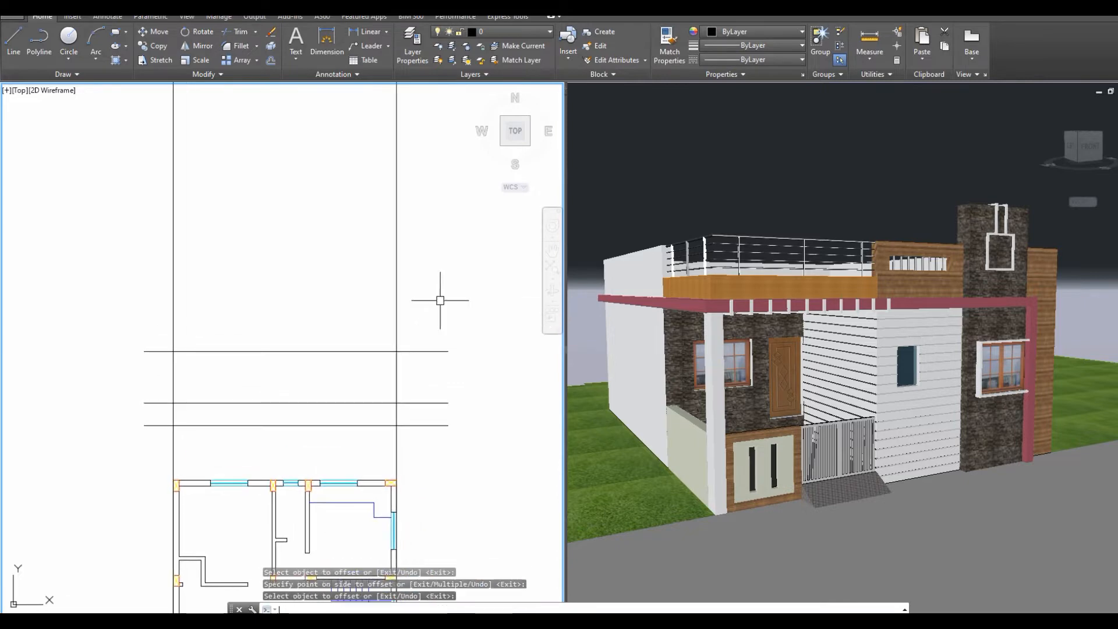
Offset the second horizontal line from the bottom 10'6" upward.
{"action": "key", "text": "Return"}
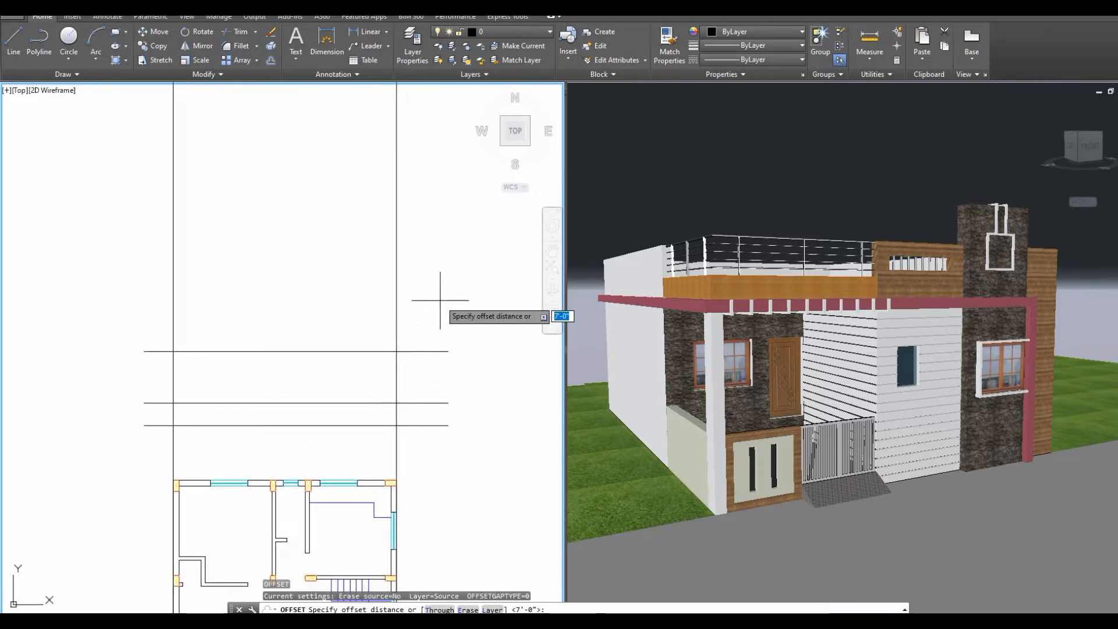
{"action": "type", "text": "10'6"}
{"action": "key", "text": "Return"}
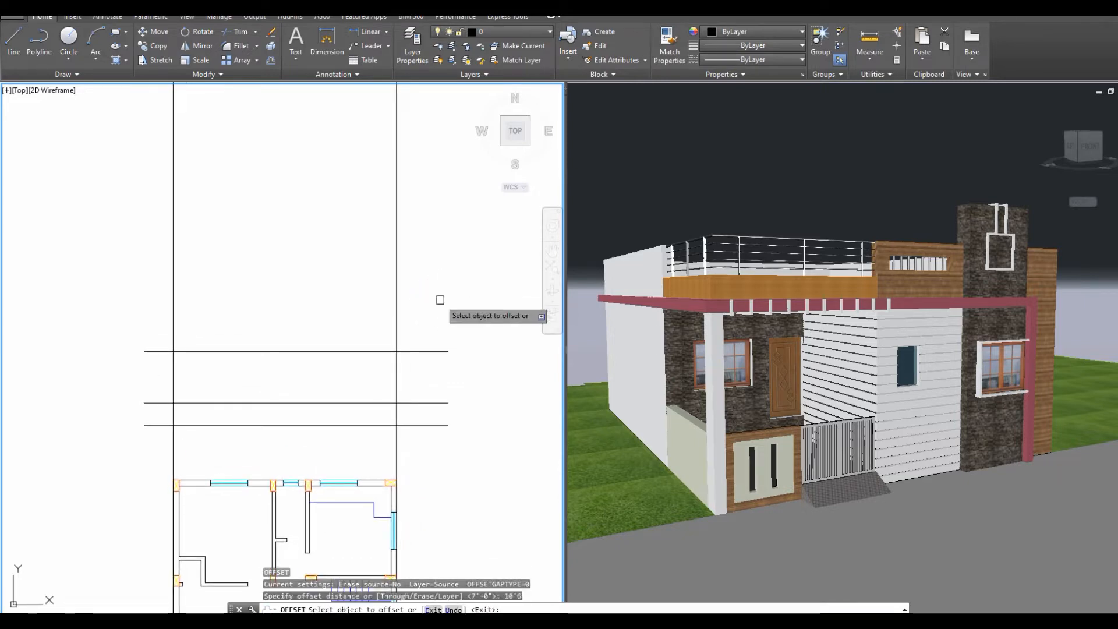
{"action": "left_click", "coordinate": [431, 402]}
{"action": "left_click", "coordinate": [450, 283]}
{"action": "middle_click_drag", "start_coordinate": [425, 279], "coordinate": [412, 294]}
{"action": "key", "text": "Return"}
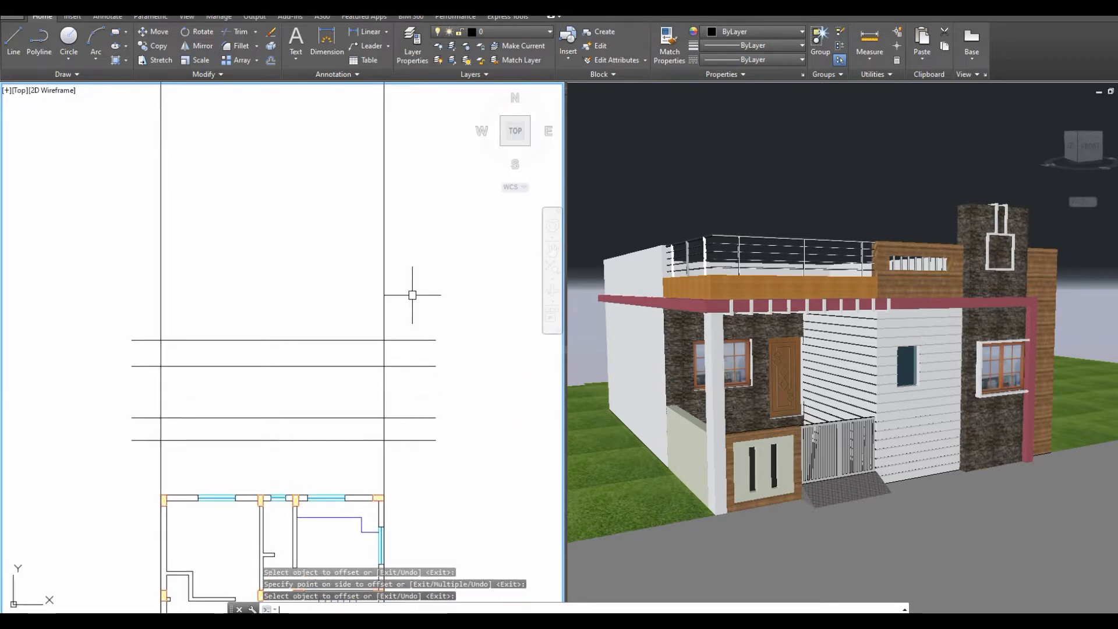
Offset the topmost horizontal line 4' upward.
{"action": "key", "text": "Return"}
{"action": "type", "text": "4'"}
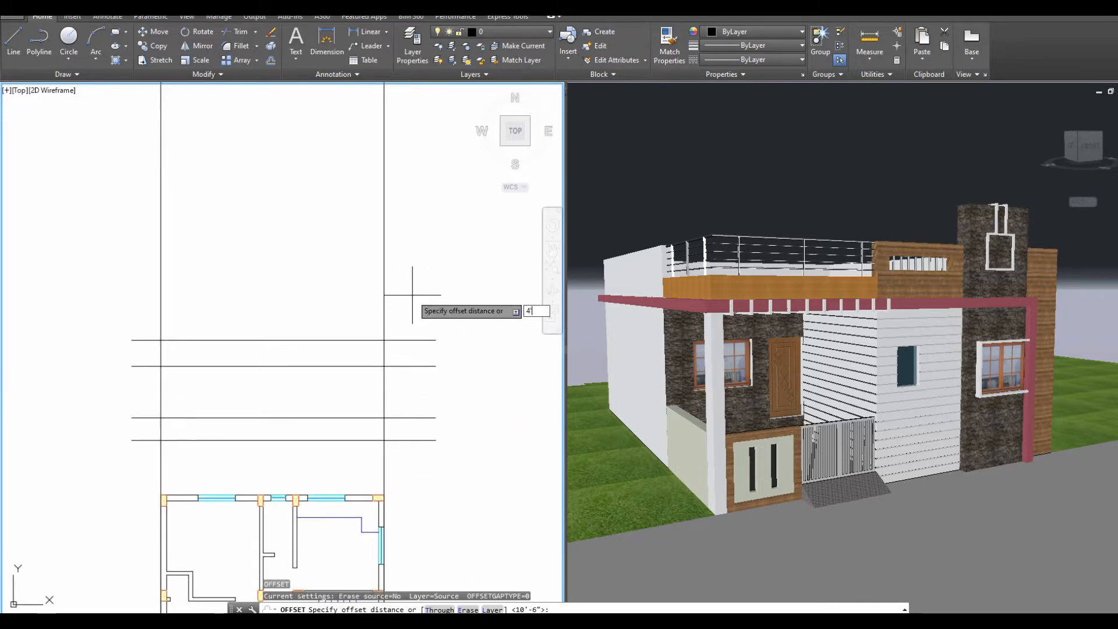
{"action": "key", "text": "Return"}
{"action": "left_click", "coordinate": [413, 340]}
{"action": "left_click", "coordinate": [414, 245]}
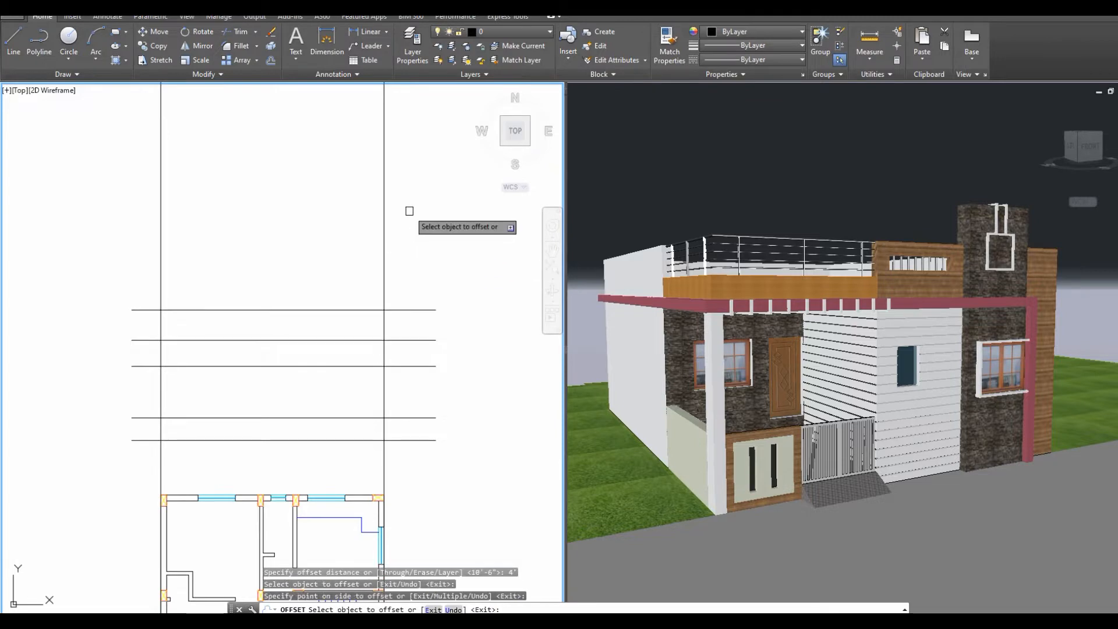
{"action": "right_click", "coordinate": [421, 225]}
{"action": "left_click", "coordinate": [445, 222]}
{"action": "middle_click_drag", "start_coordinate": [376, 298], "coordinate": [396, 277]}
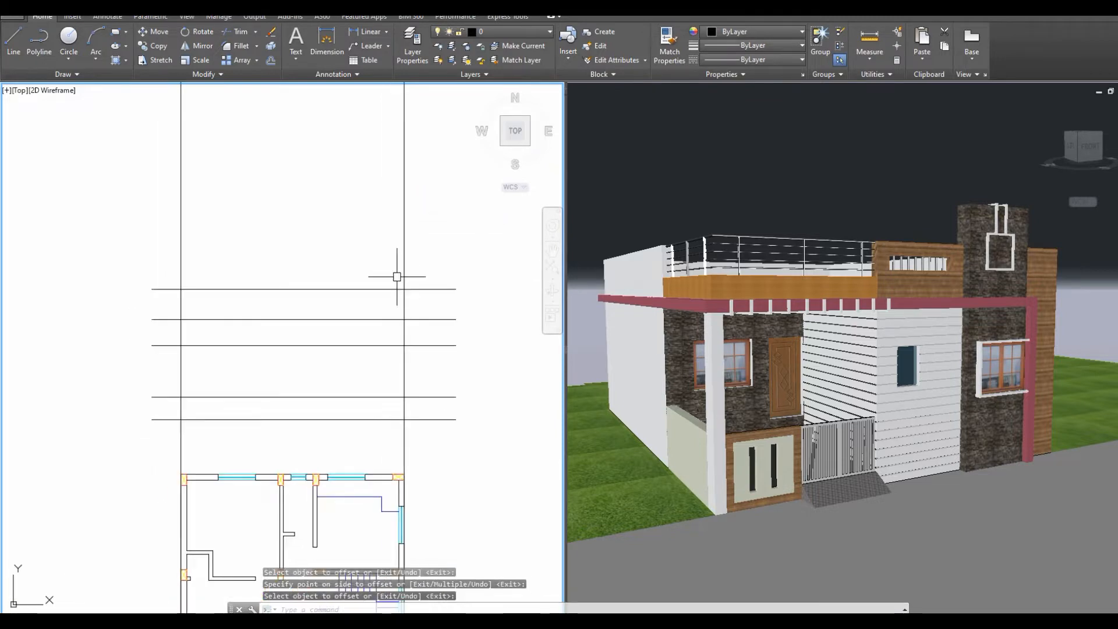
Trim both vertical construction lines above the topmost horizontal line.
{"action": "type", "text": "TR"}
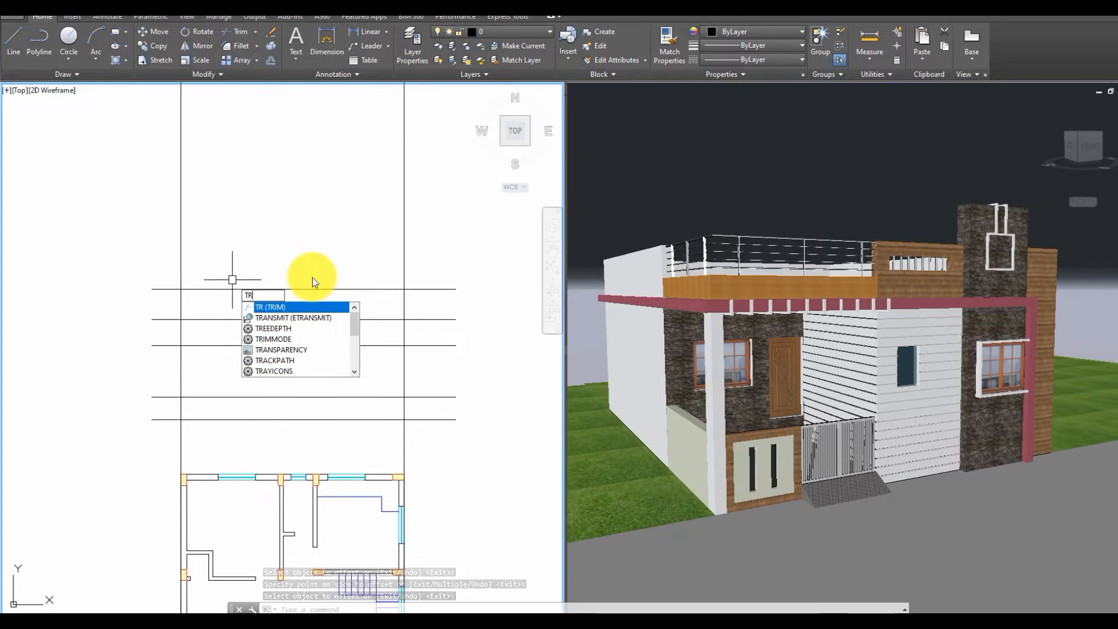
{"action": "key", "text": "Return"}
{"action": "left_click", "coordinate": [370, 290]}
{"action": "key", "text": "Return"}
{"action": "left_click", "coordinate": [433, 197]}
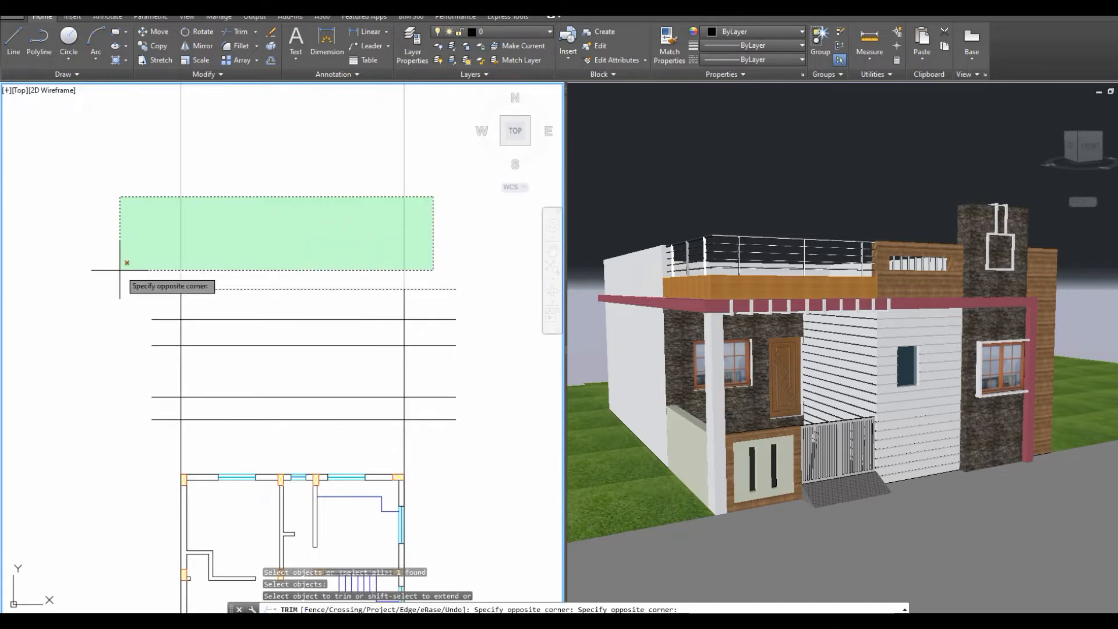
{"action": "left_click", "coordinate": [120, 271]}
Trim the right overhanging ends of the four upper horizontal lines at the right vertical line, leaving the lowest line's end.
{"action": "left_click", "coordinate": [452, 266]}
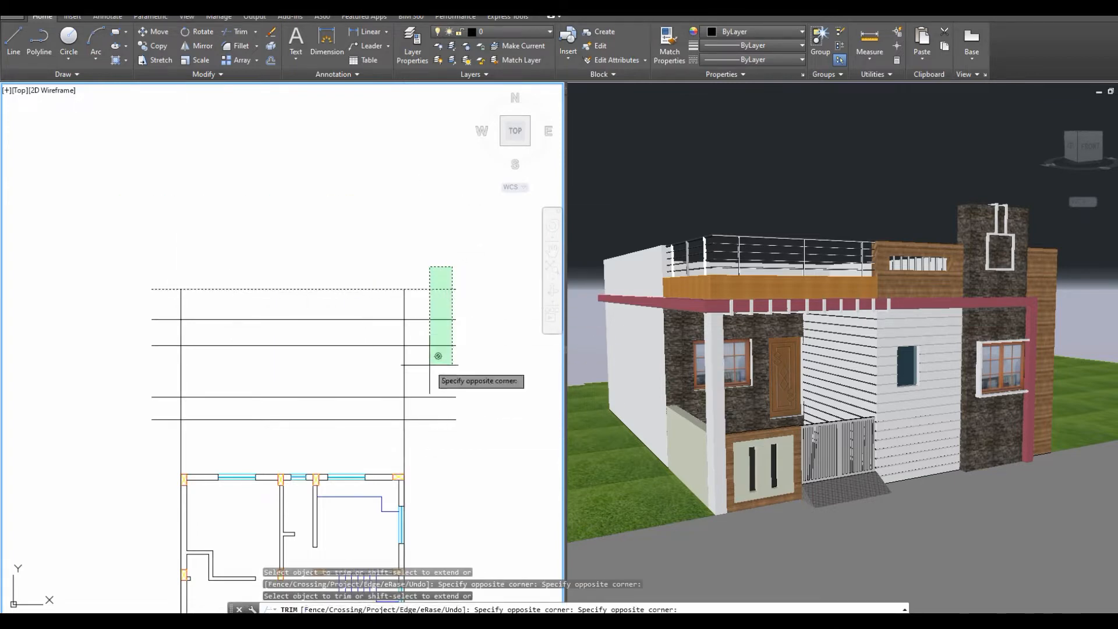
{"action": "left_click", "coordinate": [438, 356]}
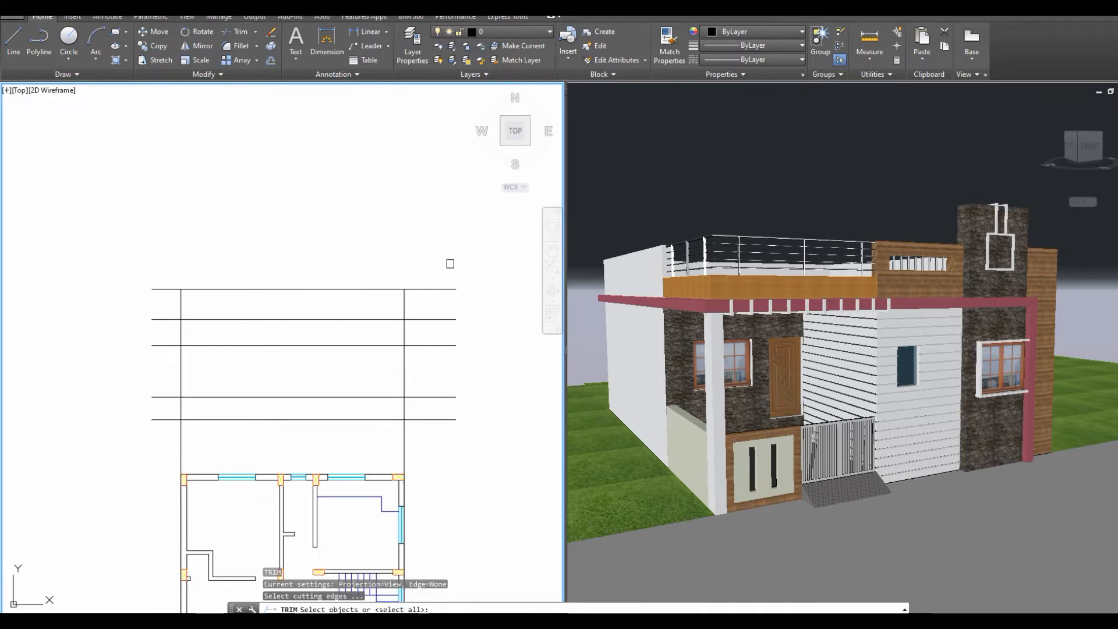
{"action": "left_click", "coordinate": [458, 257]}
{"action": "left_click", "coordinate": [423, 413]}
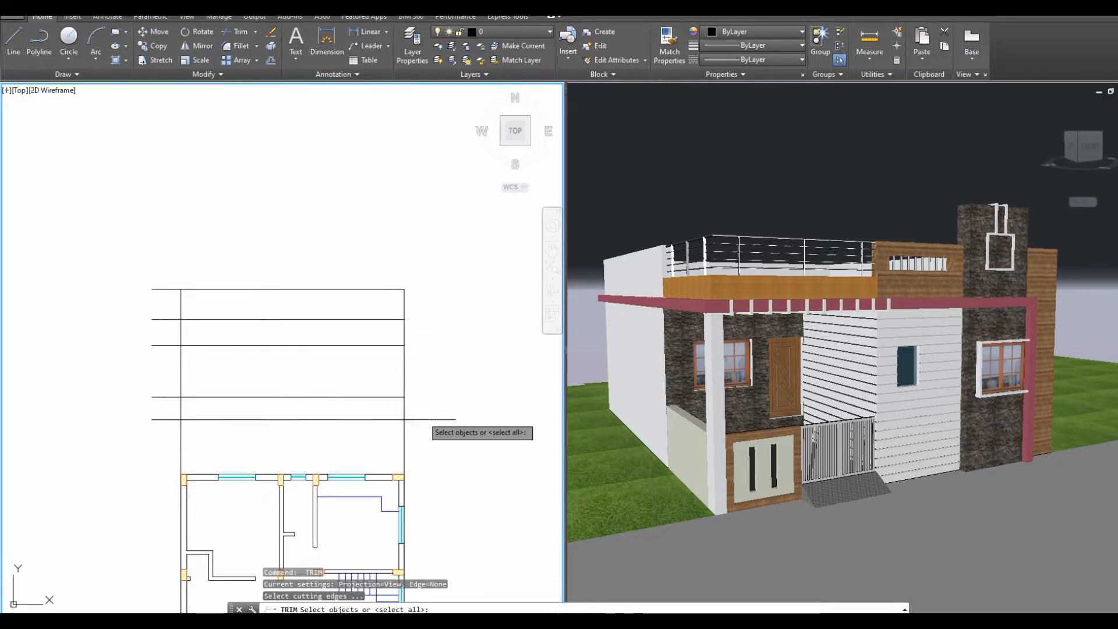
{"action": "left_click", "coordinate": [412, 430]}
{"action": "left_click", "coordinate": [169, 449]}
{"action": "key", "text": "Escape"}
Copy the elevation's left vertical line about 2' to the left.
{"action": "left_click", "coordinate": [180, 356]}
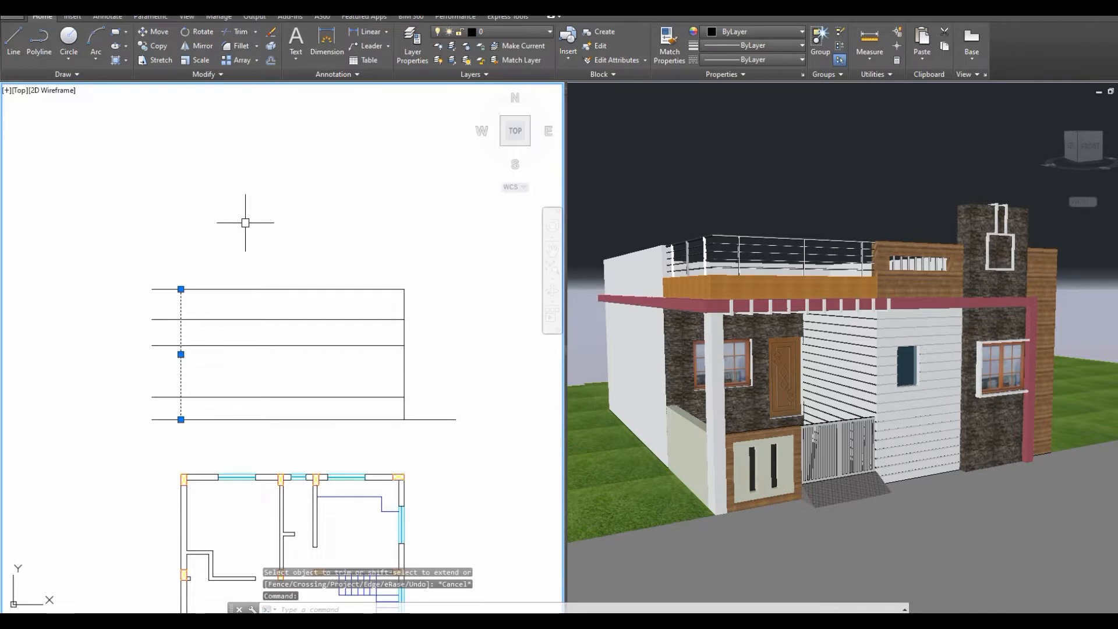
{"action": "type", "text": "co"}
{"action": "key", "text": "Return"}
{"action": "left_click", "coordinate": [293, 168]}
{"action": "left_click", "coordinate": [278, 167]}
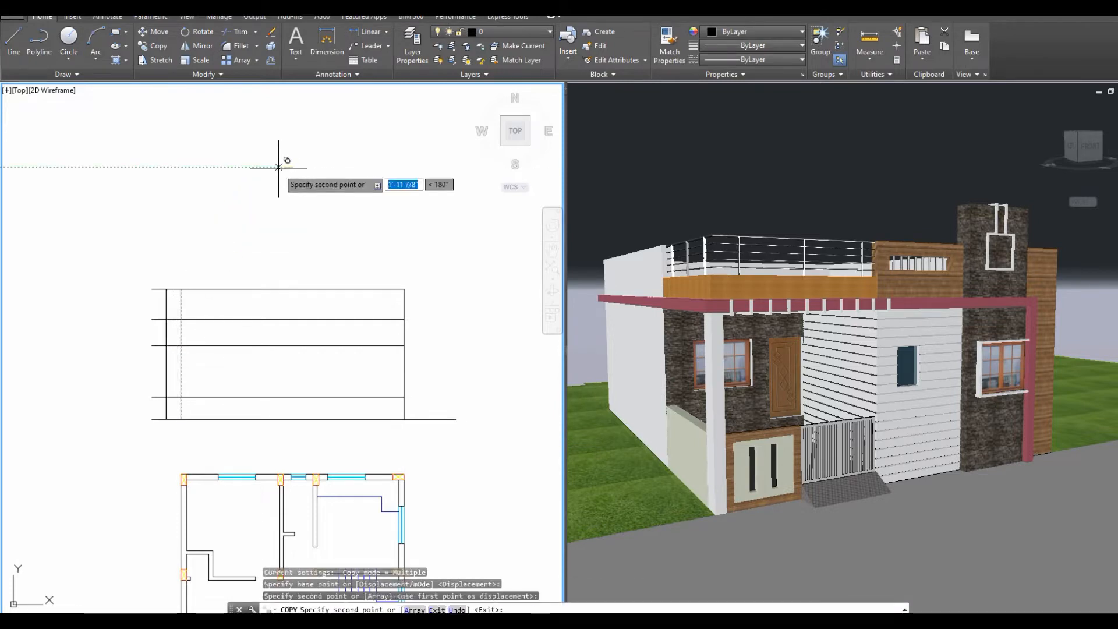
{"action": "key", "text": "Escape"}
Try to trim the four upper horizontal lines using the copied vertical line as cutting edge, and undo the trim.
{"action": "scroll", "coordinate": [199, 327], "scroll_direction": "up", "scroll_amount": 3}
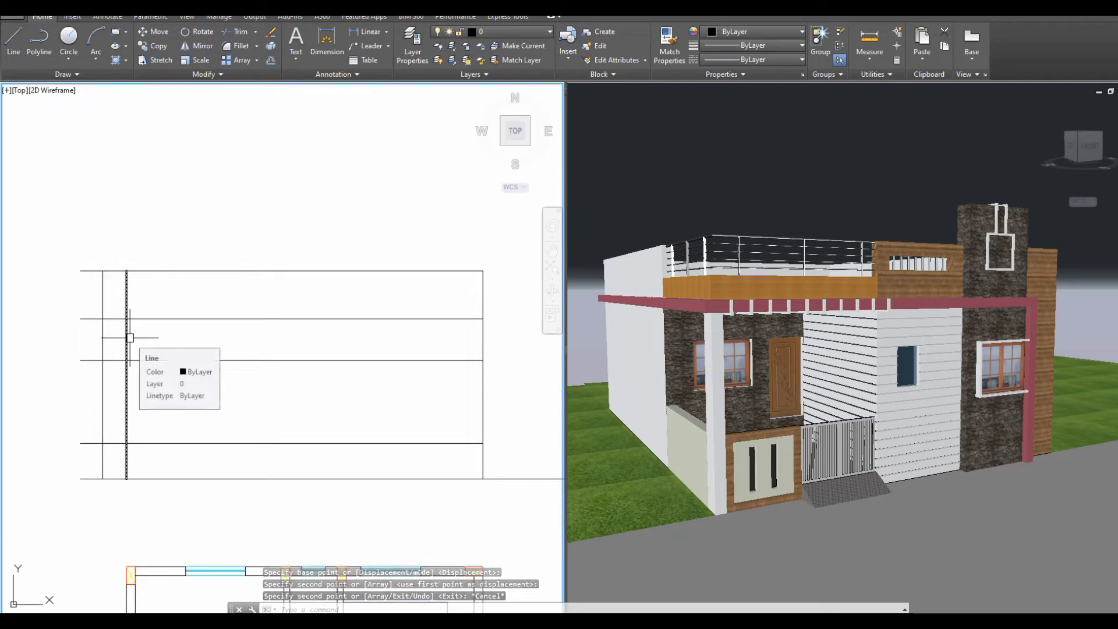
{"action": "type", "text": "tr"}
{"action": "key", "text": "Return"}
{"action": "left_click", "coordinate": [100, 306]}
{"action": "key", "text": "Return"}
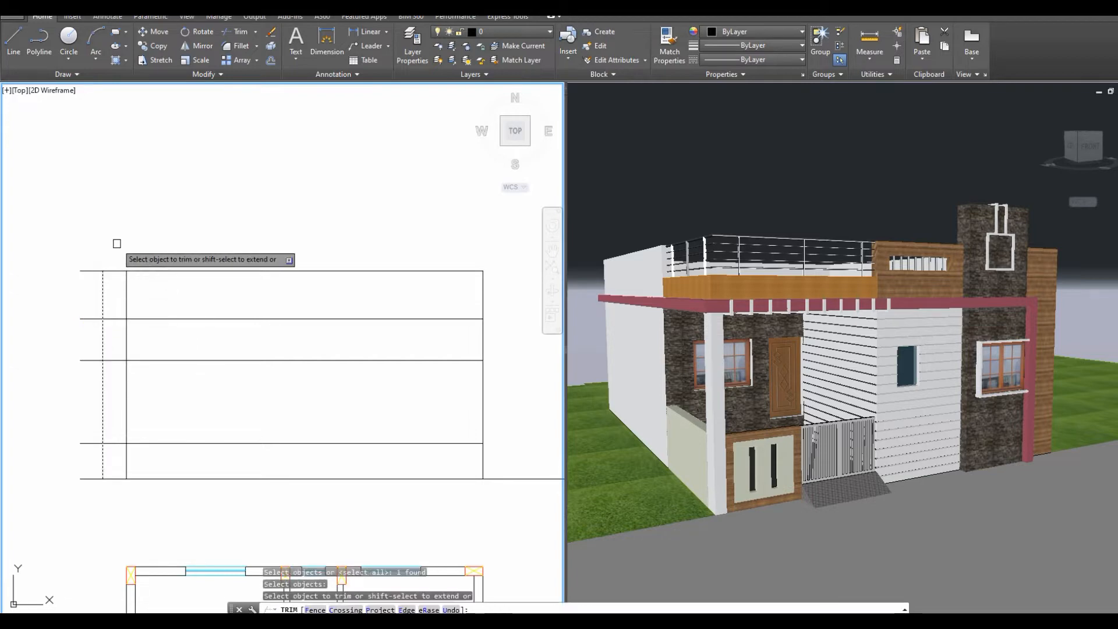
{"action": "left_click", "coordinate": [117, 243]}
{"action": "left_click", "coordinate": [104, 468]}
{"action": "key", "text": "Escape"}
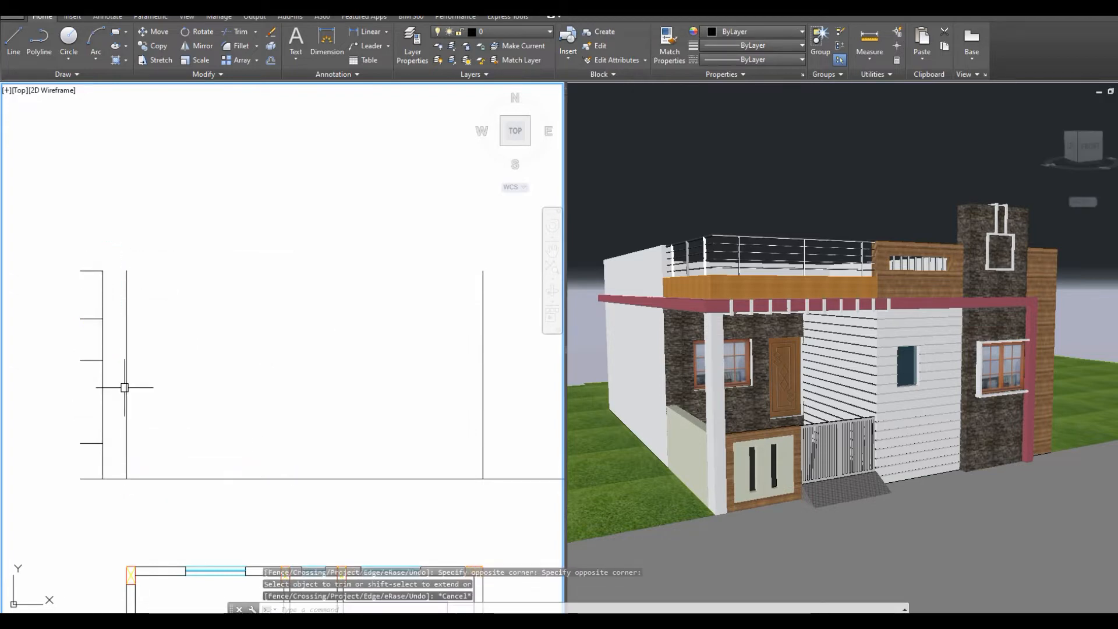
{"action": "key", "text": "ctrl+z"}
Trim the four upper horizontal lines between the copied vertical line and the elevation's left edge, and erase the copied line.
{"action": "type", "text": "tr"}
{"action": "key", "text": "Return"}
{"action": "left_click", "coordinate": [105, 466]}
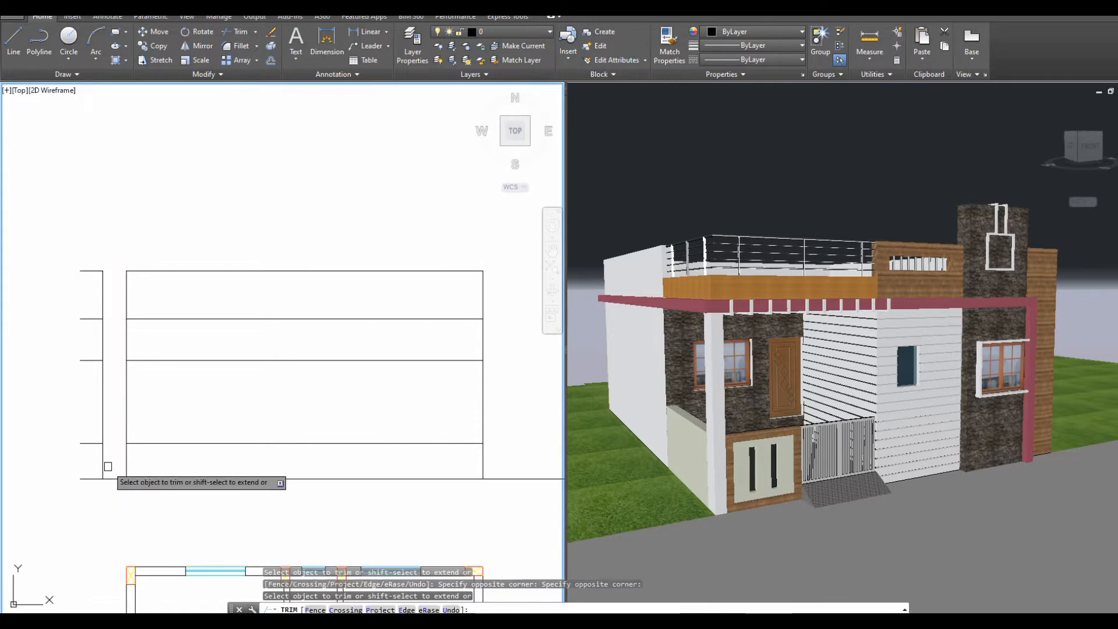
{"action": "key", "text": "Escape"}
{"action": "left_click", "coordinate": [103, 434]}
{"action": "type", "text": "e"}
{"action": "key", "text": "space"}
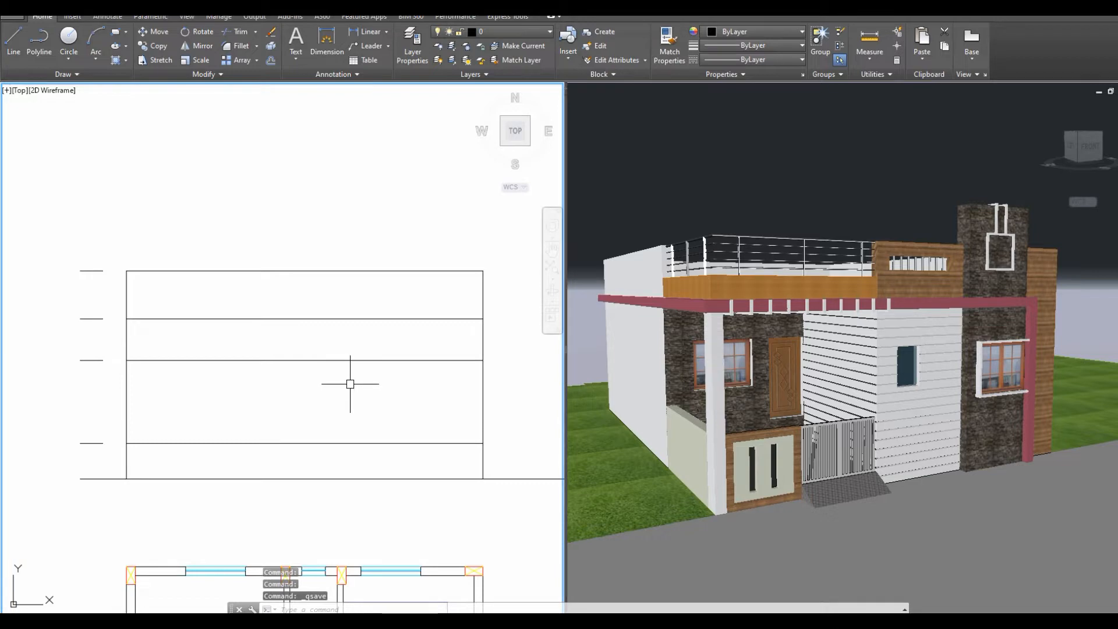
Place vertical construction lines through both ends of the window in the plan's lower-left recessed wall.
{"action": "scroll", "coordinate": [392, 407], "scroll_direction": "down", "scroll_amount": 2}
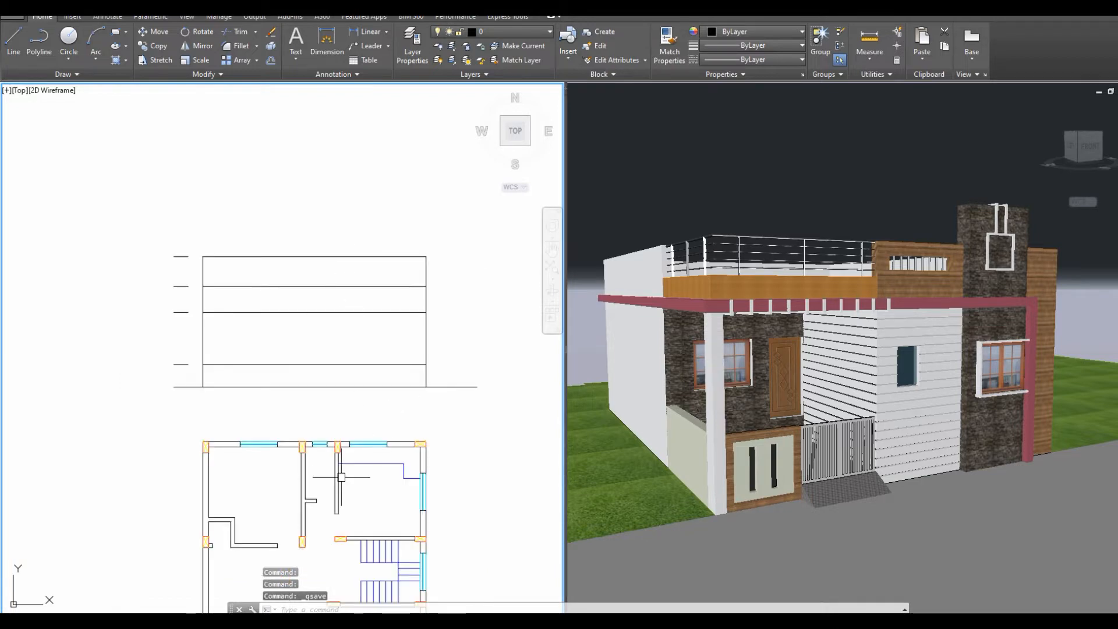
{"action": "middle_click_drag", "start_coordinate": [341, 477], "coordinate": [320, 309]}
{"action": "middle_click_drag", "start_coordinate": [326, 464], "coordinate": [332, 343]}
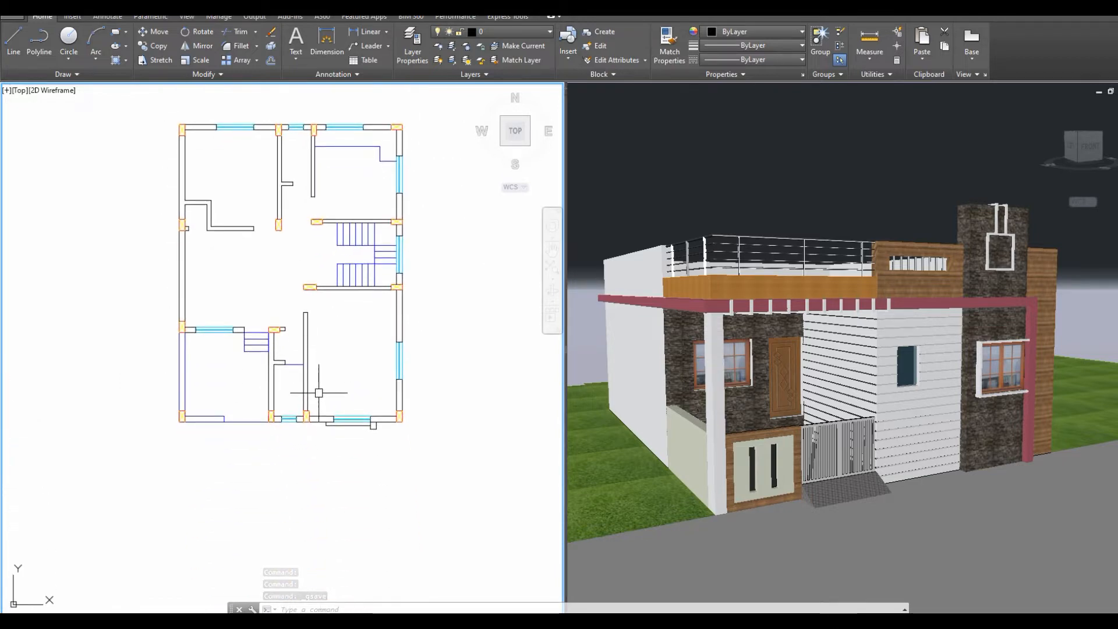
{"action": "scroll", "coordinate": [350, 422], "scroll_direction": "up", "scroll_amount": 2}
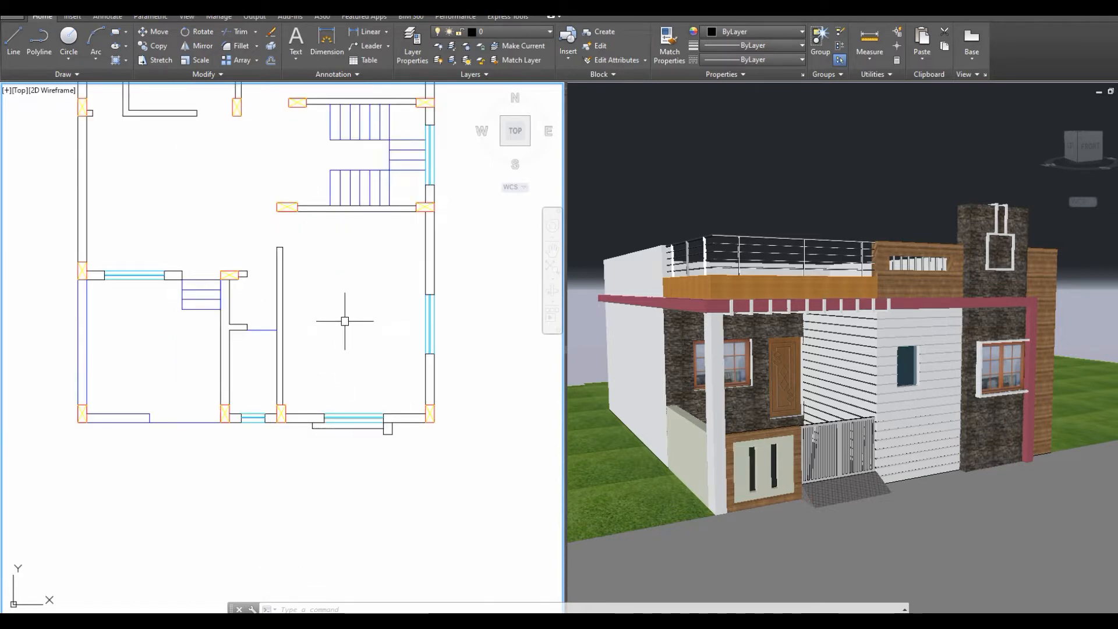
{"action": "middle_click_drag", "start_coordinate": [345, 321], "coordinate": [344, 435]}
{"action": "type", "text": "xl"}
{"action": "key", "text": "Return"}
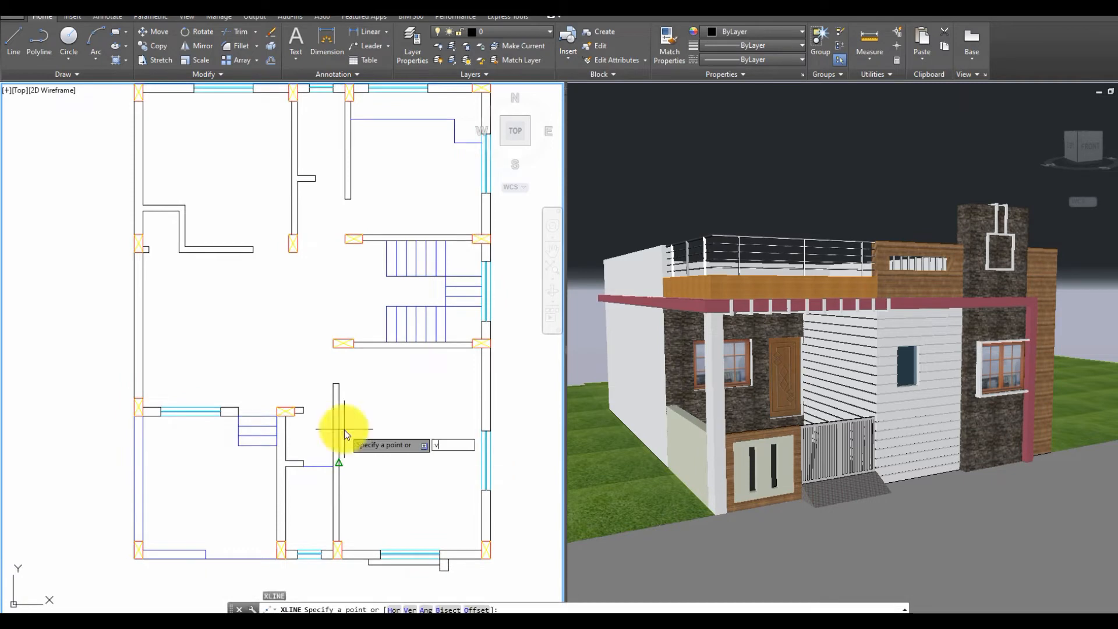
{"action": "type", "text": "v"}
{"action": "key", "text": "Return"}
{"action": "scroll", "coordinate": [162, 438], "scroll_direction": "up", "scroll_amount": 2}
{"action": "left_click", "coordinate": [160, 402]}
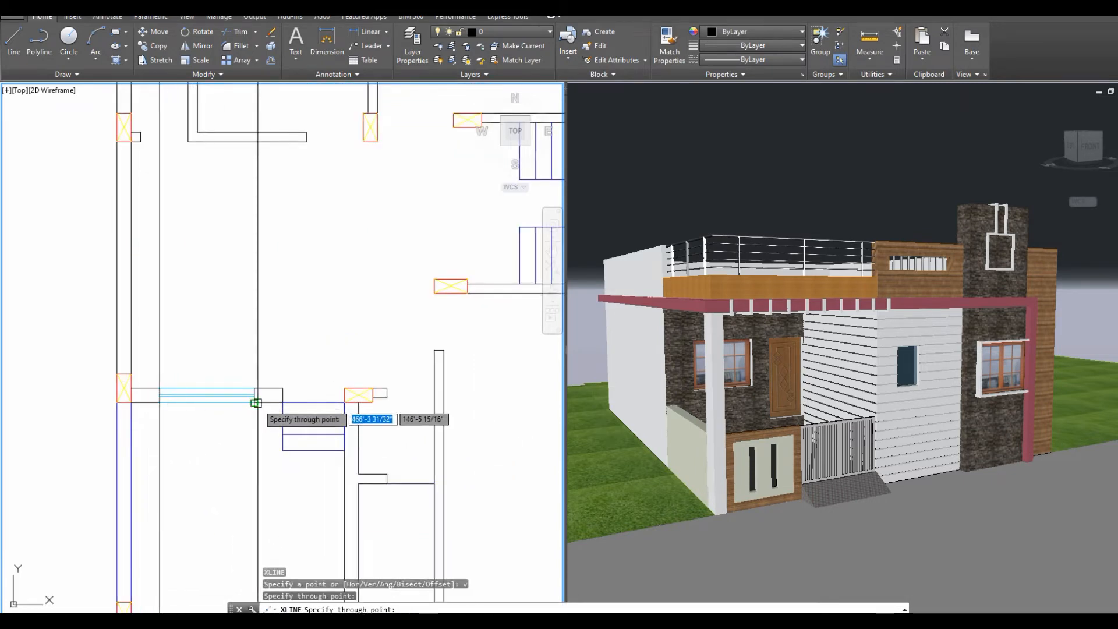
{"action": "left_click", "coordinate": [254, 402]}
Add vertical construction lines through both sides of the entrance door opening above the porch steps.
{"action": "scroll", "coordinate": [231, 425], "scroll_direction": "down", "scroll_amount": 4}
{"action": "middle_click_drag", "start_coordinate": [301, 343], "coordinate": [287, 324]}
{"action": "scroll", "coordinate": [214, 419], "scroll_direction": "up", "scroll_amount": 2}
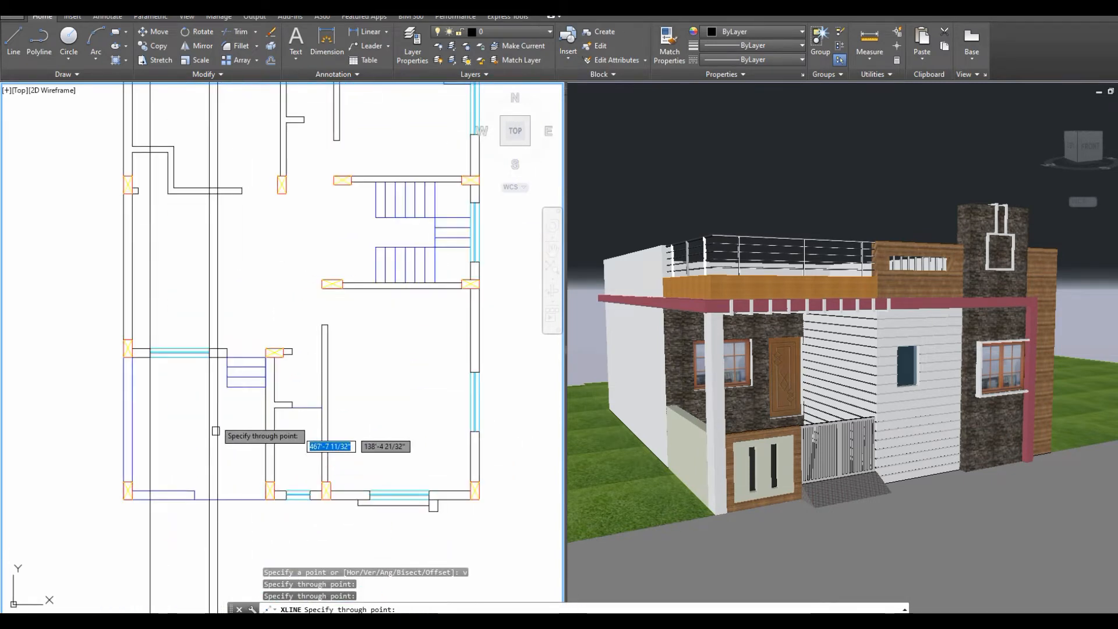
{"action": "left_click", "coordinate": [227, 347]}
{"action": "left_click", "coordinate": [266, 349]}
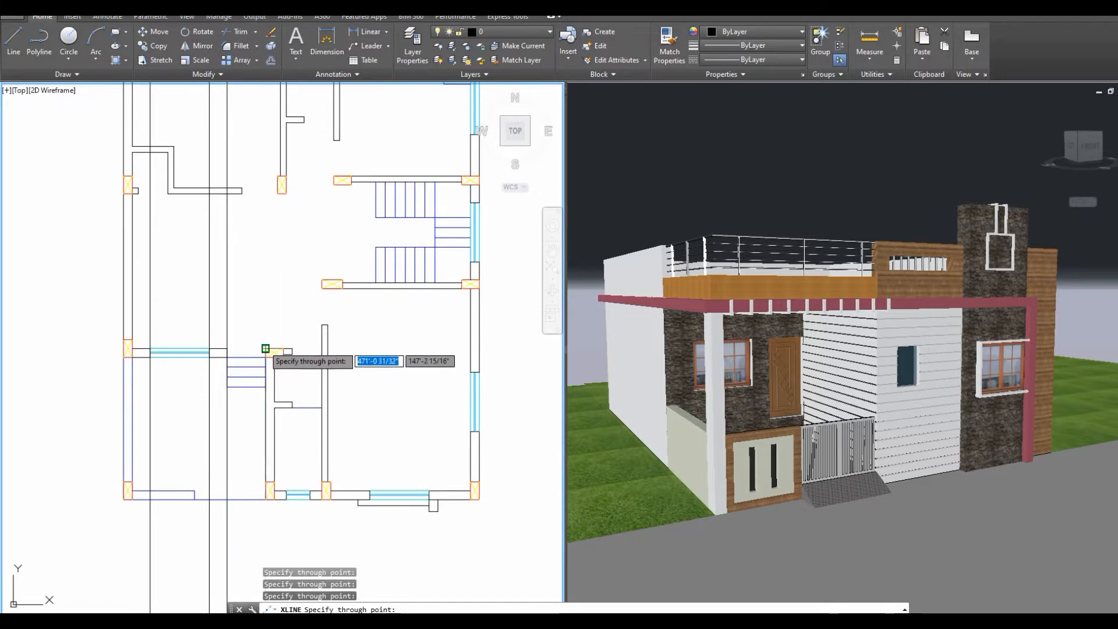
Add vertical construction lines through both ends of the small window and the large window in the front wall.
{"action": "scroll", "coordinate": [286, 513], "scroll_direction": "up", "scroll_amount": 2}
{"action": "left_click", "coordinate": [285, 491]}
{"action": "left_click", "coordinate": [323, 487]}
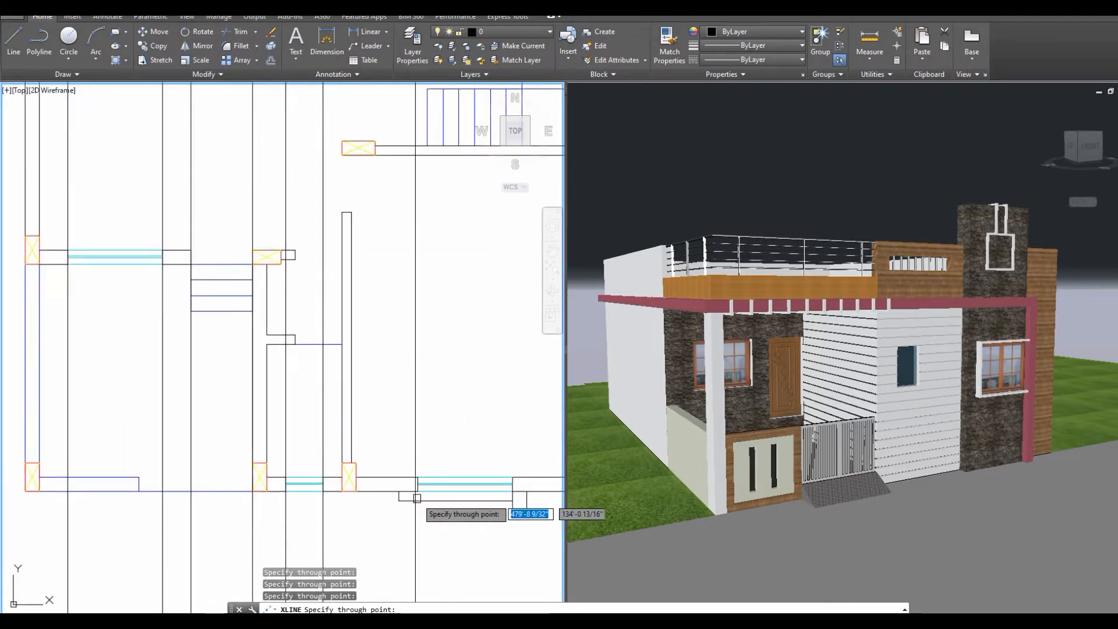
{"action": "left_click", "coordinate": [418, 484]}
{"action": "left_click", "coordinate": [512, 487]}
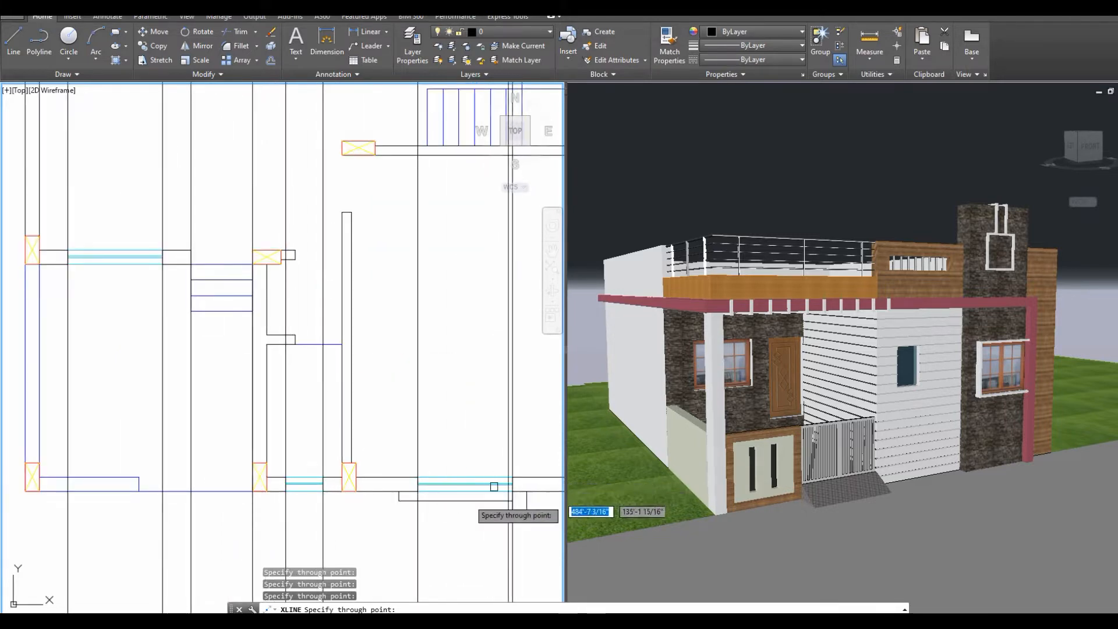
{"action": "scroll", "coordinate": [411, 518], "scroll_direction": "down", "scroll_amount": 2}
{"action": "middle_click_drag", "start_coordinate": [396, 318], "coordinate": [385, 581]}
{"action": "key", "text": "Escape"}
{"action": "middle_click_drag", "start_coordinate": [373, 323], "coordinate": [324, 562]}
{"action": "middle_click_drag", "start_coordinate": [174, 411], "coordinate": [201, 405]}
{"action": "key", "text": "Escape"}
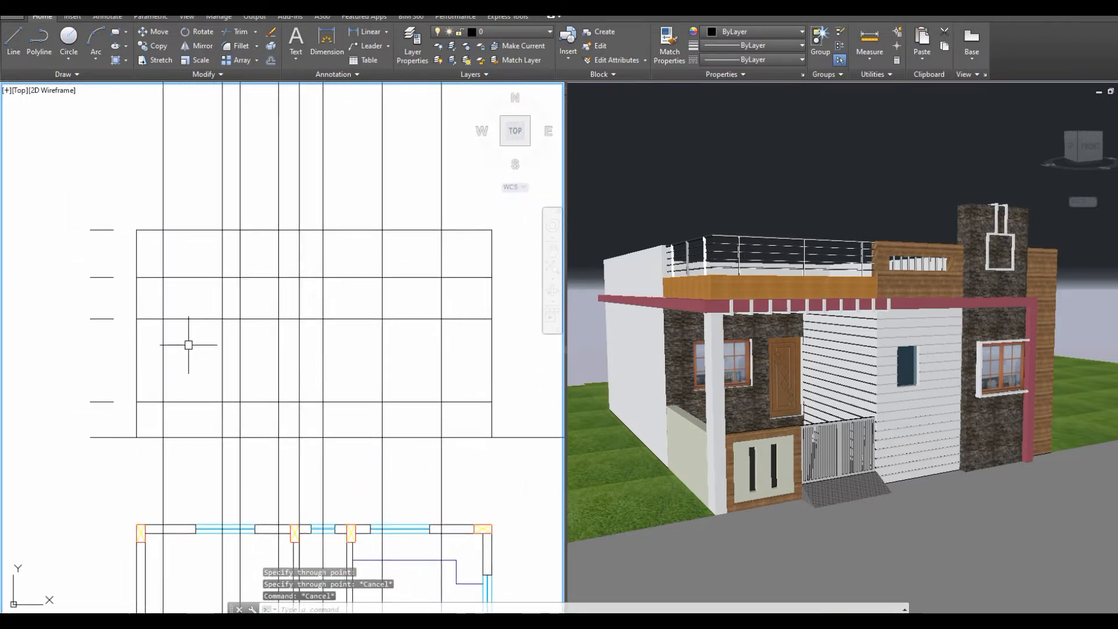
Offset the elevation's third horizontal line from the top 4' downward.
{"action": "scroll", "coordinate": [167, 323], "scroll_direction": "up", "scroll_amount": 2}
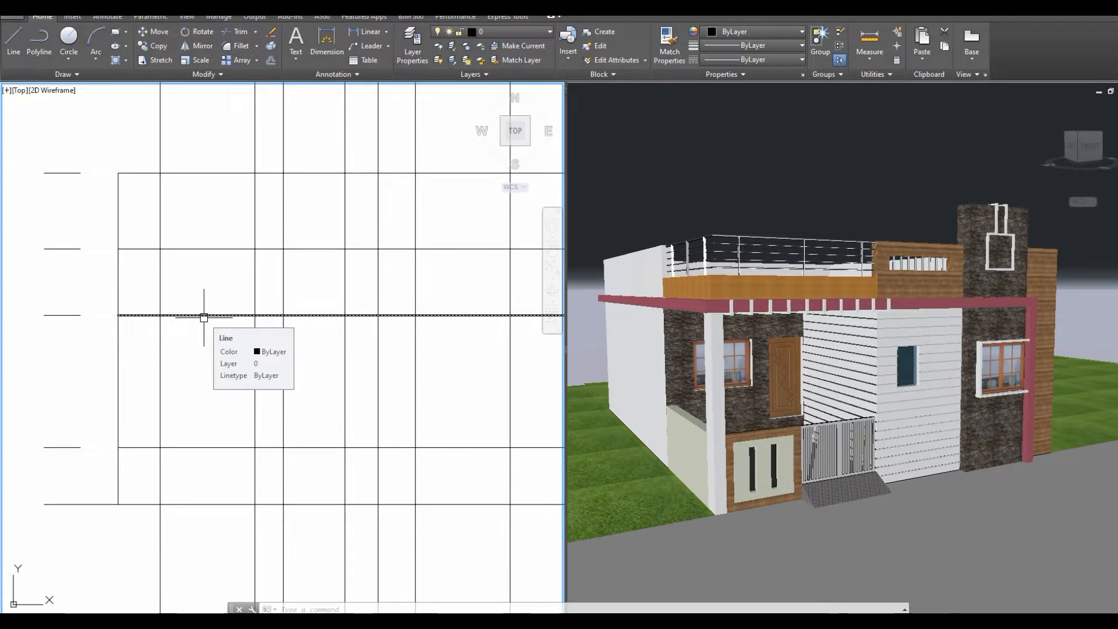
{"action": "type", "text": "o"}
{"action": "key", "text": "Return"}
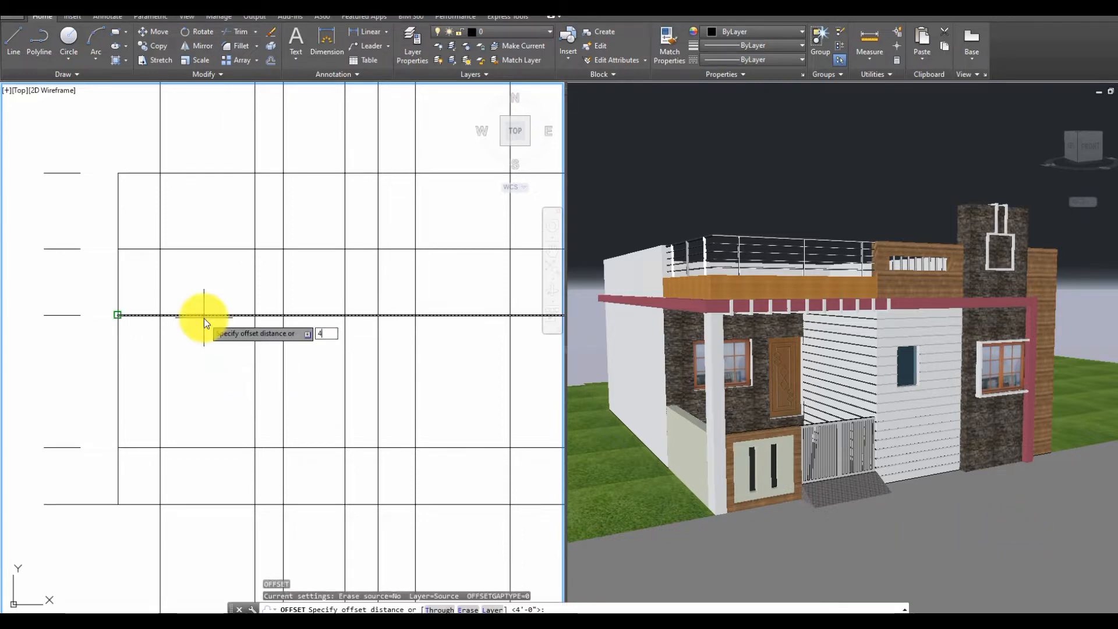
{"action": "type", "text": "4'"}
{"action": "key", "text": "Return"}
{"action": "left_click", "coordinate": [203, 317]}
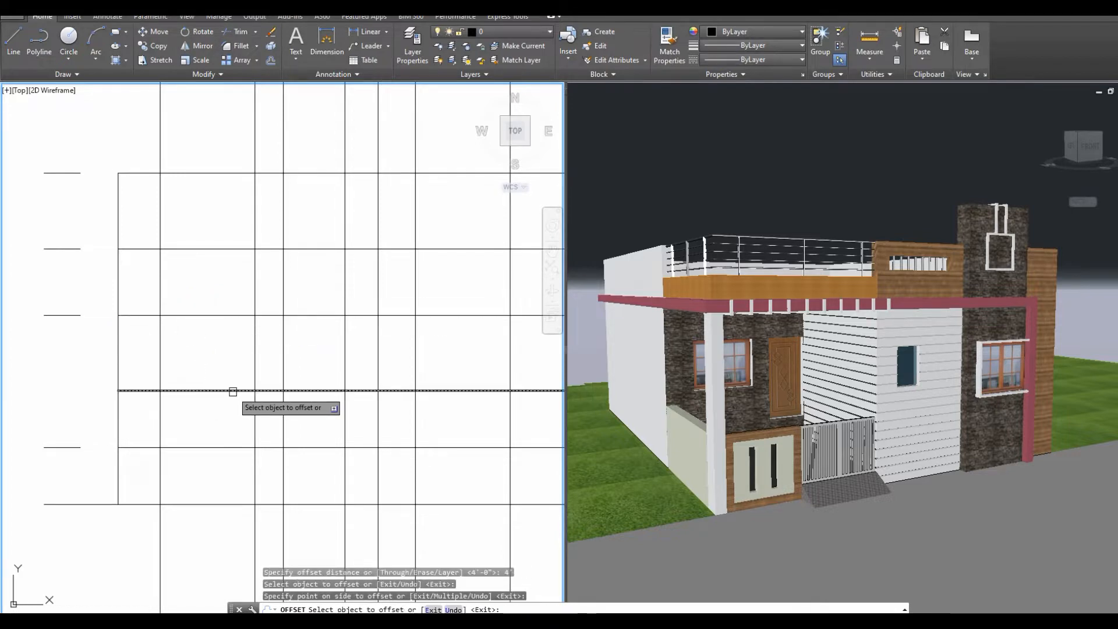
{"action": "left_click", "coordinate": [224, 388]}
{"action": "key", "text": "Escape"}
Examine the plan's front openings against the construction lines running through the elevation.
{"action": "middle_click_drag", "start_coordinate": [232, 330], "coordinate": [145, 335]}
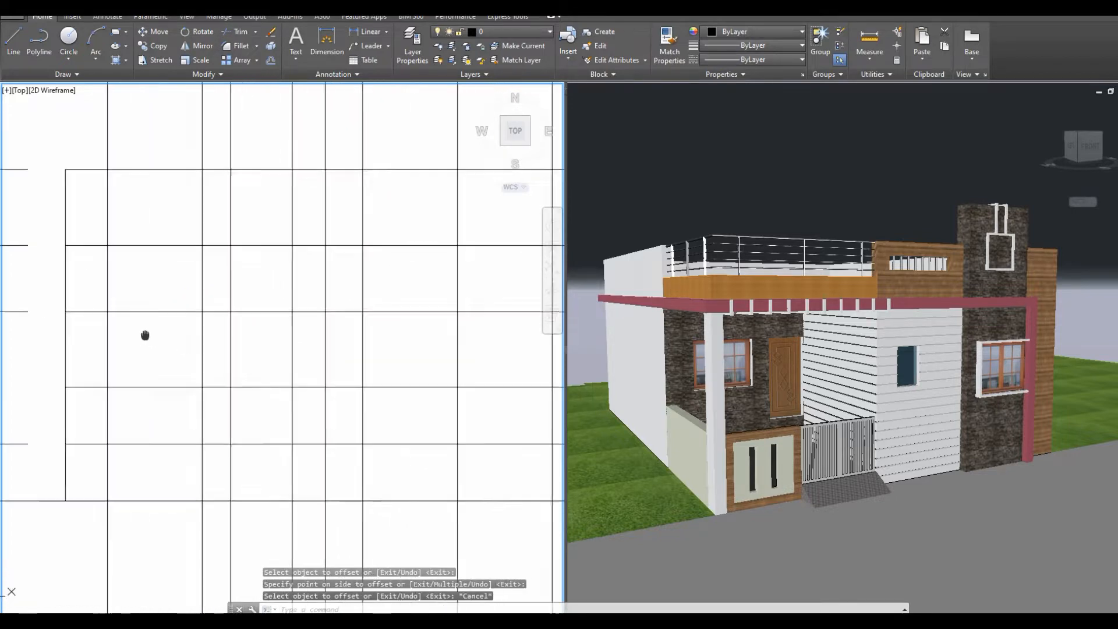
{"action": "scroll", "coordinate": [157, 330], "scroll_direction": "down", "scroll_amount": 2}
{"action": "middle_click_drag", "start_coordinate": [328, 415], "coordinate": [310, 228]}
{"action": "scroll", "coordinate": [311, 227], "scroll_direction": "down", "scroll_amount": 2}
{"action": "middle_click_drag", "start_coordinate": [331, 360], "coordinate": [345, 262]}
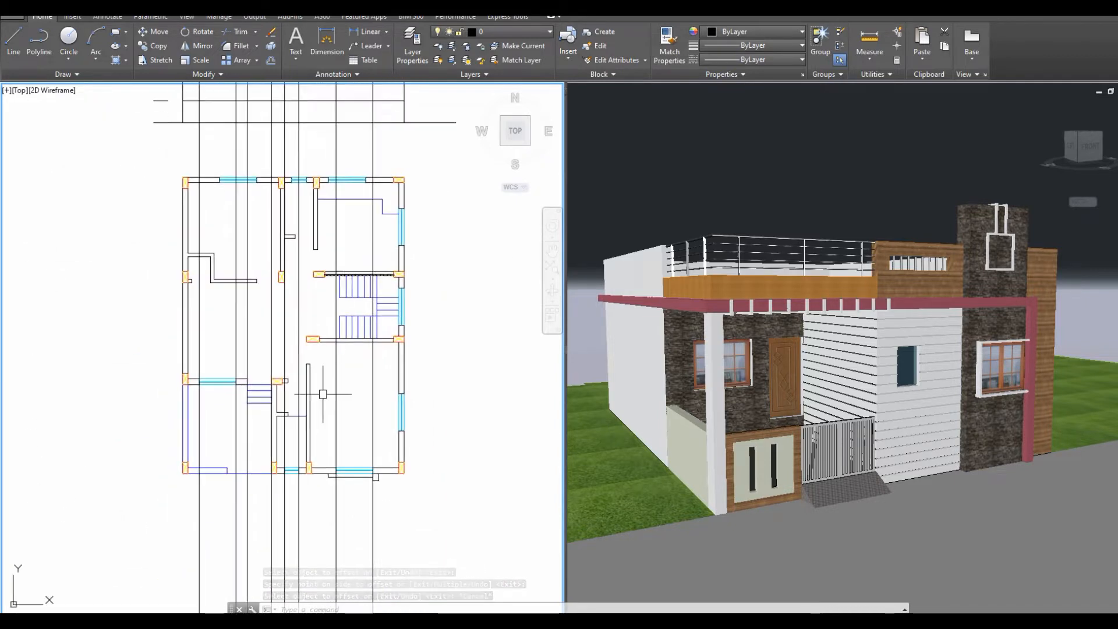
{"action": "scroll", "coordinate": [217, 438], "scroll_direction": "up", "scroll_amount": 2}
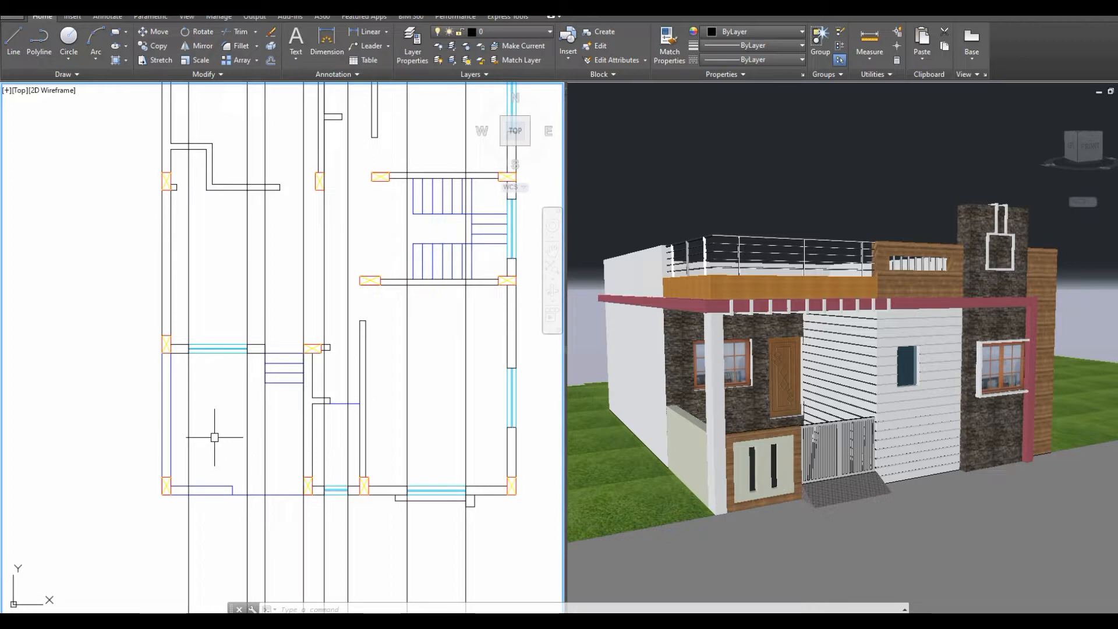
{"action": "middle_click_drag", "start_coordinate": [328, 348], "coordinate": [321, 491]}
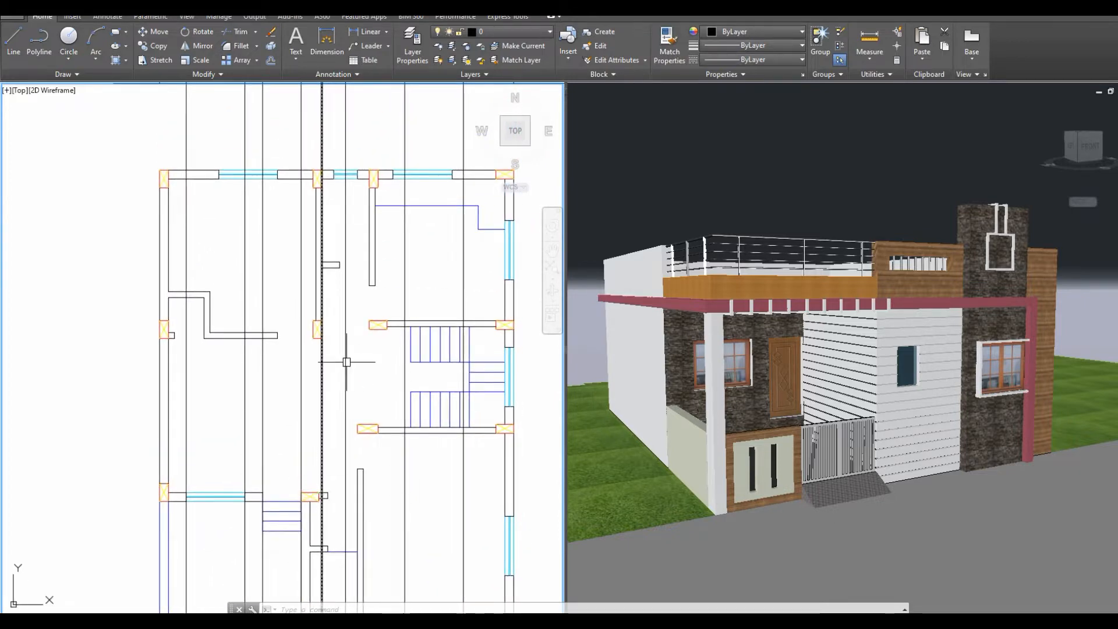
{"action": "middle_click_drag", "start_coordinate": [347, 336], "coordinate": [333, 358]}
{"action": "middle_click_drag", "start_coordinate": [330, 318], "coordinate": [272, 401]}
{"action": "scroll", "coordinate": [126, 317], "scroll_direction": "up", "scroll_amount": 2}
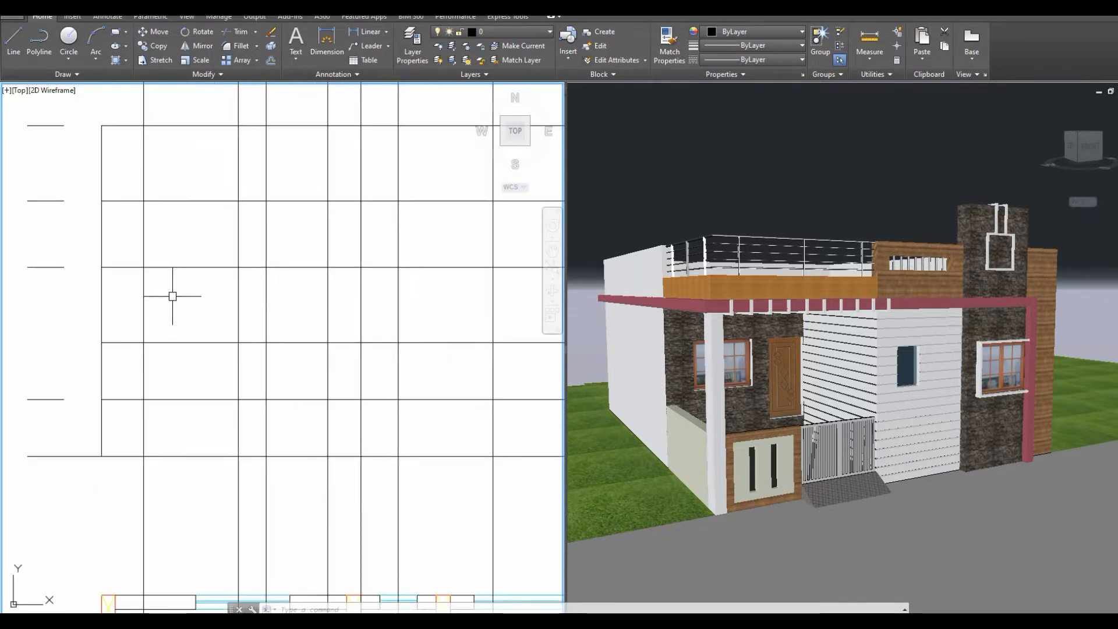
{"action": "scroll", "coordinate": [172, 297], "scroll_direction": "down", "scroll_amount": 2}
{"action": "middle_click_drag", "start_coordinate": [164, 460], "coordinate": [173, 343]}
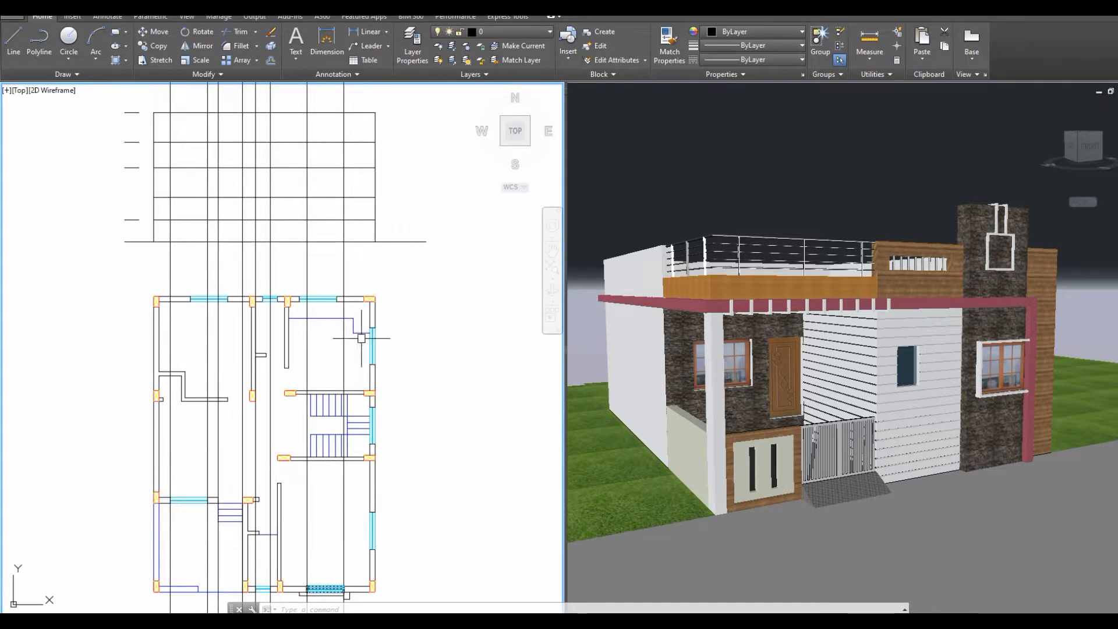
{"action": "middle_click_drag", "start_coordinate": [315, 204], "coordinate": [342, 296]}
{"action": "scroll", "coordinate": [306, 269], "scroll_direction": "up", "scroll_amount": 2}
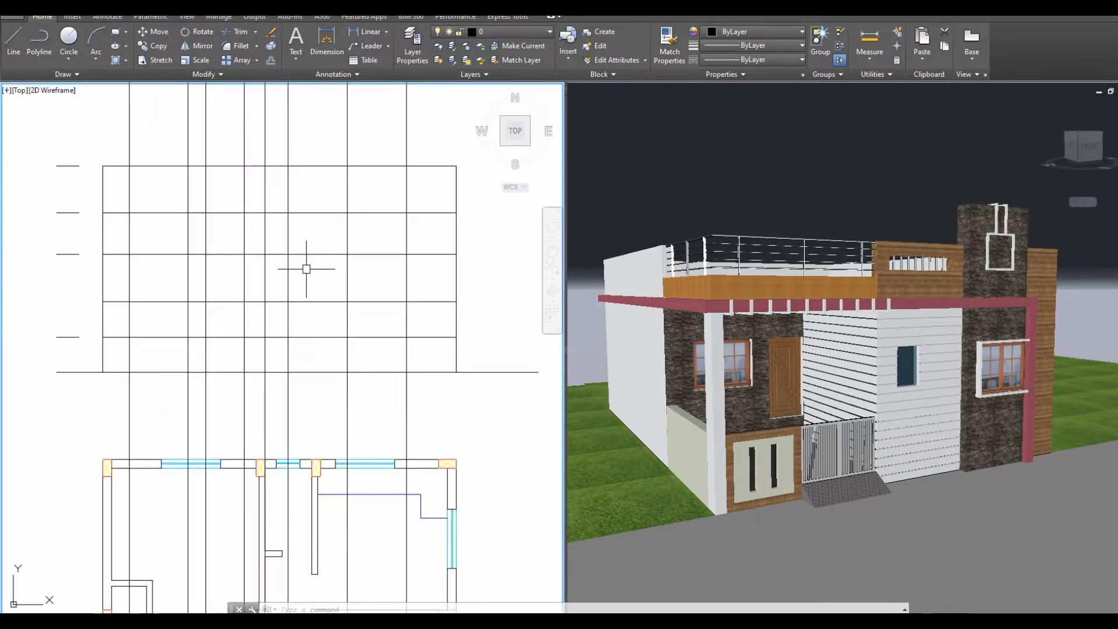
{"action": "scroll", "coordinate": [306, 269], "scroll_direction": "up", "scroll_amount": 1}
{"action": "middle_click_drag", "start_coordinate": [252, 283], "coordinate": [300, 317]}
{"action": "scroll", "coordinate": [300, 318], "scroll_direction": "down", "scroll_amount": 1}
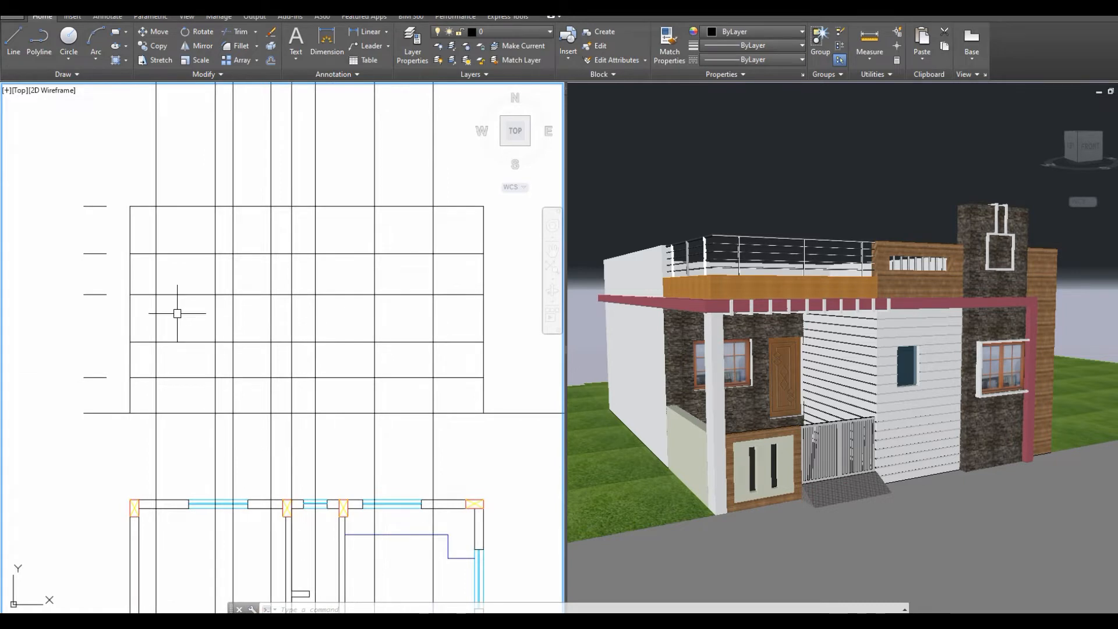
Create a polyline boundary for the leftmost window from the cell between its two vertical construction lines and the 4' offset pair.
{"action": "type", "text": "BO"}
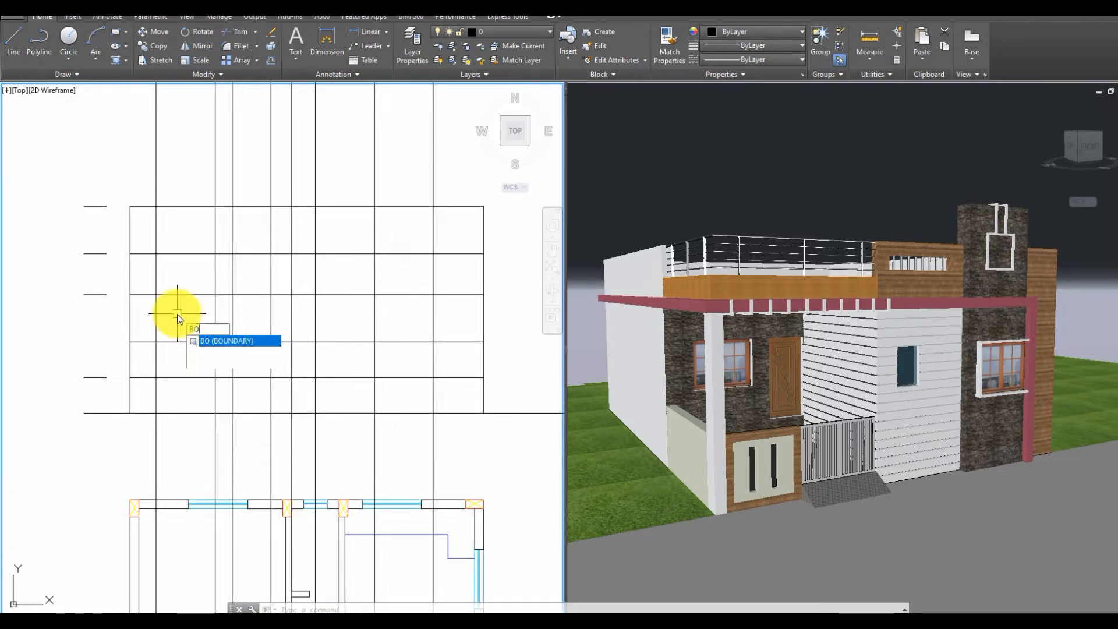
{"action": "key", "text": "Return"}
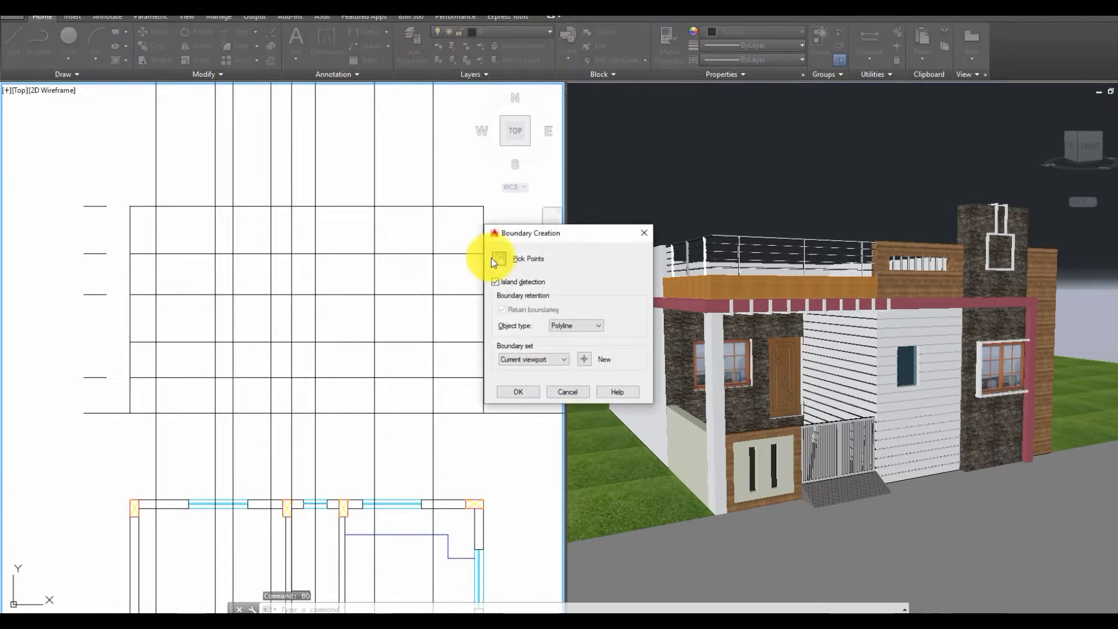
{"action": "left_click", "coordinate": [500, 262]}
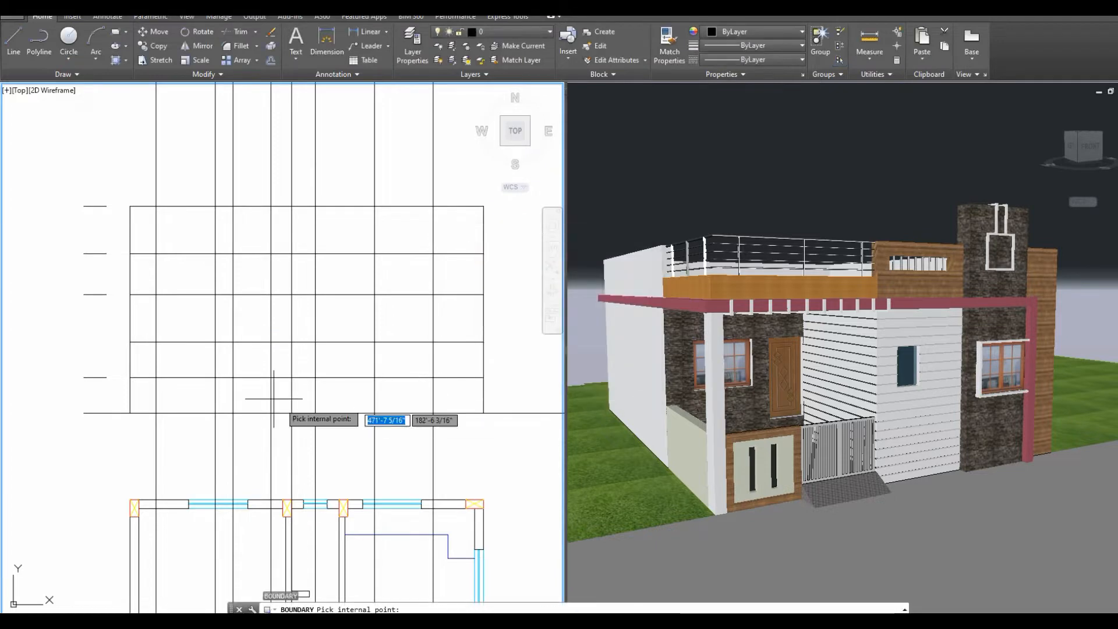
{"action": "left_click", "coordinate": [181, 317]}
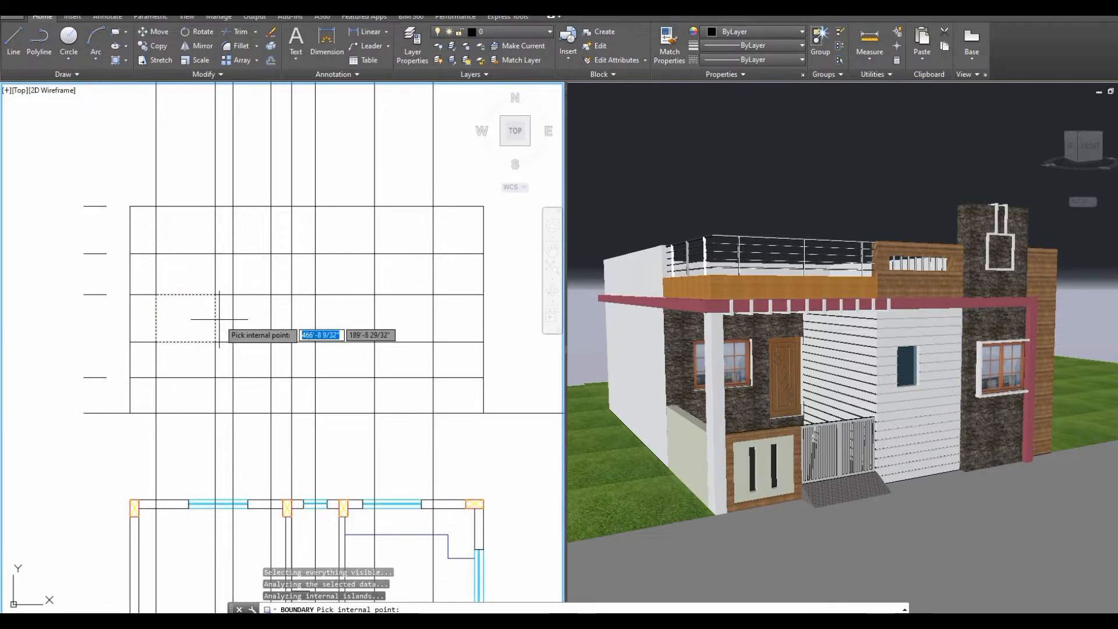
{"action": "key", "text": "Return"}
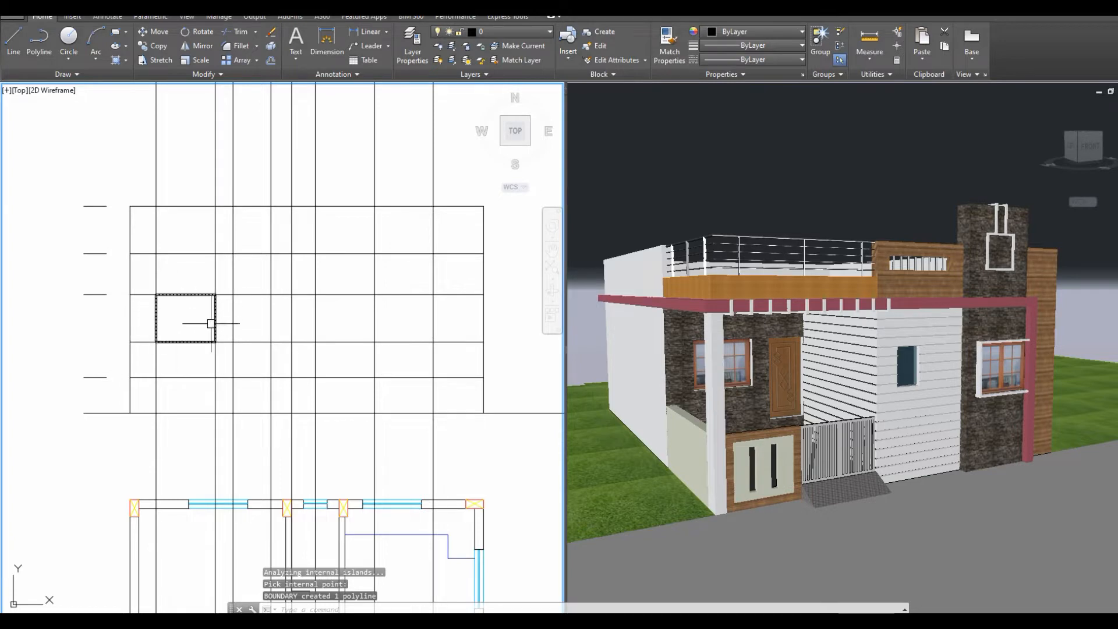
Erase the two vertical construction lines along the leftmost window's sides.
{"action": "left_click", "coordinate": [157, 357]}
{"action": "key", "text": "Delete"}
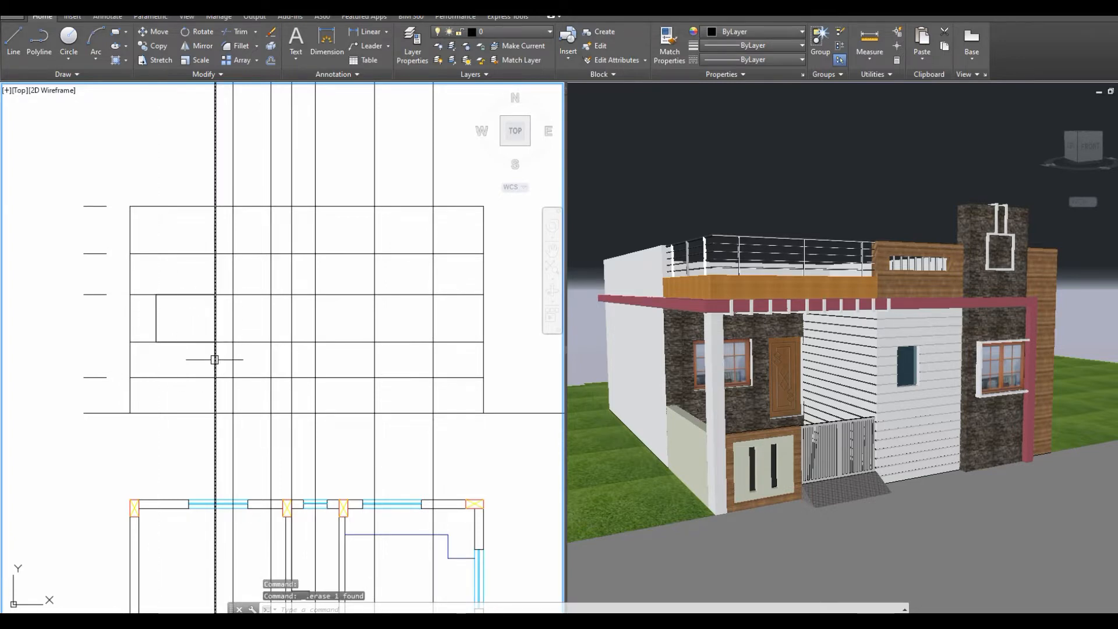
{"action": "key", "text": "Delete"}
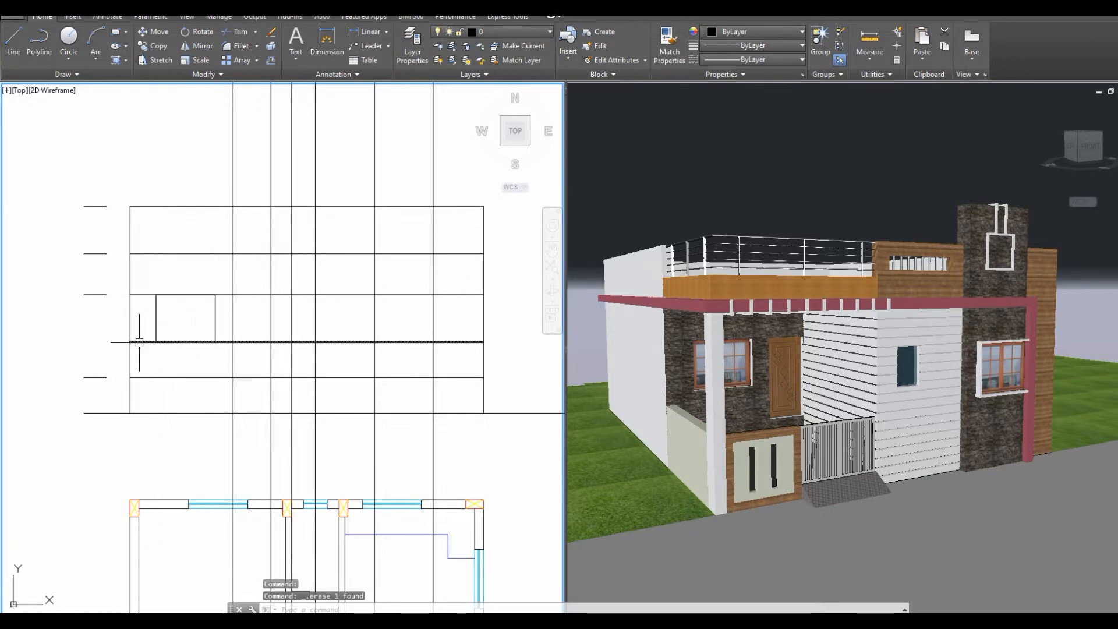
Erase the 4' offset line and copy the leftmost window outline to the rightmost vertical construction line at the same head height.
{"action": "left_click", "coordinate": [140, 342]}
{"action": "key", "text": "Delete"}
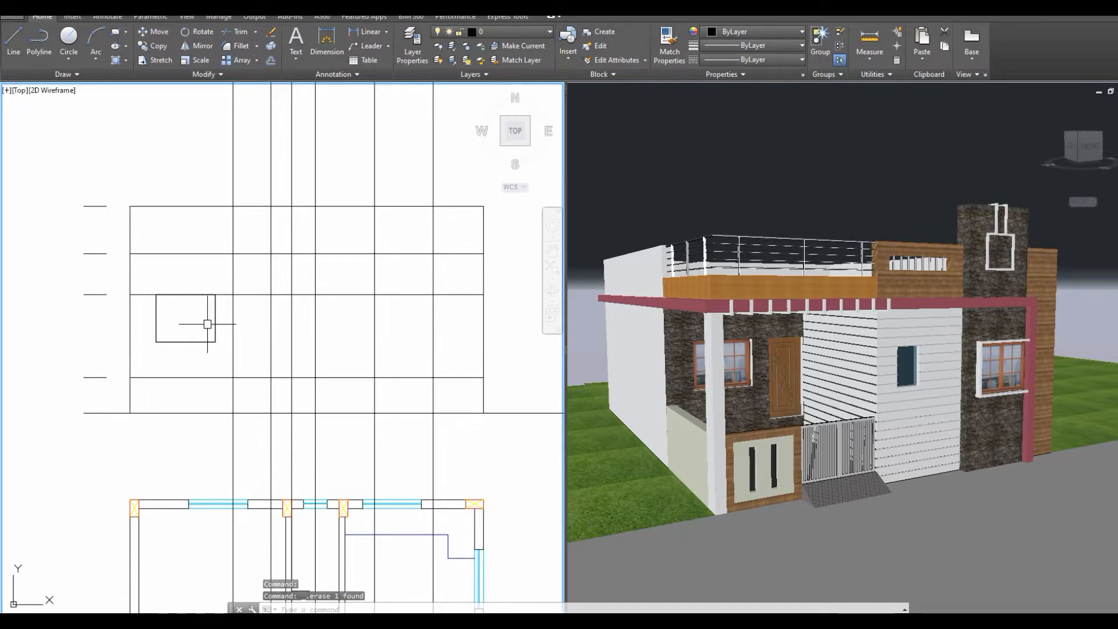
{"action": "left_click", "coordinate": [214, 313]}
{"action": "type", "text": "co"}
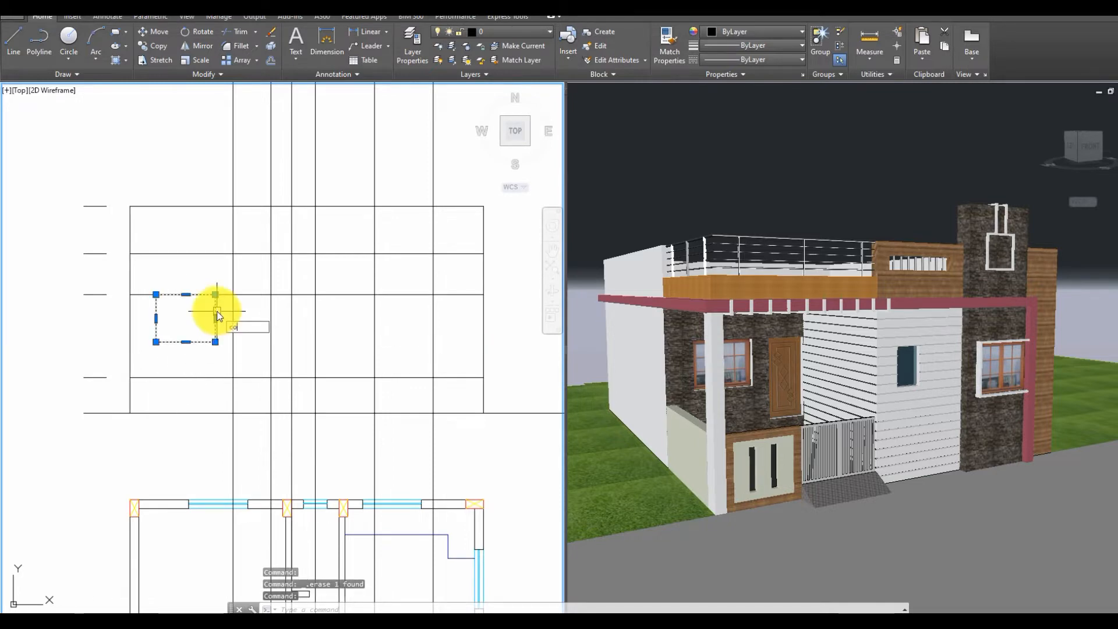
{"action": "key", "text": "Return"}
{"action": "left_click", "coordinate": [215, 294]}
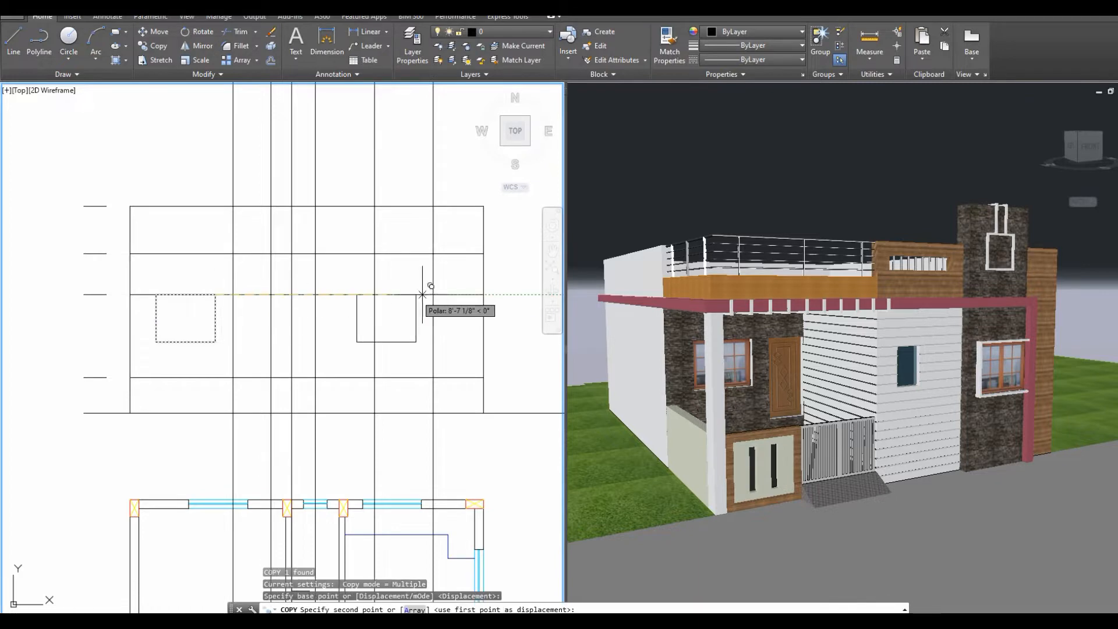
{"action": "left_click", "coordinate": [432, 294]}
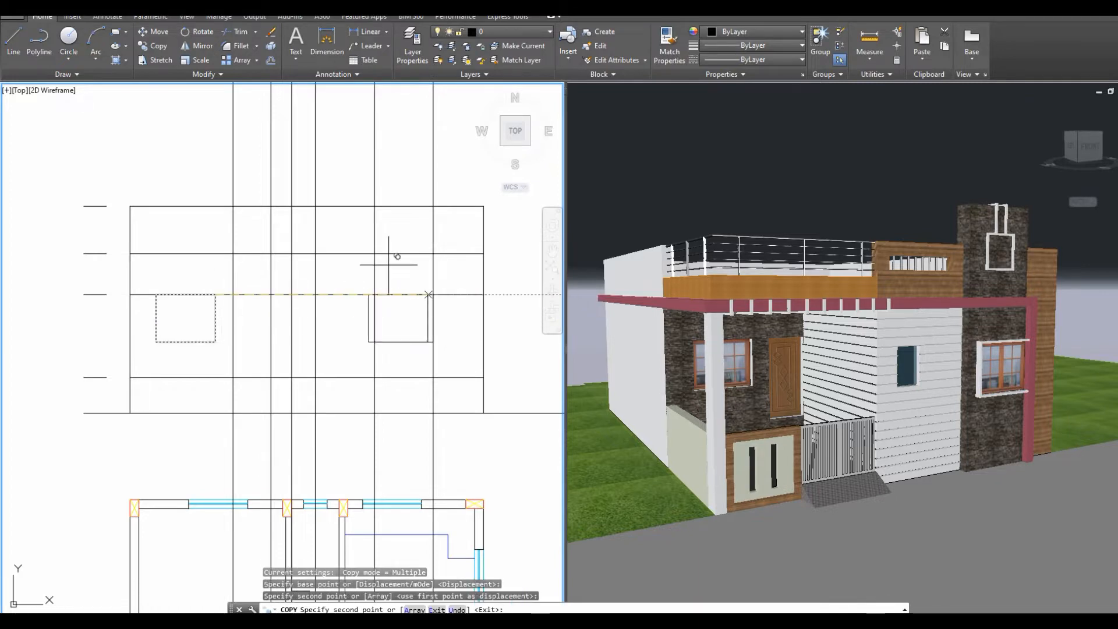
{"action": "key", "text": "Escape"}
Erase the two vertical construction lines along the copied right window's sides.
{"action": "scroll", "coordinate": [425, 192], "scroll_direction": "down", "scroll_amount": 2}
{"action": "scroll", "coordinate": [398, 422], "scroll_direction": "down", "scroll_amount": 2}
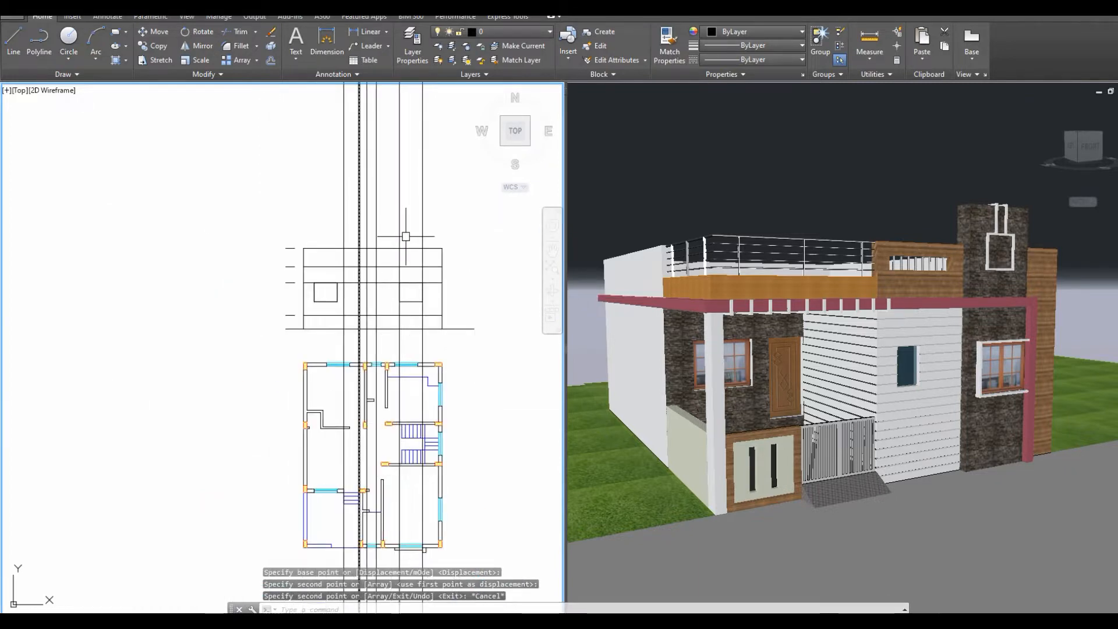
{"action": "scroll", "coordinate": [427, 293], "scroll_direction": "up", "scroll_amount": 2}
{"action": "left_click", "coordinate": [444, 371]}
{"action": "left_click", "coordinate": [376, 386]}
{"action": "key", "text": "Delete"}
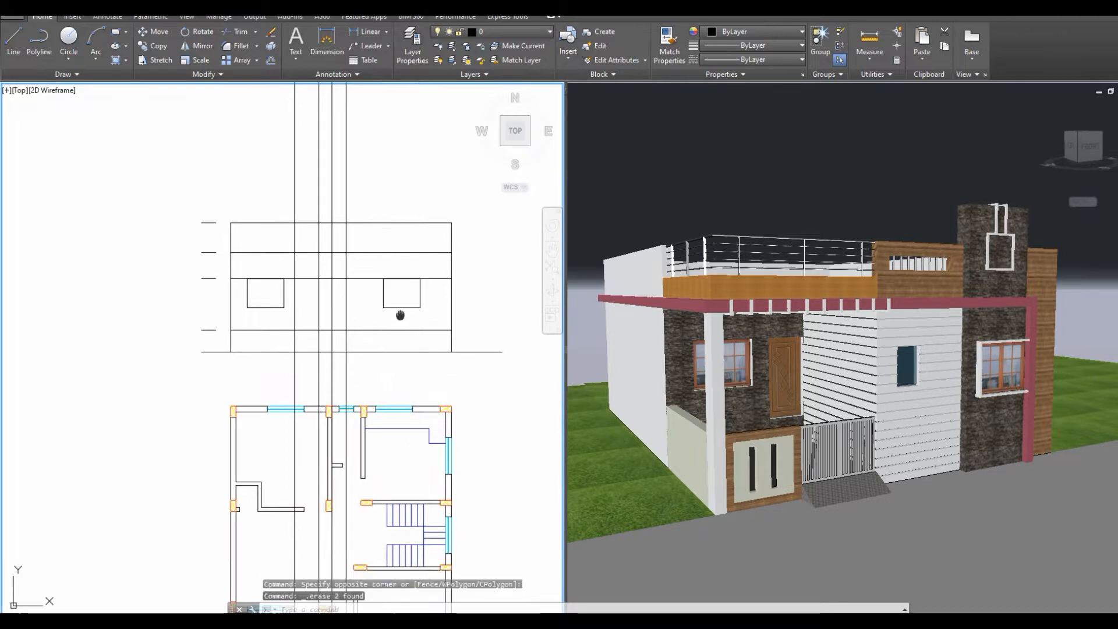
Fillet the door's left construction line with the window-head line into a square corner at the door's top left.
{"action": "scroll", "coordinate": [333, 255], "scroll_direction": "down", "scroll_amount": 2}
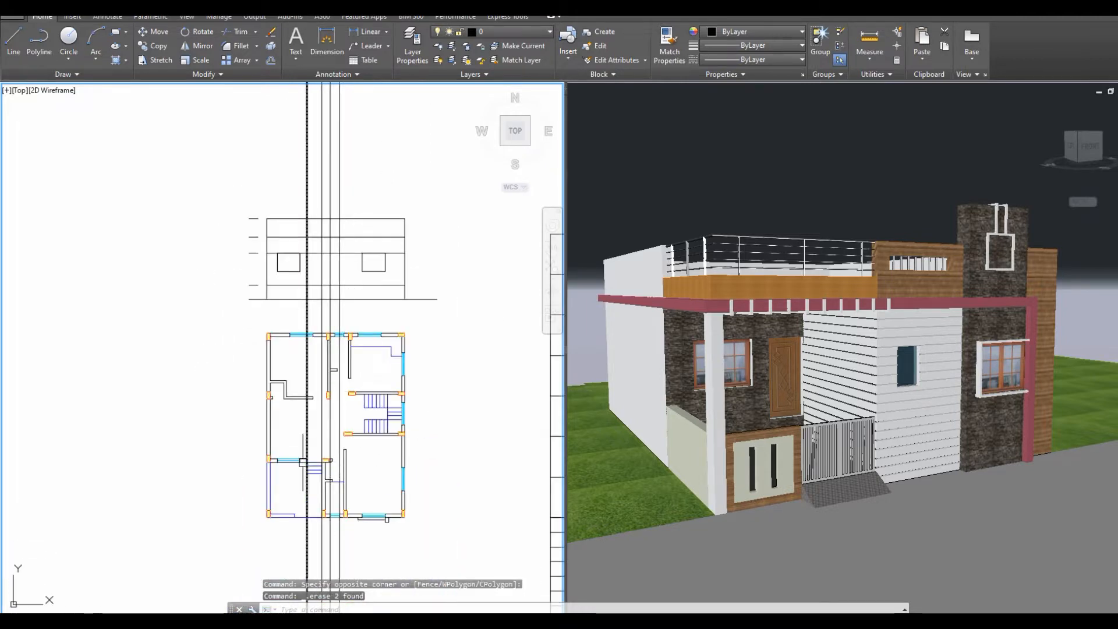
{"action": "scroll", "coordinate": [324, 245], "scroll_direction": "up", "scroll_amount": 6}
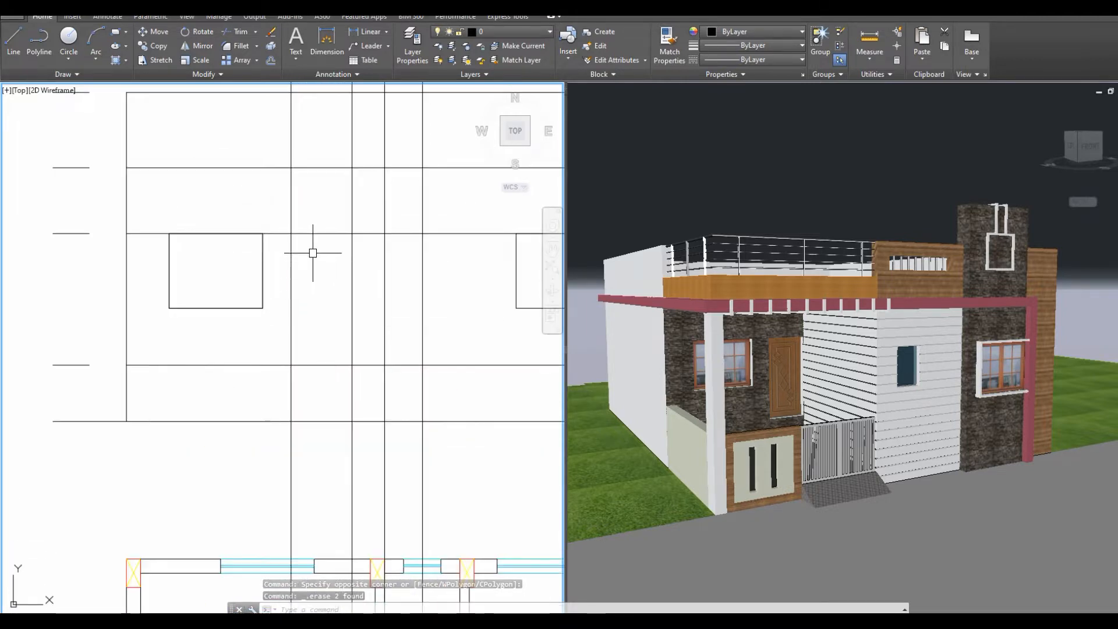
{"action": "middle_click_drag", "start_coordinate": [302, 281], "coordinate": [276, 303]}
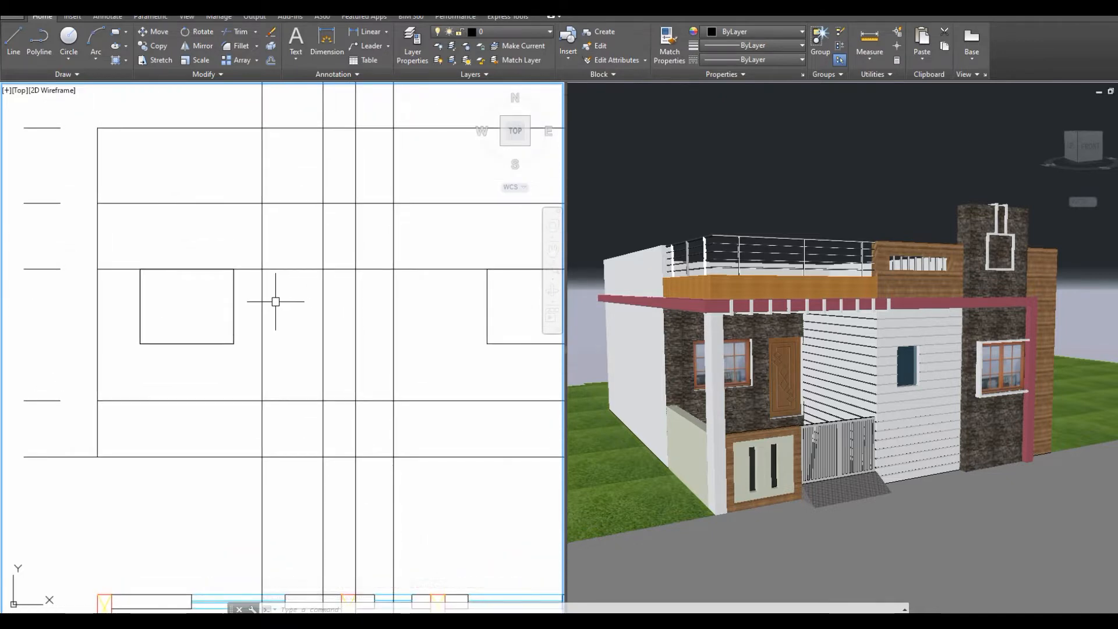
{"action": "type", "text": "f"}
{"action": "key", "text": "Return"}
{"action": "left_click", "coordinate": [262, 280]}
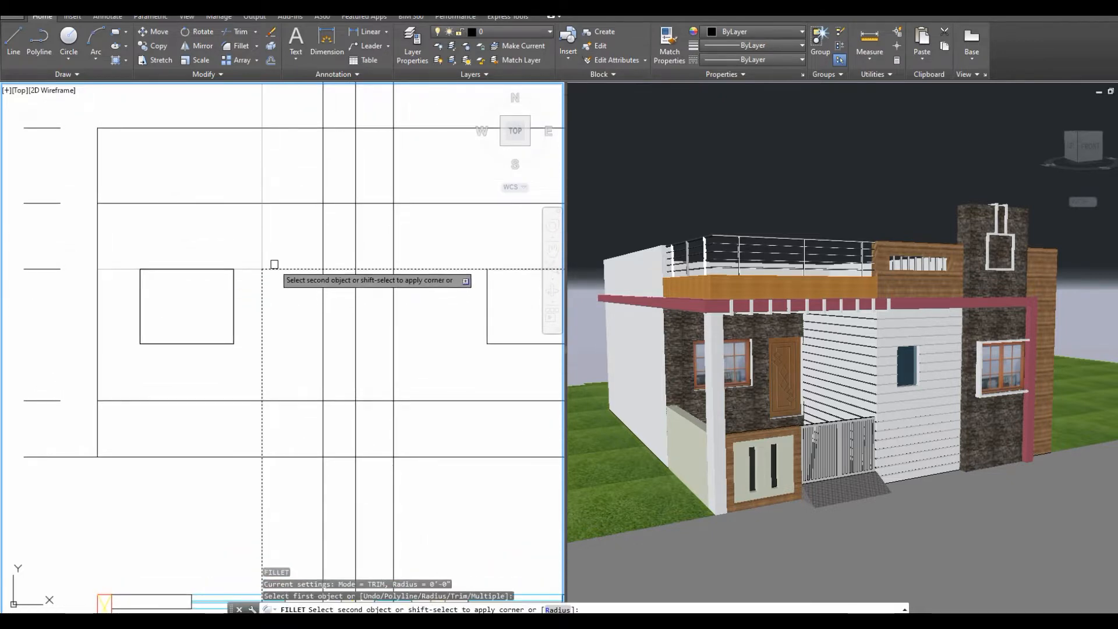
{"action": "left_click", "coordinate": [274, 264]}
{"action": "left_click", "coordinate": [292, 268]}
{"action": "middle_click_drag", "start_coordinate": [289, 335], "coordinate": [219, 379]}
Trim the head line beyond the door's right side and the door's right construction line just above the head line.
{"action": "type", "text": "ts o"}
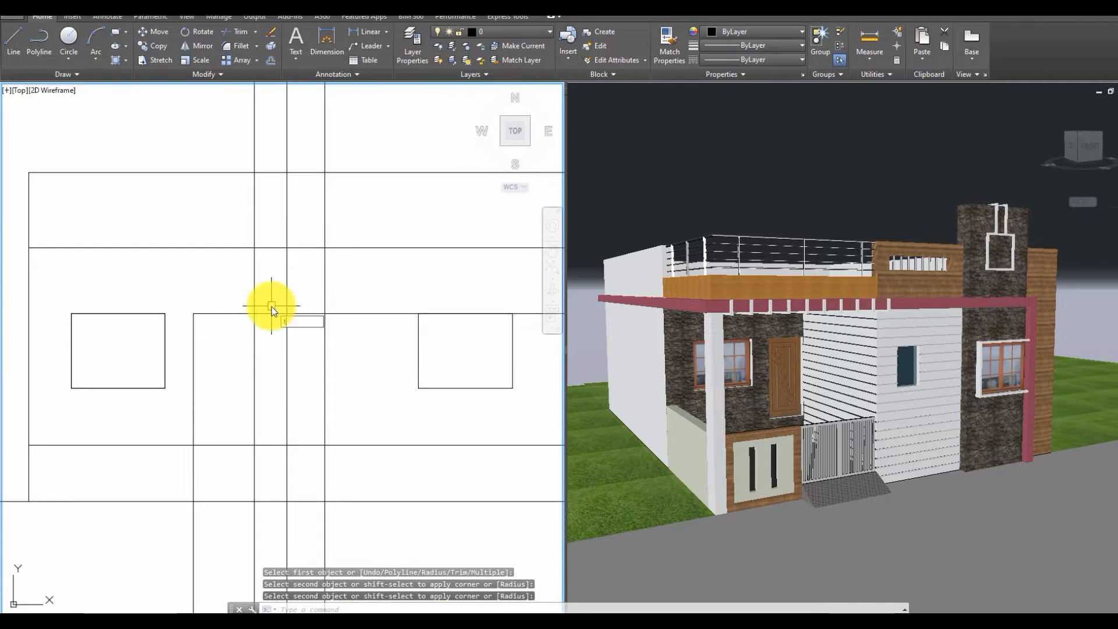
{"action": "type", "text": "r"}
{"action": "key", "text": "Return"}
{"action": "key", "text": "Return"}
{"action": "left_click", "coordinate": [258, 294]}
{"action": "left_click", "coordinate": [260, 311]}
{"action": "key", "text": "Return"}
Trim the four vertical construction lines below the plinth line, using the plinth line as the cutting edge.
{"action": "key", "text": "Return"}
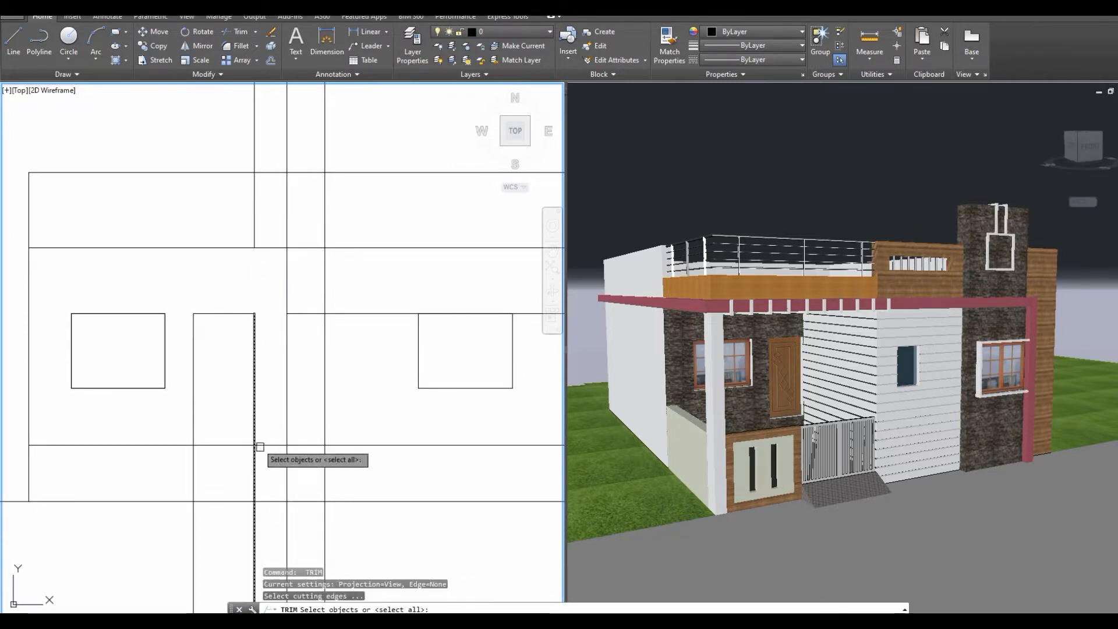
{"action": "left_click", "coordinate": [268, 448]}
{"action": "key", "text": "Return"}
{"action": "left_click", "coordinate": [166, 469]}
{"action": "left_click", "coordinate": [434, 443]}
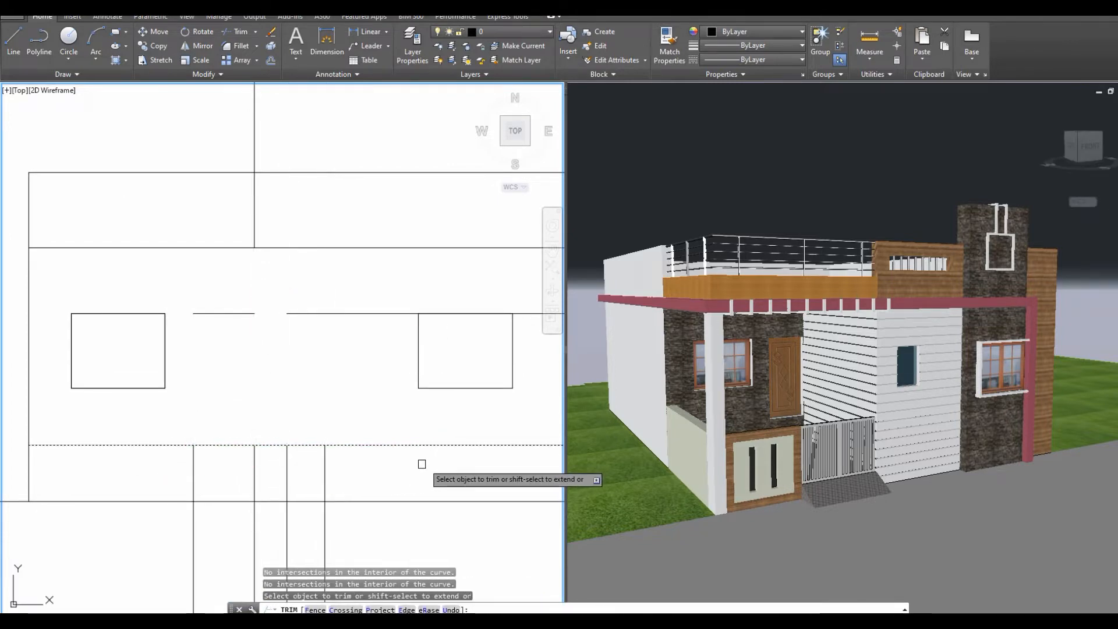
{"action": "left_click", "coordinate": [145, 491]}
{"action": "left_click", "coordinate": [392, 457]}
{"action": "key", "text": "Escape"}
Offset the window-head line between the door and the right window 3' downward.
{"action": "scroll", "coordinate": [216, 433], "scroll_direction": "down", "scroll_amount": 2}
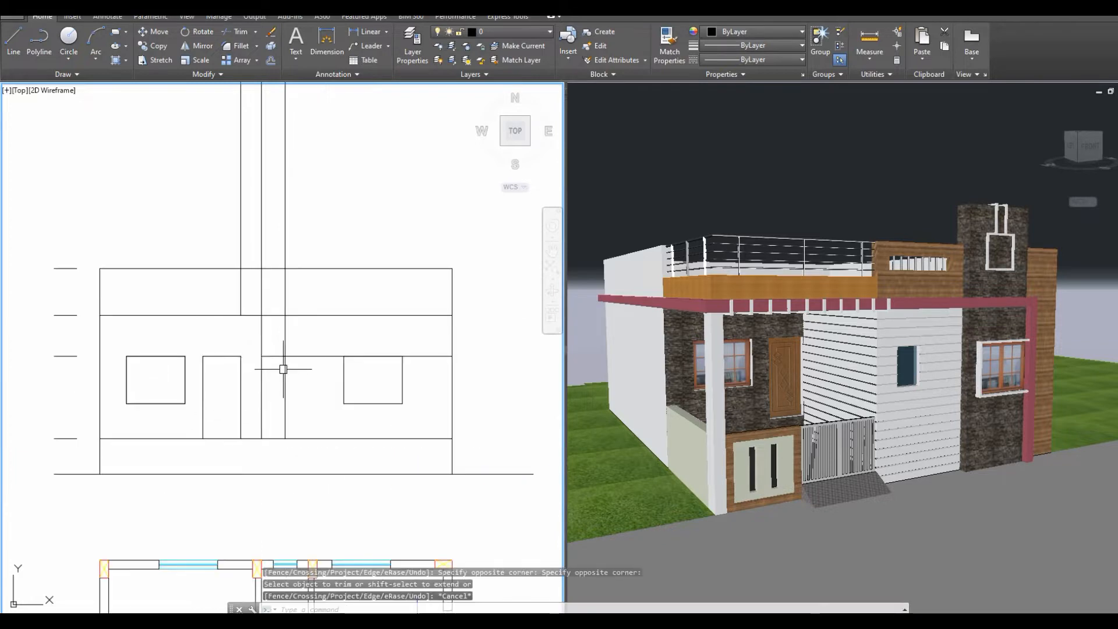
{"action": "scroll", "coordinate": [283, 369], "scroll_direction": "up", "scroll_amount": 2}
{"action": "scroll", "coordinate": [272, 367], "scroll_direction": "down", "scroll_amount": 4}
{"action": "middle_click_drag", "start_coordinate": [267, 507], "coordinate": [322, 431]}
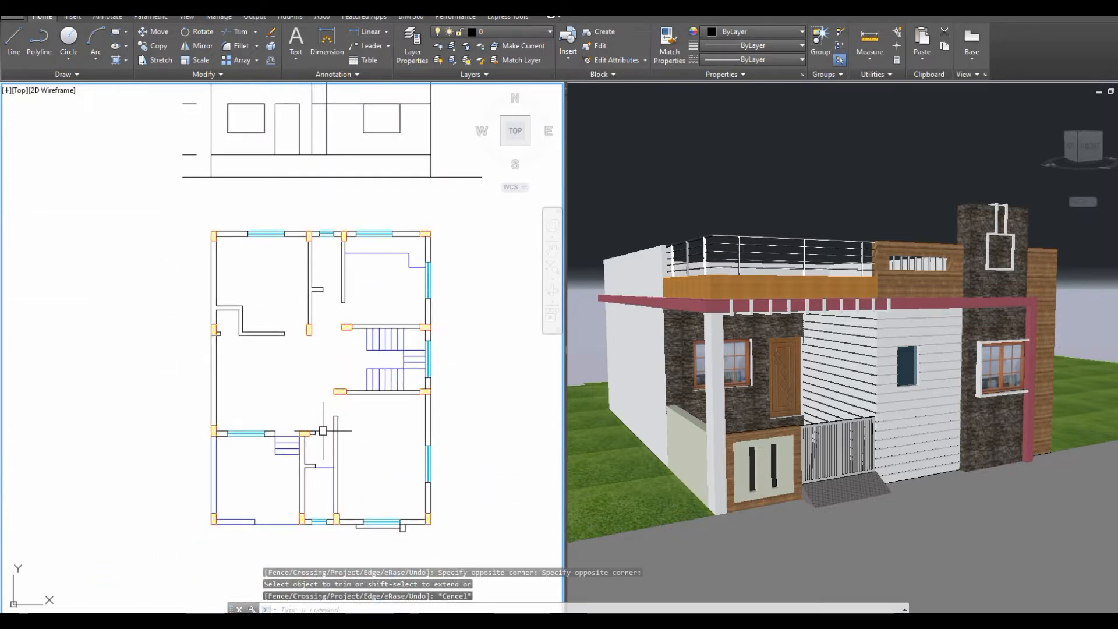
{"action": "scroll", "coordinate": [283, 216], "scroll_direction": "up", "scroll_amount": 5}
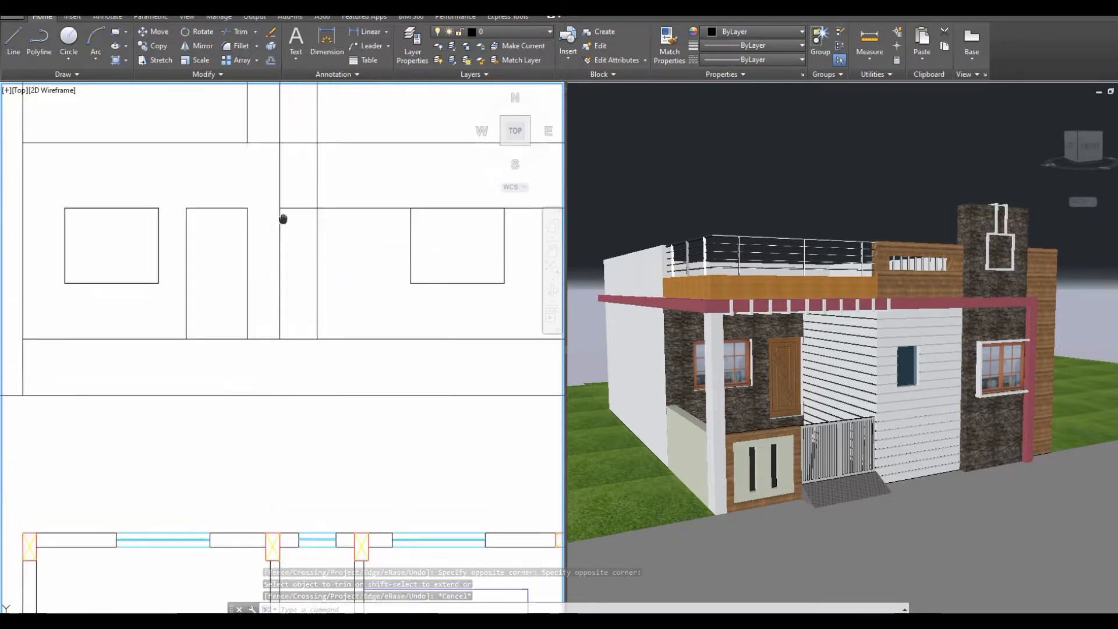
{"action": "type", "text": "o"}
{"action": "key", "text": "Return"}
{"action": "type", "text": "3'"}
{"action": "key", "text": "Return"}
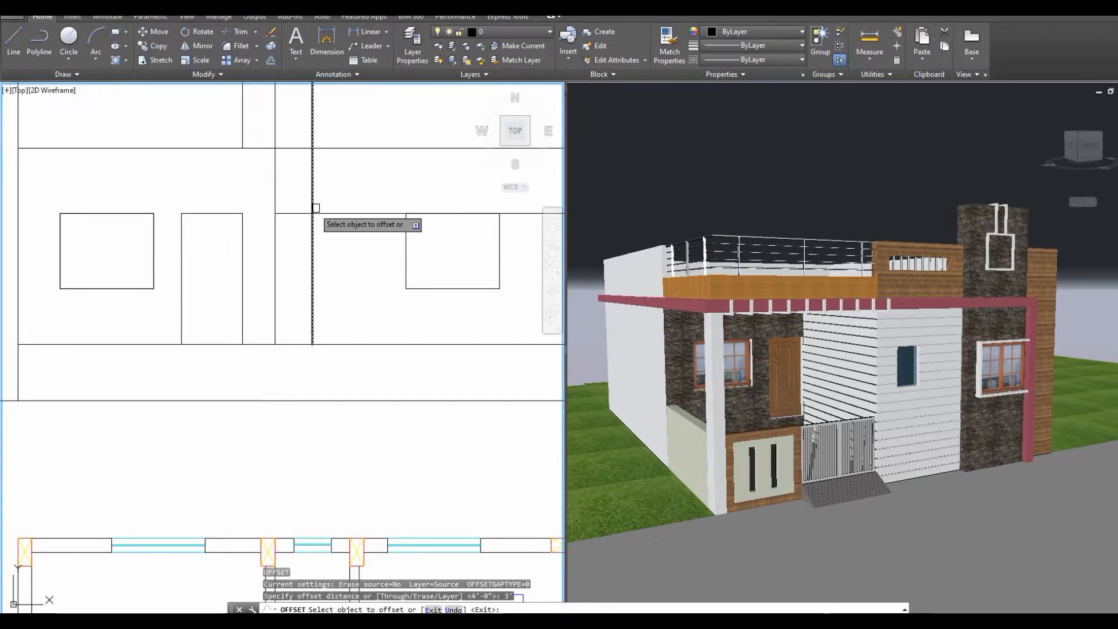
{"action": "left_click", "coordinate": [324, 213]}
{"action": "left_click", "coordinate": [321, 243]}
{"action": "middle_click_drag", "start_coordinate": [325, 225], "coordinate": [307, 268]}
{"action": "key", "text": "Return"}
{"action": "key", "text": "Return"}
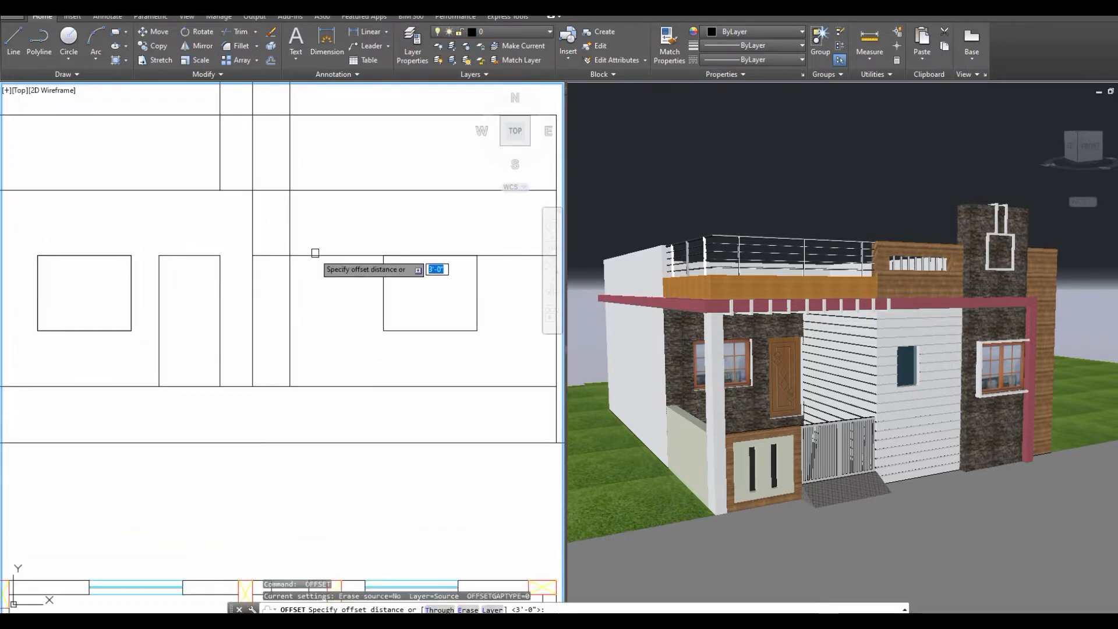
{"action": "key", "text": "Return"}
{"action": "key", "text": "Escape"}
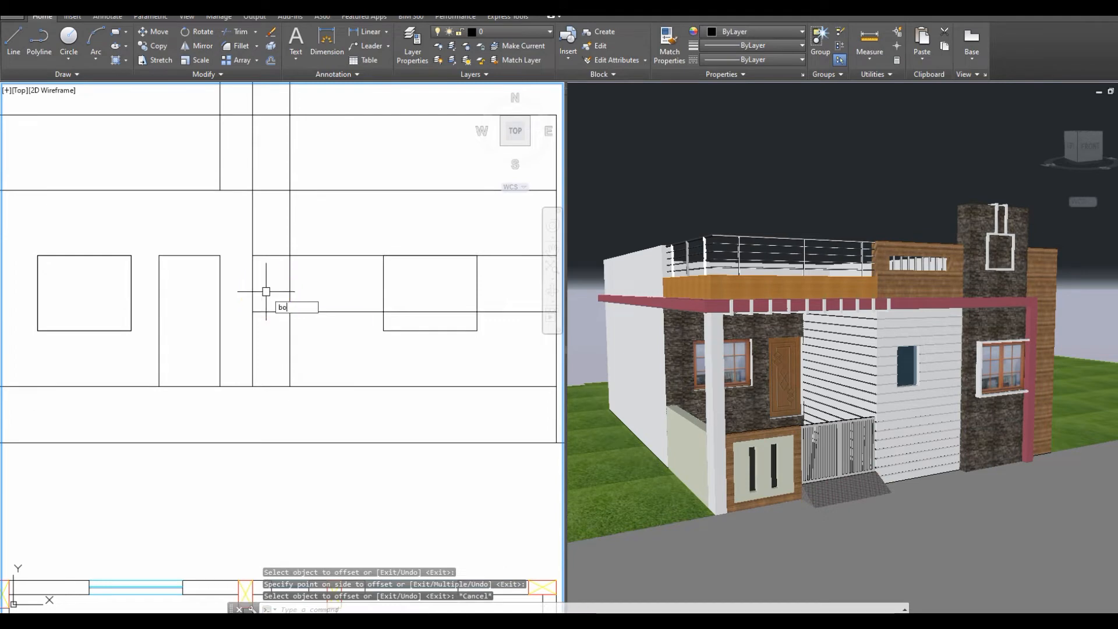
Create a polyline boundary for the small window from the cell between its two vertical lines and the 3' offset pair.
{"action": "type", "text": "bo"}
{"action": "key", "text": "Return"}
{"action": "left_click", "coordinate": [500, 260]}
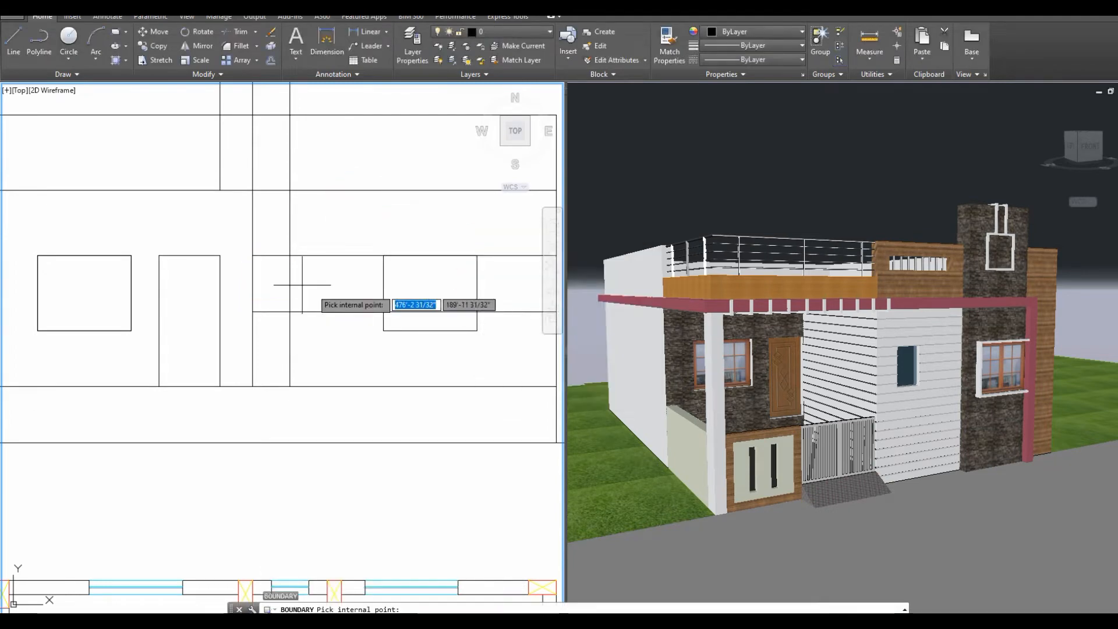
{"action": "left_click", "coordinate": [258, 276]}
{"action": "key", "text": "Return"}
Erase the small window's two vertical construction lines, the remaining head line and its 3' offset line.
{"action": "left_click", "coordinate": [312, 329]}
{"action": "left_click", "coordinate": [246, 354]}
{"action": "type", "text": "e"}
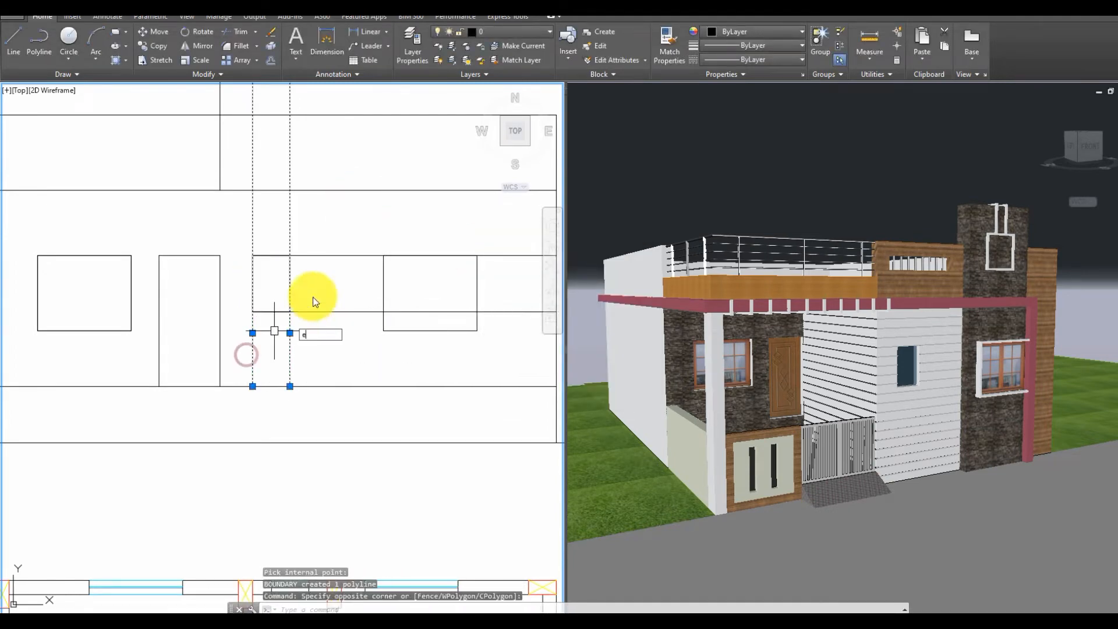
{"action": "key", "text": "Return"}
{"action": "left_click", "coordinate": [349, 232]}
{"action": "left_click", "coordinate": [324, 311]}
{"action": "type", "text": "e"}
{"action": "key", "text": "Return"}
Erase the leftover vertical construction line above the door.
{"action": "middle_click_drag", "start_coordinate": [300, 184], "coordinate": [253, 278]}
{"action": "scroll", "coordinate": [295, 245], "scroll_direction": "down", "scroll_amount": 4}
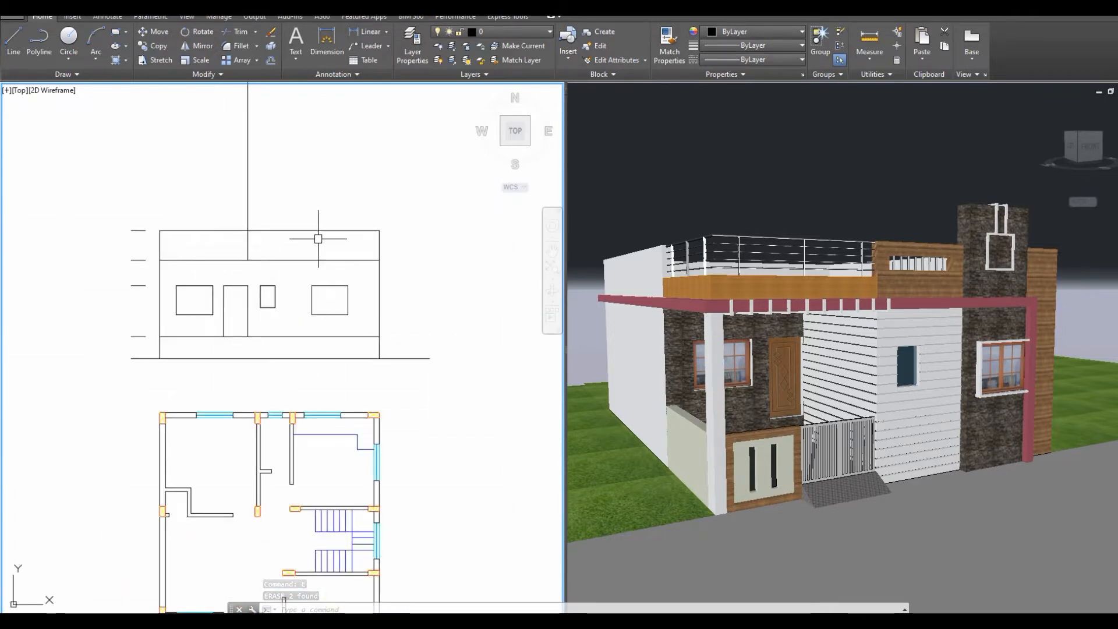
{"action": "scroll", "coordinate": [187, 304], "scroll_direction": "up", "scroll_amount": 5}
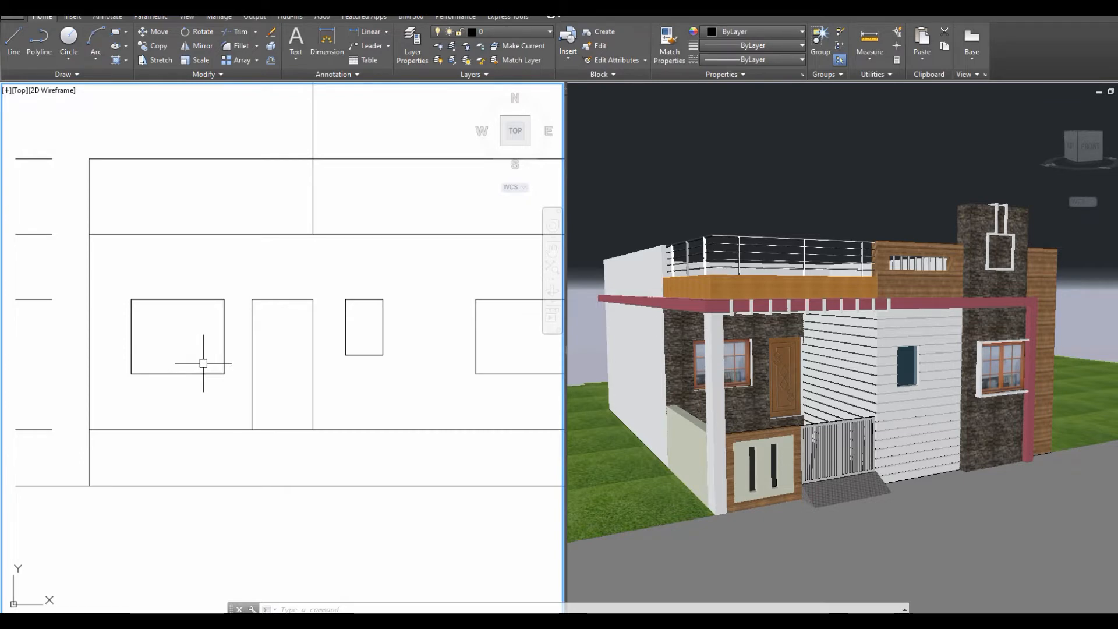
{"action": "scroll", "coordinate": [333, 211], "scroll_direction": "down", "scroll_amount": 2}
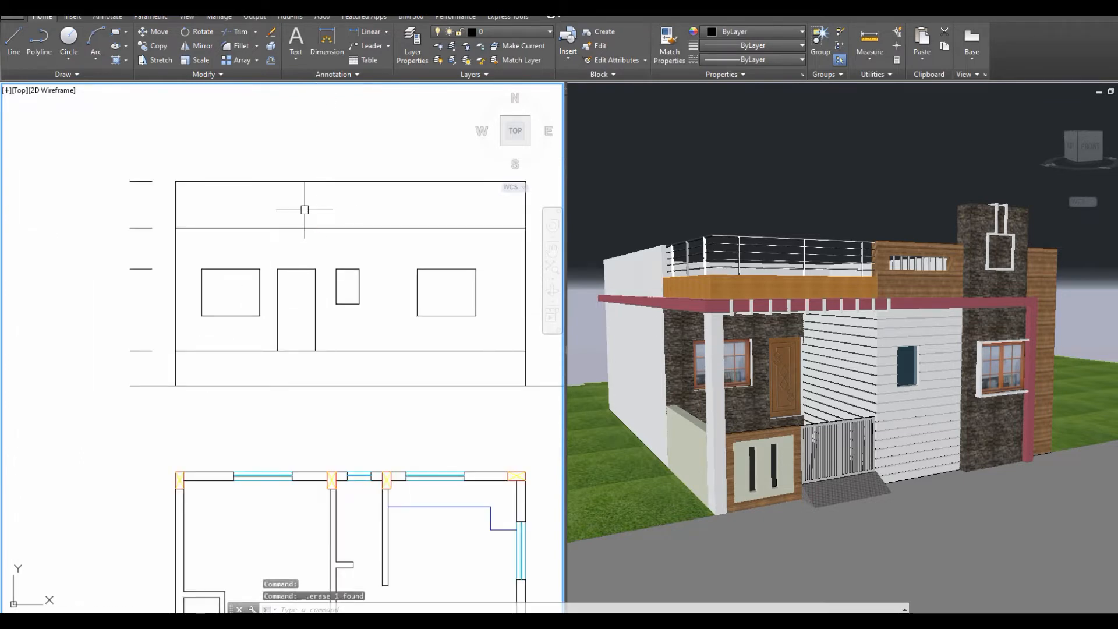
Place a vertical construction line through the right edge of the plan's bottom-left column, running up through the elevation.
{"action": "scroll", "coordinate": [309, 208], "scroll_direction": "down", "scroll_amount": 2}
{"action": "middle_click_drag", "start_coordinate": [424, 416], "coordinate": [389, 345]}
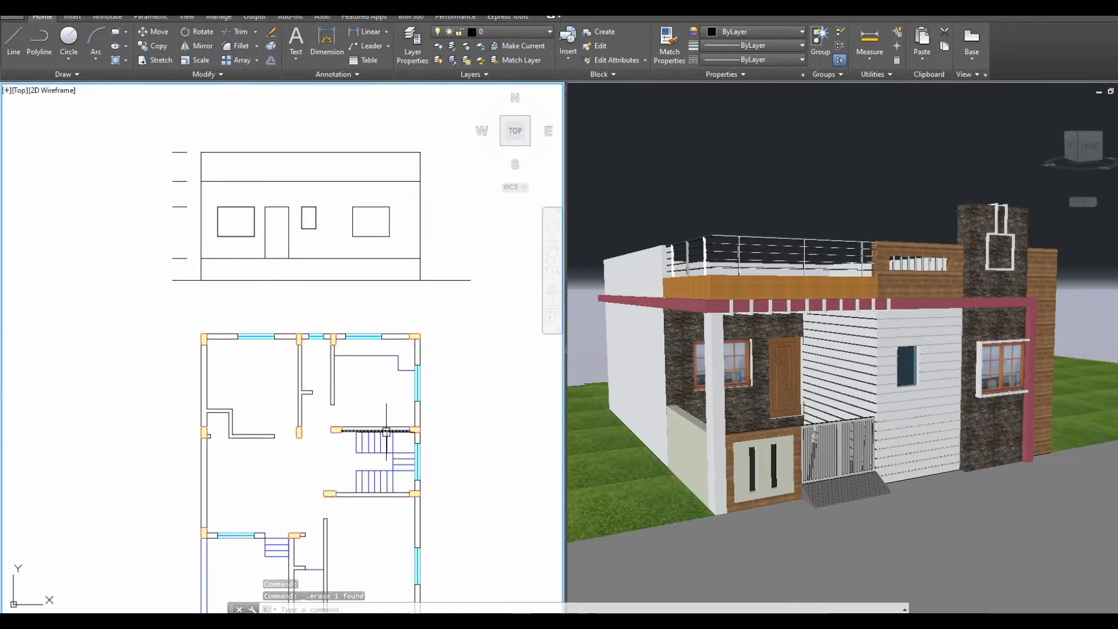
{"action": "middle_click_drag", "start_coordinate": [386, 432], "coordinate": [409, 303]}
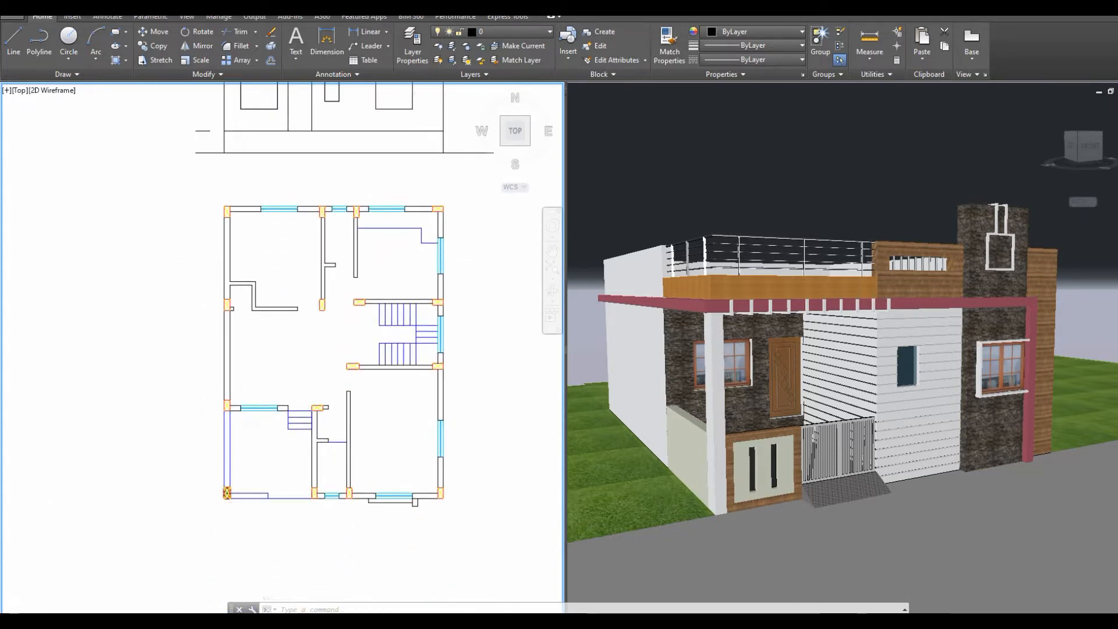
{"action": "scroll", "coordinate": [221, 489], "scroll_direction": "up", "scroll_amount": 3}
{"action": "key", "text": "Escape"}
{"action": "key", "text": "Escape"}
{"action": "middle_click_drag", "start_coordinate": [320, 336], "coordinate": [222, 402]}
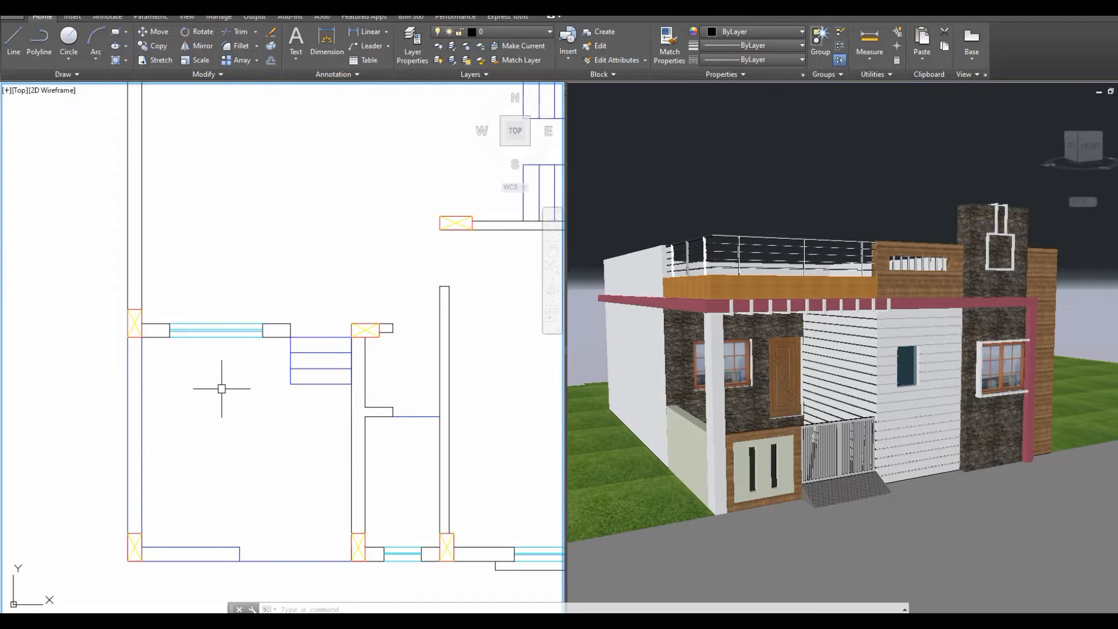
{"action": "key", "text": "Return"}
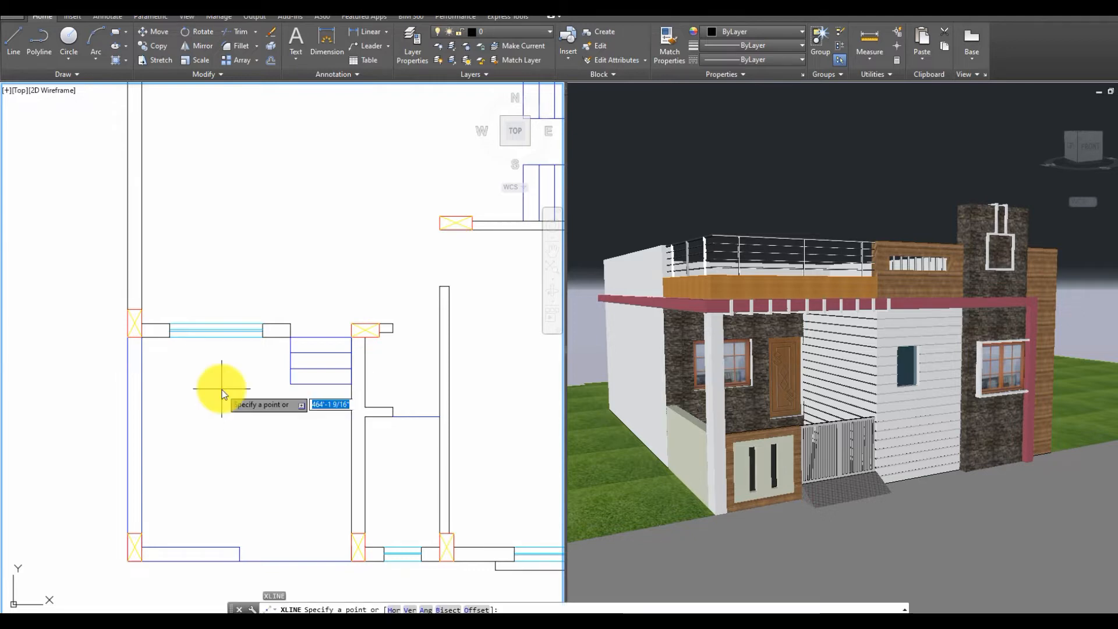
{"action": "type", "text": "v"}
{"action": "key", "text": "Return"}
{"action": "left_click", "coordinate": [141, 550]}
{"action": "scroll", "coordinate": [213, 382], "scroll_direction": "down", "scroll_amount": 5}
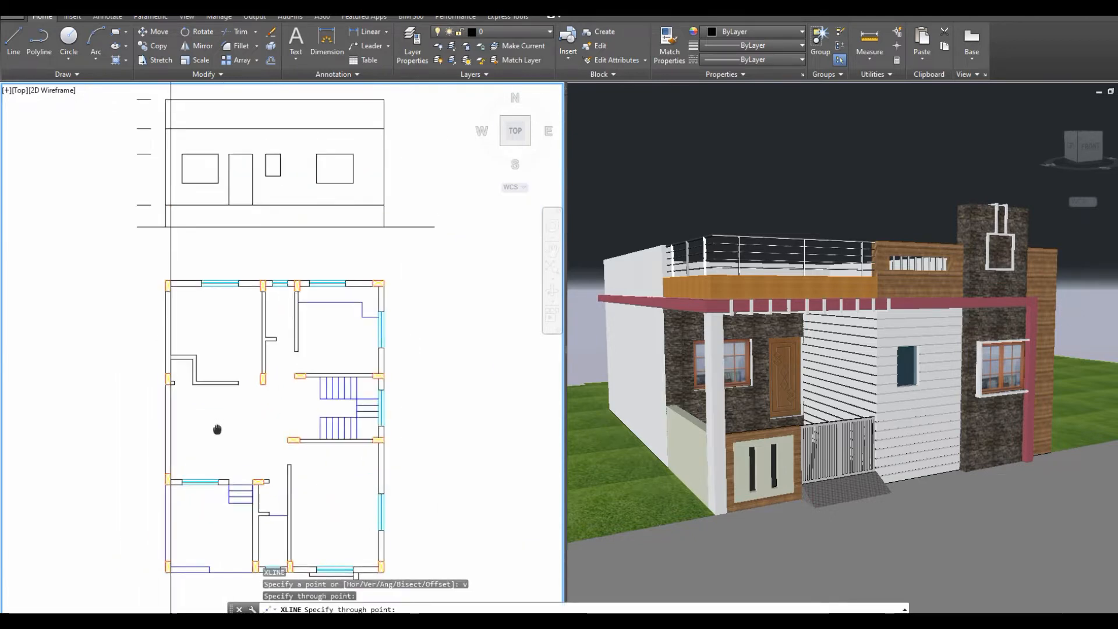
{"action": "key", "text": "Escape"}
Trim the column's vertical construction line below the elevation's ground line.
{"action": "scroll", "coordinate": [177, 274], "scroll_direction": "up", "scroll_amount": 3}
{"action": "type", "text": "tr"}
{"action": "key", "text": "Return"}
{"action": "left_click", "coordinate": [201, 327]}
{"action": "left_click", "coordinate": [190, 355]}
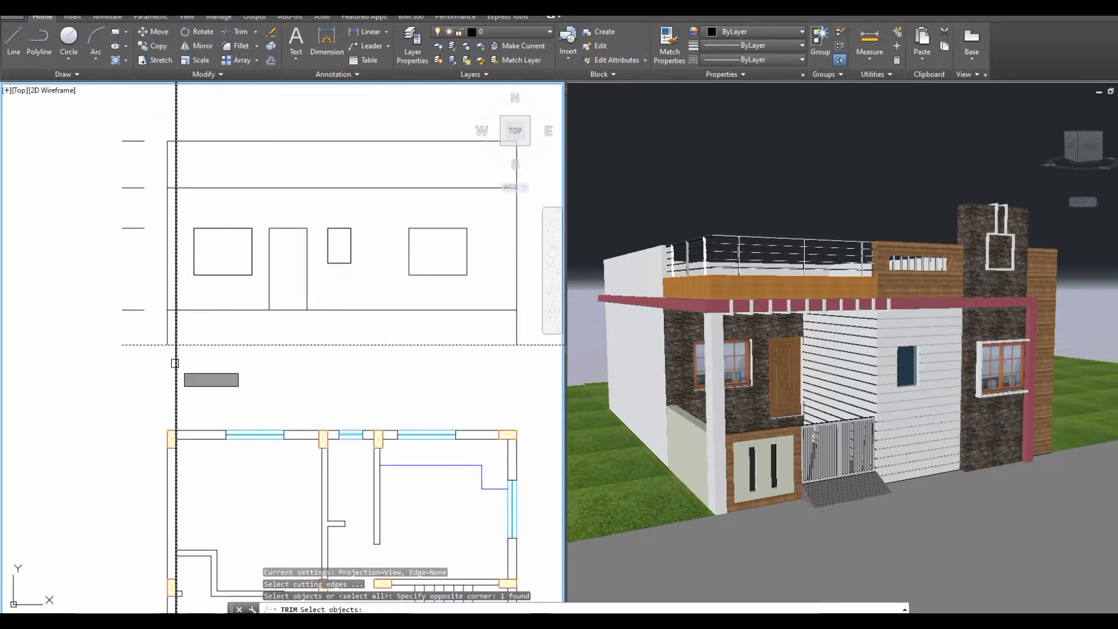
{"action": "key", "text": "Return"}
{"action": "left_click", "coordinate": [176, 364]}
{"action": "middle_click_drag", "start_coordinate": [215, 263], "coordinate": [208, 332]}
{"action": "key", "text": "Escape"}
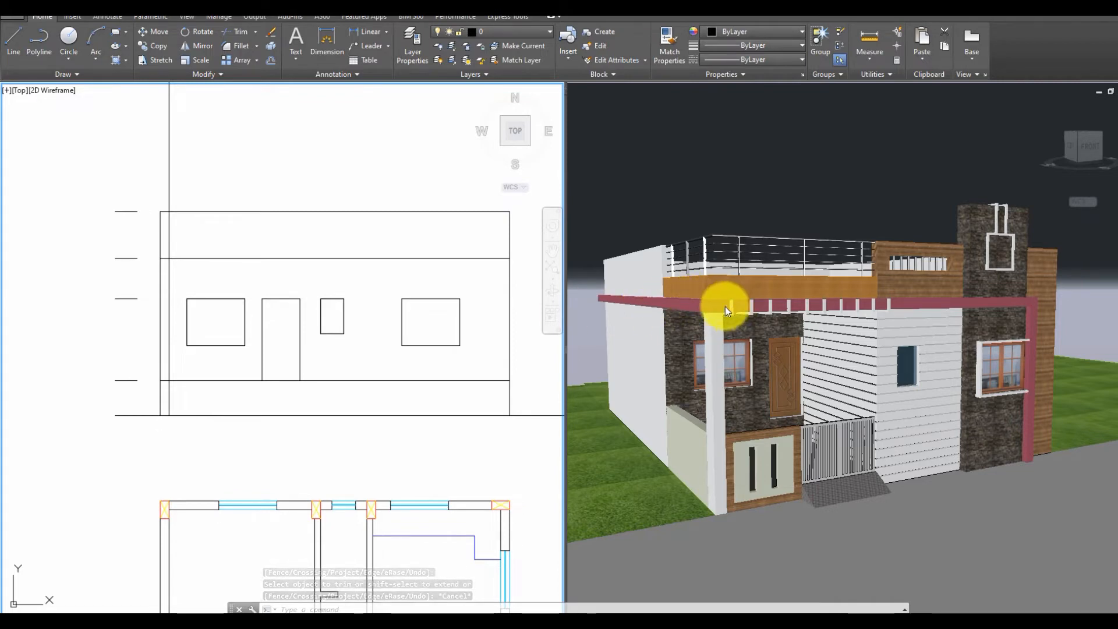
Trim the column's vertical construction line above the elevation's second horizontal line from the top.
{"action": "key", "text": "Escape"}
{"action": "type", "text": "tr"}
{"action": "key", "text": "Return"}
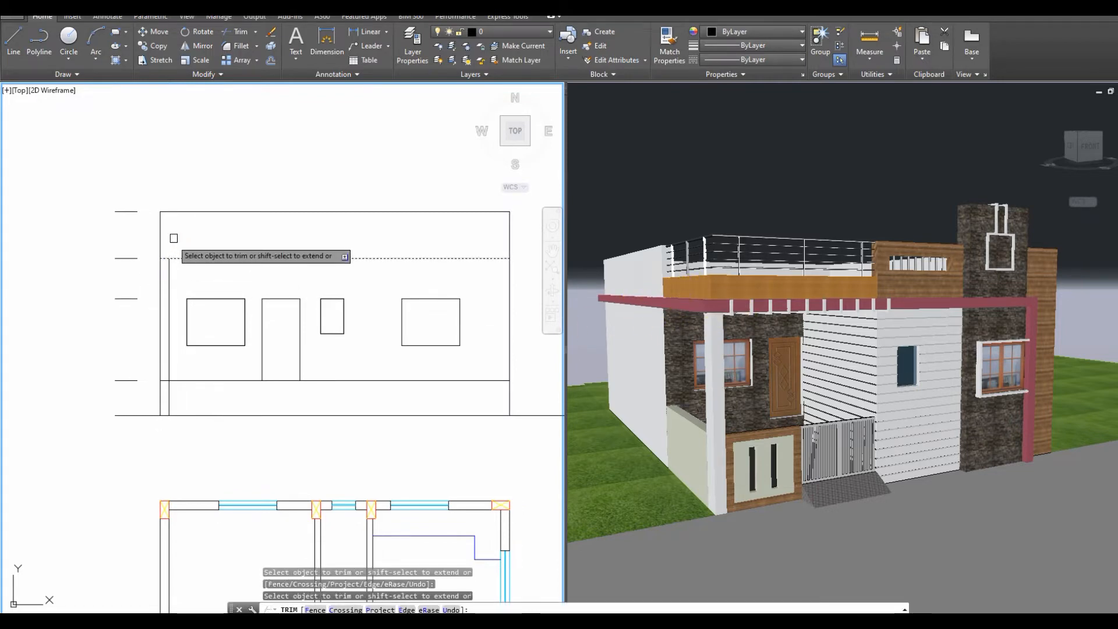
{"action": "right_click", "coordinate": [250, 182]}
Trim the plinth line segment between the left column's two vertical edges.
{"action": "middle_click", "coordinate": [298, 214]}
{"action": "scroll", "coordinate": [299, 214], "scroll_direction": "down", "scroll_amount": 1}
{"action": "scroll", "coordinate": [175, 367], "scroll_direction": "up", "scroll_amount": 4}
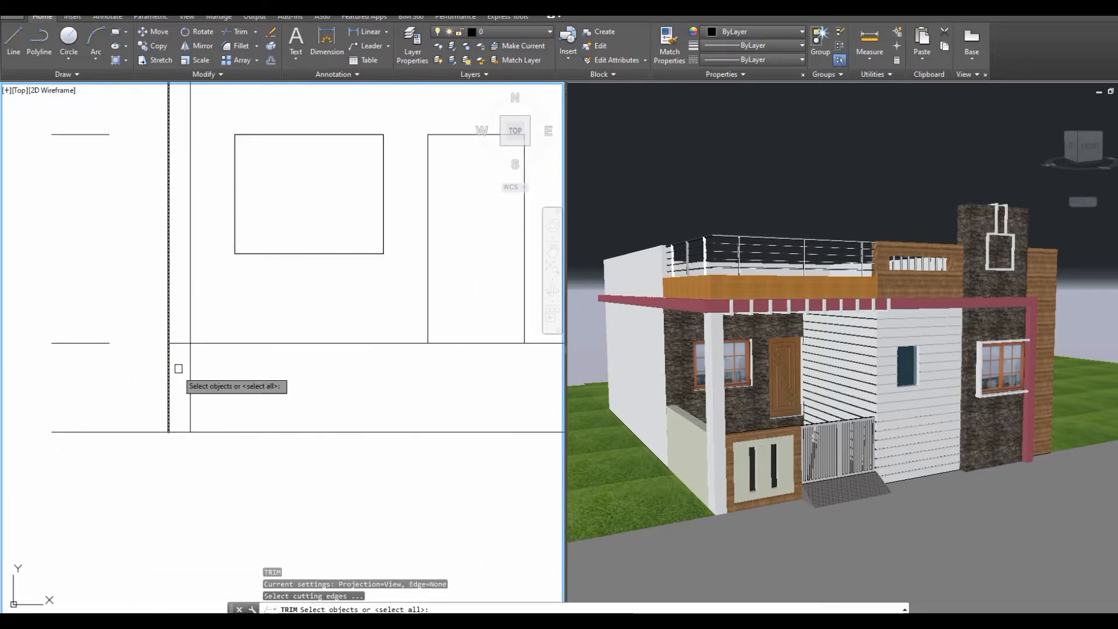
{"action": "scroll", "coordinate": [232, 317], "scroll_direction": "down", "scroll_amount": 4}
{"action": "right_click", "coordinate": [269, 281]}
{"action": "left_click", "coordinate": [283, 292]}
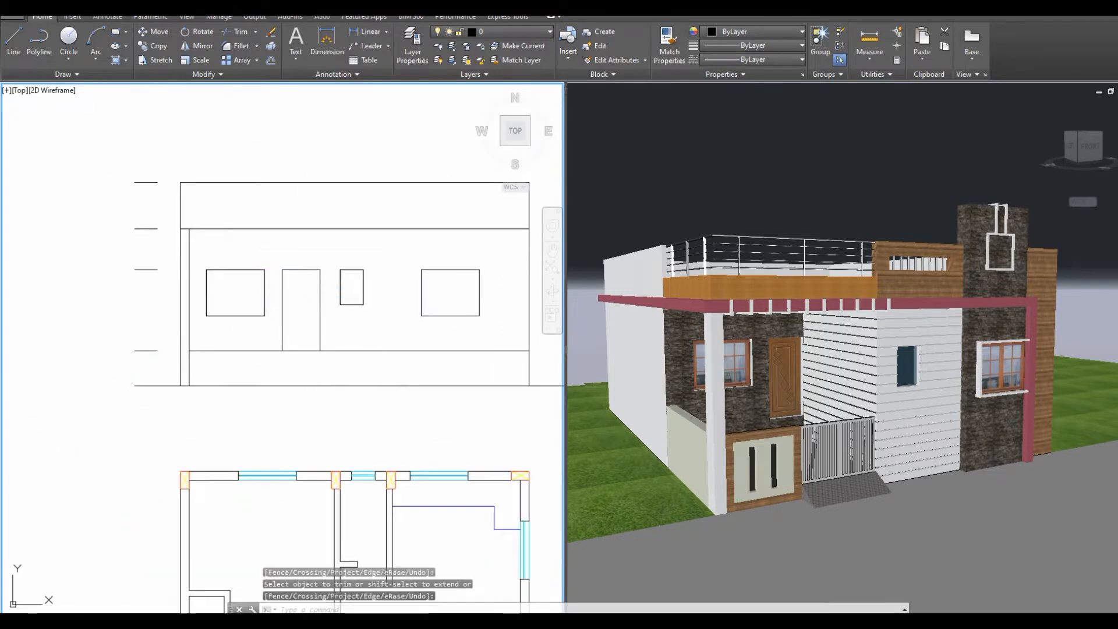
{"action": "middle_click_drag", "start_coordinate": [317, 298], "coordinate": [277, 303]}
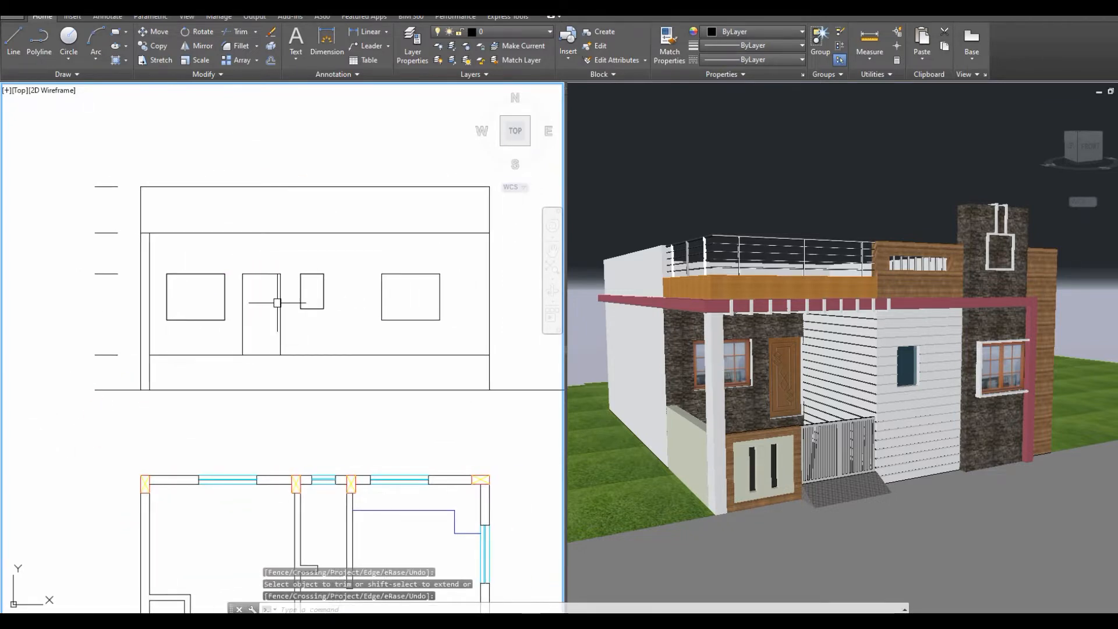
Place a vertical construction line through the left edge of the second column from the left along the plan's bottom wall, running up through the elevation.
{"action": "middle_click_drag", "start_coordinate": [465, 361], "coordinate": [400, 394]}
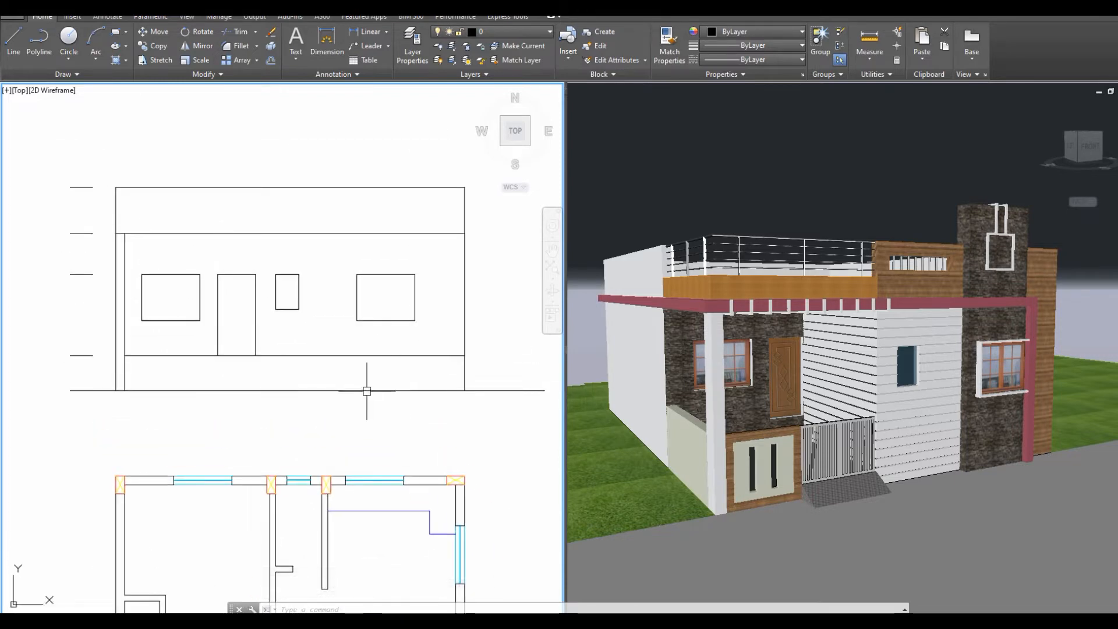
{"action": "middle_click_drag", "start_coordinate": [310, 489], "coordinate": [378, 221]}
{"action": "middle_click_drag", "start_coordinate": [356, 493], "coordinate": [359, 240]}
{"action": "scroll", "coordinate": [315, 438], "scroll_direction": "up", "scroll_amount": 1}
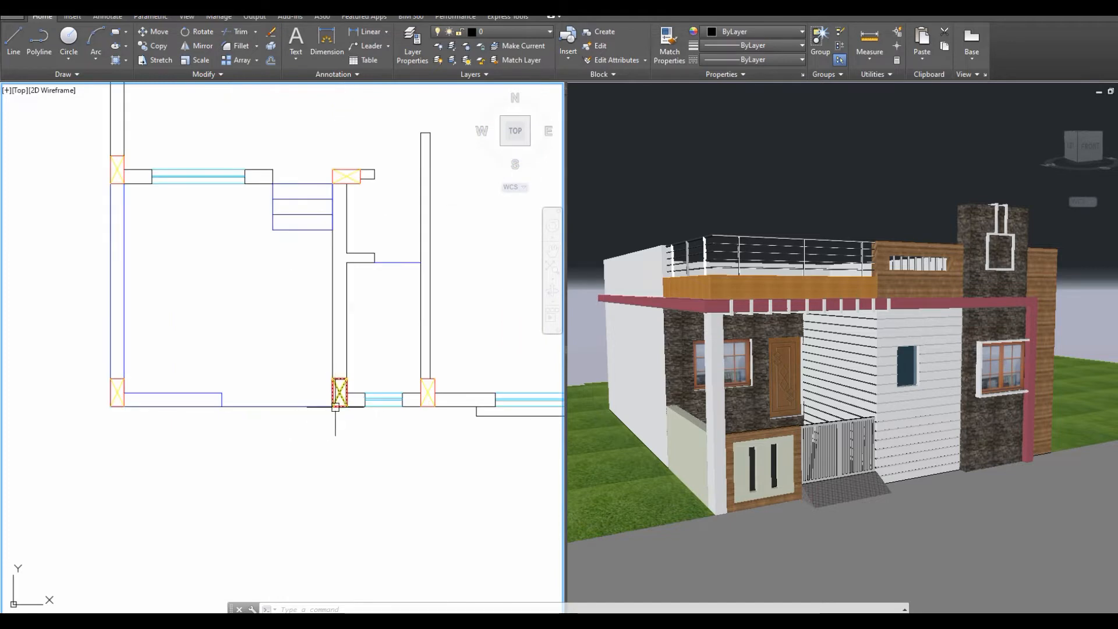
{"action": "left_click", "coordinate": [329, 400]}
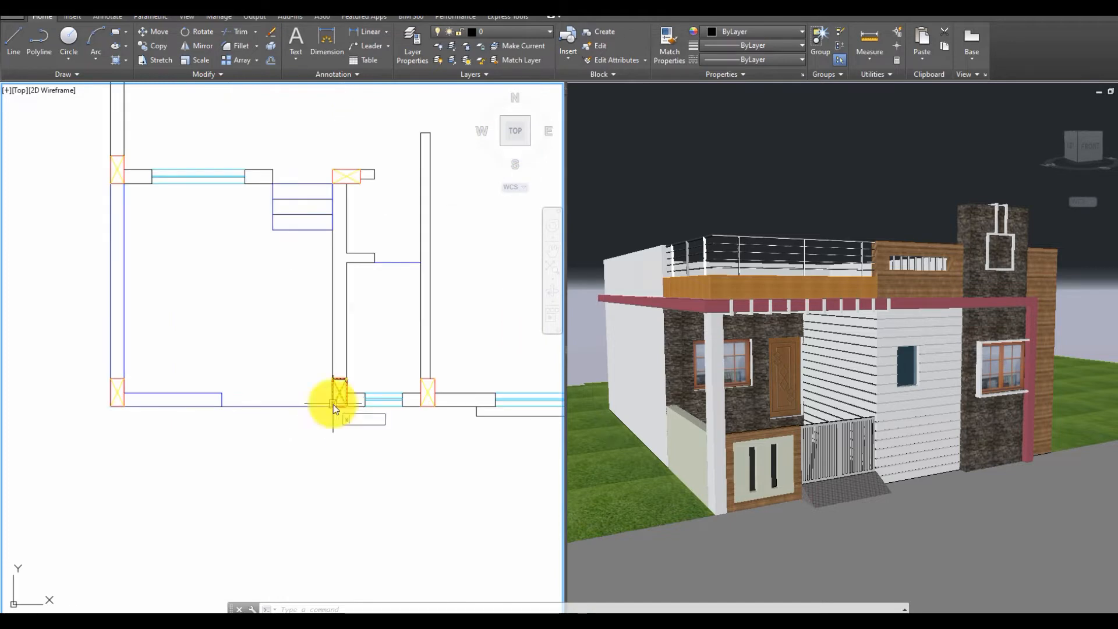
{"action": "type", "text": "xl"}
{"action": "key", "text": "Return"}
{"action": "type", "text": "v"}
{"action": "key", "text": "Return"}
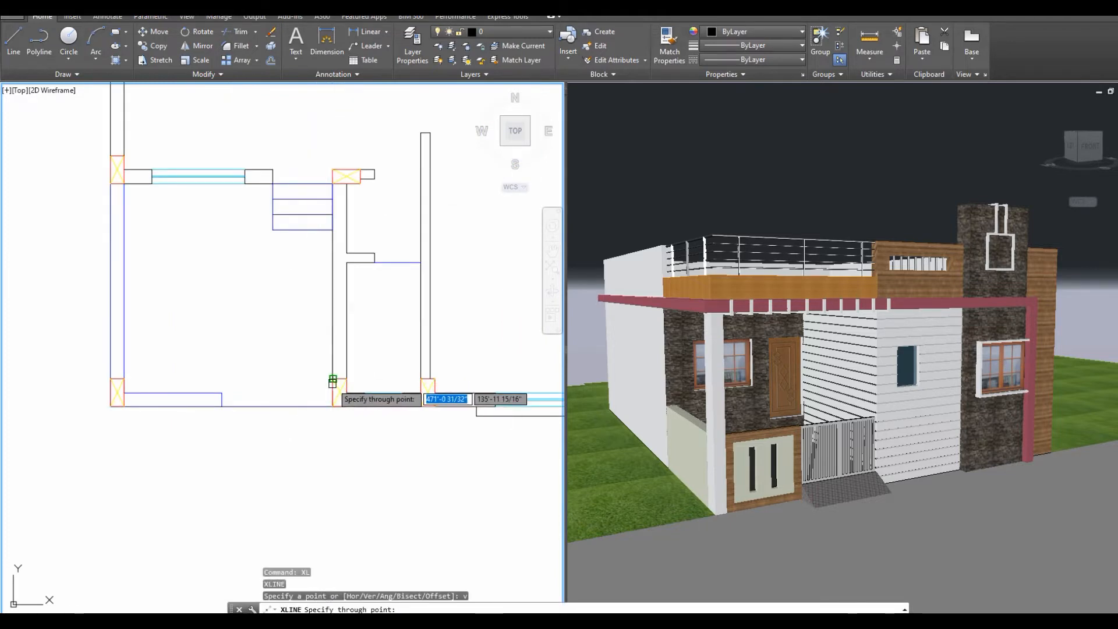
{"action": "left_click", "coordinate": [330, 398]}
{"action": "scroll", "coordinate": [317, 483], "scroll_direction": "down", "scroll_amount": 3}
{"action": "key", "text": "Escape"}
{"action": "key", "text": "Escape"}
{"action": "middle_click_drag", "start_coordinate": [331, 136], "coordinate": [348, 366]}
Trim the new vertical construction line below the elevation's ground line and above its top line.
{"action": "type", "text": "tr"}
{"action": "key", "text": "Return"}
{"action": "left_click", "coordinate": [346, 355]}
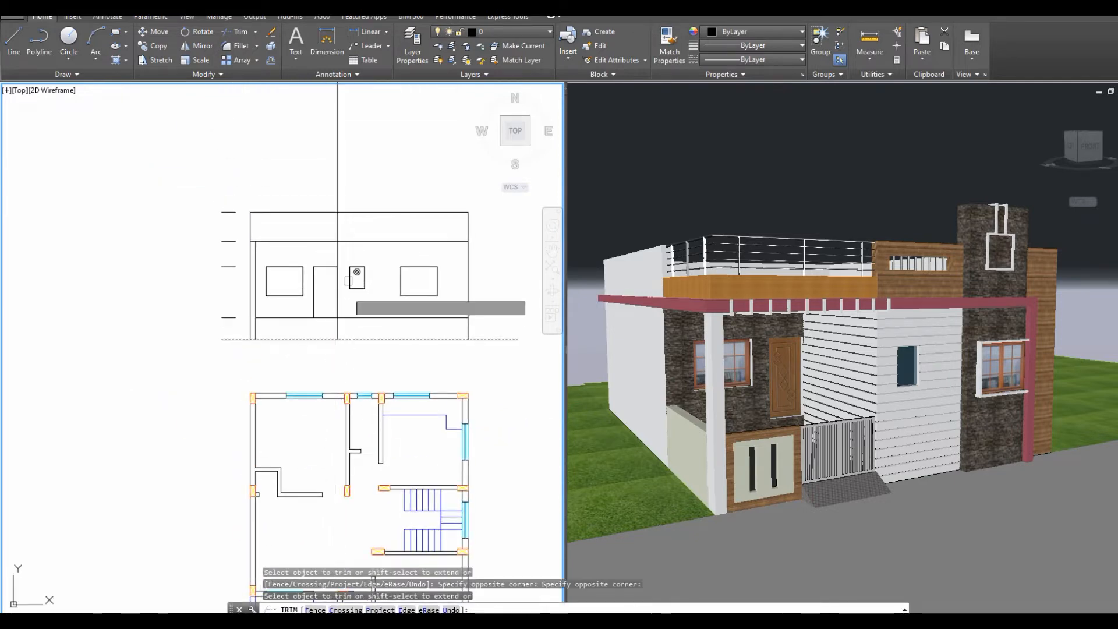
{"action": "key", "text": "Return"}
{"action": "key", "text": "Return"}
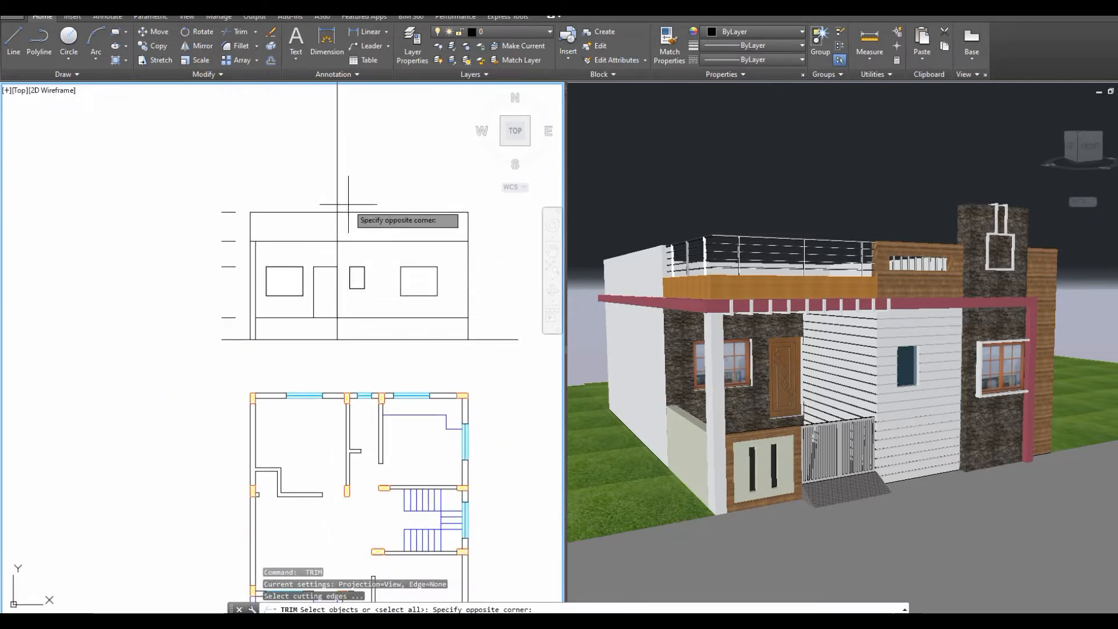
{"action": "left_click", "coordinate": [349, 204]}
{"action": "key", "text": "Return"}
{"action": "left_click", "coordinate": [338, 192]}
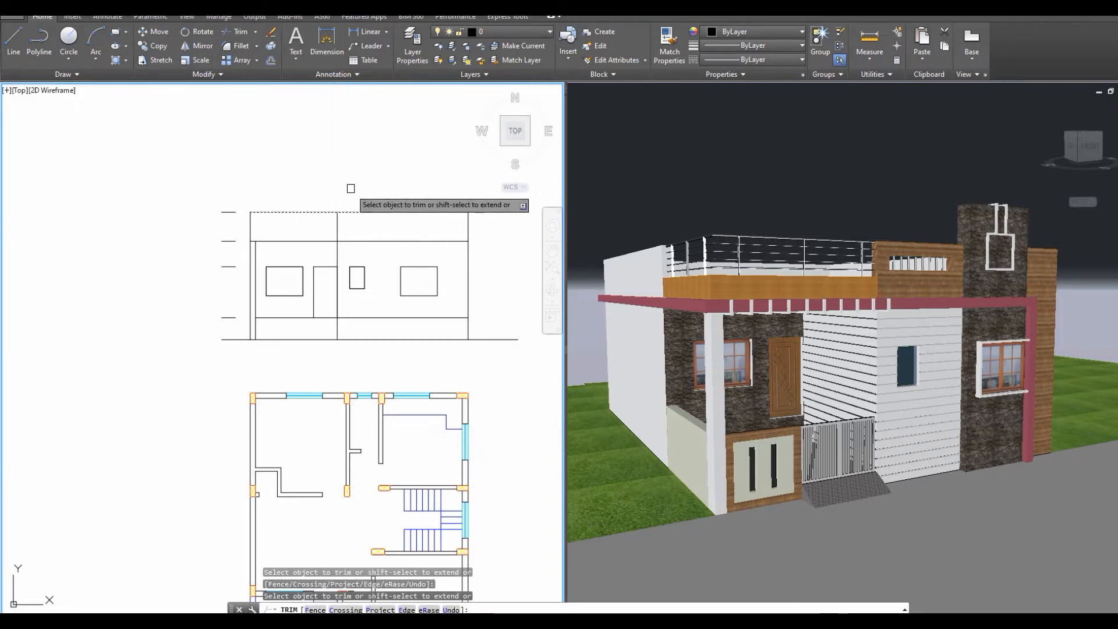
{"action": "right_click", "coordinate": [353, 192]}
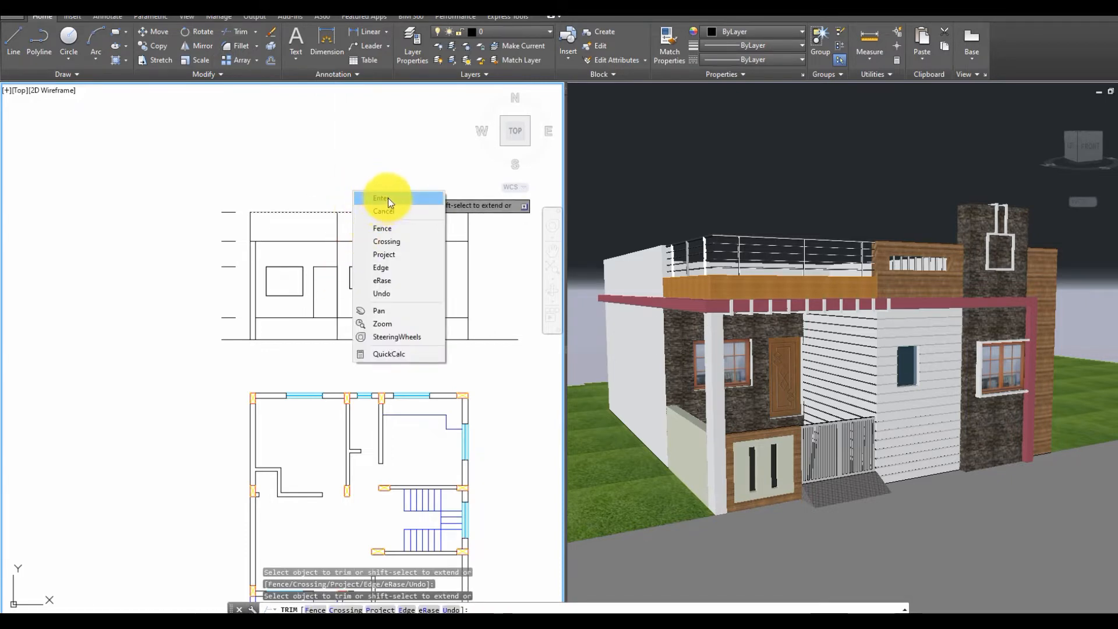
{"action": "left_click", "coordinate": [384, 211]}
Erase the door outline's right edge line that overlaps the new vertical wall line in the elevation.
{"action": "scroll", "coordinate": [320, 267], "scroll_direction": "up", "scroll_amount": 2}
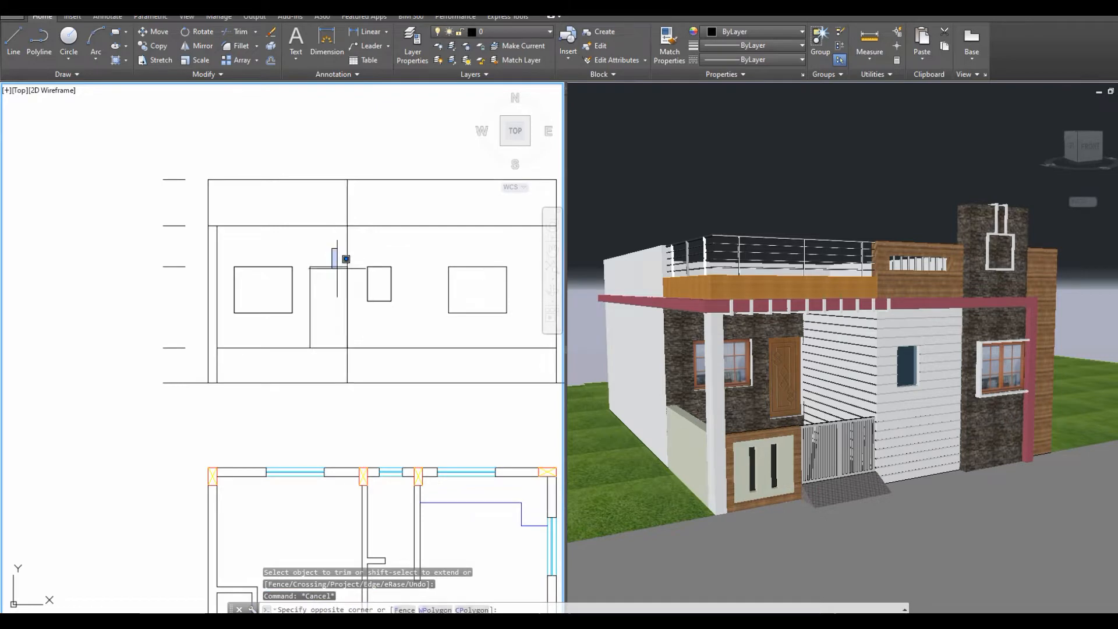
{"action": "left_click", "coordinate": [357, 370]}
{"action": "scroll", "coordinate": [353, 282], "scroll_direction": "down", "scroll_amount": 1}
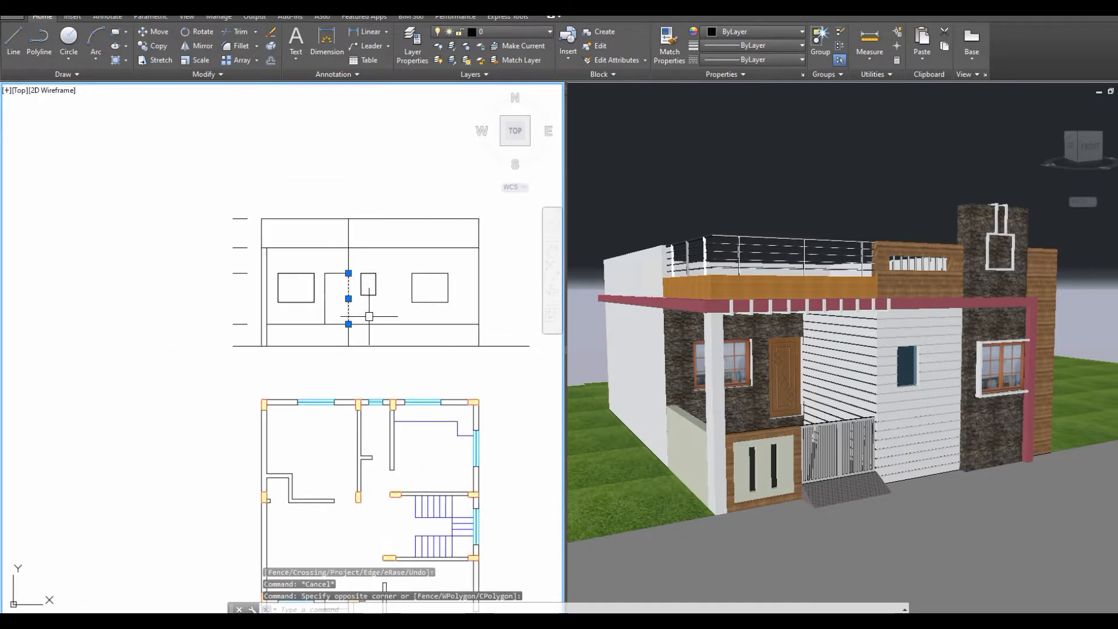
{"action": "scroll", "coordinate": [359, 380], "scroll_direction": "down", "scroll_amount": 2}
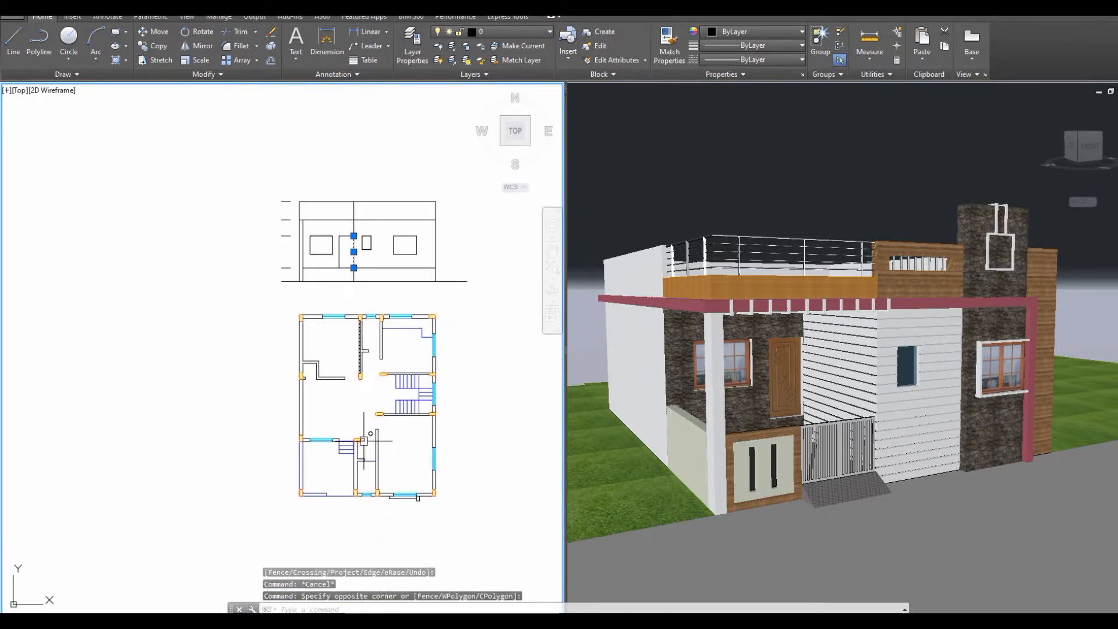
{"action": "scroll", "coordinate": [353, 206], "scroll_direction": "up", "scroll_amount": 3}
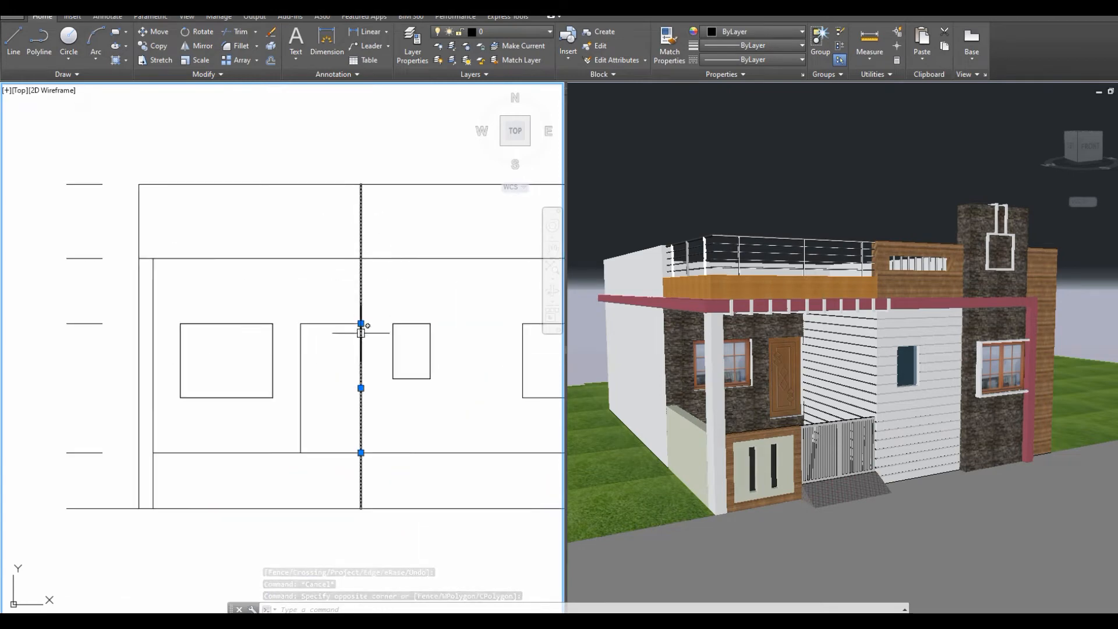
{"action": "key", "text": "Escape"}
{"action": "left_click", "coordinate": [349, 310]}
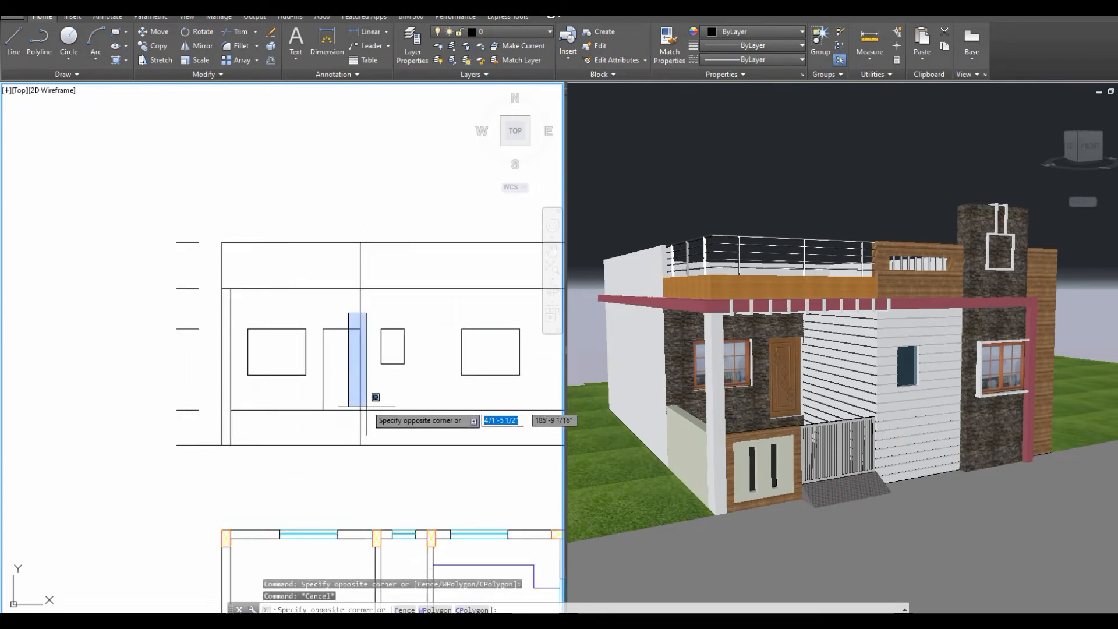
{"action": "left_click", "coordinate": [369, 425]}
{"action": "scroll", "coordinate": [371, 375], "scroll_direction": "up", "scroll_amount": 2}
{"action": "key", "text": "Delete"}
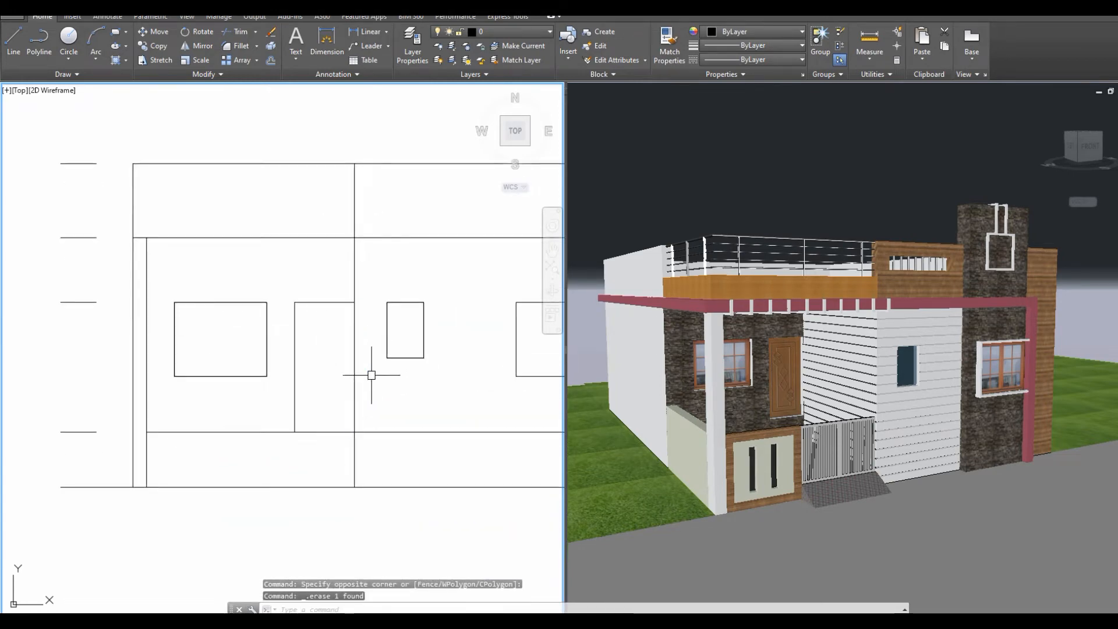
Measure the thickness of the white frame at the upper-left corner of the front facade's right window in the 3D model.
{"action": "scroll", "coordinate": [353, 347], "scroll_direction": "down", "scroll_amount": 2}
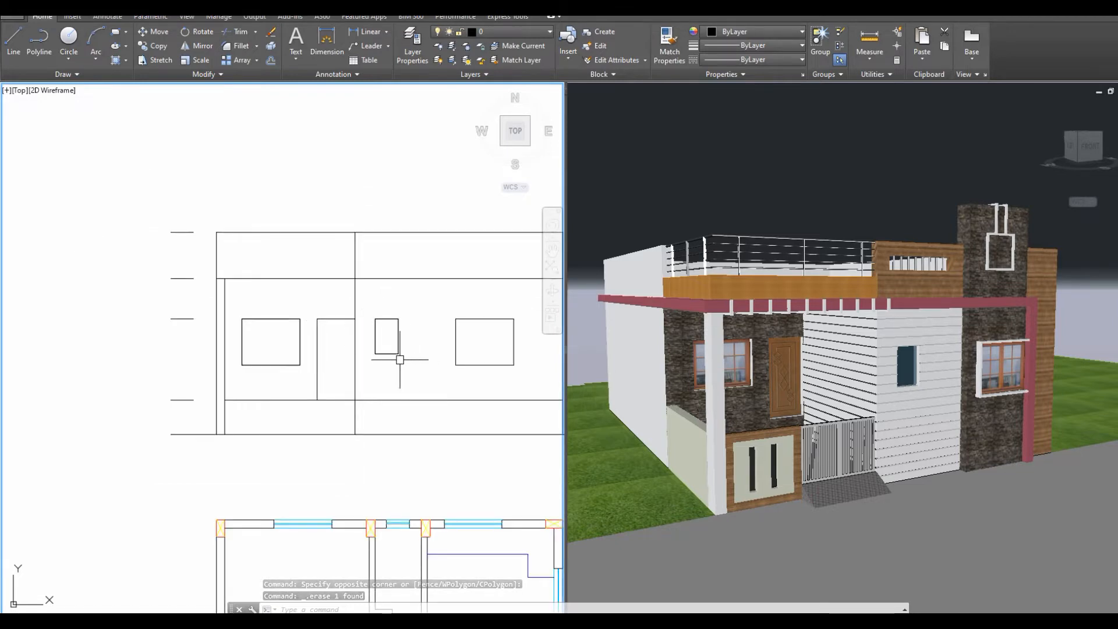
{"action": "middle_click_drag", "start_coordinate": [400, 360], "coordinate": [298, 356]}
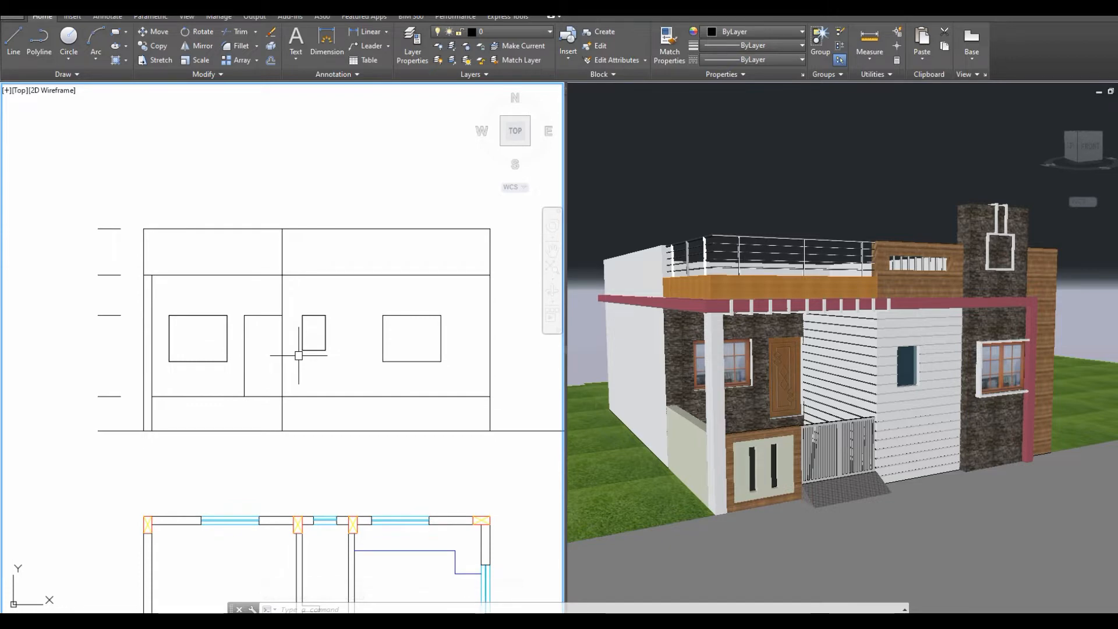
{"action": "mouse_move", "coordinate": [309, 452]}
{"action": "middle_mouse_down"}
{"action": "mouse_move", "coordinate": [399, 426]}
{"action": "mouse_move", "coordinate": [330, 456]}
{"action": "middle_mouse_up"}
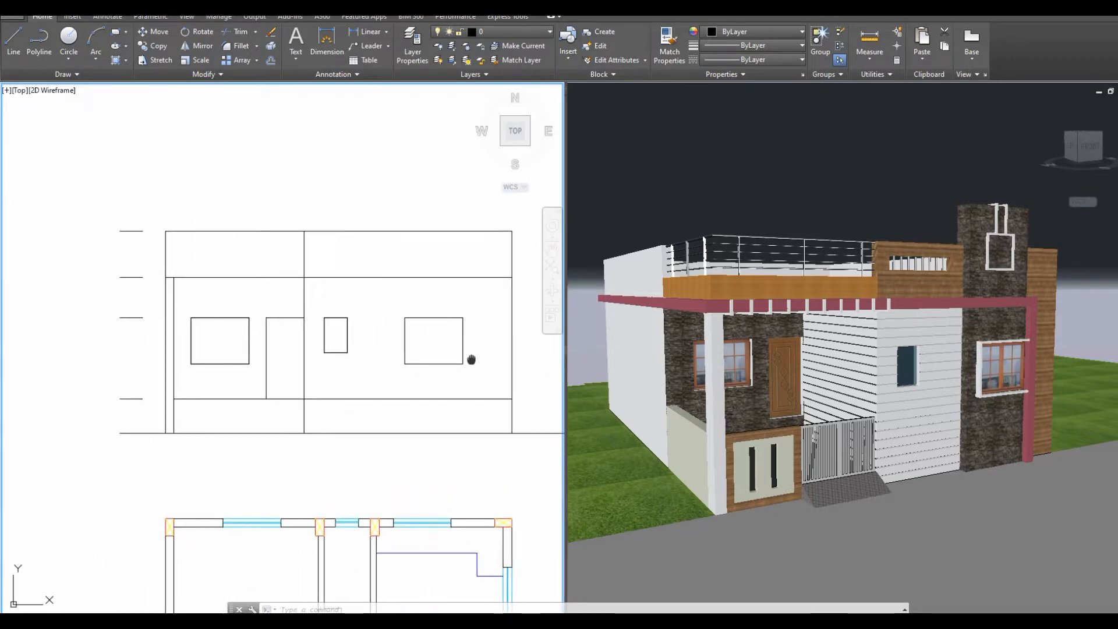
{"action": "middle_click_drag", "start_coordinate": [471, 360], "coordinate": [431, 365]}
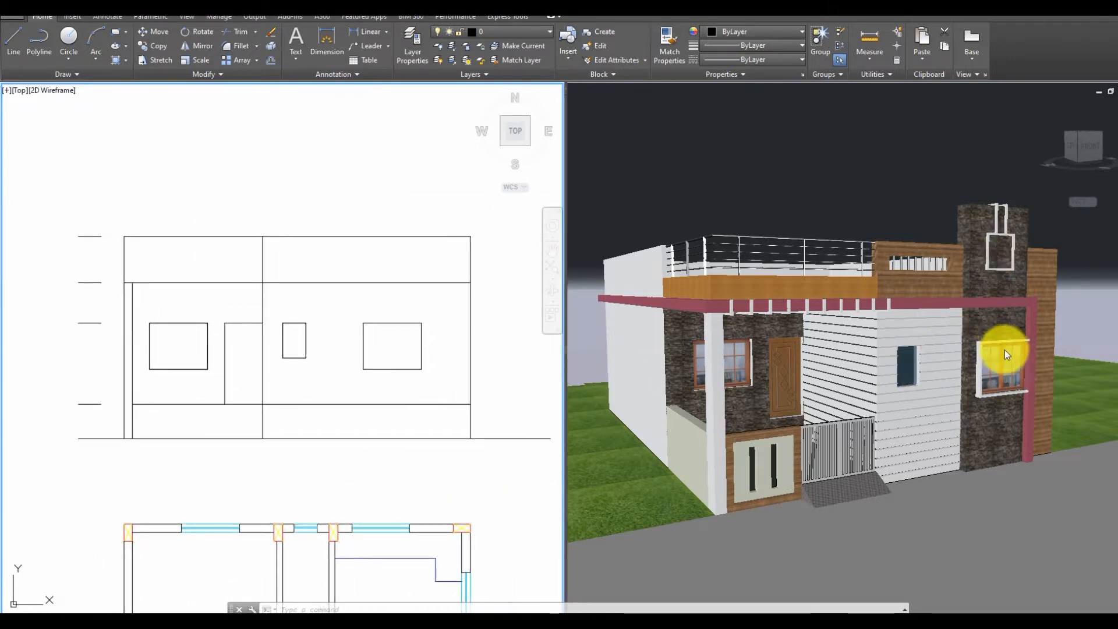
{"action": "left_click", "coordinate": [914, 222]}
{"action": "scroll", "coordinate": [865, 349], "scroll_direction": "down", "scroll_amount": 3}
{"action": "scroll", "coordinate": [865, 350], "scroll_direction": "up", "scroll_amount": 5}
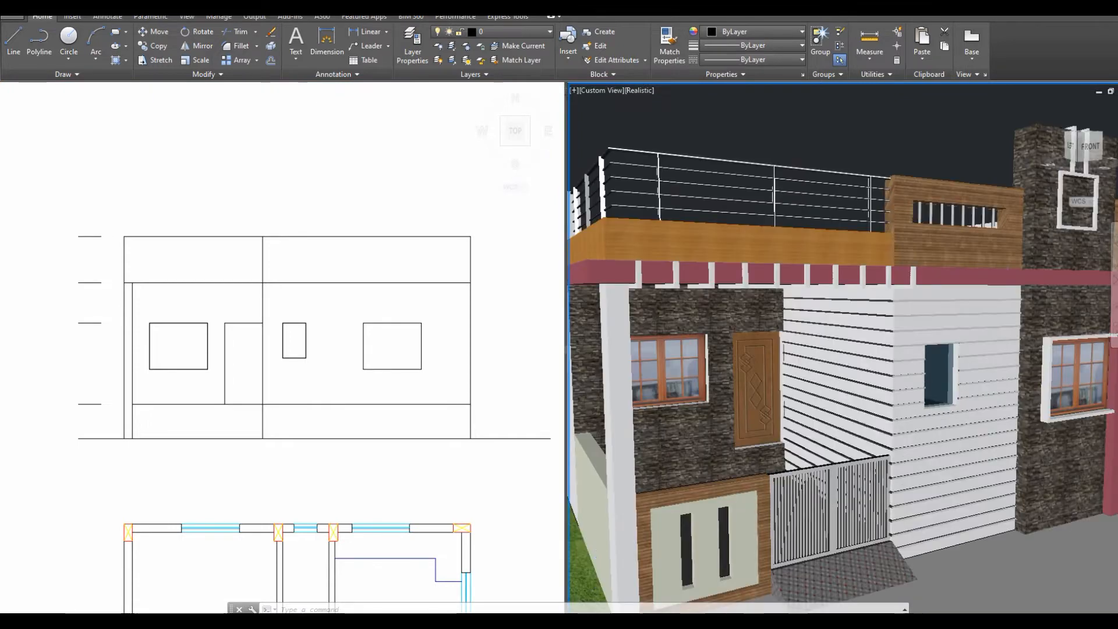
{"action": "middle_click_drag", "start_coordinate": [1001, 313], "coordinate": [837, 303]}
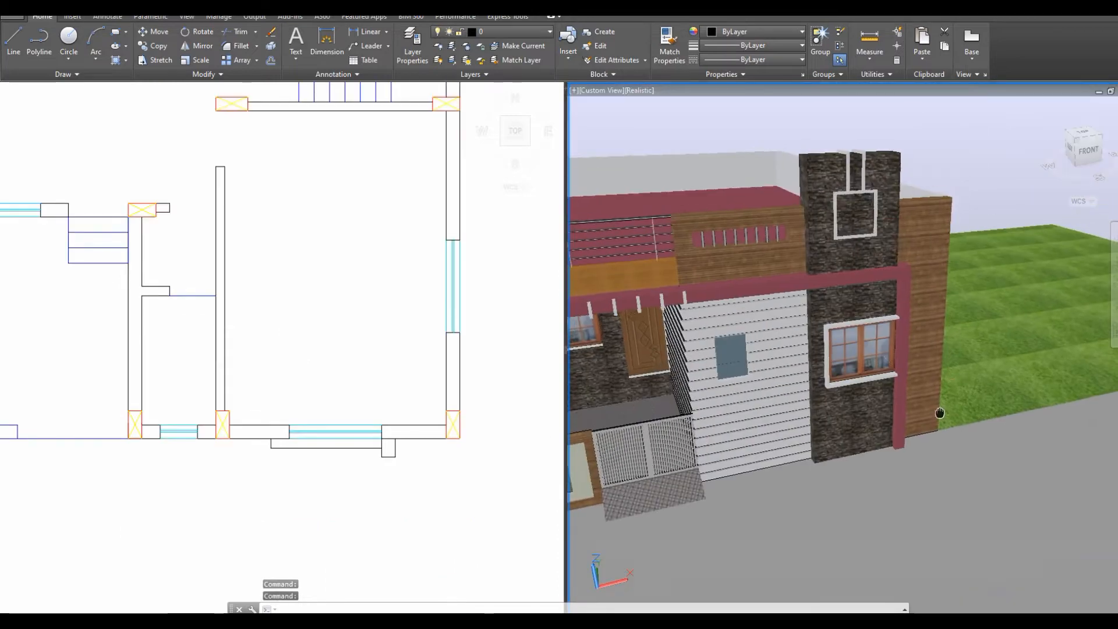
{"action": "scroll", "coordinate": [862, 349], "scroll_direction": "up", "scroll_amount": 5}
{"action": "scroll", "coordinate": [850, 227], "scroll_direction": "down", "scroll_amount": 3}
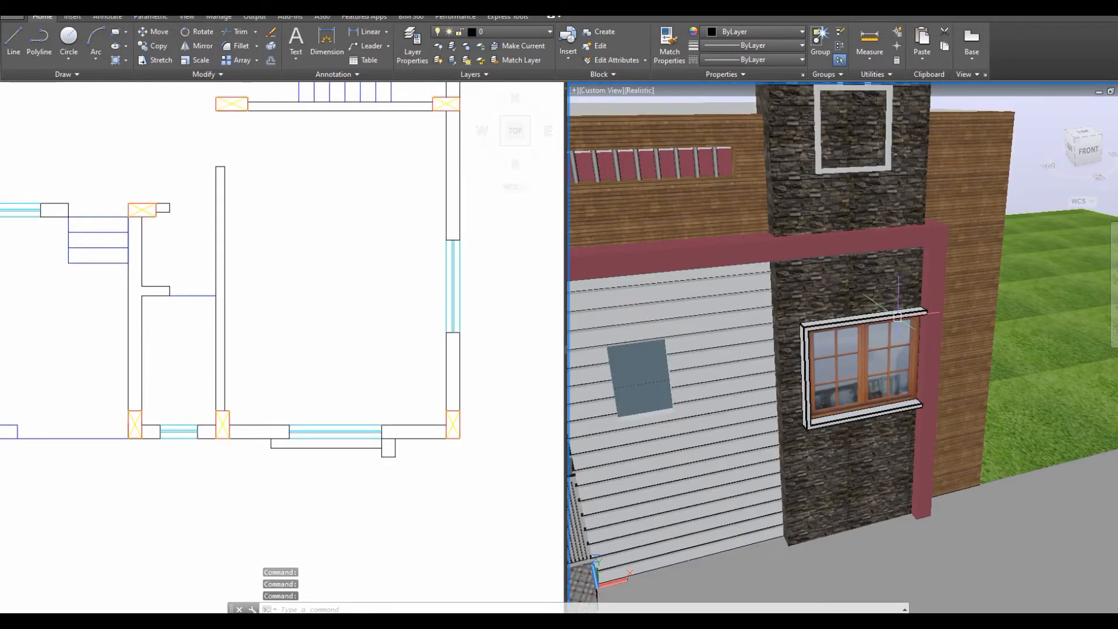
{"action": "scroll", "coordinate": [898, 316], "scroll_direction": "up", "scroll_amount": 5}
{"action": "left_click", "coordinate": [283, 279]}
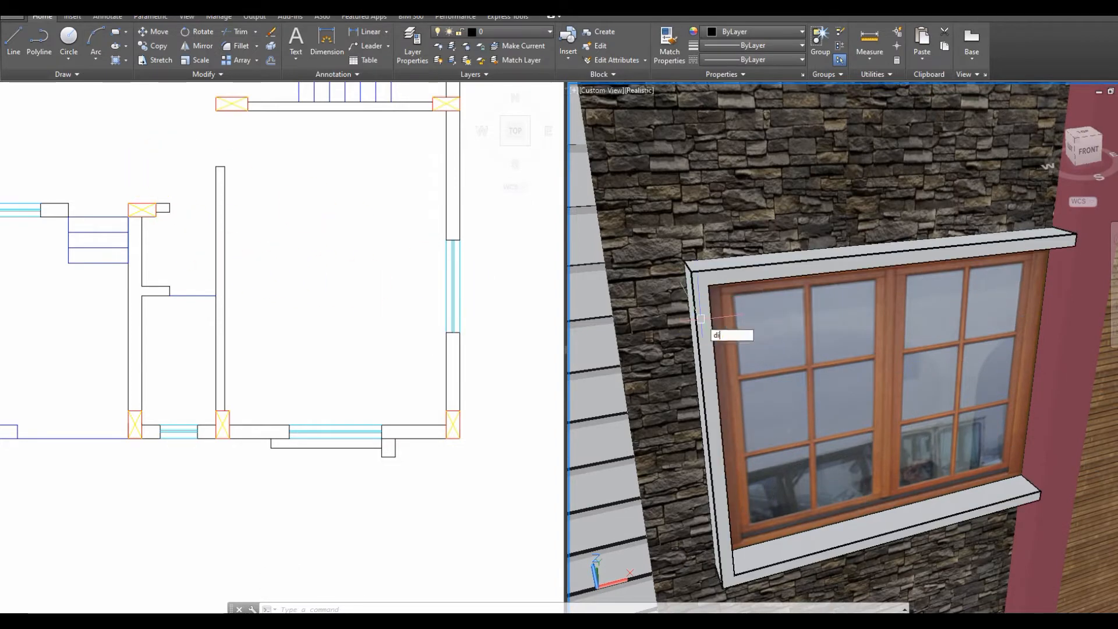
{"action": "left_click", "coordinate": [708, 283]}
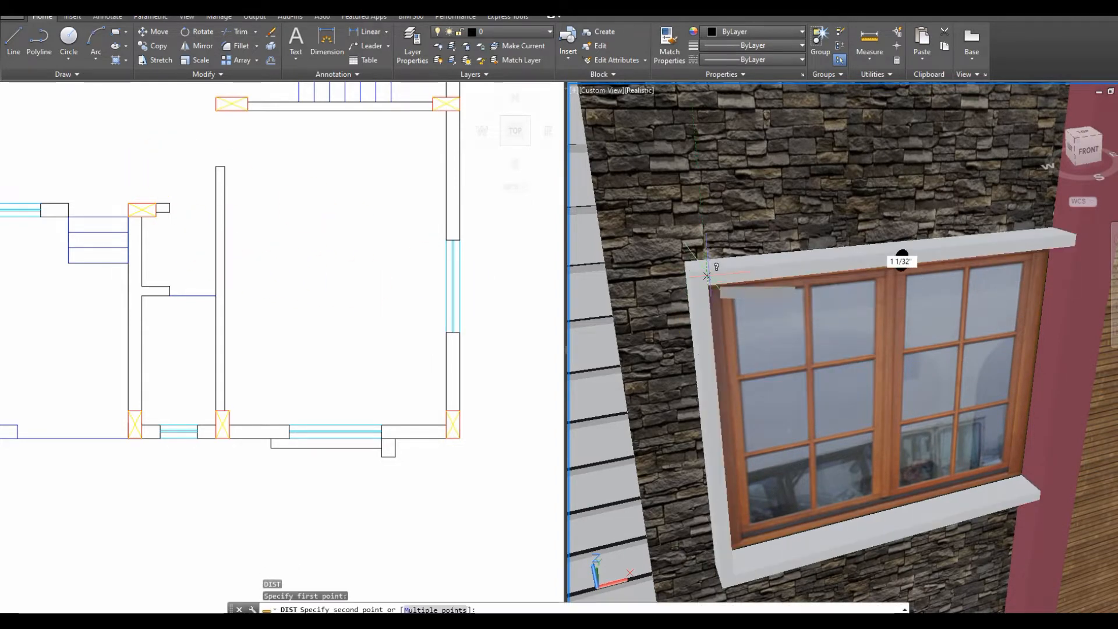
{"action": "left_click", "coordinate": [706, 270]}
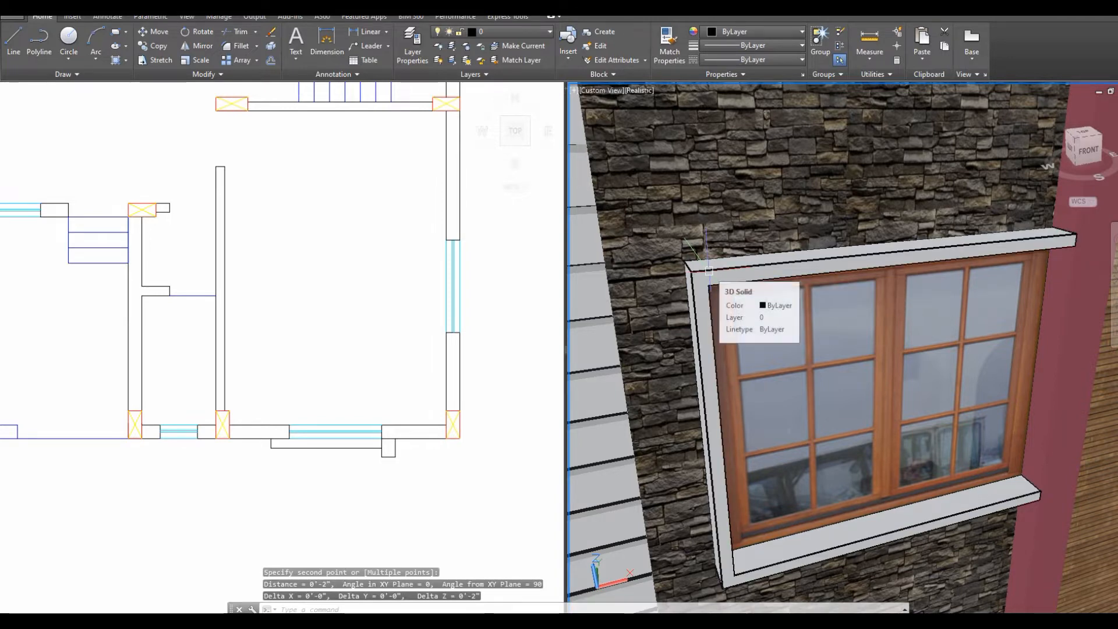
Measure the width of the pink vertical band beside the right window at its base in the 3D model.
{"action": "scroll", "coordinate": [700, 374], "scroll_direction": "down", "scroll_amount": 3}
{"action": "middle_click_drag", "start_coordinate": [828, 486], "coordinate": [766, 436]}
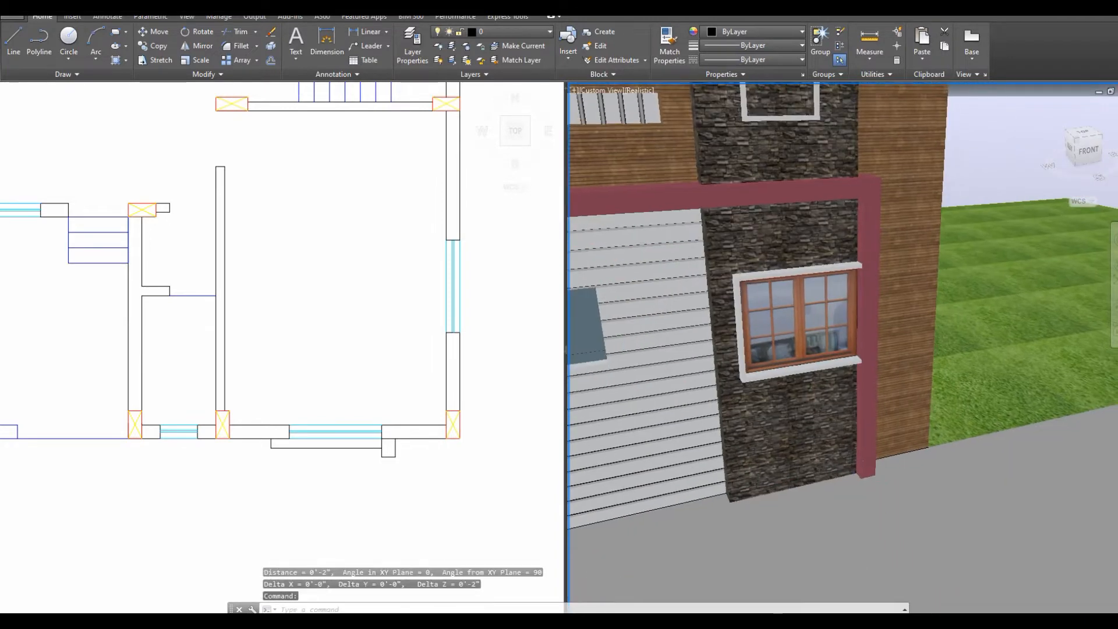
{"action": "scroll", "coordinate": [859, 466], "scroll_direction": "up", "scroll_amount": 3}
{"action": "scroll", "coordinate": [854, 474], "scroll_direction": "down", "scroll_amount": 3}
{"action": "middle_click_drag", "start_coordinate": [848, 475], "coordinate": [801, 412]}
{"action": "scroll", "coordinate": [800, 413], "scroll_direction": "up", "scroll_amount": 5}
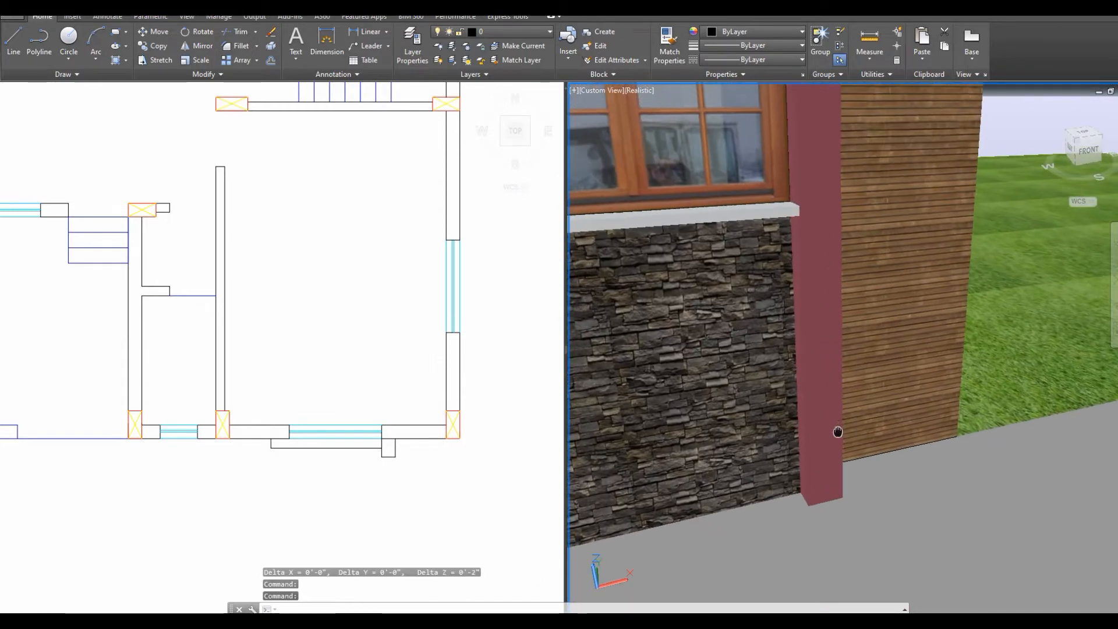
{"action": "type", "text": "di"}
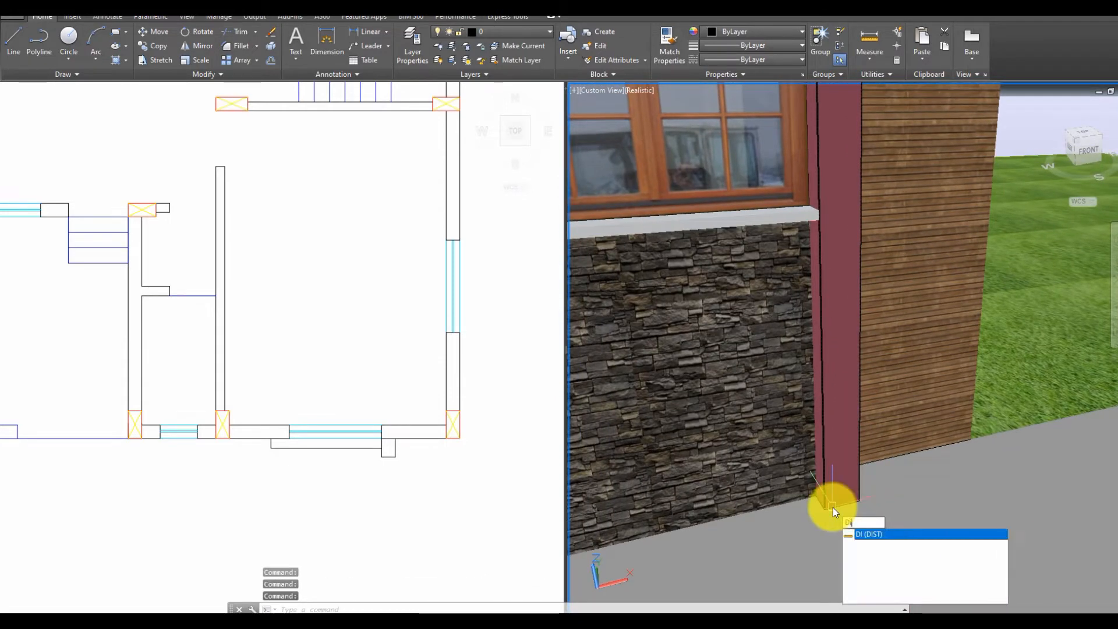
{"action": "key", "text": "Return"}
{"action": "left_click", "coordinate": [824, 508]}
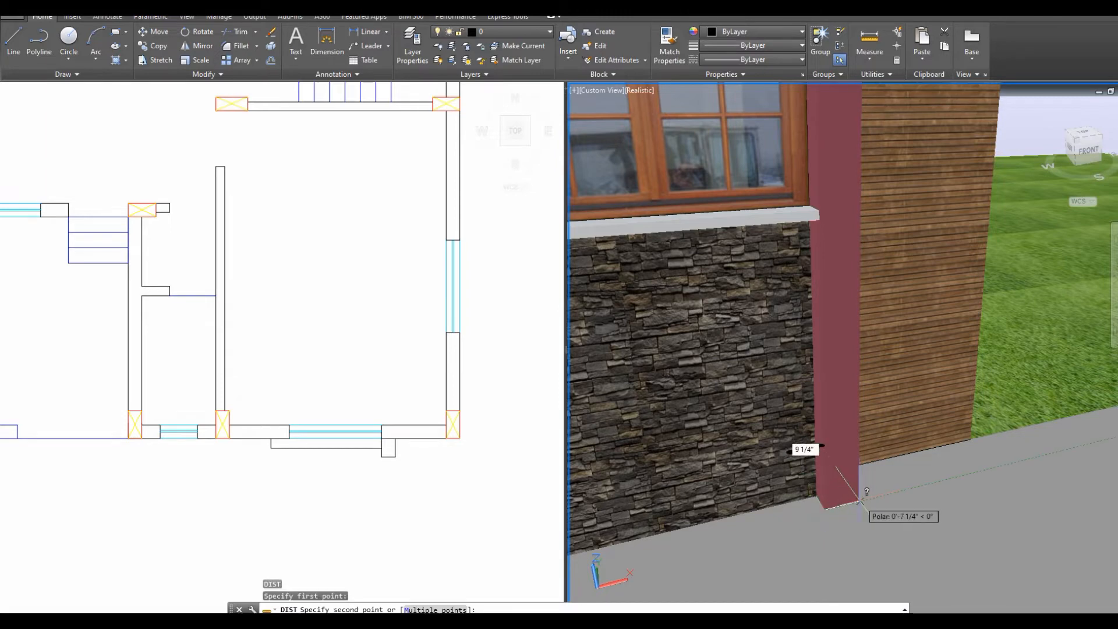
{"action": "left_click", "coordinate": [858, 499]}
Add a vertical construction line offset 9 inches outward from the right edge of the elevation's rightmost window.
{"action": "left_click", "coordinate": [431, 411]}
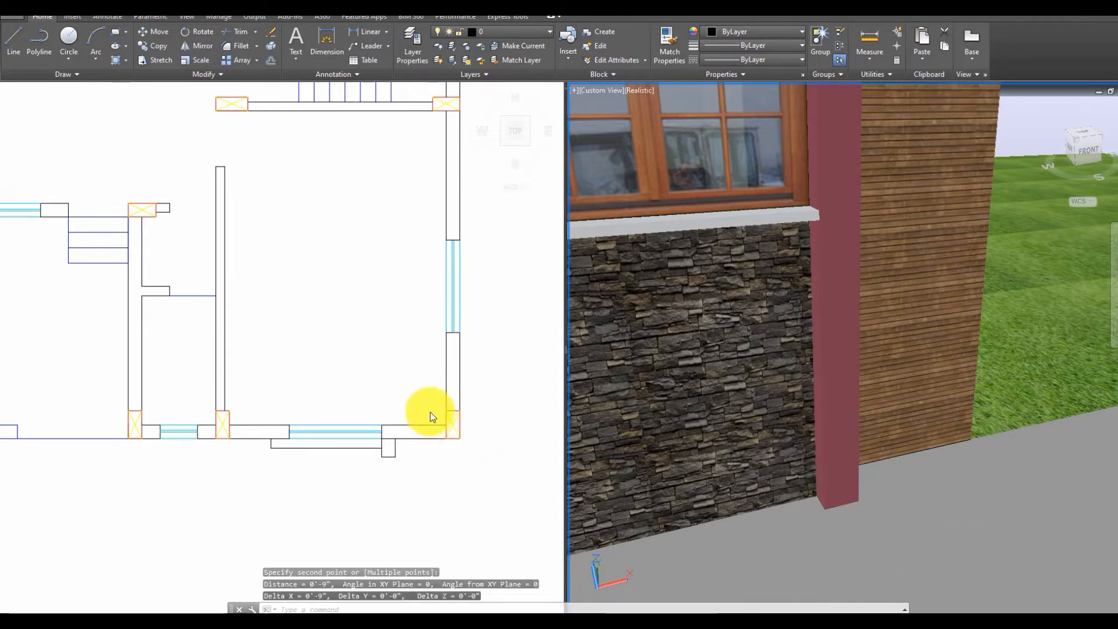
{"action": "scroll", "coordinate": [407, 393], "scroll_direction": "down", "scroll_amount": 2}
{"action": "middle_click_drag", "start_coordinate": [393, 325], "coordinate": [380, 466]}
{"action": "middle_click_drag", "start_coordinate": [382, 221], "coordinate": [376, 466]}
{"action": "middle_click_drag", "start_coordinate": [400, 244], "coordinate": [389, 399]}
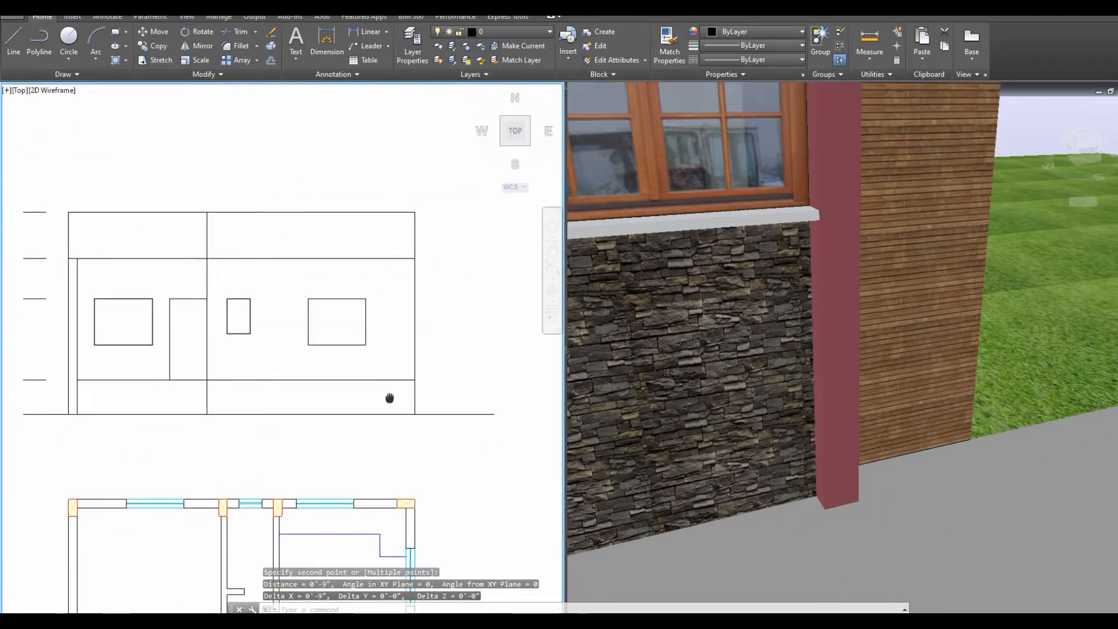
{"action": "scroll", "coordinate": [368, 321], "scroll_direction": "up", "scroll_amount": 2}
{"action": "left_click", "coordinate": [360, 327]}
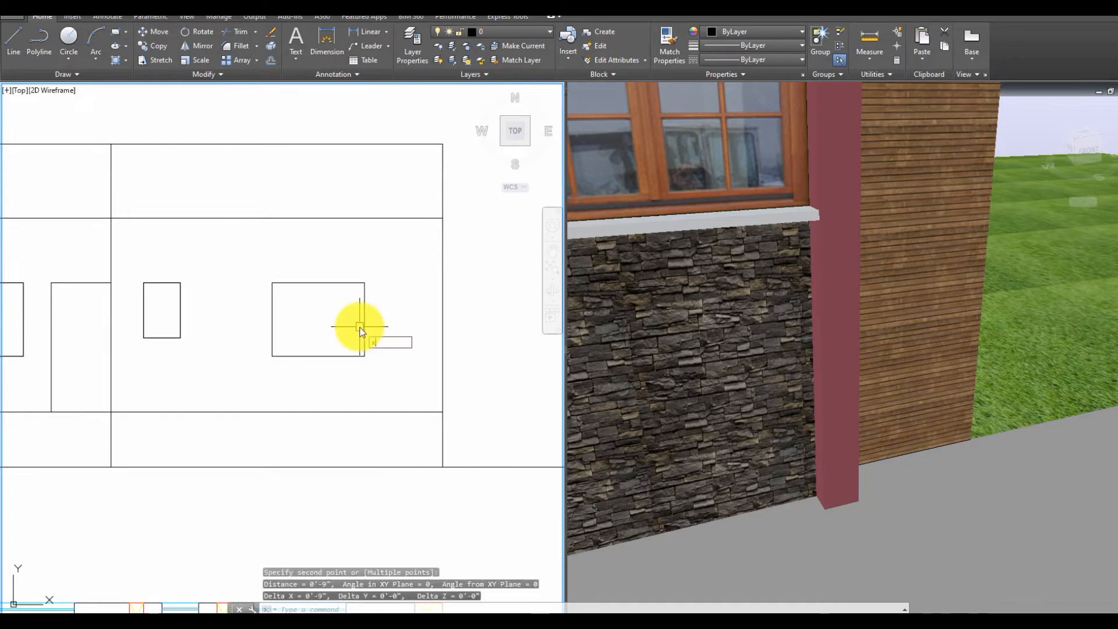
{"action": "key", "text": "Return"}
{"action": "type", "text": "o"}
{"action": "key", "text": "Return"}
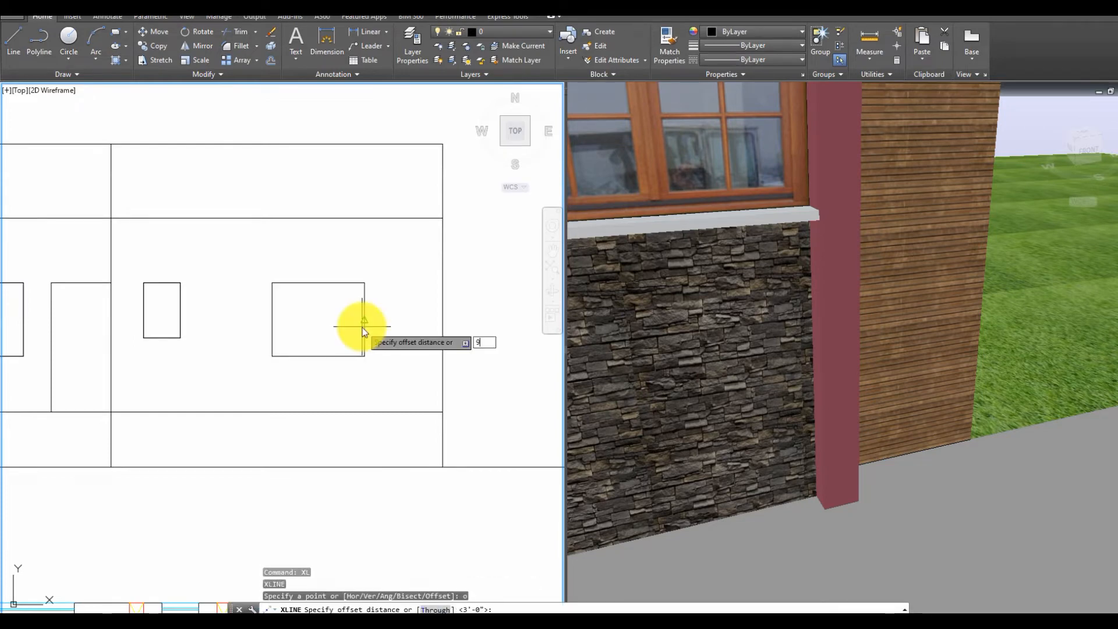
{"action": "key", "text": "Return"}
{"action": "left_click", "coordinate": [366, 317]}
{"action": "left_click", "coordinate": [408, 322]}
{"action": "middle_click_drag", "start_coordinate": [386, 356], "coordinate": [435, 375]}
{"action": "middle_click_drag", "start_coordinate": [453, 287], "coordinate": [493, 316]}
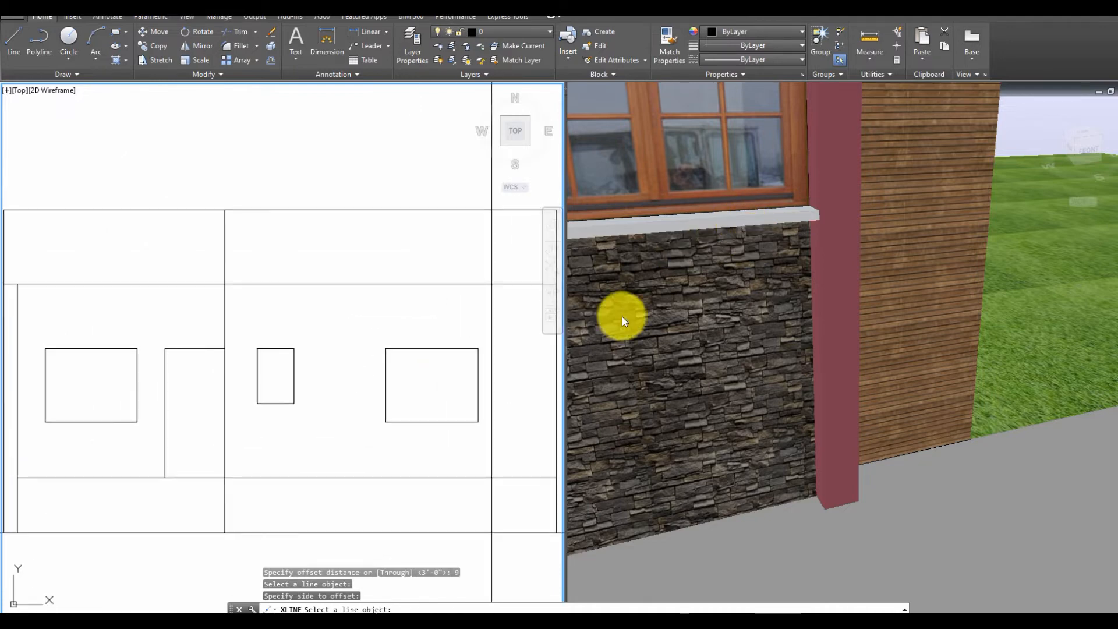
{"action": "key", "text": "Escape"}
Offset the elevation's rightmost window rectangle 2 inches outward to form its frame.
{"action": "middle_click_drag", "start_coordinate": [425, 325], "coordinate": [386, 320]}
{"action": "type", "text": "o"}
{"action": "key", "text": "Return"}
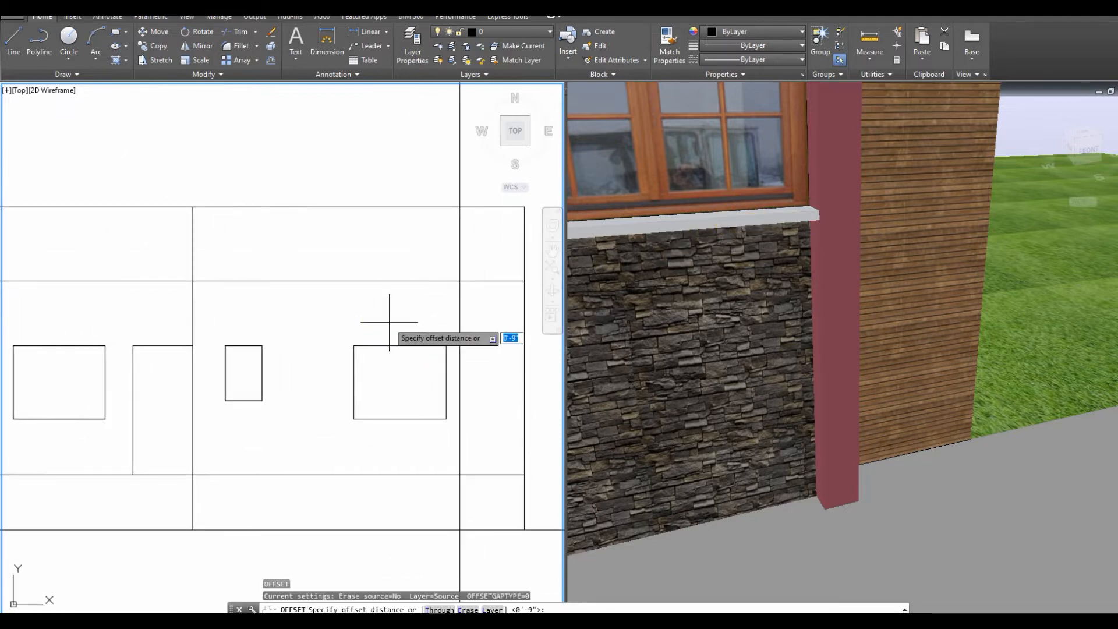
{"action": "type", "text": "2"}
{"action": "key", "text": "Return"}
{"action": "left_click", "coordinate": [385, 346]}
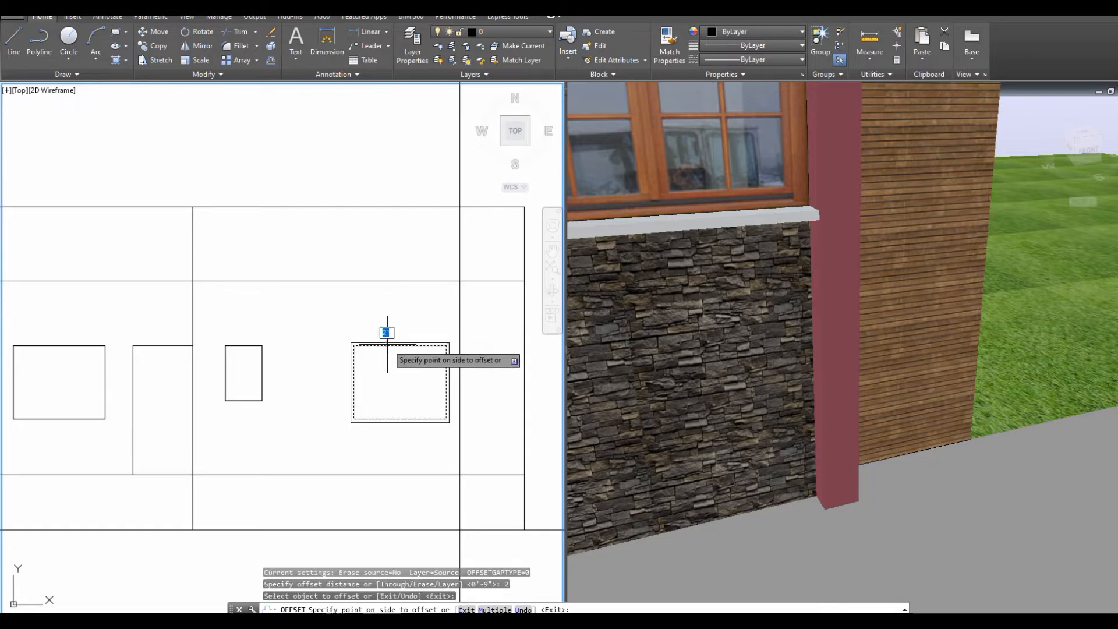
{"action": "left_click", "coordinate": [387, 320]}
{"action": "right_click", "coordinate": [396, 305]}
{"action": "left_click", "coordinate": [412, 309]}
Explode the outer frame rectangle of the rightmost window and erase its right edge.
{"action": "left_click", "coordinate": [734, 292]}
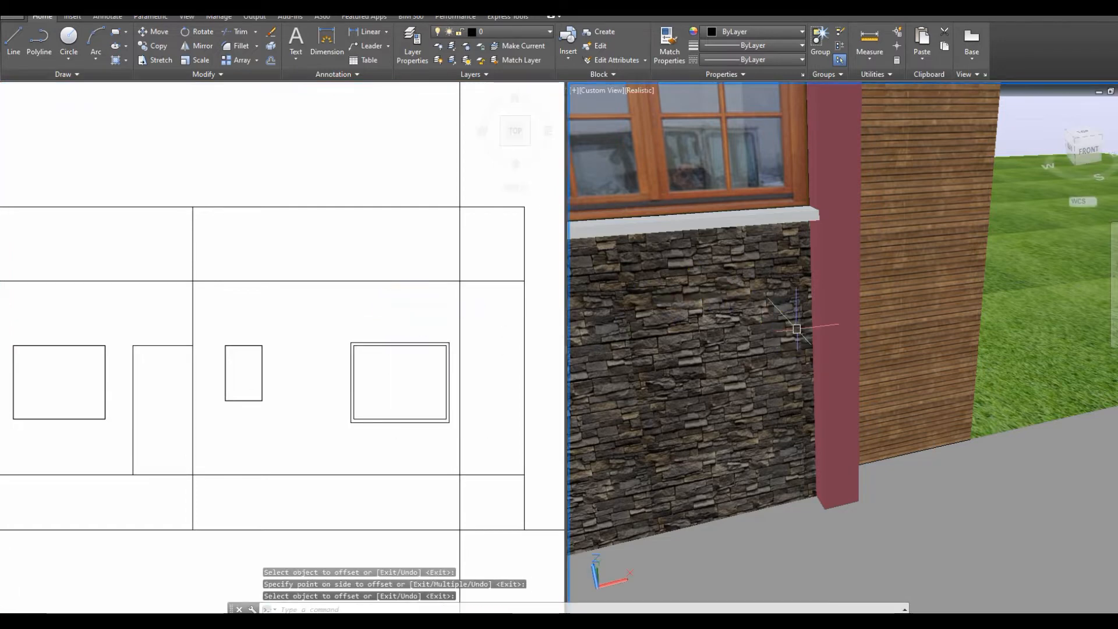
{"action": "scroll", "coordinate": [794, 325], "scroll_direction": "down", "scroll_amount": 5}
{"action": "middle_click_drag", "start_coordinate": [782, 251], "coordinate": [855, 391]}
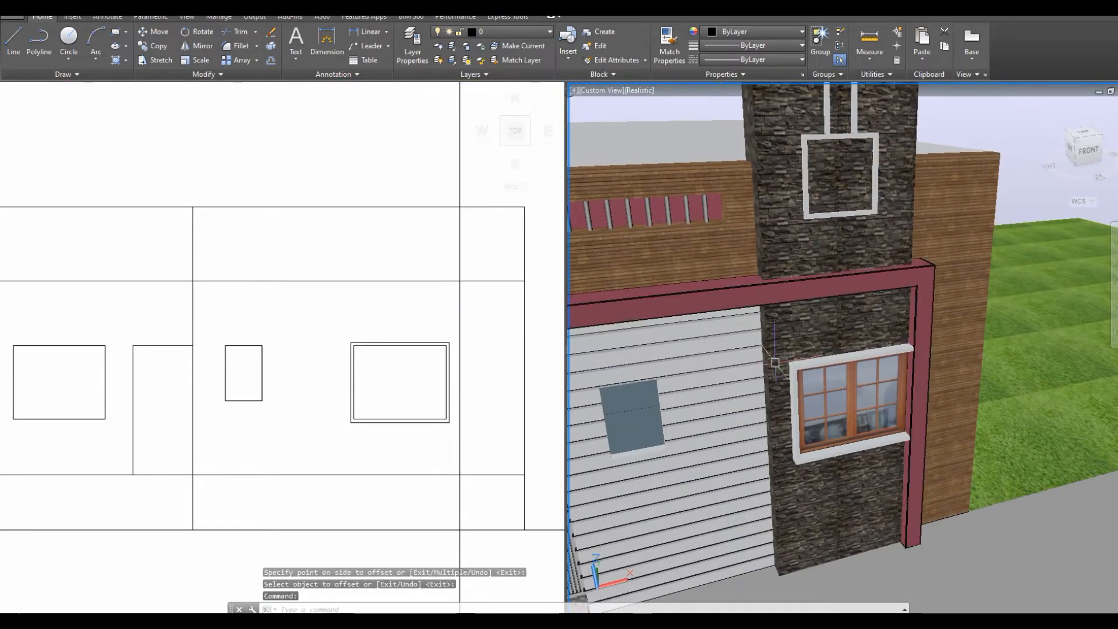
{"action": "left_click", "coordinate": [455, 378]}
{"action": "scroll", "coordinate": [455, 376], "scroll_direction": "up", "scroll_amount": 4}
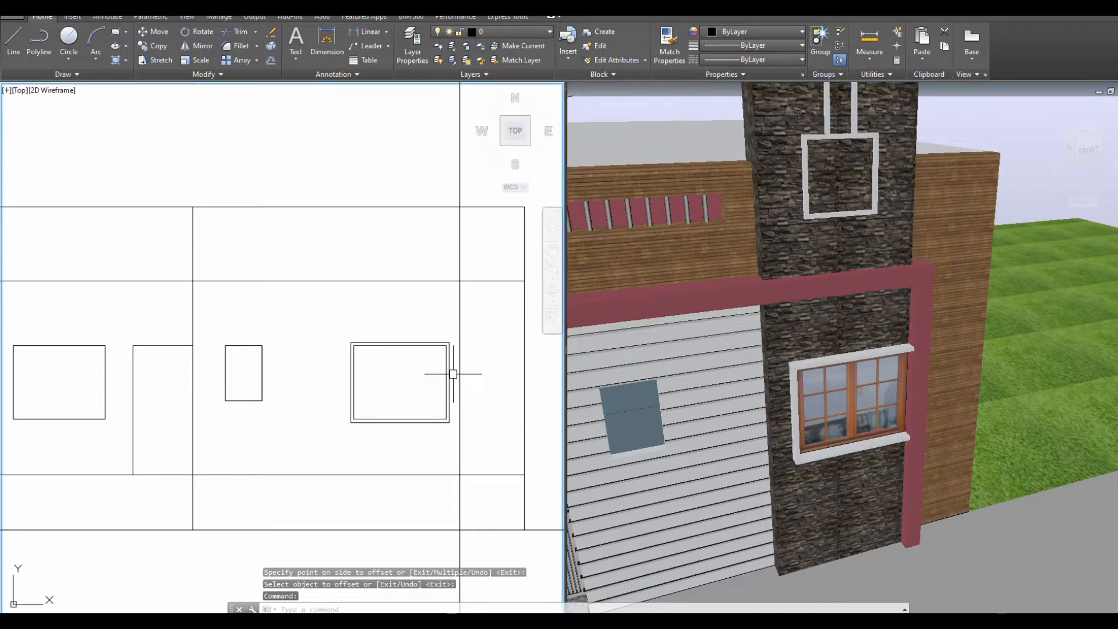
{"action": "left_click", "coordinate": [457, 372]}
{"action": "middle_click_drag", "start_coordinate": [463, 392], "coordinate": [454, 348]}
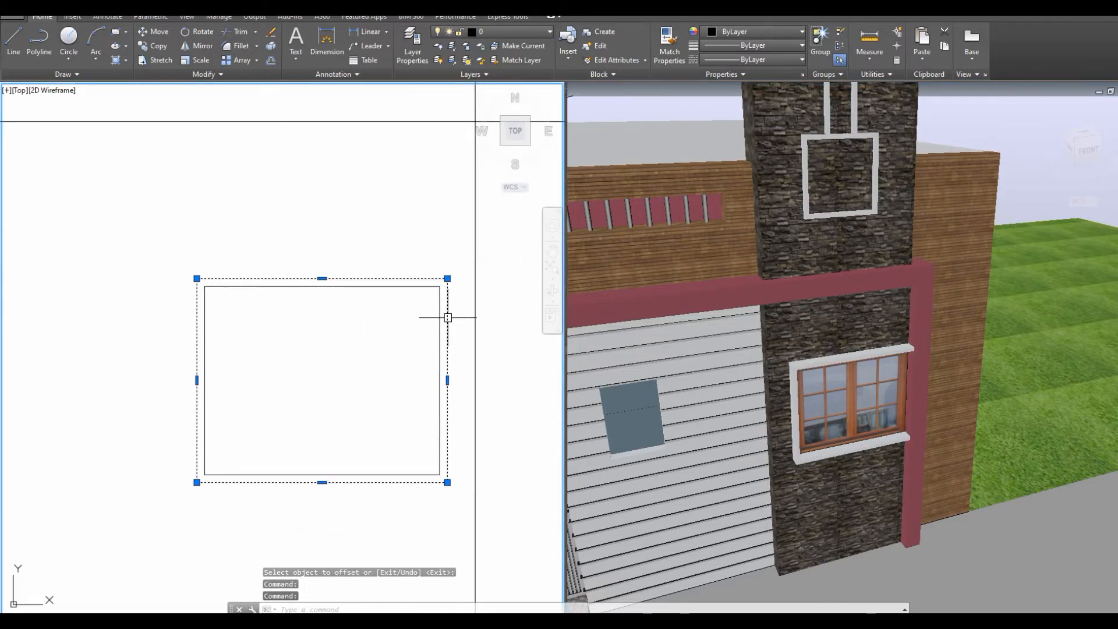
{"action": "type", "text": "X"}
{"action": "key", "text": "Return"}
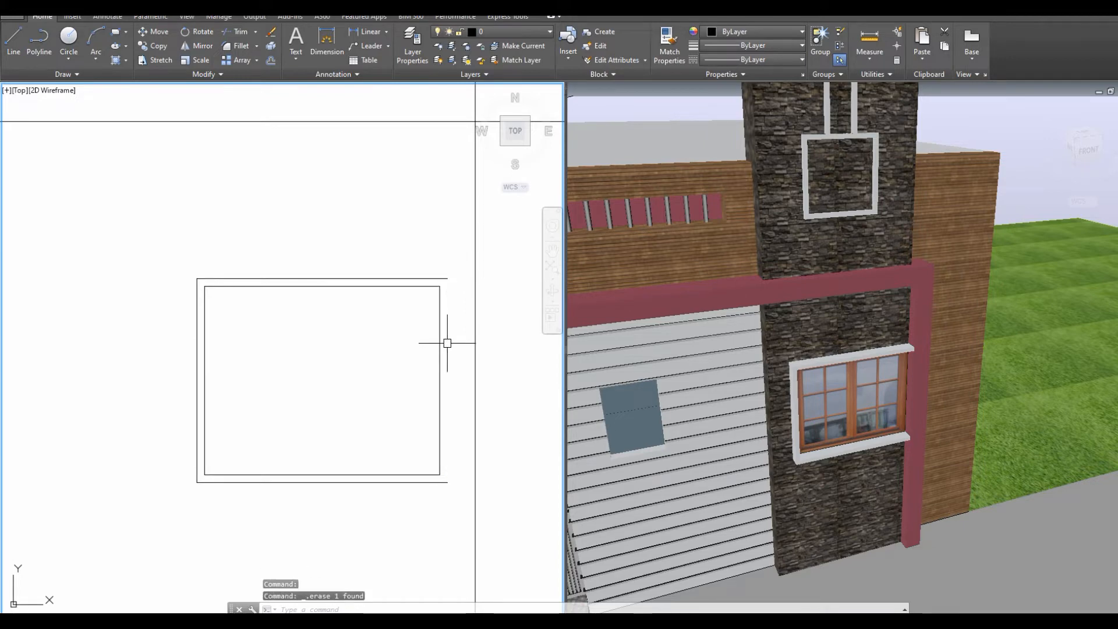
{"action": "key", "text": "Escape"}
{"action": "scroll", "coordinate": [443, 343], "scroll_direction": "down", "scroll_amount": 2}
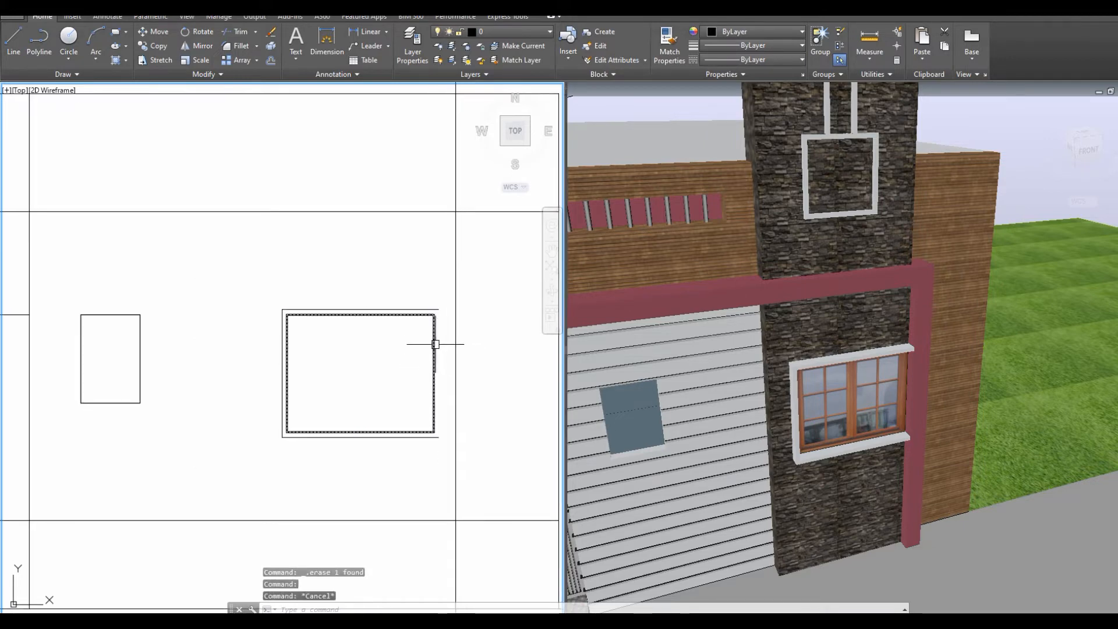
Explode the inner window rectangle and stretch its right edge up past the roof line and down to the floor line.
{"action": "left_click", "coordinate": [435, 344]}
{"action": "type", "text": "X"}
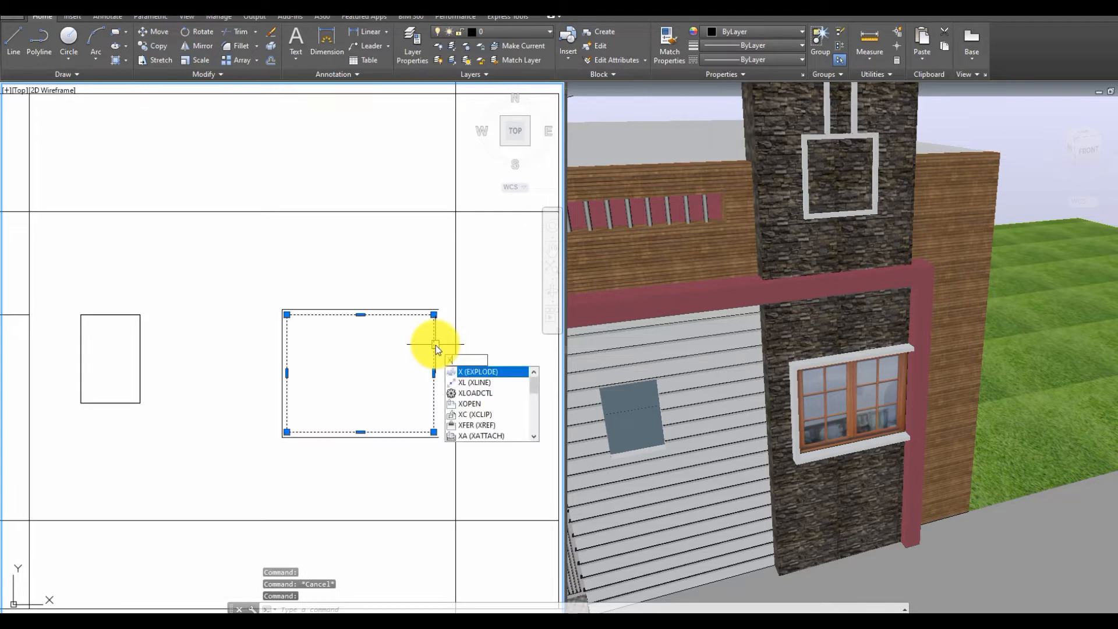
{"action": "key", "text": "Return"}
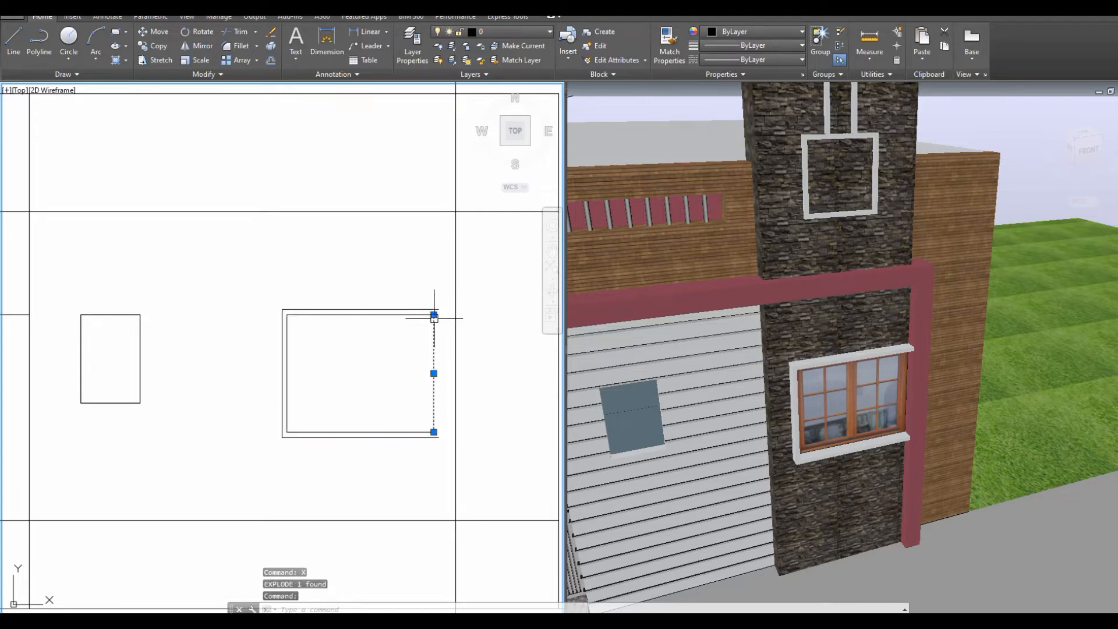
{"action": "left_click", "coordinate": [434, 315]}
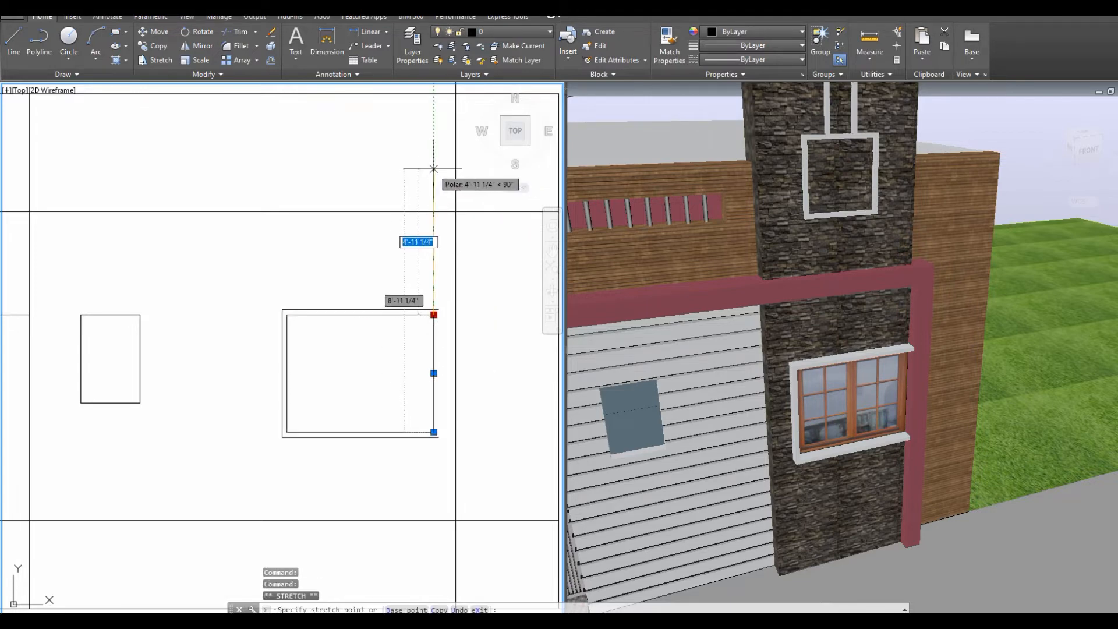
{"action": "key", "text": "F8"}
{"action": "left_click", "coordinate": [434, 169]}
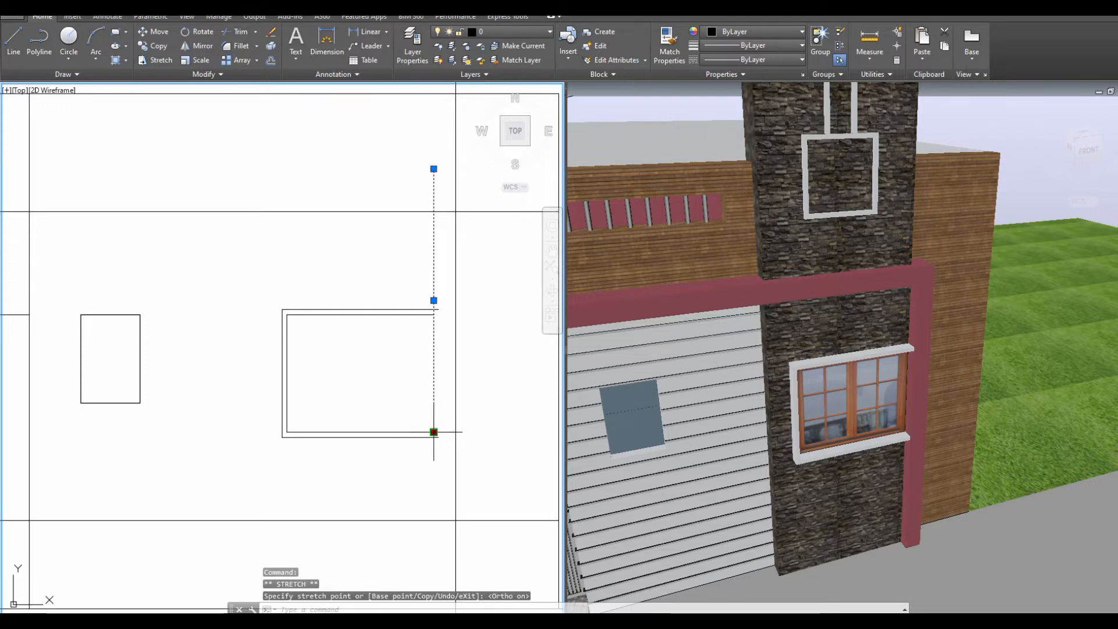
{"action": "left_click", "coordinate": [434, 432]}
{"action": "left_click", "coordinate": [433, 520]}
{"action": "key", "text": "Escape"}
Trim the part of the vertical construction line that runs below the ground line.
{"action": "scroll", "coordinate": [454, 415], "scroll_direction": "down", "scroll_amount": 2}
{"action": "type", "text": "t"}
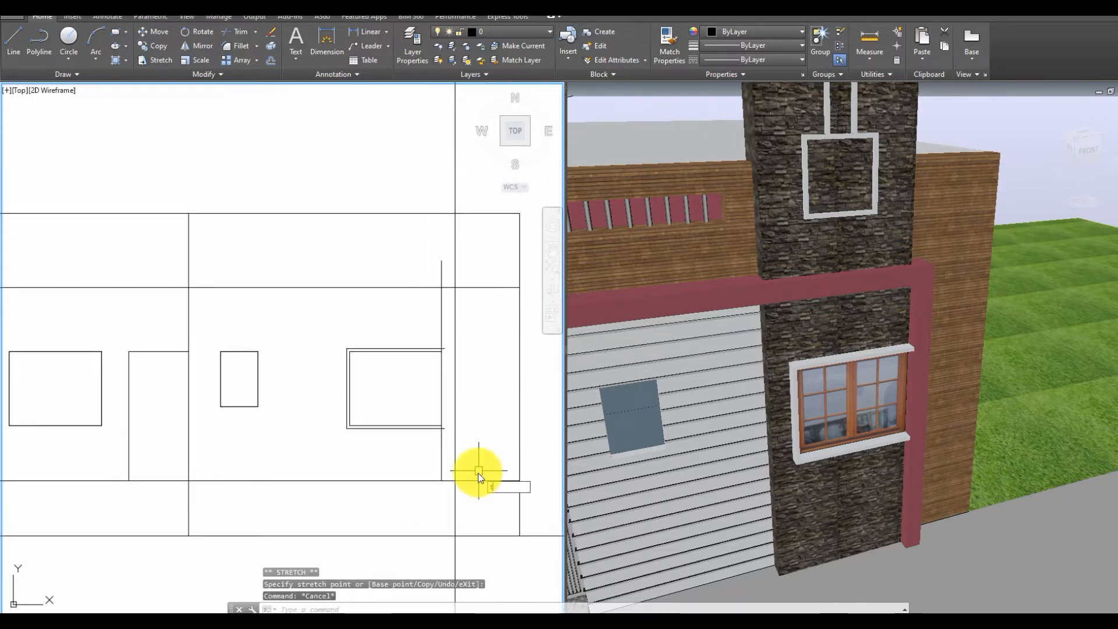
{"action": "type", "text": "r"}
{"action": "key", "text": "Return"}
{"action": "left_click", "coordinate": [475, 534]}
{"action": "key", "text": "Return"}
{"action": "left_click", "coordinate": [455, 555]}
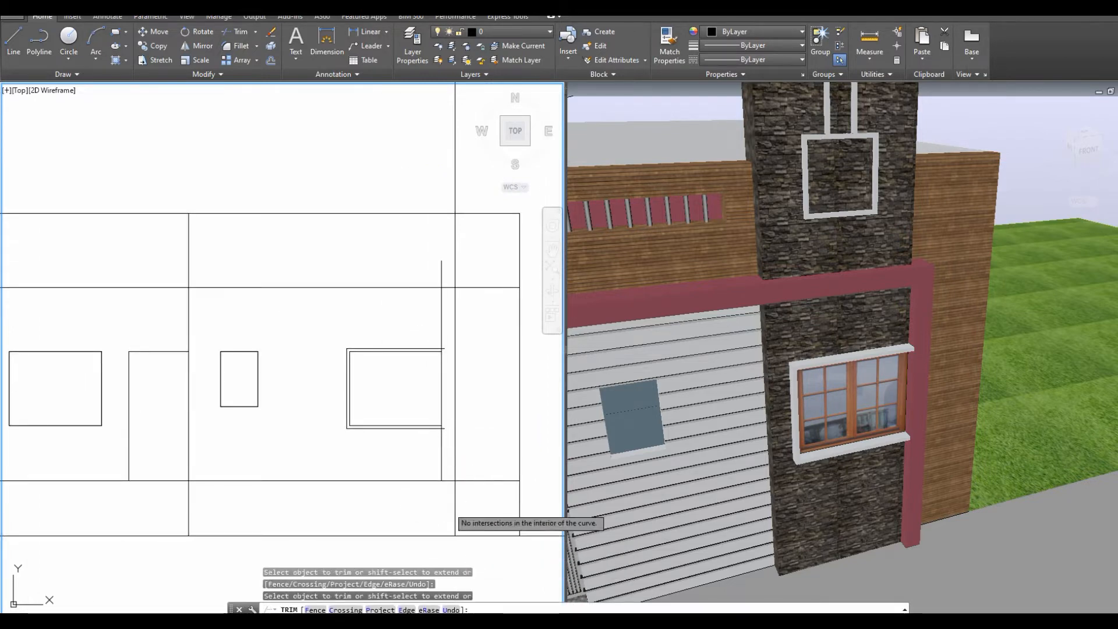
{"action": "key", "text": "Escape"}
Stretch the lower end of the window's lengthened right edge down to the ground line.
{"action": "left_click", "coordinate": [443, 464]}
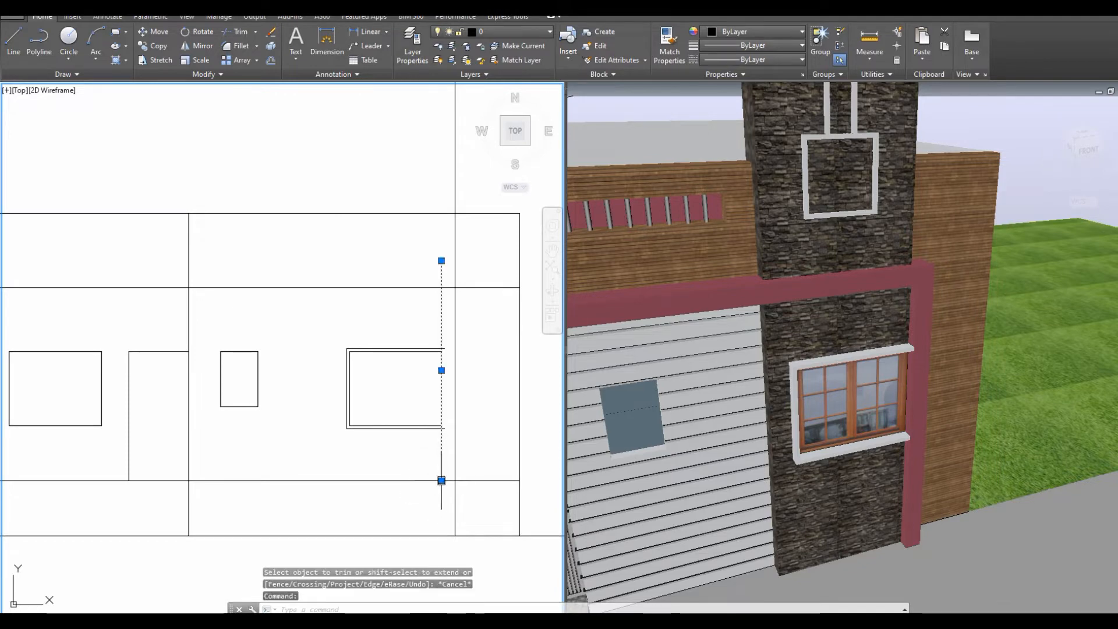
{"action": "left_click", "coordinate": [441, 481]}
{"action": "left_click", "coordinate": [455, 535]}
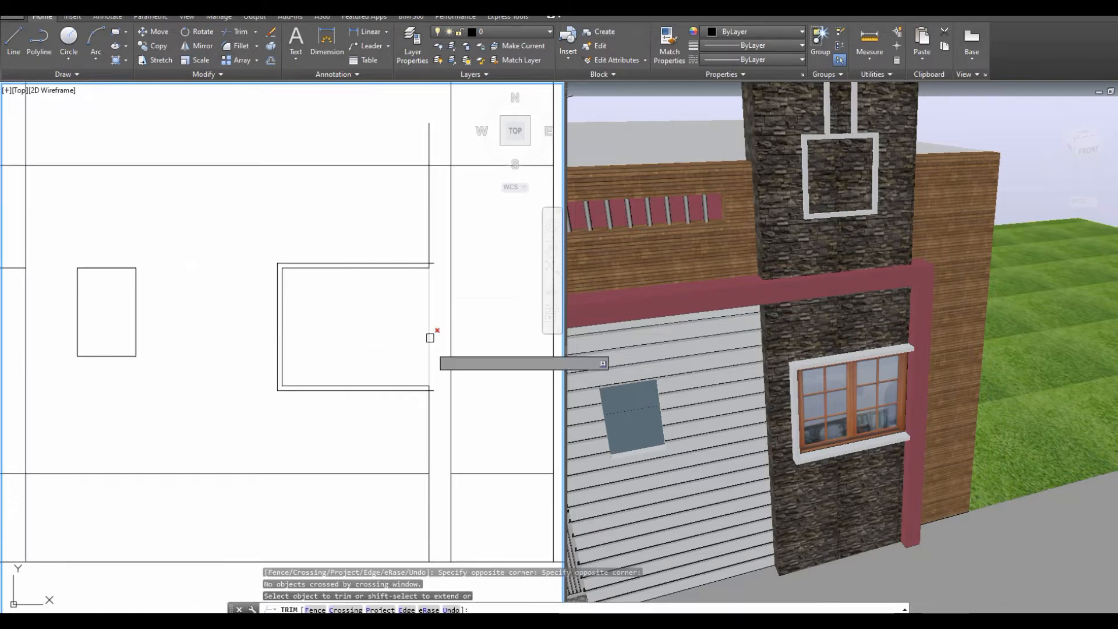
Trim the floor line and the window frame's projecting ends inside the vertical band beside the rightmost window.
{"action": "left_click", "coordinate": [442, 245]}
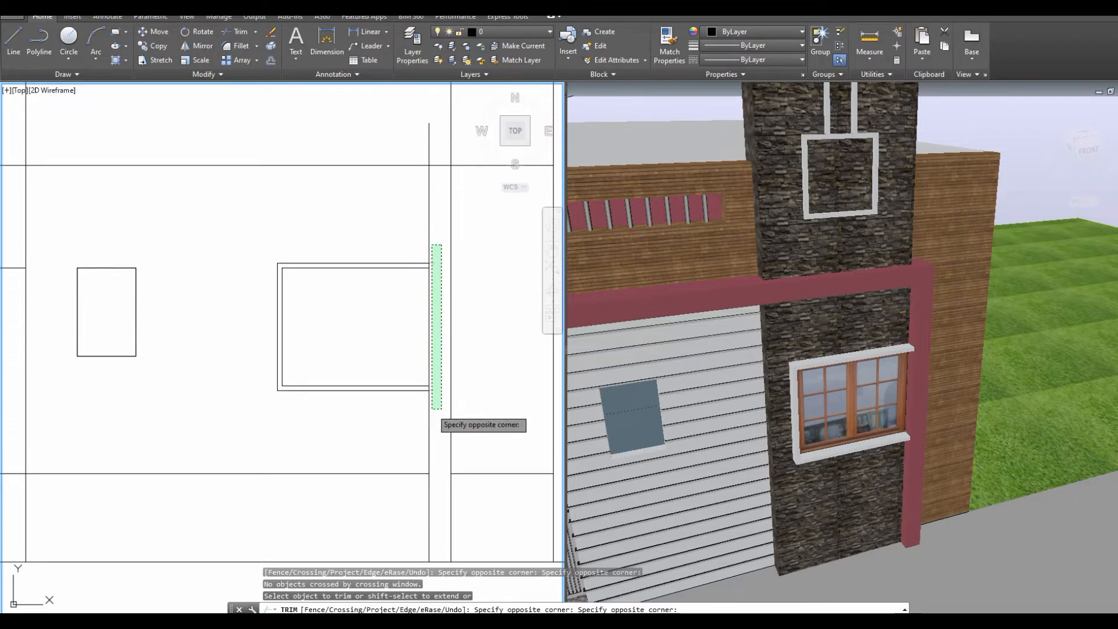
{"action": "left_click", "coordinate": [431, 409]}
{"action": "scroll", "coordinate": [420, 414], "scroll_direction": "down", "scroll_amount": 2}
{"action": "right_click", "coordinate": [390, 267]}
{"action": "left_click", "coordinate": [417, 279]}
Offset the horizontal roof line 9 inches downward to form the lower edge of the facade band.
{"action": "middle_click_drag", "start_coordinate": [402, 319], "coordinate": [465, 389]}
{"action": "left_click", "coordinate": [696, 205]}
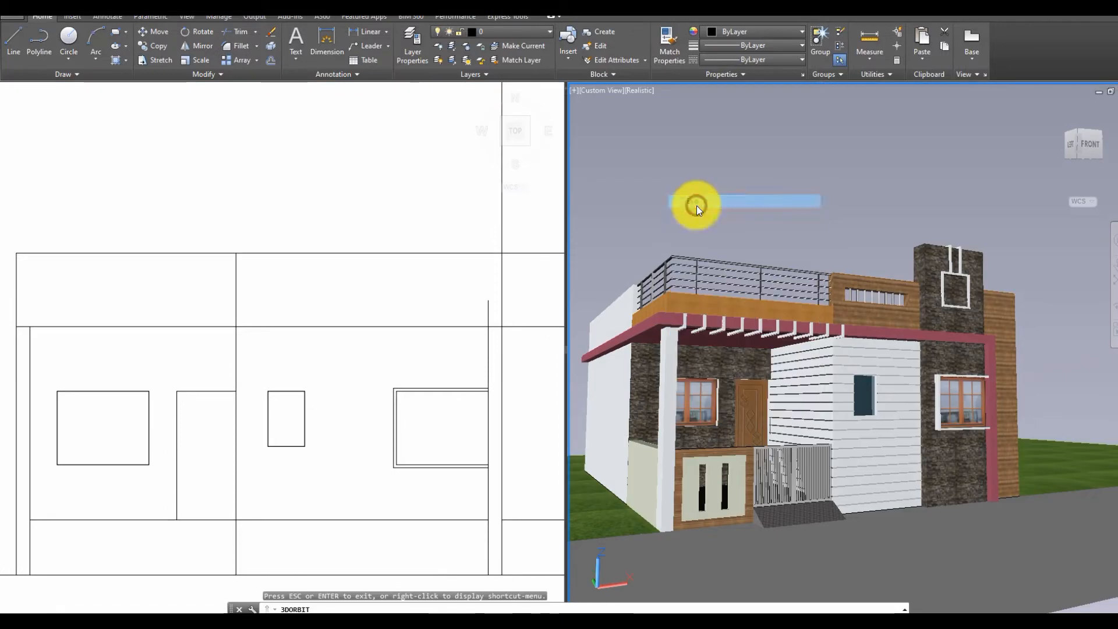
{"action": "left_click", "coordinate": [337, 269]}
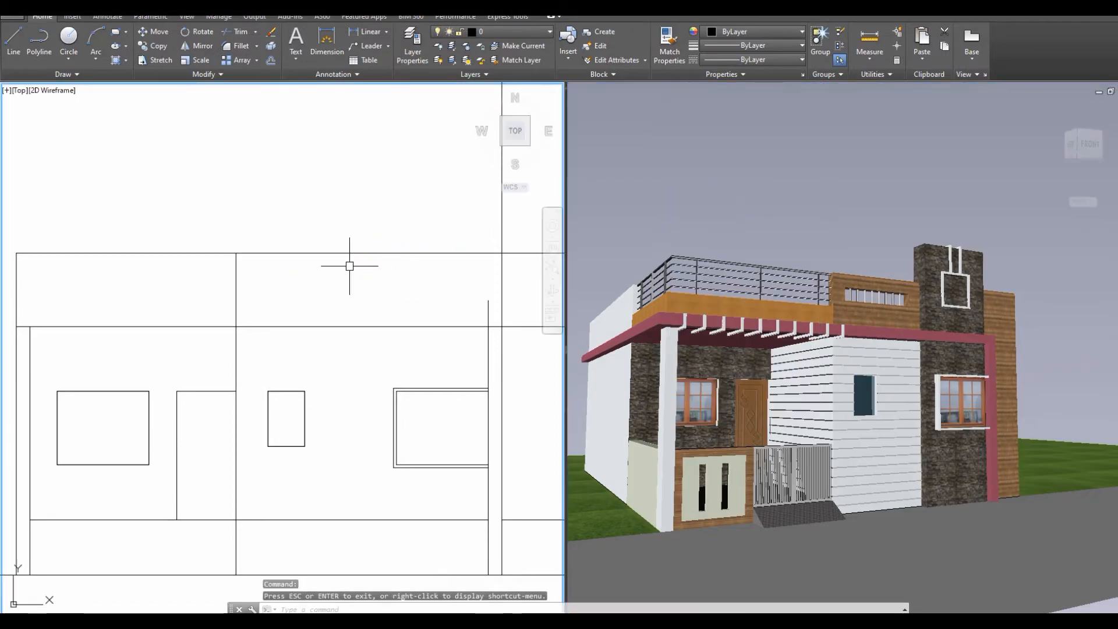
{"action": "scroll", "coordinate": [174, 332], "scroll_direction": "down", "scroll_amount": 2}
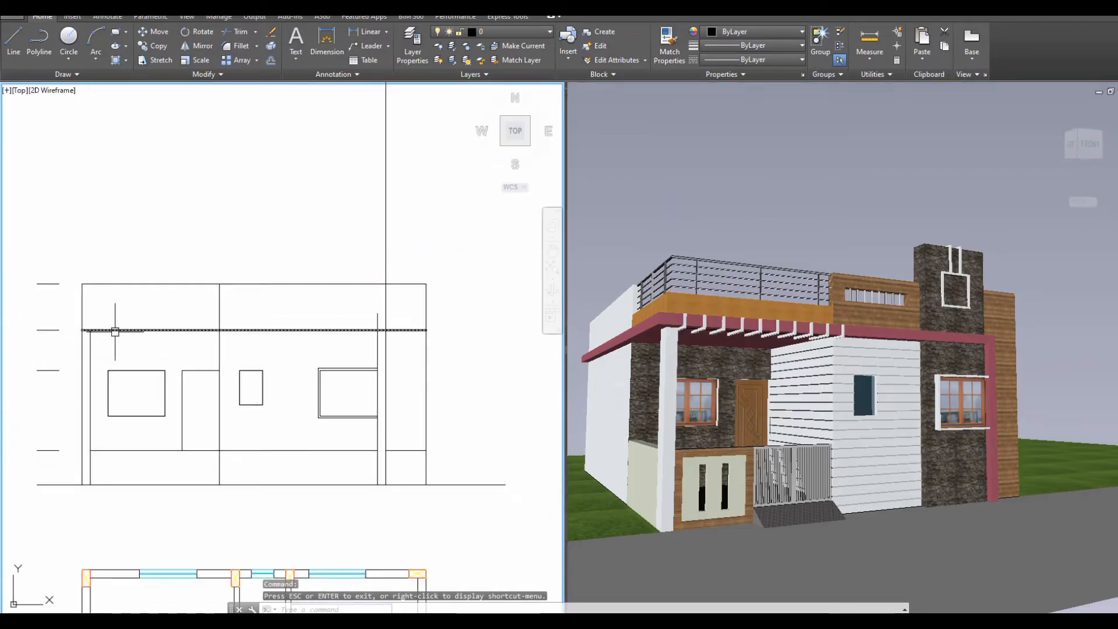
{"action": "type", "text": "o"}
{"action": "right_click", "coordinate": [188, 342]}
{"action": "right_click", "coordinate": [188, 342]}
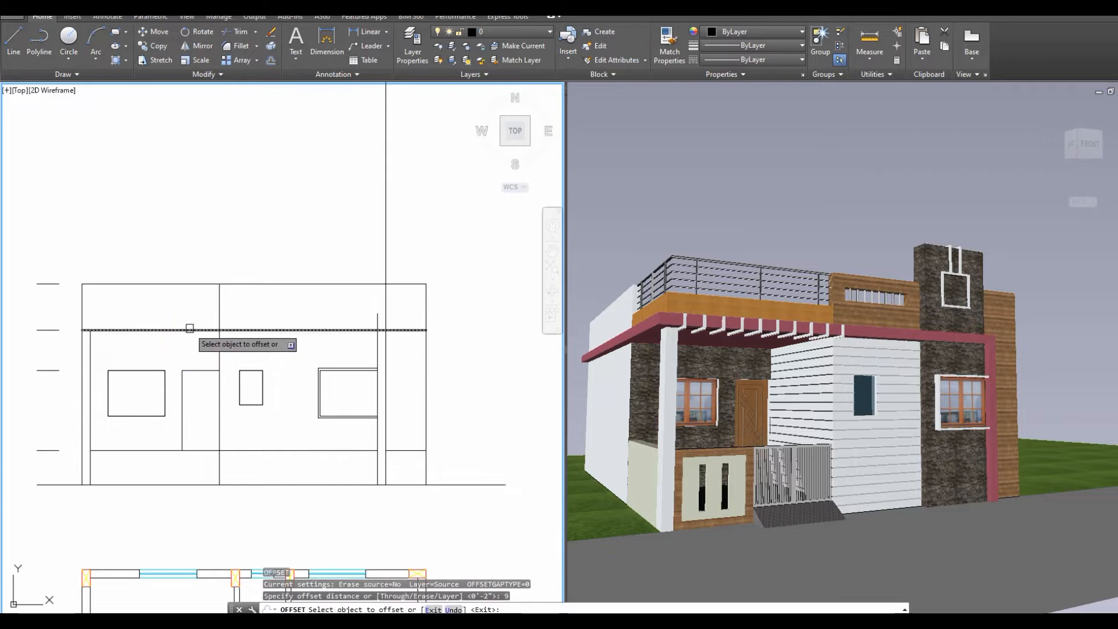
{"action": "left_click", "coordinate": [189, 330]}
{"action": "left_click", "coordinate": [189, 349]}
{"action": "key", "text": "Escape"}
{"action": "scroll", "coordinate": [390, 338], "scroll_direction": "up", "scroll_amount": 4}
Trim the two vertical band lines between the roof line and the parapet's top line.
{"action": "type", "text": "tr"}
{"action": "right_click", "coordinate": [386, 332]}
{"action": "right_click", "coordinate": [385, 330]}
{"action": "left_click", "coordinate": [332, 272]}
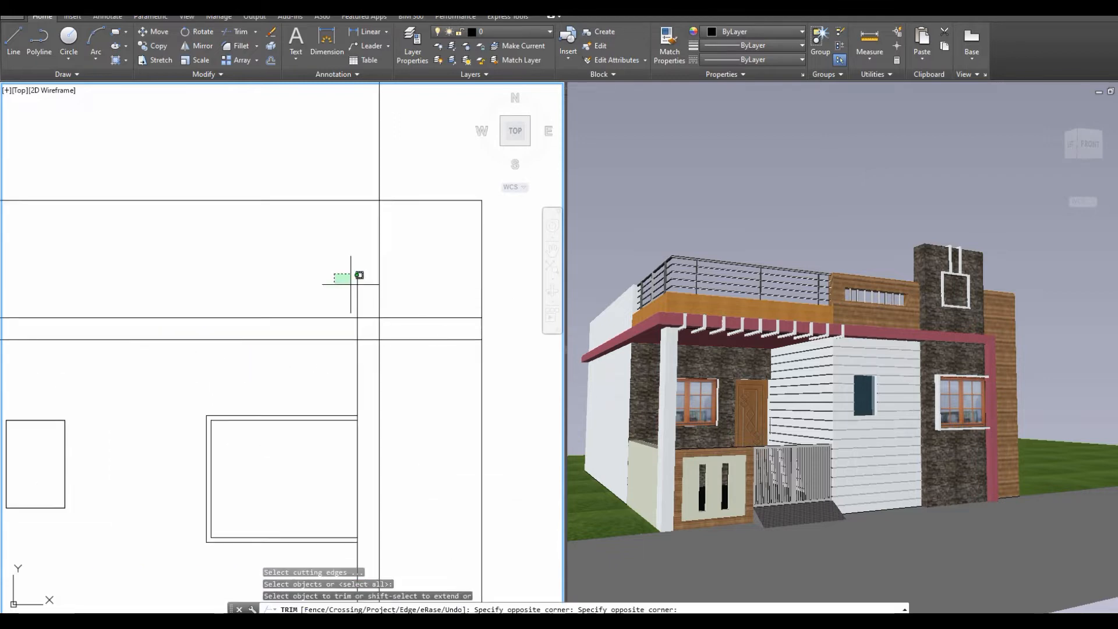
{"action": "left_click", "coordinate": [409, 291]}
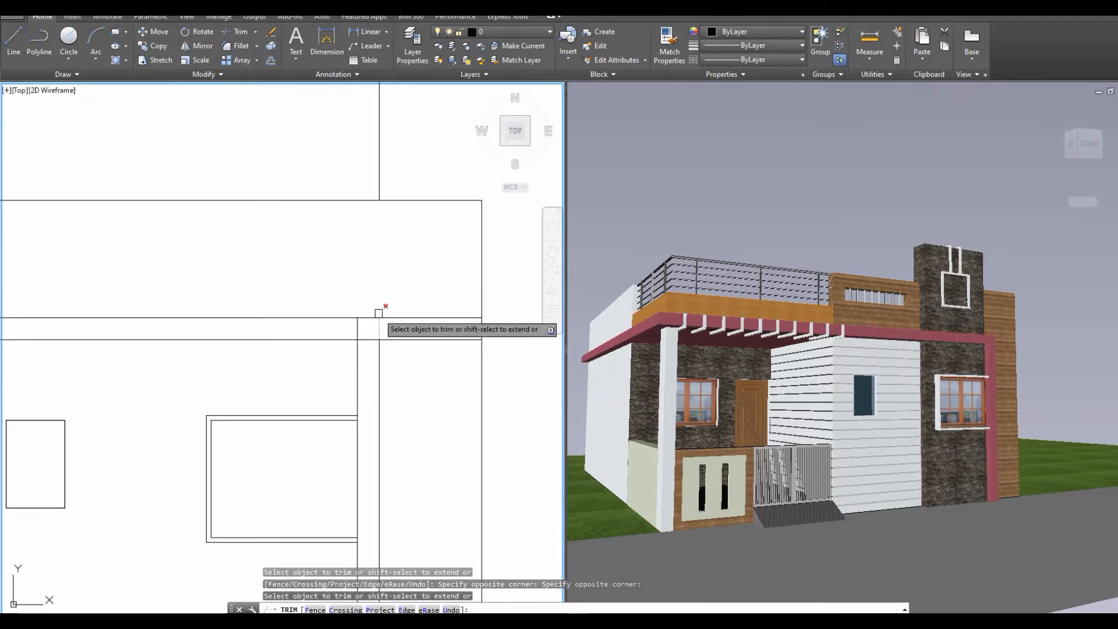
{"action": "key", "text": "Escape"}
Remove the horizontal band lines beyond the vertical band so both bands meet at an open corner.
{"action": "left_click", "coordinate": [414, 332]}
{"action": "type", "text": "e"}
{"action": "key", "text": "Return"}
{"action": "type", "text": "tr"}
{"action": "right_click", "coordinate": [435, 324]}
{"action": "right_click", "coordinate": [428, 317]}
{"action": "left_click", "coordinate": [458, 318]}
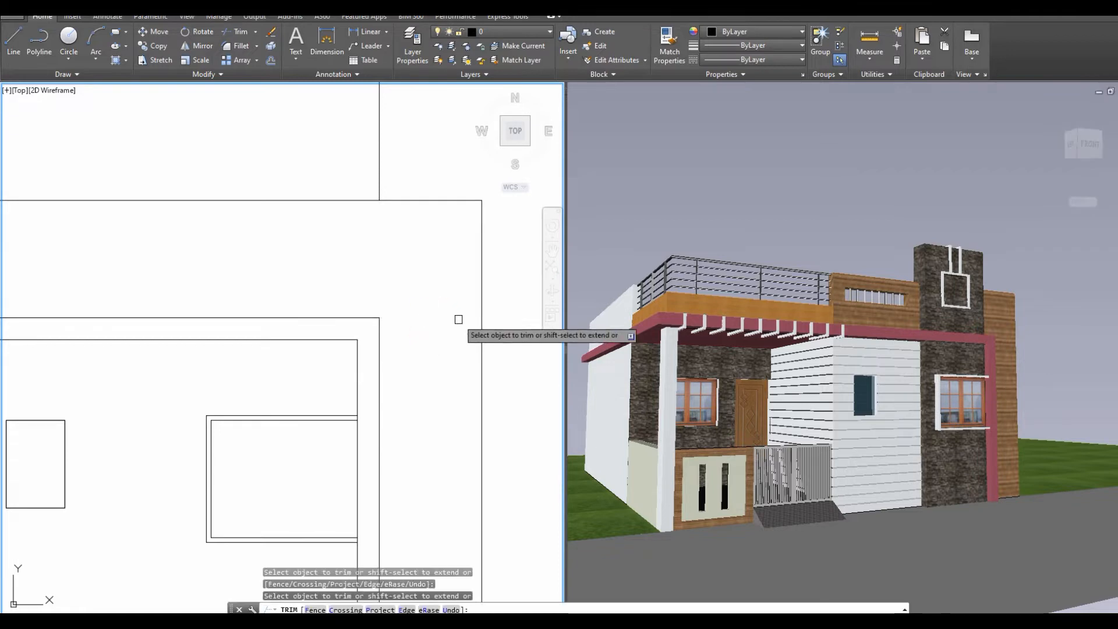
Trim the middle vertical wall line where it crosses the horizontal band.
{"action": "scroll", "coordinate": [459, 319], "scroll_direction": "down", "scroll_amount": 2}
{"action": "middle_click_drag", "start_coordinate": [256, 370], "coordinate": [394, 386]}
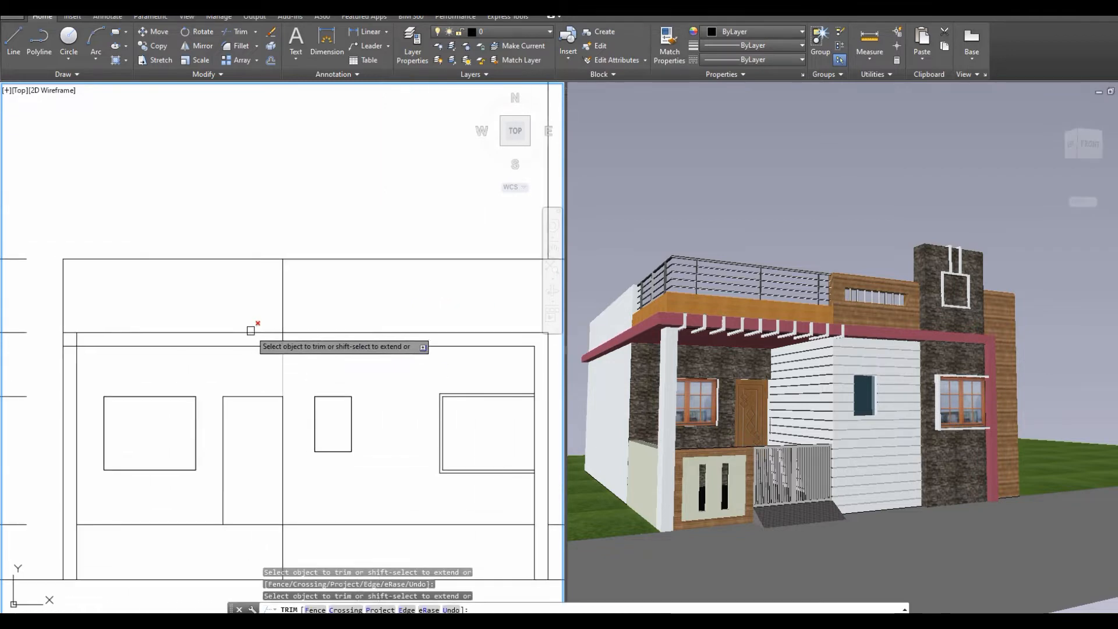
{"action": "left_click", "coordinate": [294, 338]}
{"action": "left_click", "coordinate": [74, 339]}
{"action": "right_click", "coordinate": [137, 293]}
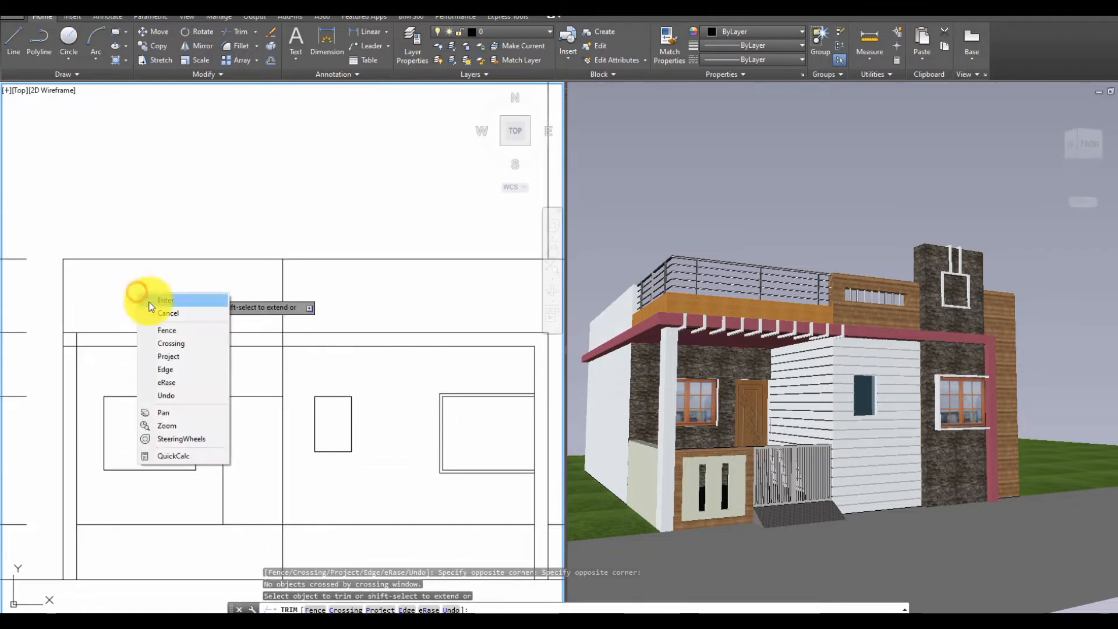
{"action": "left_click", "coordinate": [123, 311]}
{"action": "left_click", "coordinate": [76, 339]}
{"action": "right_click", "coordinate": [141, 280]}
{"action": "left_click", "coordinate": [152, 286]}
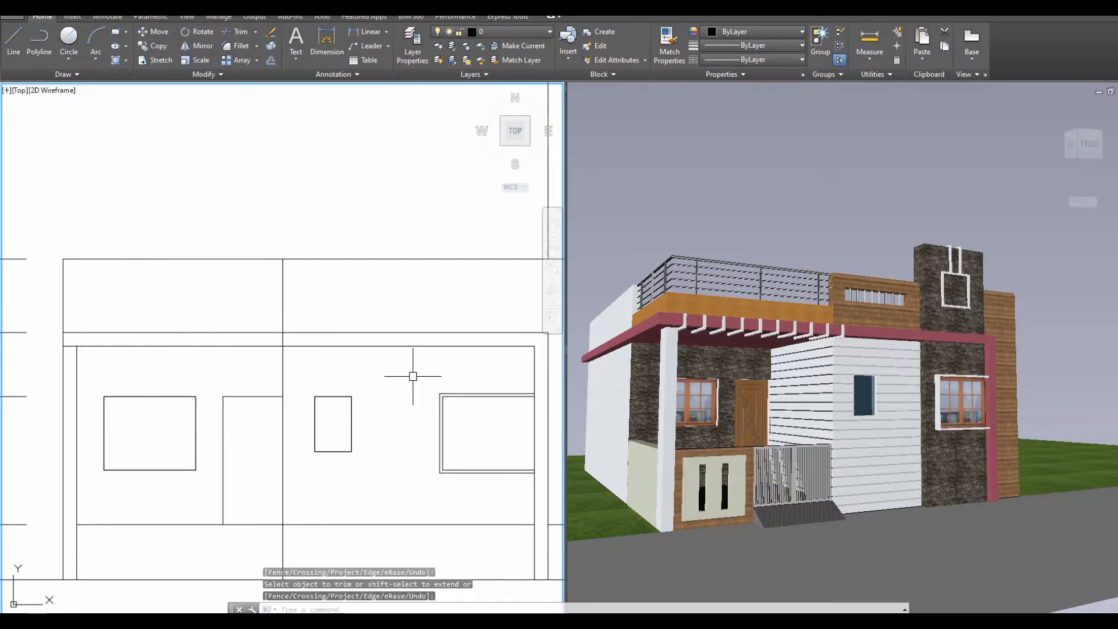
{"action": "middle_click_drag", "start_coordinate": [355, 356], "coordinate": [327, 340]}
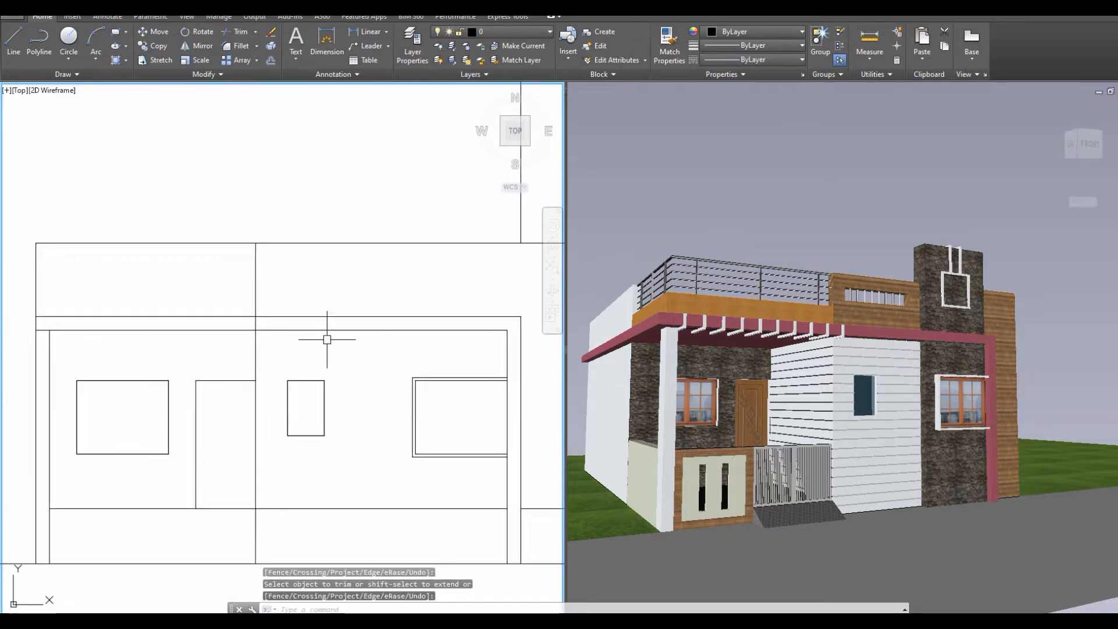
{"action": "right_click", "coordinate": [304, 284]}
{"action": "left_click", "coordinate": [321, 288]}
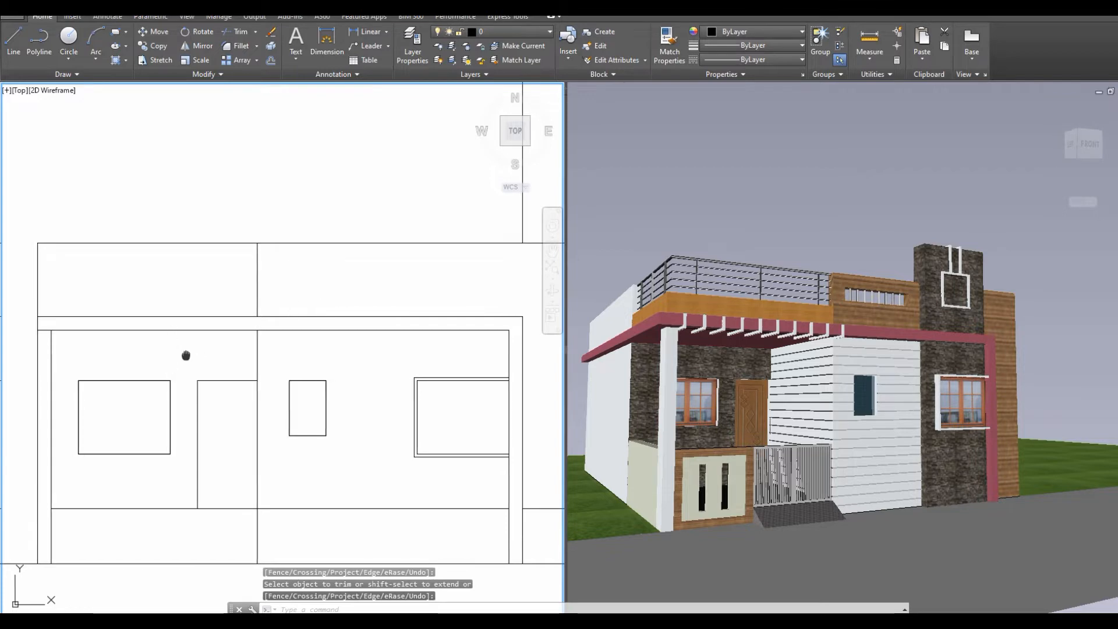
{"action": "middle_click_drag", "start_coordinate": [172, 354], "coordinate": [308, 349]}
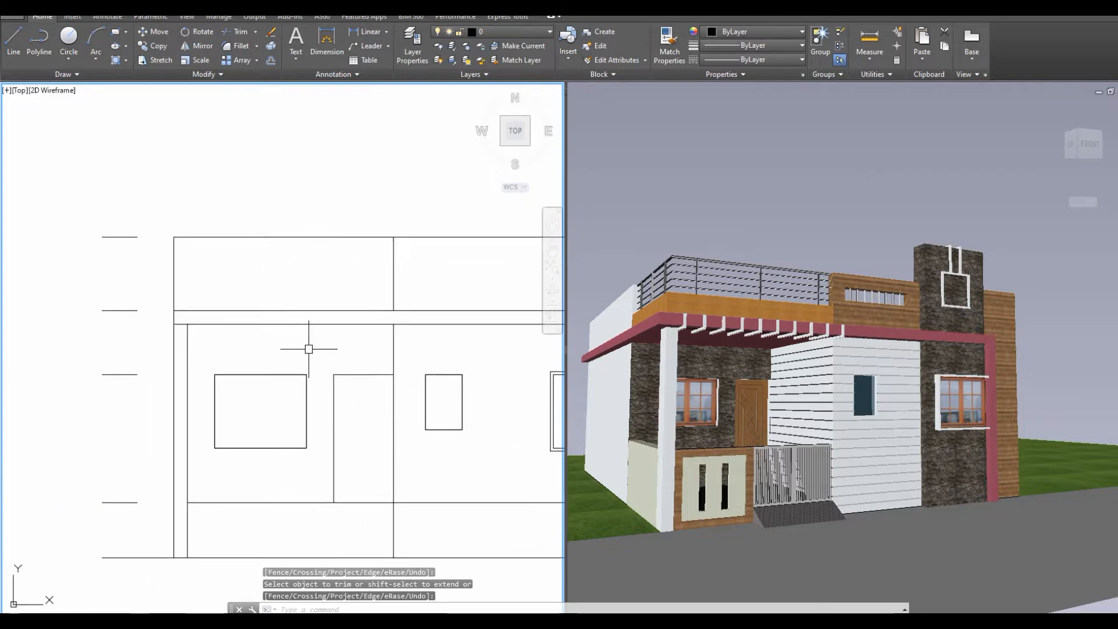
Offset the elevation's left outer wall line 6 inches outward.
{"action": "key", "text": "Escape"}
{"action": "type", "text": "o"}
{"action": "key", "text": "Return"}
{"action": "type", "text": "6"}
{"action": "key", "text": "Return"}
{"action": "left_click", "coordinate": [173, 298]}
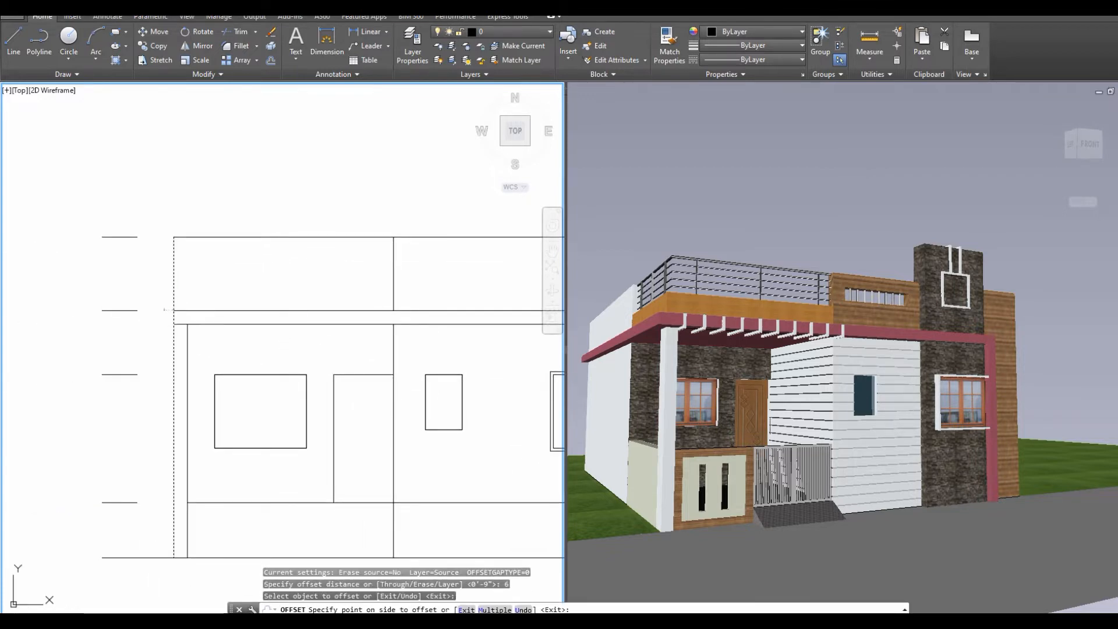
{"action": "left_click", "coordinate": [164, 310]}
{"action": "key", "text": "Escape"}
Extend both horizontal band lines to the new line outside the left wall.
{"action": "scroll", "coordinate": [165, 310], "scroll_direction": "up", "scroll_amount": 4}
{"action": "type", "text": "ex"}
{"action": "key", "text": "Return"}
{"action": "key", "text": "Return"}
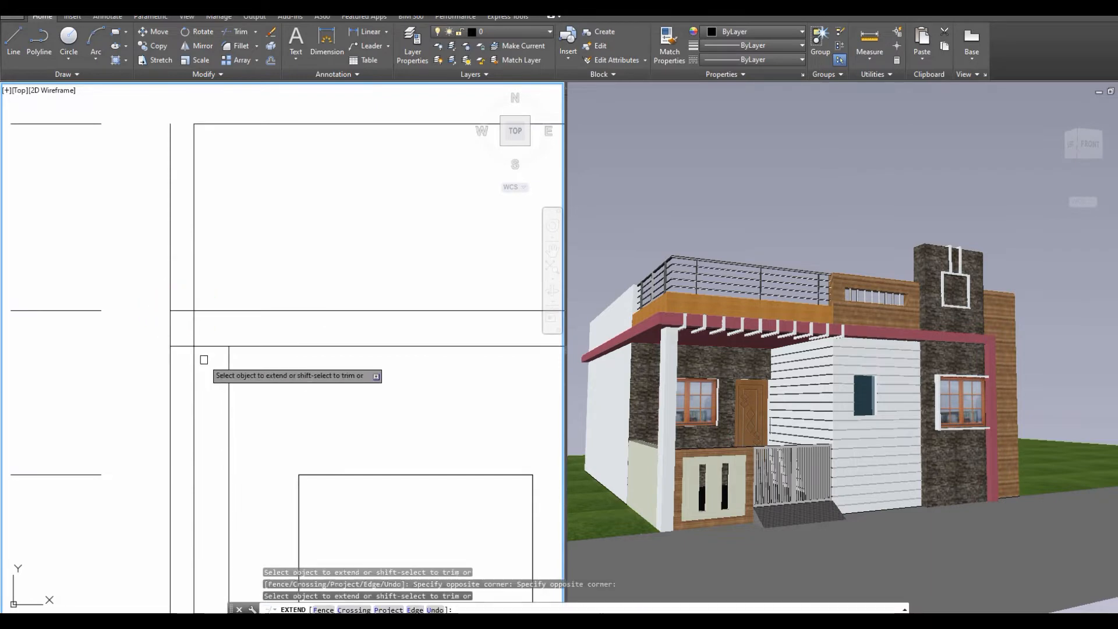
{"action": "left_click", "coordinate": [187, 325]}
Trim the offset line above and below the horizontal band and the wall line inside it, leaving a closed projecting end.
{"action": "type", "text": "tr"}
{"action": "key", "text": "Return"}
{"action": "left_click", "coordinate": [212, 278]}
{"action": "left_click", "coordinate": [193, 325]}
{"action": "key", "text": "Return"}
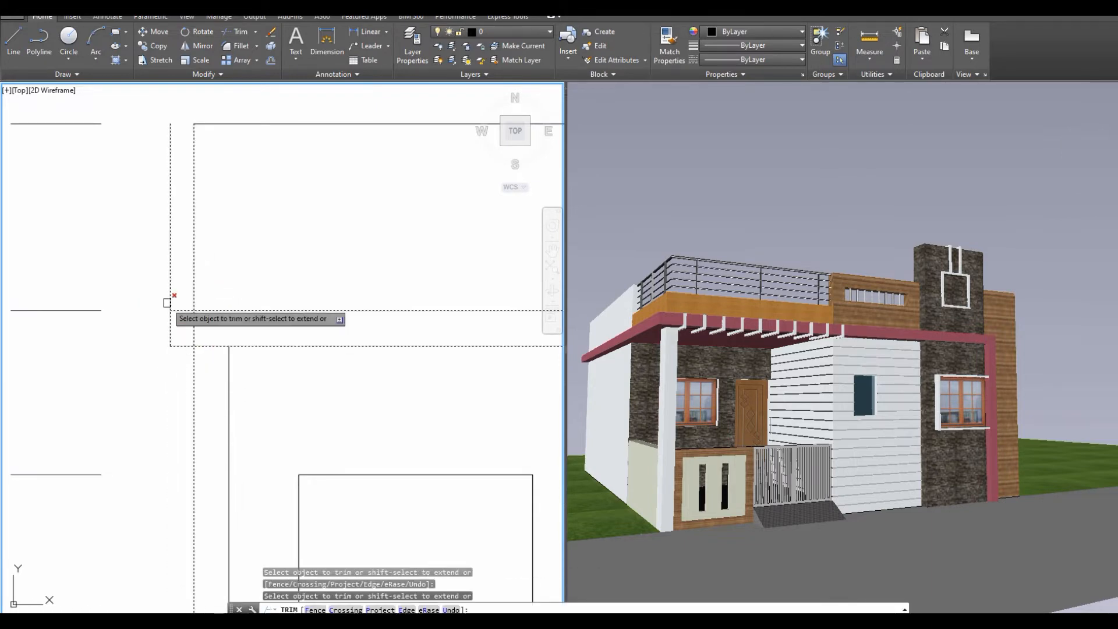
{"action": "left_click", "coordinate": [193, 320]}
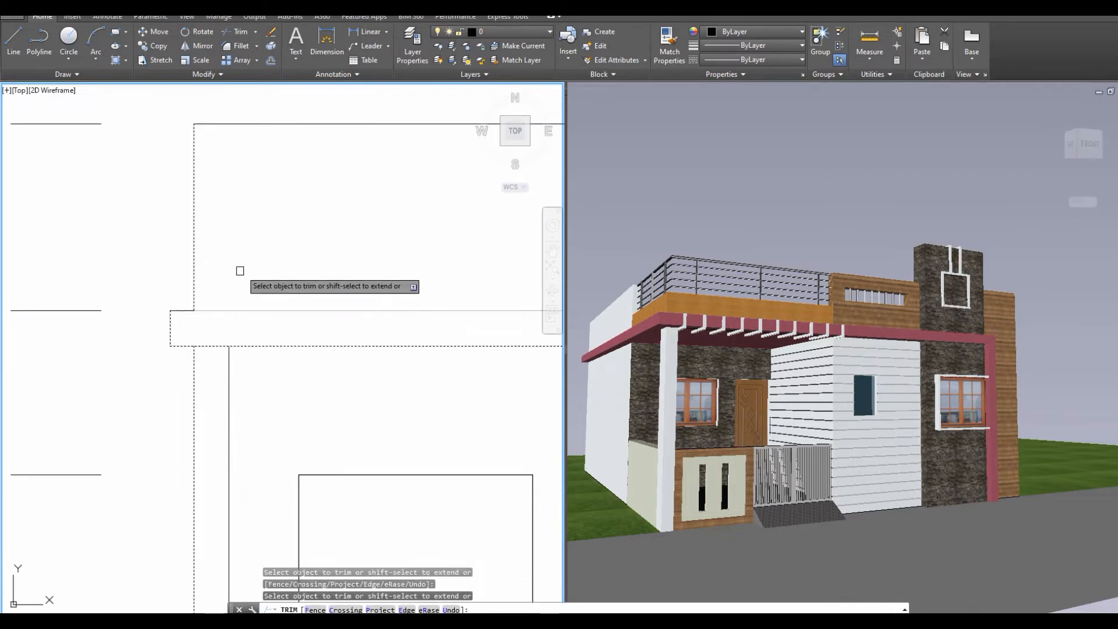
{"action": "right_click", "coordinate": [233, 250]}
{"action": "left_click", "coordinate": [263, 275]}
{"action": "scroll", "coordinate": [166, 299], "scroll_direction": "down", "scroll_amount": 2}
{"action": "scroll", "coordinate": [250, 344], "scroll_direction": "down", "scroll_amount": 3}
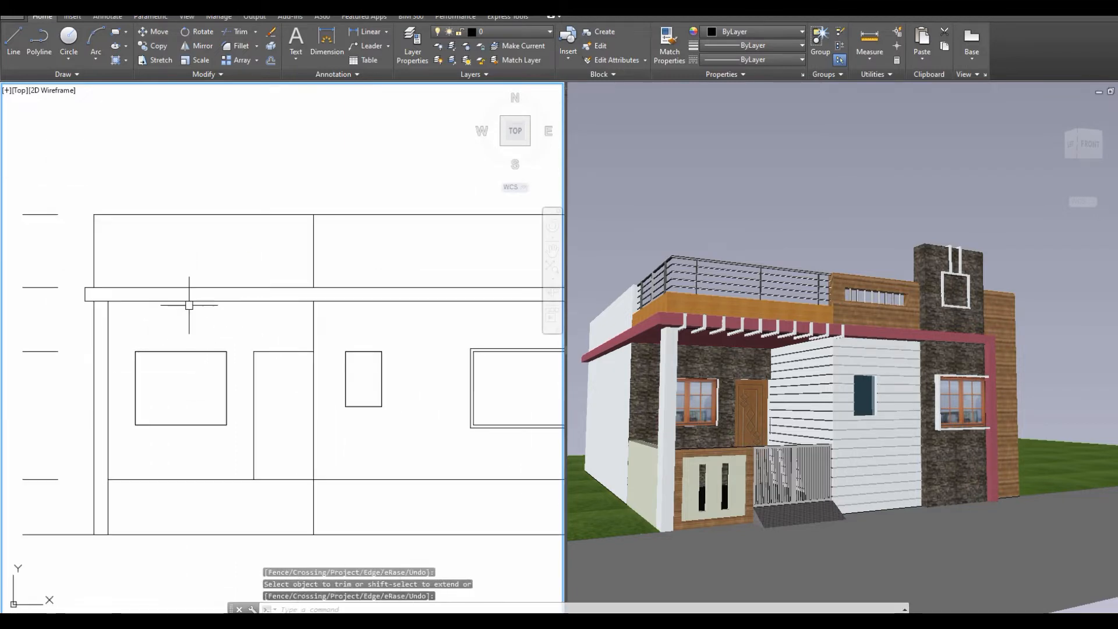
Measure the horizontal distance between the window frame and the stone tower's side edge in the 3D house model.
{"action": "middle_click_drag", "start_coordinate": [358, 371], "coordinate": [288, 381]}
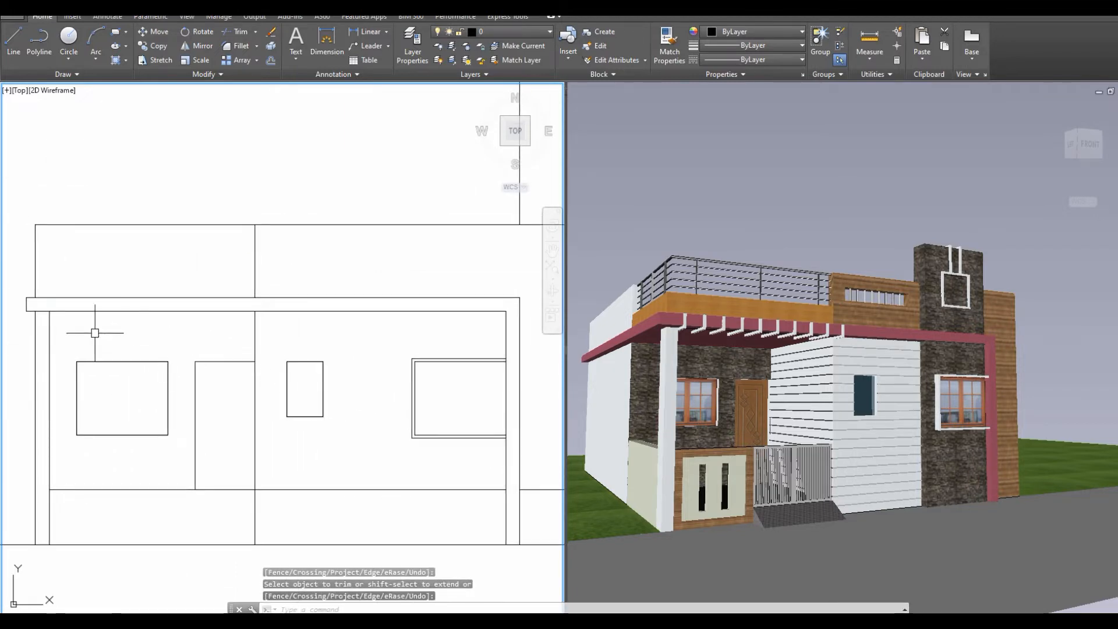
{"action": "middle_click_drag", "start_coordinate": [512, 459], "coordinate": [503, 461]}
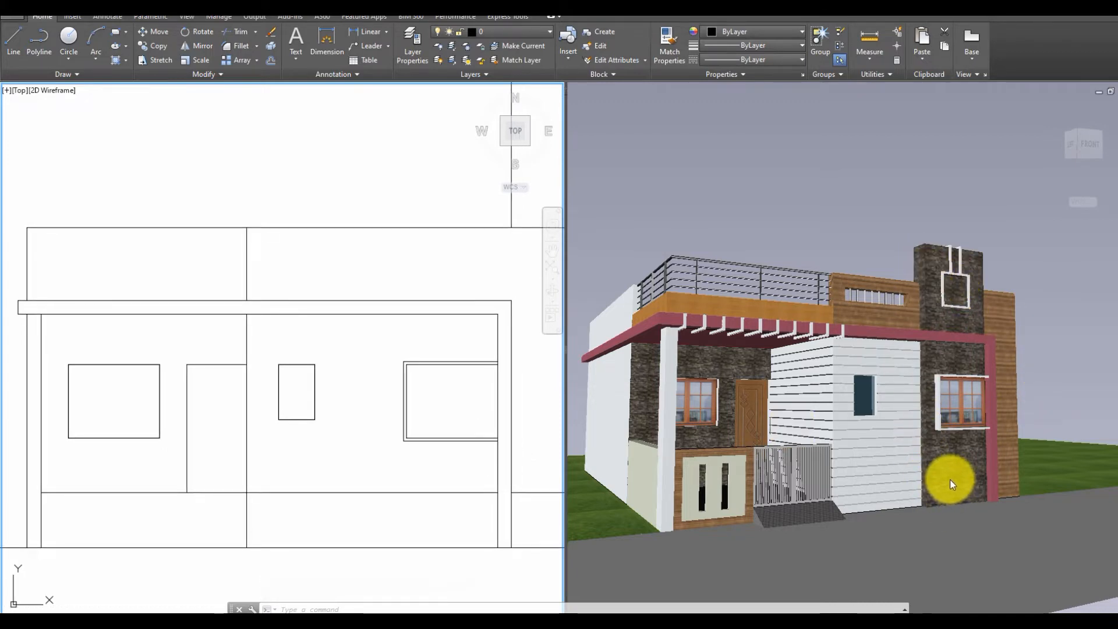
{"action": "left_click", "coordinate": [742, 228]}
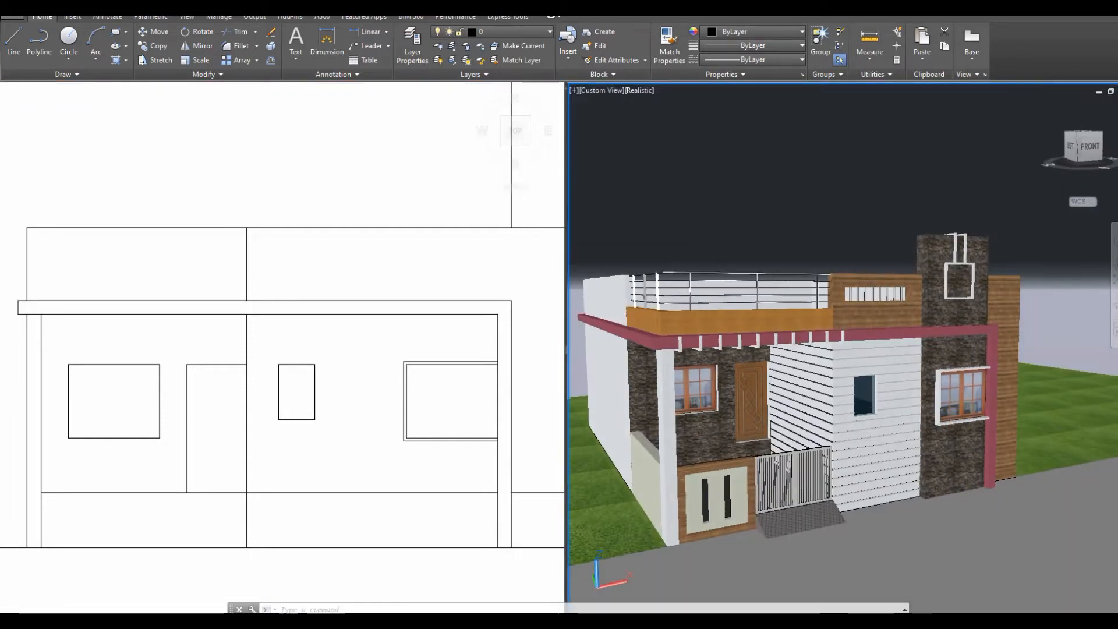
{"action": "scroll", "coordinate": [951, 365], "scroll_direction": "up", "scroll_amount": 5}
{"action": "middle_click_drag", "start_coordinate": [954, 402], "coordinate": [712, 437]}
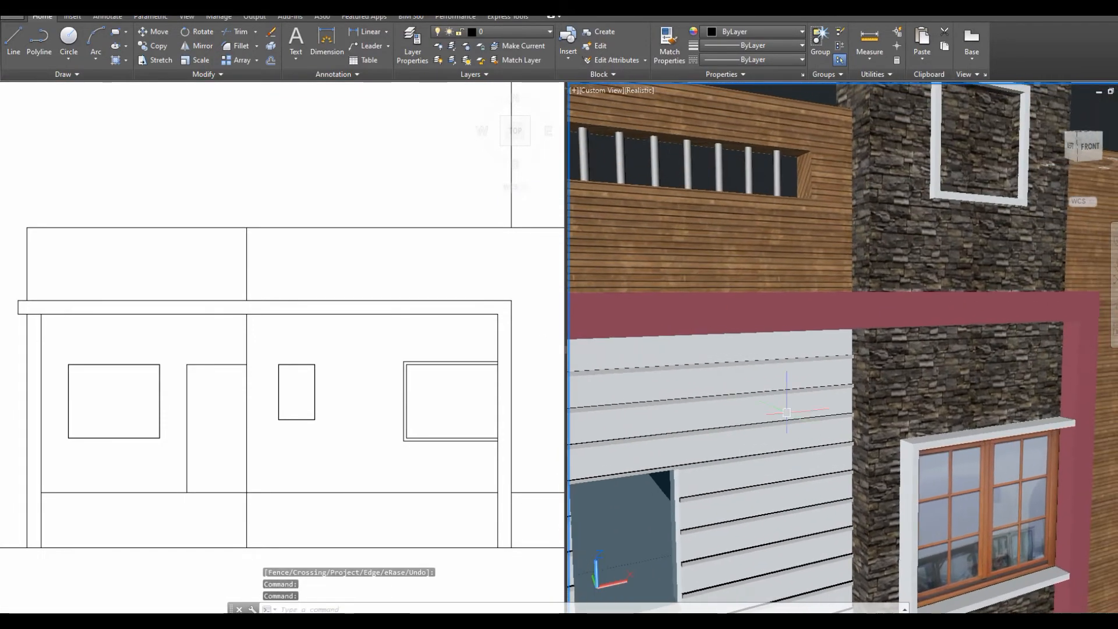
{"action": "type", "text": "di"}
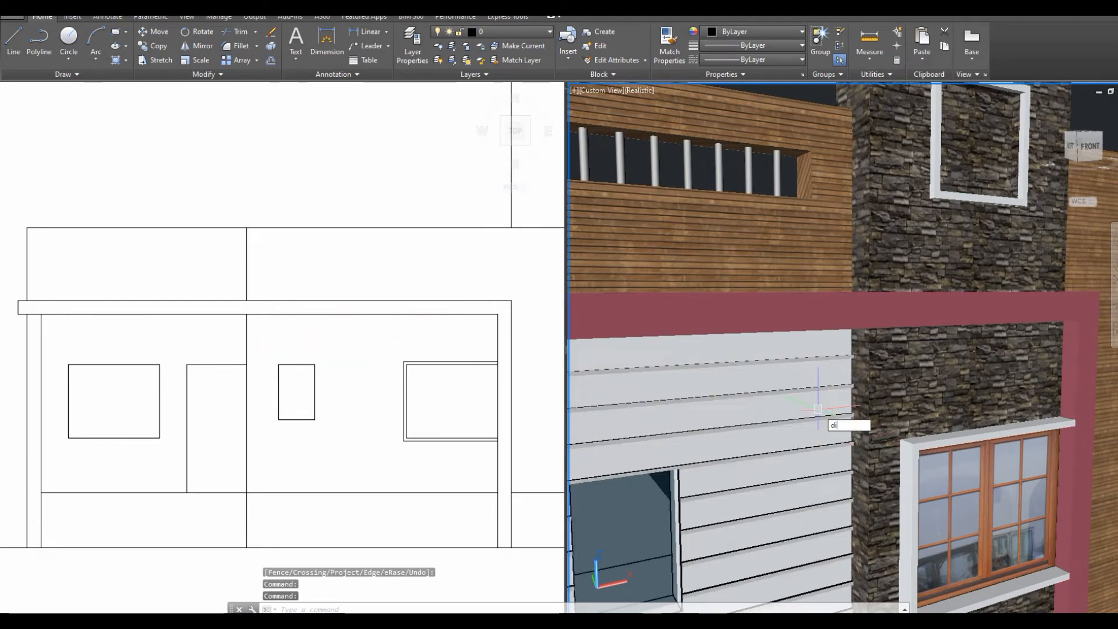
{"action": "type", "text": "st"}
{"action": "key", "text": "Return"}
{"action": "left_click", "coordinate": [868, 444]}
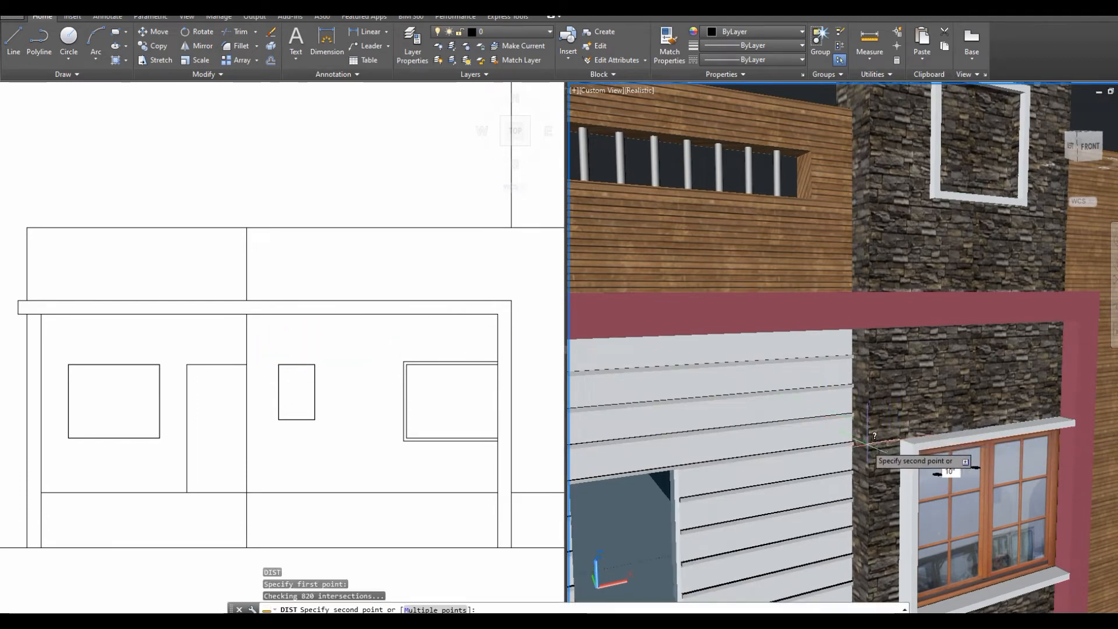
{"action": "left_click", "coordinate": [868, 444]}
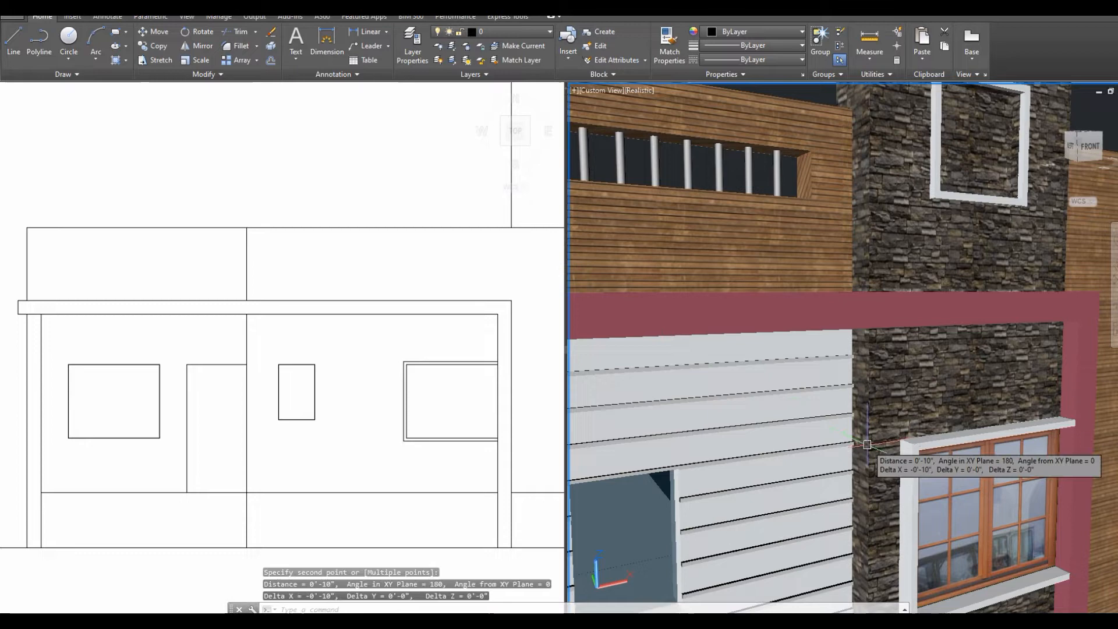
Create a vertical construction line offset 10 inches outward from the outer side edge of the framed window in the elevation.
{"action": "left_click", "coordinate": [335, 397]}
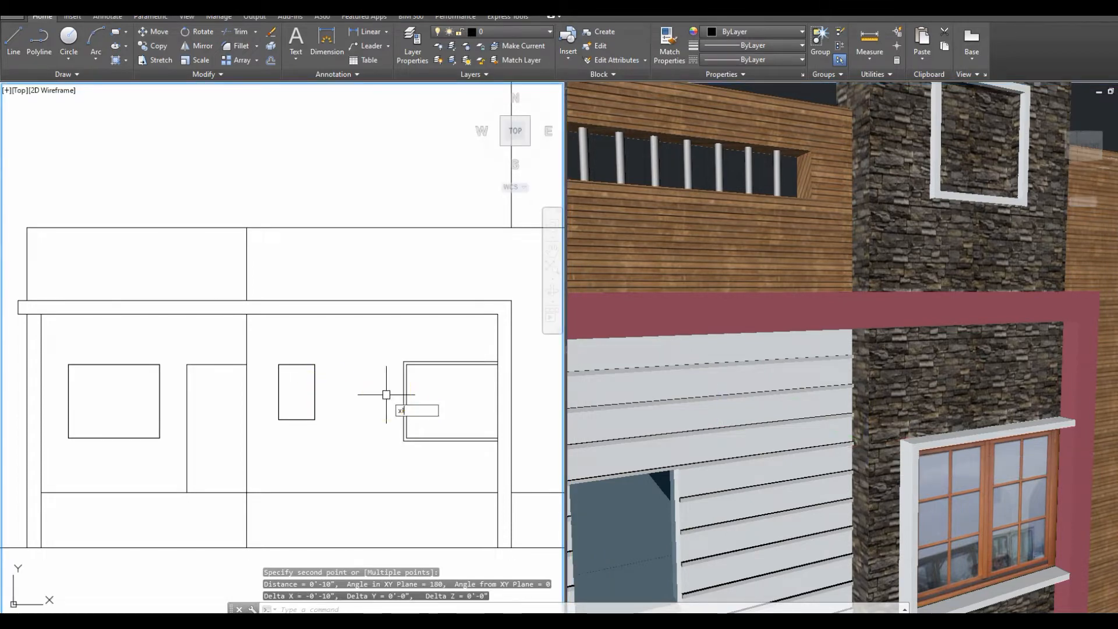
{"action": "key", "text": "Return"}
{"action": "type", "text": "o"}
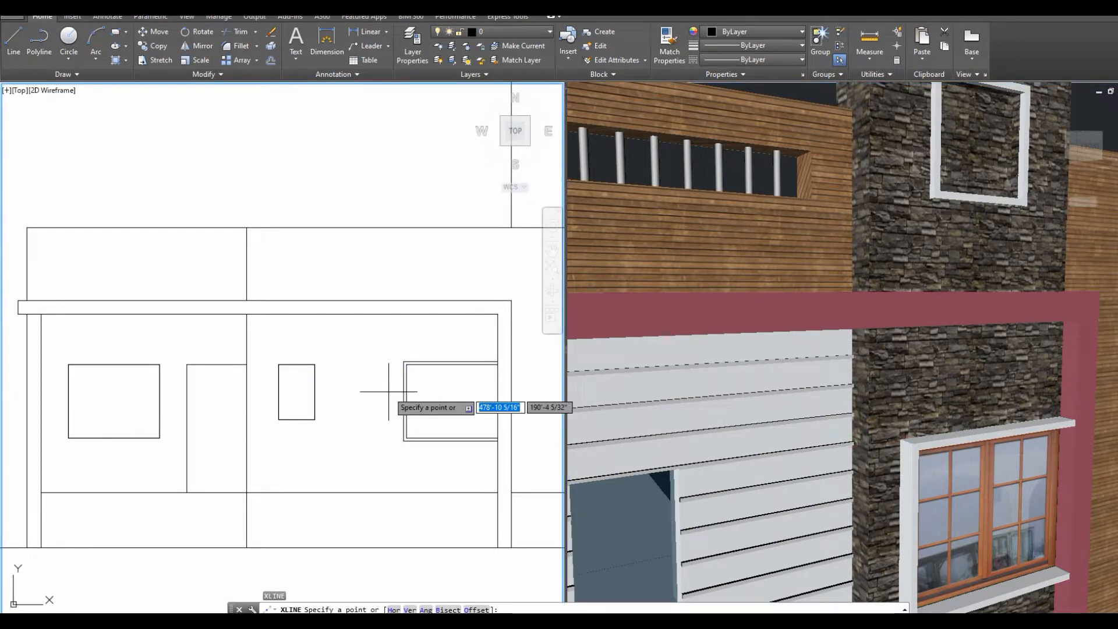
{"action": "key", "text": "Return"}
{"action": "type", "text": "10"}
{"action": "key", "text": "Return"}
{"action": "scroll", "coordinate": [394, 391], "scroll_direction": "up", "scroll_amount": 2}
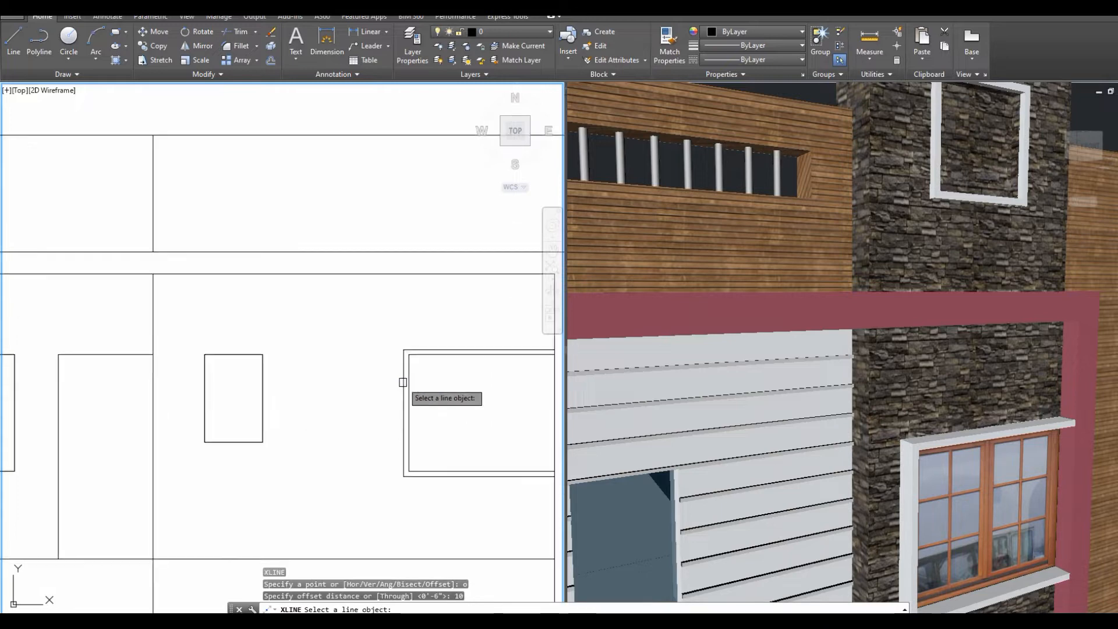
{"action": "left_click", "coordinate": [403, 384]}
{"action": "left_click", "coordinate": [367, 398]}
{"action": "scroll", "coordinate": [420, 349], "scroll_direction": "down", "scroll_amount": 2}
{"action": "key", "text": "Escape"}
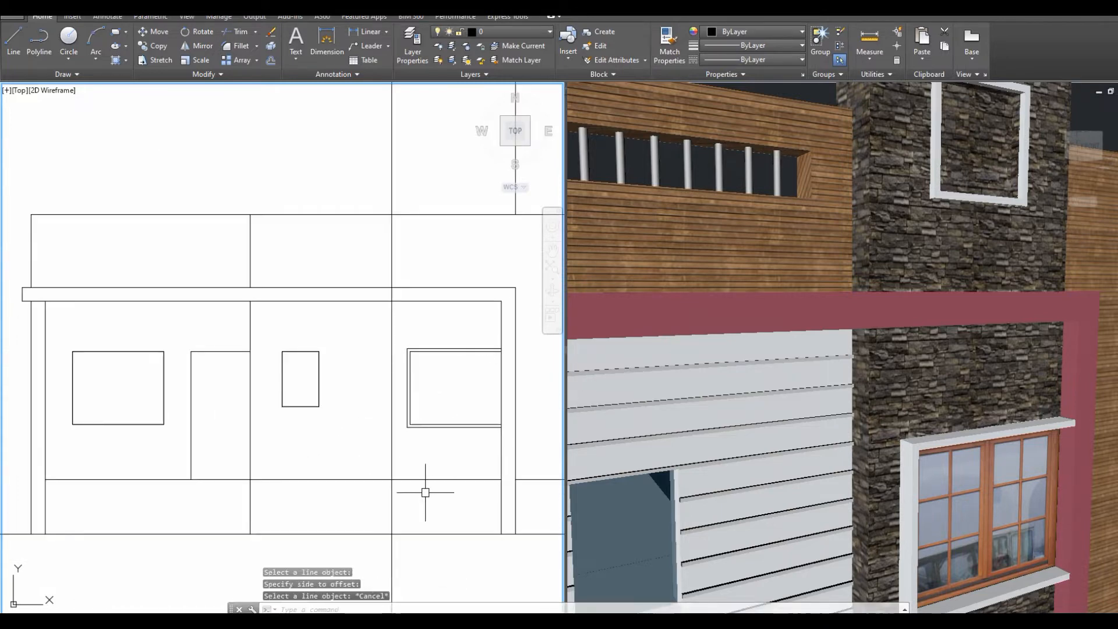
Trim the new vertical construction line below the ground line.
{"action": "type", "text": "tr"}
{"action": "key", "text": "Return"}
{"action": "left_click", "coordinate": [410, 534]}
{"action": "key", "text": "Return"}
{"action": "left_click", "coordinate": [390, 552]}
{"action": "scroll", "coordinate": [379, 518], "scroll_direction": "down", "scroll_amount": 4}
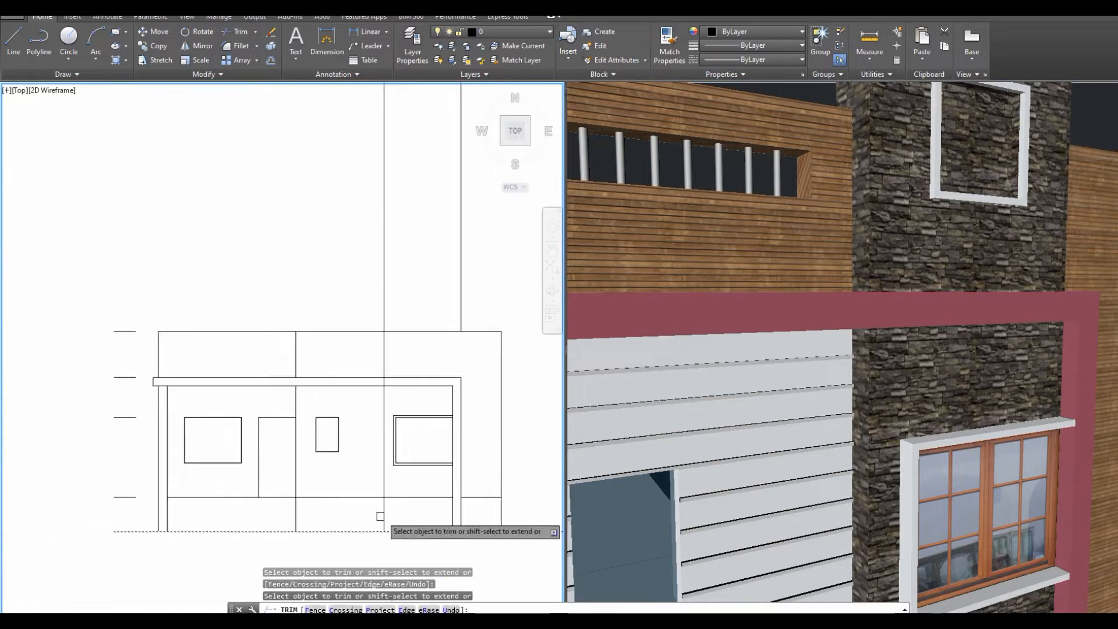
{"action": "key", "text": "Escape"}
Measure the stone tower's height above the wooden parapet in the 3D house model.
{"action": "left_click", "coordinate": [918, 386]}
{"action": "scroll", "coordinate": [844, 355], "scroll_direction": "down", "scroll_amount": 6}
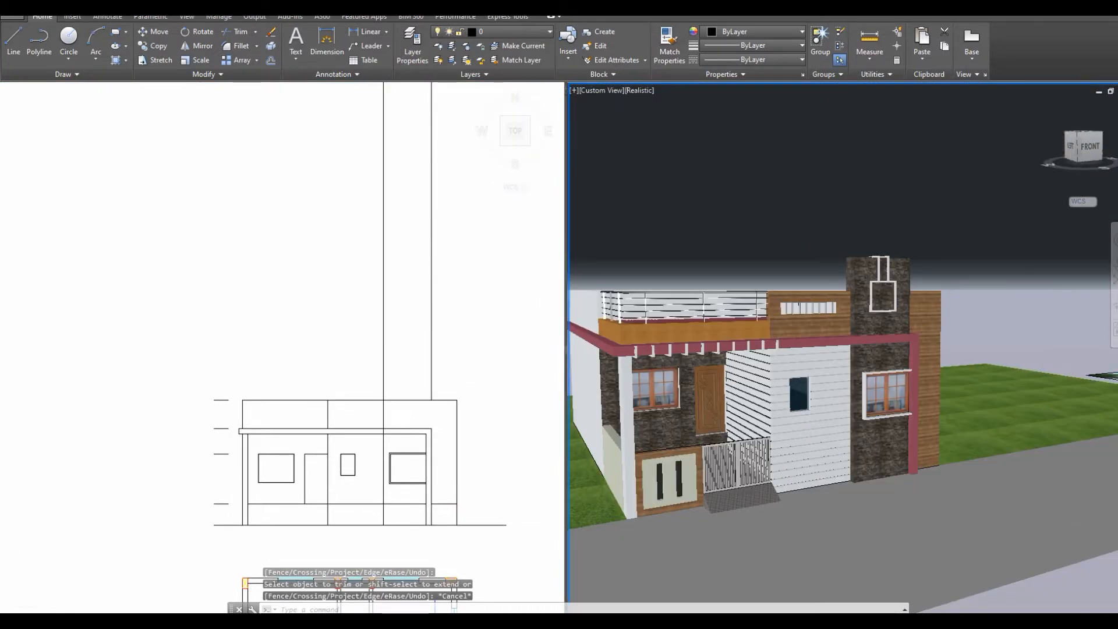
{"action": "middle_click_drag", "start_coordinate": [830, 337], "coordinate": [806, 302]}
{"action": "right_click", "coordinate": [806, 302]}
{"action": "left_click", "coordinate": [822, 313]}
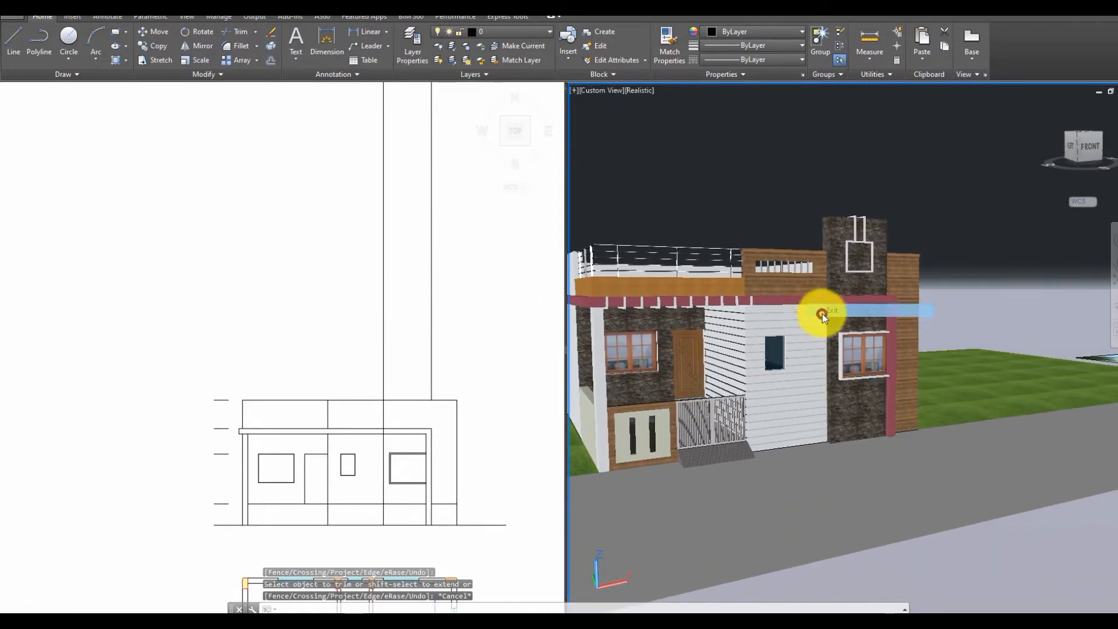
{"action": "scroll", "coordinate": [829, 331], "scroll_direction": "up", "scroll_amount": 8}
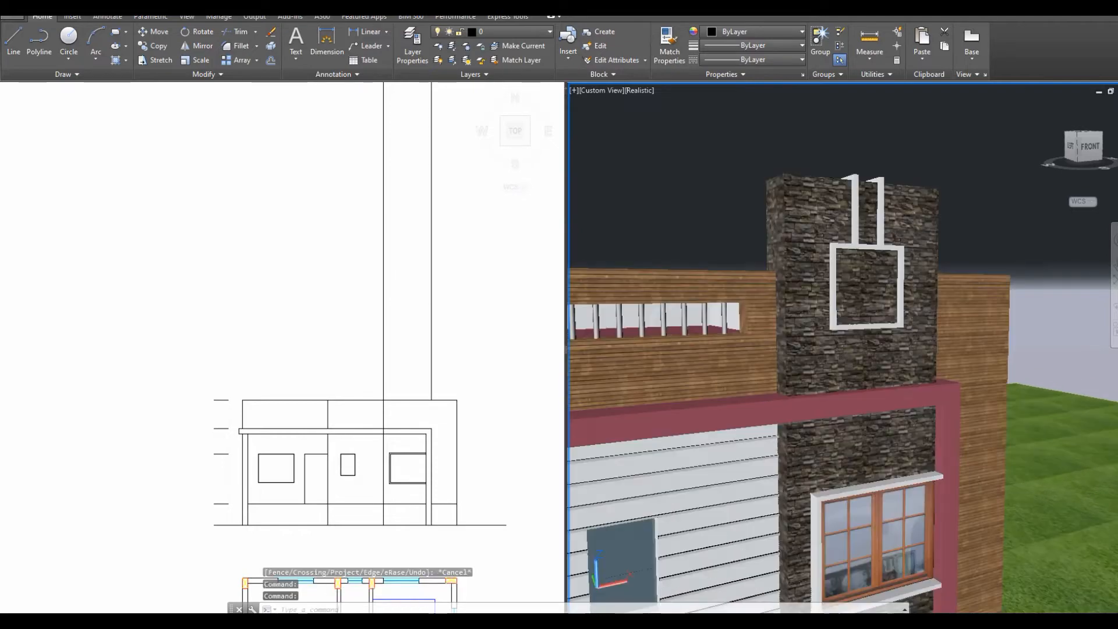
{"action": "scroll", "coordinate": [830, 331], "scroll_direction": "down", "scroll_amount": 8}
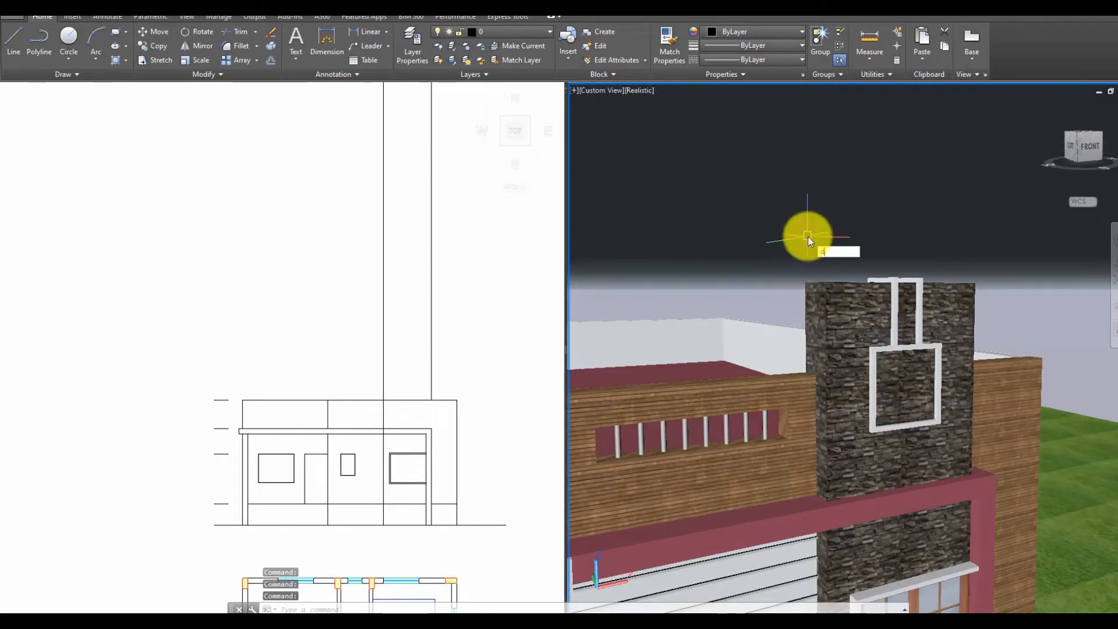
{"action": "type", "text": "i"}
{"action": "key", "text": "Return"}
{"action": "left_click", "coordinate": [815, 373]}
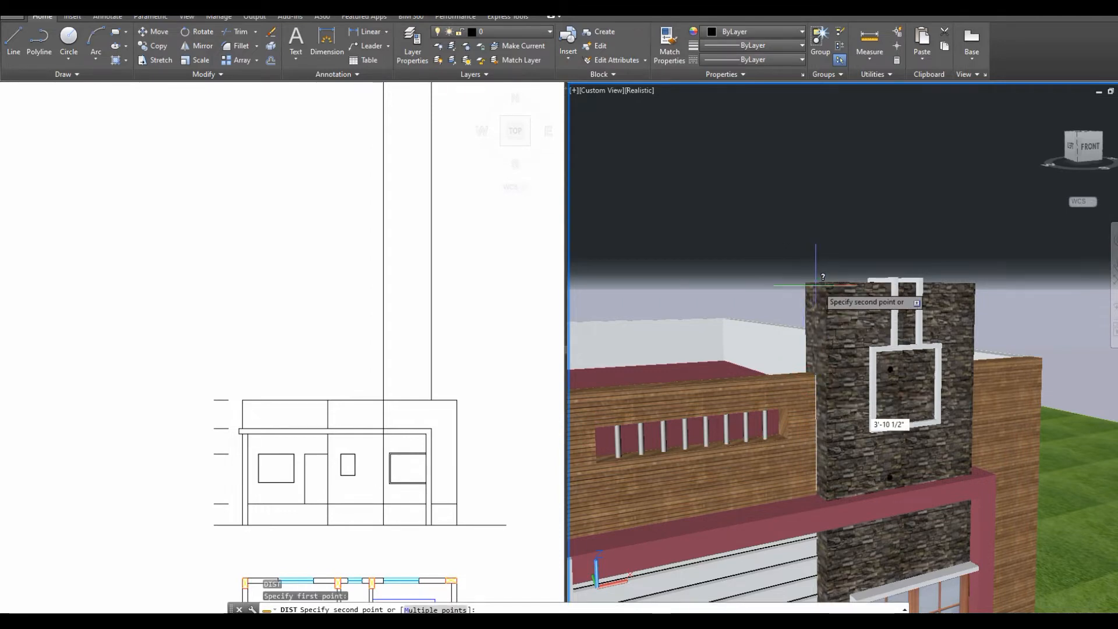
{"action": "scroll", "coordinate": [817, 284], "scroll_direction": "up", "scroll_amount": 5}
{"action": "scroll", "coordinate": [817, 286], "scroll_direction": "down", "scroll_amount": 1}
{"action": "middle_click_drag", "start_coordinate": [816, 300], "coordinate": [851, 369]}
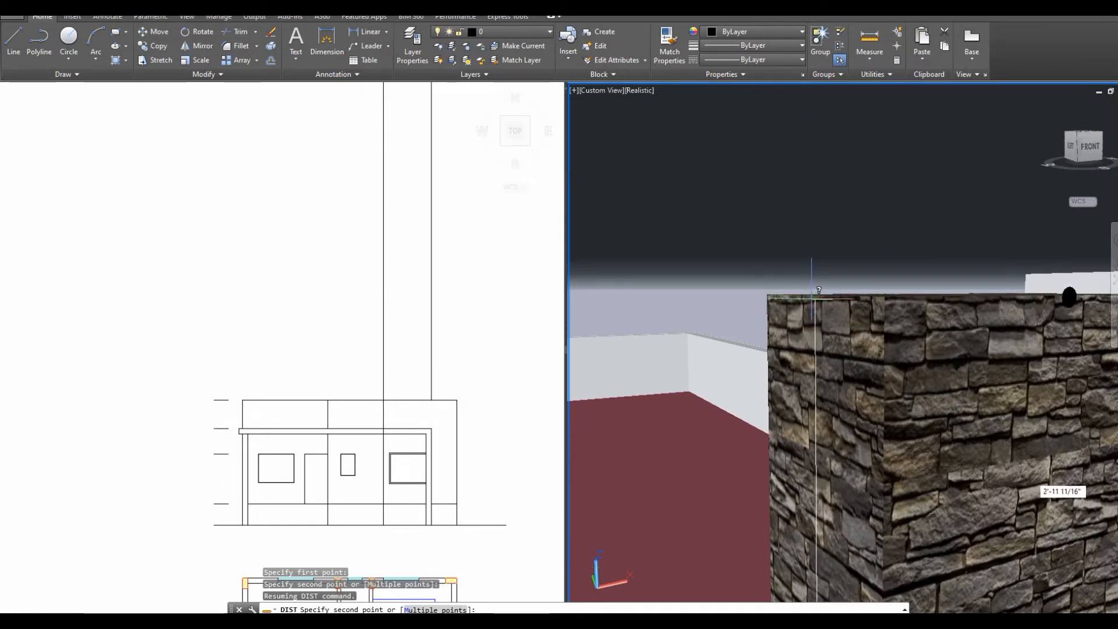
{"action": "left_click", "coordinate": [813, 297]}
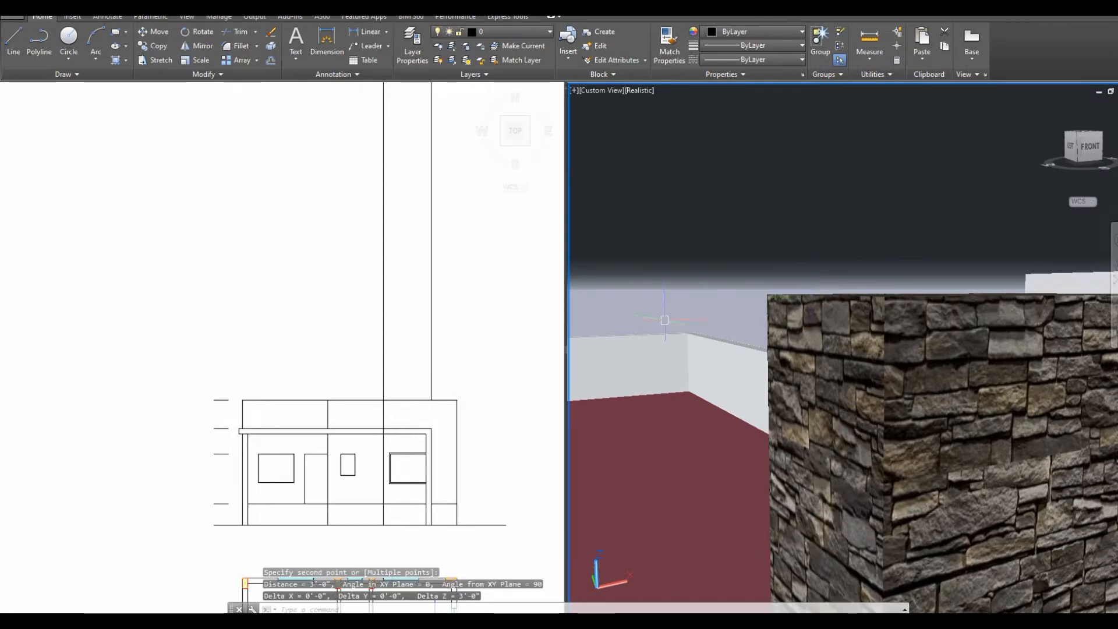
Offset the elevation's parapet top line 3 feet upward for the tower top.
{"action": "left_click", "coordinate": [406, 366]}
{"action": "type", "text": "o"}
{"action": "key", "text": "Return"}
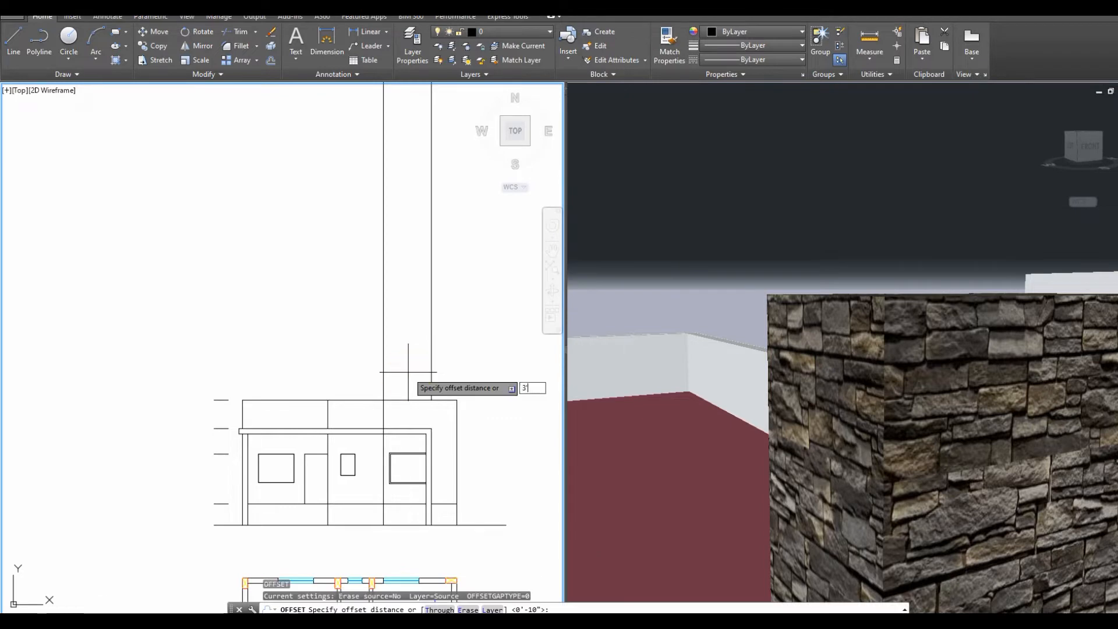
{"action": "type", "text": "3'"}
{"action": "key", "text": "Return"}
{"action": "left_click", "coordinate": [407, 399]}
{"action": "left_click", "coordinate": [401, 356]}
{"action": "scroll", "coordinate": [393, 400], "scroll_direction": "up", "scroll_amount": 2}
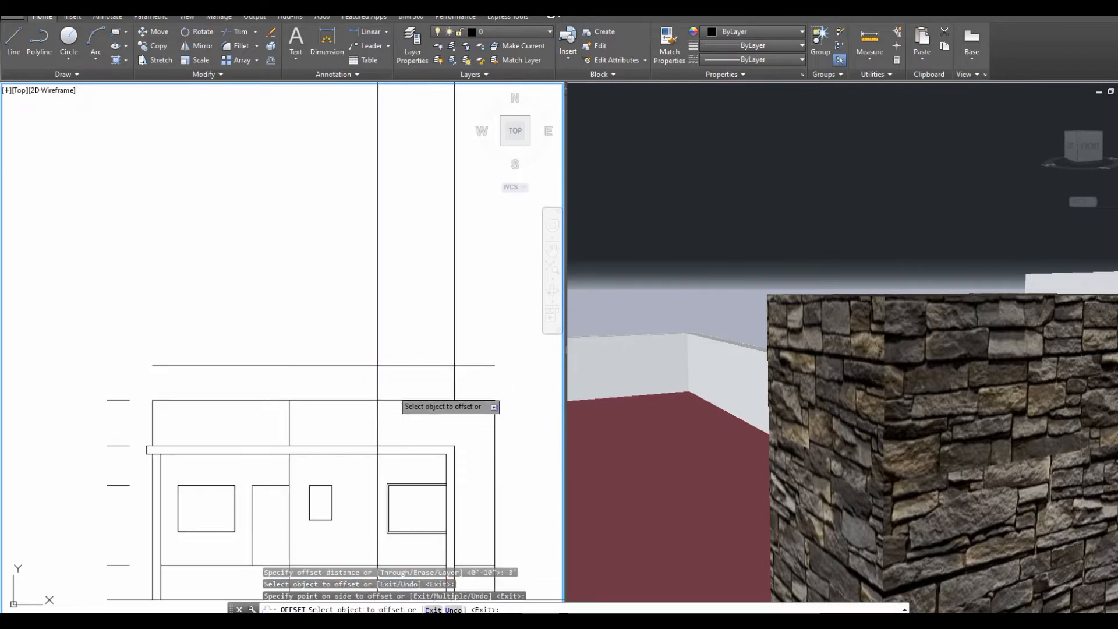
{"action": "key", "text": "Escape"}
Fillet the vertical construction line with the tower top line to form the tower's upper-left corner.
{"action": "type", "text": "f"}
{"action": "key", "text": "Return"}
{"action": "left_click", "coordinate": [377, 382]}
{"action": "left_click", "coordinate": [393, 365]}
{"action": "key", "text": "Return"}
{"action": "scroll", "coordinate": [431, 336], "scroll_direction": "down", "scroll_amount": 2}
{"action": "key", "text": "Escape"}
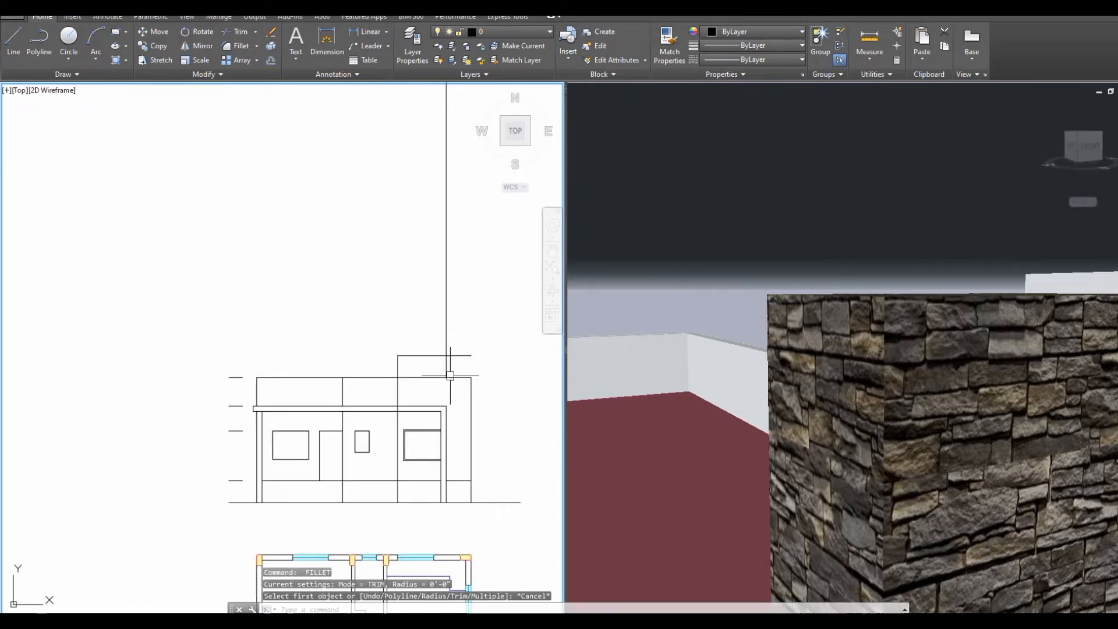
{"action": "scroll", "coordinate": [441, 407], "scroll_direction": "up", "scroll_amount": 2}
{"action": "type", "text": "ex"}
{"action": "scroll", "coordinate": [443, 407], "scroll_direction": "up", "scroll_amount": 2}
{"action": "key", "text": "Return"}
{"action": "left_click", "coordinate": [444, 402]}
{"action": "key", "text": "Return"}
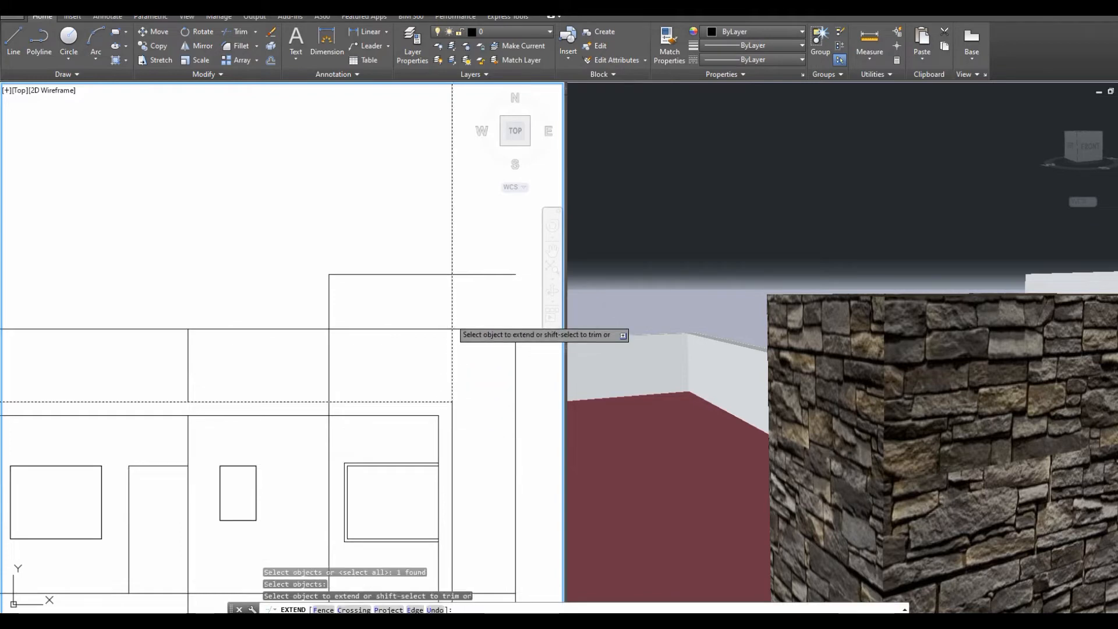
{"action": "key", "text": "Escape"}
Fillet the tower top line with the right vertical line to form the tower's upper-right corner.
{"action": "type", "text": "f"}
{"action": "key", "text": "Return"}
{"action": "left_click", "coordinate": [452, 293]}
{"action": "left_click", "coordinate": [454, 293]}
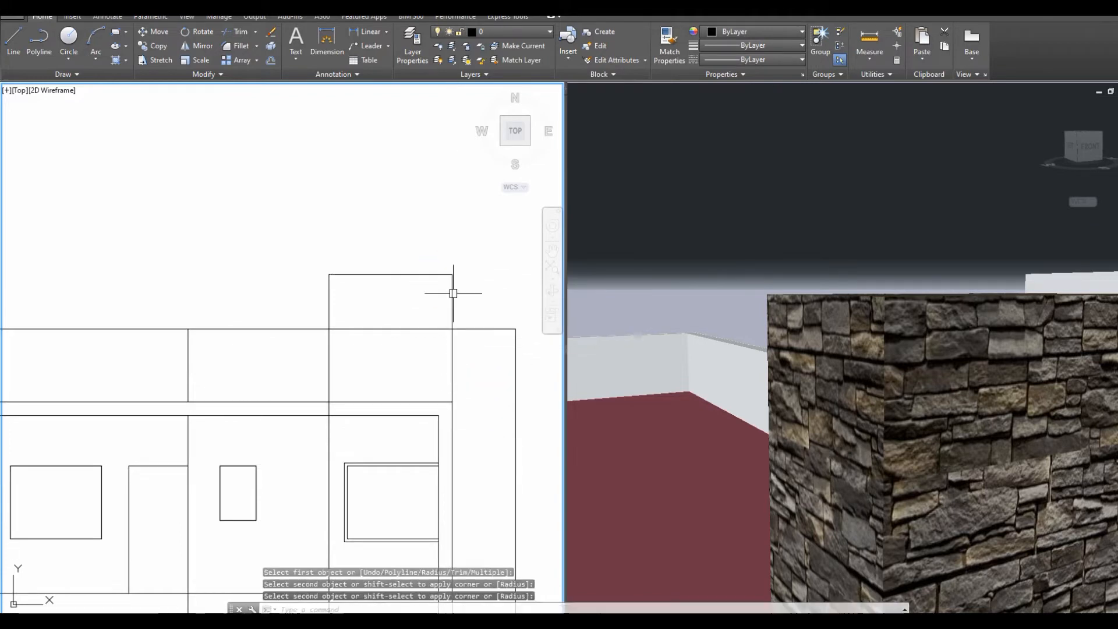
Trim the parapet line inside the tower and the tower's left edge where it crosses the horizontal band.
{"action": "type", "text": "tr"}
{"action": "key", "text": "Return"}
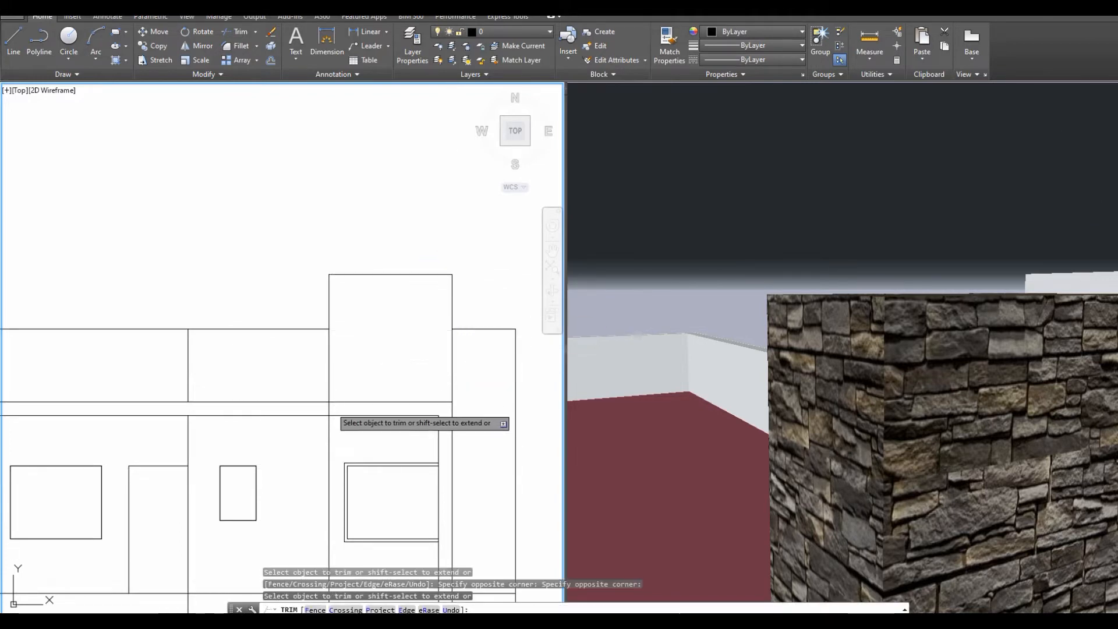
{"action": "scroll", "coordinate": [328, 412], "scroll_direction": "up", "scroll_amount": 2}
{"action": "scroll", "coordinate": [328, 412], "scroll_direction": "down", "scroll_amount": 3}
{"action": "left_click", "coordinate": [375, 219]}
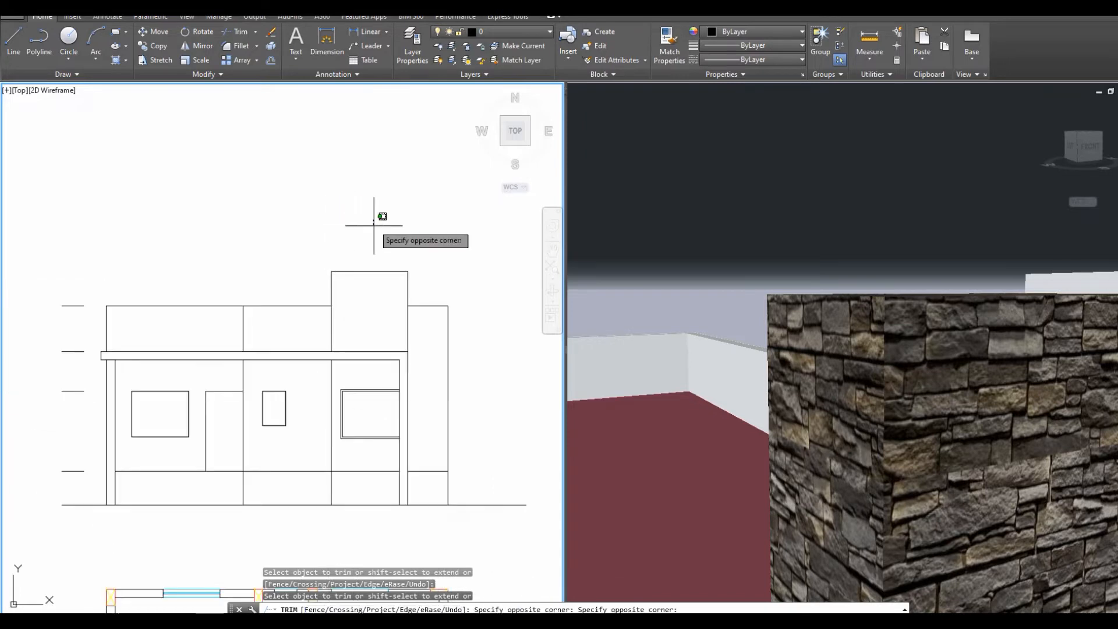
{"action": "left_click", "coordinate": [460, 360]}
{"action": "key", "text": "Escape"}
Examine how the red horizontal band meets the stone tower in the 3D model and compare it with the elevation.
{"action": "scroll", "coordinate": [296, 307], "scroll_direction": "up", "scroll_amount": 2}
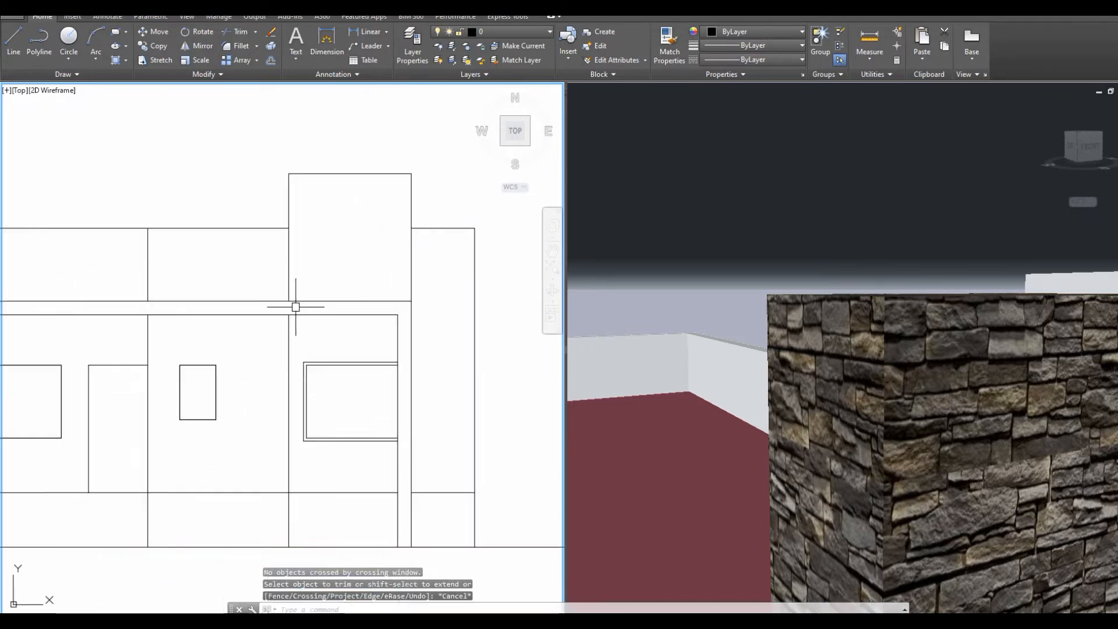
{"action": "middle_click_drag", "start_coordinate": [352, 314], "coordinate": [364, 311]}
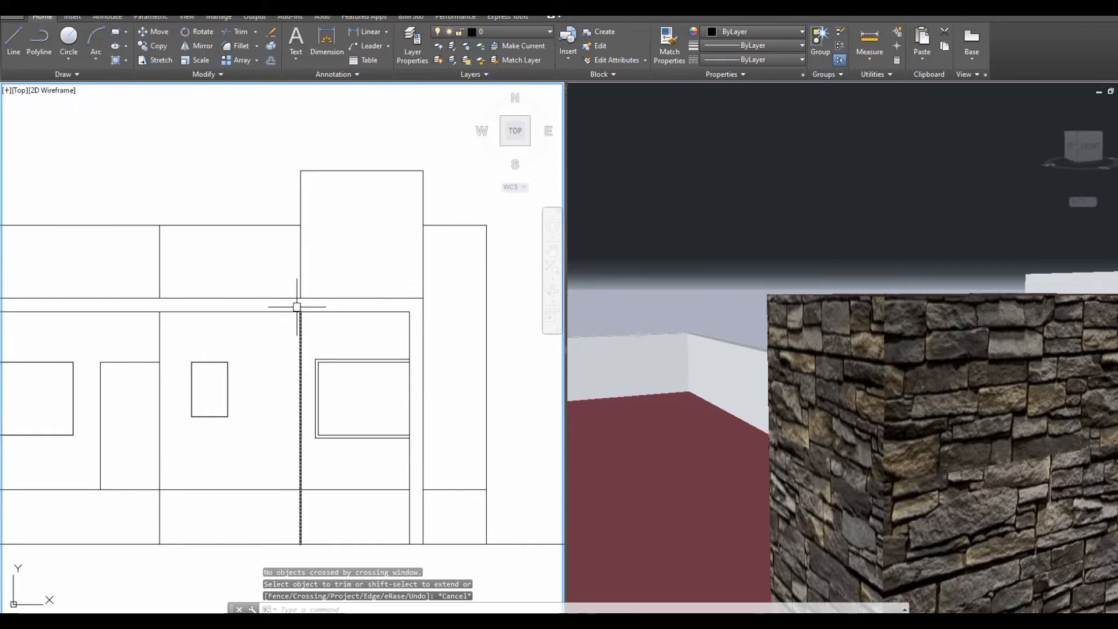
{"action": "left_click", "coordinate": [820, 324]}
{"action": "scroll", "coordinate": [836, 407], "scroll_direction": "down", "scroll_amount": 5}
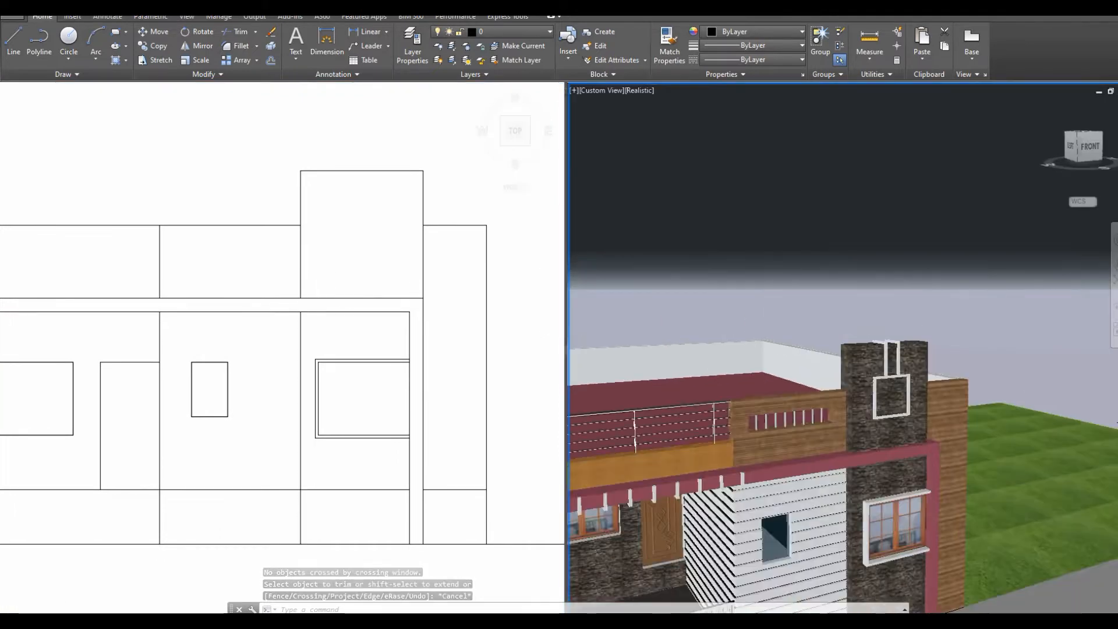
{"action": "scroll", "coordinate": [836, 407], "scroll_direction": "up", "scroll_amount": 8}
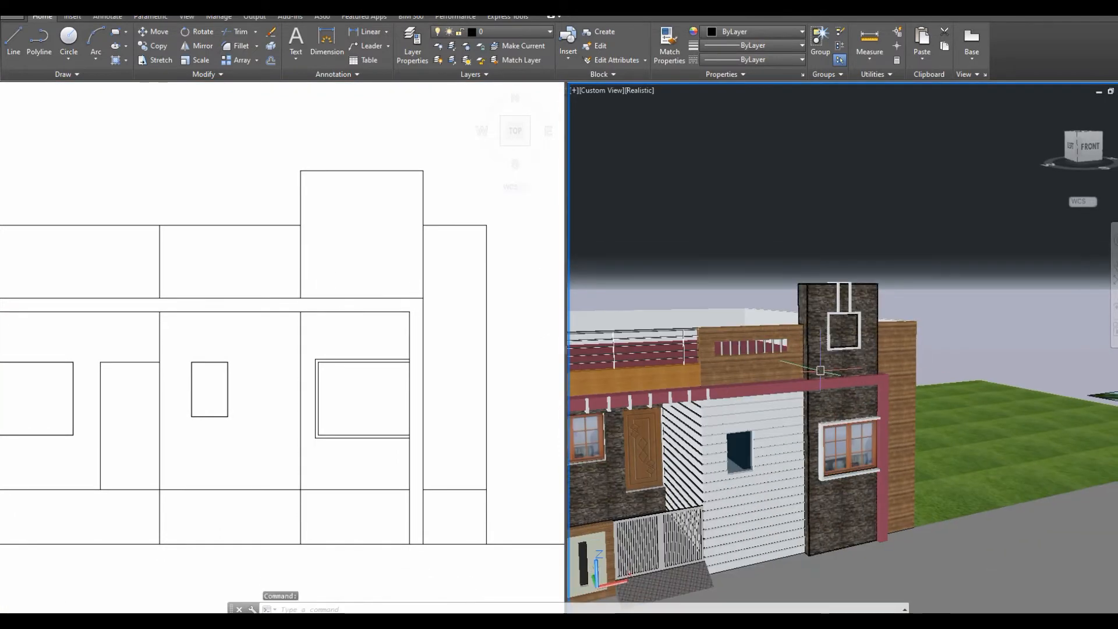
{"action": "middle_click_drag", "start_coordinate": [749, 466], "coordinate": [789, 349]}
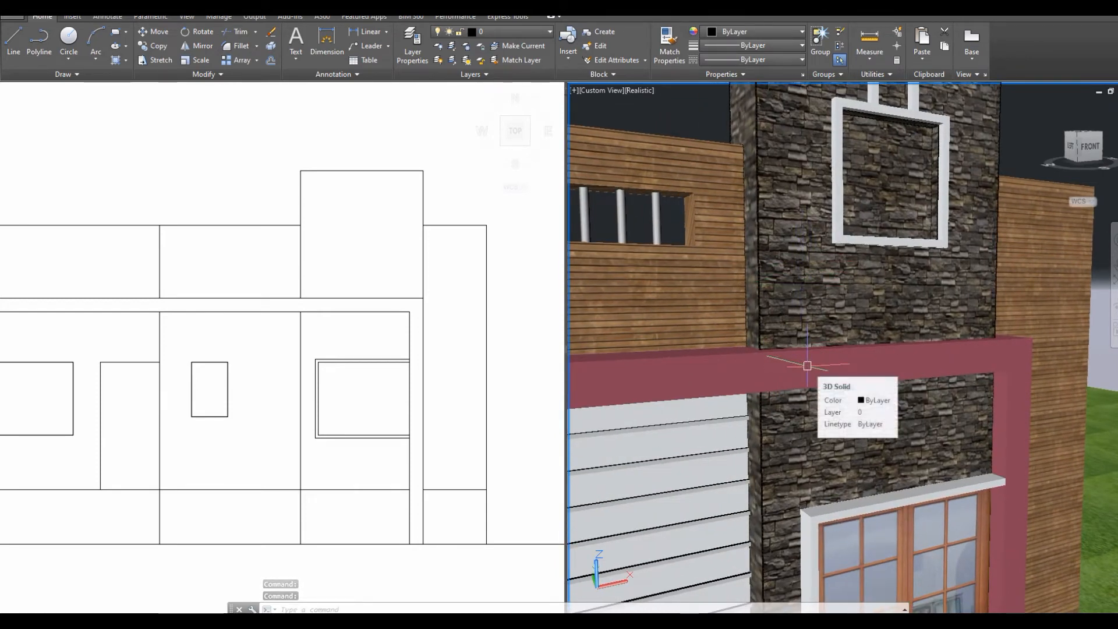
{"action": "left_click", "coordinate": [303, 306]}
{"action": "scroll", "coordinate": [297, 306], "scroll_direction": "up", "scroll_amount": 4}
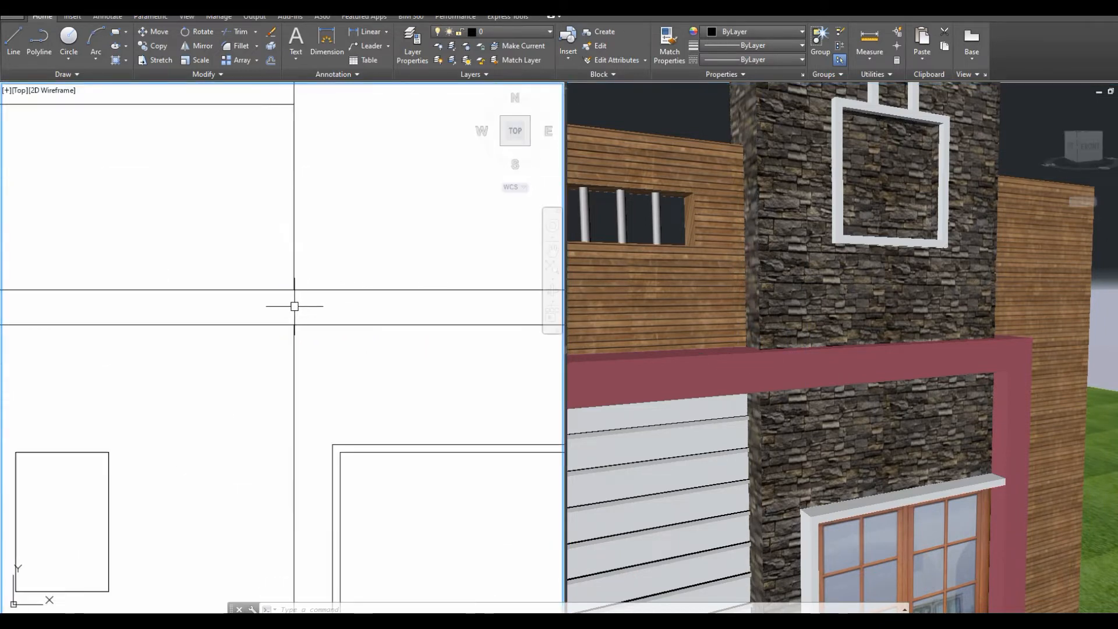
{"action": "scroll", "coordinate": [305, 306], "scroll_direction": "down", "scroll_amount": 2}
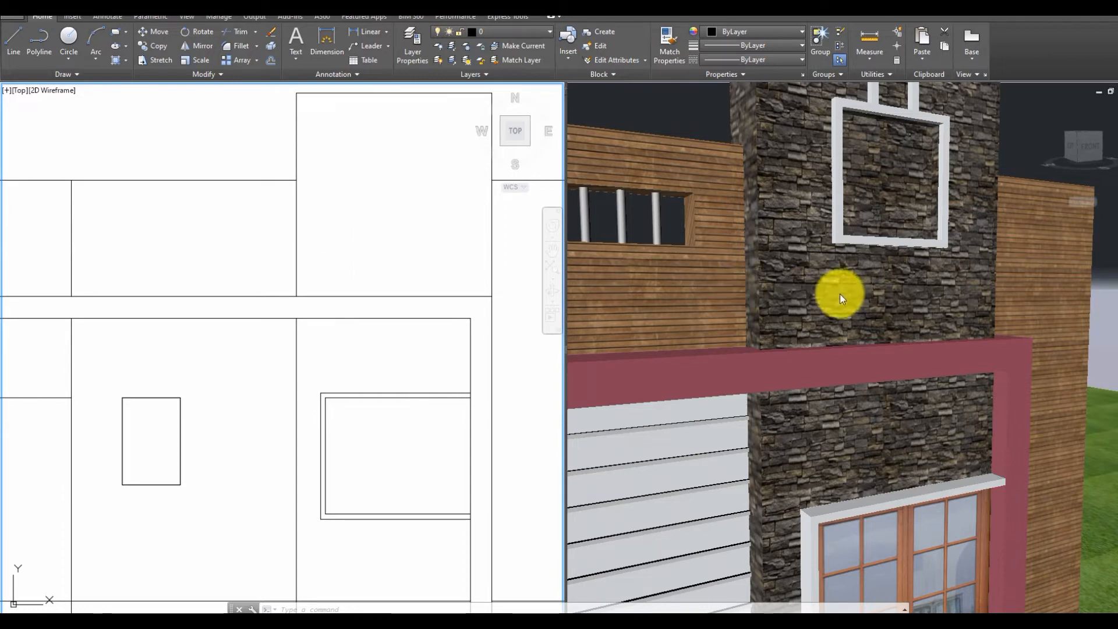
Join the upper and lower segments of the tower's left edge into one line across the horizontal band.
{"action": "type", "text": "j"}
{"action": "key", "text": "Return"}
{"action": "left_click", "coordinate": [296, 285]}
{"action": "left_click", "coordinate": [300, 343]}
{"action": "left_click", "coordinate": [301, 342]}
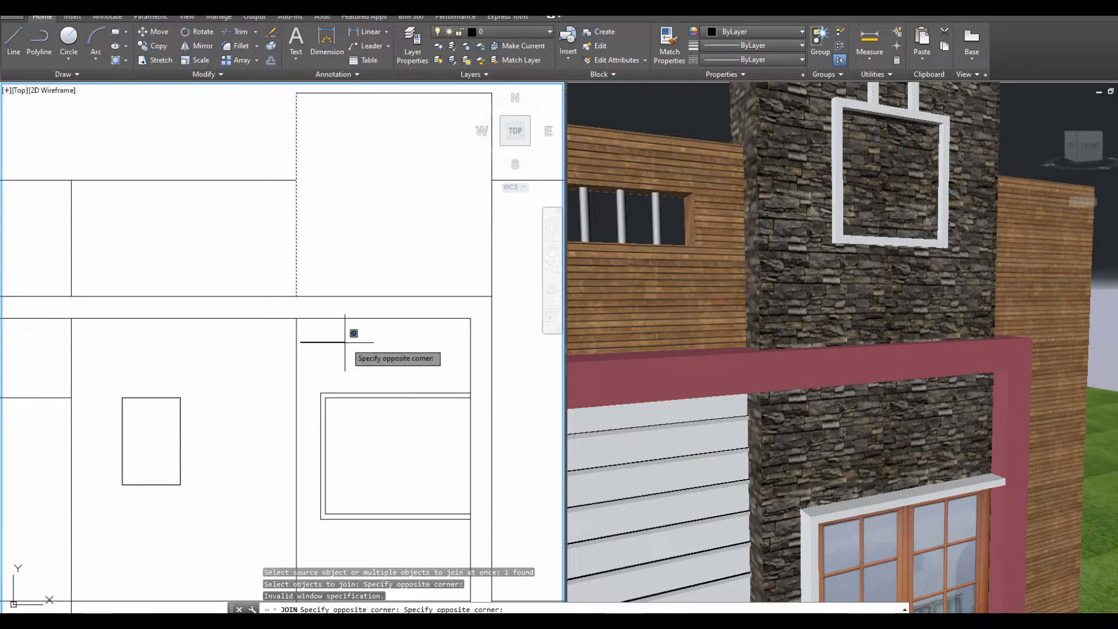
{"action": "left_click", "coordinate": [272, 326]}
{"action": "key", "text": "Return"}
Try to trim the horizontal band's lines between the tower's left and right edges, and undo the trim.
{"action": "type", "text": "tr"}
{"action": "key", "text": "Return"}
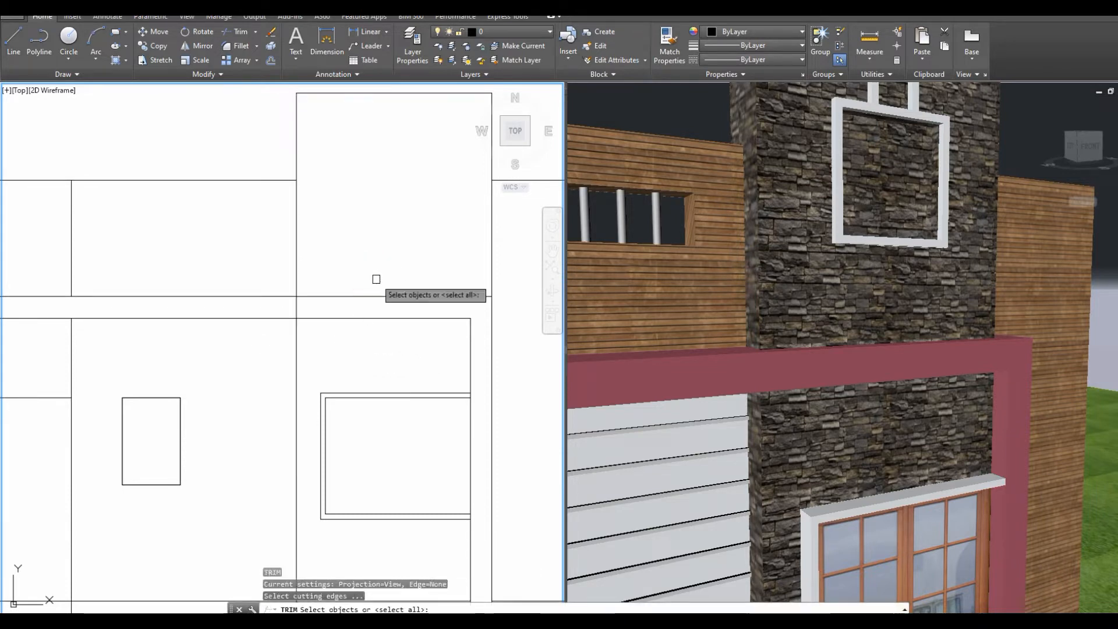
{"action": "left_click", "coordinate": [381, 272]}
{"action": "left_click", "coordinate": [351, 332]}
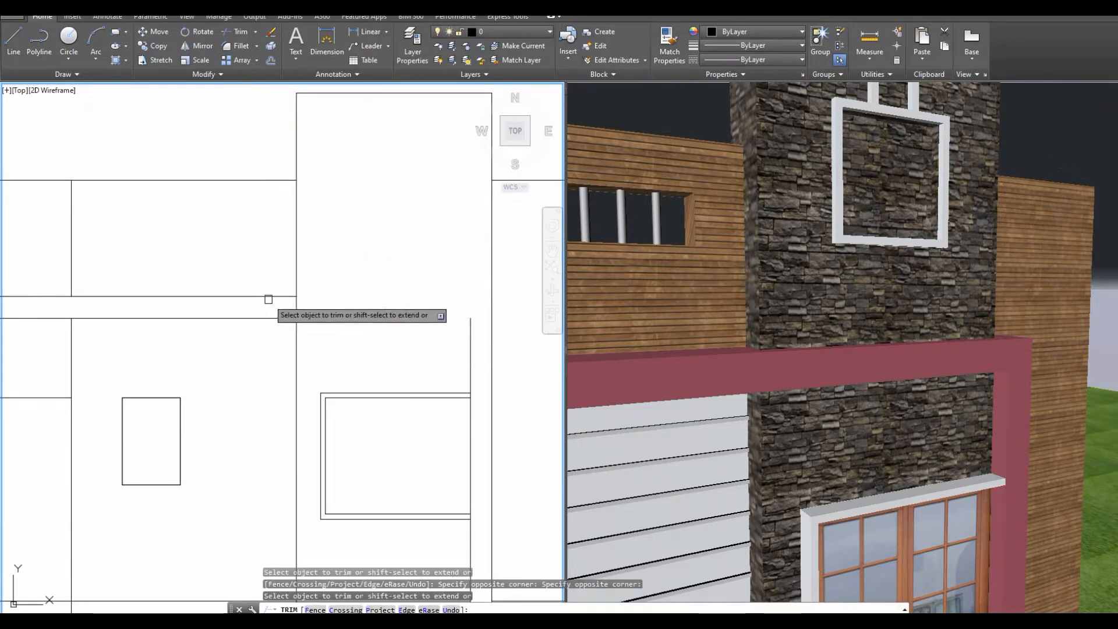
{"action": "type", "text": "u"}
{"action": "key", "text": "Return"}
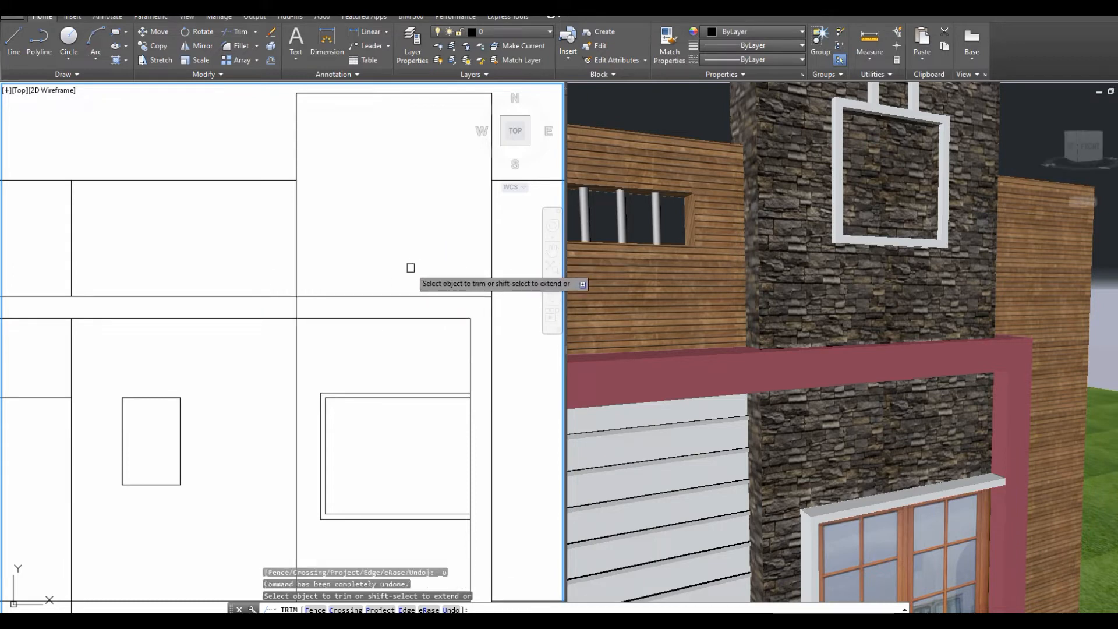
Trim the segment of the tower's left edge that crosses the horizontal band.
{"action": "left_click", "coordinate": [295, 307]}
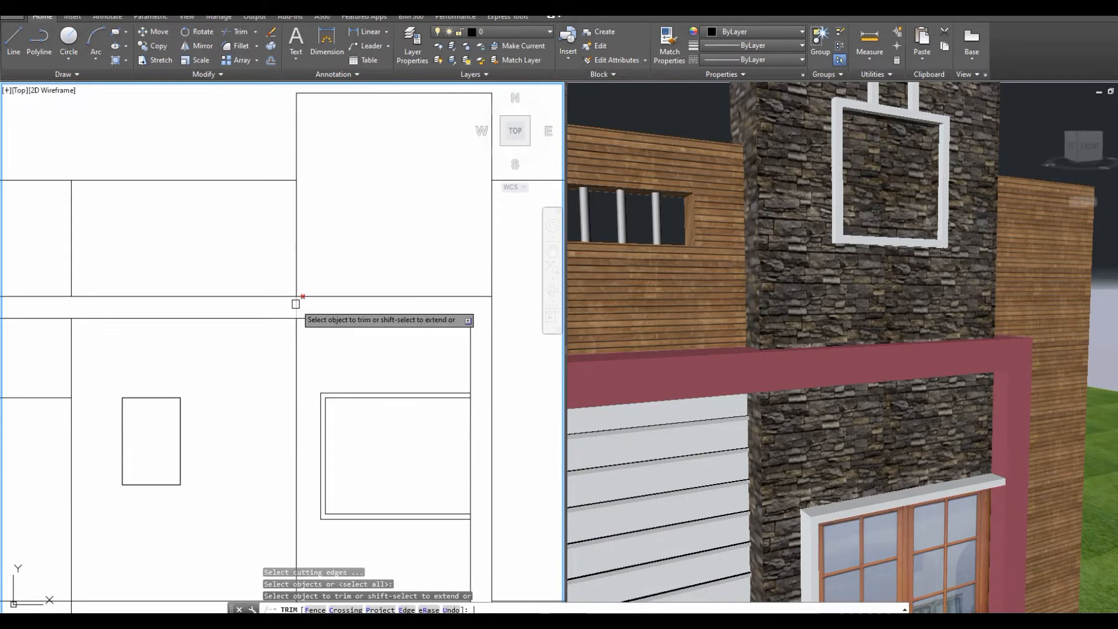
{"action": "scroll", "coordinate": [329, 336], "scroll_direction": "down", "scroll_amount": 2}
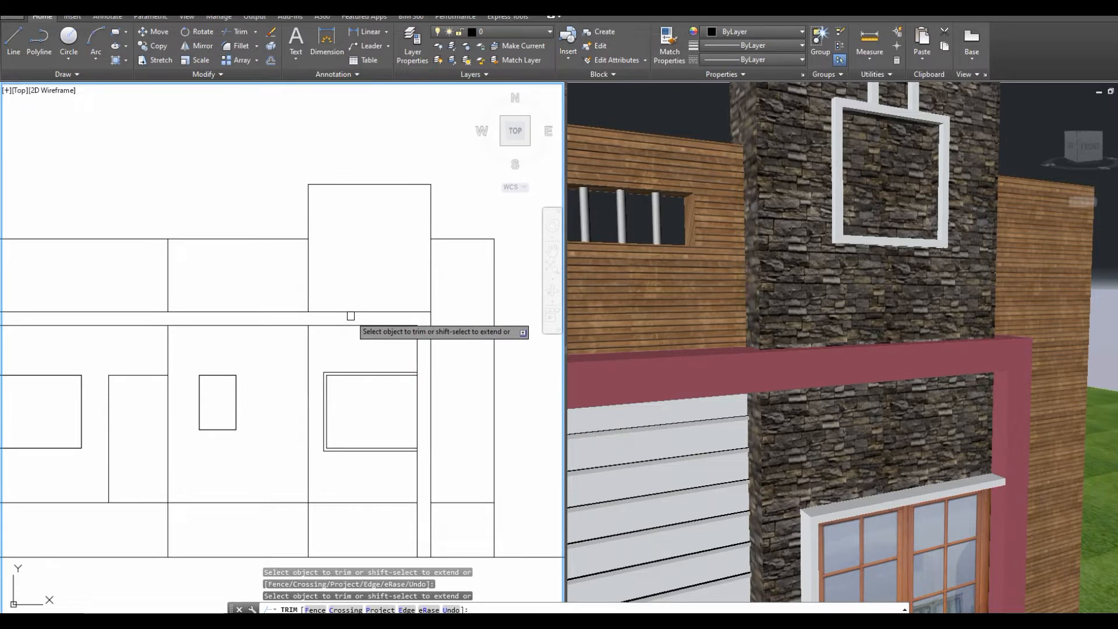
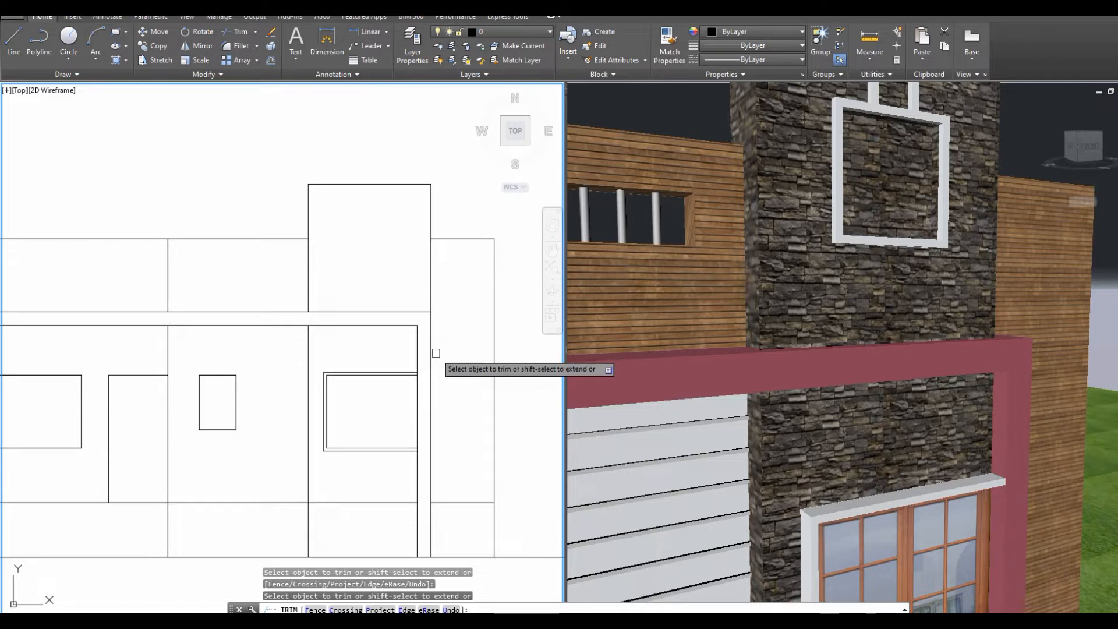
{"action": "key", "text": "Escape"}
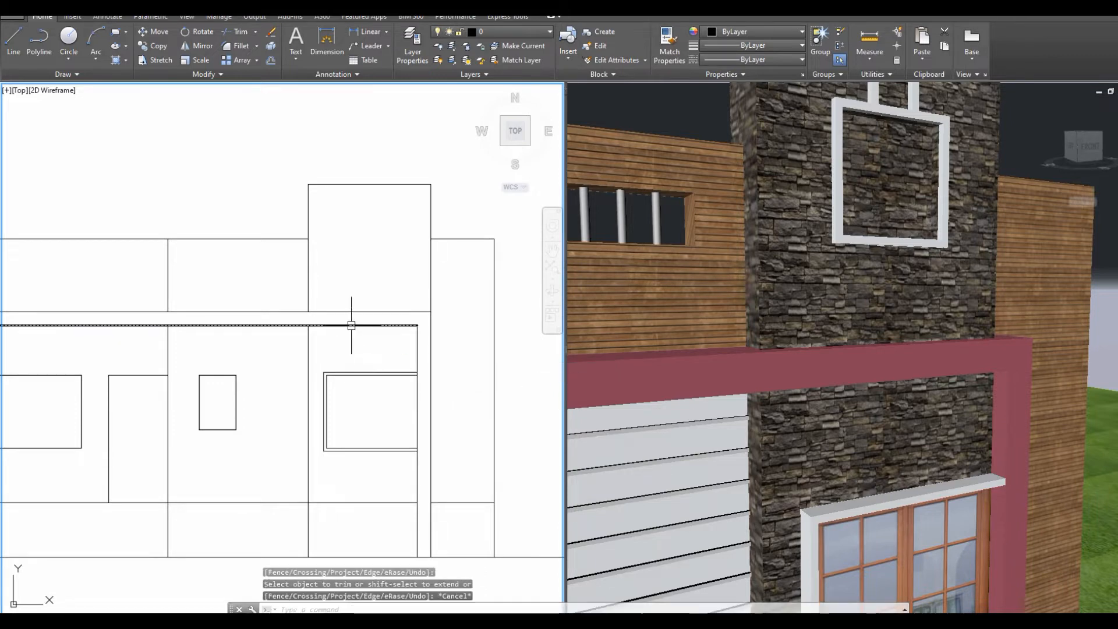
Measure the inner width and height of the white square frame on the stone tower in the 3D model.
{"action": "middle_click_drag", "start_coordinate": [352, 325], "coordinate": [354, 351]}
{"action": "left_click", "coordinate": [809, 320]}
{"action": "scroll", "coordinate": [809, 320], "scroll_direction": "down", "scroll_amount": 4}
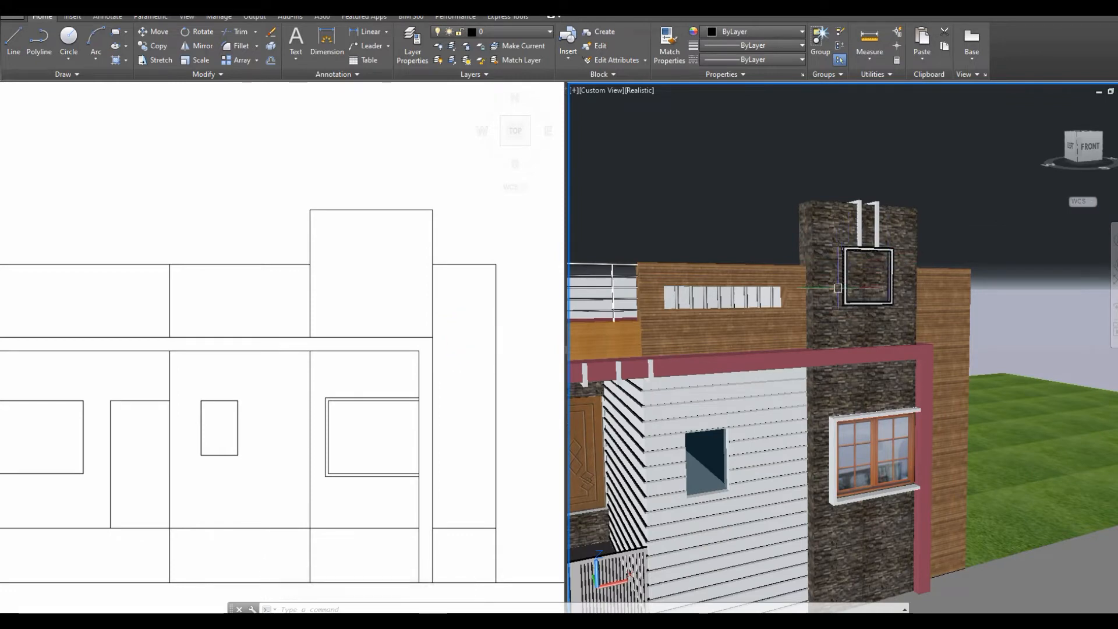
{"action": "scroll", "coordinate": [887, 241], "scroll_direction": "up", "scroll_amount": 4}
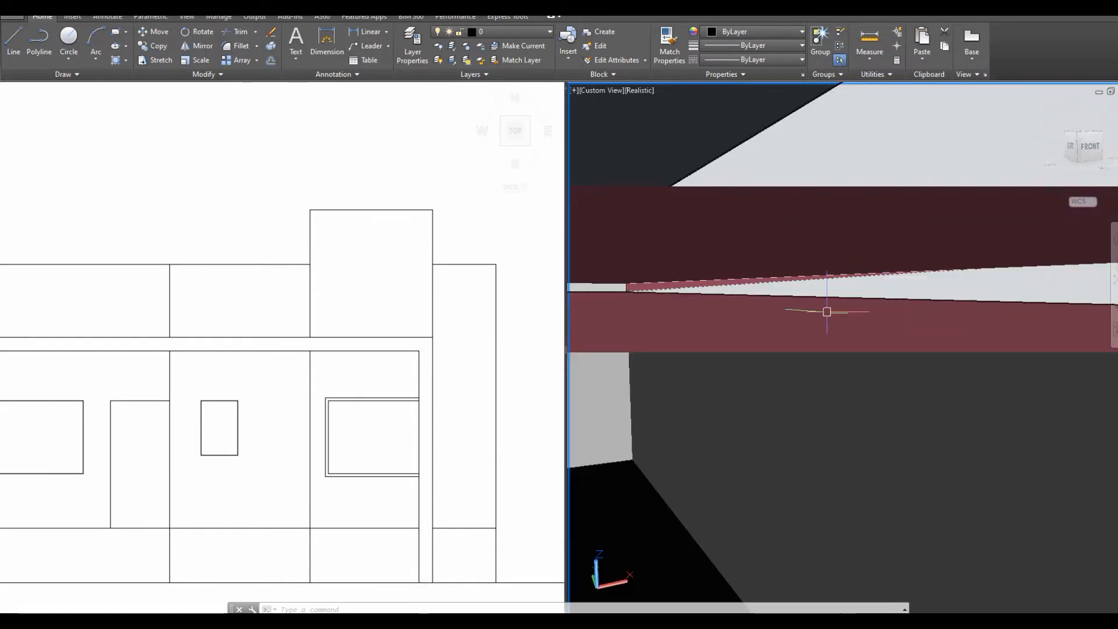
{"action": "scroll", "coordinate": [887, 241], "scroll_direction": "down", "scroll_amount": 2}
{"action": "middle_click_drag", "start_coordinate": [845, 268], "coordinate": [763, 373]}
{"action": "type", "text": "dist"}
{"action": "key", "text": "Return"}
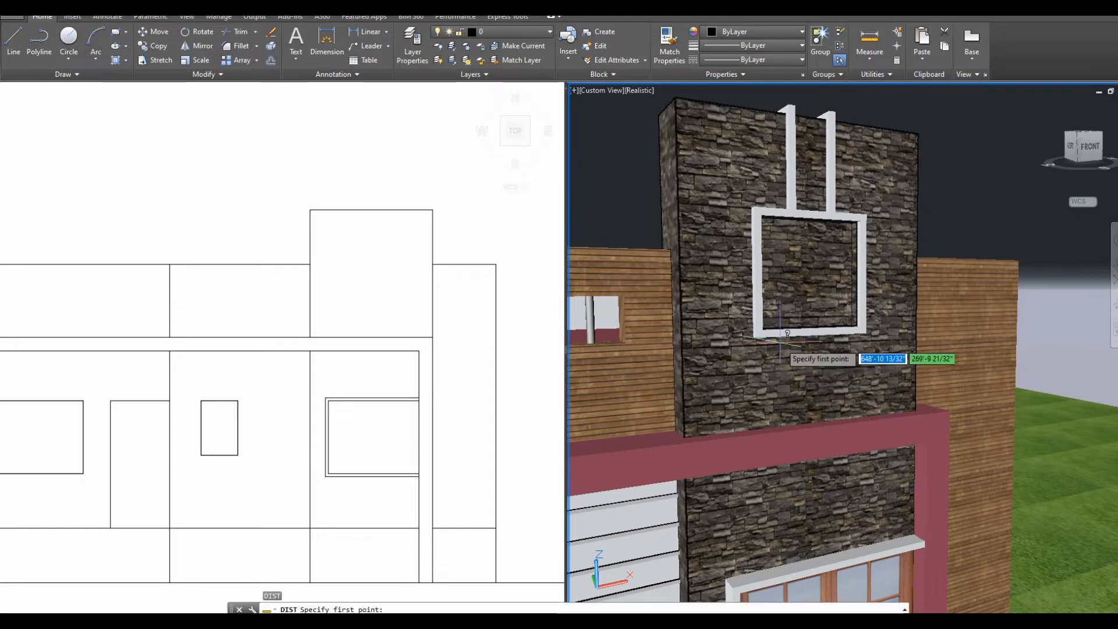
{"action": "left_click", "coordinate": [761, 330]}
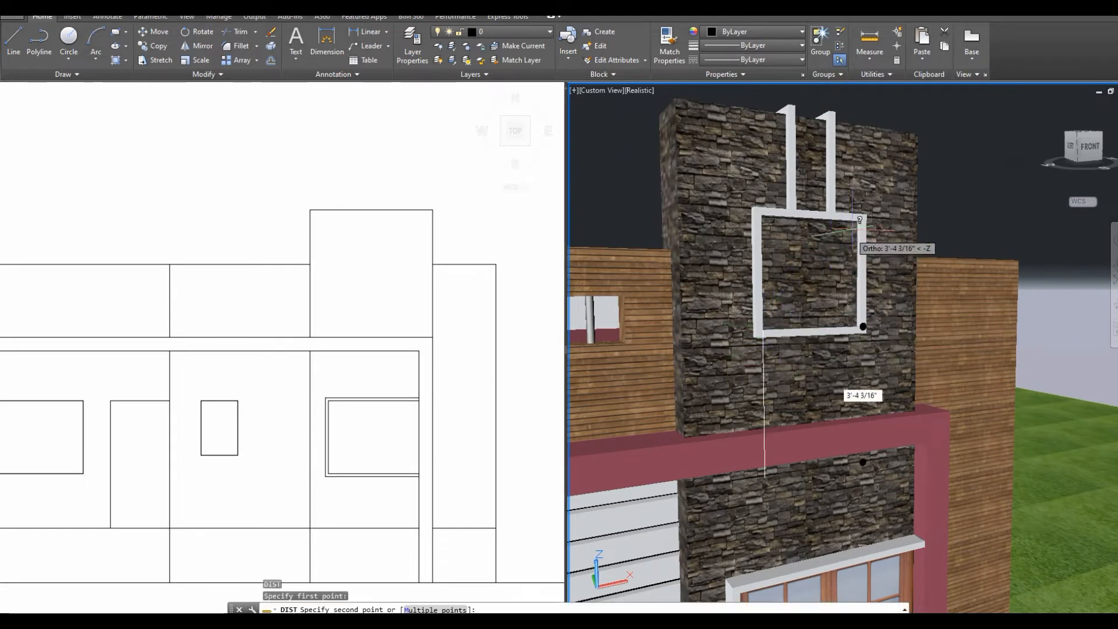
{"action": "left_click", "coordinate": [862, 220]}
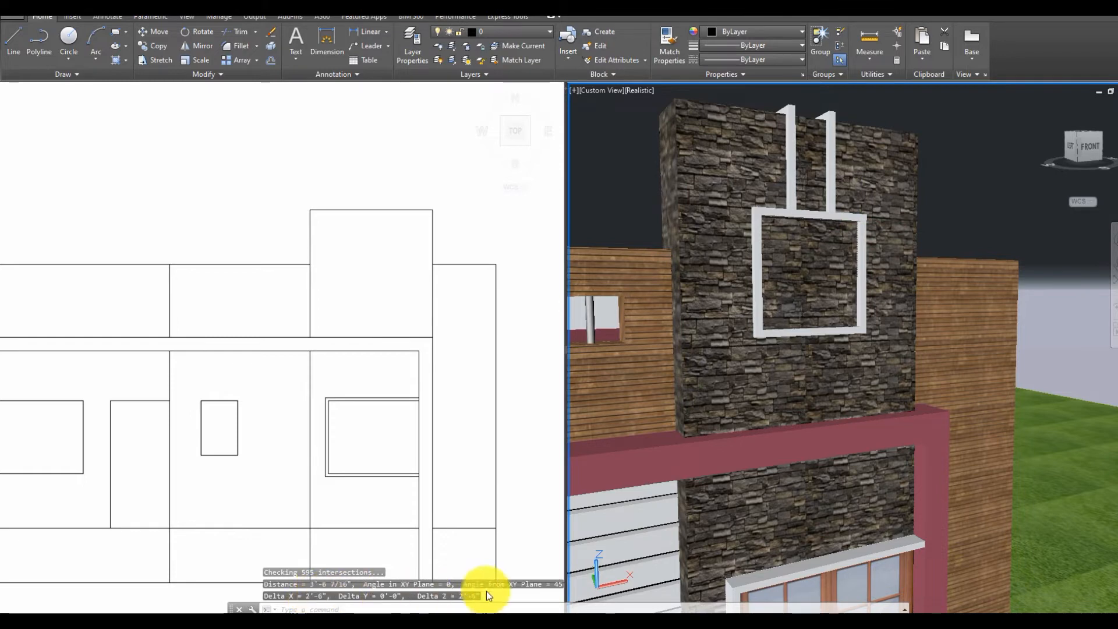
{"action": "middle_click_drag", "start_coordinate": [752, 262], "coordinate": [763, 285]}
Draw a 30 by 30 inch square inside the upper part of the tower in the elevation.
{"action": "left_click", "coordinate": [353, 333]}
{"action": "type", "text": "re"}
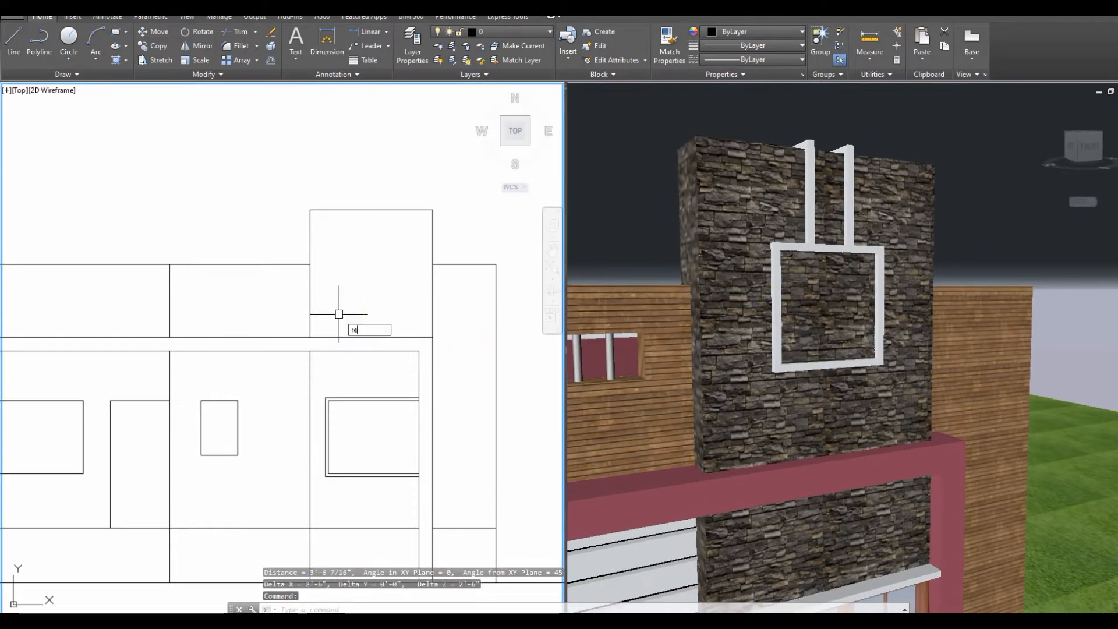
{"action": "type", "text": "c"}
{"action": "key", "text": "Return"}
{"action": "left_click", "coordinate": [339, 314]}
{"action": "type", "text": "30"}
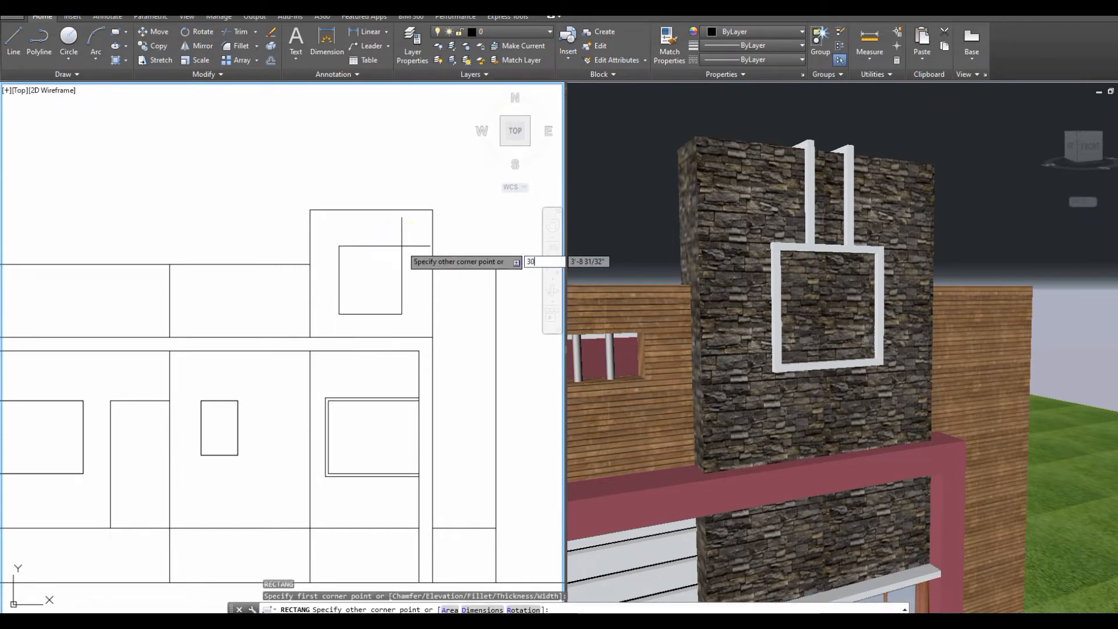
{"action": "key", "text": "Tab"}
{"action": "type", "text": "30"}
{"action": "key", "text": "Return"}
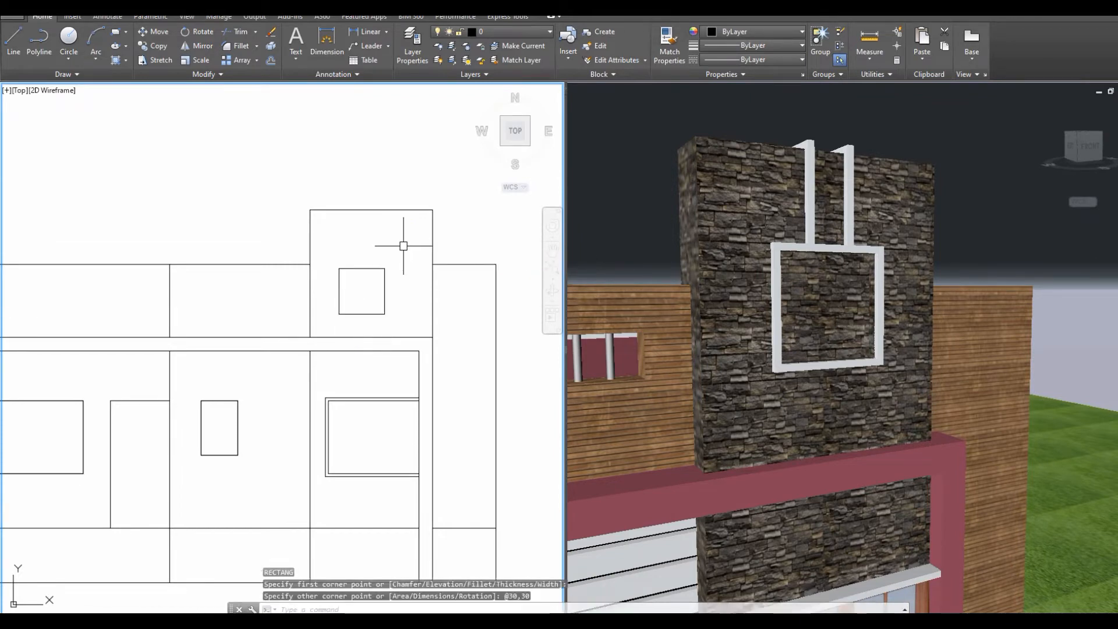
Move the square by its top midpoint onto the midpoint of the tower's top line.
{"action": "type", "text": "m"}
{"action": "key", "text": "Return"}
{"action": "left_click", "coordinate": [379, 254]}
{"action": "left_click", "coordinate": [351, 305]}
{"action": "key", "text": "Return"}
{"action": "left_click", "coordinate": [362, 269]}
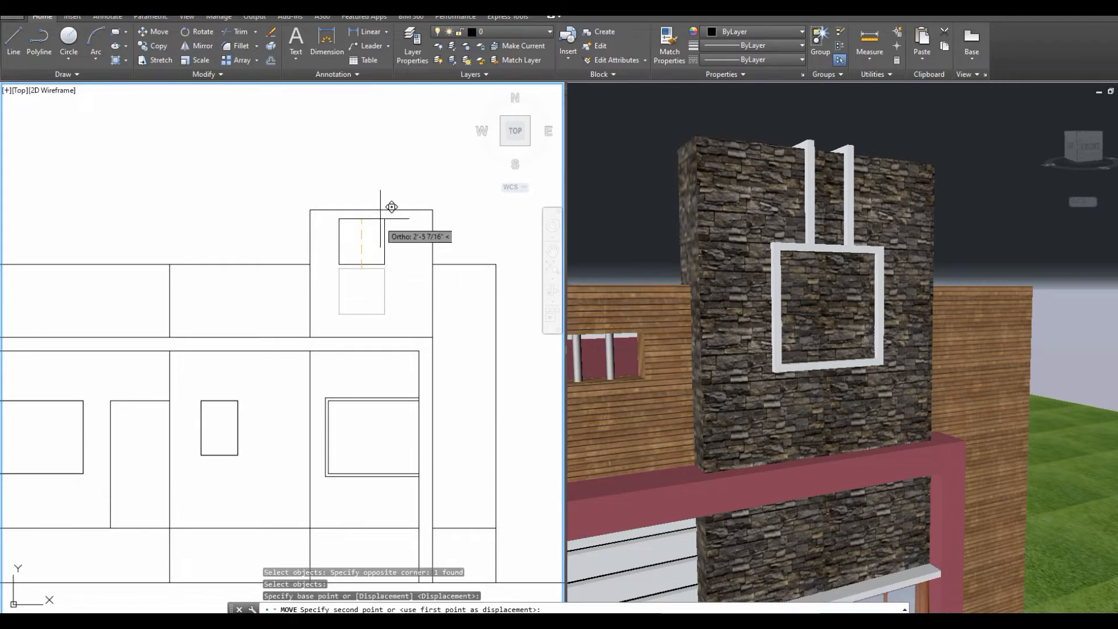
{"action": "left_click", "coordinate": [372, 209]}
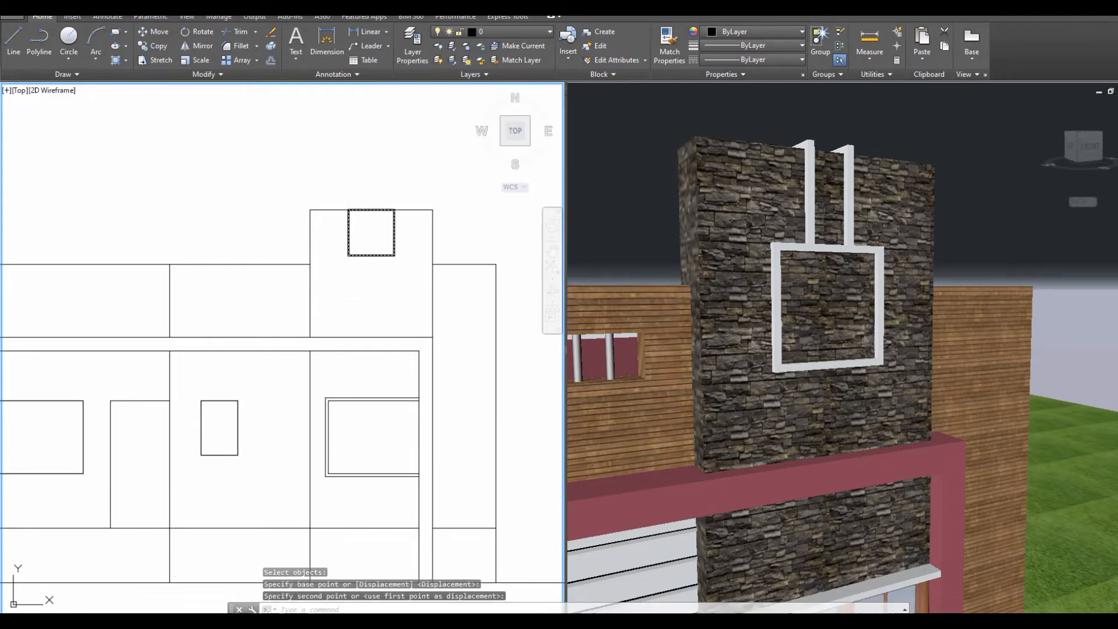
Move the square up by half its height so its centre lies on the tower's top line.
{"action": "left_click", "coordinate": [348, 233]}
{"action": "key", "text": "Return"}
{"action": "left_click", "coordinate": [348, 210]}
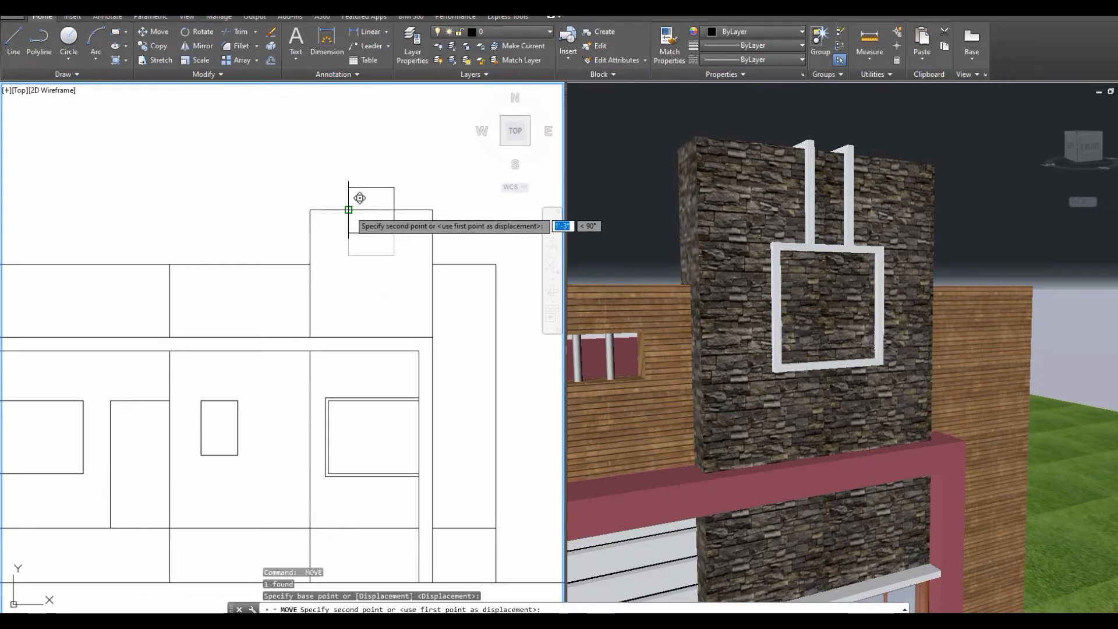
{"action": "left_click", "coordinate": [348, 187]}
Move the square down from the tower's top corner to the midpoint of its left edge, centring it above the band.
{"action": "left_click", "coordinate": [353, 202]}
{"action": "key", "text": "Return"}
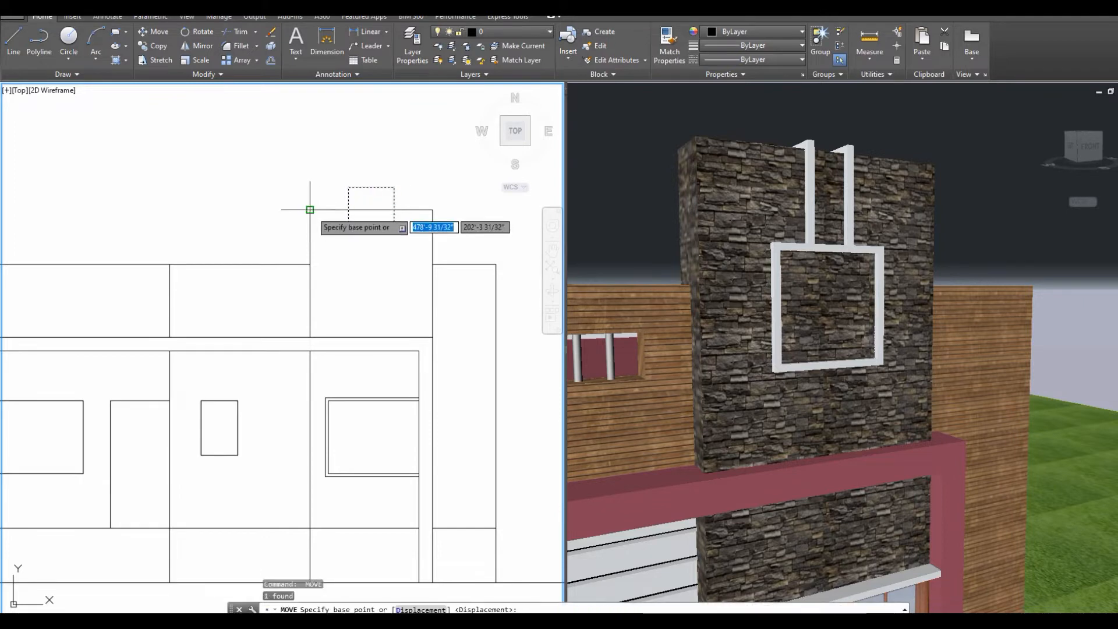
{"action": "left_click", "coordinate": [310, 209]}
{"action": "left_click", "coordinate": [309, 273]}
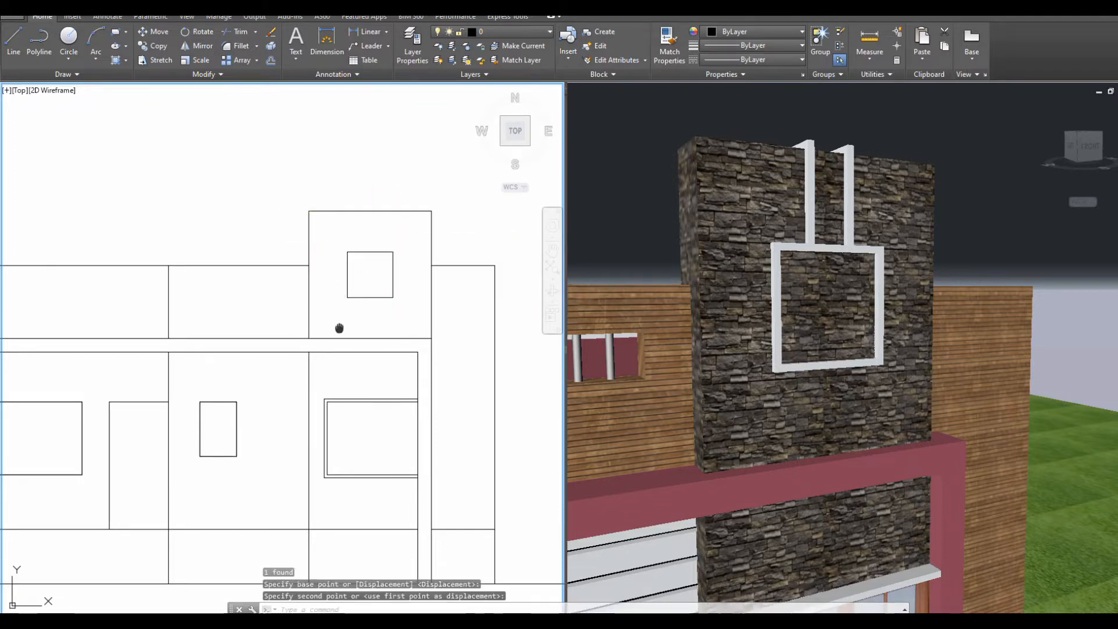
Offset the square 2 inches outward to form the frame's outer outline.
{"action": "middle_click_drag", "start_coordinate": [337, 327], "coordinate": [292, 351]}
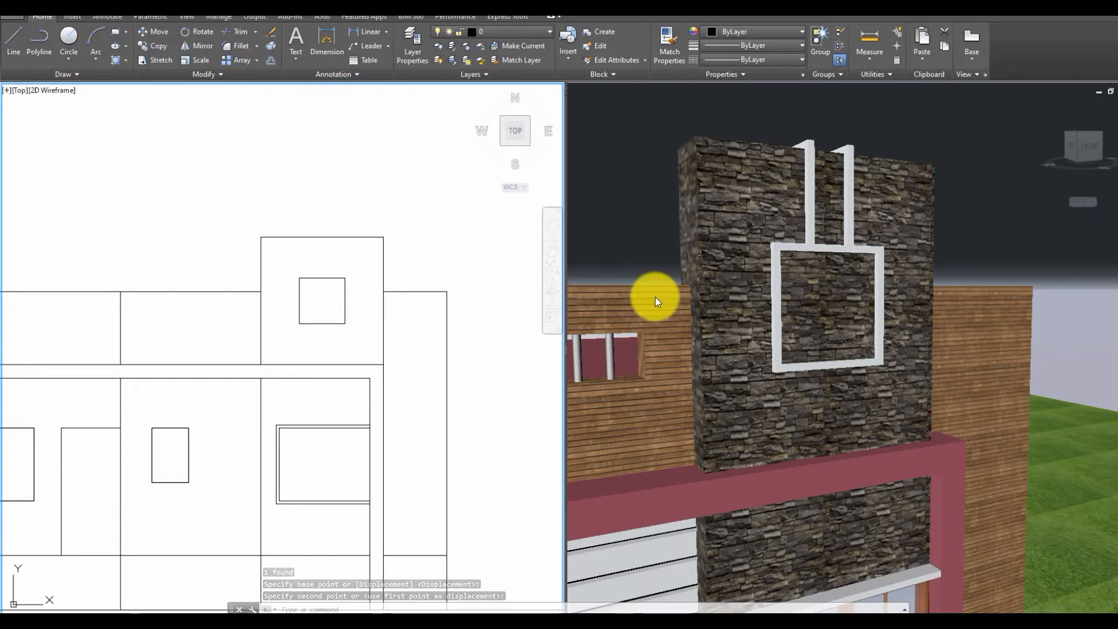
{"action": "type", "text": "o"}
{"action": "key", "text": "Return"}
{"action": "type", "text": "2"}
{"action": "key", "text": "Return"}
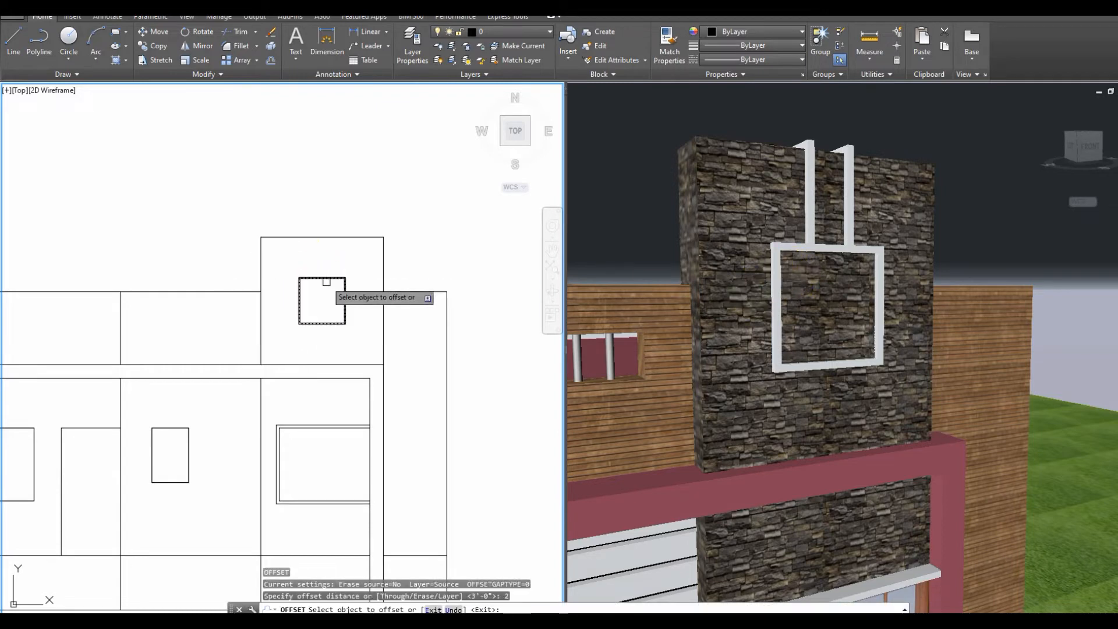
{"action": "left_click", "coordinate": [327, 282]}
{"action": "left_click", "coordinate": [356, 299]}
{"action": "right_click", "coordinate": [386, 188]}
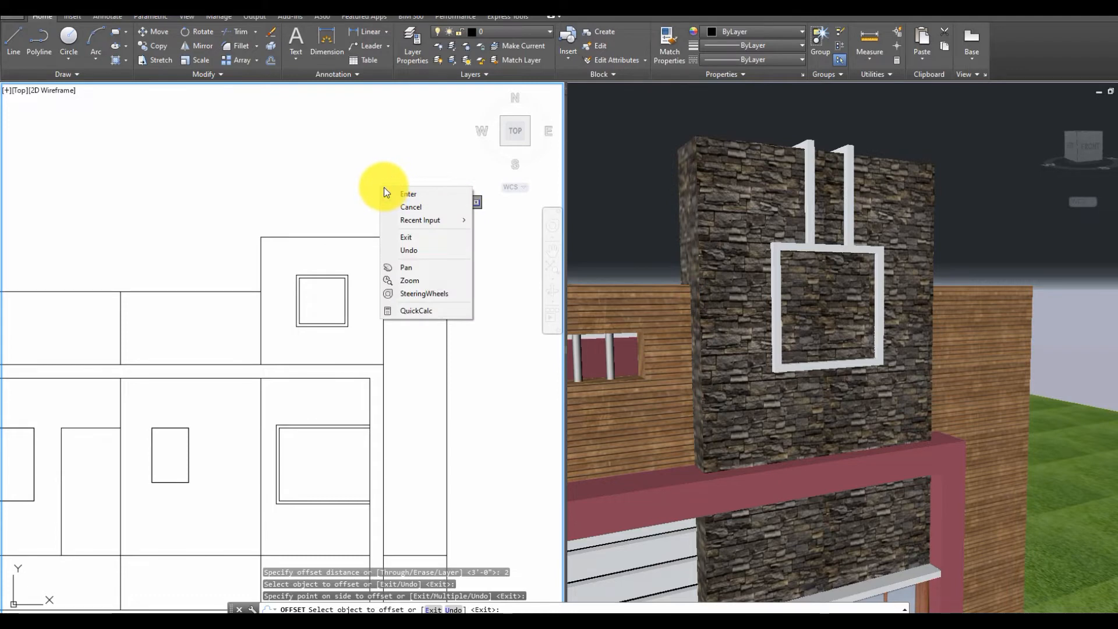
{"action": "left_click", "coordinate": [295, 204]}
{"action": "scroll", "coordinate": [315, 237], "scroll_direction": "up", "scroll_amount": 1}
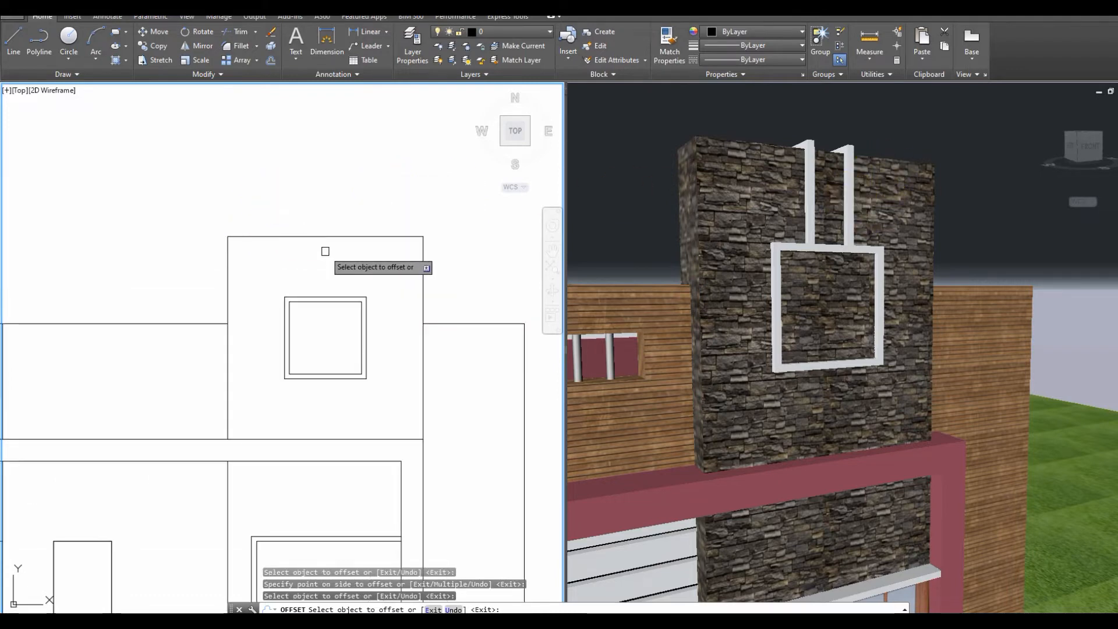
{"action": "key", "text": "Escape"}
Place a vertical construction line through the midpoint of the square frame's top edge.
{"action": "scroll", "coordinate": [324, 268], "scroll_direction": "up", "scroll_amount": 2}
{"action": "scroll", "coordinate": [319, 285], "scroll_direction": "down", "scroll_amount": 1}
{"action": "type", "text": "xl"}
{"action": "key", "text": "Return"}
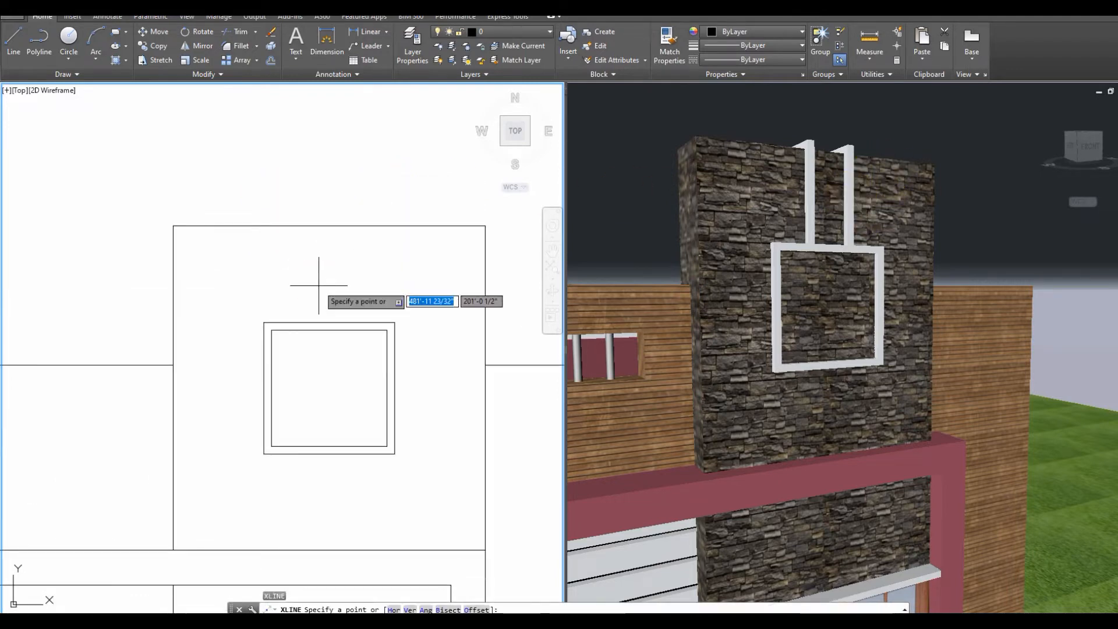
{"action": "type", "text": "v"}
{"action": "key", "text": "Return"}
{"action": "left_click", "coordinate": [329, 320]}
{"action": "key", "text": "Escape"}
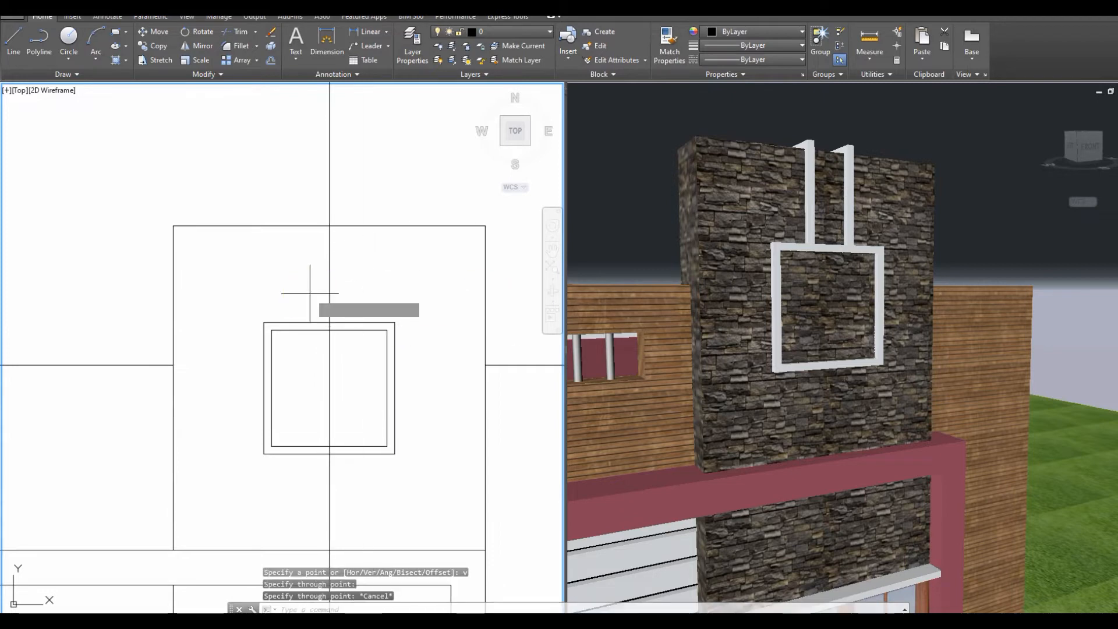
Offset the vertical centre line 9 inches to both sides.
{"action": "type", "text": "o"}
{"action": "key", "text": "Return"}
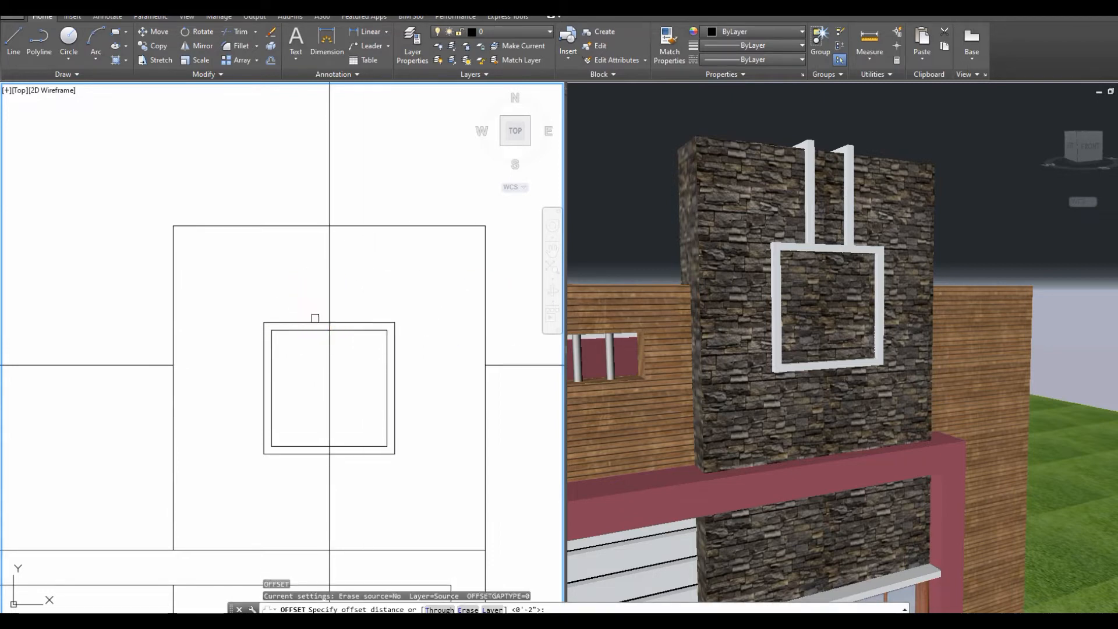
{"action": "key", "text": "Return"}
{"action": "left_click", "coordinate": [329, 291]}
{"action": "left_click", "coordinate": [321, 297]}
{"action": "left_click", "coordinate": [329, 288]}
{"action": "left_click", "coordinate": [373, 287]}
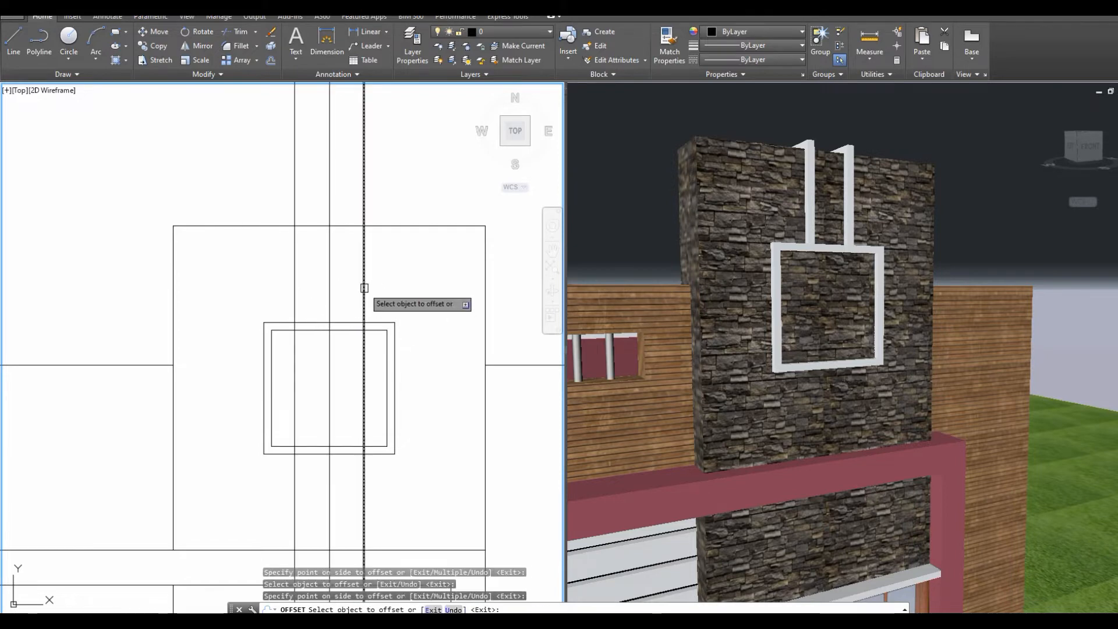
{"action": "key", "text": "Escape"}
Offset each of the two outer vertical lines 1 inch to both sides to outline the two bars.
{"action": "key", "text": "Return"}
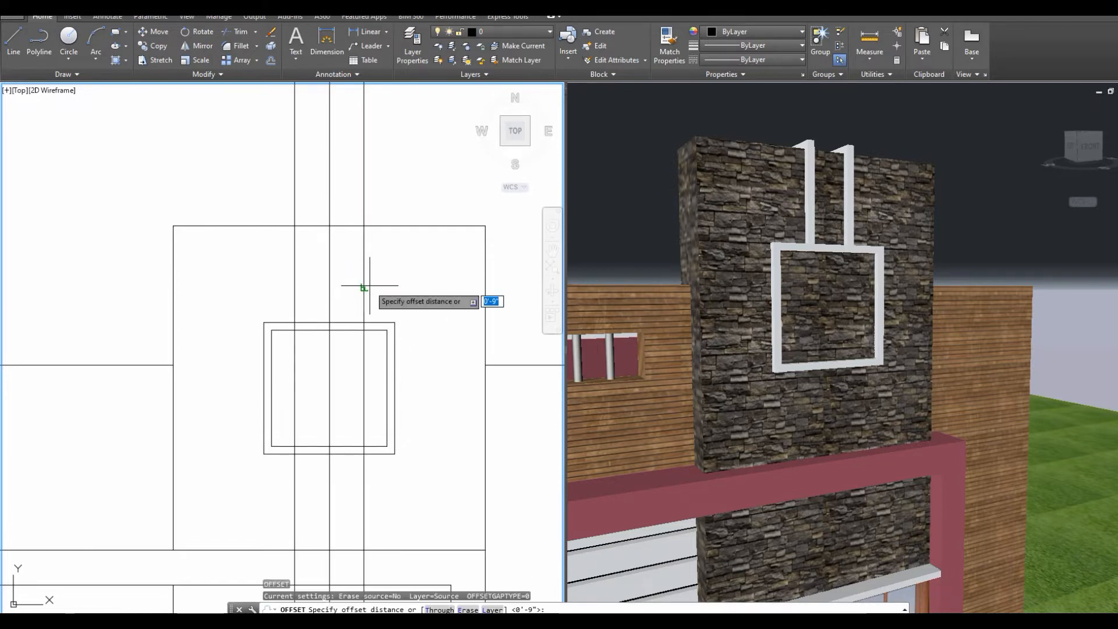
{"action": "type", "text": "1"}
{"action": "key", "text": "Return"}
{"action": "left_click", "coordinate": [366, 285]}
{"action": "left_click", "coordinate": [382, 283]}
{"action": "scroll", "coordinate": [355, 296], "scroll_direction": "up", "scroll_amount": 5}
{"action": "left_click", "coordinate": [379, 295]}
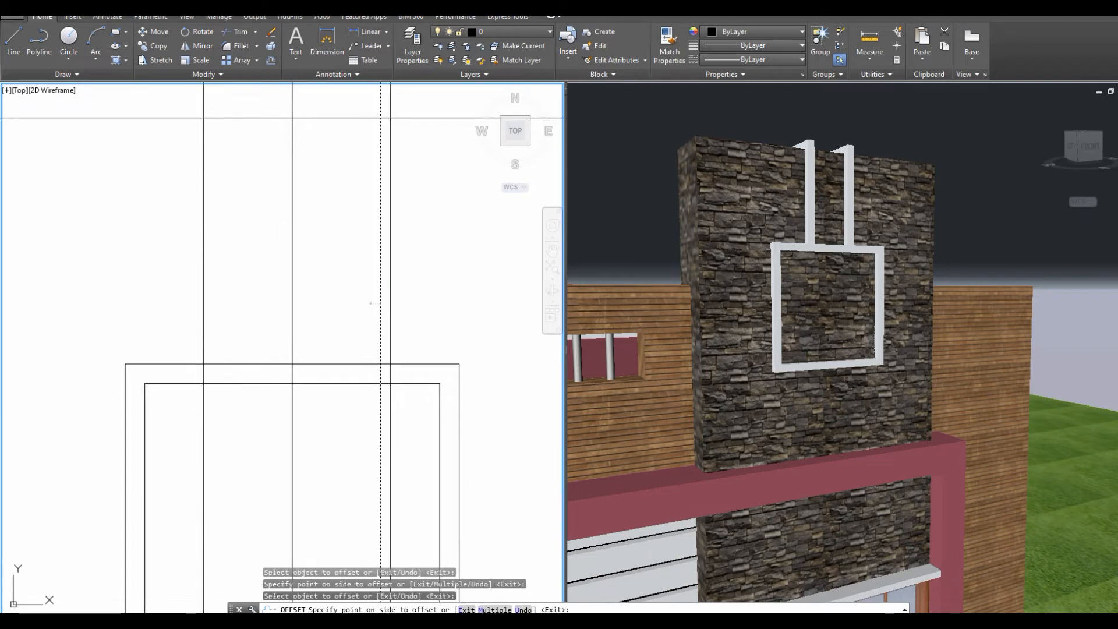
{"action": "left_click", "coordinate": [371, 303]}
{"action": "left_click", "coordinate": [204, 303]}
{"action": "left_click", "coordinate": [216, 303]}
{"action": "left_click", "coordinate": [203, 298]}
{"action": "left_click", "coordinate": [191, 302]}
{"action": "key", "text": "Escape"}
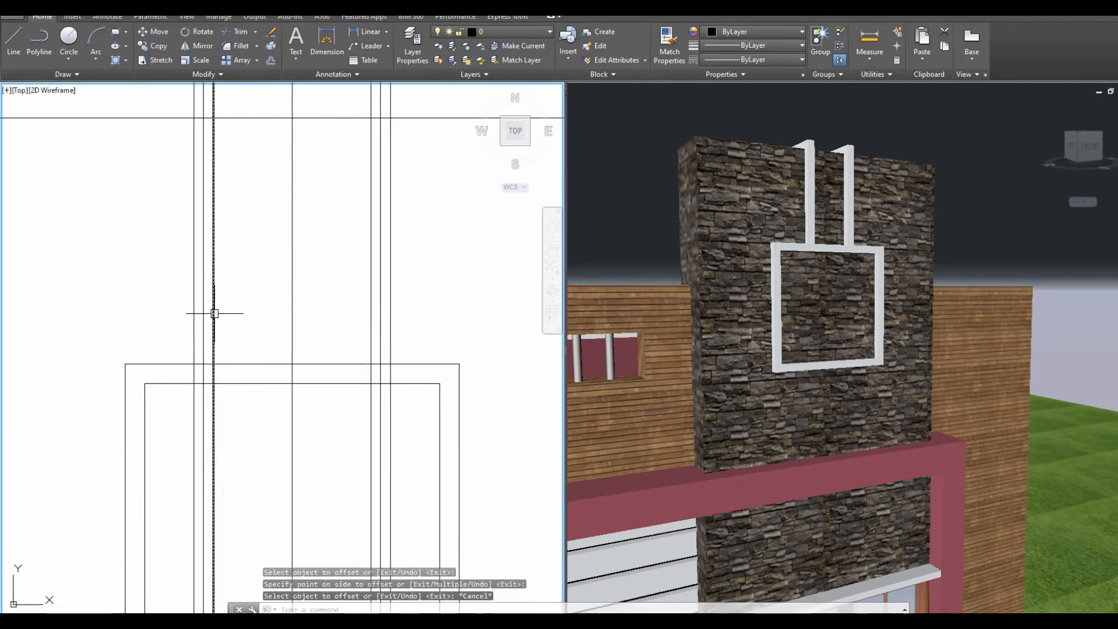
Erase the centre line of each bar and the vertical construction line through the middle of the frame.
{"action": "left_click", "coordinate": [380, 311]}
{"action": "type", "text": "e"}
{"action": "key", "text": "Return"}
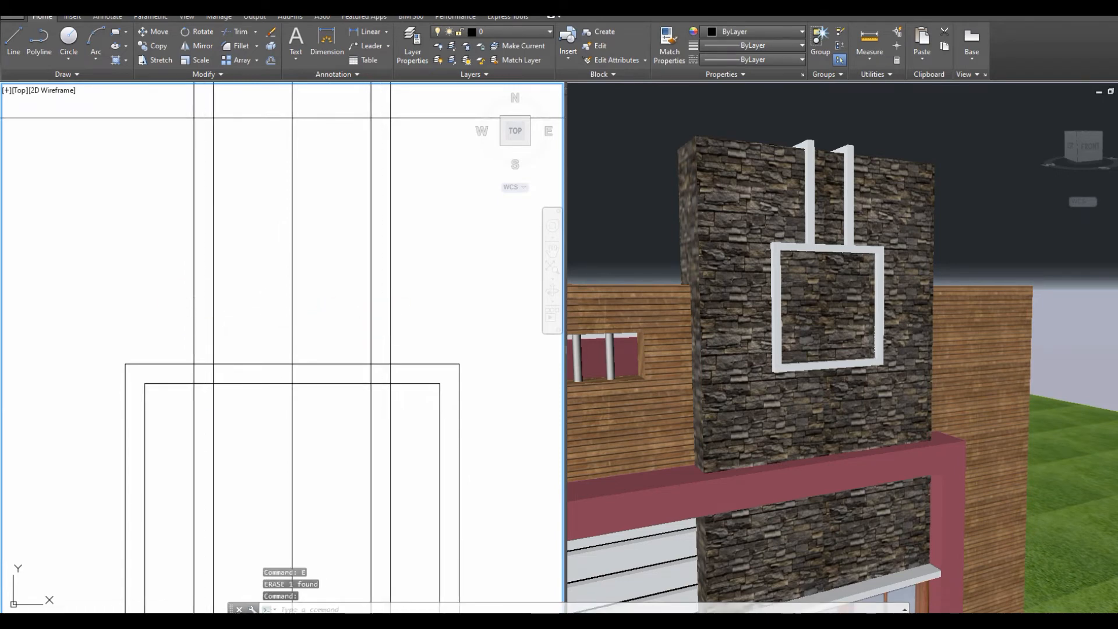
{"action": "left_click", "coordinate": [325, 305]}
{"action": "left_click", "coordinate": [281, 334]}
{"action": "key", "text": "Escape"}
{"action": "left_click", "coordinate": [310, 302]}
{"action": "left_click", "coordinate": [285, 320]}
{"action": "type", "text": "e"}
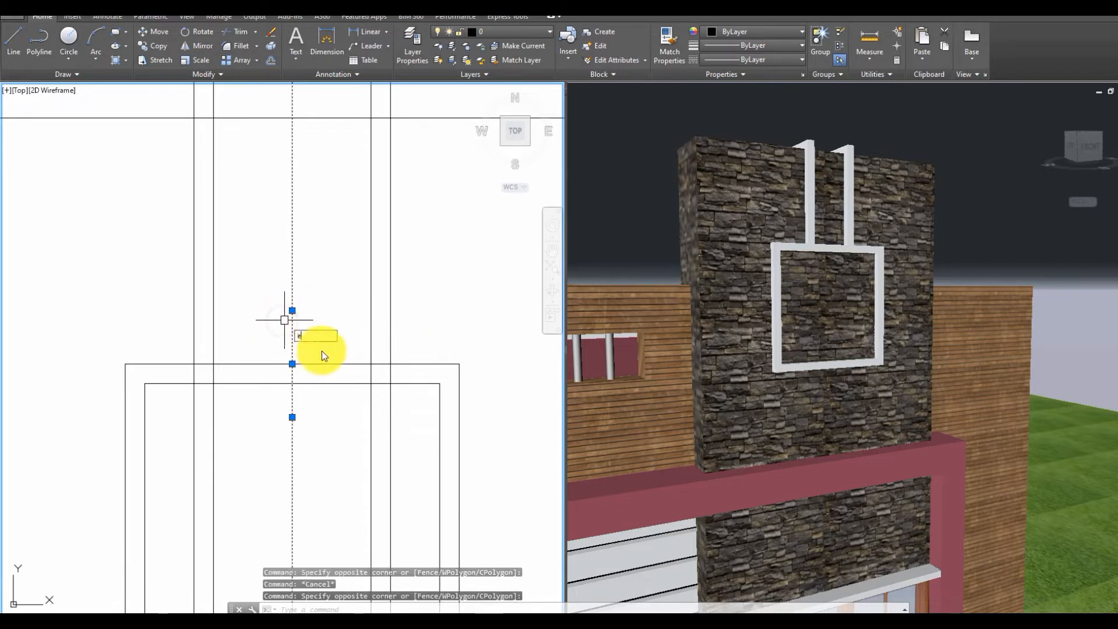
{"action": "key", "text": "Return"}
Trim the four vertical bar lines inside the square frame, using its outer outline as the cutting edge.
{"action": "type", "text": "tr"}
{"action": "key", "text": "Return"}
{"action": "left_click", "coordinate": [328, 364]}
{"action": "key", "text": "Return"}
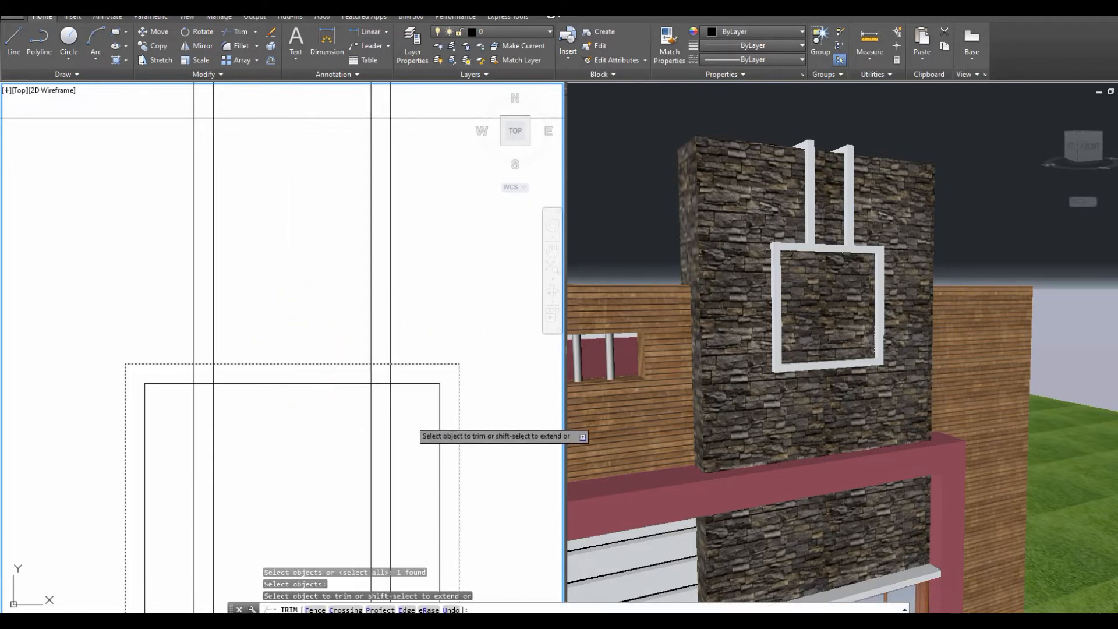
{"action": "left_click", "coordinate": [411, 443]}
{"action": "left_click", "coordinate": [164, 477]}
{"action": "scroll", "coordinate": [248, 474], "scroll_direction": "down", "scroll_amount": 2}
{"action": "right_click", "coordinate": [305, 307]}
{"action": "left_click", "coordinate": [321, 314]}
Offset the top edge of the stone tower 2 inches upward.
{"action": "middle_click_drag", "start_coordinate": [402, 292], "coordinate": [411, 332]}
{"action": "left_click", "coordinate": [407, 240]}
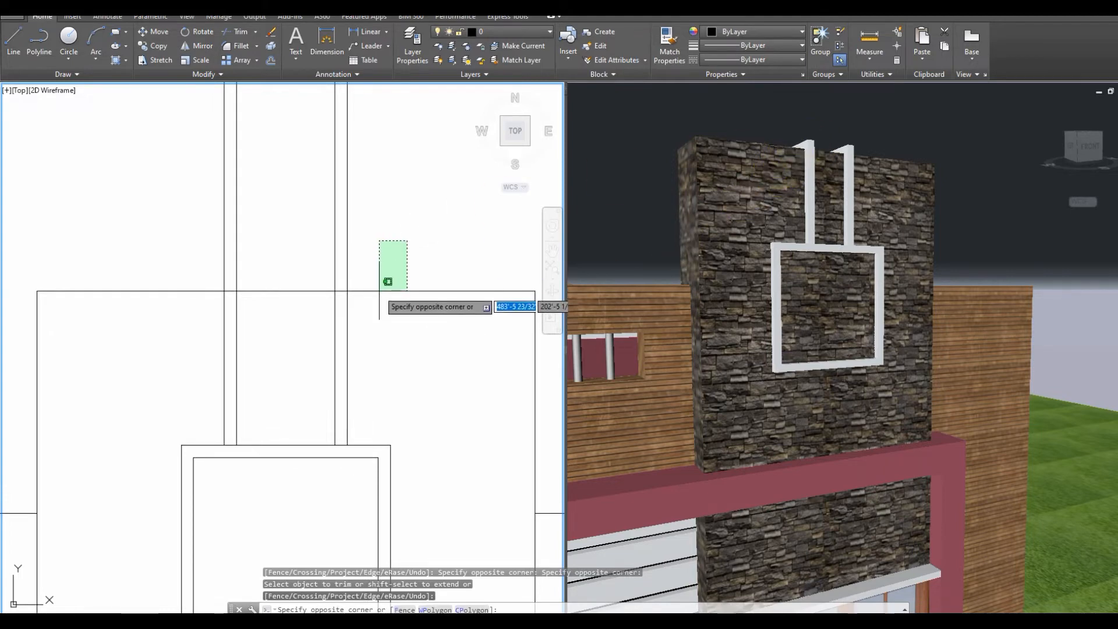
{"action": "key", "text": "Escape"}
{"action": "type", "text": "o"}
{"action": "key", "text": "Return"}
{"action": "key", "text": "Return"}
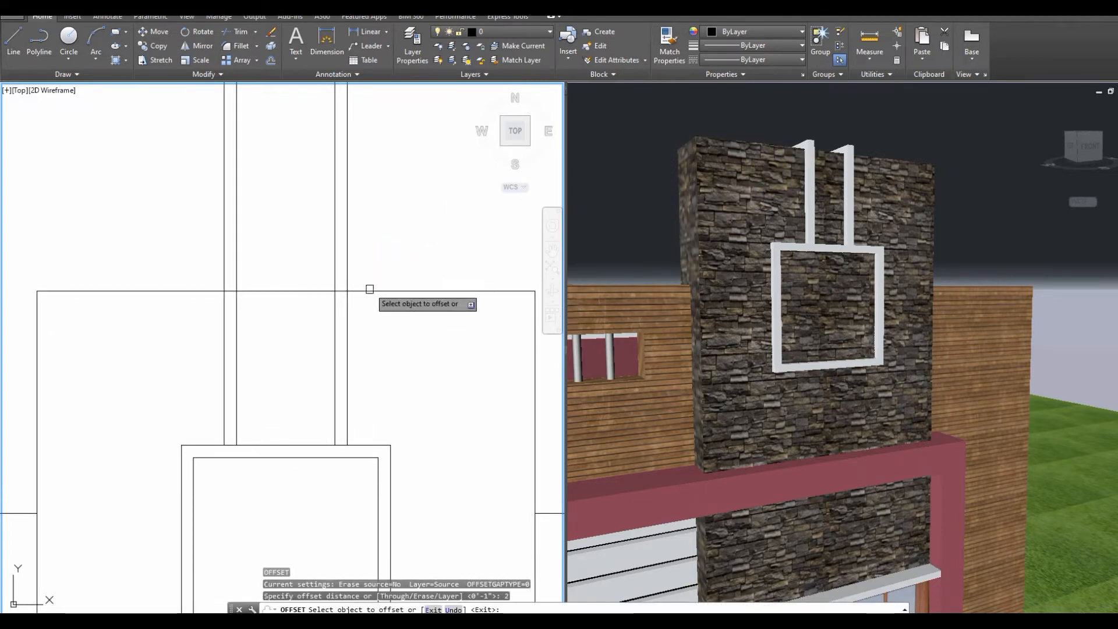
{"action": "left_click", "coordinate": [375, 270]}
{"action": "left_click", "coordinate": [369, 291]}
{"action": "left_click", "coordinate": [356, 271]}
{"action": "key", "text": "Return"}
Trim the four vertical bar lines above the new offset line, using that line as the cutting edge.
{"action": "type", "text": "tr"}
{"action": "key", "text": "Return"}
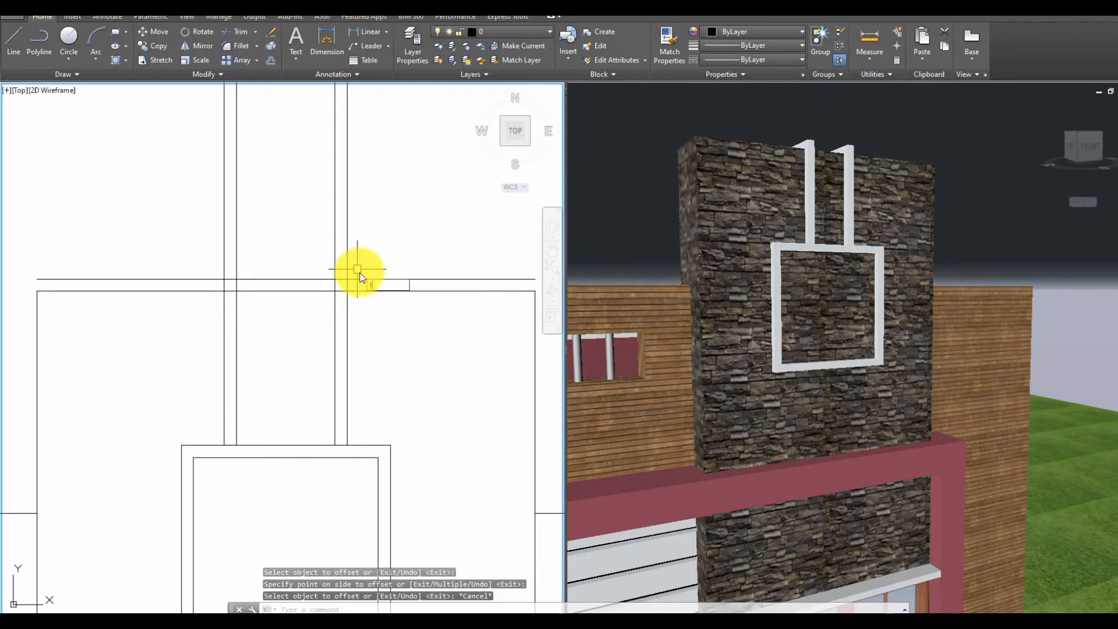
{"action": "left_click", "coordinate": [362, 277]}
{"action": "key", "text": "Return"}
{"action": "left_click", "coordinate": [378, 200]}
{"action": "left_click", "coordinate": [182, 252]}
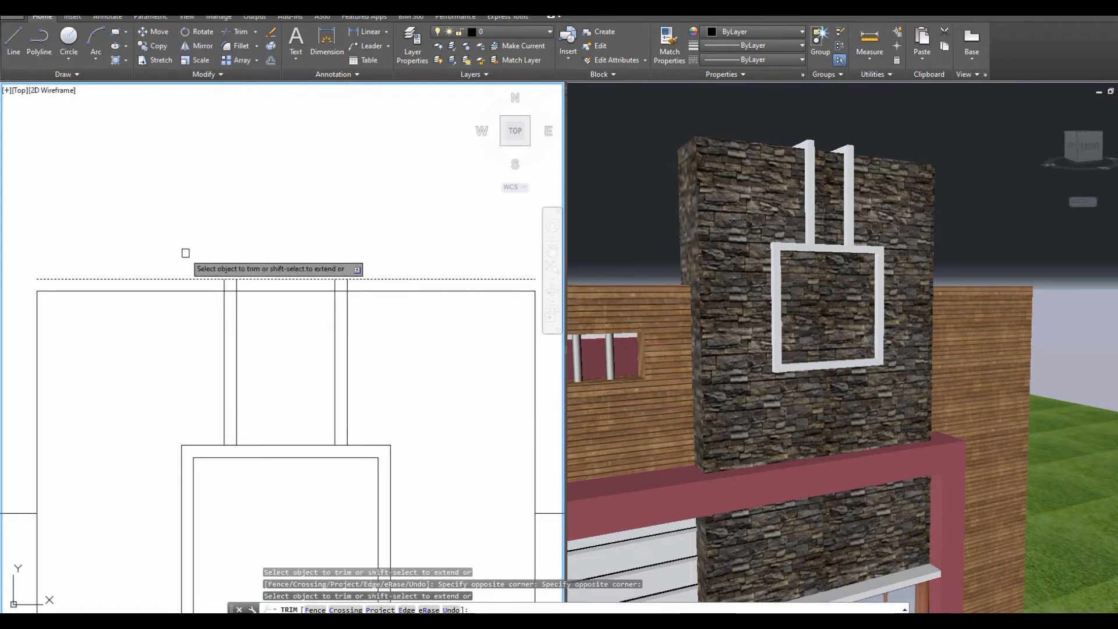
Trim the offset line outside and between the two bars, and remove the tower's top edge inside each bar.
{"action": "left_click", "coordinate": [207, 278]}
{"action": "left_click", "coordinate": [404, 278]}
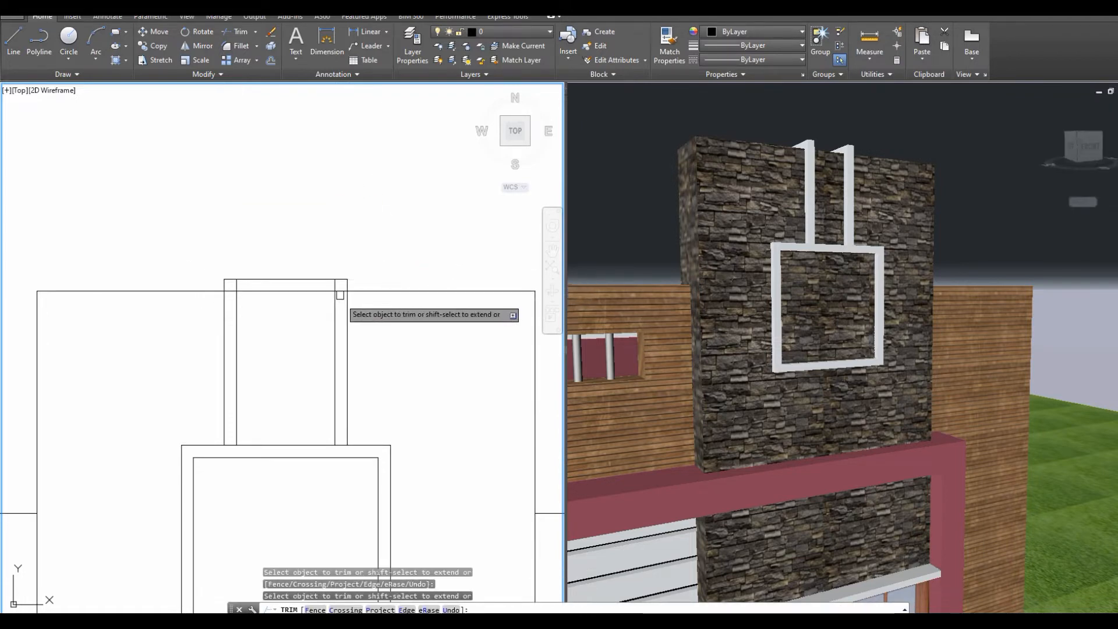
{"action": "left_click", "coordinate": [312, 278]}
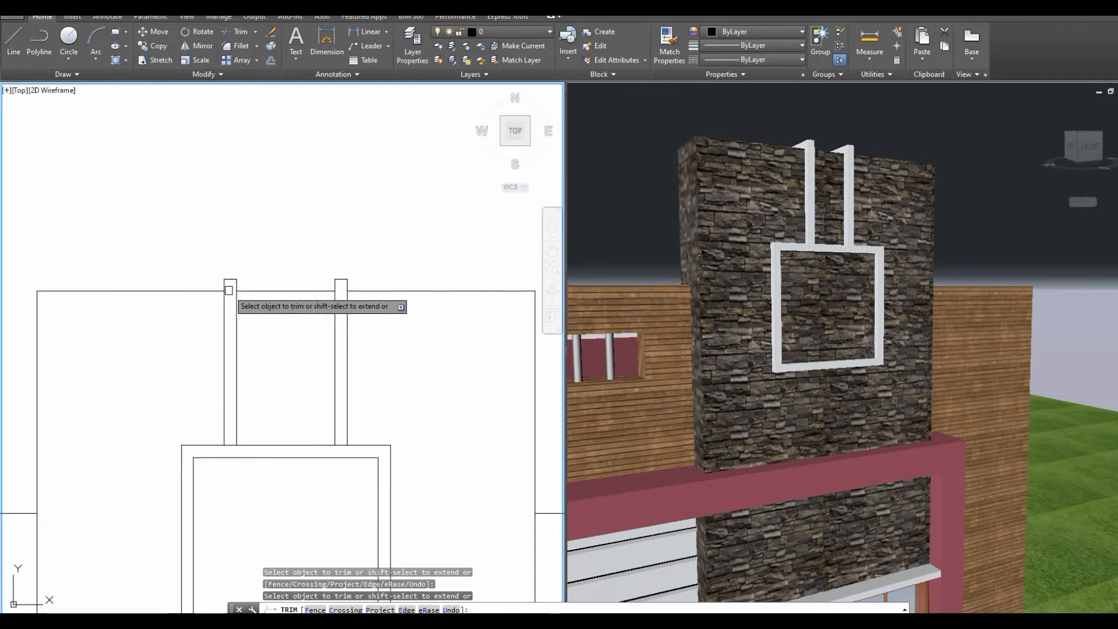
{"action": "right_click", "coordinate": [318, 224]}
{"action": "left_click", "coordinate": [333, 235]}
Erase the four leftover vertical bar lines below the square frame.
{"action": "scroll", "coordinate": [373, 192], "scroll_direction": "down", "scroll_amount": 2}
{"action": "middle_click_drag", "start_coordinate": [382, 347], "coordinate": [403, 200]}
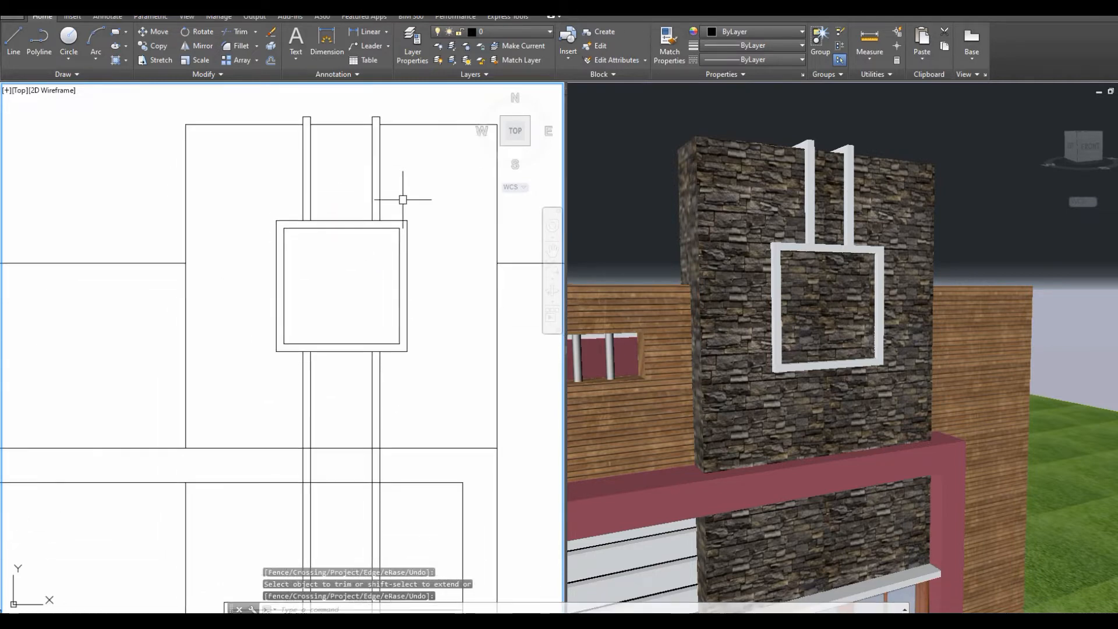
{"action": "left_click", "coordinate": [411, 367]}
{"action": "left_click", "coordinate": [291, 386]}
{"action": "key", "text": "Delete"}
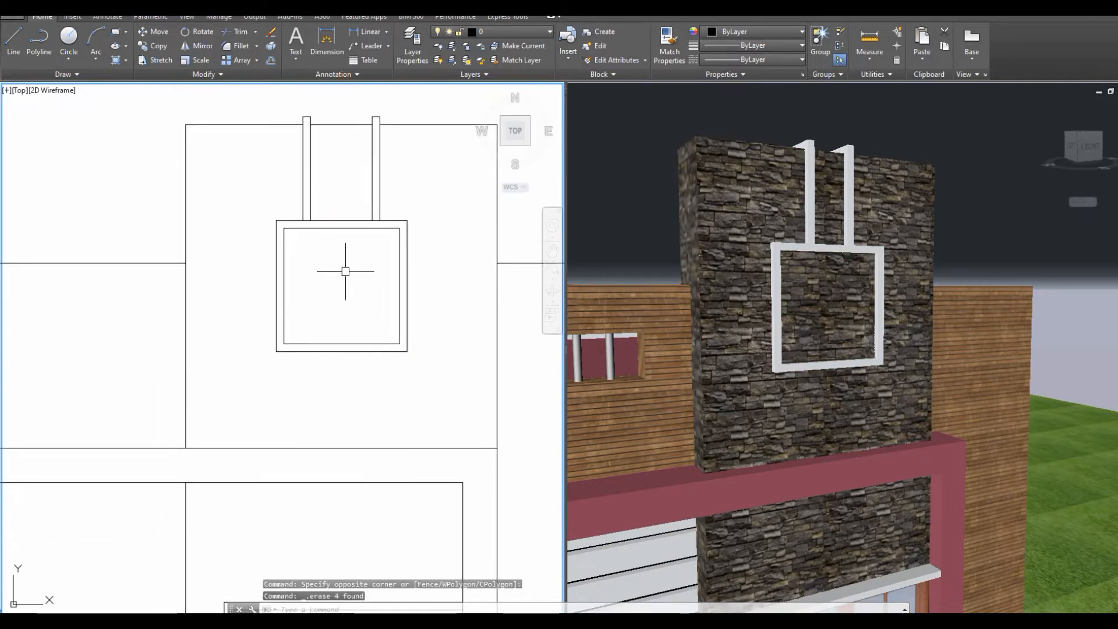
Measure the barred opening in the 3D model's wooden parapet wall diagonally from corner to corner.
{"action": "scroll", "coordinate": [373, 265], "scroll_direction": "down", "scroll_amount": 3}
{"action": "scroll", "coordinate": [392, 325], "scroll_direction": "down", "scroll_amount": 3}
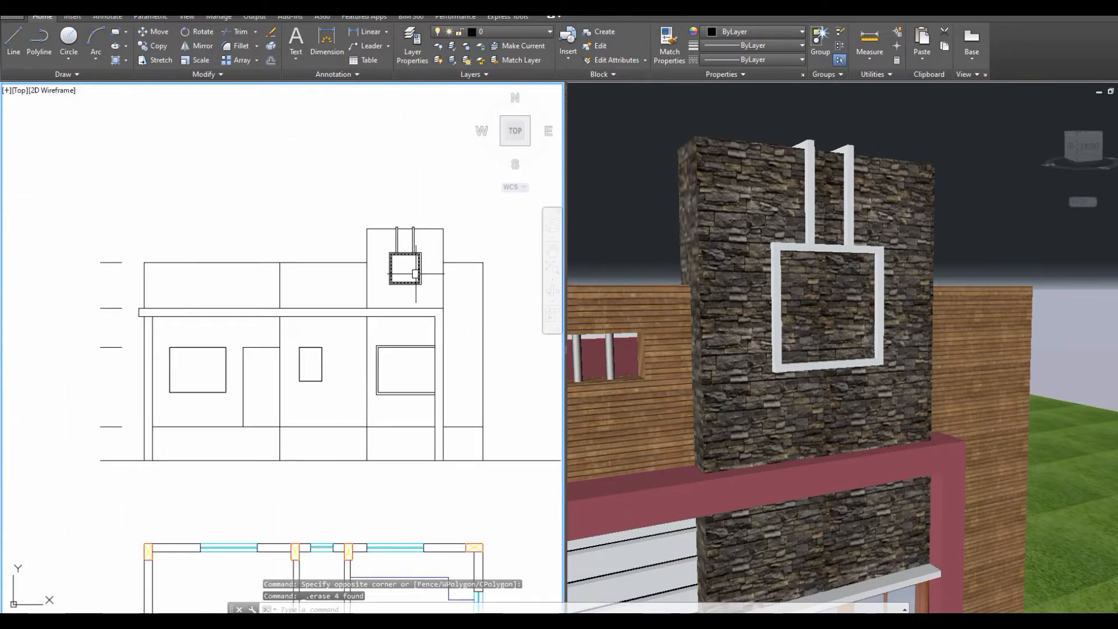
{"action": "middle_click_drag", "start_coordinate": [382, 342], "coordinate": [395, 349]}
{"action": "scroll", "coordinate": [395, 348], "scroll_direction": "up", "scroll_amount": 2}
{"action": "left_click", "coordinate": [729, 286]}
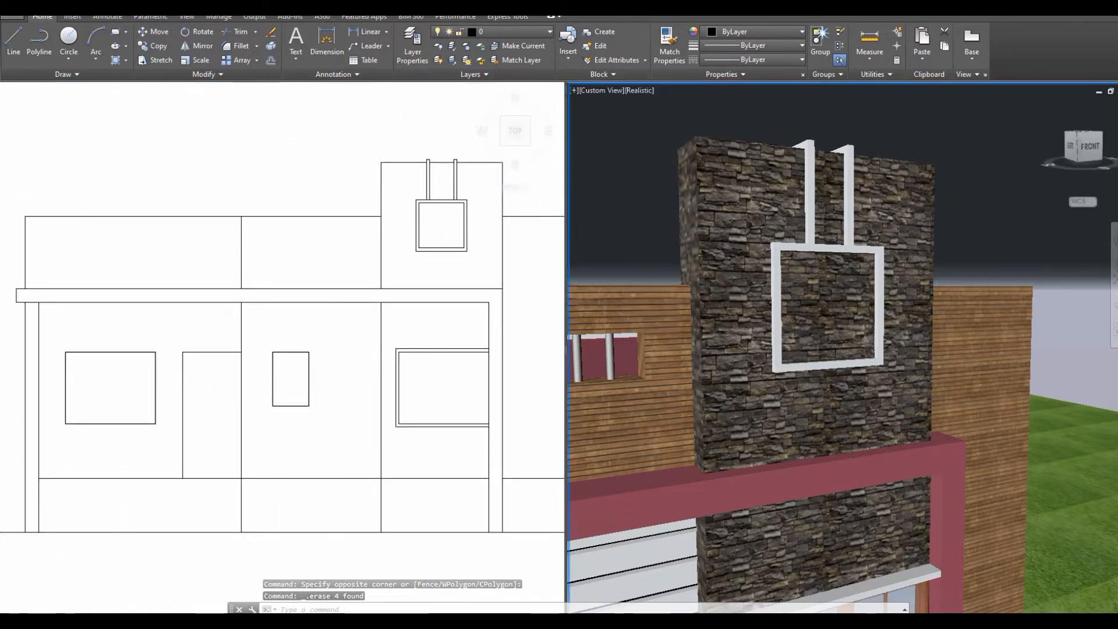
{"action": "scroll", "coordinate": [687, 247], "scroll_direction": "down", "scroll_amount": 4}
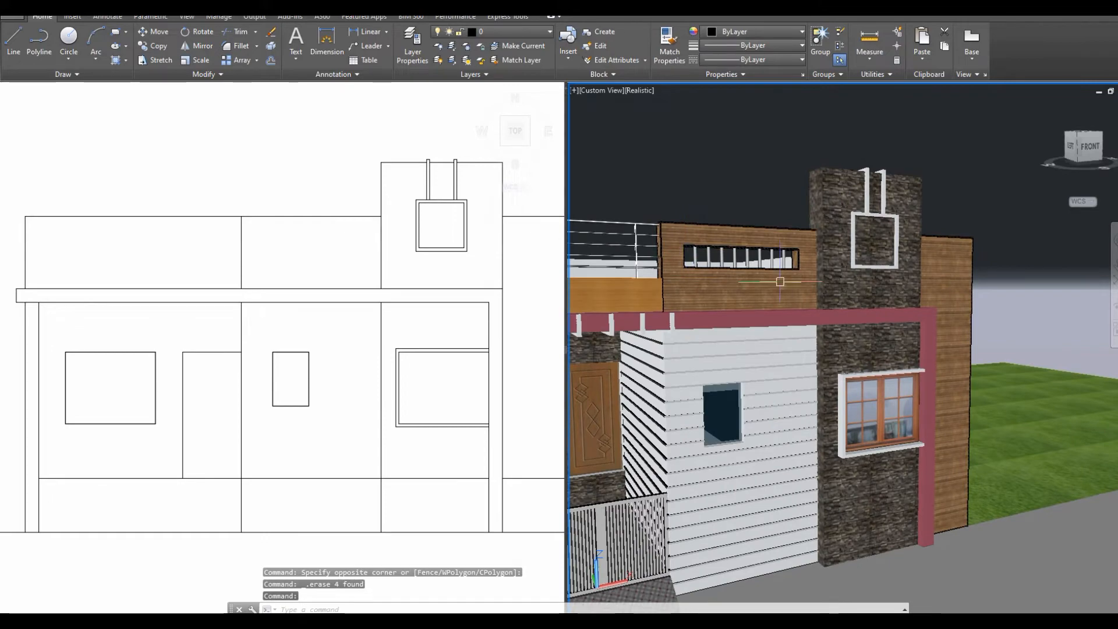
{"action": "scroll", "coordinate": [806, 242], "scroll_direction": "up", "scroll_amount": 5}
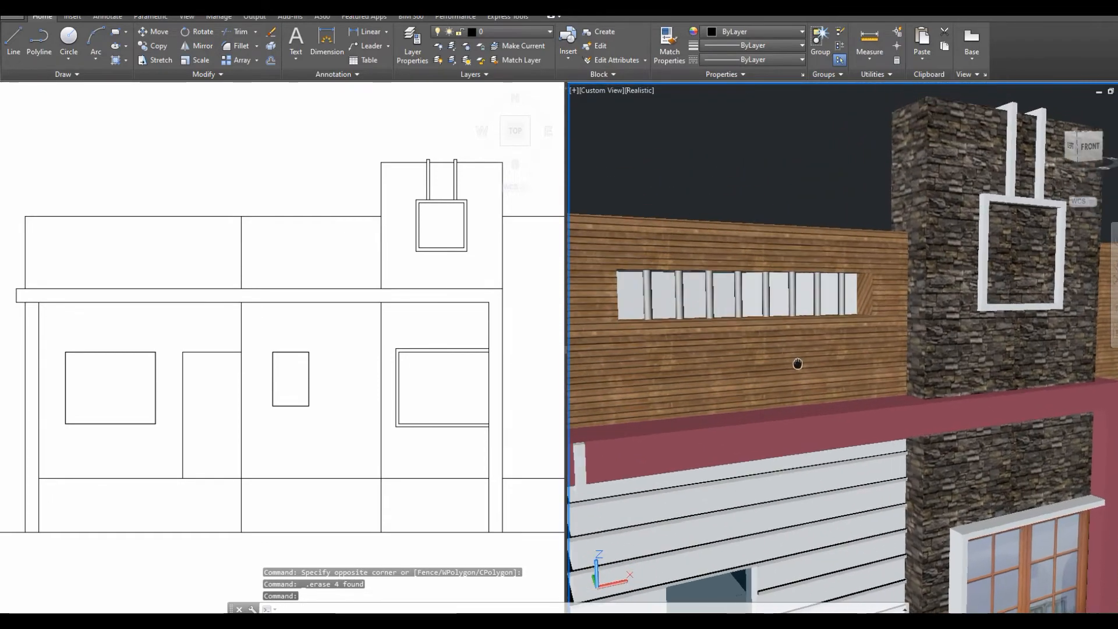
{"action": "type", "text": "di"}
{"action": "key", "text": "Return"}
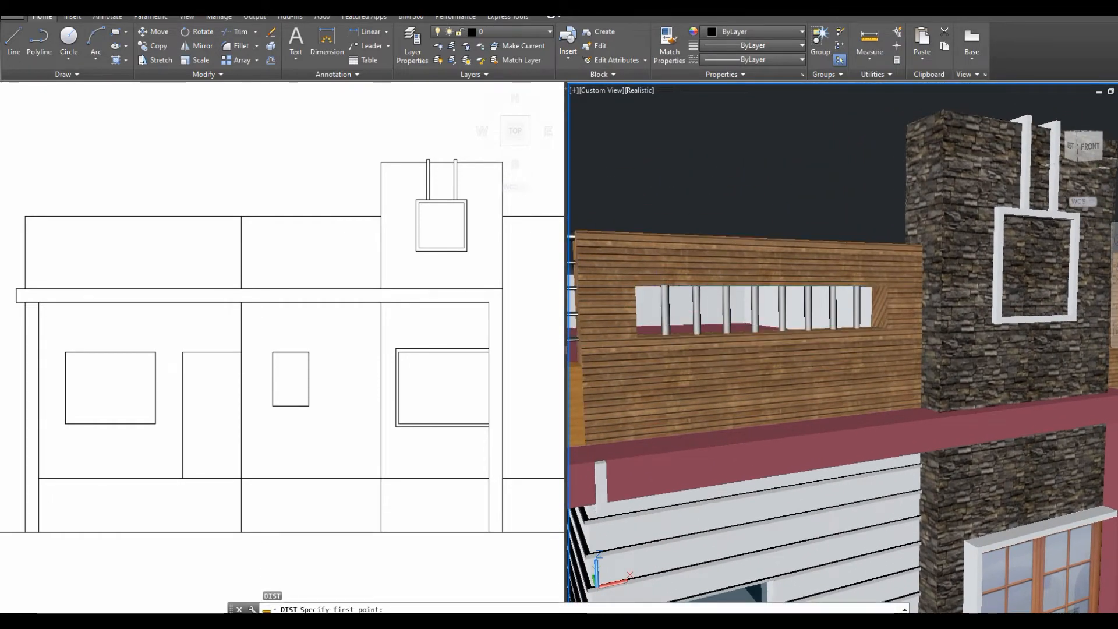
{"action": "middle_click_drag", "start_coordinate": [716, 367], "coordinate": [661, 370]}
{"action": "left_click", "coordinate": [671, 377]}
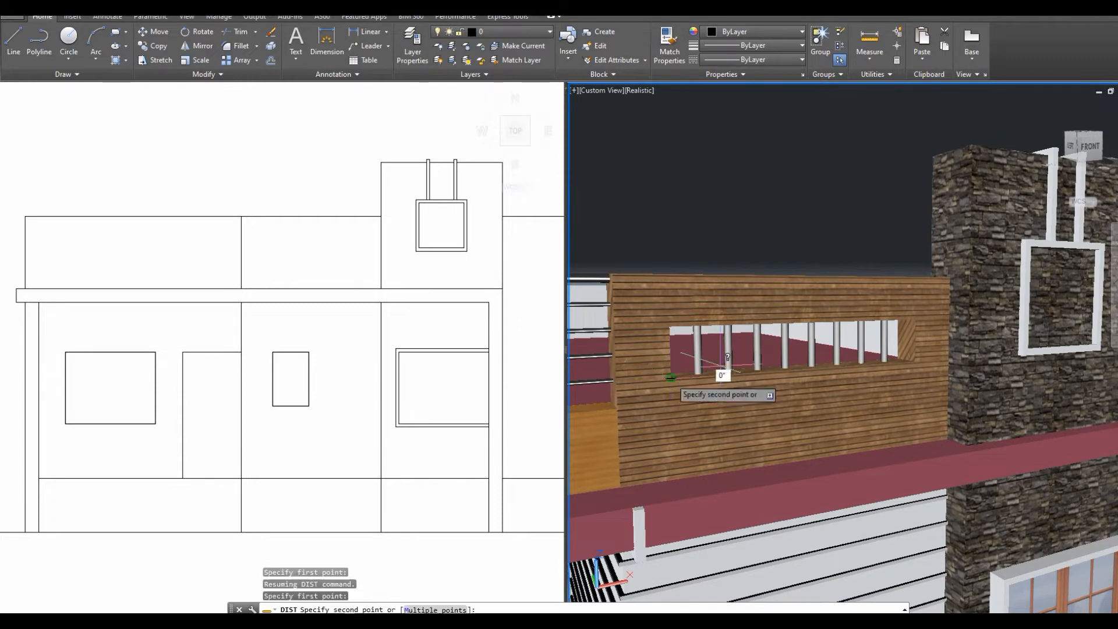
{"action": "left_click", "coordinate": [915, 318]}
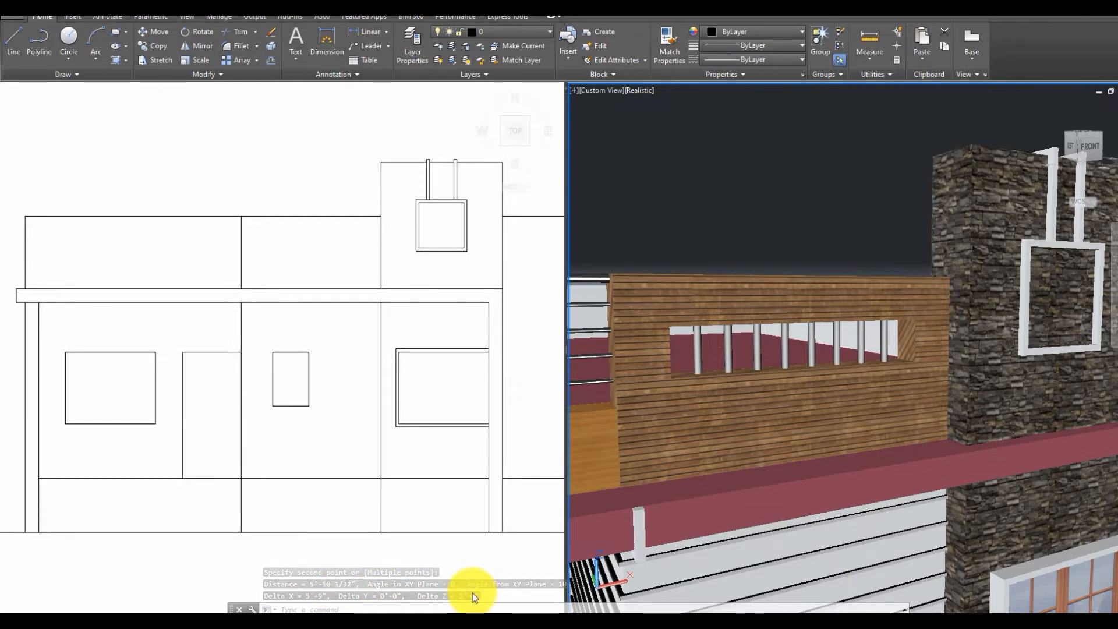
Measure from the opening's upper corner to the wooden wall's top edge and to its side edge.
{"action": "type", "text": "dist"}
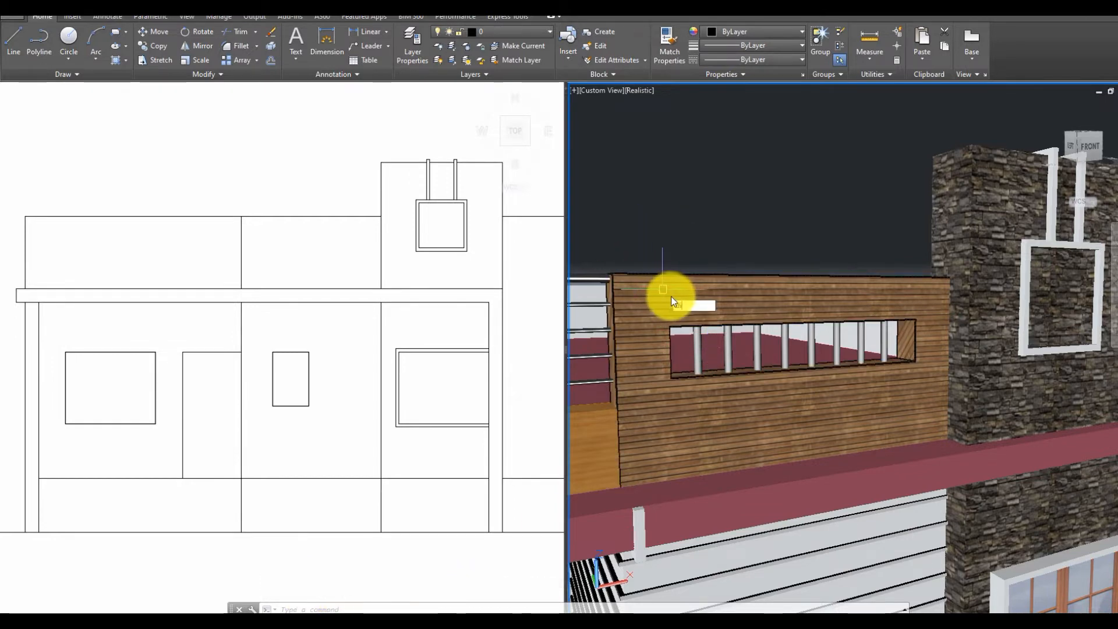
{"action": "key", "text": "Return"}
{"action": "left_click", "coordinate": [669, 325]}
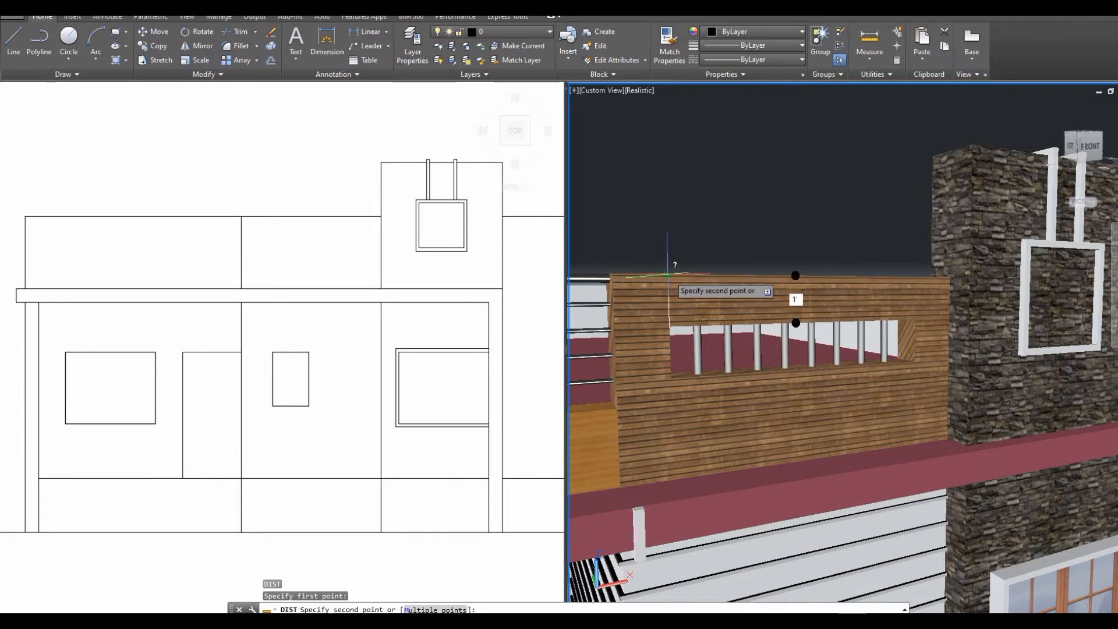
{"action": "left_click", "coordinate": [668, 274]}
{"action": "key", "text": "Return"}
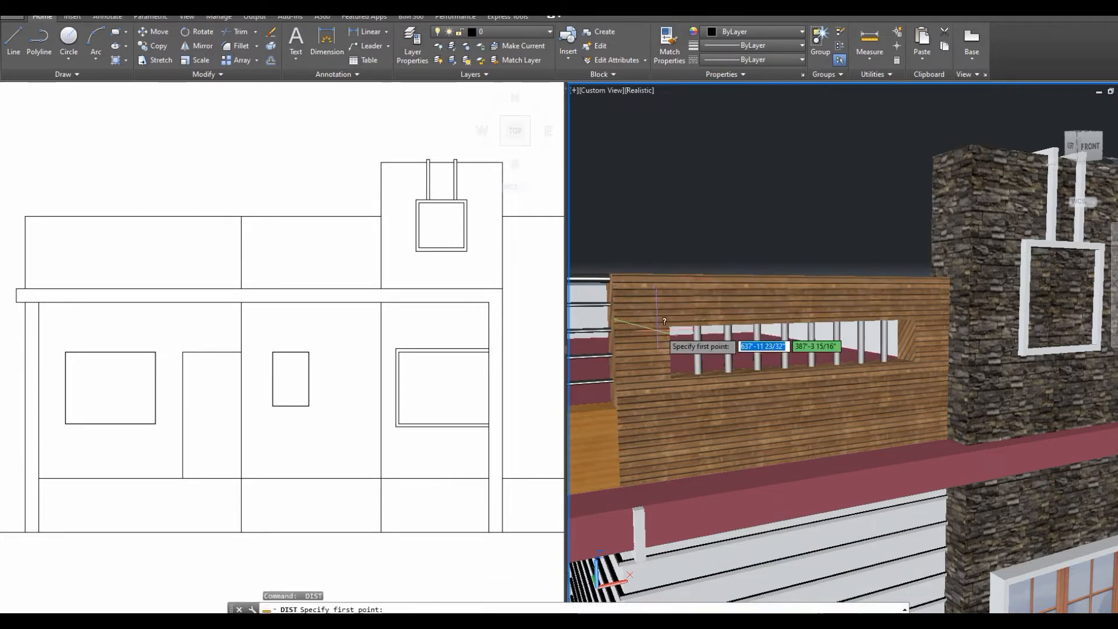
{"action": "left_click", "coordinate": [669, 327]}
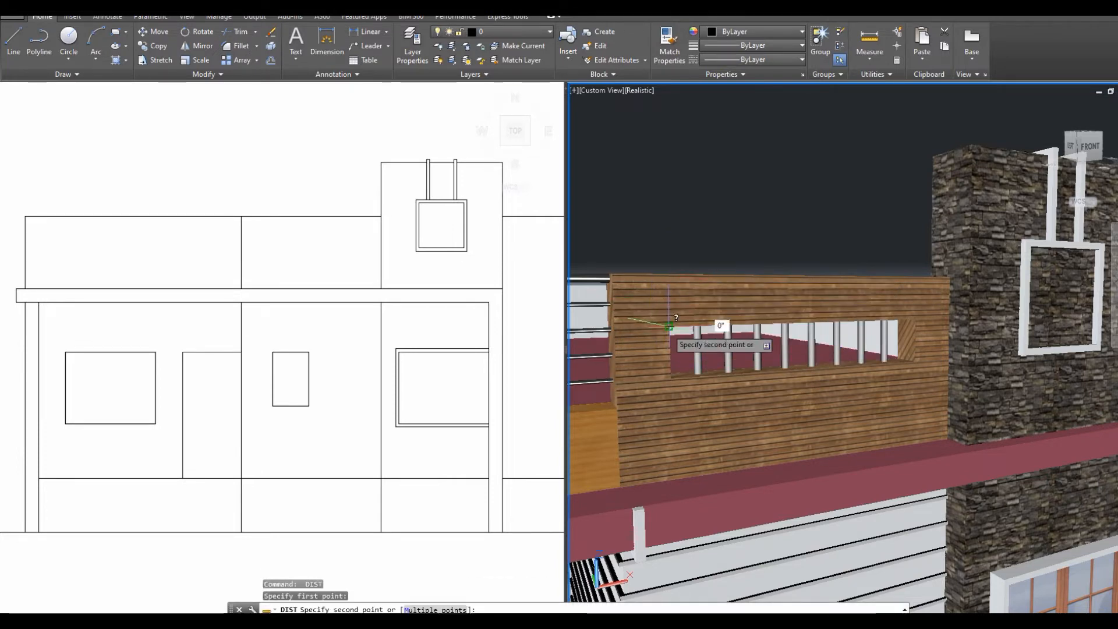
{"action": "left_click", "coordinate": [619, 322]}
{"action": "key", "text": "Escape"}
Offset the parapet's top line in the elevation 12 inches downward, and offset the resulting line another 12 inches downward.
{"action": "left_click", "coordinate": [275, 247]}
{"action": "middle_click_drag", "start_coordinate": [275, 247], "coordinate": [273, 281]}
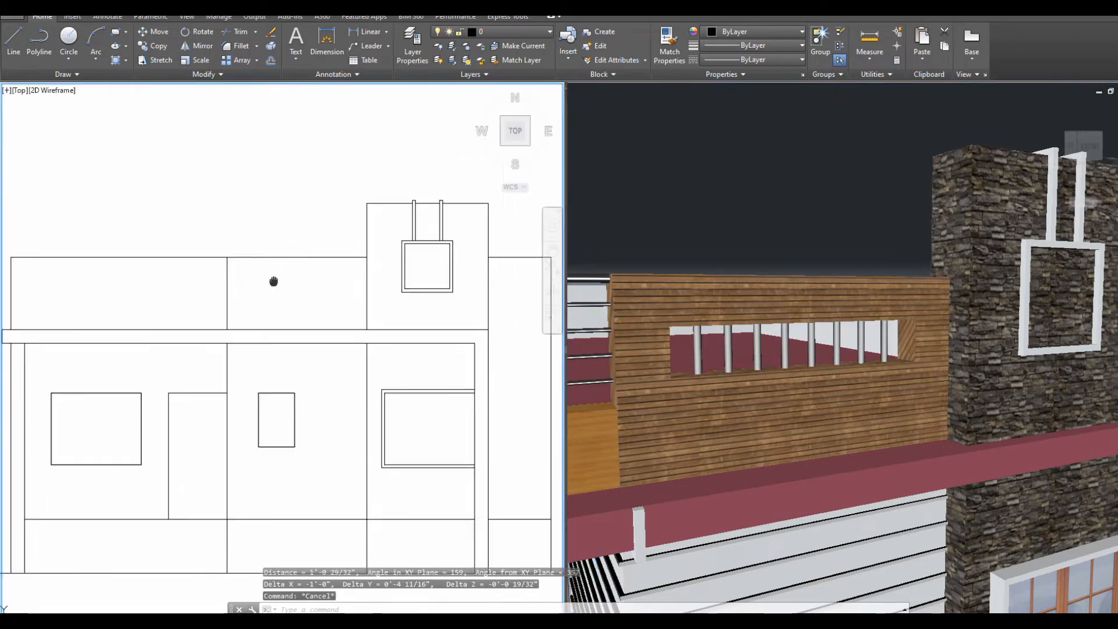
{"action": "type", "text": "o"}
{"action": "key", "text": "Return"}
{"action": "type", "text": "1'"}
{"action": "key", "text": "Return"}
{"action": "left_click", "coordinate": [285, 258]}
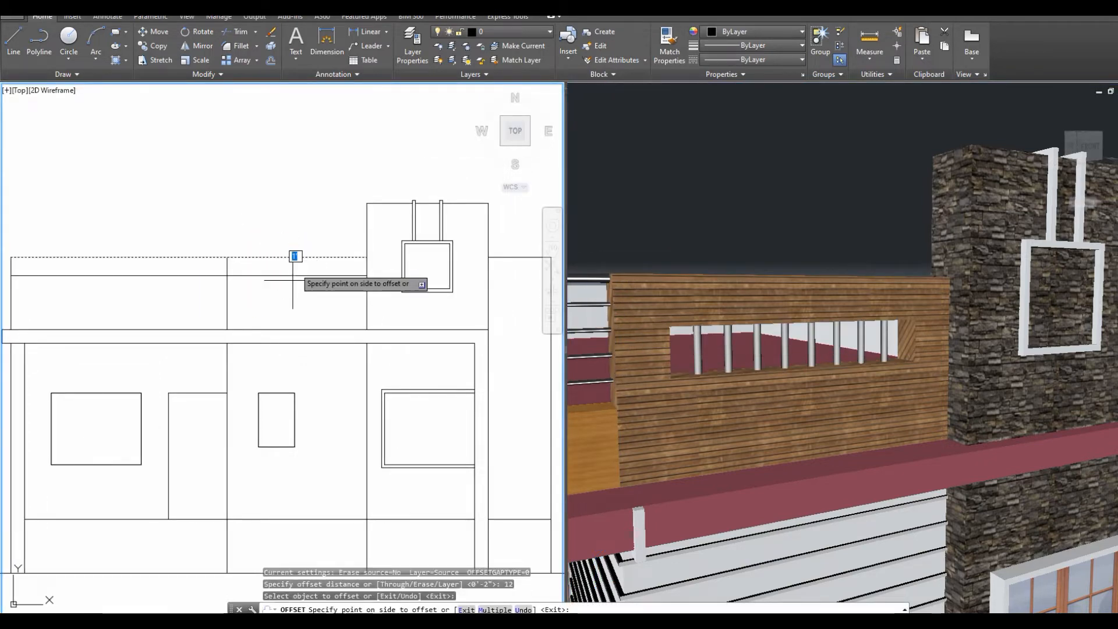
{"action": "left_click", "coordinate": [298, 294]}
{"action": "left_click", "coordinate": [317, 275]}
{"action": "left_click", "coordinate": [313, 286]}
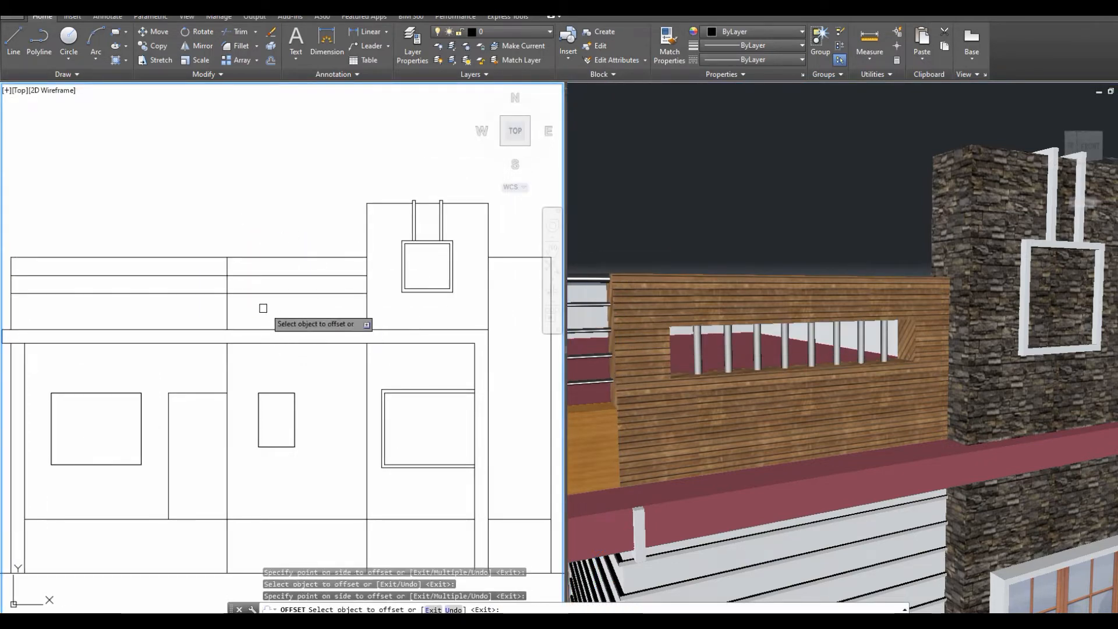
{"action": "mouse_move", "coordinate": [275, 282]}
{"action": "middle_mouse_down"}
{"action": "mouse_move", "coordinate": [337, 302]}
{"action": "mouse_move", "coordinate": [331, 323]}
{"action": "middle_mouse_up"}
{"action": "key", "text": "Escape"}
Trim both offset lines on the outer side of the parapet's vertical dividing line, keeping the part next to the tower.
{"action": "scroll", "coordinate": [371, 307], "scroll_direction": "up", "scroll_amount": 2}
{"action": "type", "text": "tr"}
{"action": "key", "text": "Return"}
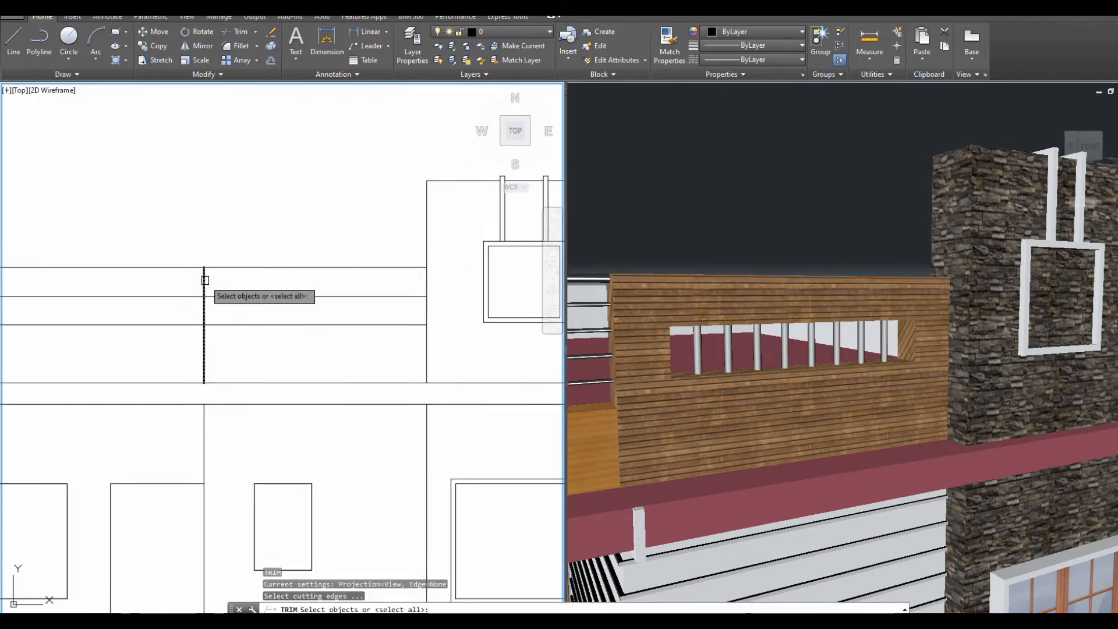
{"action": "left_click", "coordinate": [205, 280]}
{"action": "key", "text": "Return"}
{"action": "left_click", "coordinate": [170, 283]}
{"action": "left_click", "coordinate": [141, 342]}
{"action": "key", "text": "Return"}
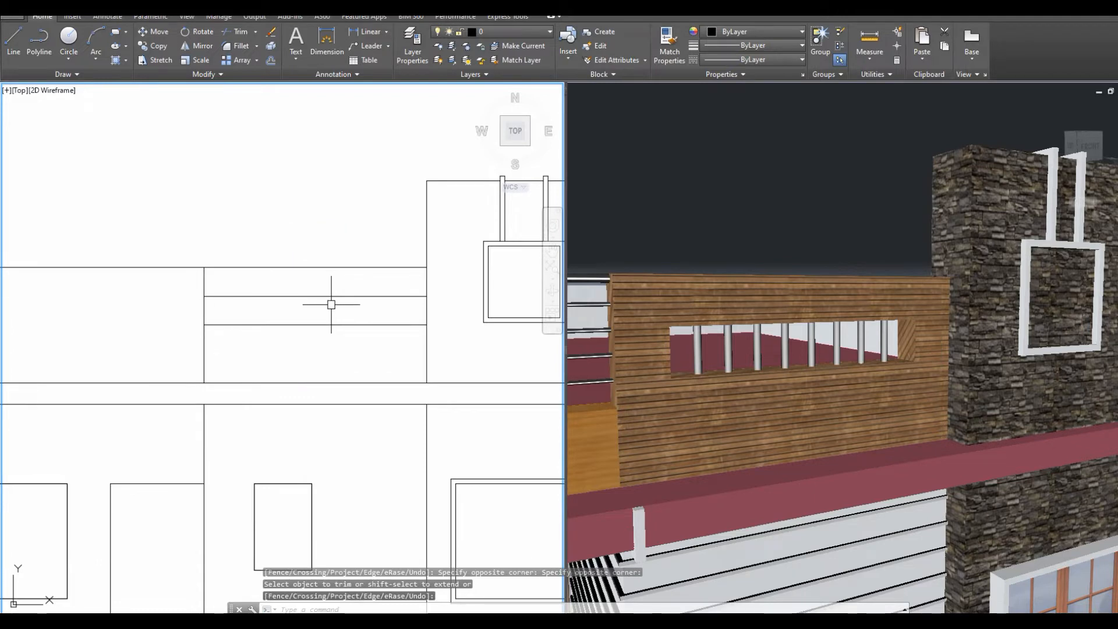
Place a vertical construction line through the midpoint of the trimmed offset lines.
{"action": "type", "text": "xl"}
{"action": "key", "text": "Return"}
{"action": "type", "text": "v"}
{"action": "key", "text": "Return"}
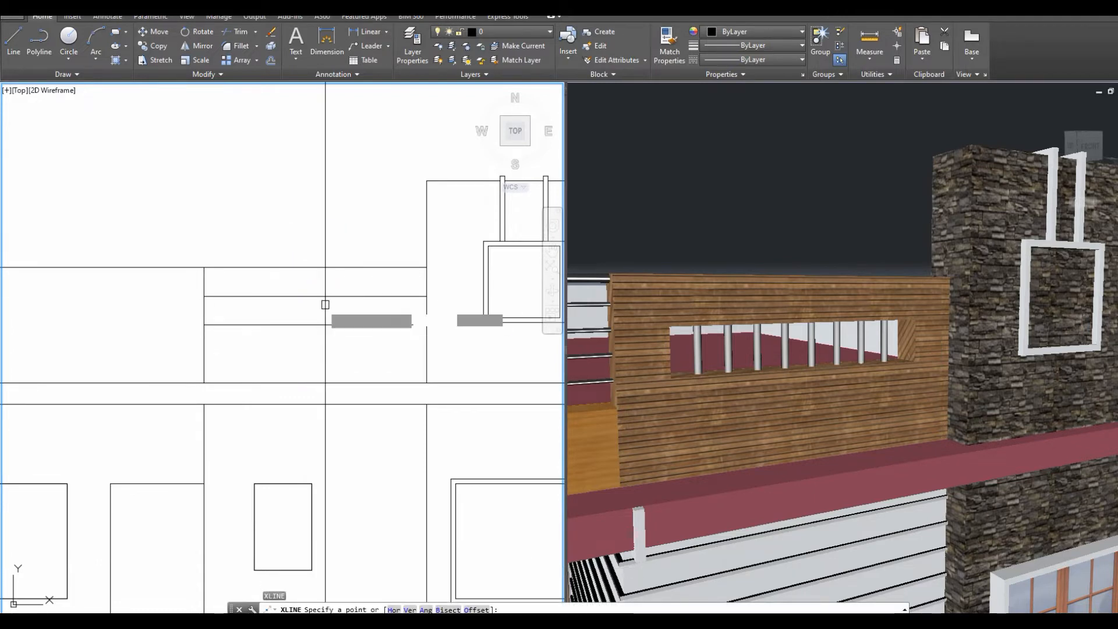
{"action": "left_click", "coordinate": [316, 293]}
{"action": "key", "text": "Return"}
Offset the vertical construction line 2'7.5" to both sides to mark the opening's width.
{"action": "type", "text": "o"}
{"action": "key", "text": "Return"}
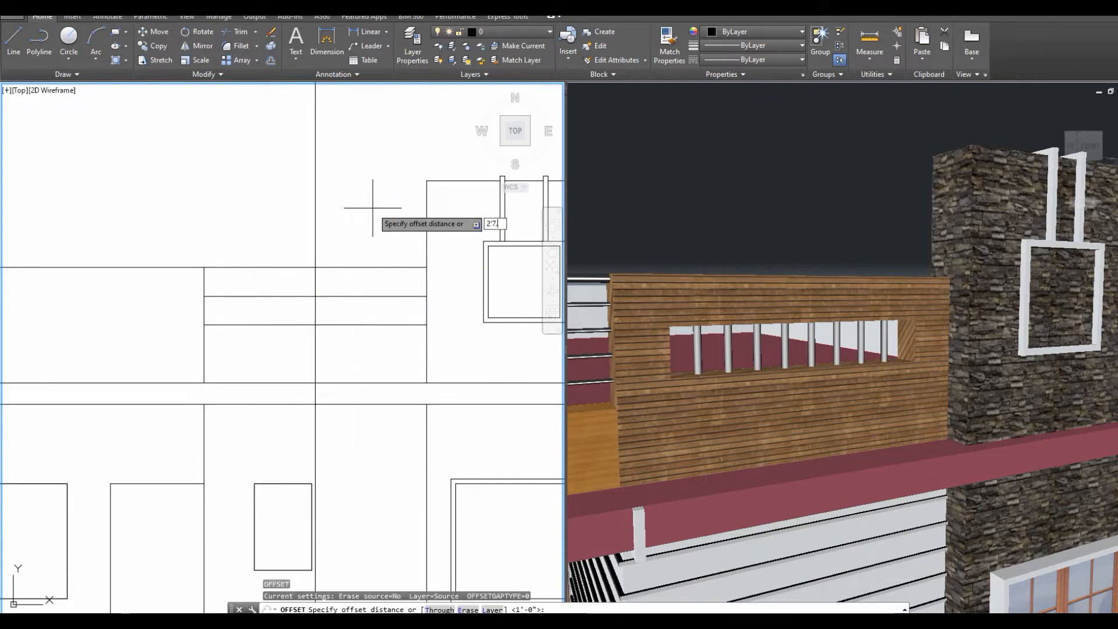
{"action": "type", "text": "2'7.5"}
{"action": "key", "text": "Return"}
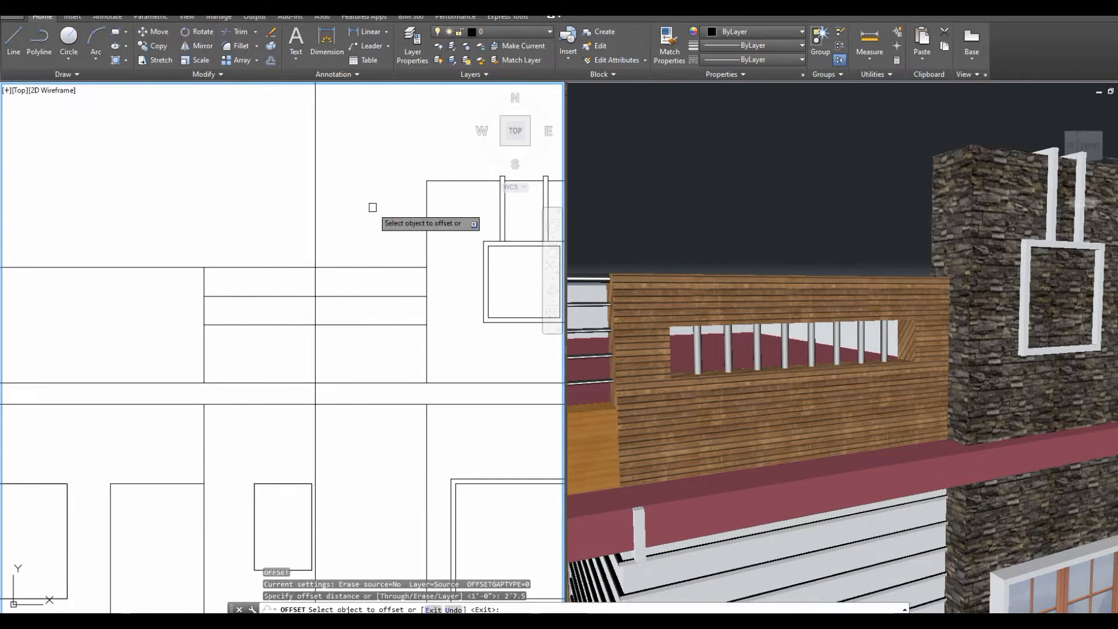
{"action": "left_click", "coordinate": [316, 242]}
{"action": "left_click", "coordinate": [302, 280]}
{"action": "left_click", "coordinate": [315, 243]}
{"action": "left_click", "coordinate": [349, 263]}
{"action": "key", "text": "Escape"}
Erase the middle vertical construction line between the two offset lines.
{"action": "left_click", "coordinate": [317, 244]}
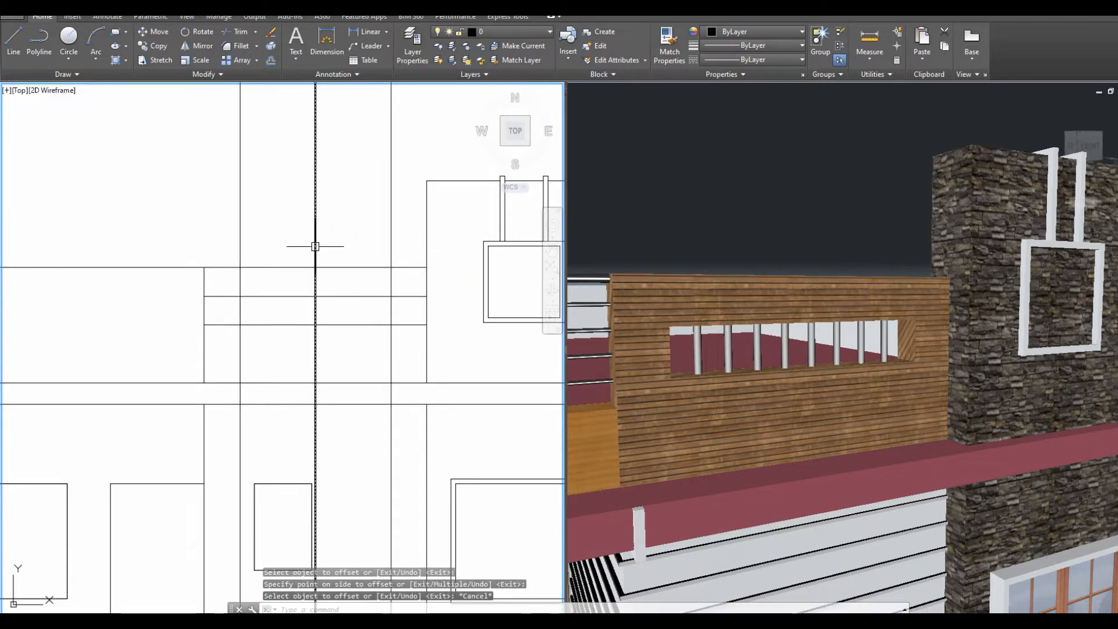
{"action": "type", "text": "e"}
{"action": "key", "text": "Return"}
{"action": "key", "text": "Escape"}
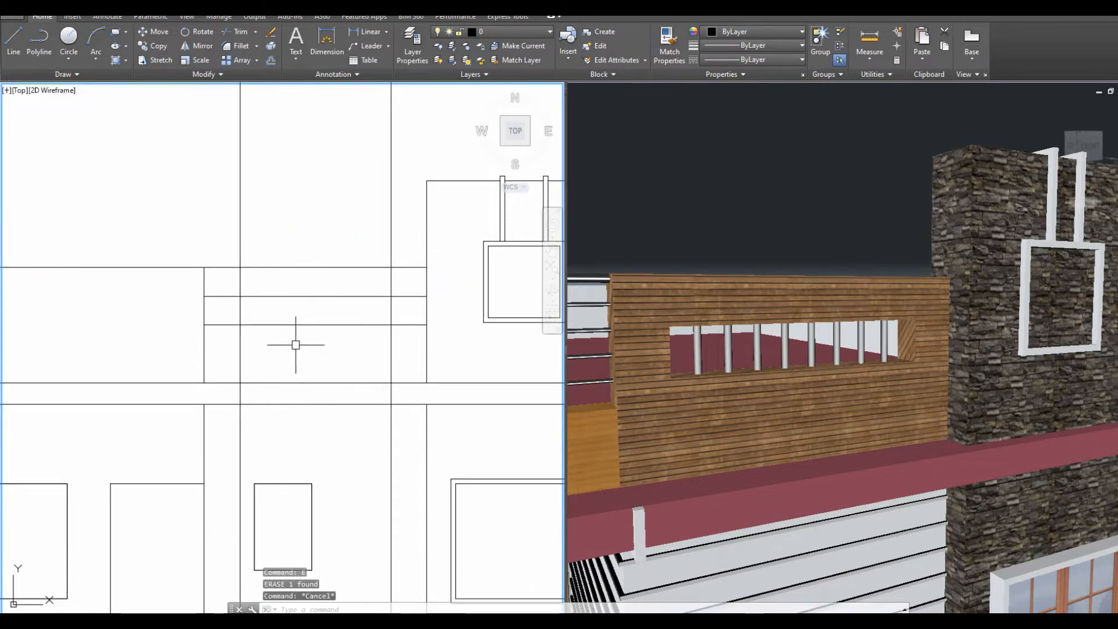
Create a boundary polyline from the rectangle enclosed by the two vertical and two horizontal guide lines.
{"action": "type", "text": "bo"}
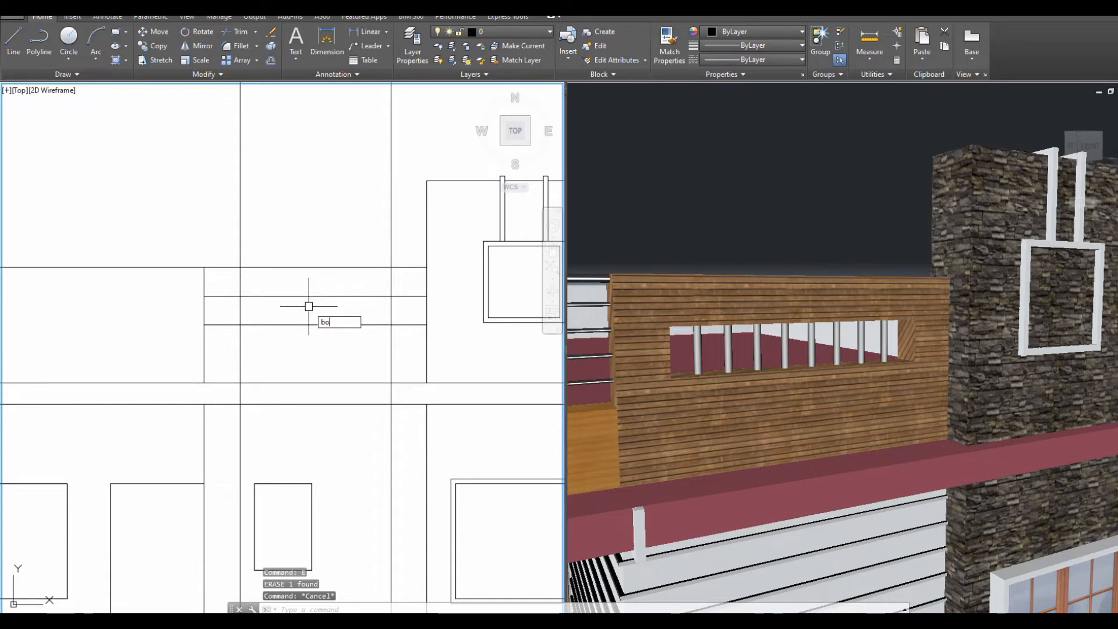
{"action": "key", "text": "Return"}
{"action": "left_click", "coordinate": [490, 271]}
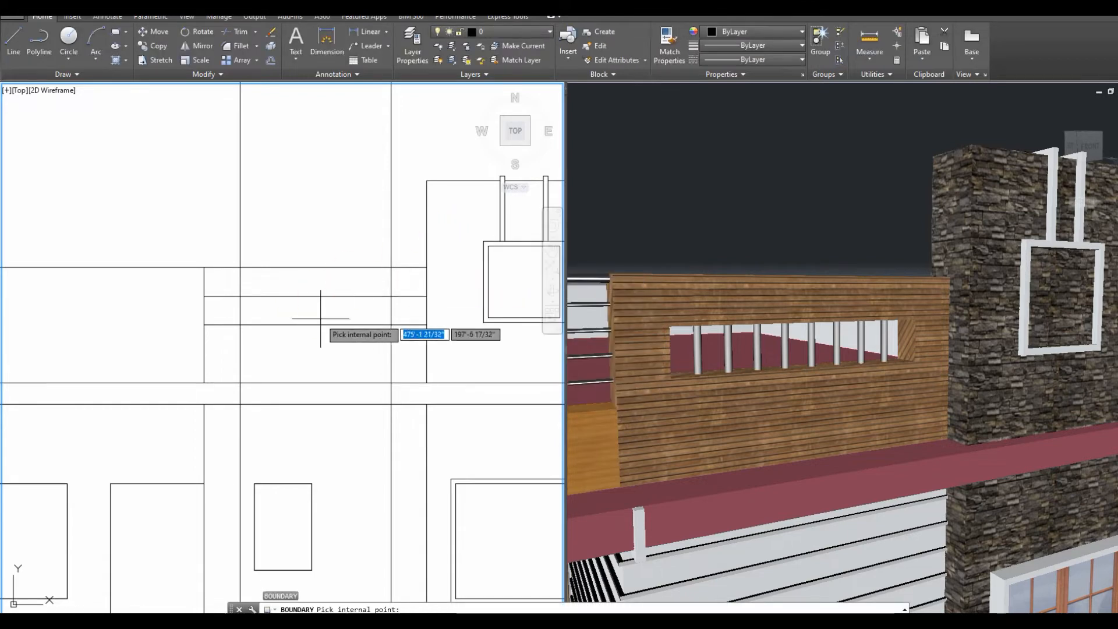
{"action": "left_click", "coordinate": [326, 310]}
{"action": "key", "text": "Return"}
Erase the two vertical and two horizontal guide lines around the opening, keeping the boundary rectangle.
{"action": "left_click", "coordinate": [411, 342]}
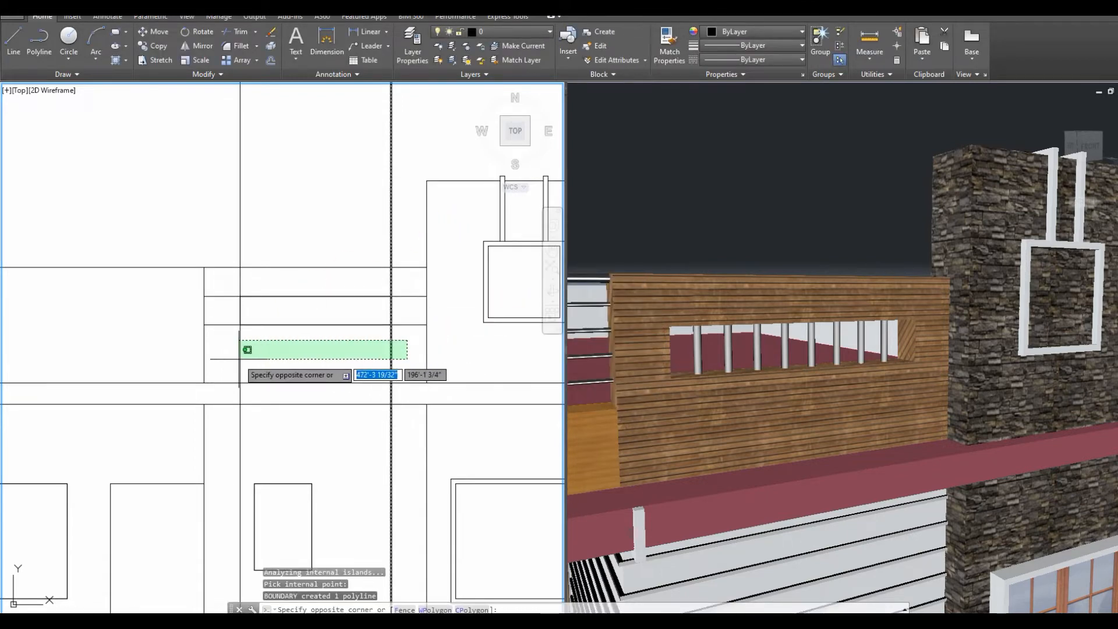
{"action": "left_click", "coordinate": [236, 356]}
{"action": "left_click", "coordinate": [228, 328]}
{"action": "left_click", "coordinate": [209, 294]}
{"action": "key", "text": "Delete"}
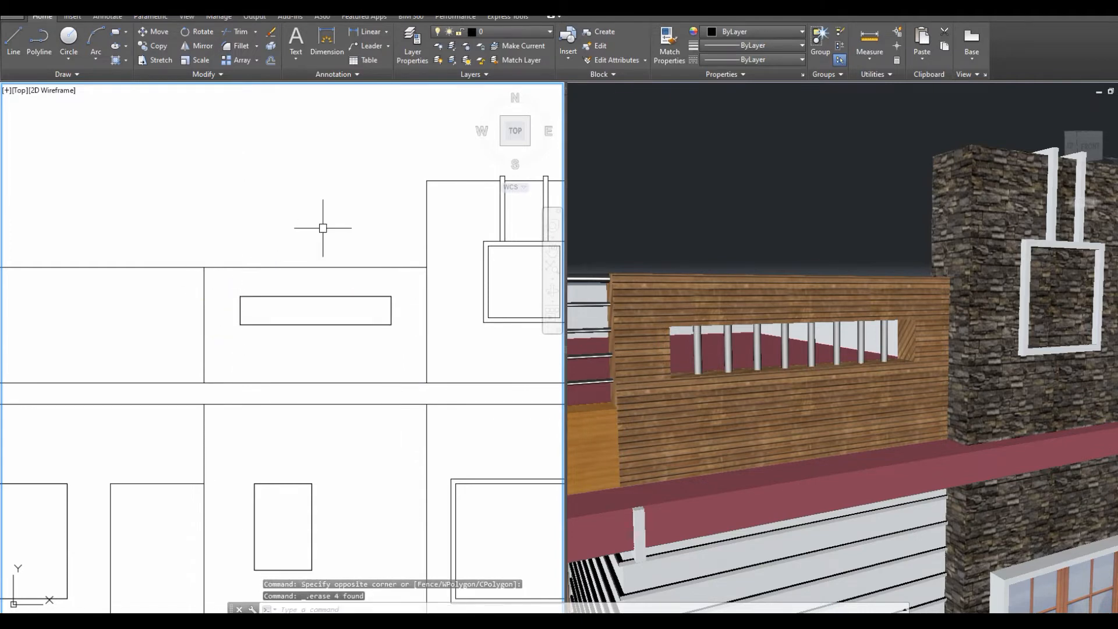
Start a multiline for the parapet opening and open its scale setting.
{"action": "middle_click_drag", "start_coordinate": [323, 228], "coordinate": [301, 226]}
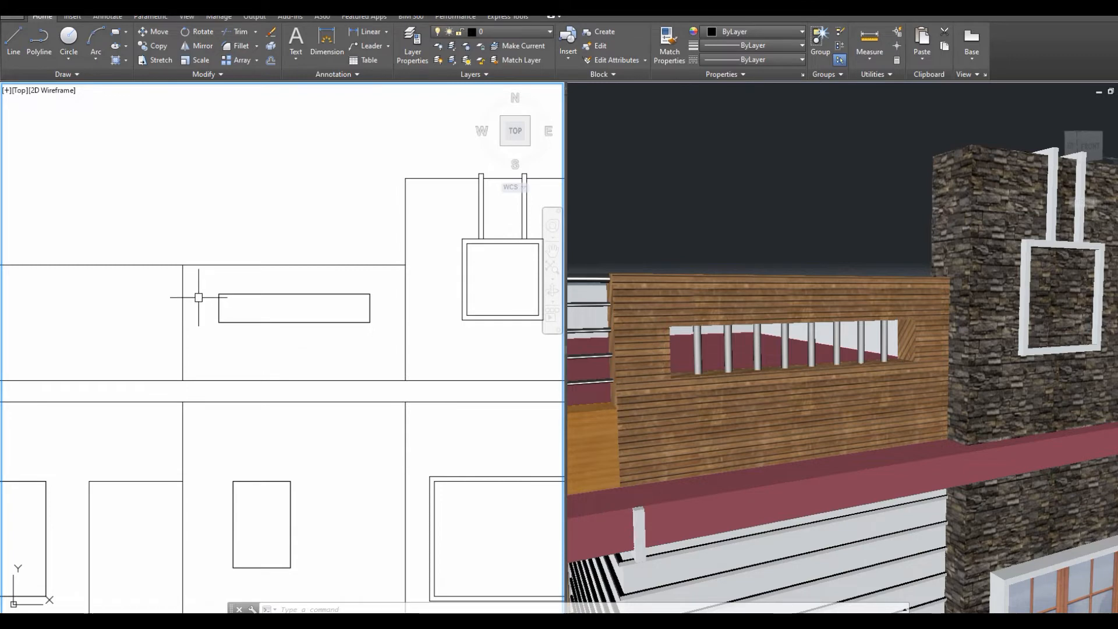
{"action": "scroll", "coordinate": [199, 297], "scroll_direction": "up", "scroll_amount": 2}
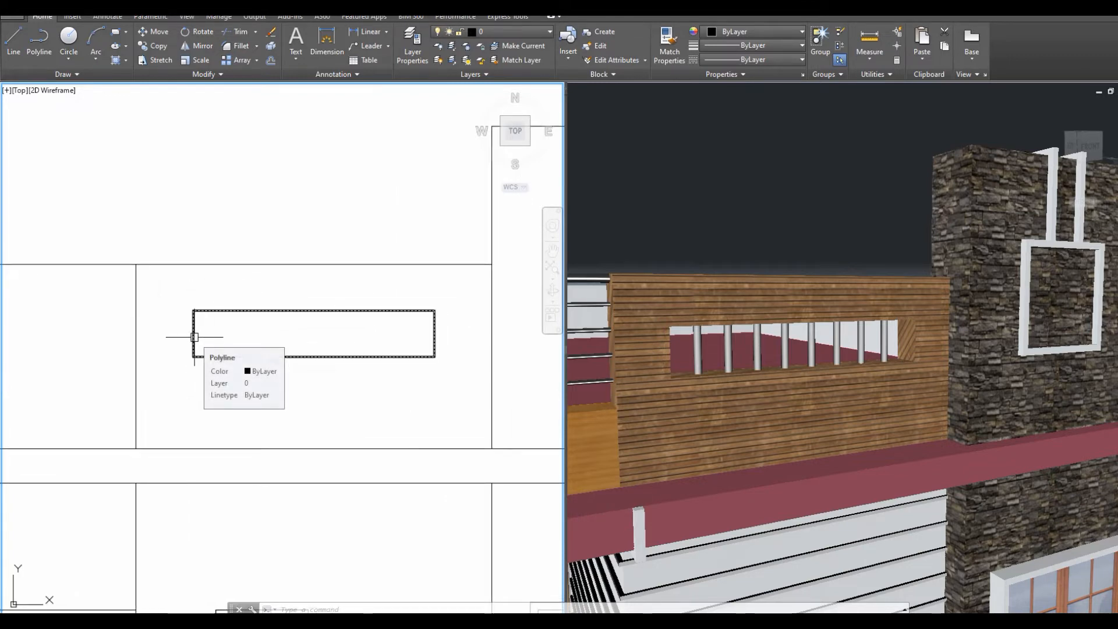
{"action": "type", "text": "mline"}
{"action": "key", "text": "Return"}
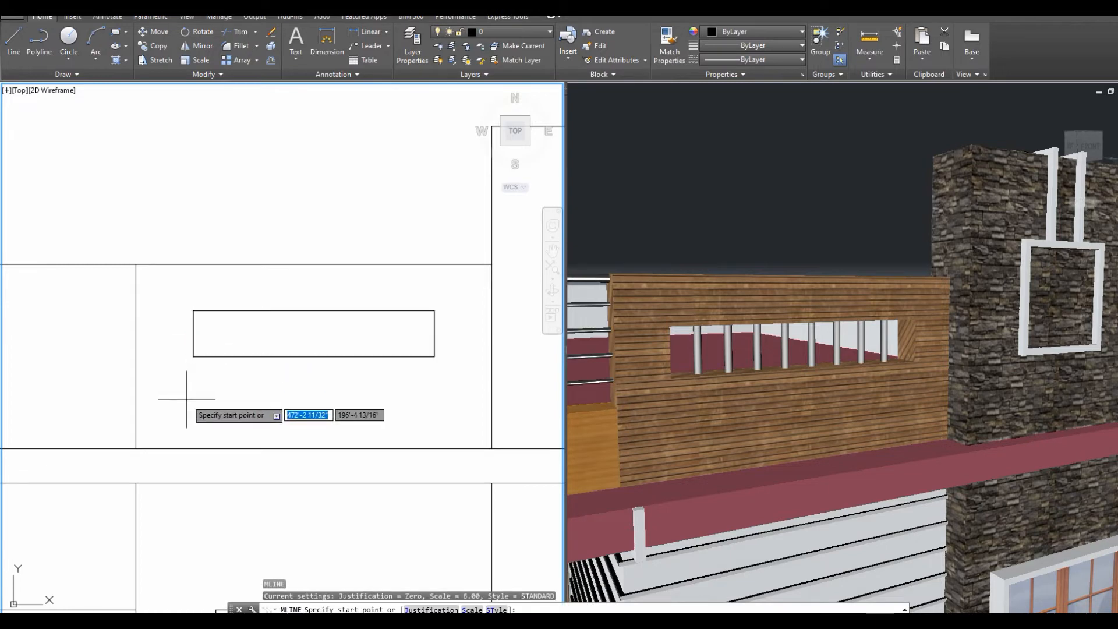
{"action": "type", "text": "s"}
{"action": "key", "text": "Return"}
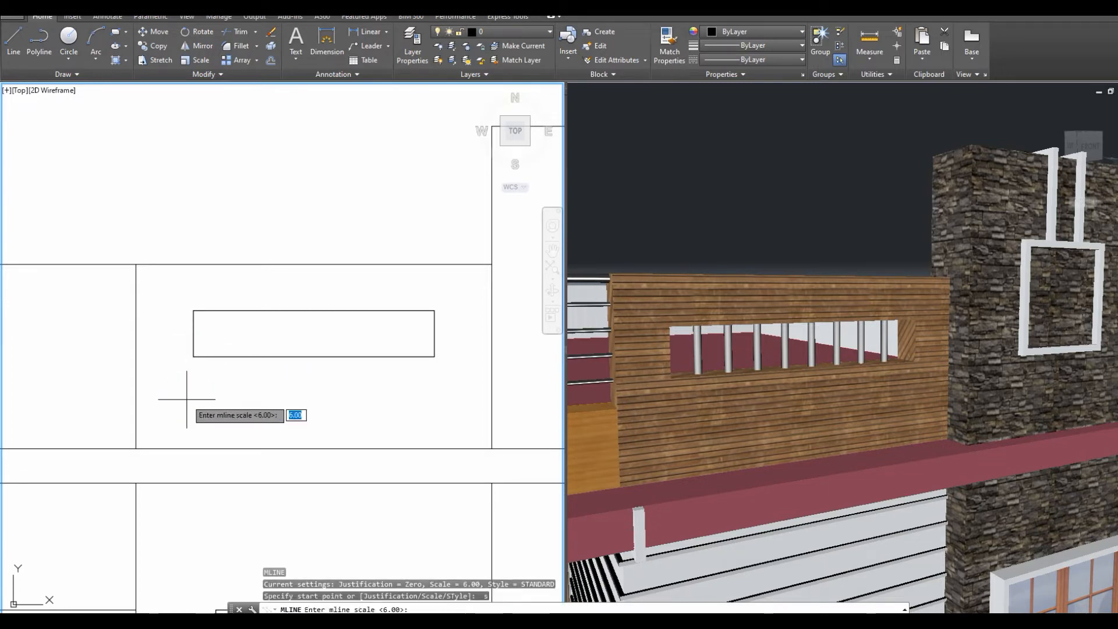
Draw a multiline with scale 1.5 and zero justification along the left side of the rectangular opening in the upper wall.
{"action": "type", "text": "1.5"}
{"action": "key", "text": "Return"}
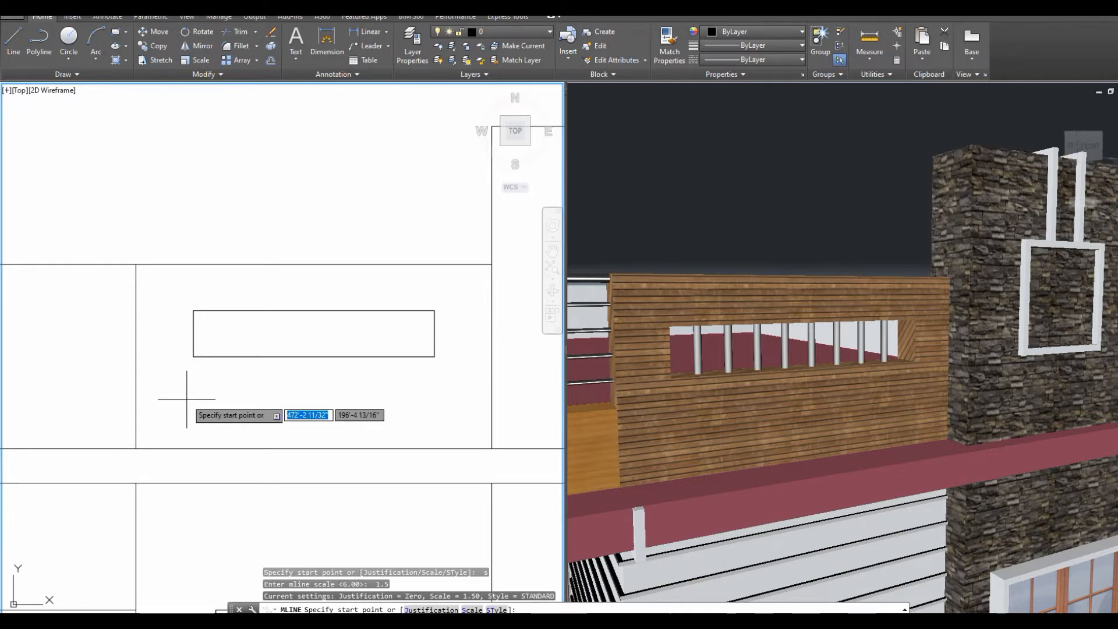
{"action": "type", "text": "j"}
{"action": "key", "text": "Return"}
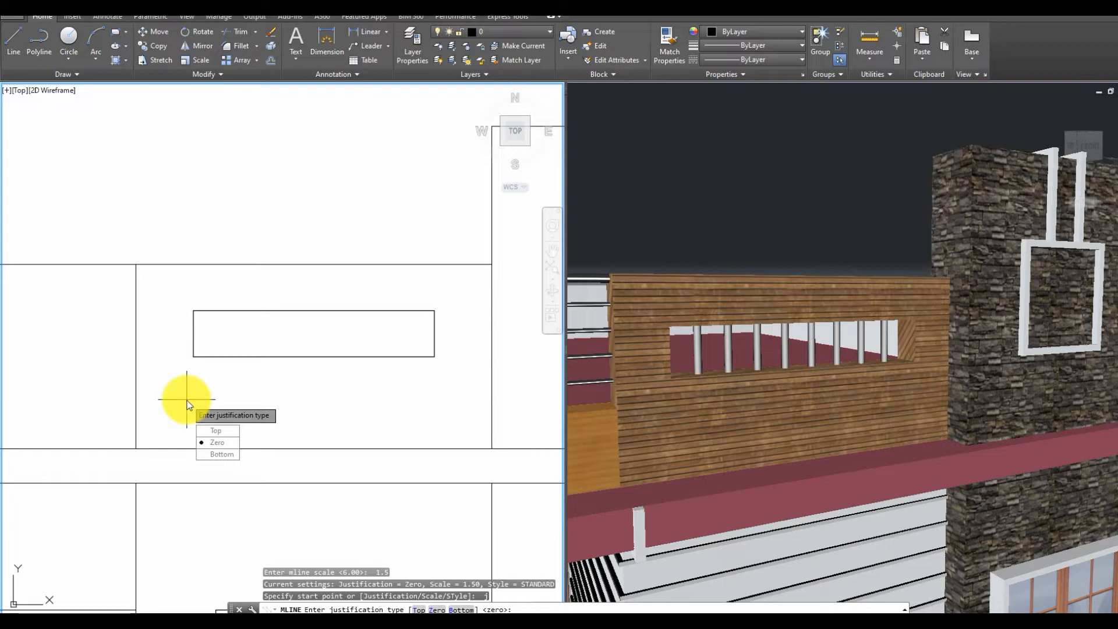
{"action": "left_click", "coordinate": [219, 441]}
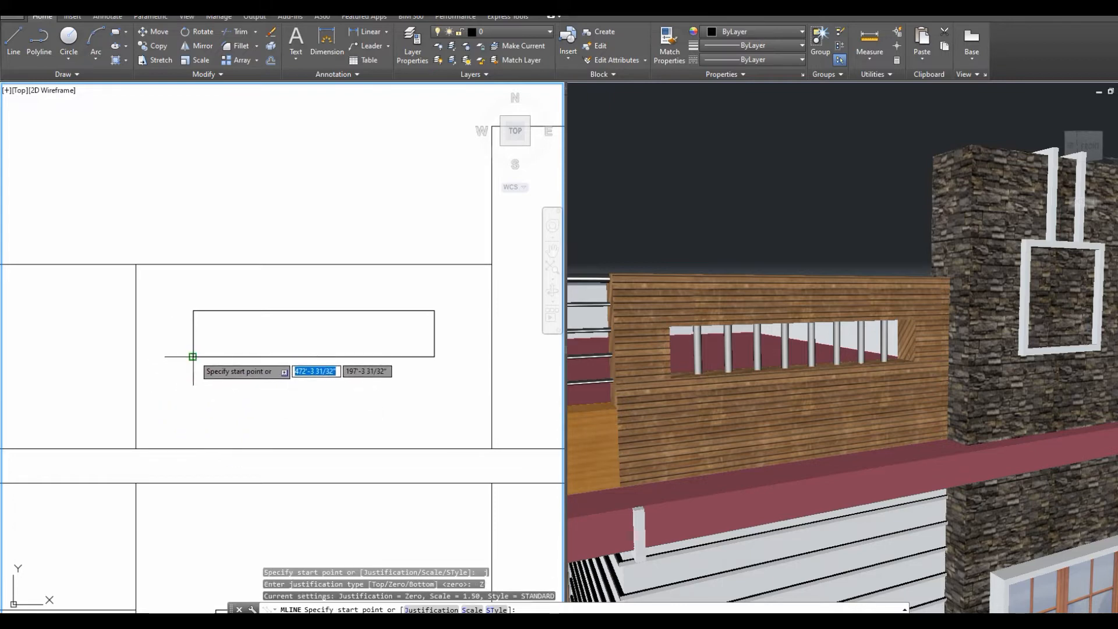
{"action": "left_click", "coordinate": [193, 357]}
{"action": "left_click", "coordinate": [193, 310]}
{"action": "key", "text": "Return"}
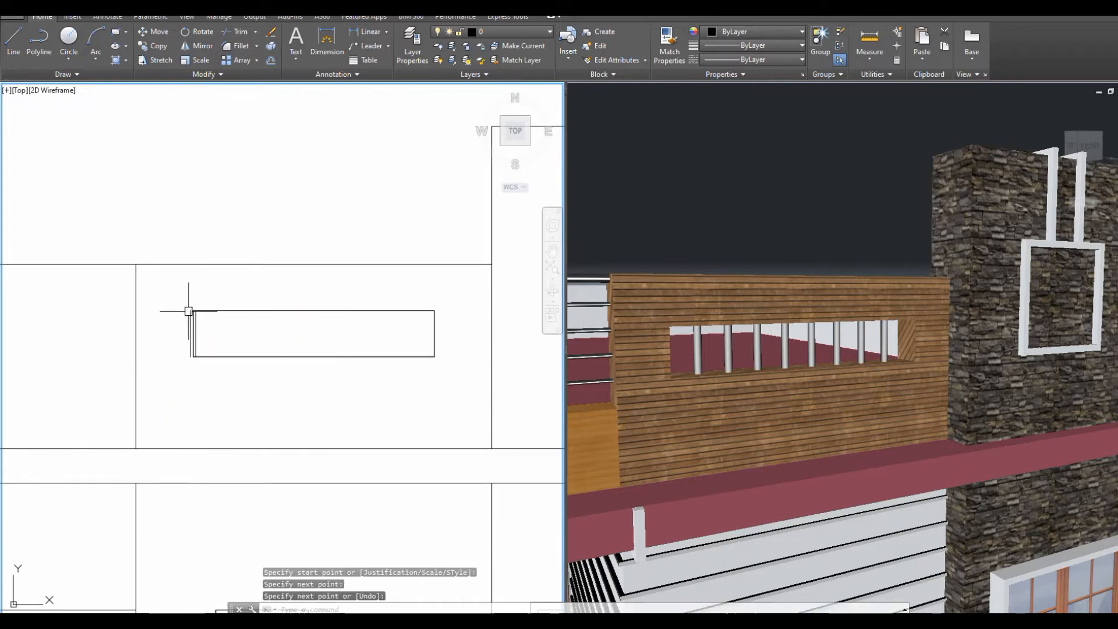
Explode the opening's rectangular outline into separate lines.
{"action": "scroll", "coordinate": [182, 309], "scroll_direction": "up", "scroll_amount": 3}
{"action": "left_click", "coordinate": [199, 341]}
{"action": "middle_click_drag", "start_coordinate": [251, 424], "coordinate": [192, 405]}
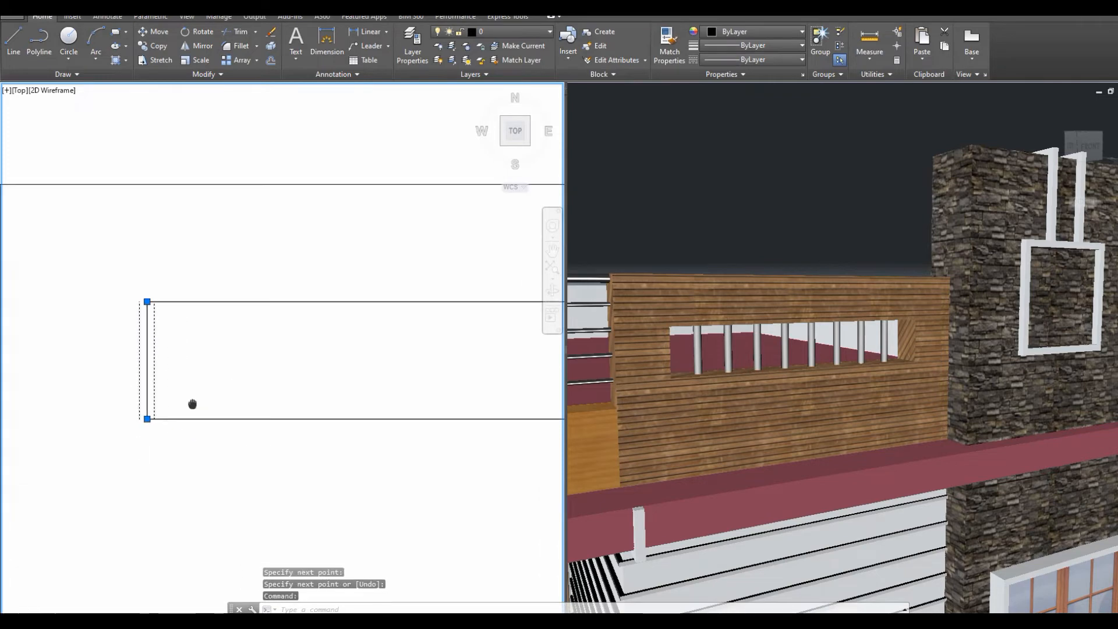
{"action": "scroll", "coordinate": [113, 371], "scroll_direction": "down", "scroll_amount": 3}
{"action": "scroll", "coordinate": [146, 353], "scroll_direction": "up", "scroll_amount": 2}
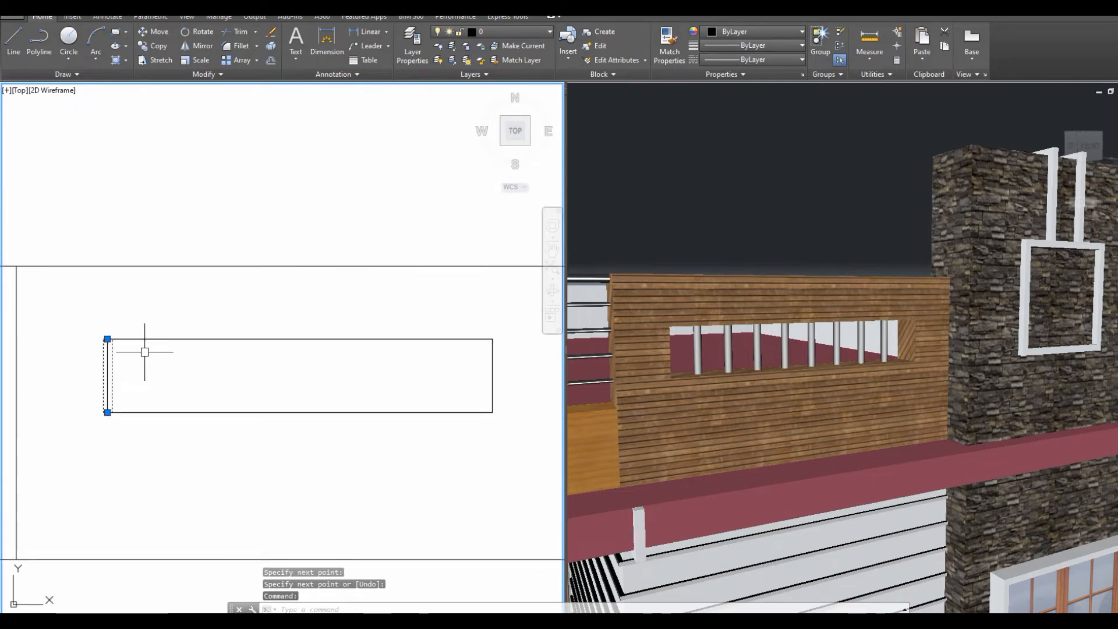
{"action": "left_click", "coordinate": [170, 340]}
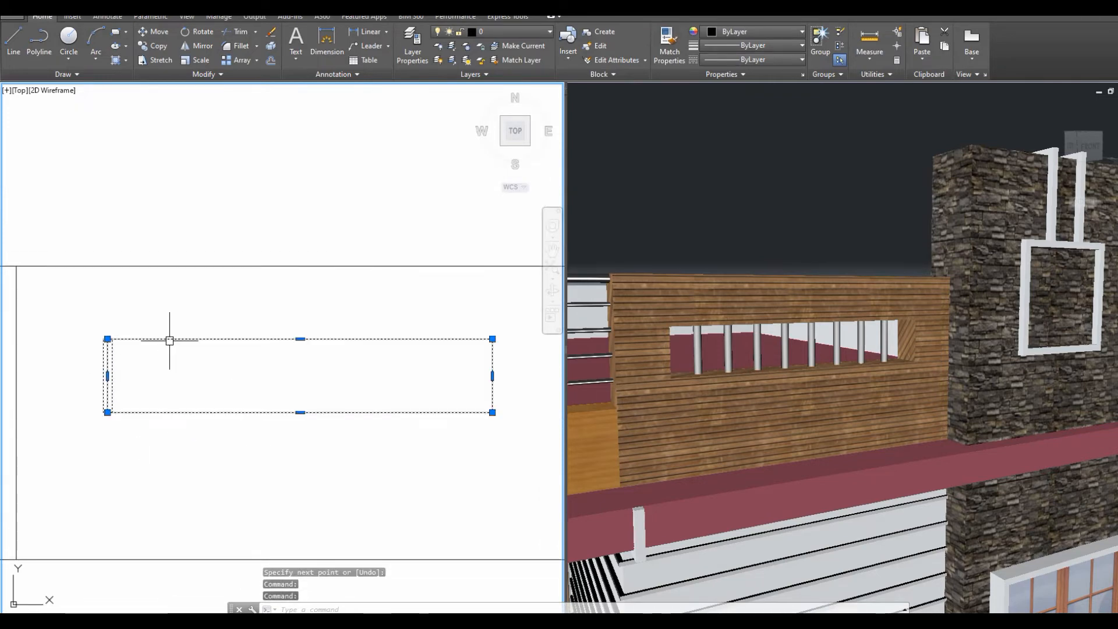
{"action": "key", "text": "Escape"}
{"action": "left_click", "coordinate": [235, 339]}
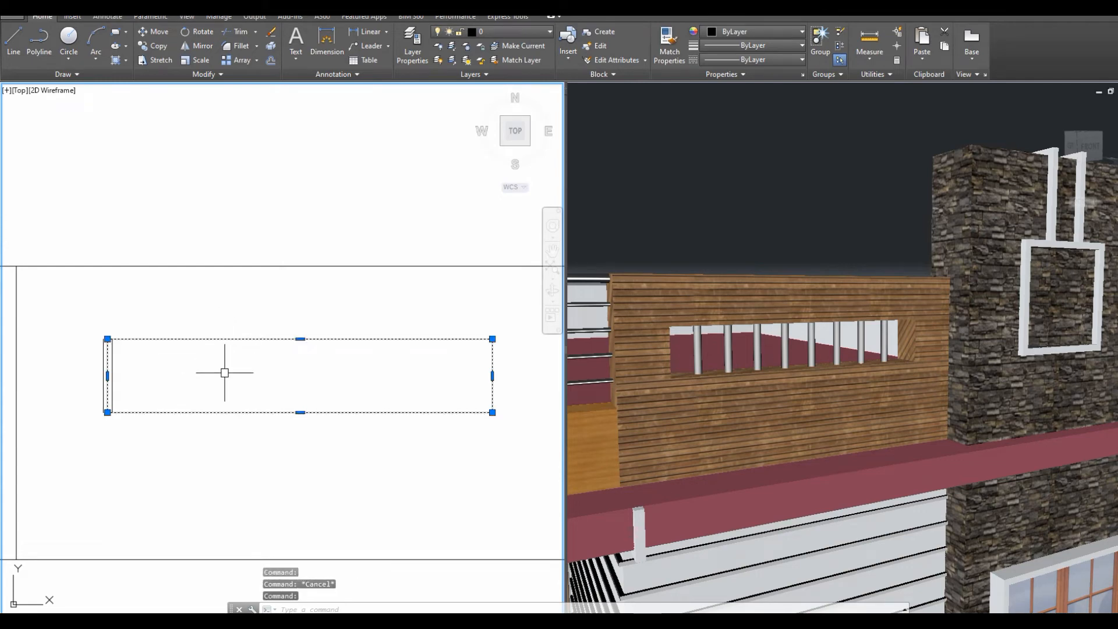
{"action": "type", "text": "x"}
{"action": "key", "text": "Return"}
Create a path array of the multiline bar along the upper edge of the opening.
{"action": "type", "text": "ar"}
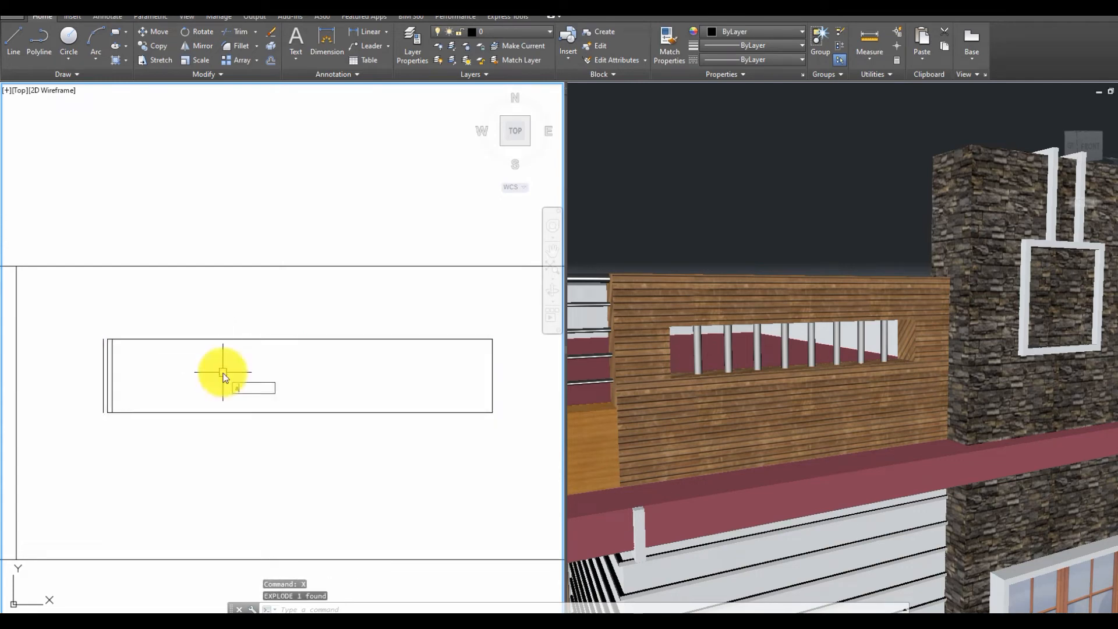
{"action": "key", "text": "Return"}
{"action": "left_click", "coordinate": [104, 364]}
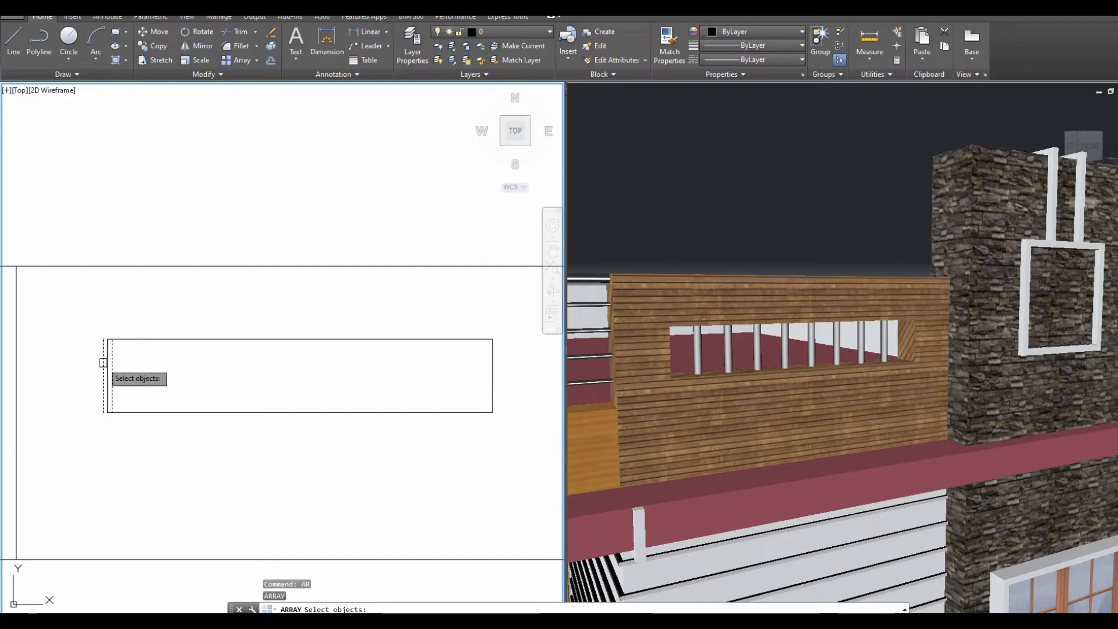
{"action": "key", "text": "Return"}
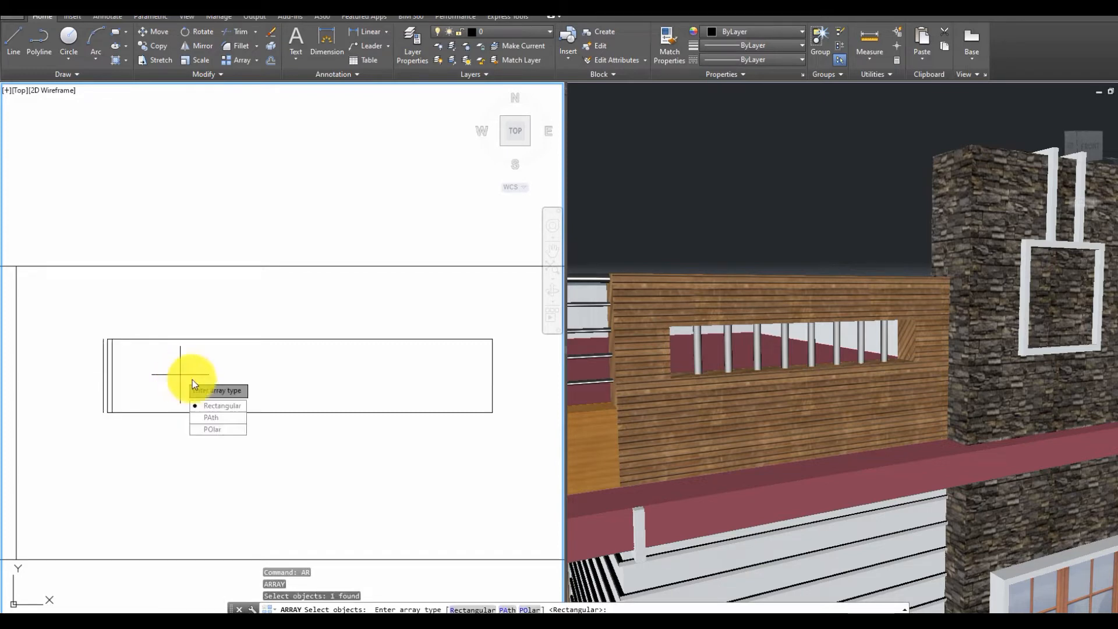
{"action": "left_click", "coordinate": [211, 417]}
{"action": "left_click", "coordinate": [154, 338]}
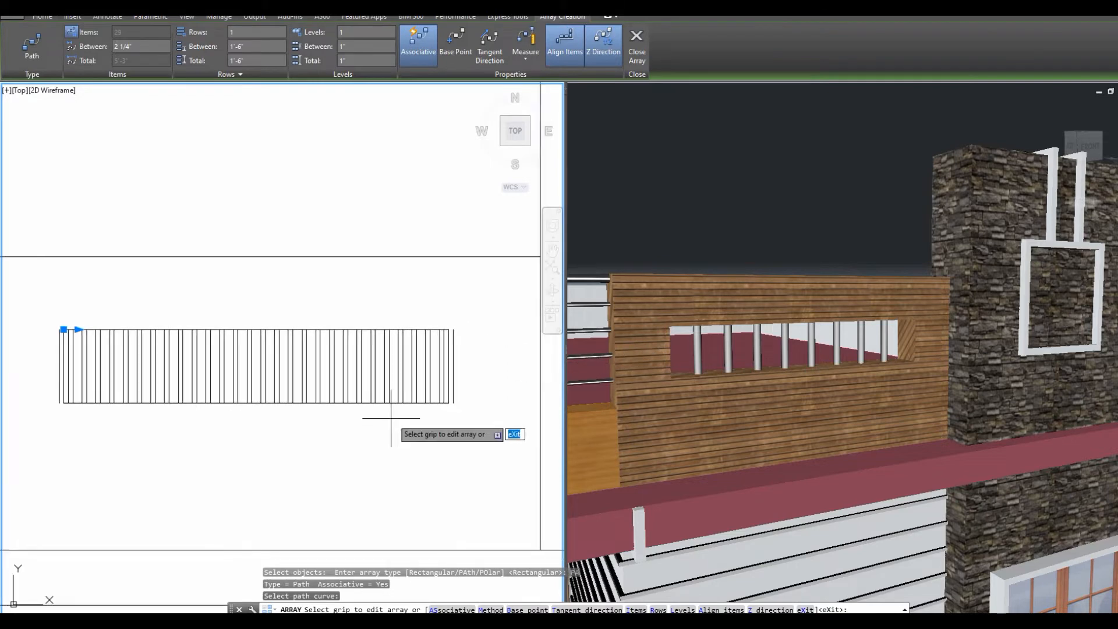
{"action": "middle_click_drag", "start_coordinate": [359, 396], "coordinate": [327, 397]}
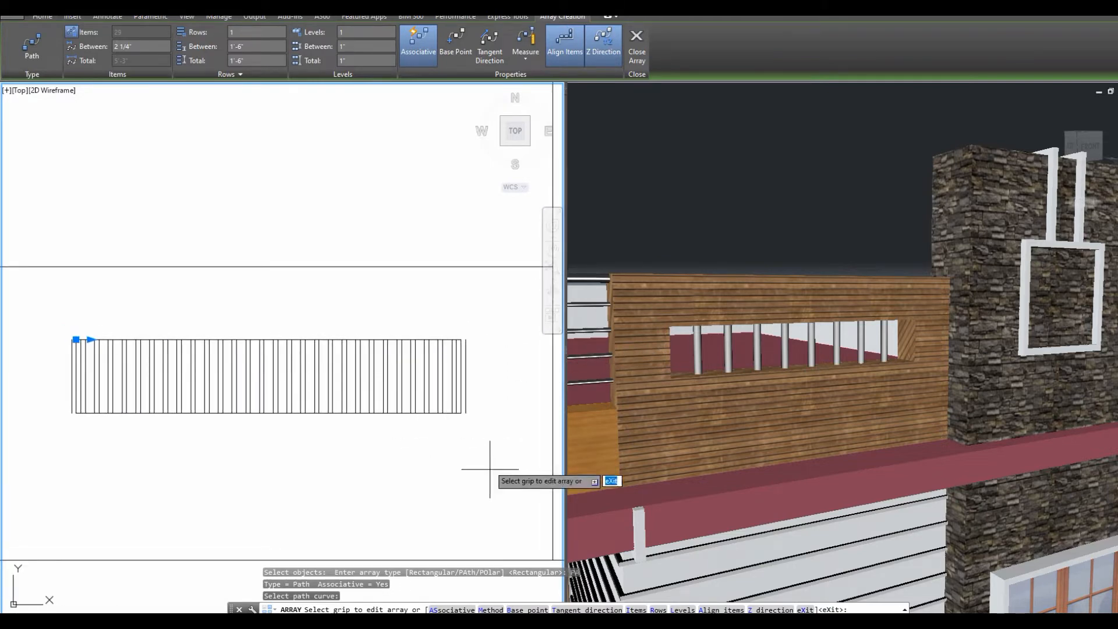
Set the path array to the Divide method with 9 items, finish it, and erase the surplus bar at the opening's right end.
{"action": "left_click", "coordinate": [486, 608]}
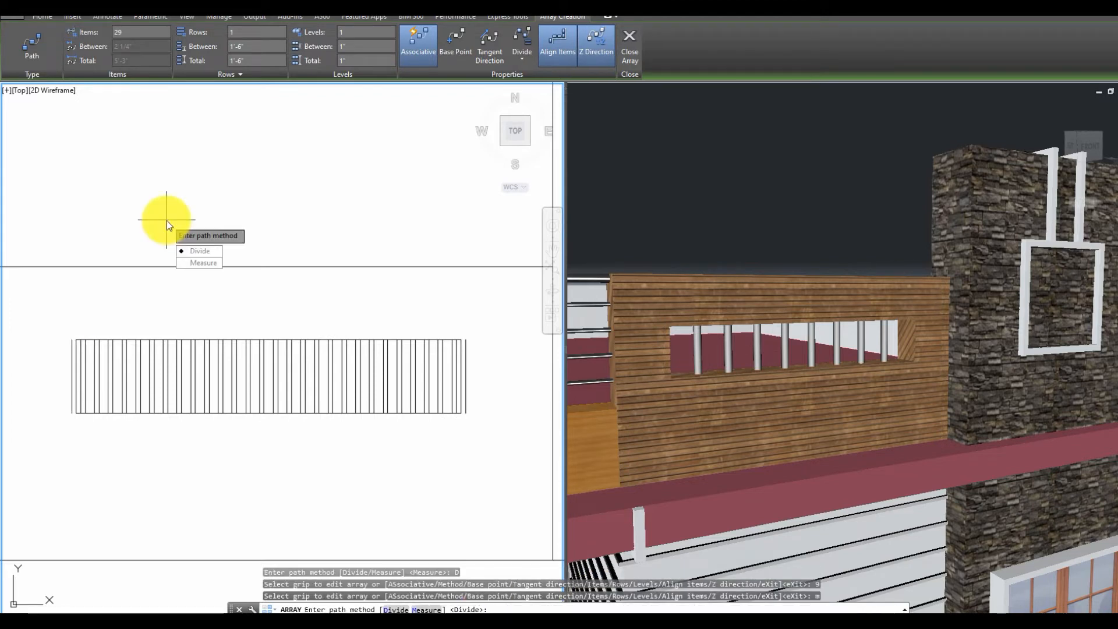
{"action": "type", "text": "d"}
{"action": "key", "text": "Return"}
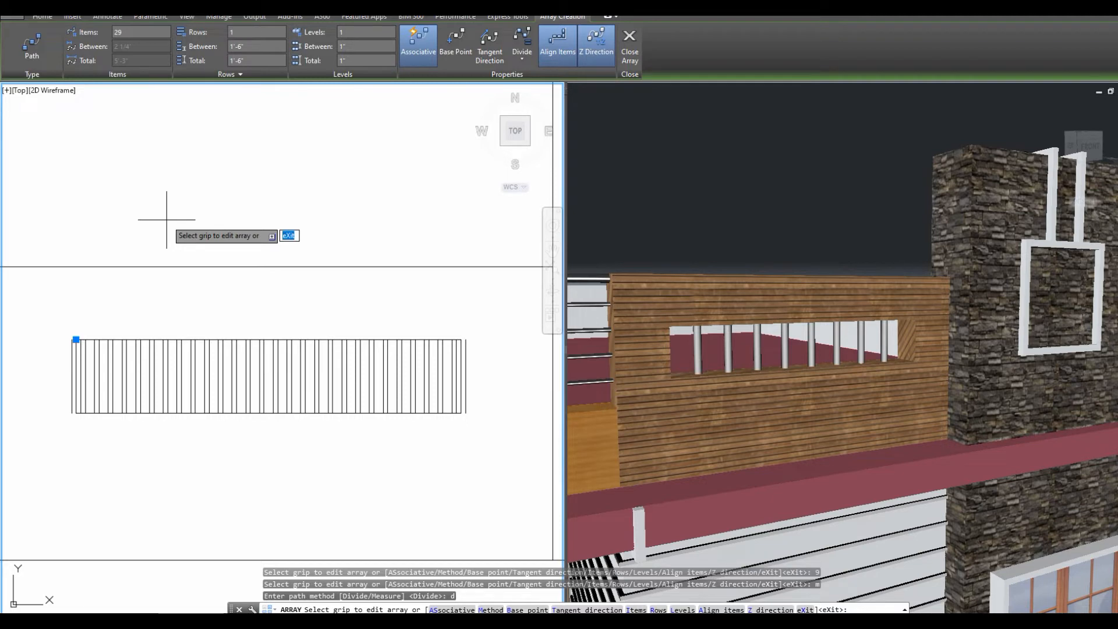
{"action": "type", "text": "i"}
{"action": "key", "text": "Return"}
{"action": "type", "text": "9"}
{"action": "key", "text": "Return"}
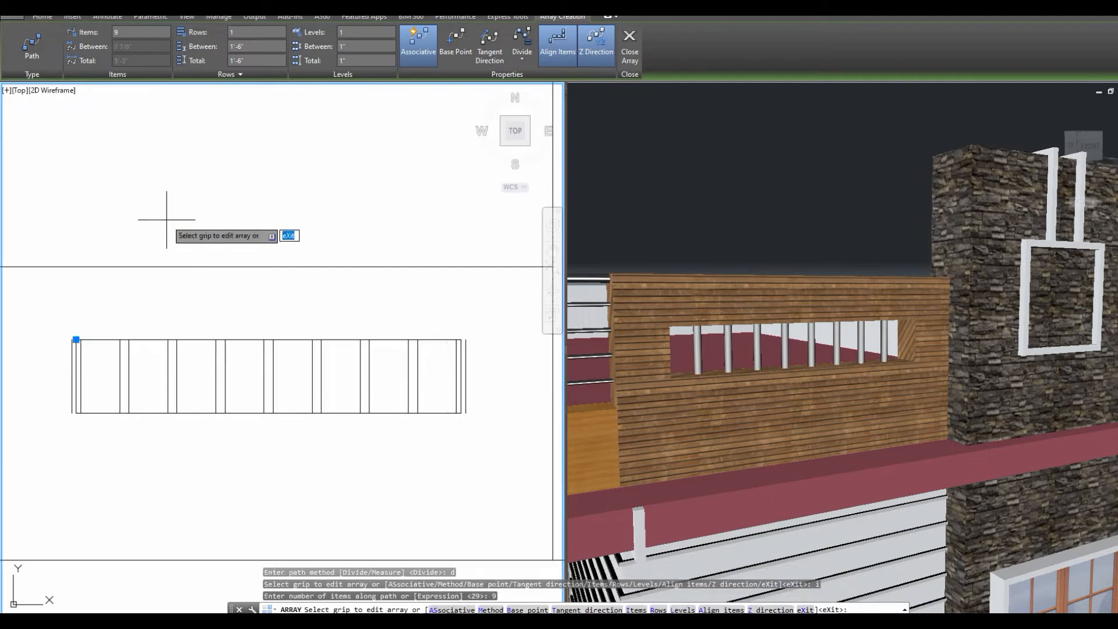
{"action": "middle_click_drag", "start_coordinate": [161, 366], "coordinate": [196, 357]}
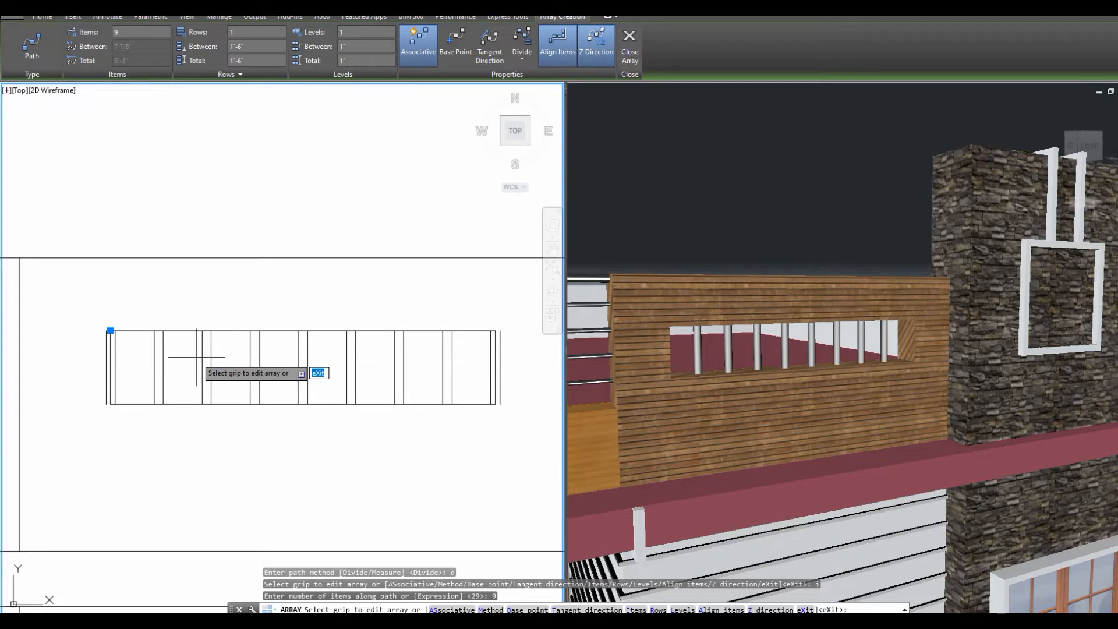
{"action": "key", "text": "Return"}
{"action": "left_click", "coordinate": [494, 340]}
{"action": "key", "text": "Delete"}
Measure the height of the plain wooden parapet band below the terrace railing in the 3D model.
{"action": "scroll", "coordinate": [324, 268], "scroll_direction": "down", "scroll_amount": 2}
{"action": "middle_click_drag", "start_coordinate": [387, 420], "coordinate": [365, 305]}
{"action": "scroll", "coordinate": [365, 304], "scroll_direction": "down", "scroll_amount": 3}
{"action": "left_click", "coordinate": [793, 448]}
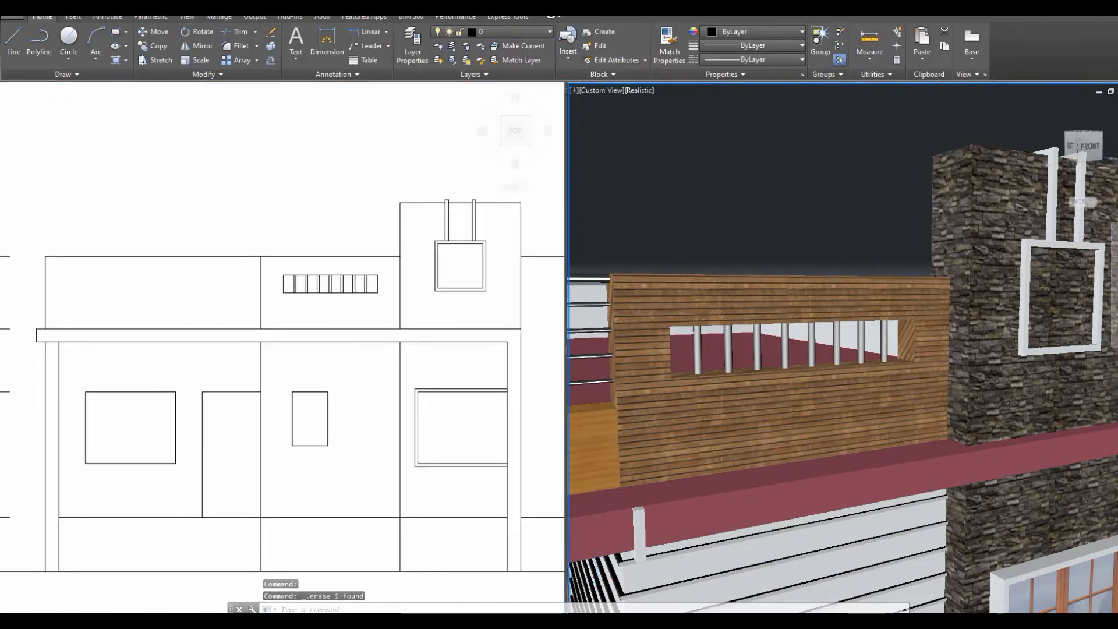
{"action": "scroll", "coordinate": [707, 414], "scroll_direction": "down", "scroll_amount": 5}
{"action": "middle_click_drag", "start_coordinate": [706, 415], "coordinate": [795, 375]}
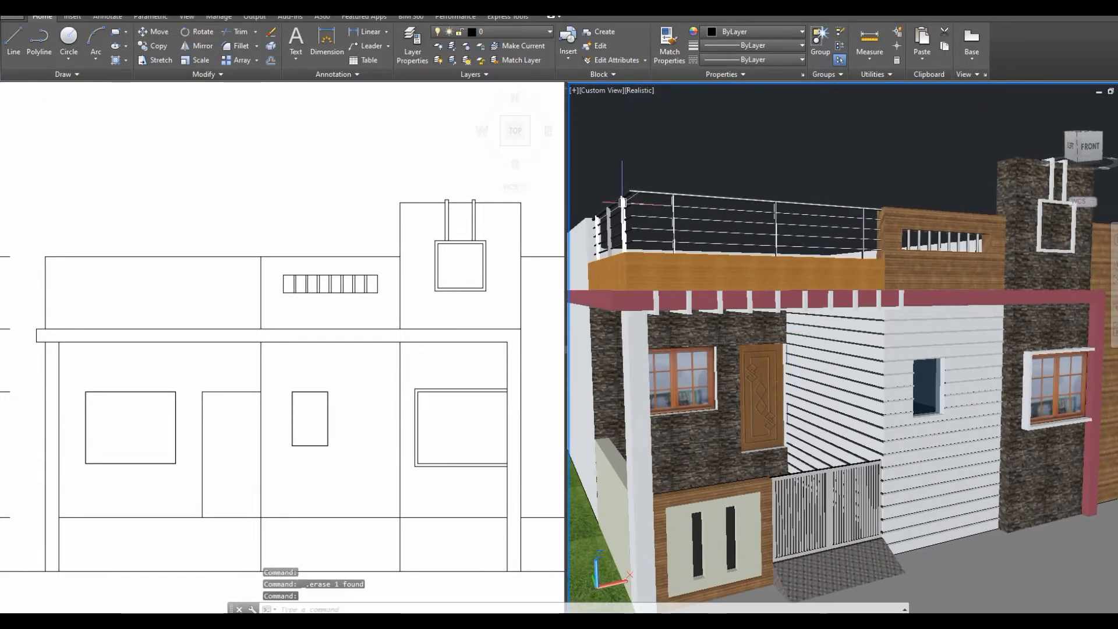
{"action": "middle_click_drag", "start_coordinate": [641, 265], "coordinate": [629, 294]}
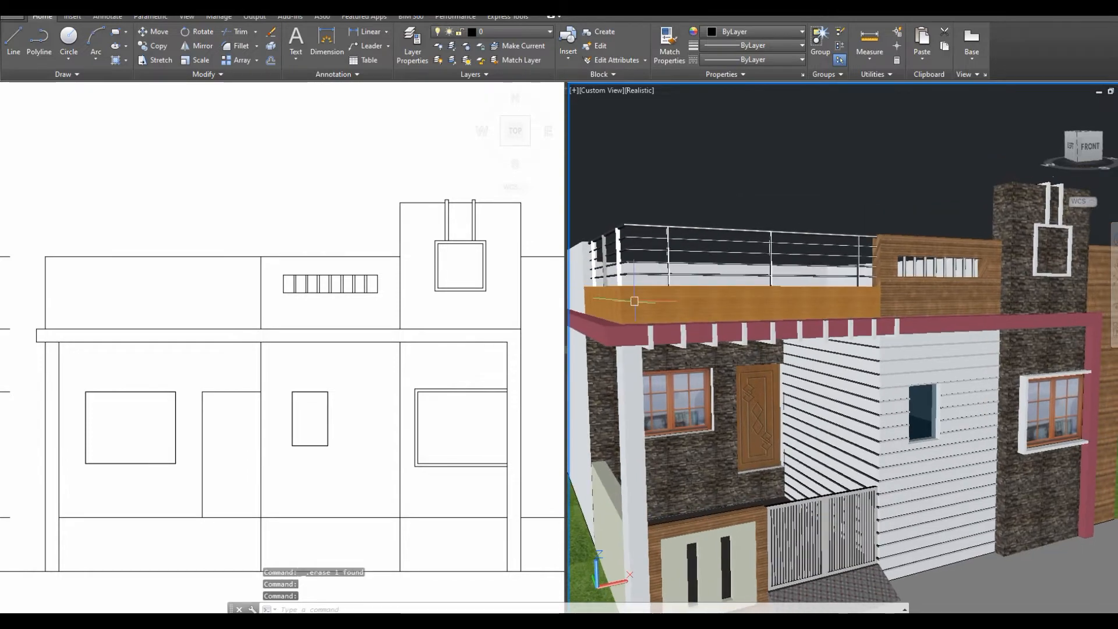
{"action": "type", "text": "dist"}
{"action": "key", "text": "Return"}
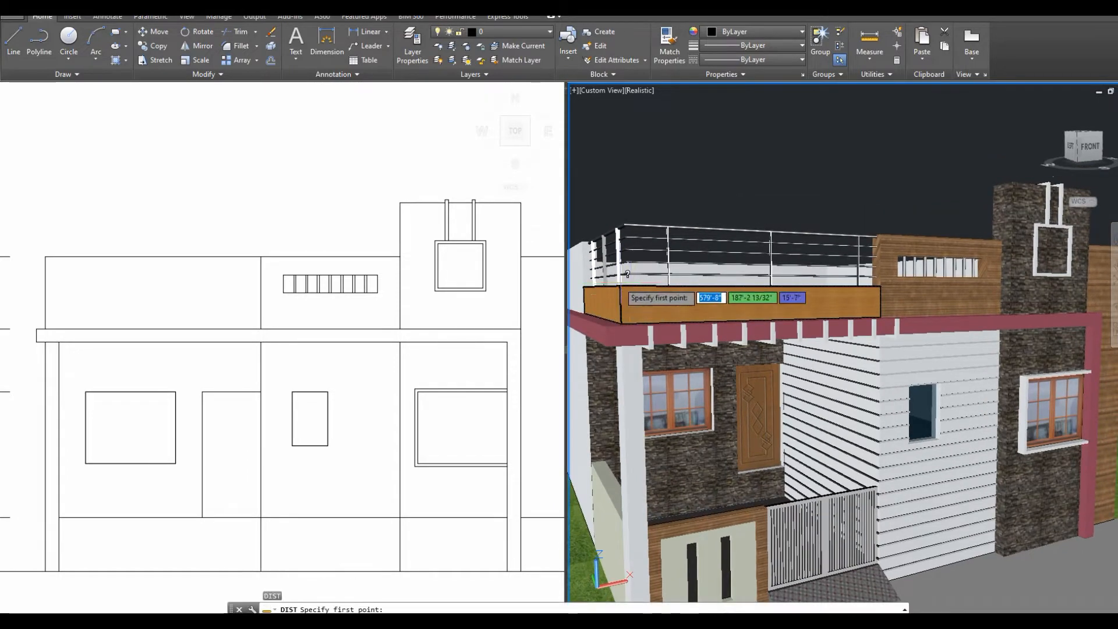
{"action": "scroll", "coordinate": [874, 291], "scroll_direction": "up", "scroll_amount": 3}
{"action": "scroll", "coordinate": [867, 303], "scroll_direction": "up", "scroll_amount": 3}
{"action": "scroll", "coordinate": [874, 297], "scroll_direction": "down", "scroll_amount": 5}
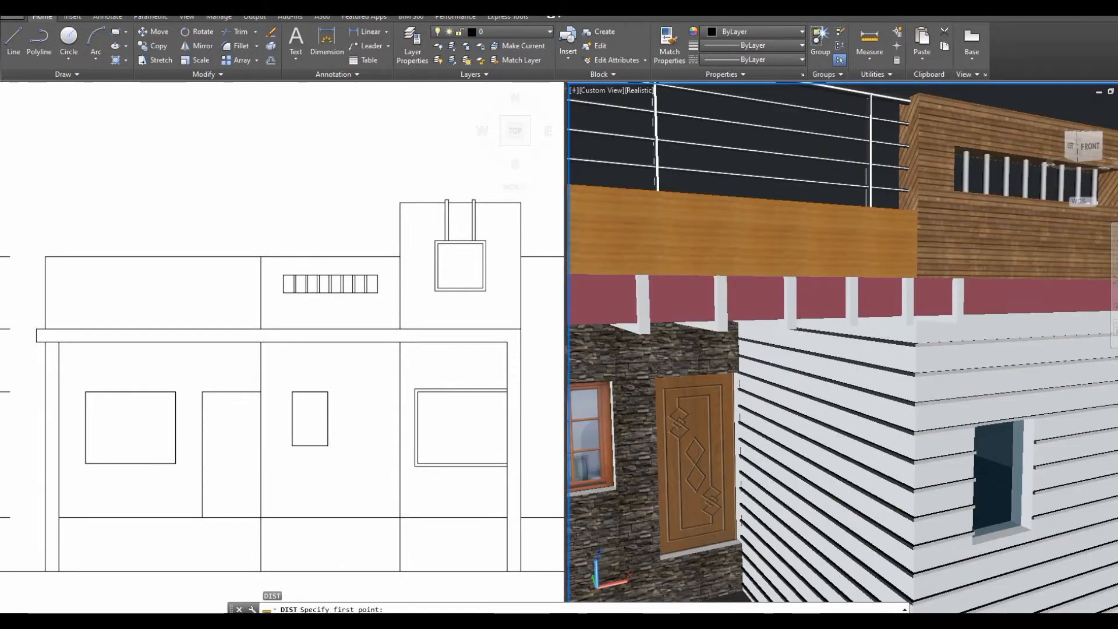
{"action": "left_click", "coordinate": [884, 283]}
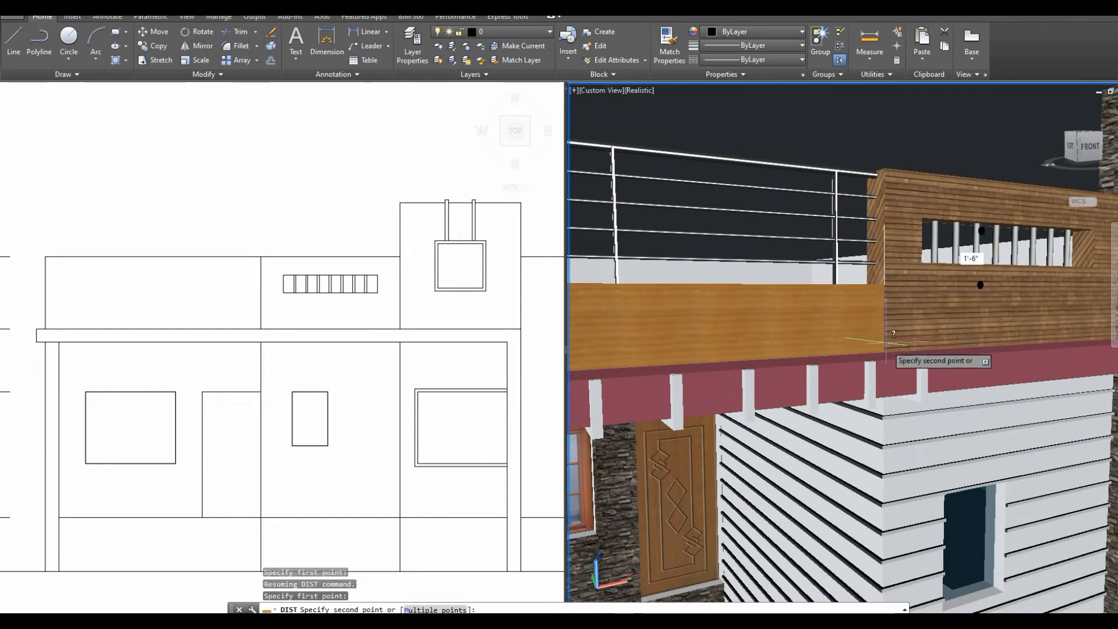
{"action": "left_click", "coordinate": [886, 348]}
Offset the upper line of the roof slab upward by 18 inches in the elevation for the parapet band.
{"action": "left_click", "coordinate": [182, 302]}
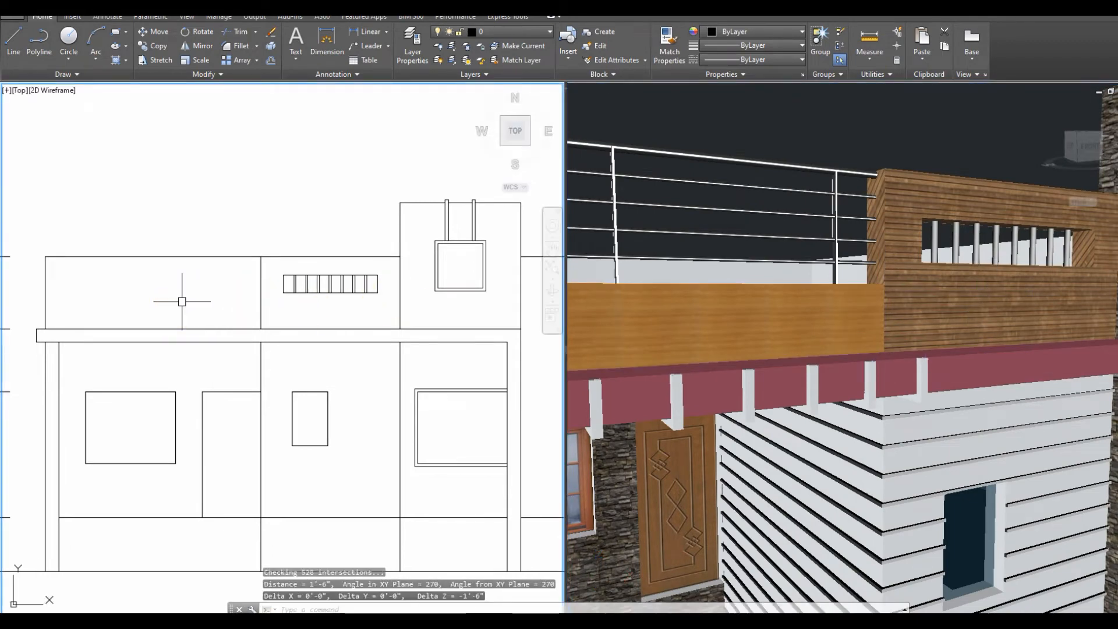
{"action": "type", "text": "o"}
{"action": "key", "text": "Return"}
{"action": "type", "text": "18"}
{"action": "key", "text": "Return"}
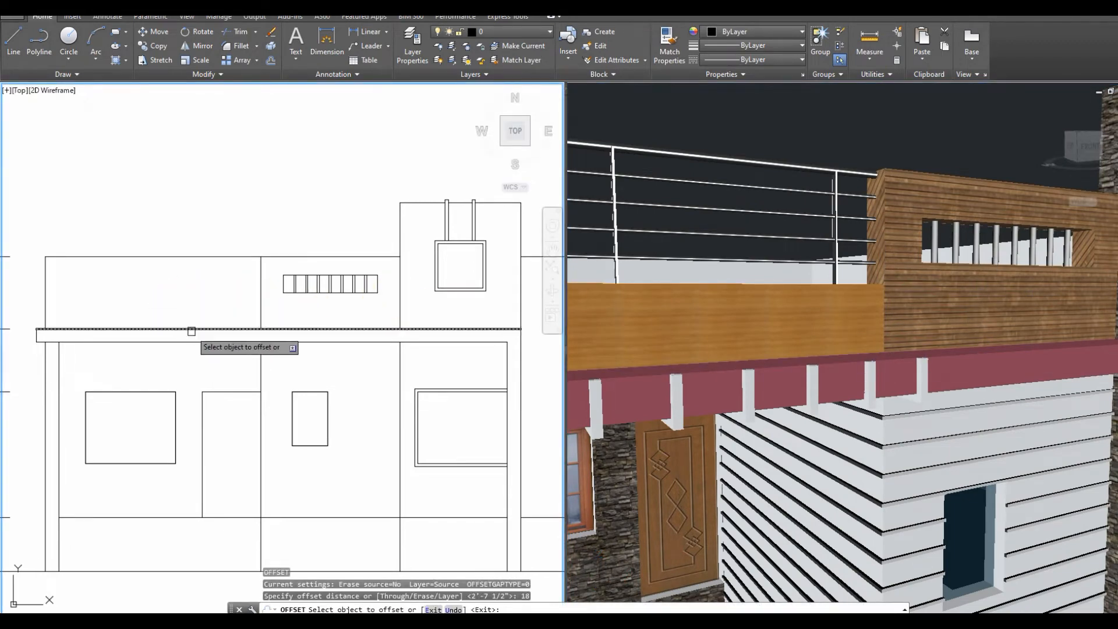
{"action": "left_click", "coordinate": [191, 326]}
{"action": "left_click", "coordinate": [204, 313]}
{"action": "left_click", "coordinate": [208, 329]}
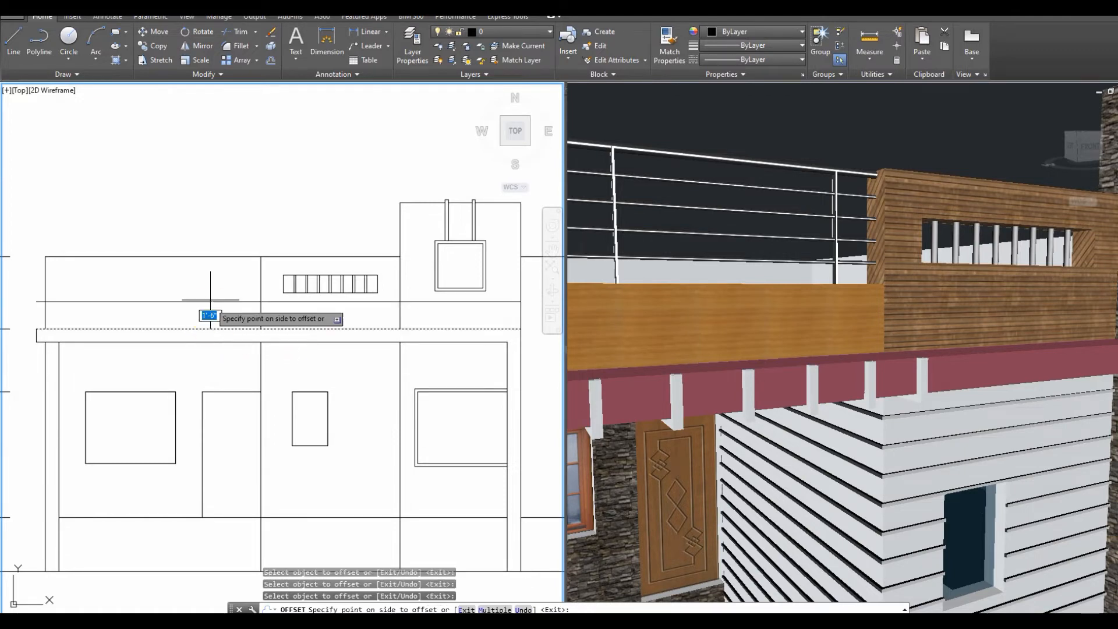
{"action": "left_click", "coordinate": [210, 300]}
Trim the offset parapet line where it extends past both ends of the left terrace section.
{"action": "middle_click_drag", "start_coordinate": [331, 375], "coordinate": [414, 409]}
{"action": "key", "text": "Escape"}
{"action": "type", "text": "tr"}
{"action": "key", "text": "Return"}
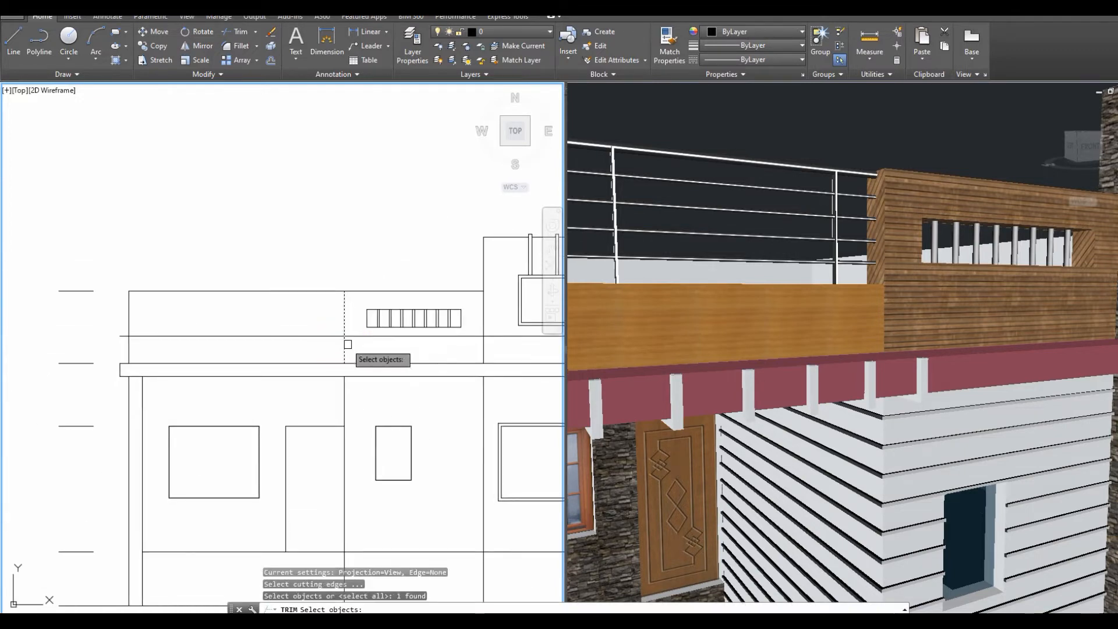
{"action": "key", "text": "Return"}
{"action": "left_click", "coordinate": [119, 335]}
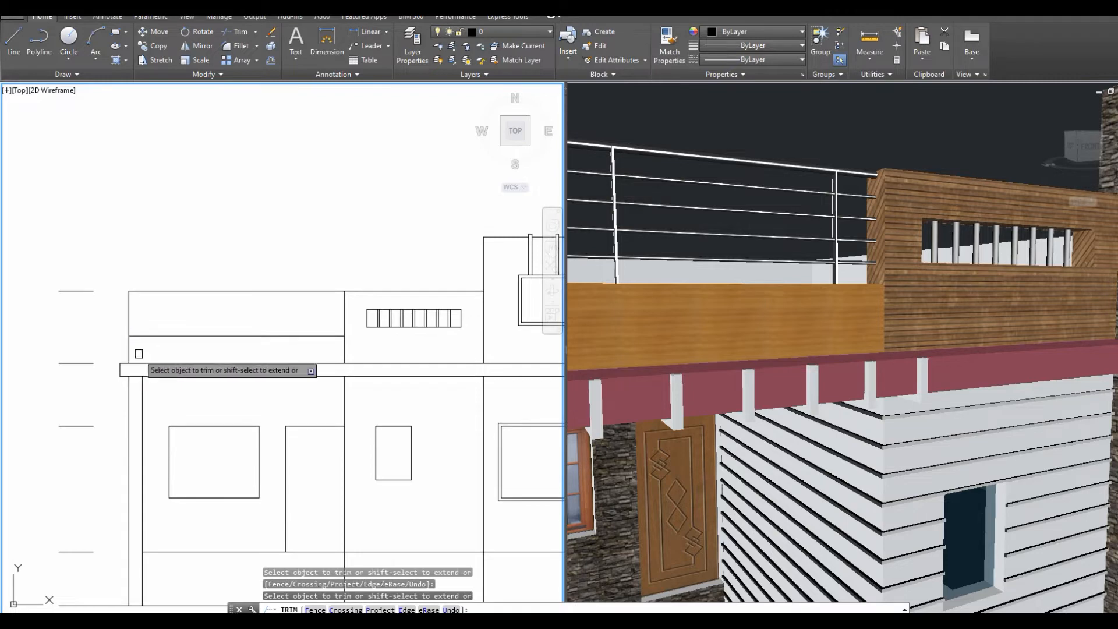
{"action": "key", "text": "Escape"}
{"action": "right_click", "coordinate": [240, 245]}
{"action": "key", "text": "Escape"}
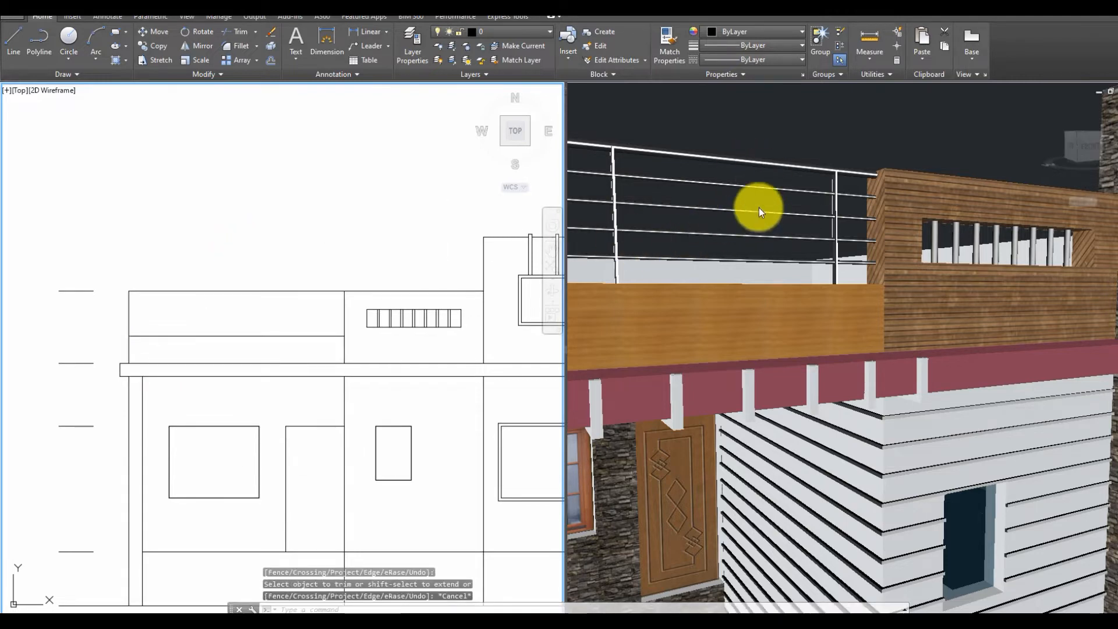
{"action": "left_click", "coordinate": [219, 208]}
{"action": "middle_click_drag", "start_coordinate": [239, 273], "coordinate": [294, 312]}
{"action": "key", "text": "Escape"}
{"action": "left_click", "coordinate": [316, 290]}
{"action": "scroll", "coordinate": [278, 337], "scroll_direction": "up", "scroll_amount": 2}
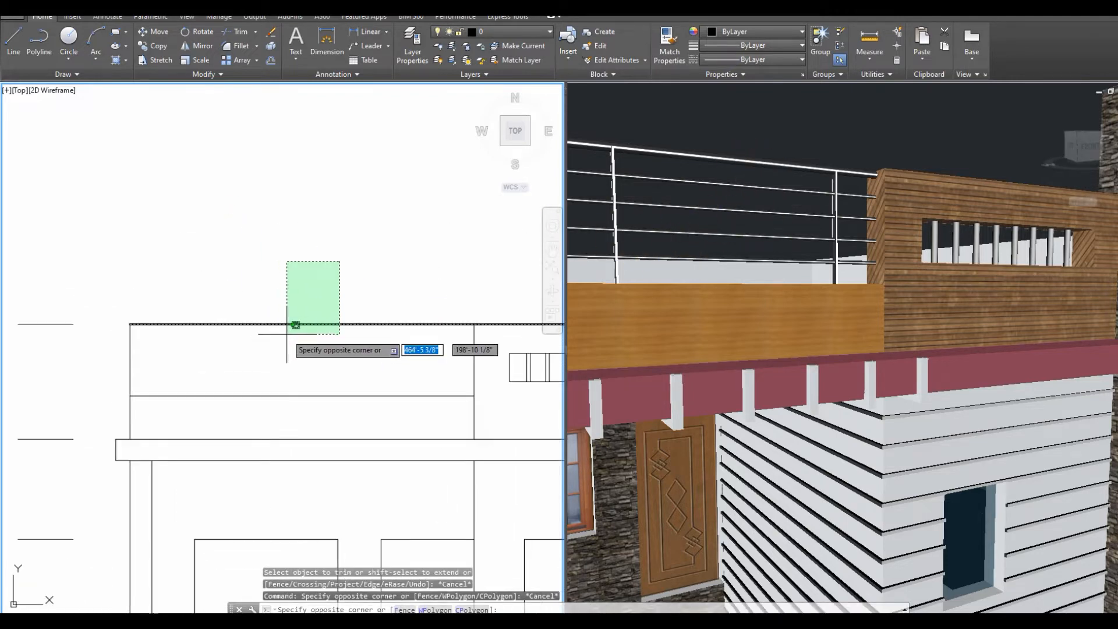
{"action": "key", "text": "Escape"}
Offset the uppermost terrace line downward by 2 inches to form the top handrail.
{"action": "type", "text": "o"}
{"action": "key", "text": "Return"}
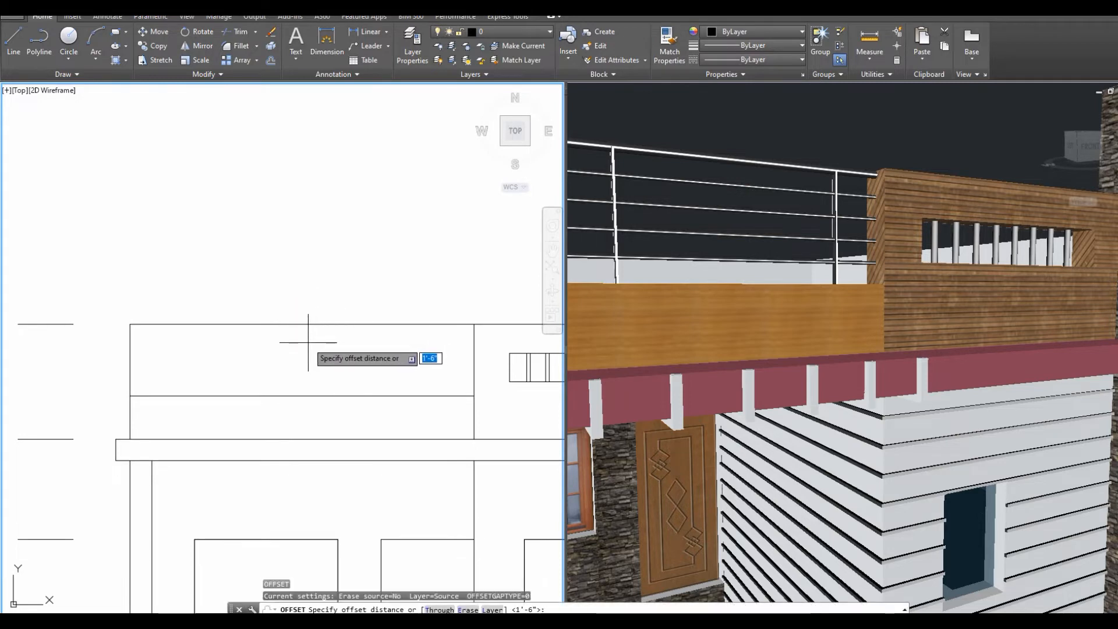
{"action": "type", "text": "2"}
{"action": "key", "text": "Return"}
{"action": "left_click", "coordinate": [310, 325]}
{"action": "left_click", "coordinate": [326, 340]}
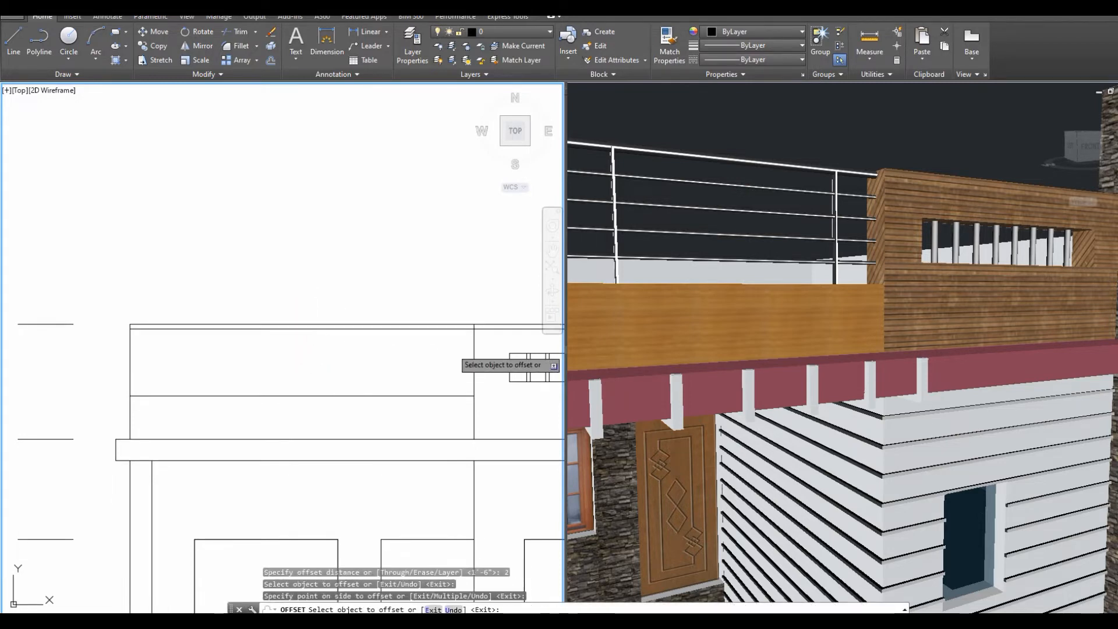
{"action": "key", "text": "Escape"}
Trim the handrail's lower line where it runs past the vertical line of the wooden wall.
{"action": "type", "text": "tr"}
{"action": "key", "text": "Return"}
{"action": "left_click", "coordinate": [474, 350]}
{"action": "key", "text": "Return"}
{"action": "left_click", "coordinate": [488, 329]}
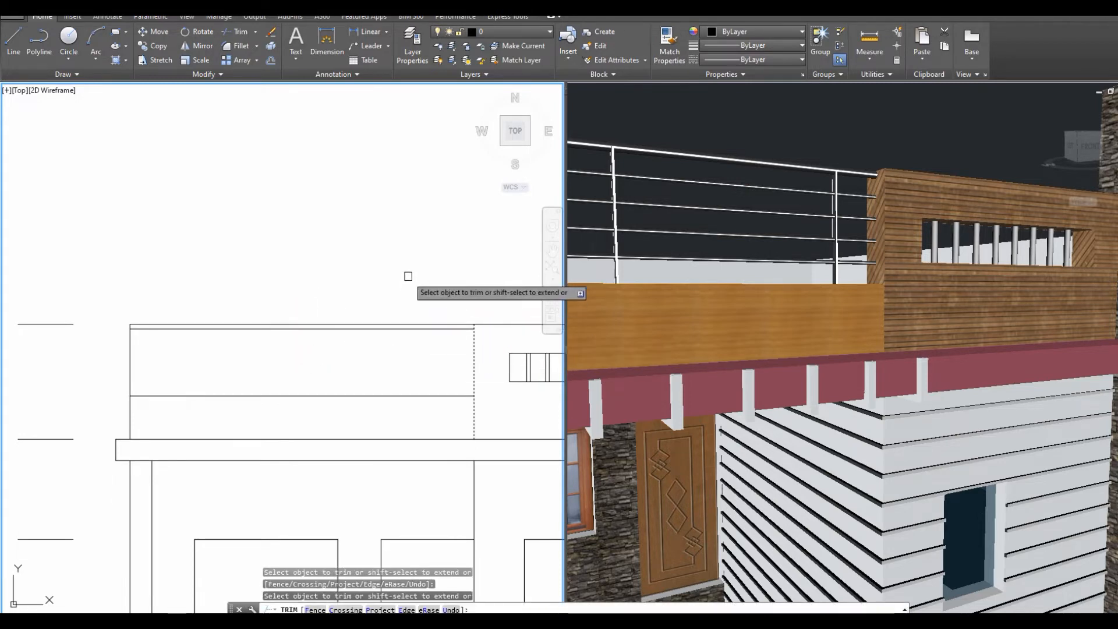
{"action": "right_click", "coordinate": [408, 276]}
{"action": "left_click", "coordinate": [422, 285]}
Trim the terrace's left vertical line between the handrail and the parapet band.
{"action": "middle_click_drag", "start_coordinate": [119, 368], "coordinate": [236, 376]}
{"action": "key", "text": "Return"}
{"action": "key", "text": "Return"}
{"action": "left_click", "coordinate": [125, 361]}
{"action": "scroll", "coordinate": [117, 326], "scroll_direction": "up", "scroll_amount": 2}
{"action": "key", "text": "Escape"}
{"action": "scroll", "coordinate": [156, 357], "scroll_direction": "up", "scroll_amount": 2}
{"action": "scroll", "coordinate": [197, 355], "scroll_direction": "up", "scroll_amount": 2}
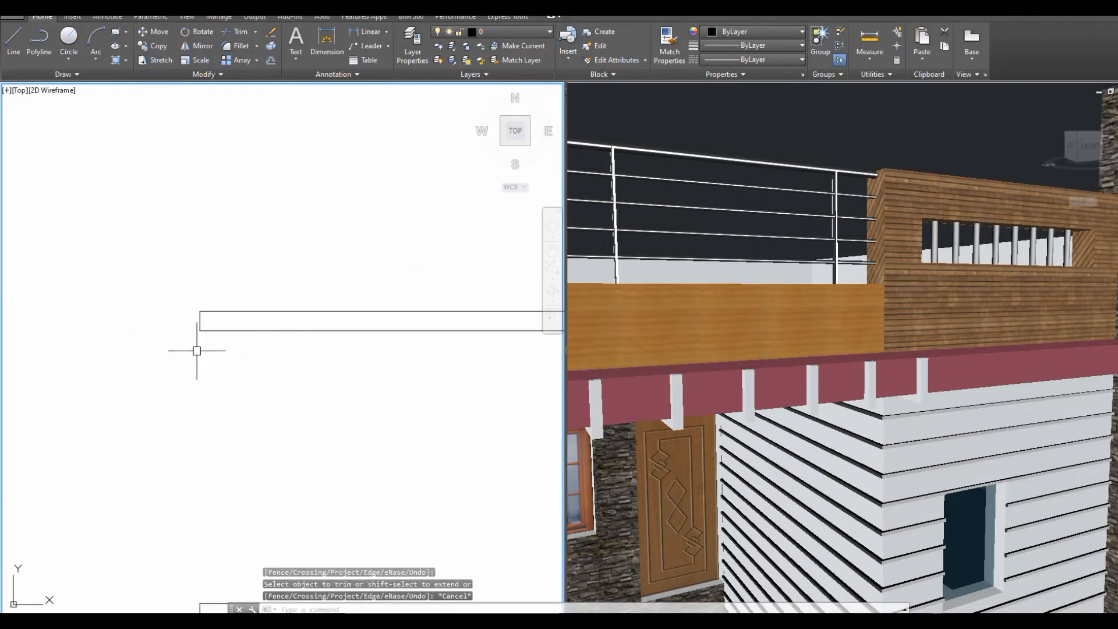
Round the handrail's left end by filleting its upper and lower lines, and erase the straight closing line there.
{"action": "type", "text": "f"}
{"action": "key", "text": "Return"}
{"action": "left_click", "coordinate": [216, 313]}
{"action": "left_click", "coordinate": [213, 331]}
{"action": "left_click", "coordinate": [200, 320]}
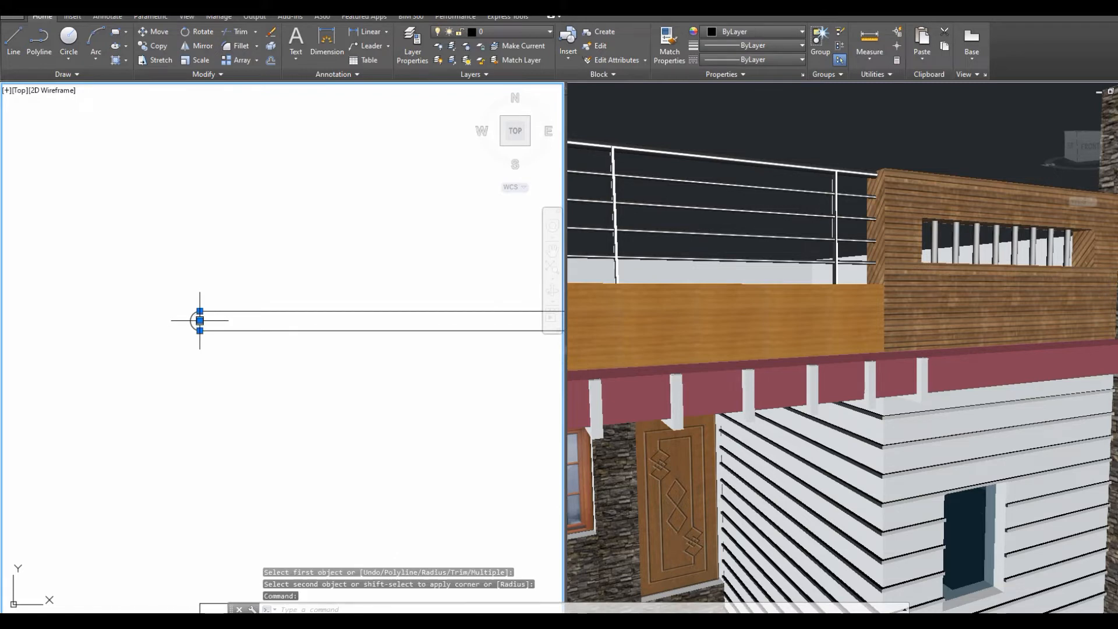
{"action": "type", "text": "e"}
{"action": "key", "text": "Return"}
{"action": "scroll", "coordinate": [256, 282], "scroll_direction": "down", "scroll_amount": 2}
{"action": "key", "text": "Escape"}
{"action": "middle_click_drag", "start_coordinate": [280, 338], "coordinate": [163, 334]}
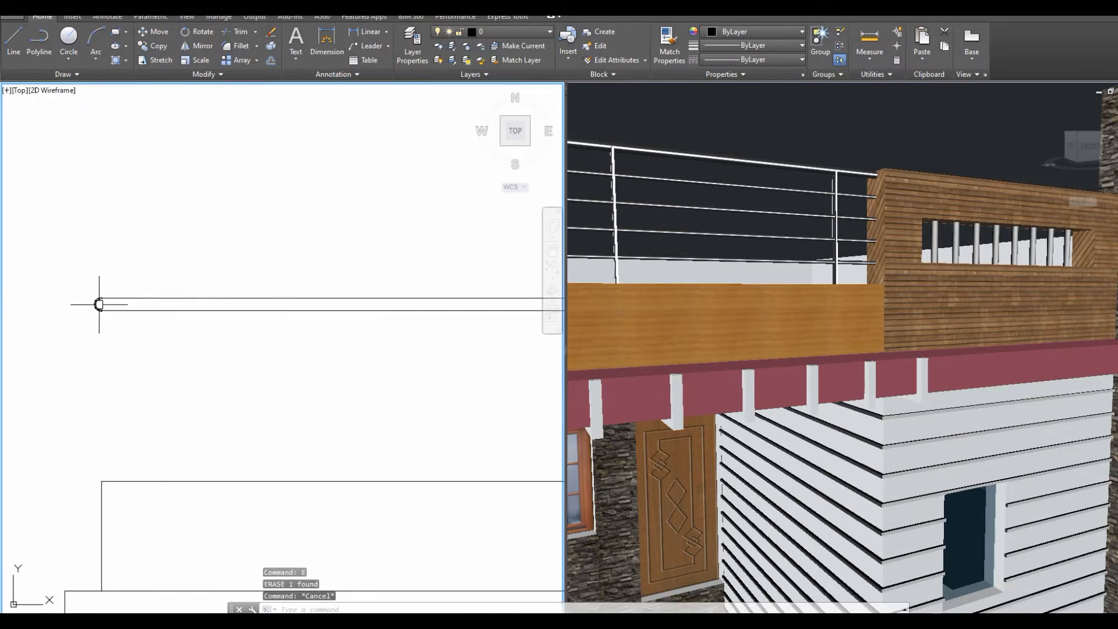
{"action": "scroll", "coordinate": [100, 305], "scroll_direction": "up", "scroll_amount": 2}
{"action": "middle_click_drag", "start_coordinate": [109, 303], "coordinate": [69, 285]}
{"action": "scroll", "coordinate": [68, 286], "scroll_direction": "down", "scroll_amount": 2}
{"action": "mouse_move", "coordinate": [190, 346]}
{"action": "middle_mouse_down"}
{"action": "mouse_move", "coordinate": [164, 348]}
{"action": "mouse_move", "coordinate": [175, 350]}
{"action": "middle_mouse_up"}
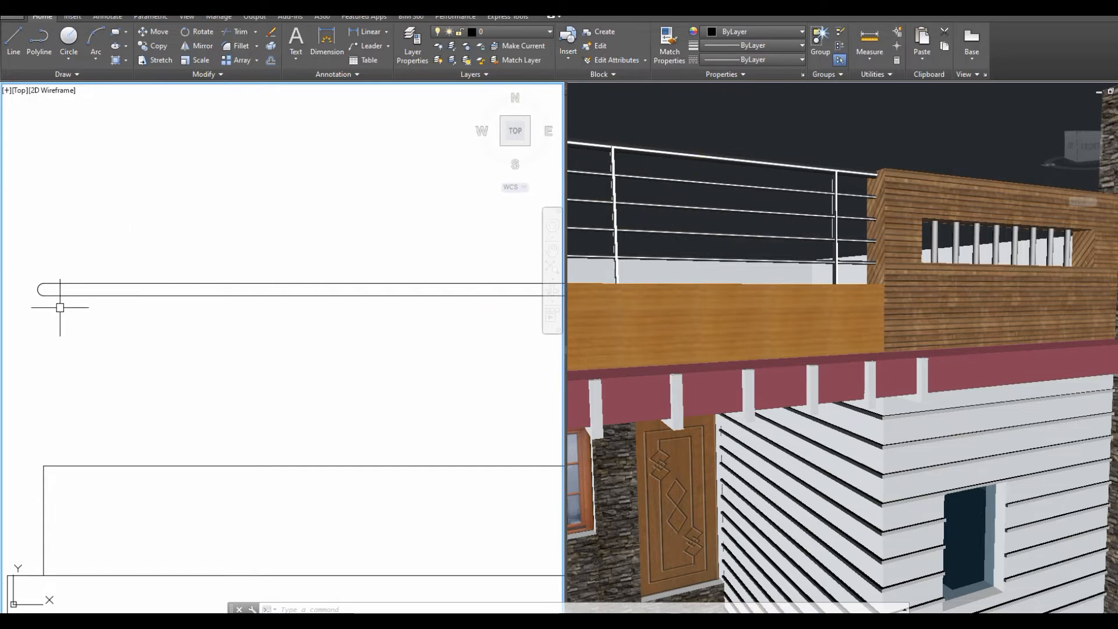
Draw a horizontal multiline with scale 0.5 from the lower-left end of the handrail to the wooden wall's vertical line.
{"action": "middle_click_drag", "start_coordinate": [60, 307], "coordinate": [92, 291]}
{"action": "type", "text": "ml"}
{"action": "key", "text": "Return"}
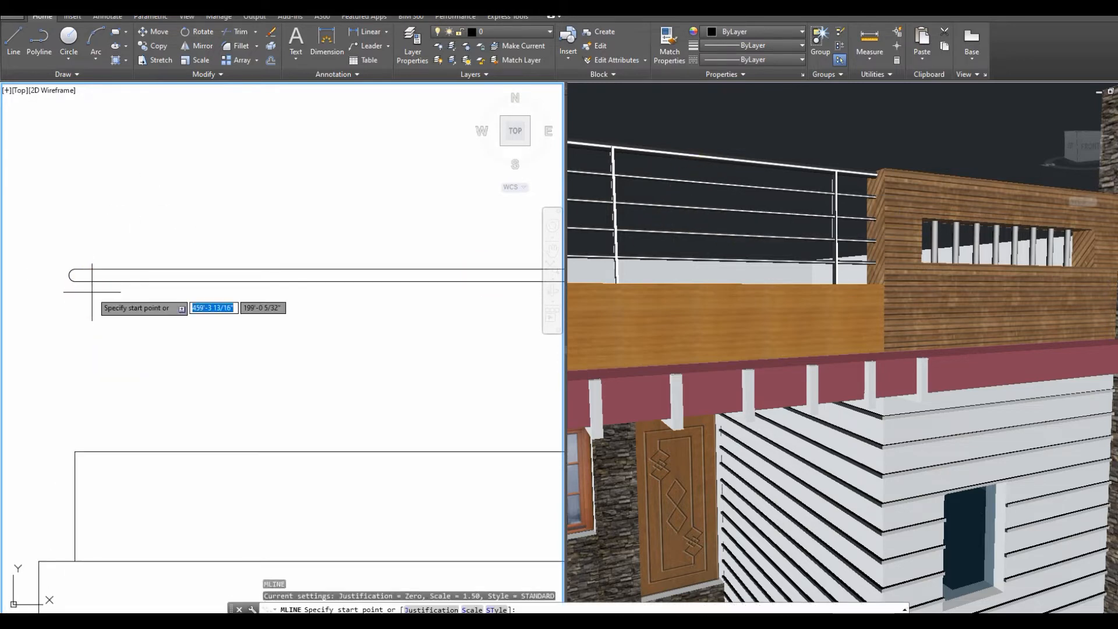
{"action": "type", "text": "s"}
{"action": "key", "text": "Return"}
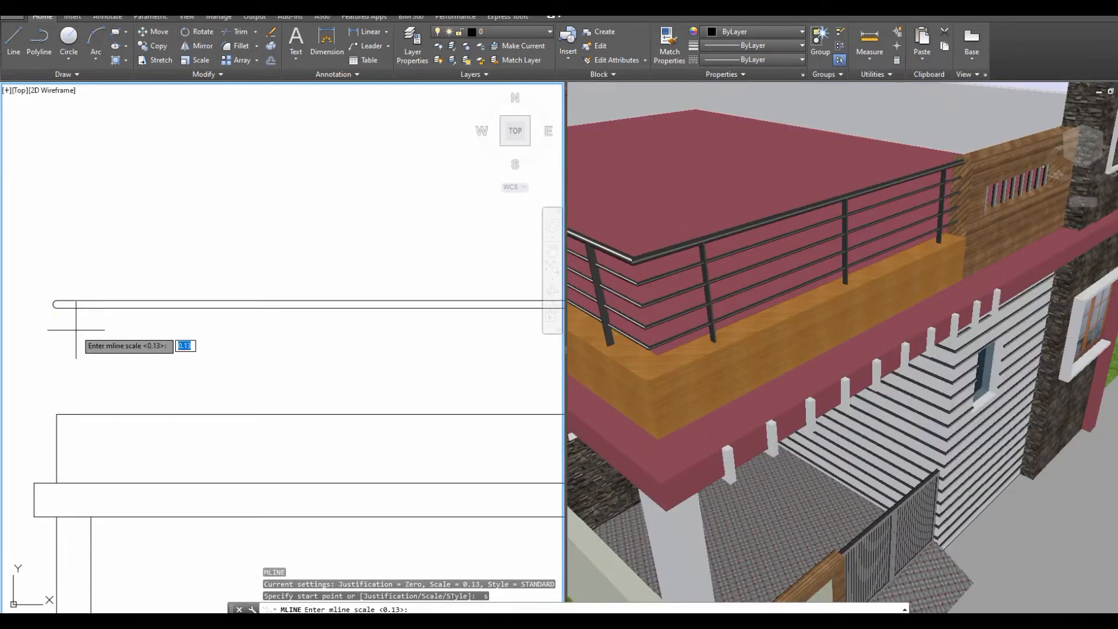
{"action": "type", "text": "."}
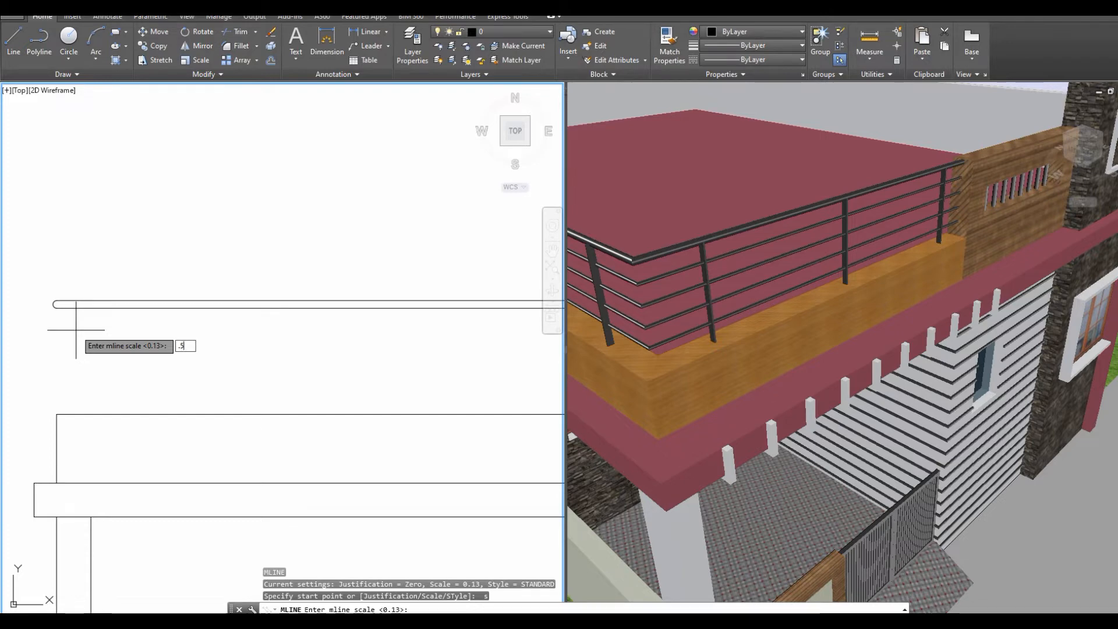
{"action": "type", "text": "5"}
{"action": "key", "text": "Return"}
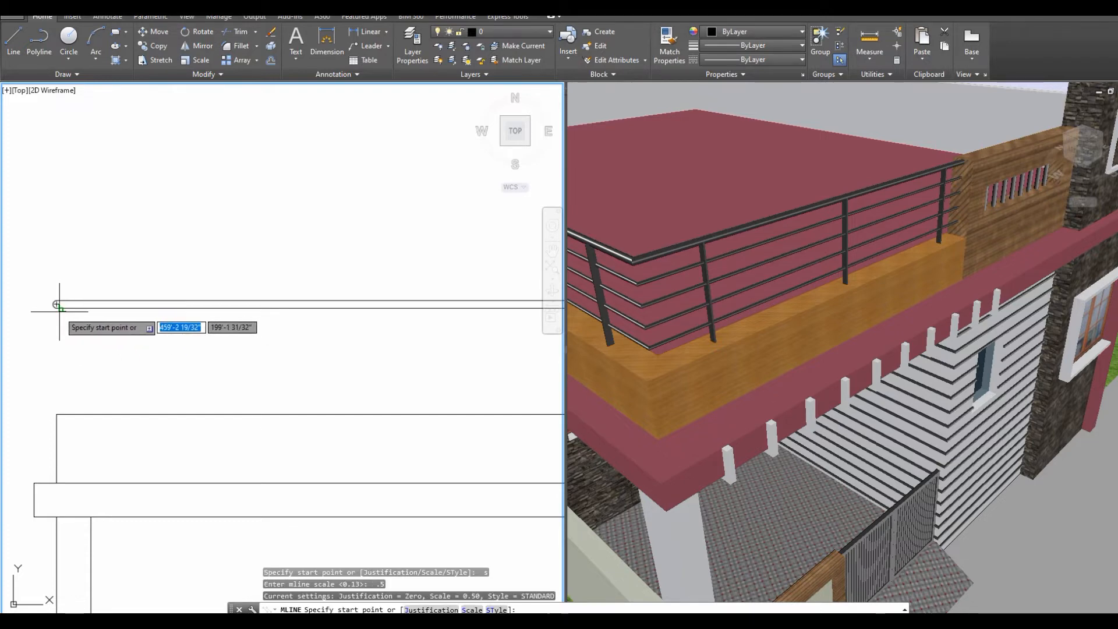
{"action": "left_click", "coordinate": [59, 310]}
{"action": "scroll", "coordinate": [265, 348], "scroll_direction": "down", "scroll_amount": 2}
{"action": "middle_click_drag", "start_coordinate": [438, 357], "coordinate": [317, 382]}
{"action": "scroll", "coordinate": [350, 352], "scroll_direction": "up", "scroll_amount": 7}
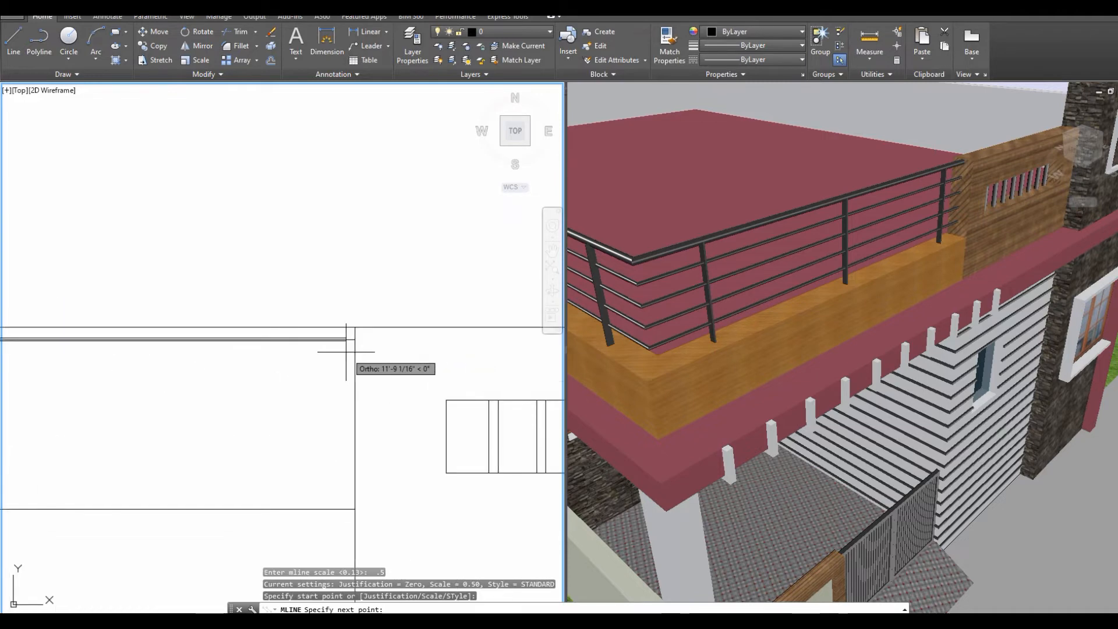
{"action": "left_click", "coordinate": [369, 328]}
{"action": "key", "text": "Return"}
{"action": "scroll", "coordinate": [425, 359], "scroll_direction": "down", "scroll_amount": 4}
{"action": "middle_click_drag", "start_coordinate": [359, 394], "coordinate": [372, 293]}
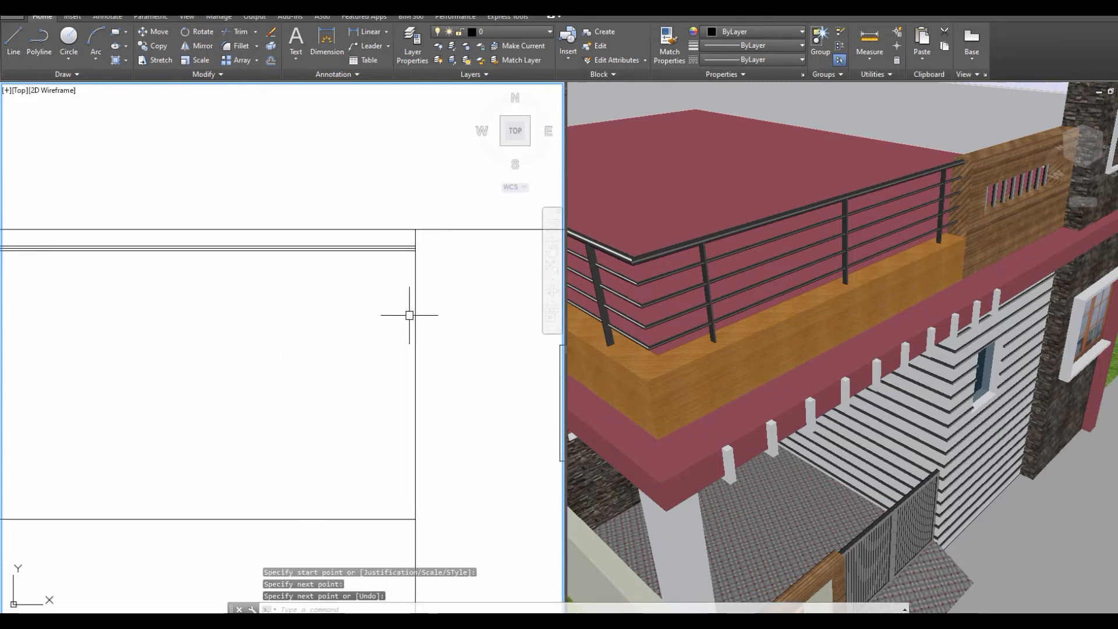
Copy the horizontal multiline straight down at distances of 6, 12, 18 and 24 inches to form the railing bars.
{"action": "left_click", "coordinate": [406, 249]}
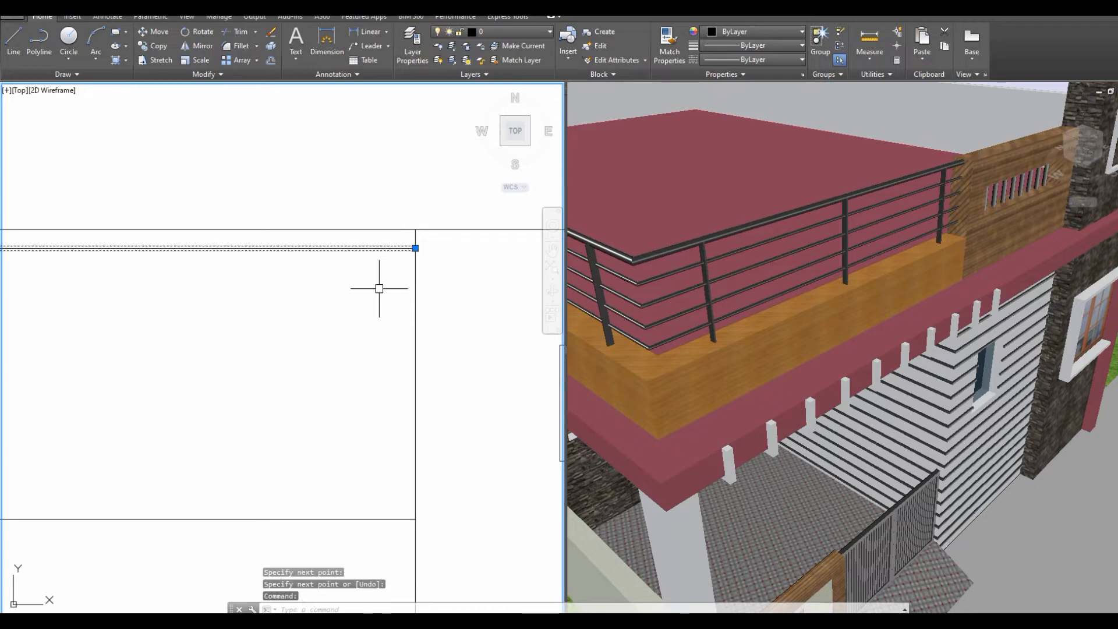
{"action": "type", "text": "co"}
{"action": "key", "text": "Return"}
{"action": "left_click", "coordinate": [339, 279]}
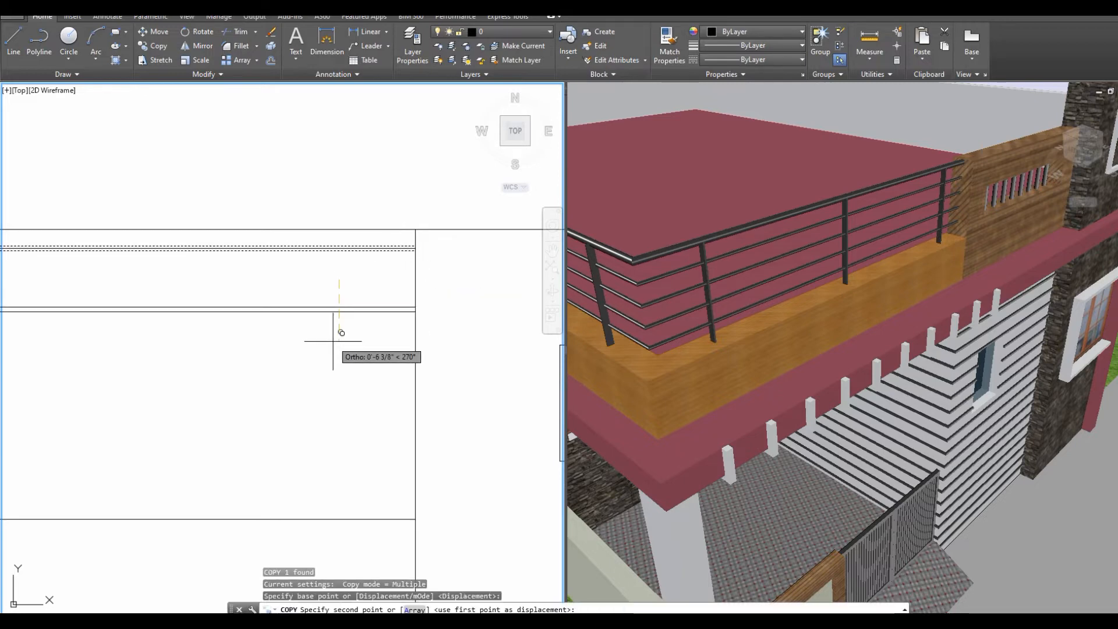
{"action": "type", "text": "6"}
{"action": "key", "text": "Return"}
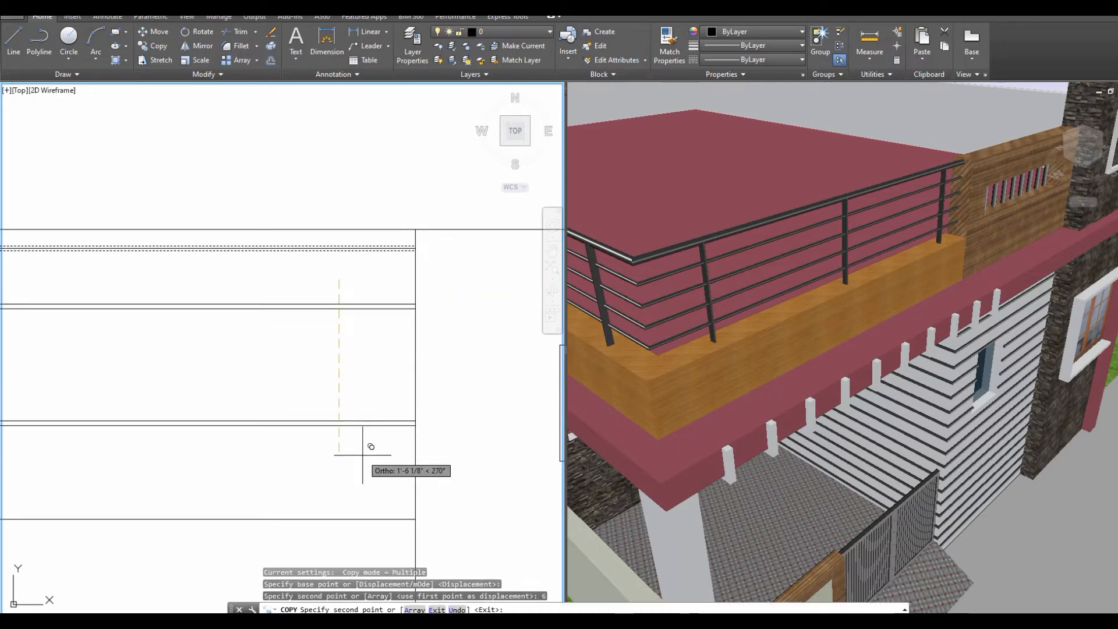
{"action": "type", "text": "12"}
{"action": "key", "text": "Return"}
{"action": "type", "text": "18"}
{"action": "key", "text": "Return"}
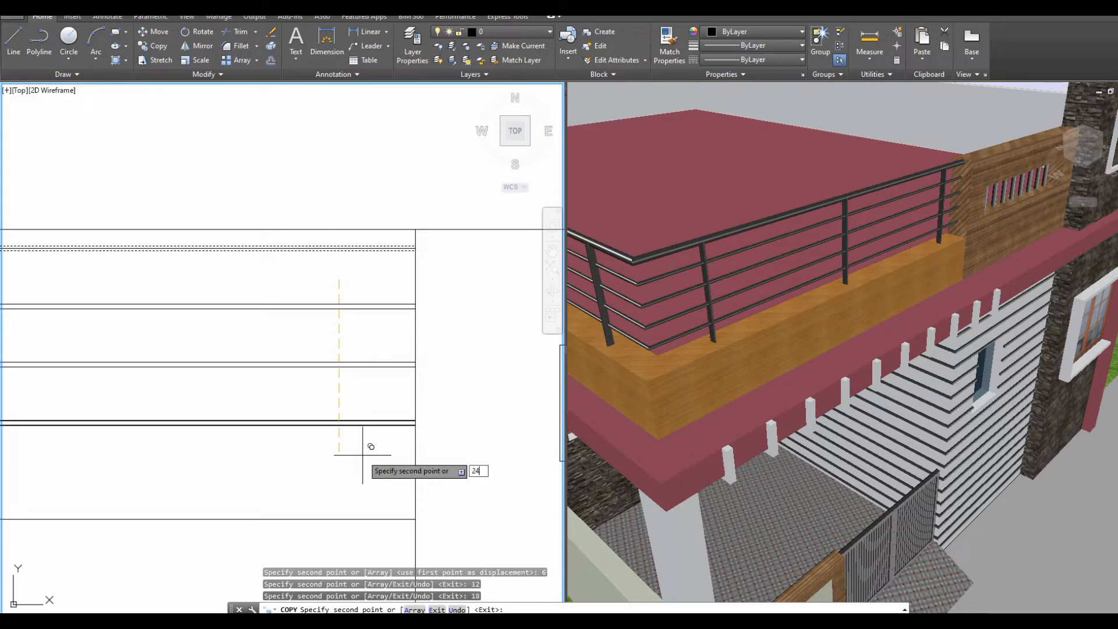
{"action": "type", "text": "24"}
{"action": "key", "text": "Return"}
{"action": "key", "text": "Escape"}
{"action": "scroll", "coordinate": [354, 385], "scroll_direction": "down", "scroll_amount": 3}
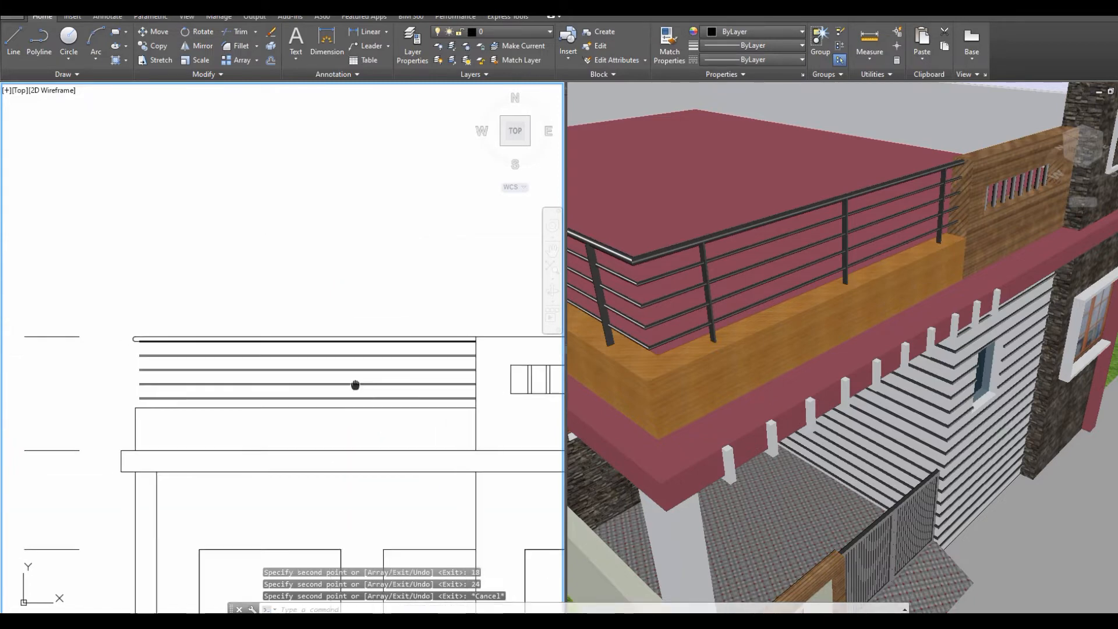
Erase the original multiline overlapping the handrail and explode the four copied multilines below it.
{"action": "scroll", "coordinate": [168, 347], "scroll_direction": "up", "scroll_amount": 5}
{"action": "left_click", "coordinate": [175, 315]}
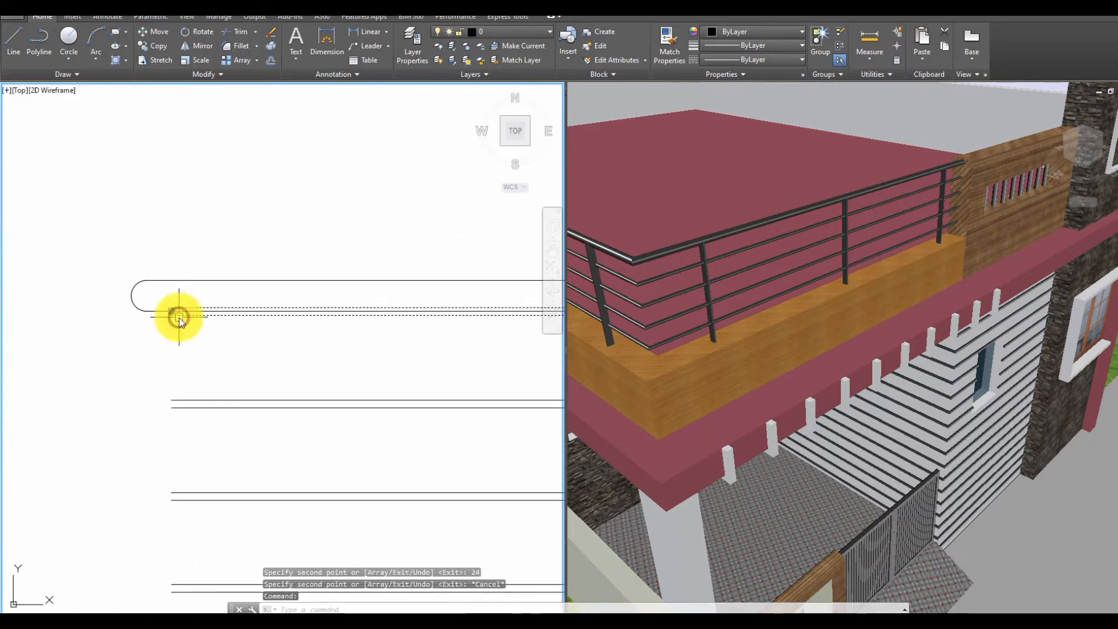
{"action": "type", "text": "E"}
{"action": "key", "text": "Return"}
{"action": "scroll", "coordinate": [178, 321], "scroll_direction": "down", "scroll_amount": 2}
{"action": "left_click", "coordinate": [242, 339]}
{"action": "left_click", "coordinate": [177, 547]}
{"action": "middle_click_drag", "start_coordinate": [218, 502], "coordinate": [219, 411]}
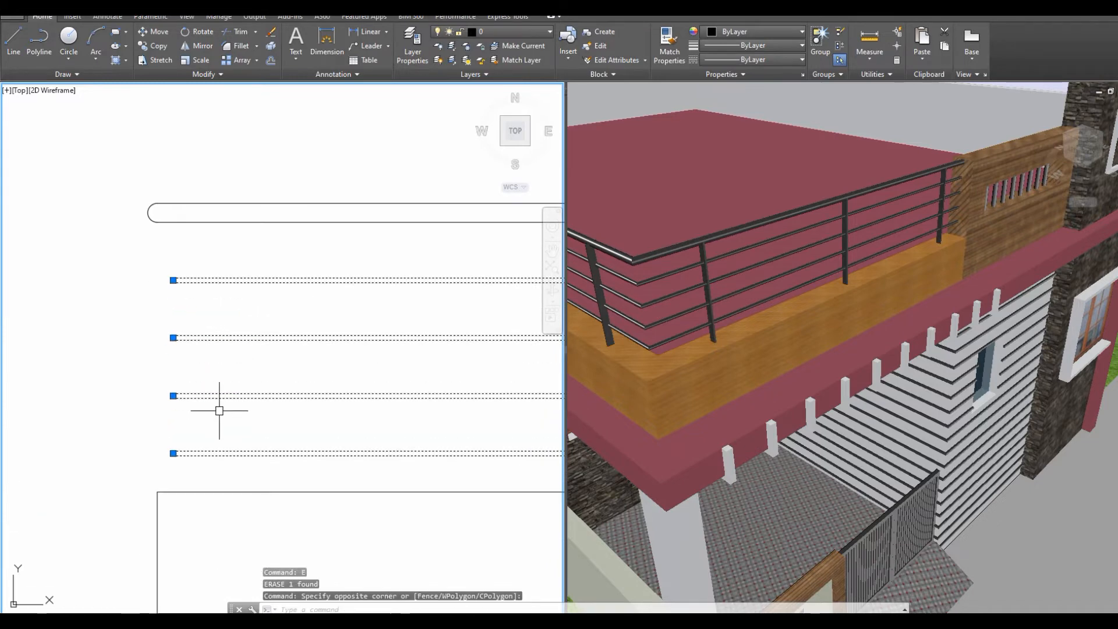
{"action": "key", "text": "Escape"}
Fillet the left ends of the four railing bars so each pair of lines closes with a rounded end.
{"action": "type", "text": "f"}
{"action": "key", "text": "Return"}
{"action": "scroll", "coordinate": [175, 279], "scroll_direction": "up", "scroll_amount": 2}
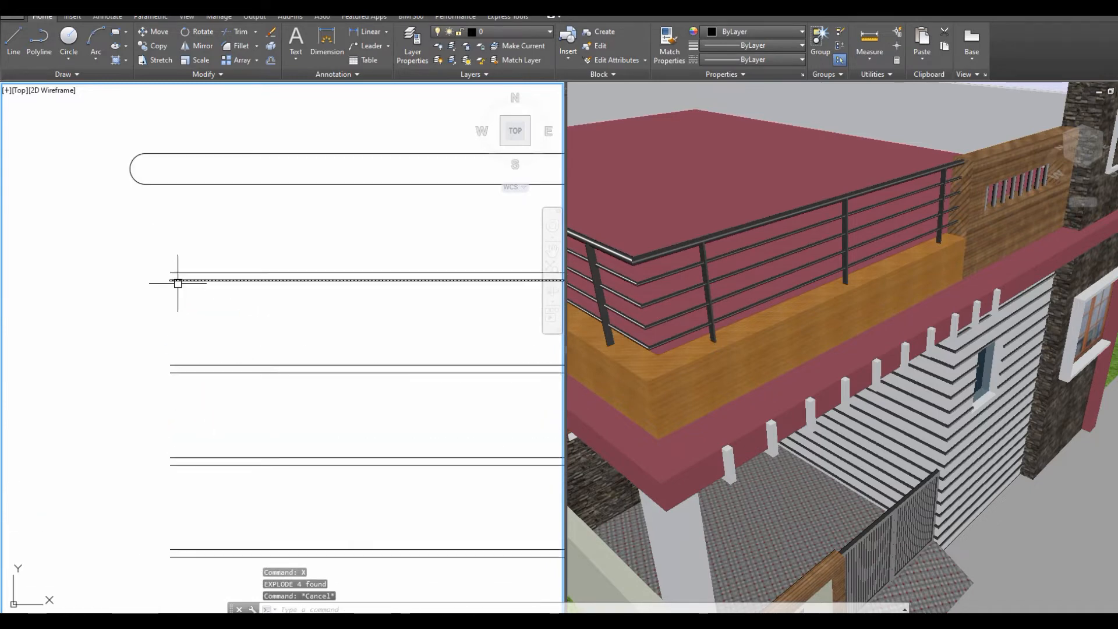
{"action": "left_click", "coordinate": [175, 280]}
{"action": "left_click", "coordinate": [188, 274]}
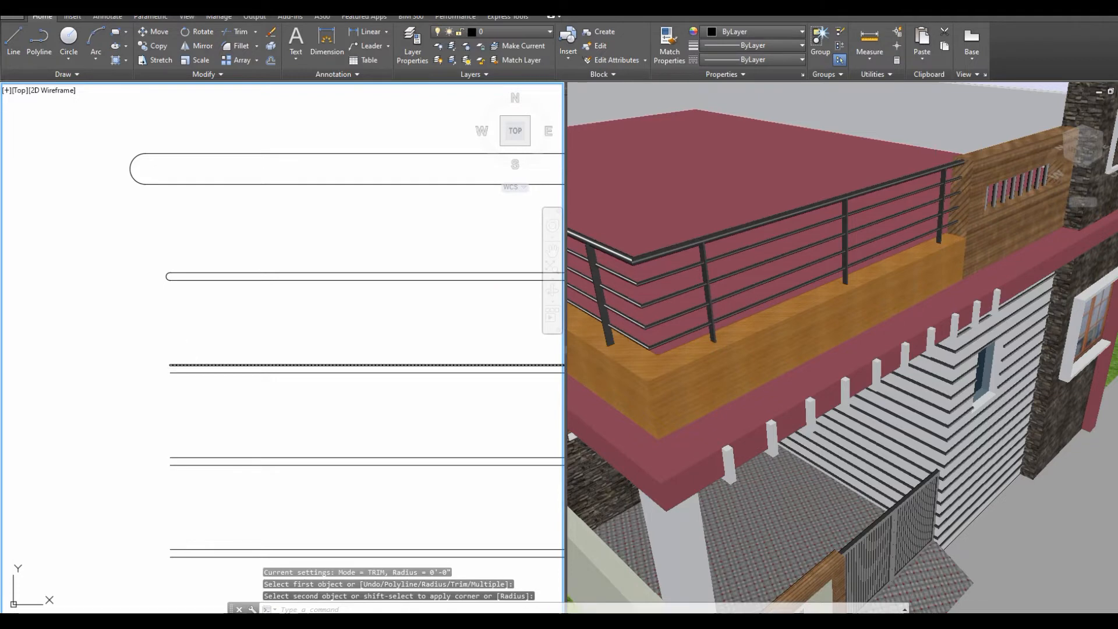
{"action": "left_click", "coordinate": [185, 373]}
{"action": "key", "text": "Return"}
{"action": "left_click", "coordinate": [185, 460]}
{"action": "left_click", "coordinate": [185, 465]}
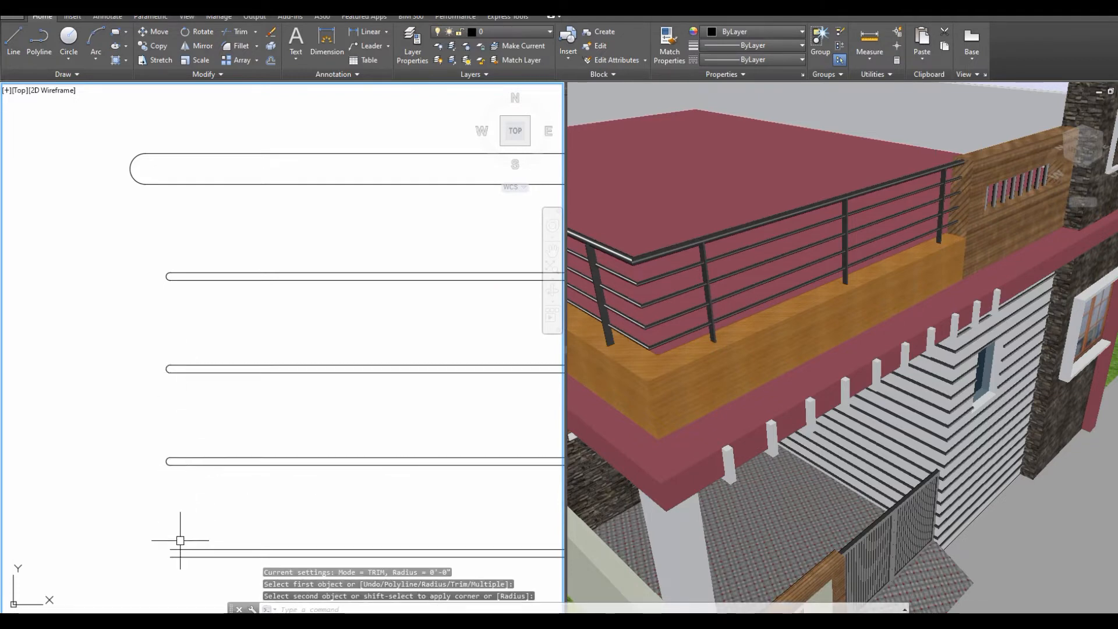
{"action": "key", "text": "Return"}
{"action": "left_click", "coordinate": [179, 549]}
{"action": "left_click", "coordinate": [180, 557]}
Save the drawing with the completed horizontal railing bars.
{"action": "scroll", "coordinate": [316, 389], "scroll_direction": "down", "scroll_amount": 3}
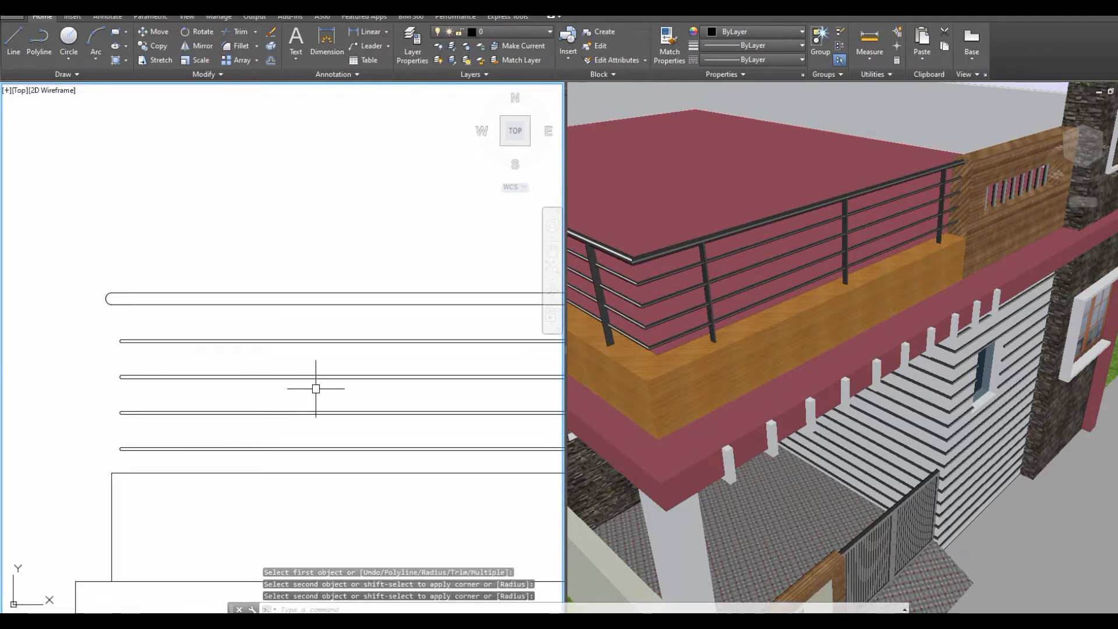
{"action": "mouse_move", "coordinate": [316, 388]}
{"action": "middle_mouse_down"}
{"action": "mouse_move", "coordinate": [482, 414]}
{"action": "mouse_move", "coordinate": [352, 351]}
{"action": "middle_mouse_up"}
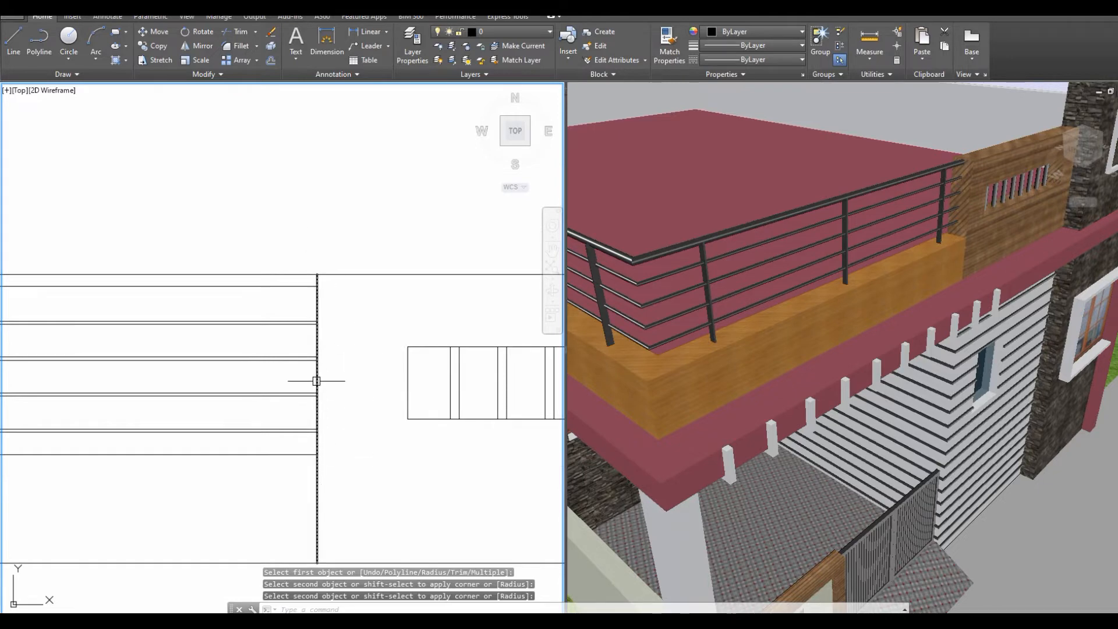
{"action": "scroll", "coordinate": [337, 216], "scroll_direction": "down", "scroll_amount": 4}
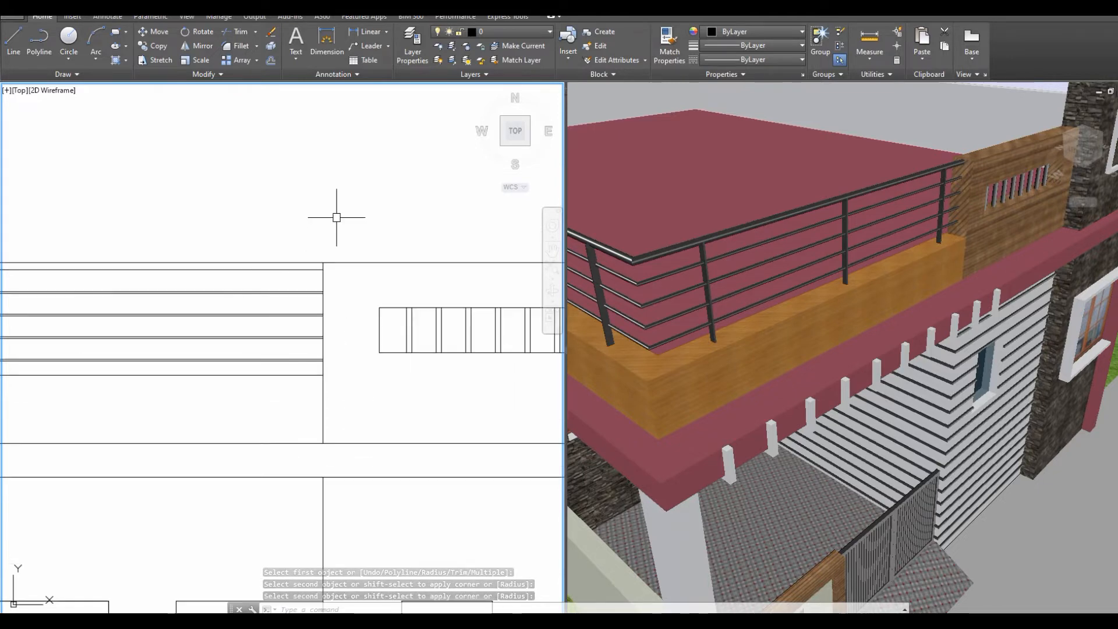
{"action": "scroll", "coordinate": [326, 218], "scroll_direction": "down", "scroll_amount": 2}
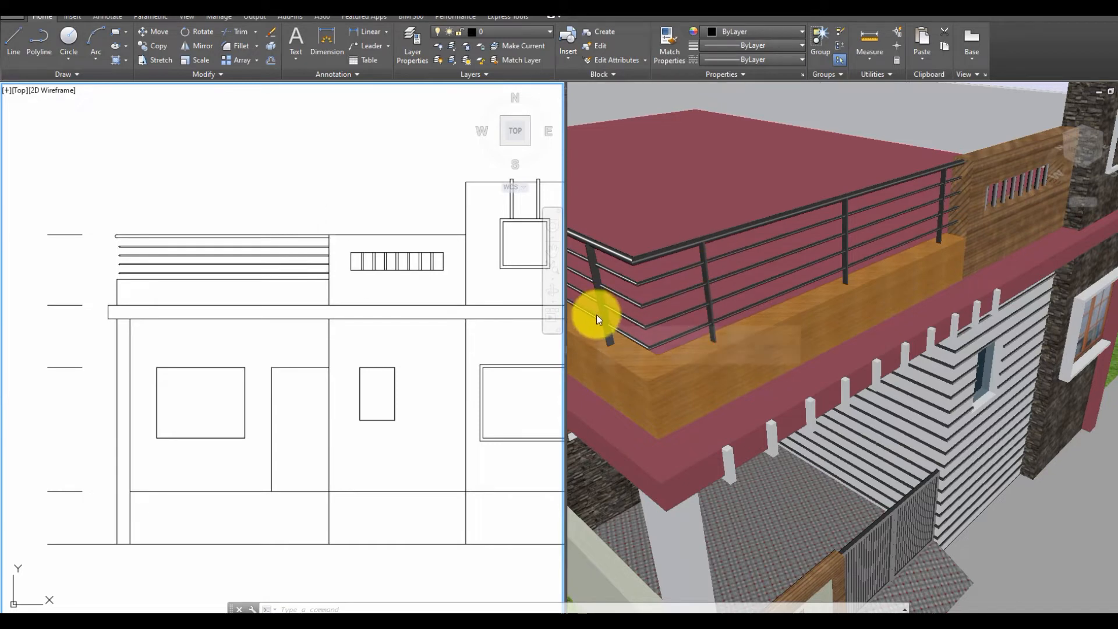
{"action": "scroll", "coordinate": [111, 243], "scroll_direction": "up", "scroll_amount": 5}
{"action": "key", "text": "ctrl+s"}
{"action": "middle_click_drag", "start_coordinate": [125, 356], "coordinate": [134, 385]}
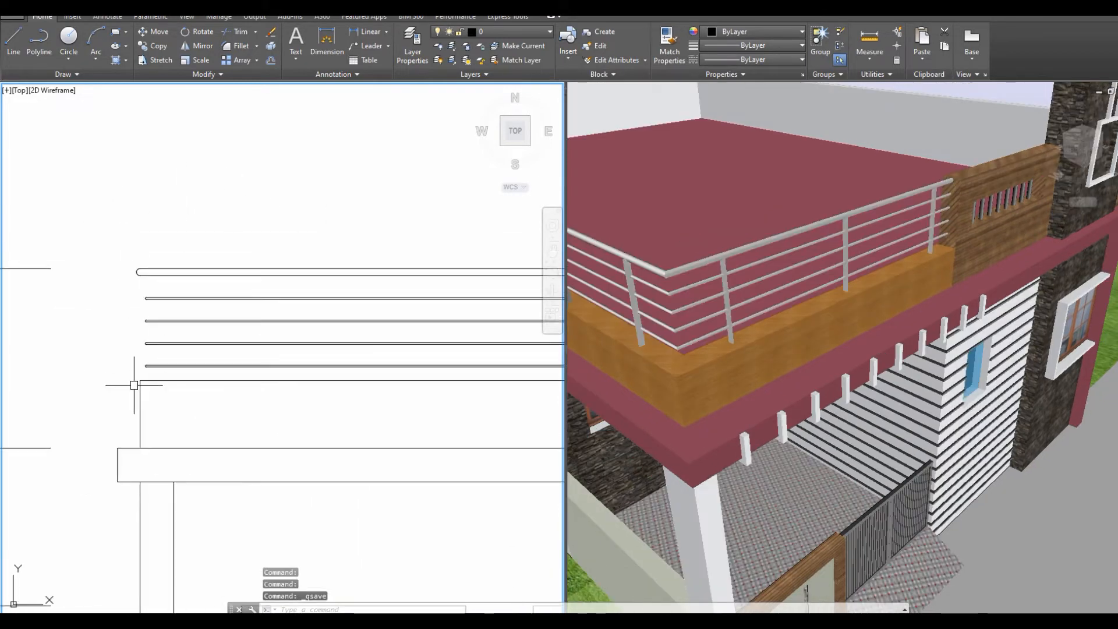
{"action": "type", "text": "XL"}
{"action": "key", "text": "Return"}
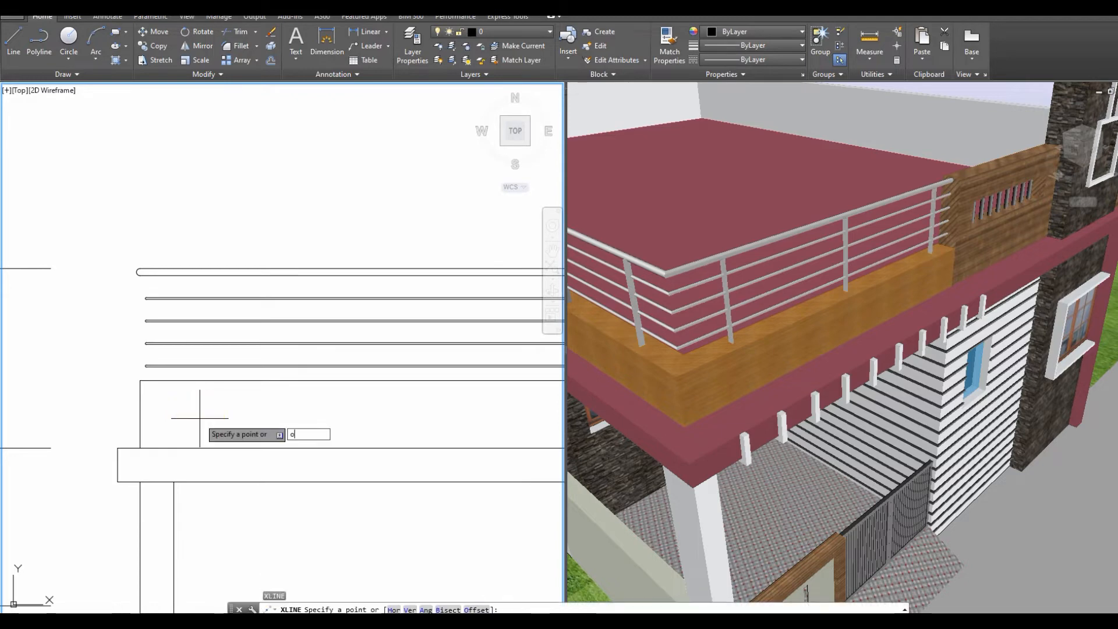
{"action": "type", "text": "o"}
{"action": "key", "text": "Return"}
{"action": "type", "text": "1'6"}
{"action": "key", "text": "Return"}
{"action": "key", "text": "Escape"}
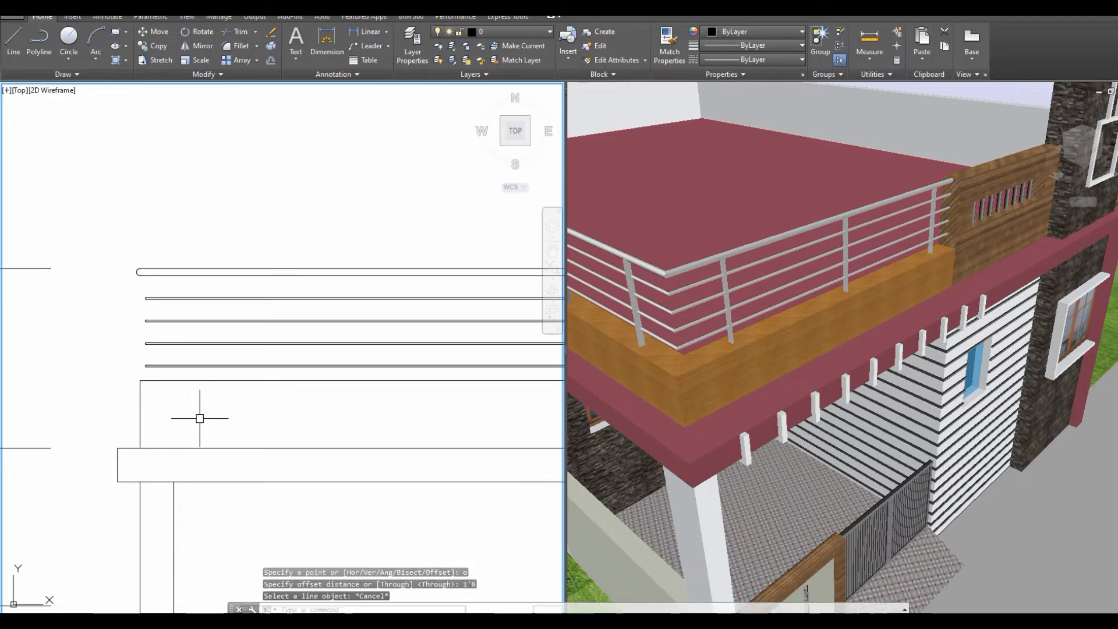
{"action": "key", "text": "Escape"}
Create a vertical construction line offset 1'6" to the right of the parapet's left edge.
{"action": "type", "text": "XL"}
{"action": "key", "text": "Return"}
{"action": "type", "text": "o"}
{"action": "key", "text": "Return"}
{"action": "type", "text": "1'6"}
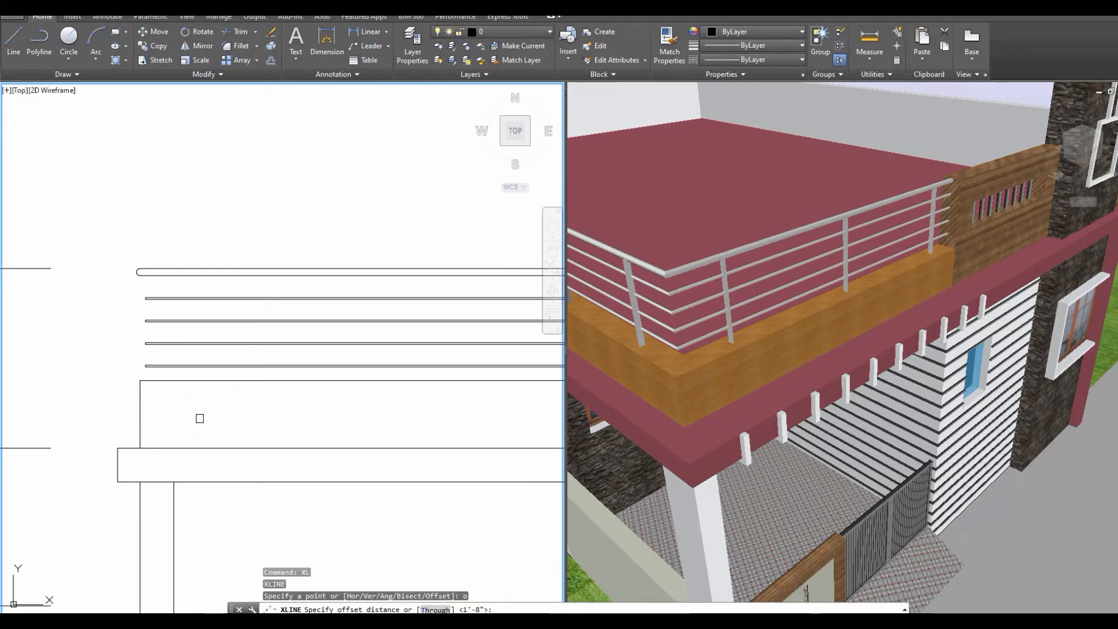
{"action": "key", "text": "Return"}
{"action": "left_click", "coordinate": [139, 406]}
{"action": "left_click", "coordinate": [174, 405]}
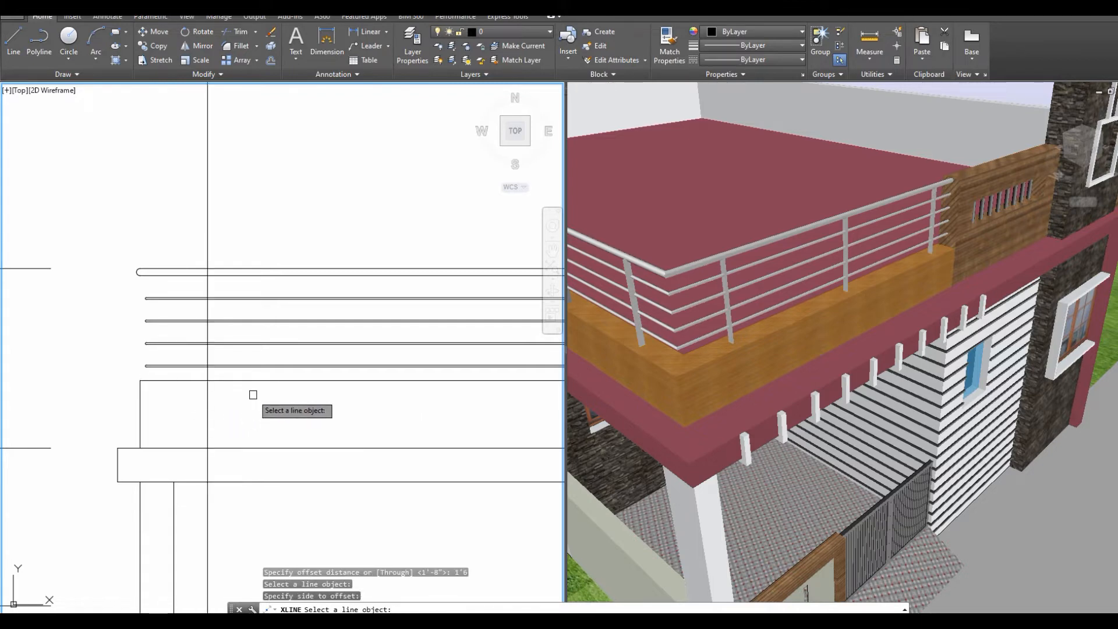
{"action": "key", "text": "Escape"}
Try to offset the vertical construction line by 0.125 inch, and undo that offset.
{"action": "type", "text": "o"}
{"action": "key", "text": "Return"}
{"action": "type", "text": ".125"}
{"action": "key", "text": "Return"}
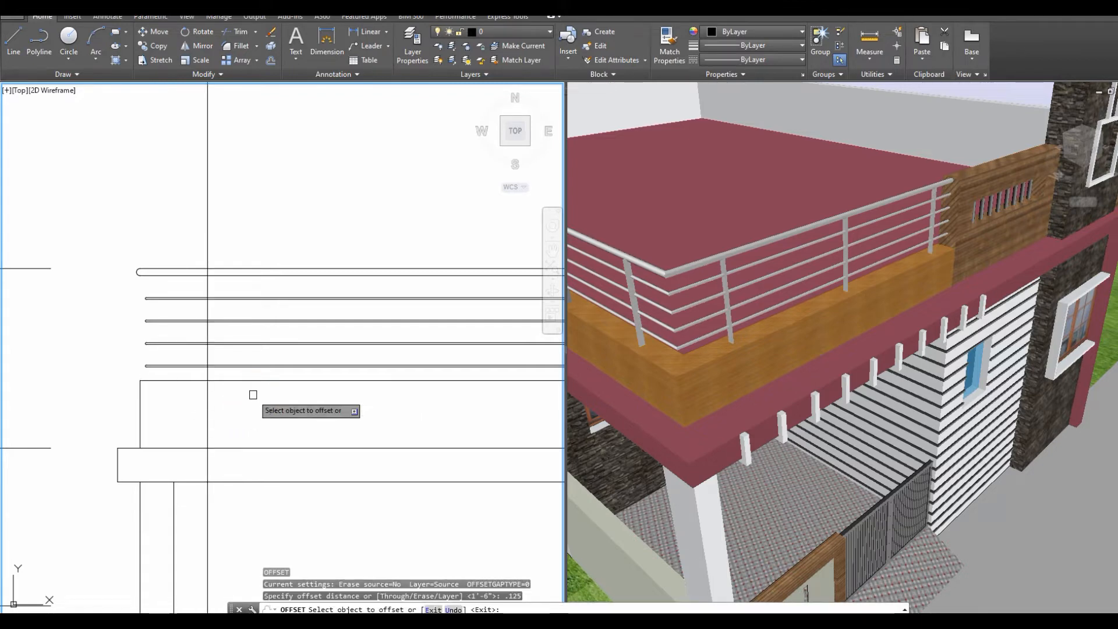
{"action": "left_click", "coordinate": [207, 414]}
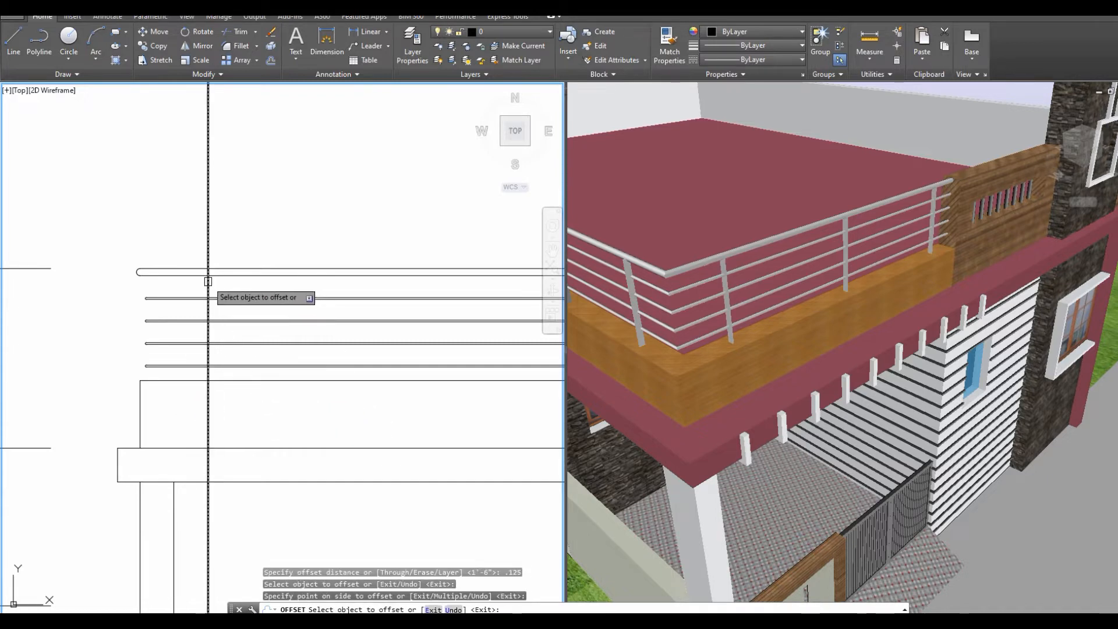
{"action": "key", "text": "ctrl+z"}
{"action": "key", "text": "Escape"}
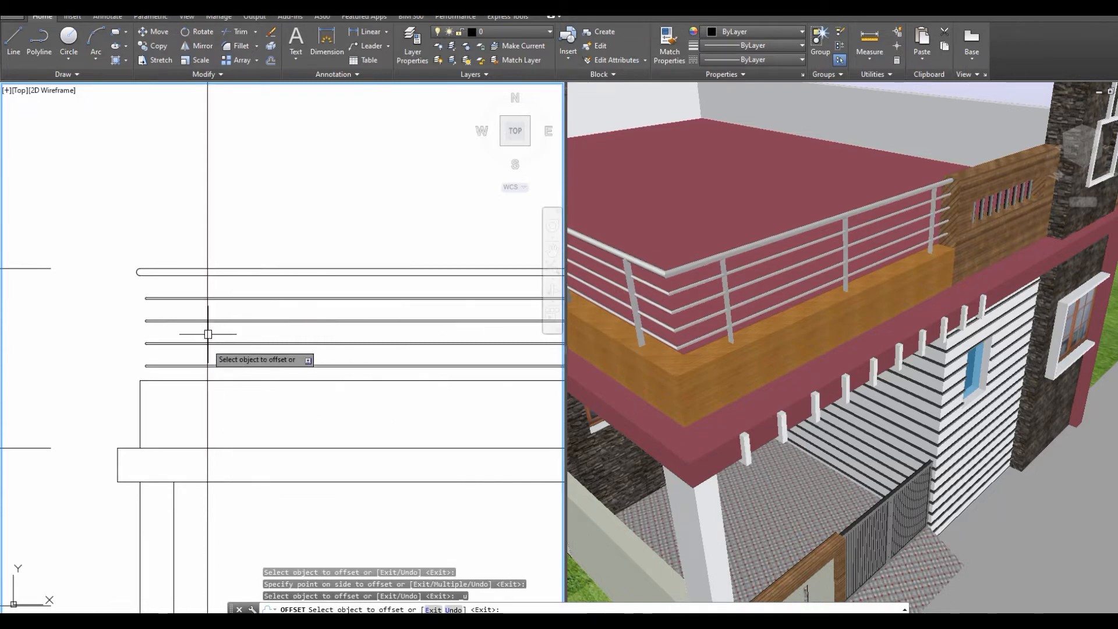
{"action": "key", "text": "Escape"}
Offset the vertical construction line by 0.5 inch to the right to form the railing post's second side.
{"action": "key", "text": "Return"}
{"action": "type", "text": ".5"}
{"action": "key", "text": "Return"}
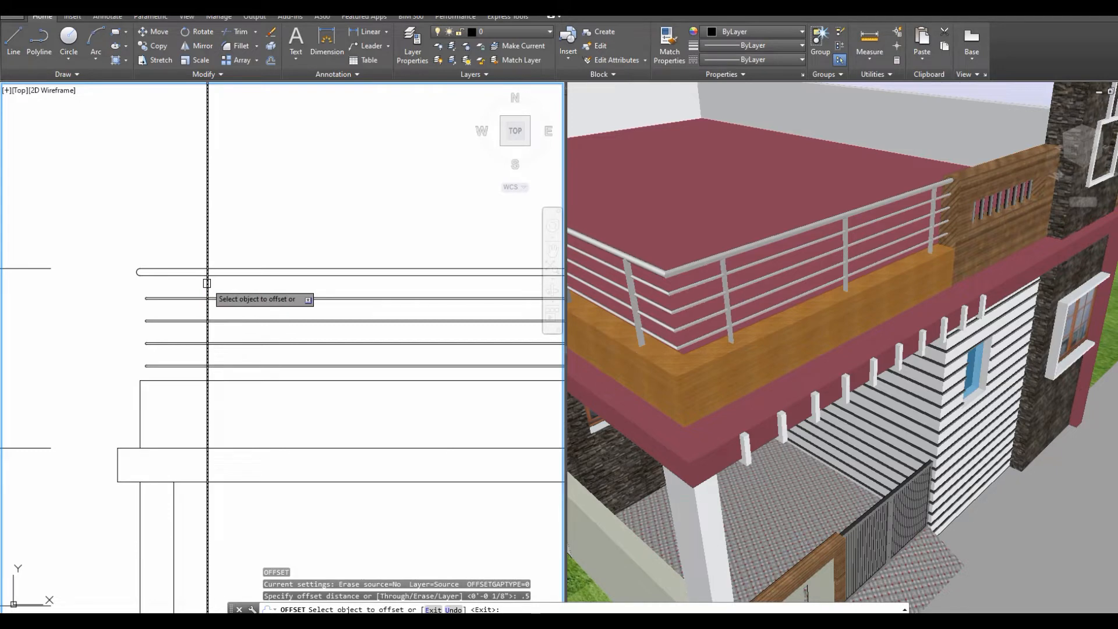
{"action": "left_click", "coordinate": [209, 253]}
{"action": "left_click", "coordinate": [218, 285]}
{"action": "scroll", "coordinate": [206, 291], "scroll_direction": "up", "scroll_amount": 3}
{"action": "key", "text": "Escape"}
Trim both vertical post lines above the handrail's lower line.
{"action": "type", "text": "tr"}
{"action": "key", "text": "Return"}
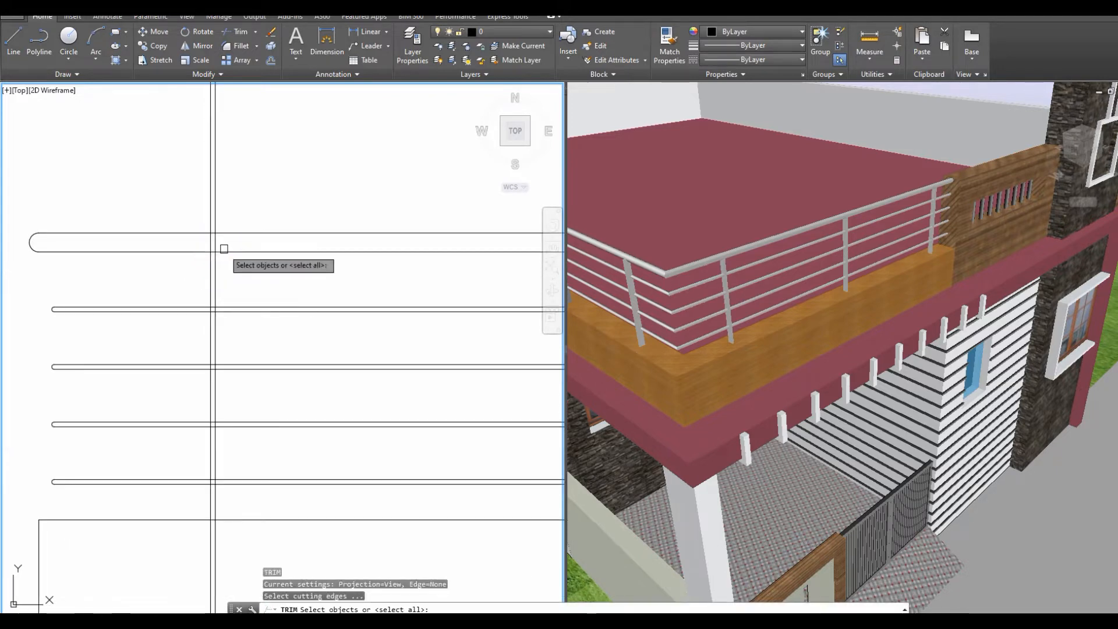
{"action": "left_click", "coordinate": [225, 251]}
{"action": "key", "text": "Return"}
{"action": "left_click", "coordinate": [215, 218]}
{"action": "left_click", "coordinate": [210, 219]}
{"action": "key", "text": "Return"}
Trim both vertical post lines below the parapet's upper line.
{"action": "key", "text": "Return"}
{"action": "left_click", "coordinate": [226, 523]}
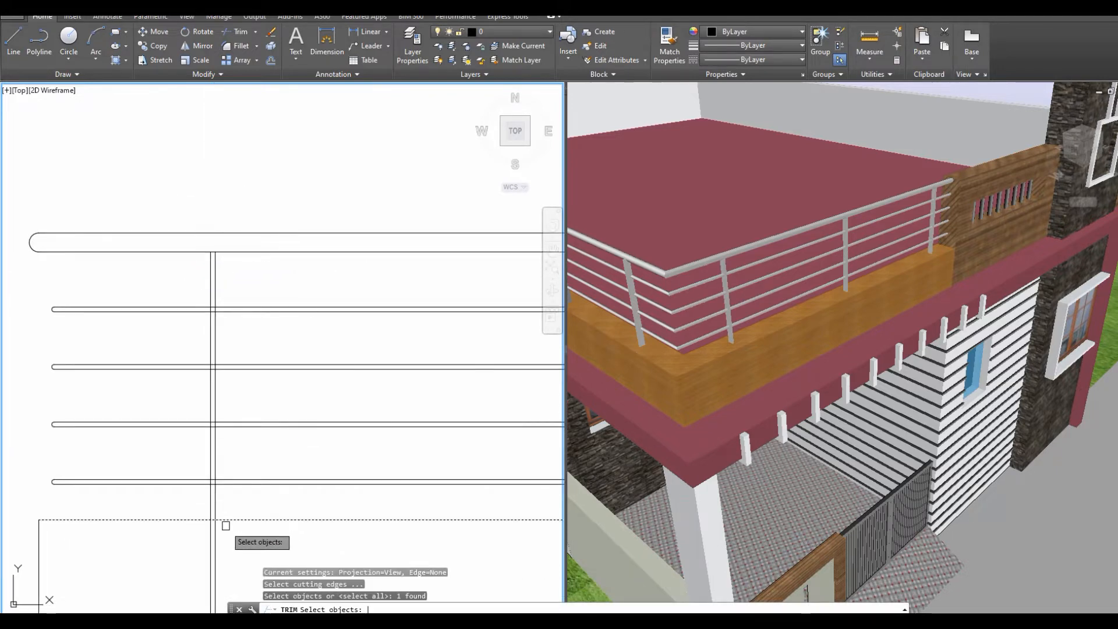
{"action": "key", "text": "Return"}
{"action": "left_click", "coordinate": [229, 541]}
{"action": "left_click", "coordinate": [193, 553]}
{"action": "scroll", "coordinate": [228, 454], "scroll_direction": "down", "scroll_amount": 6}
{"action": "key", "text": "Escape"}
Mirror the left railing post about a vertical line through the midpoint of the parapet's top edge, keeping the original.
{"action": "middle_click_drag", "start_coordinate": [232, 452], "coordinate": [223, 438]}
{"action": "left_click", "coordinate": [133, 357]}
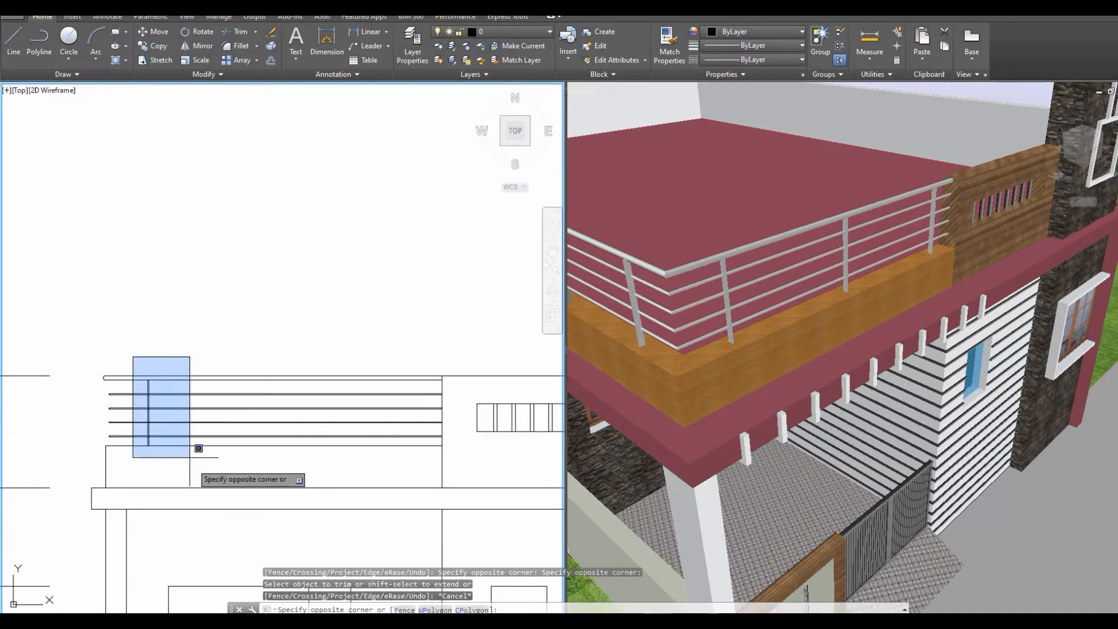
{"action": "left_click", "coordinate": [192, 457]}
{"action": "key", "text": "Return"}
{"action": "left_click", "coordinate": [274, 447]}
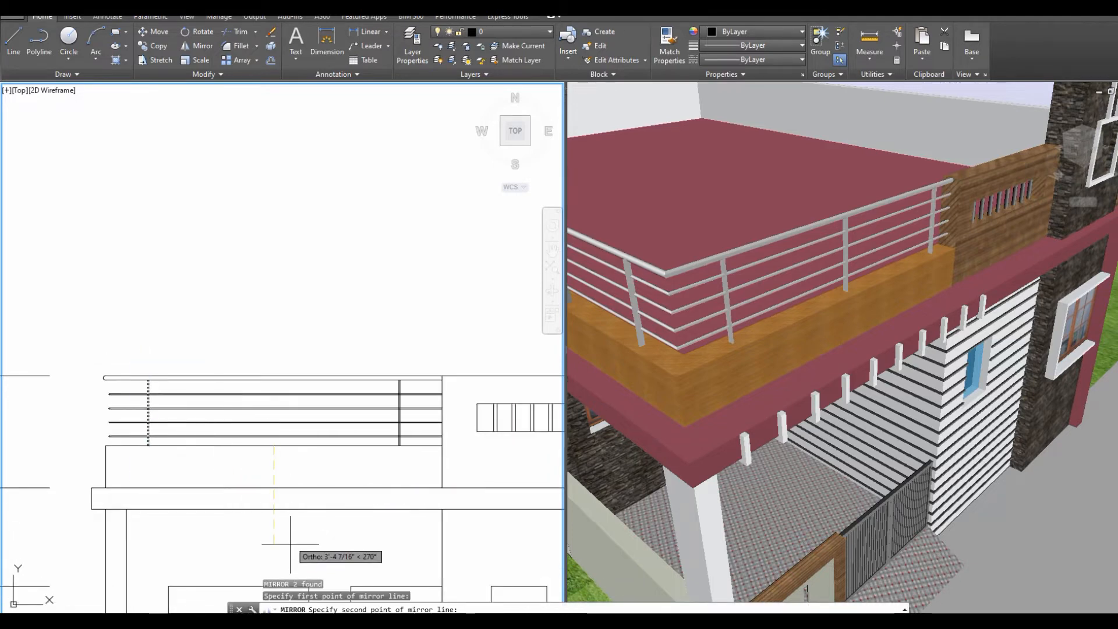
{"action": "left_click", "coordinate": [291, 549]}
{"action": "key", "text": "Return"}
Copy the mirrored post to the middle of the parapet, using the midpoint between its two lower endpoints as the base point.
{"action": "left_click", "coordinate": [392, 337]}
{"action": "left_click", "coordinate": [405, 457]}
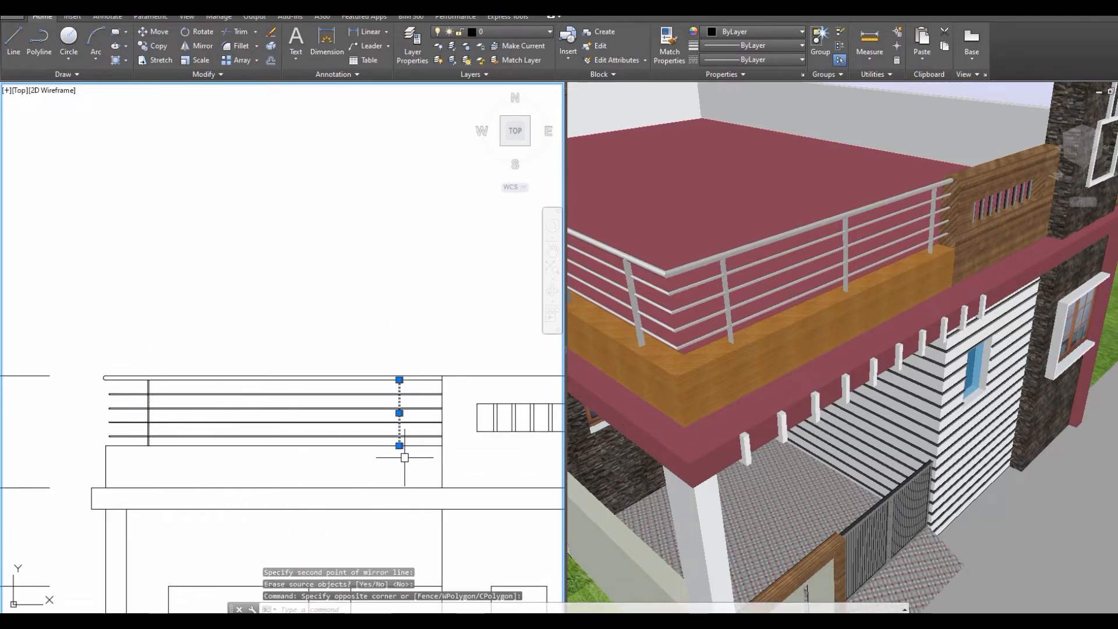
{"action": "key", "text": "Return"}
{"action": "scroll", "coordinate": [366, 340], "scroll_direction": "up", "scroll_amount": 4}
{"action": "right_click", "coordinate": [345, 241], "text": "shift"}
{"action": "left_click", "coordinate": [380, 273]}
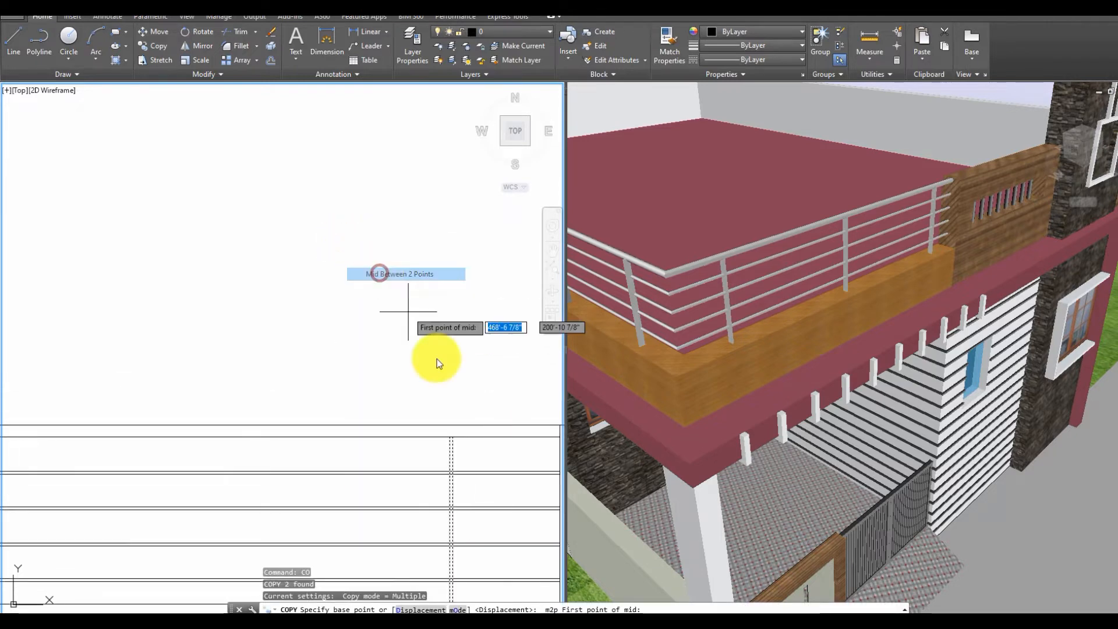
{"action": "middle_click_drag", "start_coordinate": [493, 512], "coordinate": [460, 260]}
{"action": "scroll", "coordinate": [415, 342], "scroll_direction": "up", "scroll_amount": 5}
{"action": "left_click", "coordinate": [398, 344]}
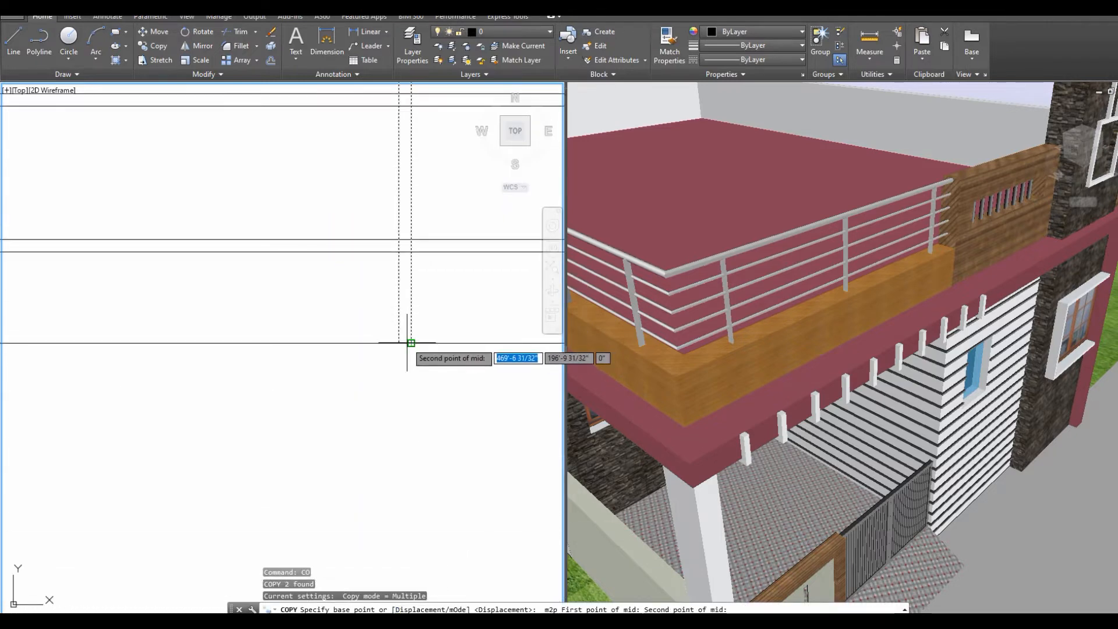
{"action": "left_click", "coordinate": [411, 343]}
{"action": "scroll", "coordinate": [411, 345], "scroll_direction": "down", "scroll_amount": 5}
{"action": "left_click", "coordinate": [295, 341]}
{"action": "key", "text": "Escape"}
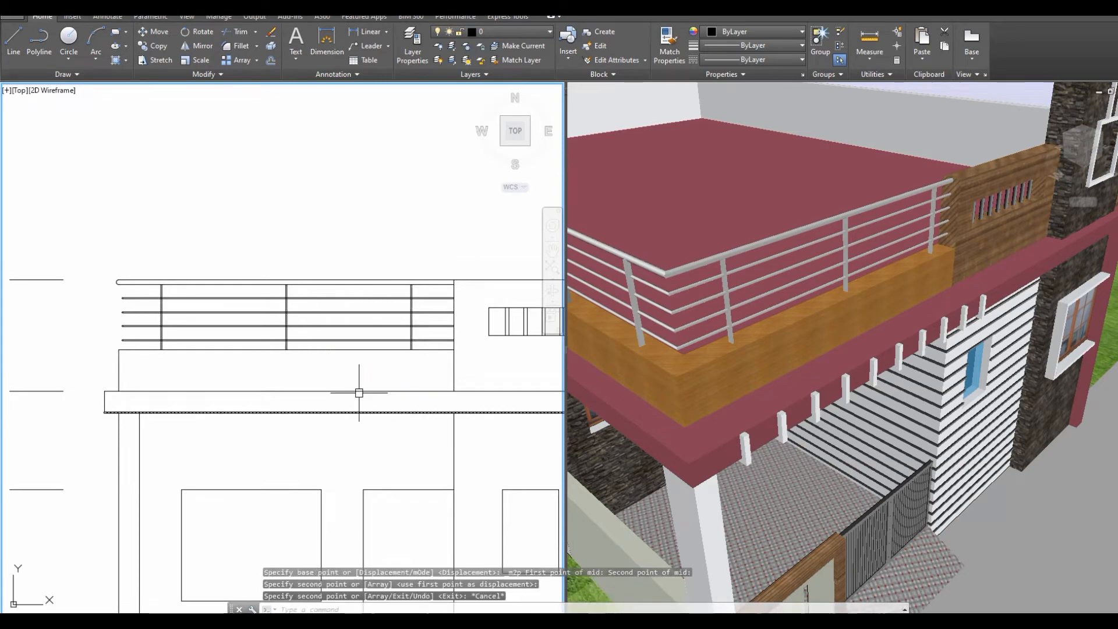
Examine the front of the 3D model, from the terrace railing down to the window, door, compound wall and gate.
{"action": "middle_click_drag", "start_coordinate": [360, 388], "coordinate": [337, 341]}
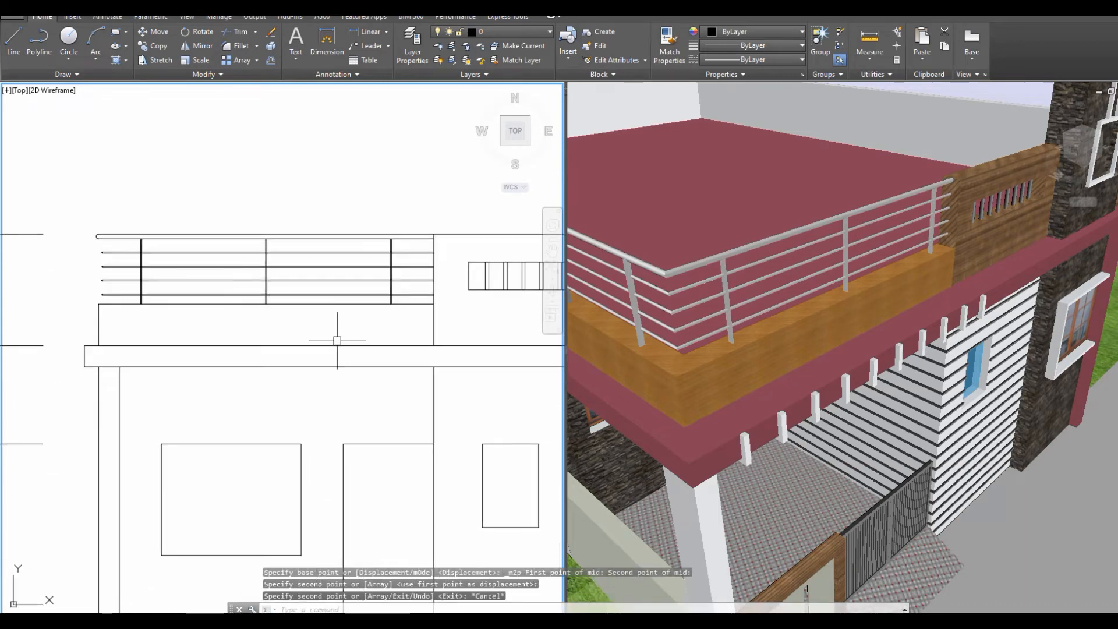
{"action": "left_click", "coordinate": [843, 379]}
{"action": "scroll", "coordinate": [844, 378], "scroll_direction": "down", "scroll_amount": 5}
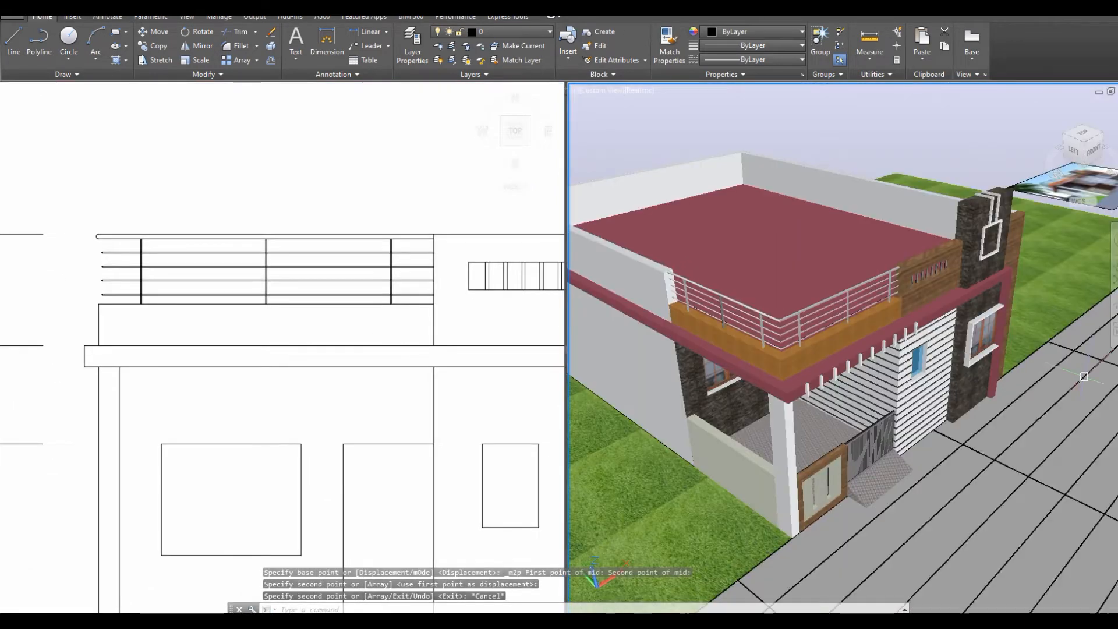
{"action": "left_click", "coordinate": [1114, 307]}
{"action": "left_click_drag", "start_coordinate": [998, 346], "coordinate": [952, 389]}
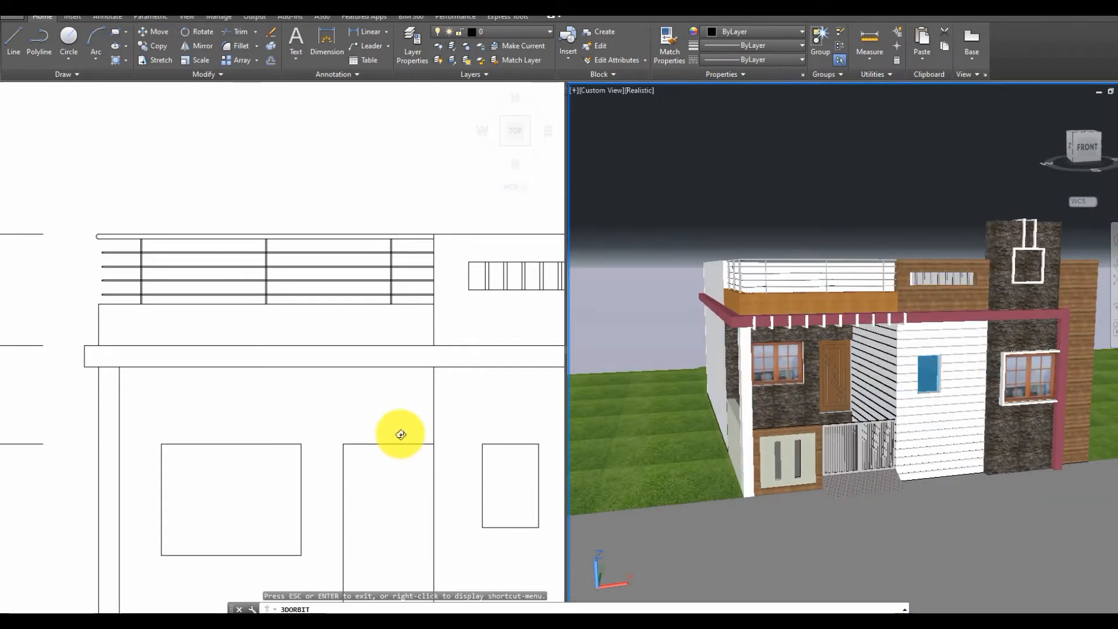
{"action": "right_click", "coordinate": [305, 236]}
{"action": "left_click", "coordinate": [320, 238]}
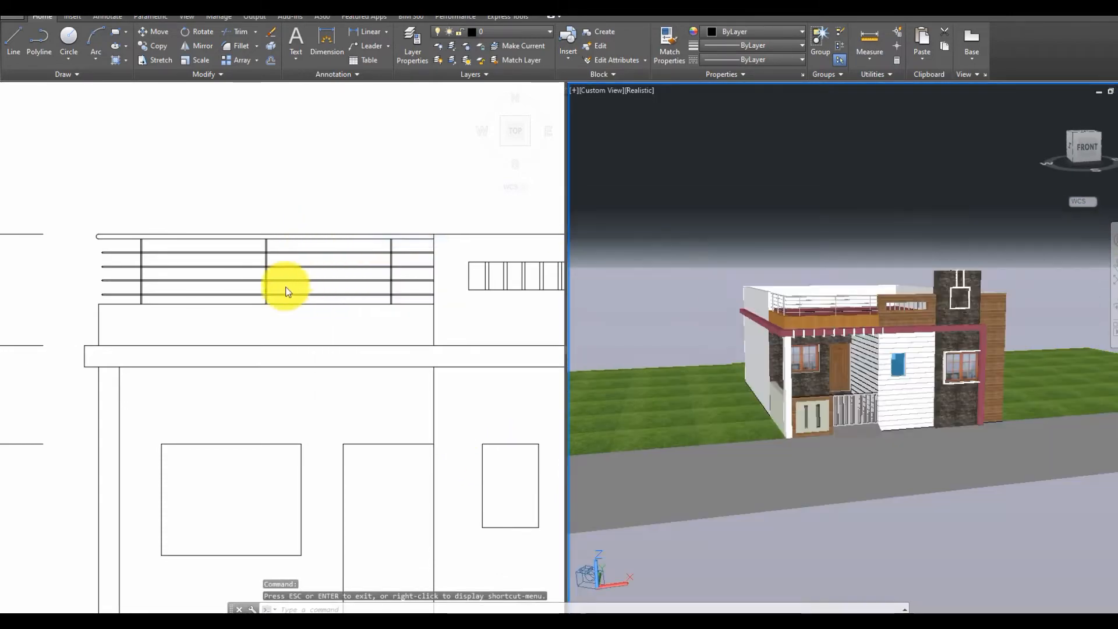
{"action": "middle_click_drag", "start_coordinate": [325, 389], "coordinate": [297, 347]}
{"action": "left_click", "coordinate": [975, 445]}
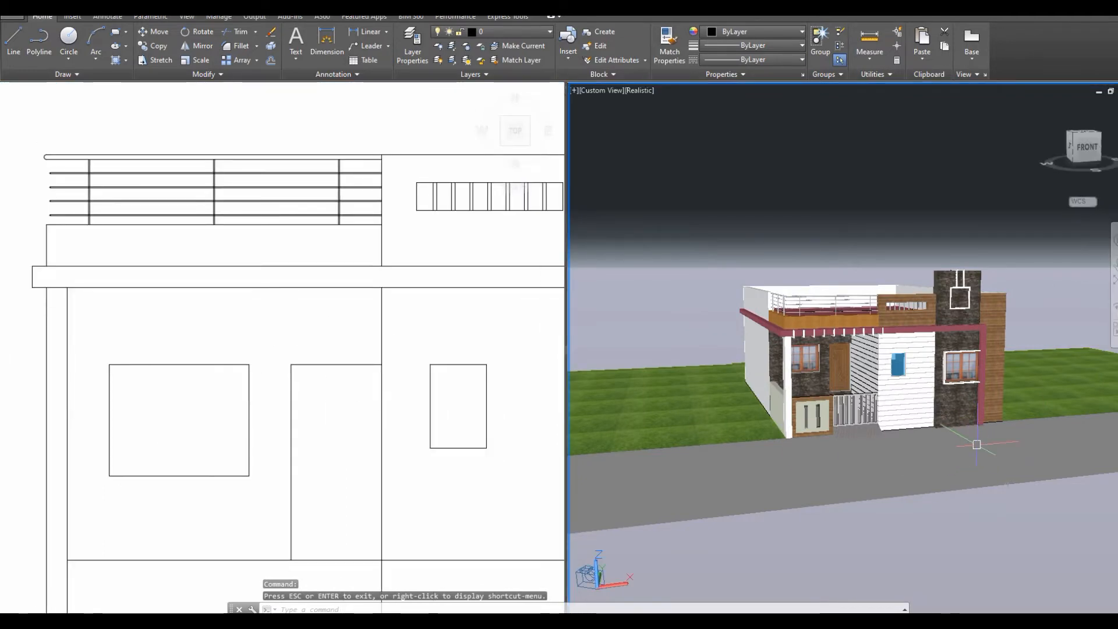
{"action": "scroll", "coordinate": [976, 445], "scroll_direction": "up", "scroll_amount": 2}
{"action": "left_click", "coordinate": [250, 470]}
{"action": "middle_click_drag", "start_coordinate": [242, 467], "coordinate": [266, 390]}
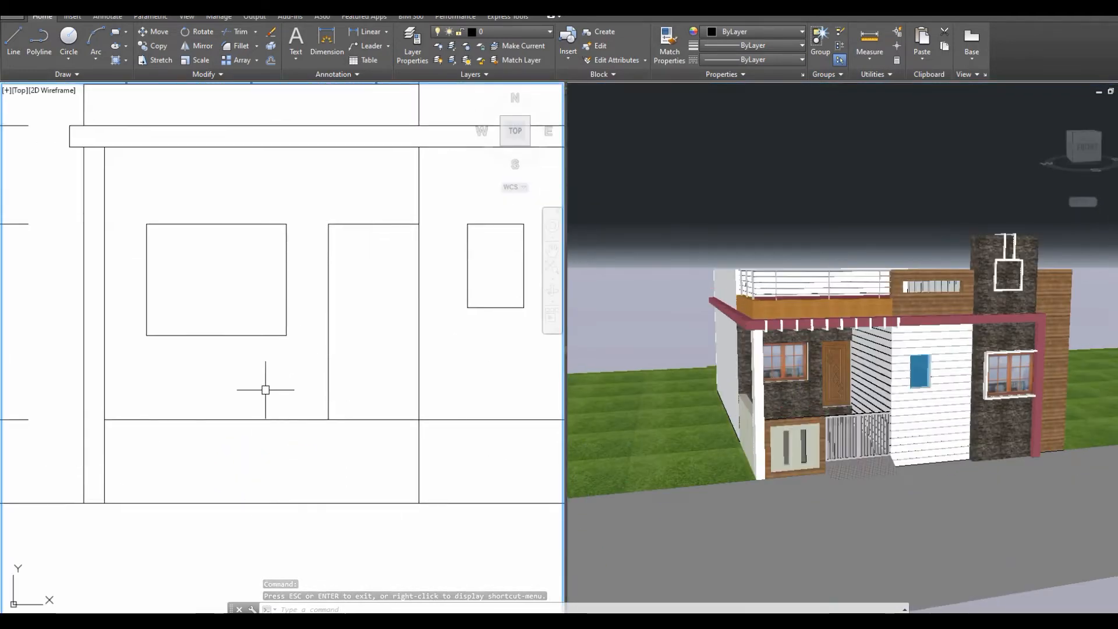
{"action": "middle_click_drag", "start_coordinate": [175, 454], "coordinate": [246, 474]}
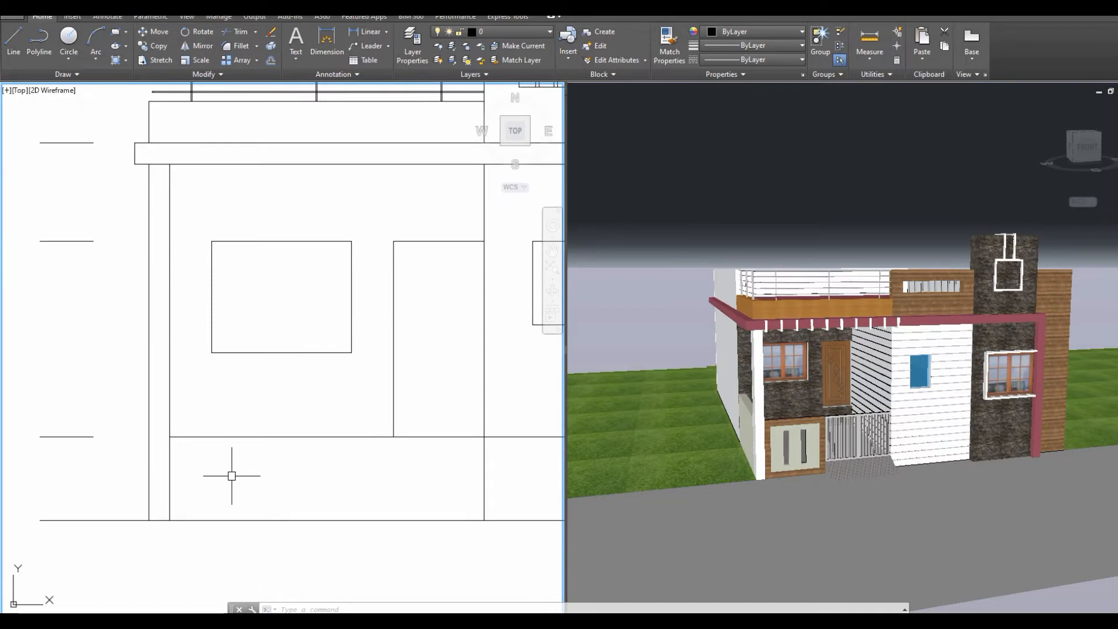
{"action": "left_click", "coordinate": [816, 481]}
{"action": "scroll", "coordinate": [743, 405], "scroll_direction": "up", "scroll_amount": 5}
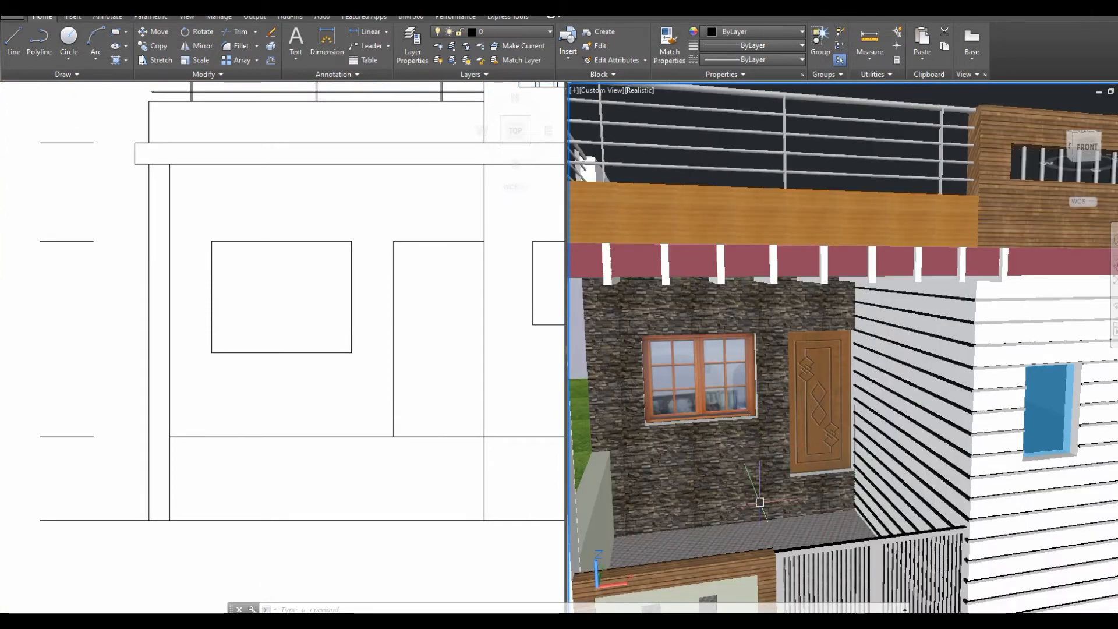
{"action": "left_click", "coordinate": [351, 430]}
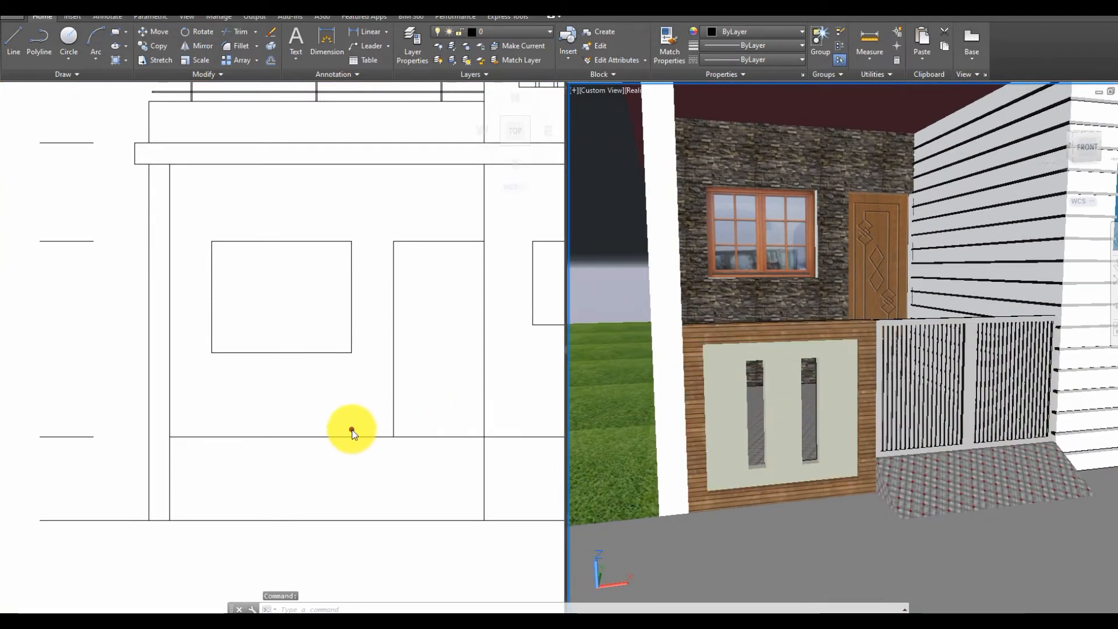
Draw a vertical construction line through the free end of the front compound wall in the floor plan.
{"action": "scroll", "coordinate": [369, 427], "scroll_direction": "down", "scroll_amount": 4}
{"action": "middle_click_drag", "start_coordinate": [370, 427], "coordinate": [364, 341]}
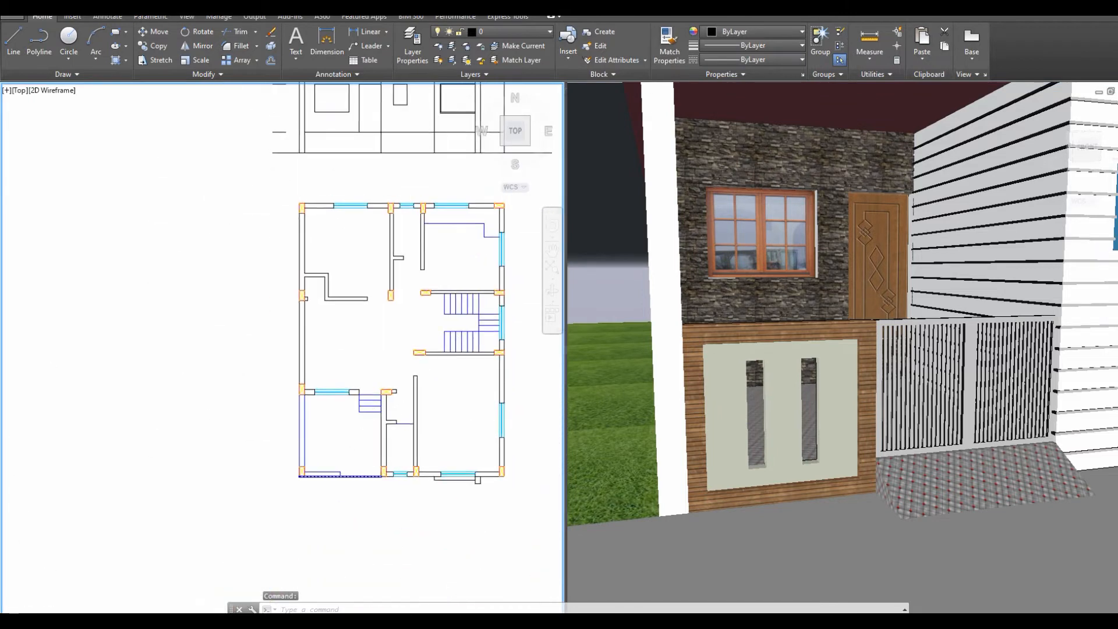
{"action": "scroll", "coordinate": [333, 488], "scroll_direction": "up", "scroll_amount": 4}
{"action": "type", "text": "l"}
{"action": "key", "text": "Return"}
{"action": "type", "text": "v"}
{"action": "key", "text": "Return"}
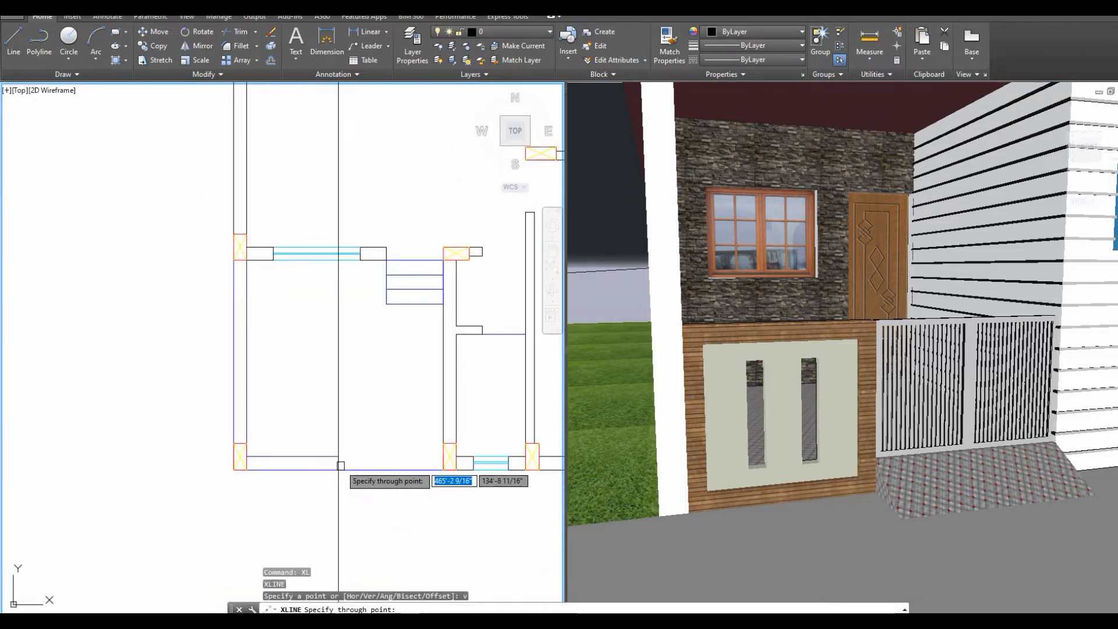
{"action": "left_click", "coordinate": [339, 466]}
{"action": "key", "text": "Escape"}
Trim the vertical construction line below the elevation's ground line.
{"action": "scroll", "coordinate": [353, 361], "scroll_direction": "down", "scroll_amount": 2}
{"action": "middle_click_drag", "start_coordinate": [368, 228], "coordinate": [357, 431]}
{"action": "scroll", "coordinate": [337, 284], "scroll_direction": "up", "scroll_amount": 4}
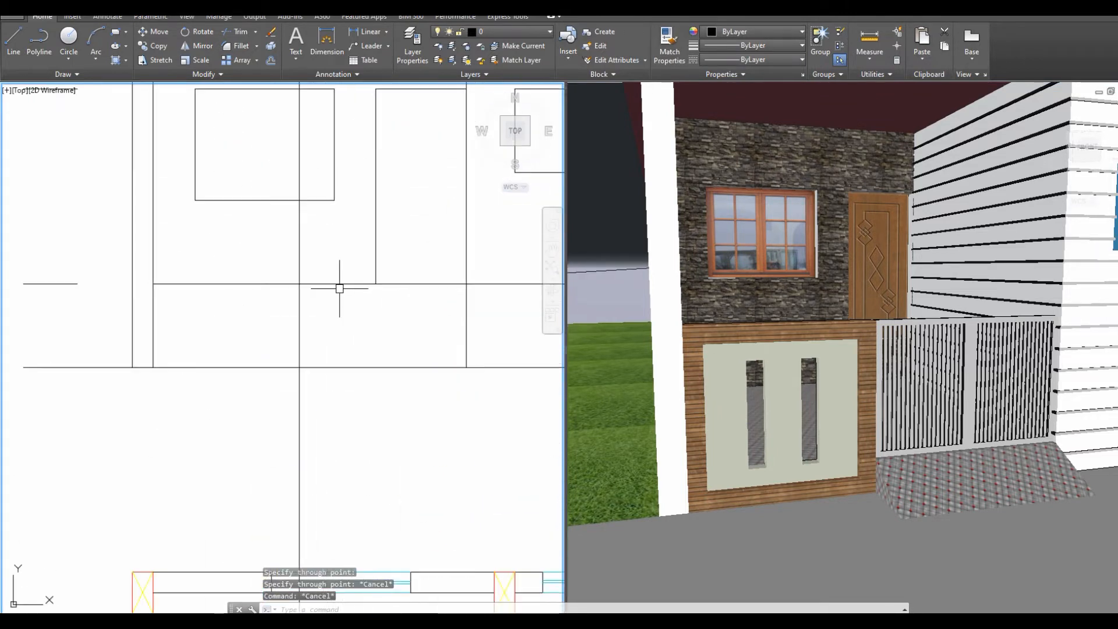
{"action": "type", "text": "tr"}
{"action": "key", "text": "Return"}
{"action": "left_click", "coordinate": [341, 332]}
{"action": "left_click", "coordinate": [321, 395]}
{"action": "key", "text": "Return"}
{"action": "left_click", "coordinate": [321, 395]}
{"action": "left_click", "coordinate": [281, 407]}
{"action": "middle_click_drag", "start_coordinate": [361, 317], "coordinate": [342, 407]}
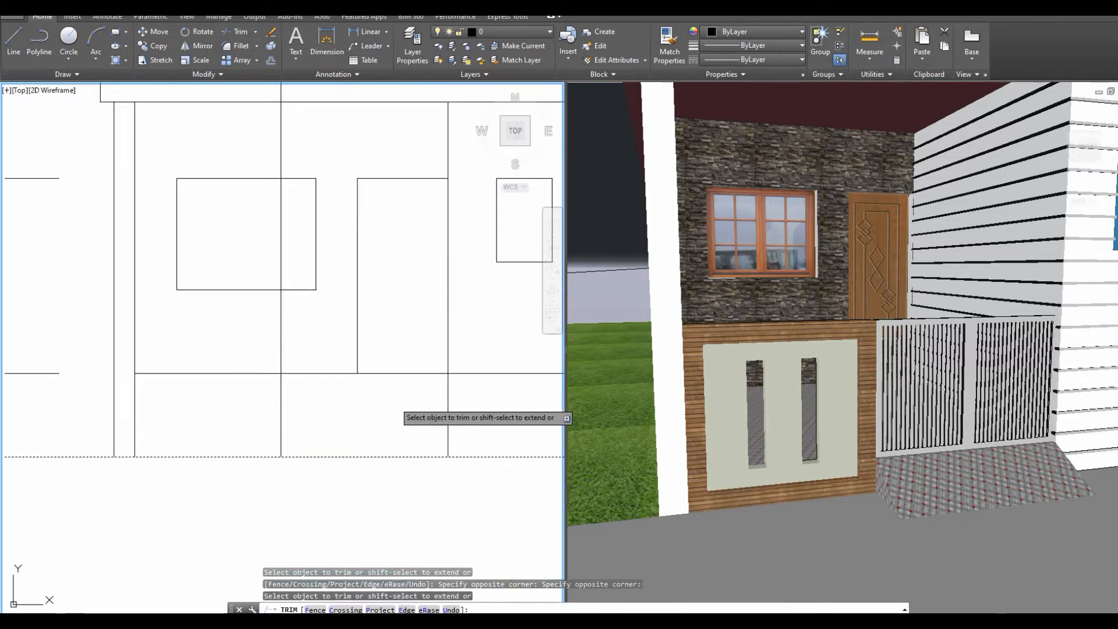
{"action": "key", "text": "Return"}
Trim the plinth-level line between the compound wall's construction line and the wall line beyond the door.
{"action": "key", "text": "Return"}
{"action": "left_click", "coordinate": [479, 403]}
{"action": "left_click", "coordinate": [227, 408]}
{"action": "key", "text": "Return"}
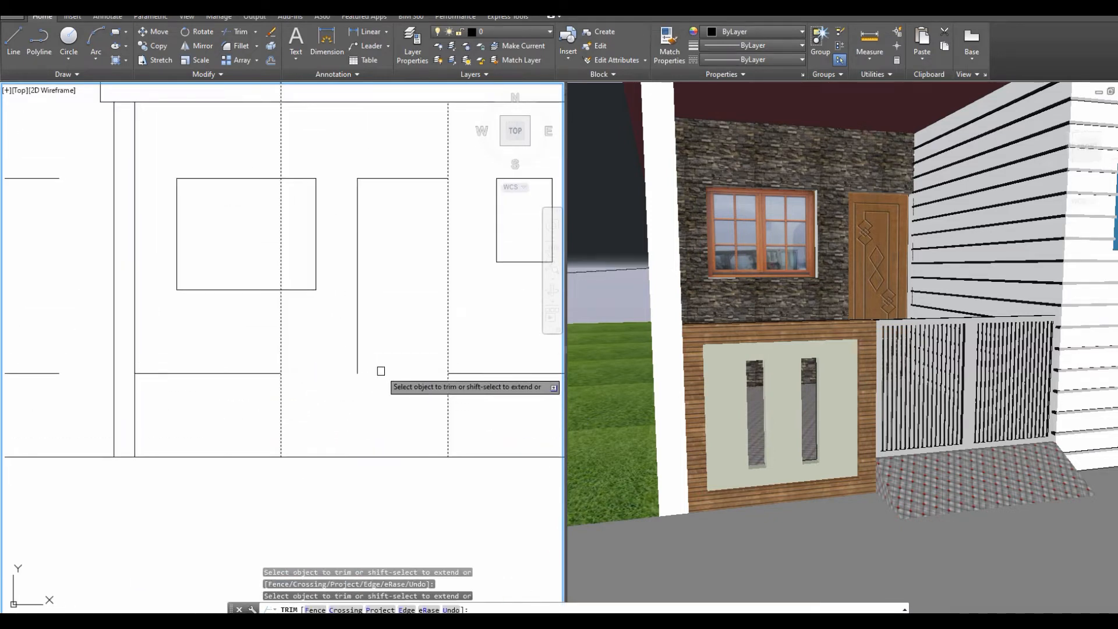
{"action": "left_click", "coordinate": [381, 373]}
{"action": "key", "text": "Escape"}
{"action": "middle_click_drag", "start_coordinate": [229, 331], "coordinate": [286, 355]}
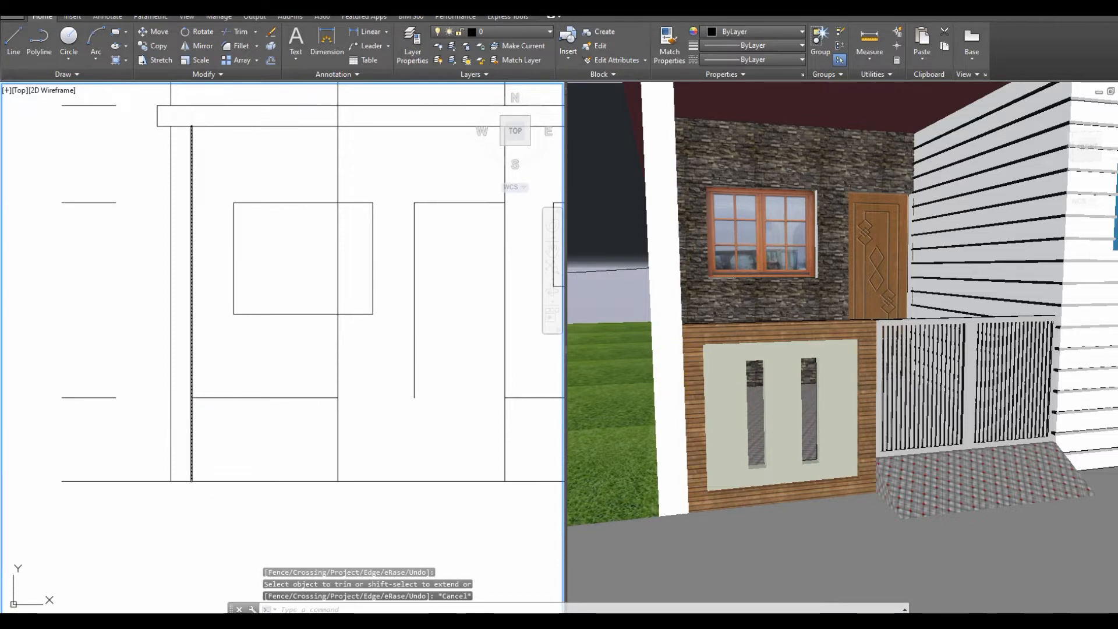
Measure the height of the front compound wall in the 3D model from its top edge to its base.
{"action": "type", "text": "dist"}
{"action": "key", "text": "Return"}
{"action": "left_click", "coordinate": [596, 254]}
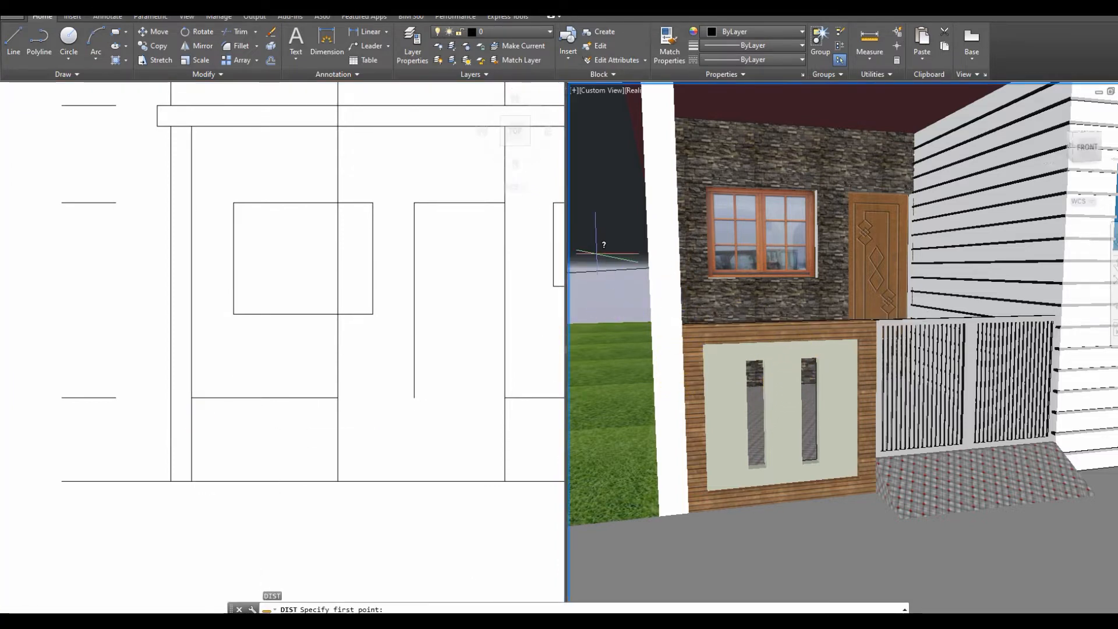
{"action": "middle_click_drag", "start_coordinate": [816, 384], "coordinate": [762, 291], "text": "shift"}
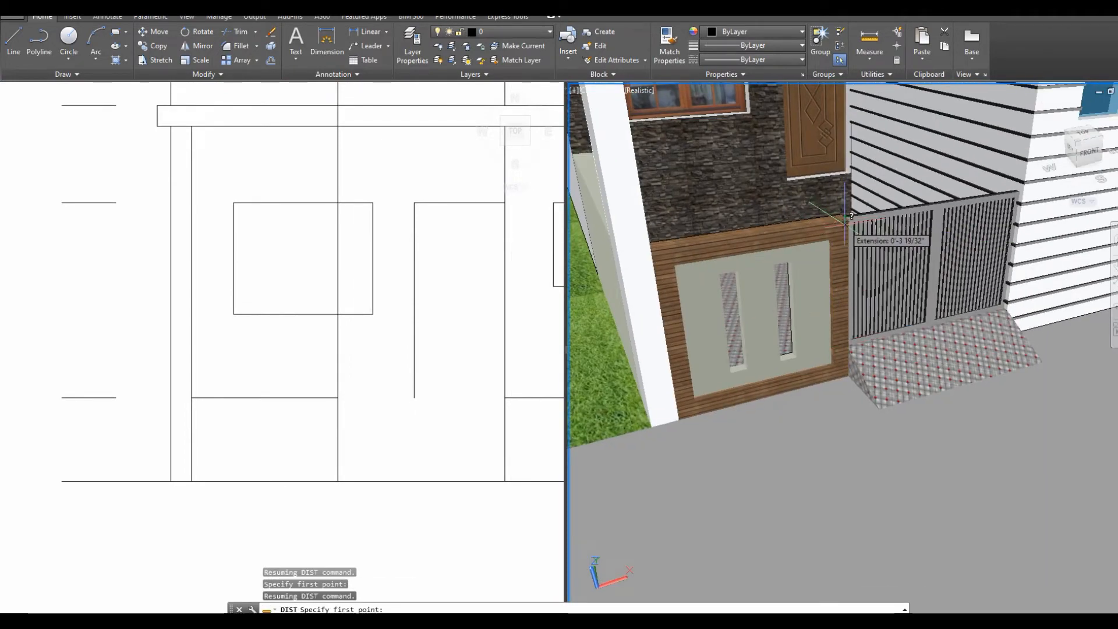
{"action": "scroll", "coordinate": [848, 221], "scroll_direction": "up", "scroll_amount": 6}
{"action": "scroll", "coordinate": [848, 220], "scroll_direction": "down", "scroll_amount": 6}
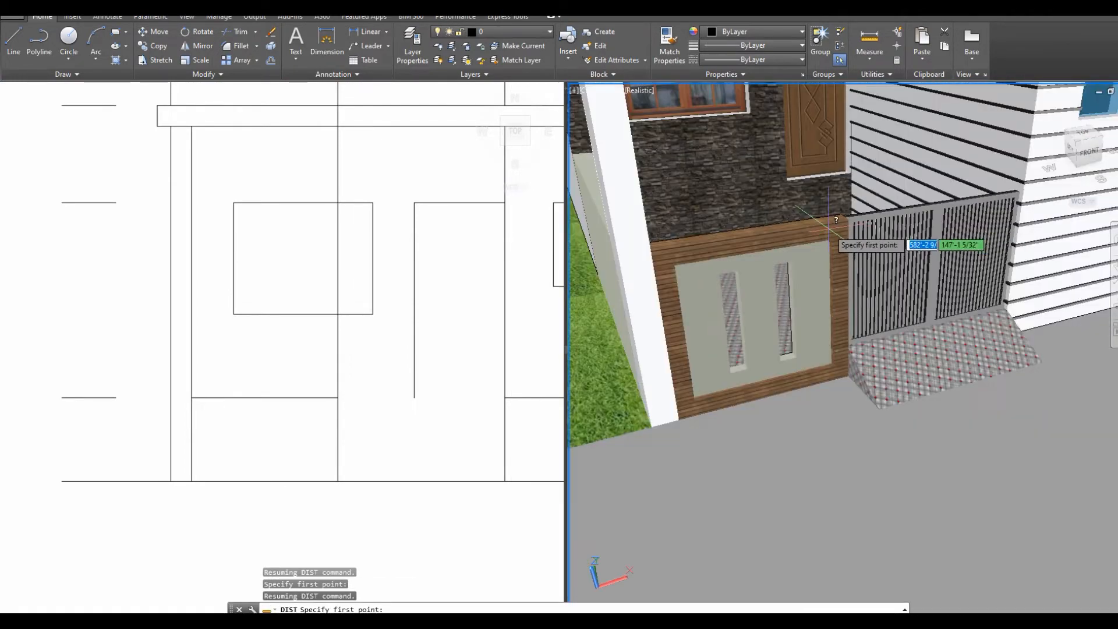
{"action": "middle_click_drag", "start_coordinate": [827, 233], "coordinate": [829, 256]}
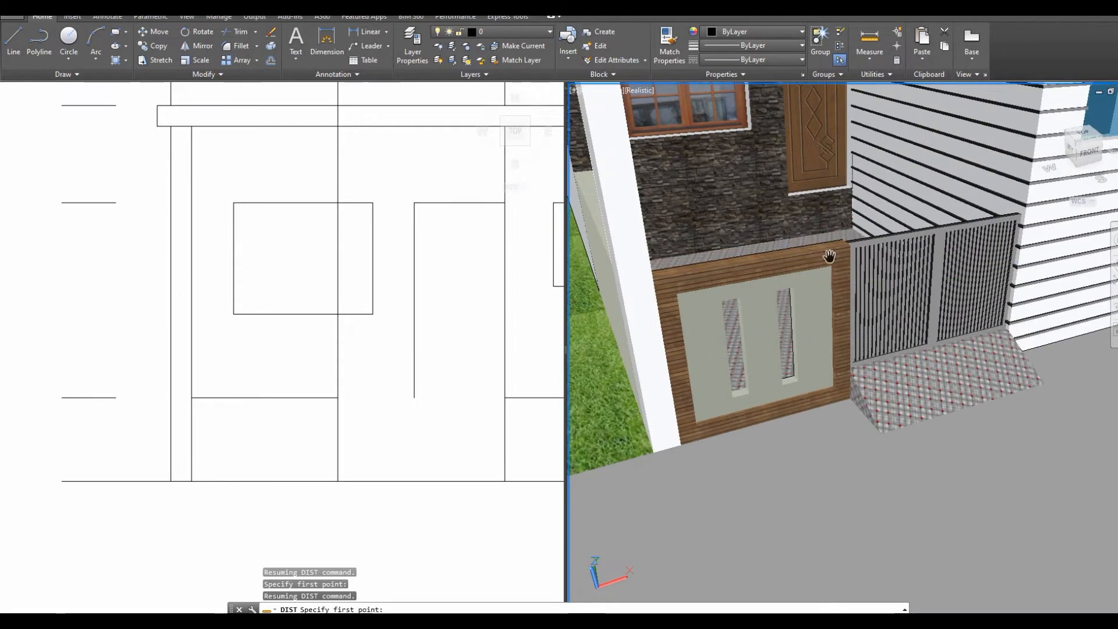
{"action": "left_click", "coordinate": [763, 260]}
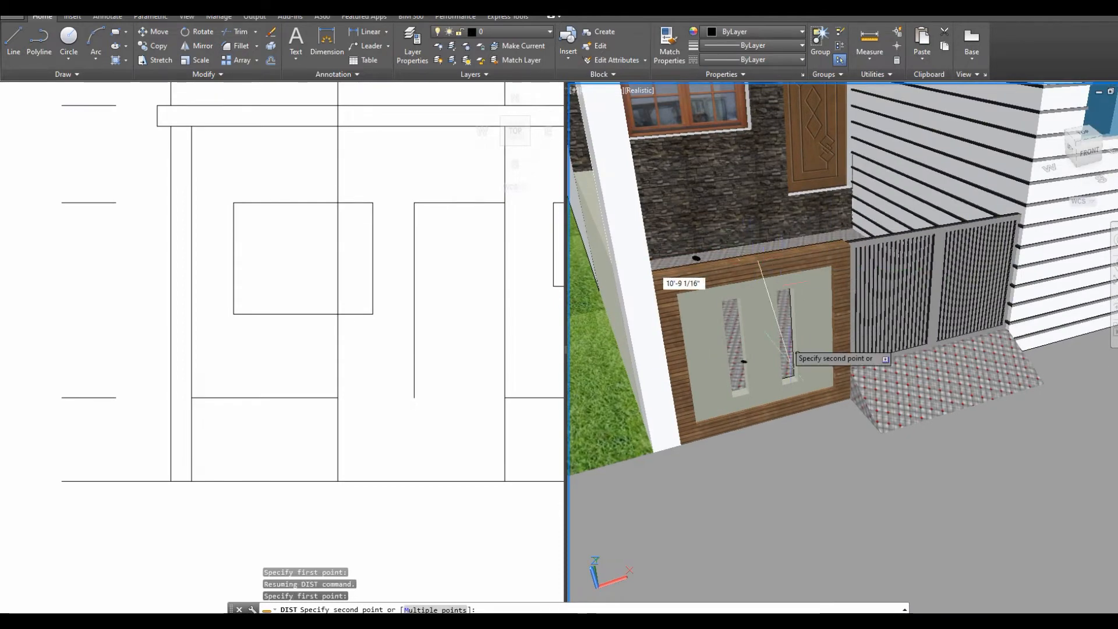
{"action": "left_click", "coordinate": [768, 420]}
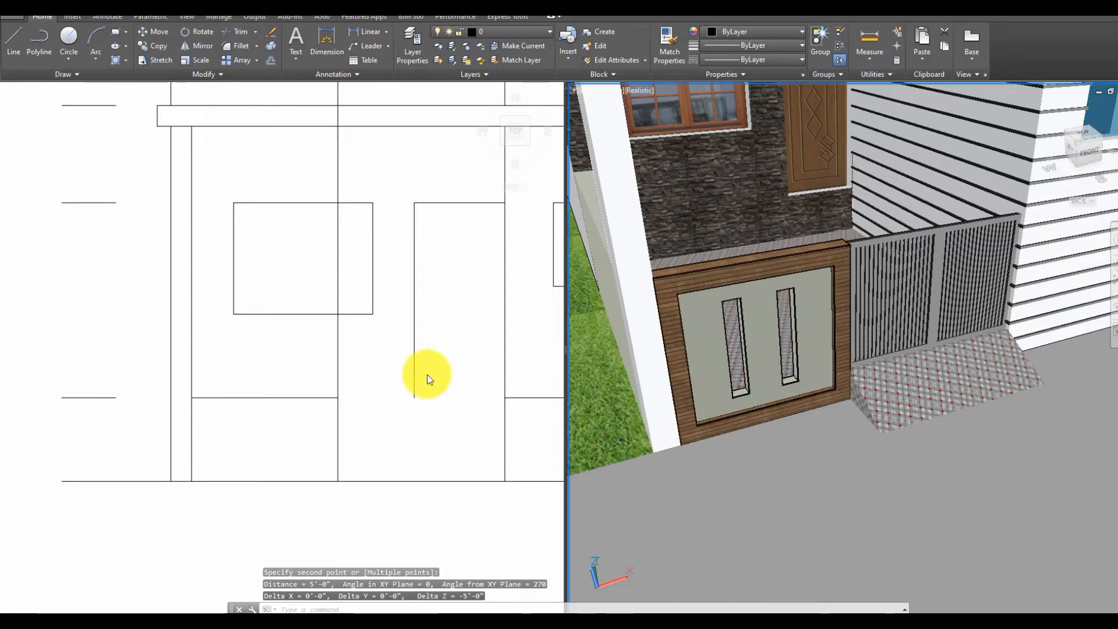
Offset the ground line upward by 5' to form the compound wall's top edge.
{"action": "left_click", "coordinate": [289, 445]}
{"action": "key", "text": "Return"}
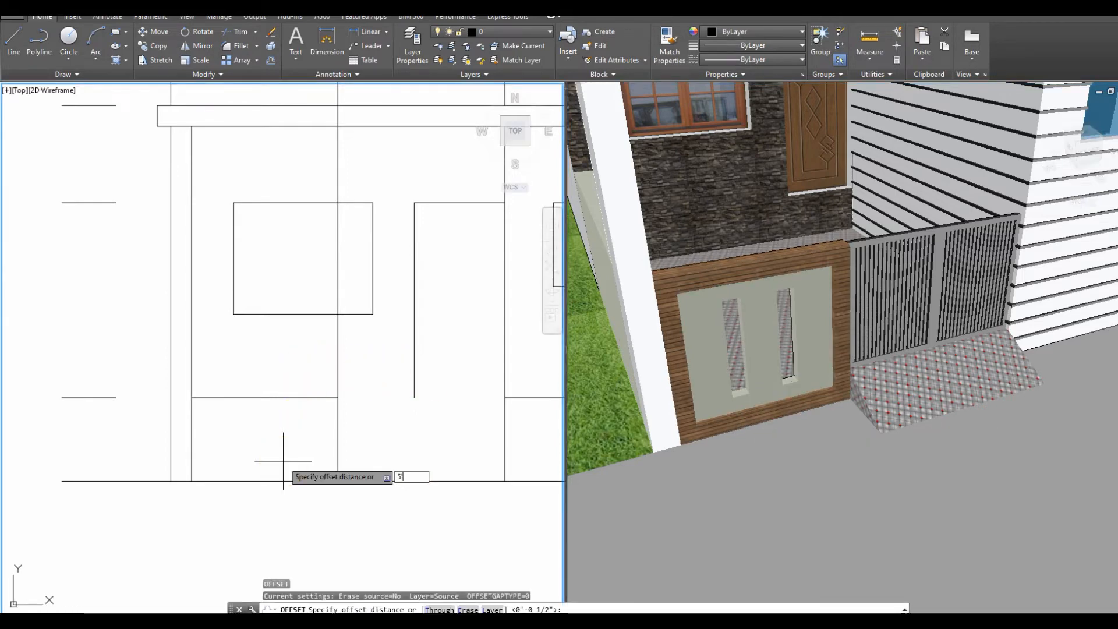
{"action": "key", "text": "Return"}
{"action": "left_click", "coordinate": [287, 481]}
{"action": "left_click", "coordinate": [292, 368]}
{"action": "key", "text": "Escape"}
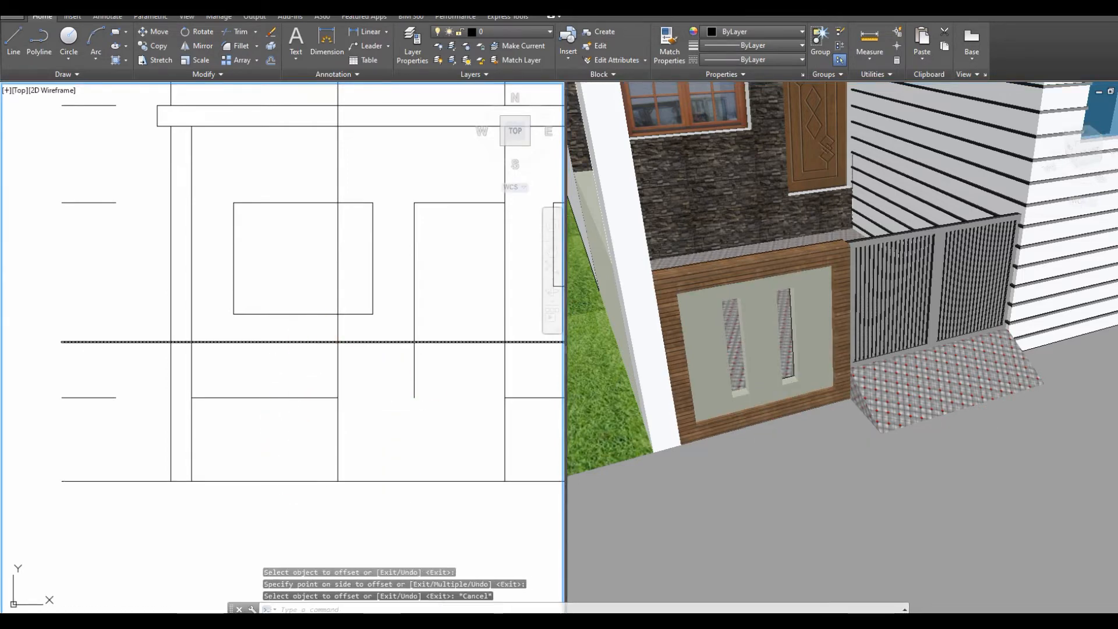
Join the wall's top line and the vertical construction line into a corner, and erase the plinth-level line inside the compound wall.
{"action": "type", "text": "e"}
{"action": "key", "text": "Return"}
{"action": "middle_click_drag", "start_coordinate": [278, 387], "coordinate": [332, 387]}
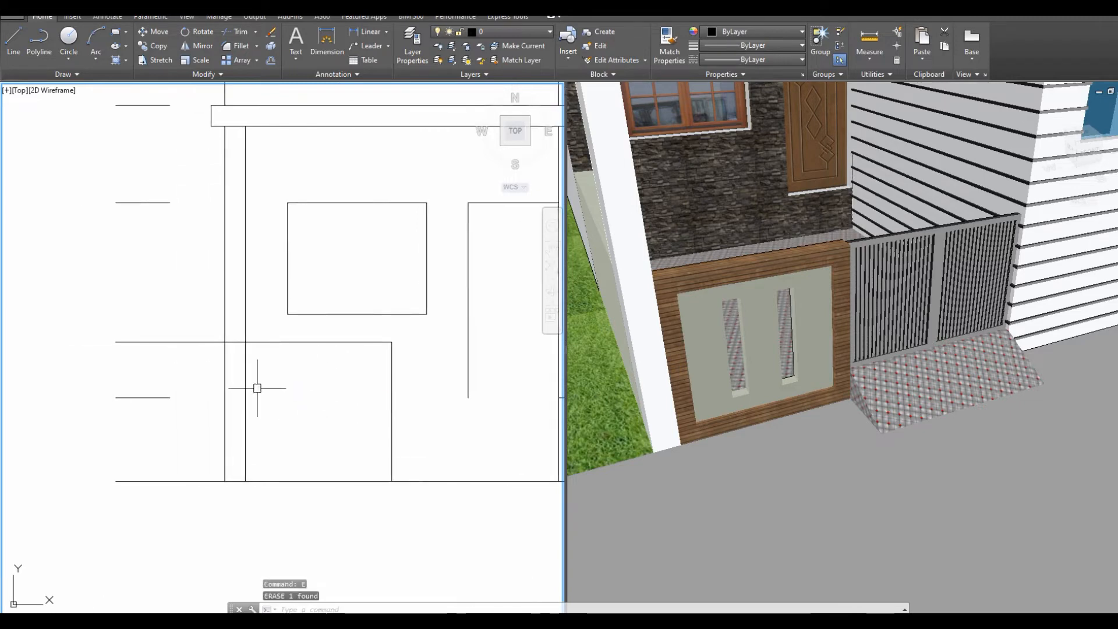
Trim the compound wall's top line back to the inner side of the corner column.
{"action": "type", "text": "tr"}
{"action": "key", "text": "Return"}
{"action": "left_click", "coordinate": [245, 372]}
{"action": "right_click", "coordinate": [219, 352]}
{"action": "left_click", "coordinate": [204, 330]}
{"action": "left_click", "coordinate": [166, 365]}
{"action": "right_click", "coordinate": [175, 305]}
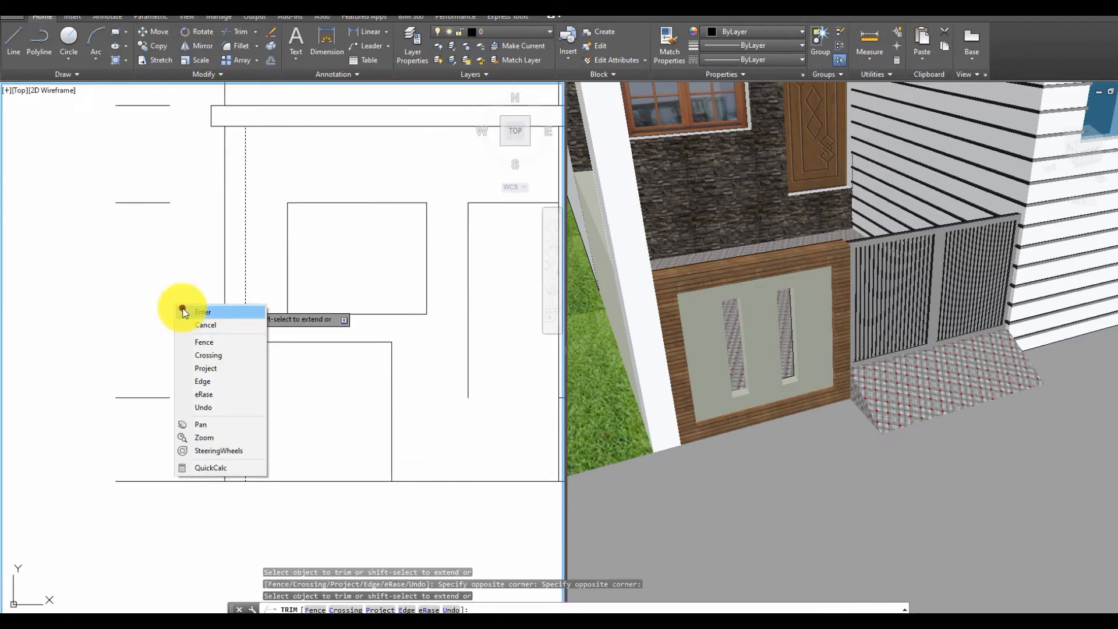
{"action": "left_click", "coordinate": [198, 312]}
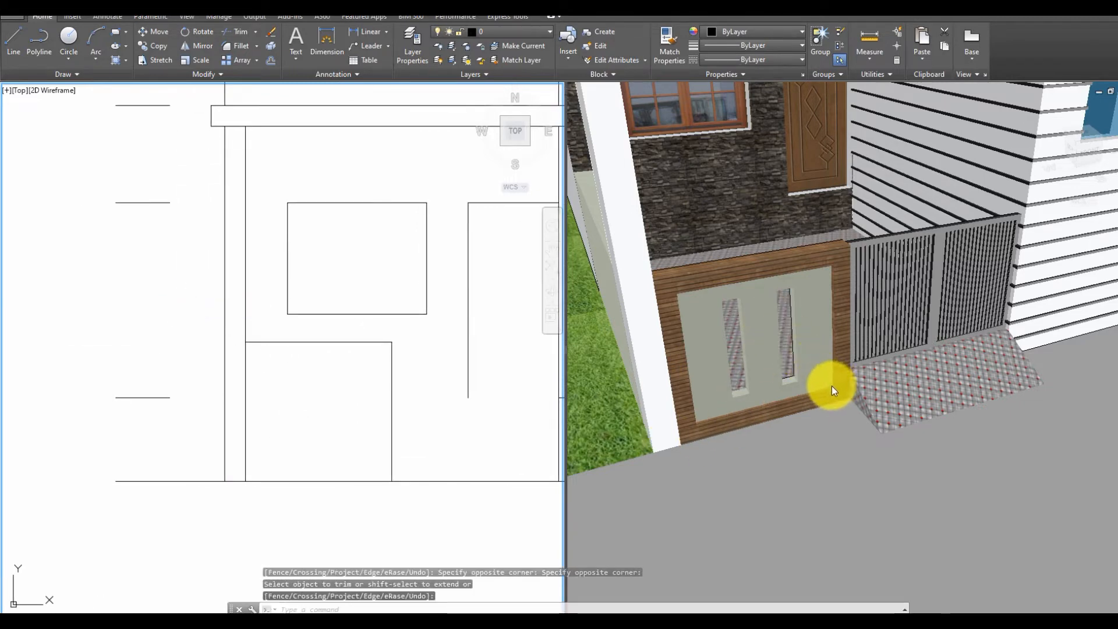
Measure the width of the wooden border along the lower edge of the compound wall in the 3D model.
{"action": "type", "text": "di"}
{"action": "key", "text": "Return"}
{"action": "left_click", "coordinate": [836, 404]}
{"action": "scroll", "coordinate": [839, 386], "scroll_direction": "up", "scroll_amount": 5}
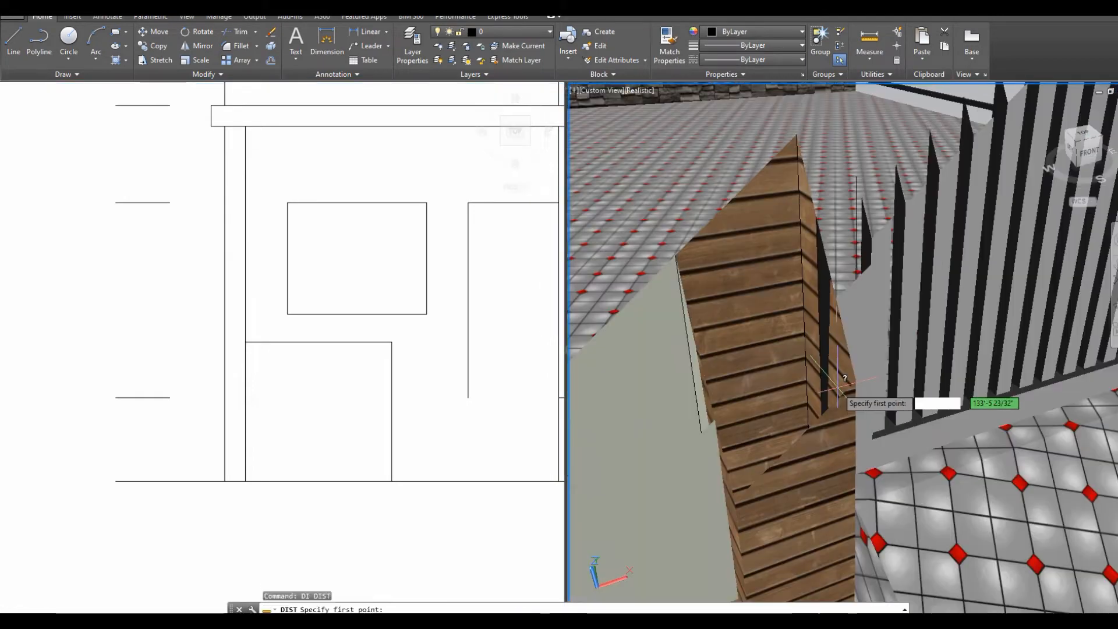
{"action": "scroll", "coordinate": [839, 387], "scroll_direction": "down", "scroll_amount": 5}
{"action": "left_click", "coordinate": [836, 402]}
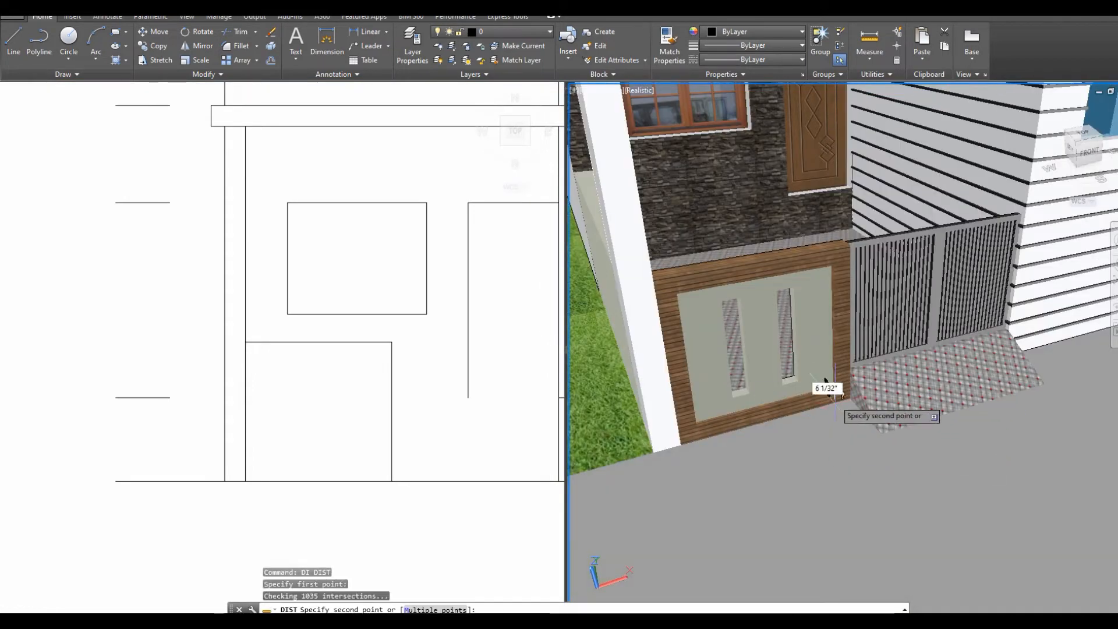
{"action": "left_click", "coordinate": [837, 403]}
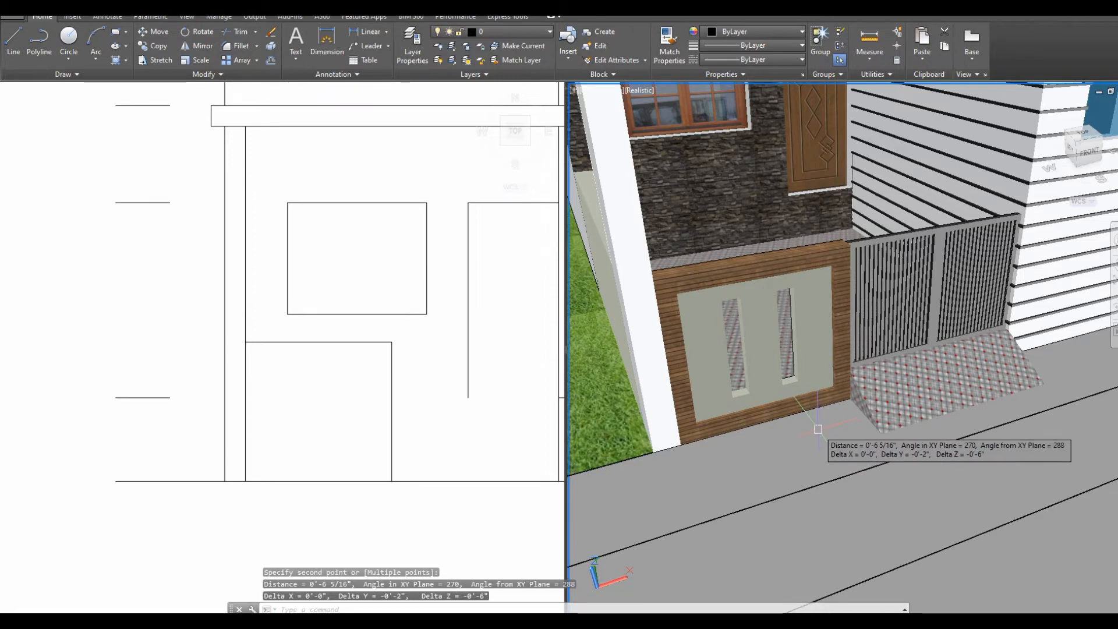
Offset the compound wall's two sides, top edge and ground line inward by 6" to outline the wooden border.
{"action": "left_click", "coordinate": [300, 381]}
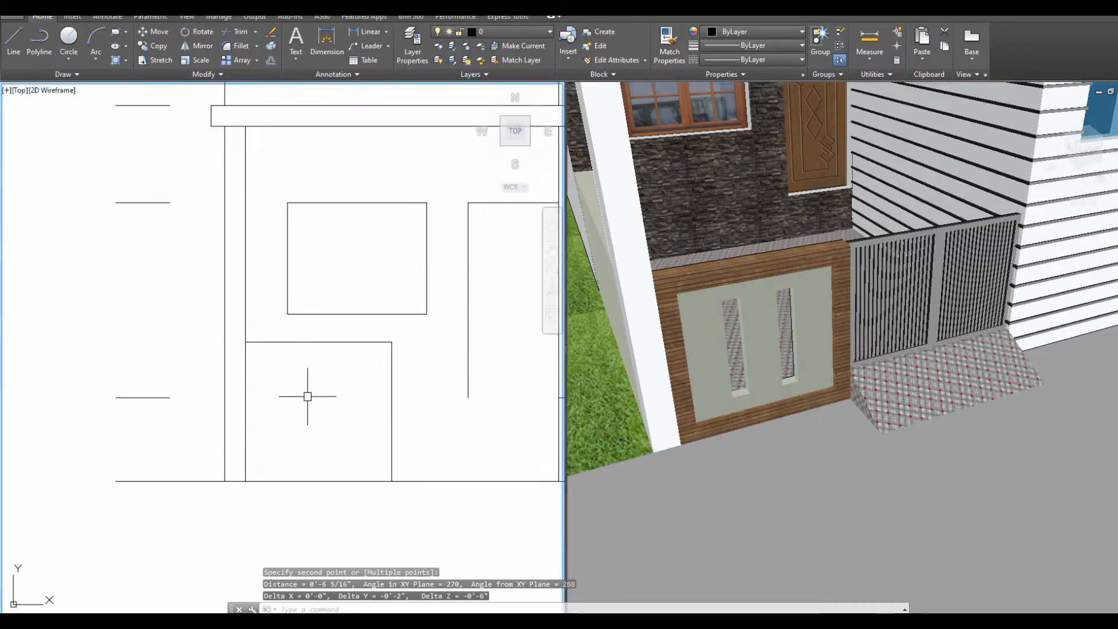
{"action": "type", "text": "o"}
{"action": "key", "text": "Return"}
{"action": "key", "text": "Return"}
{"action": "left_click", "coordinate": [245, 388]}
{"action": "left_click", "coordinate": [274, 387]}
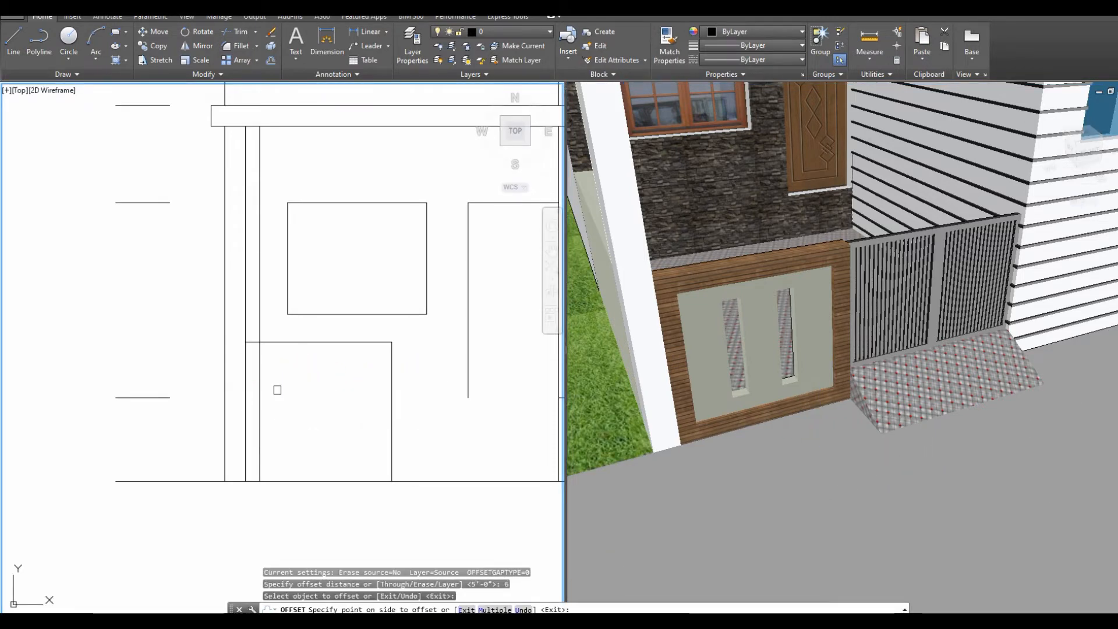
{"action": "left_click", "coordinate": [302, 343]}
{"action": "left_click", "coordinate": [348, 396]}
{"action": "left_click", "coordinate": [391, 385]}
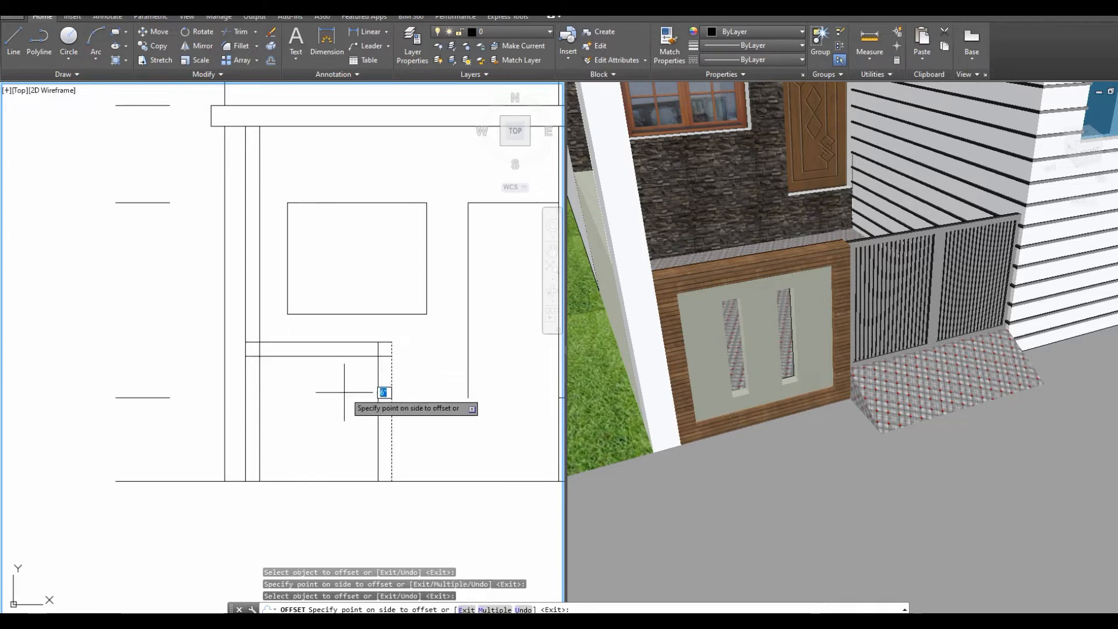
{"action": "left_click", "coordinate": [353, 396]}
{"action": "left_click", "coordinate": [318, 481]}
{"action": "left_click", "coordinate": [275, 474]}
{"action": "key", "text": "Escape"}
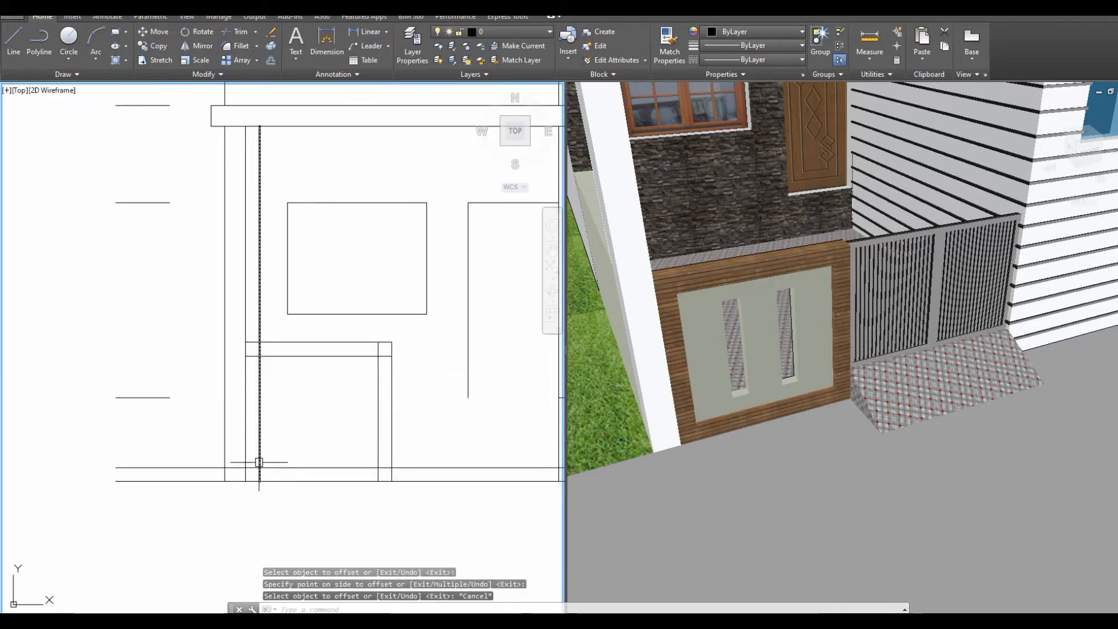
Fillet the four offset lines with zero radius into a closed inner frame on the compound wall.
{"action": "type", "text": "f"}
{"action": "key", "text": "Return"}
{"action": "left_click", "coordinate": [261, 458]}
{"action": "left_click", "coordinate": [266, 468]}
{"action": "key", "text": "Return"}
{"action": "left_click", "coordinate": [259, 440]}
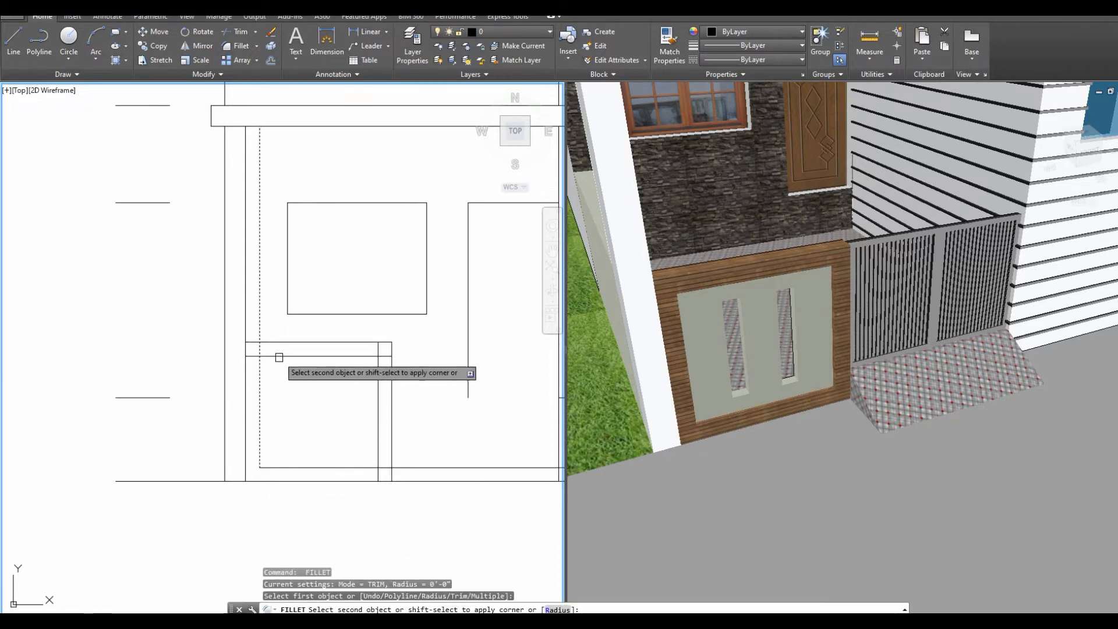
{"action": "left_click", "coordinate": [290, 357]}
{"action": "key", "text": "Return"}
{"action": "left_click", "coordinate": [341, 357]}
{"action": "left_click", "coordinate": [379, 385]}
{"action": "key", "text": "Return"}
{"action": "left_click", "coordinate": [378, 438]}
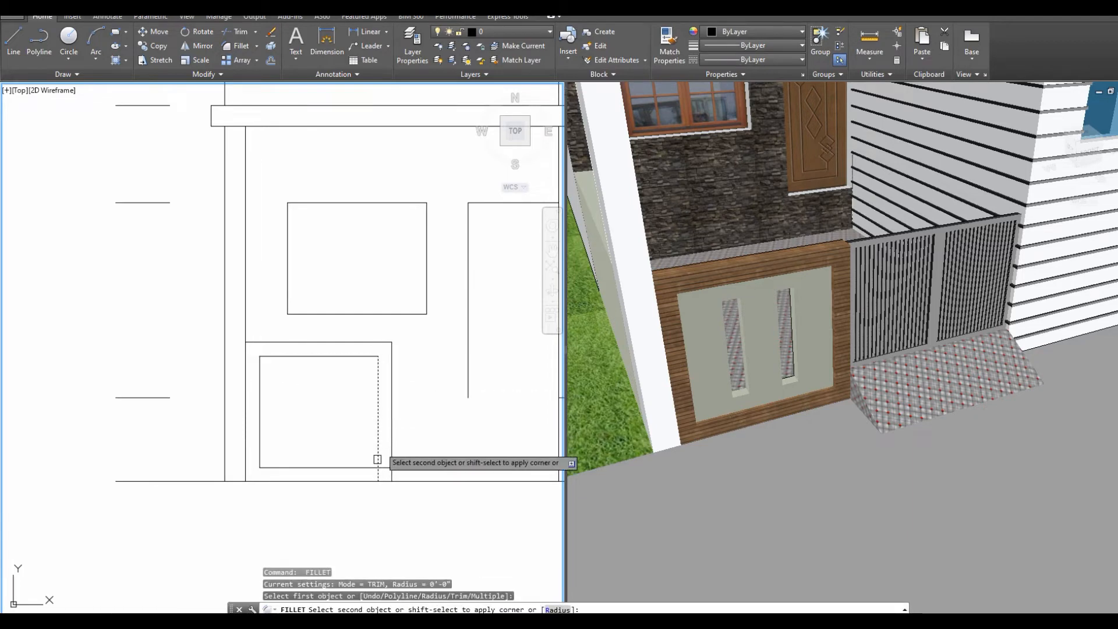
{"action": "left_click", "coordinate": [361, 469]}
{"action": "key", "text": "Escape"}
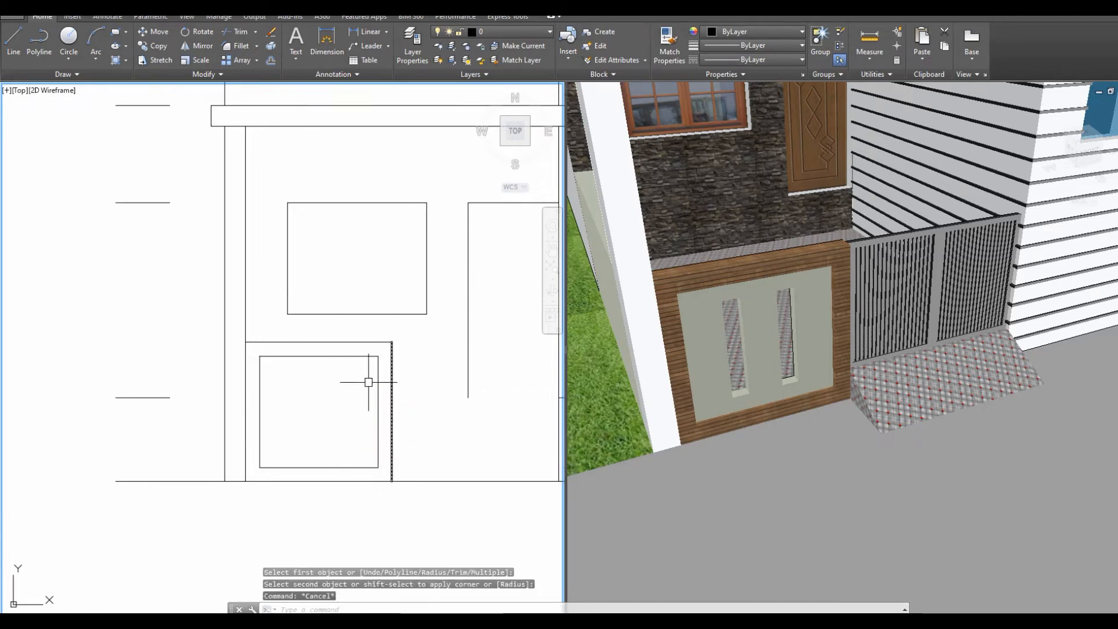
Measure the left vertical slot of the compound wall diagonally, from a lower to an upper corner, in the 3D model.
{"action": "middle_click_drag", "start_coordinate": [298, 374], "coordinate": [294, 372]}
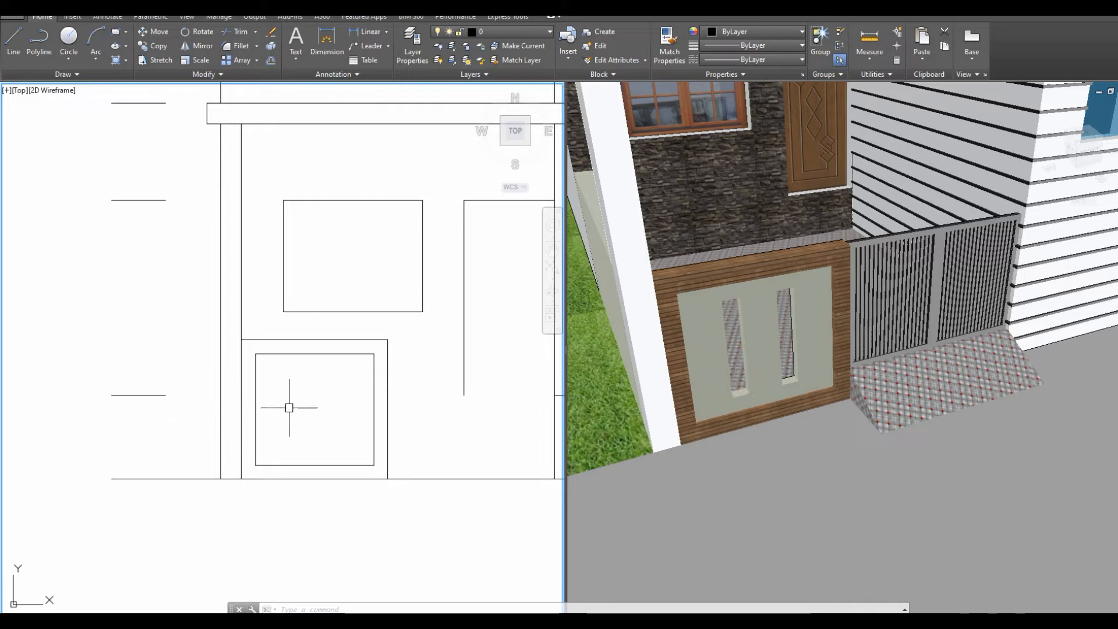
{"action": "scroll", "coordinate": [288, 406], "scroll_direction": "up", "scroll_amount": 2}
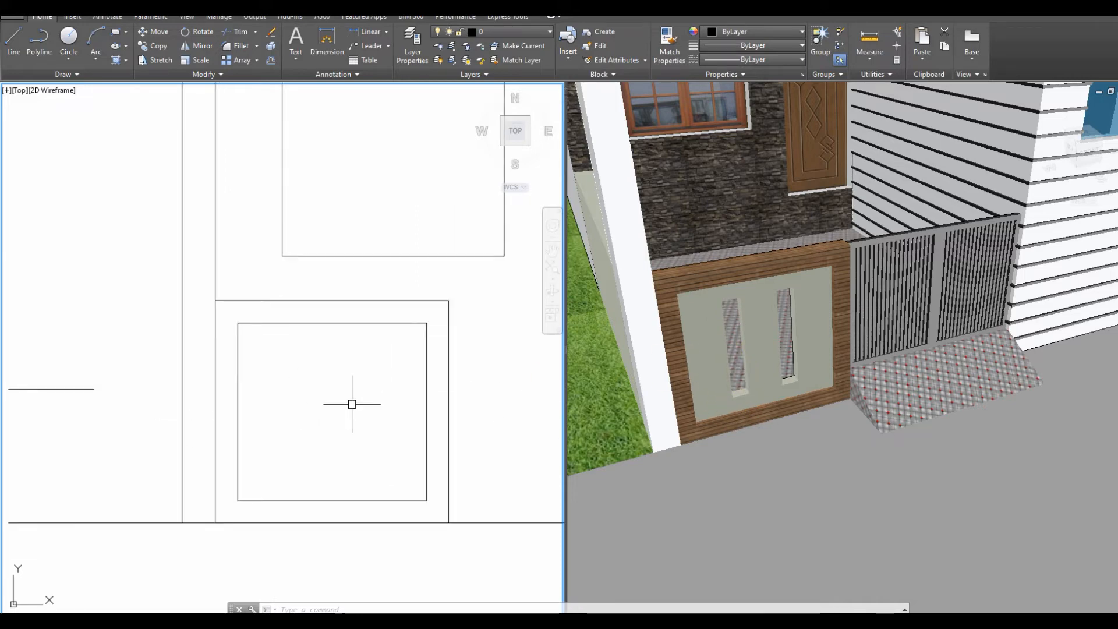
{"action": "left_click", "coordinate": [782, 478]}
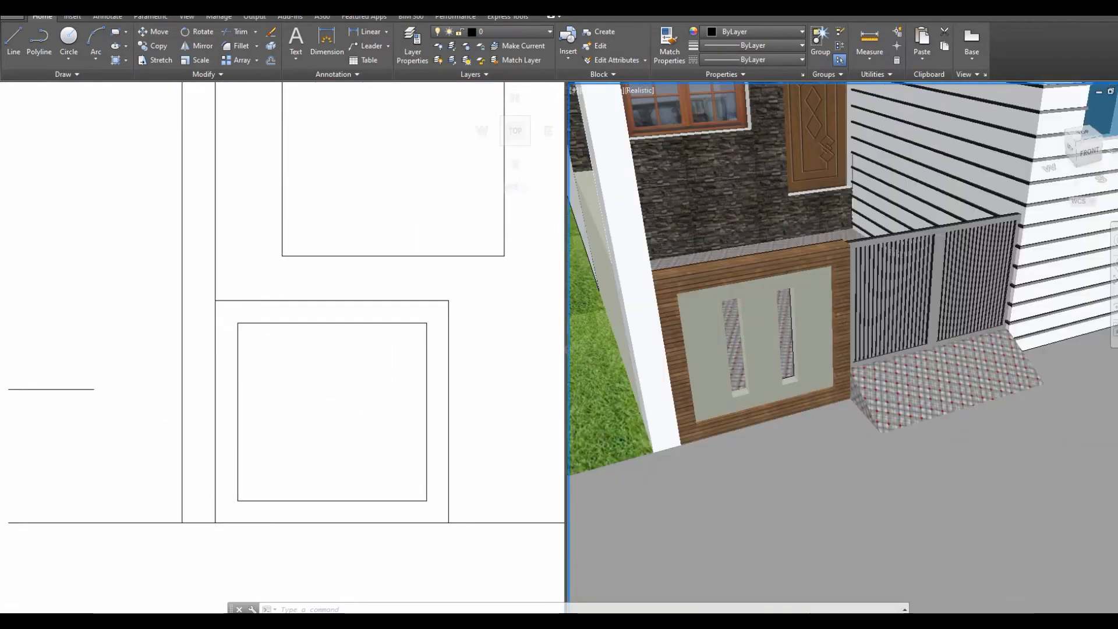
{"action": "type", "text": "di"}
{"action": "key", "text": "Return"}
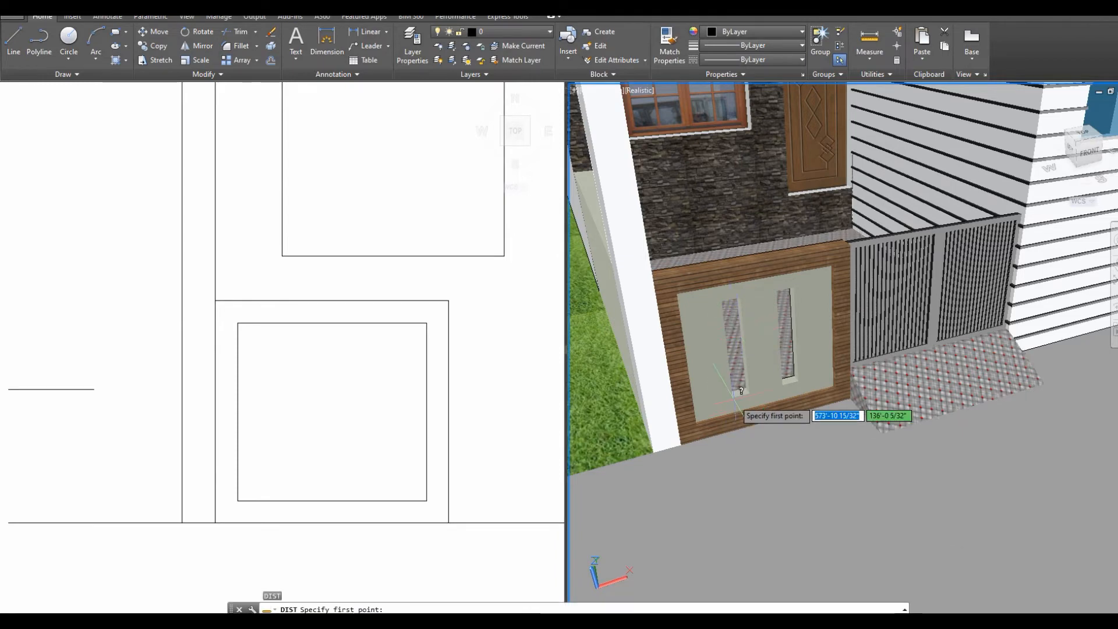
{"action": "left_click", "coordinate": [732, 397]}
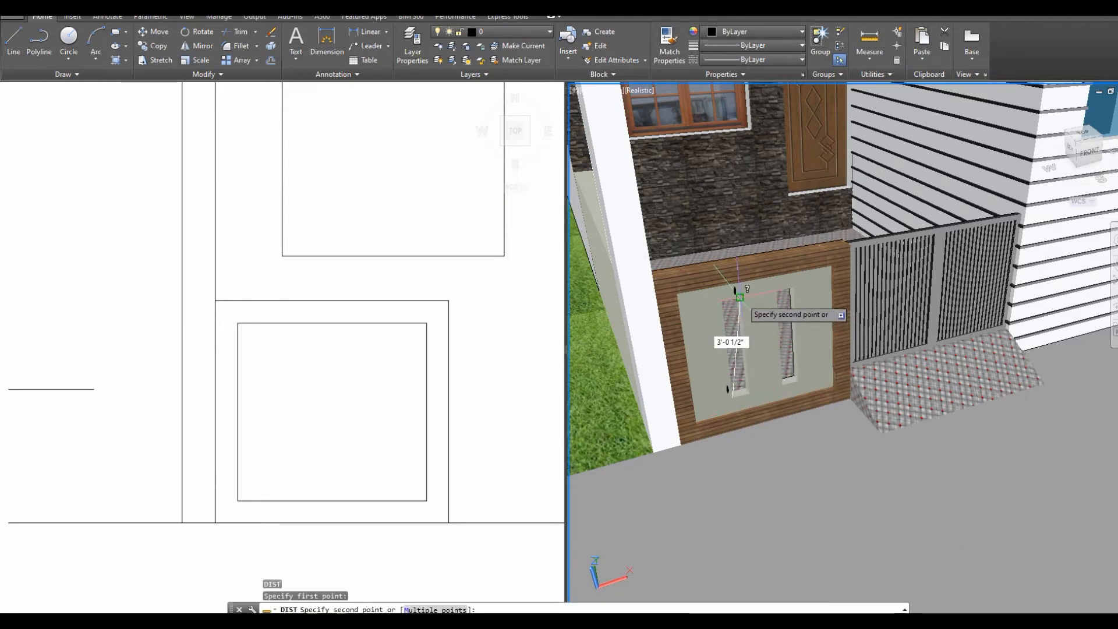
{"action": "left_click", "coordinate": [739, 296]}
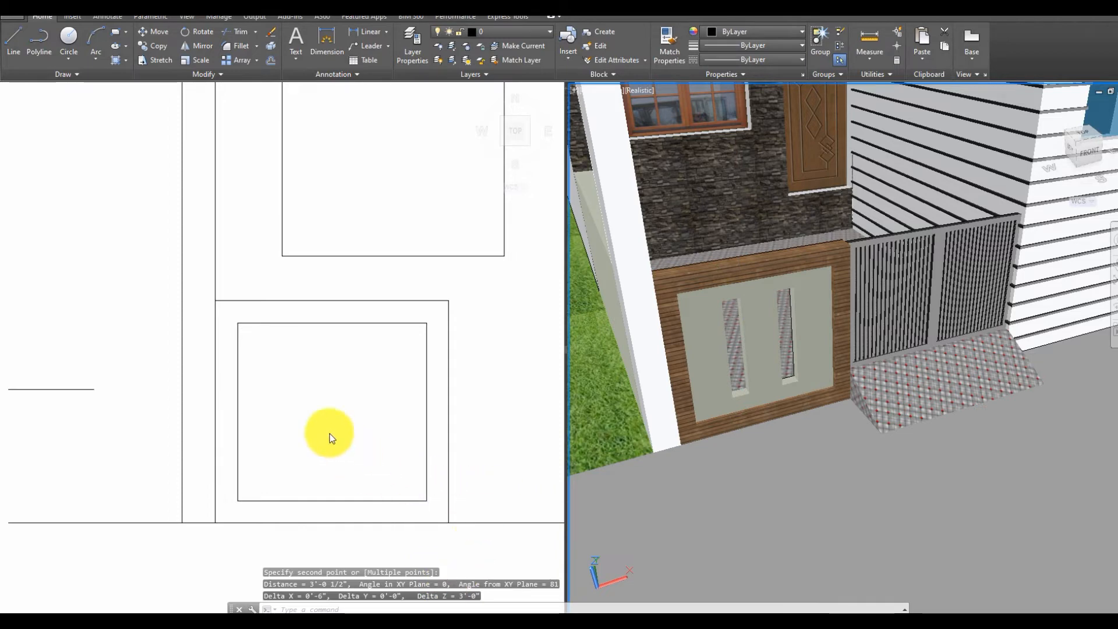
Draw a 6" by 3' upright slot rectangle inside the compound wall's inner frame in the 2D elevation.
{"action": "left_click", "coordinate": [314, 420]}
{"action": "type", "text": "rec"}
{"action": "key", "text": "Return"}
{"action": "left_click", "coordinate": [274, 475]}
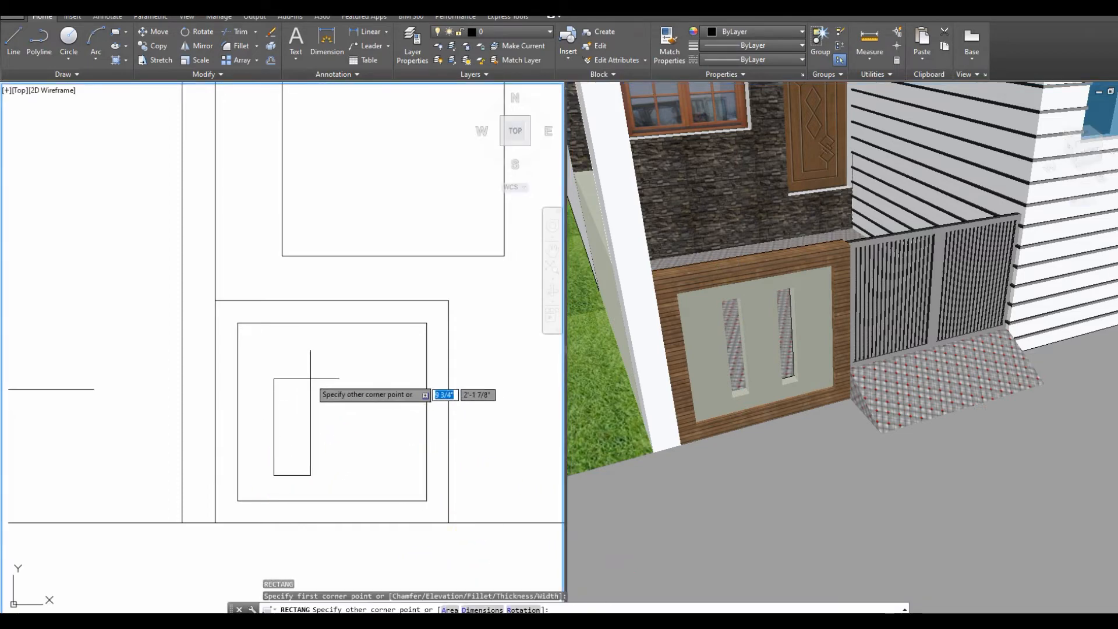
{"action": "type", "text": "6"}
{"action": "key", "text": "Tab"}
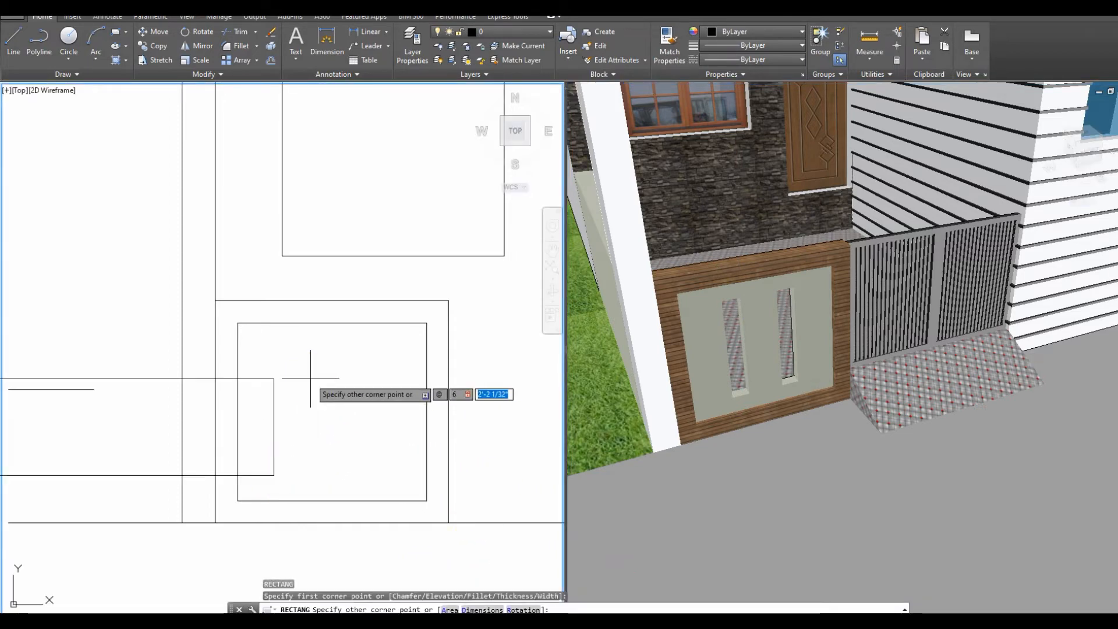
{"action": "type", "text": "3'"}
{"action": "key", "text": "Return"}
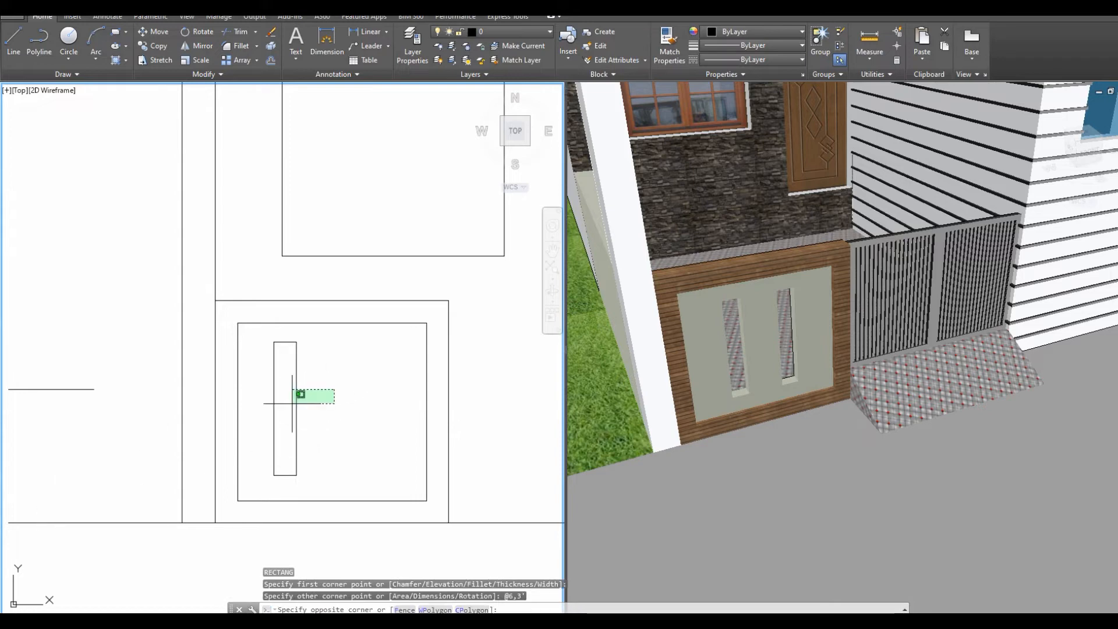
Try to move the slot rectangle by its top midpoint toward the middle of the inner frame.
{"action": "left_click_drag", "start_coordinate": [280, 376], "coordinate": [281, 376]}
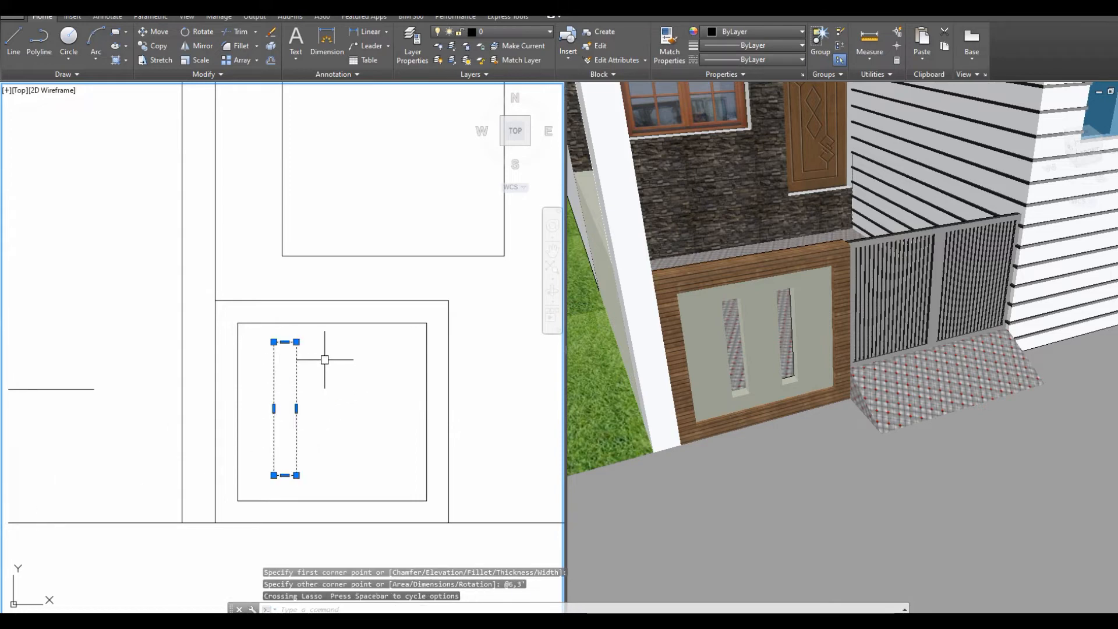
{"action": "type", "text": "m"}
{"action": "key", "text": "Return"}
{"action": "left_click", "coordinate": [285, 342]}
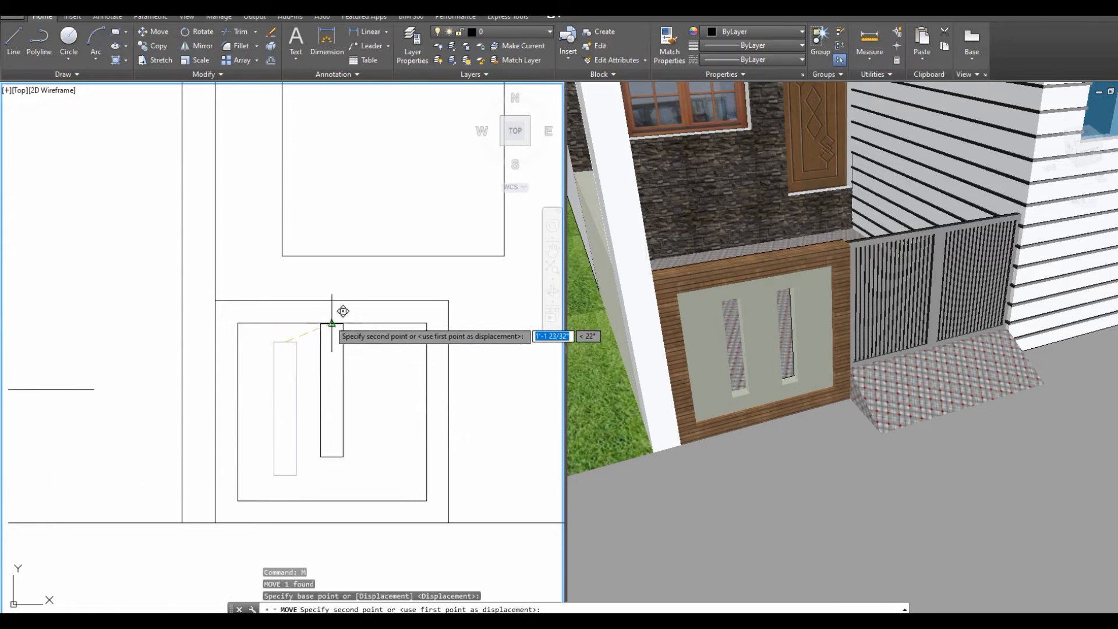
{"action": "left_click", "coordinate": [327, 345]}
{"action": "left_click", "coordinate": [341, 418]}
{"action": "left_click", "coordinate": [300, 451]}
{"action": "key", "text": "Return"}
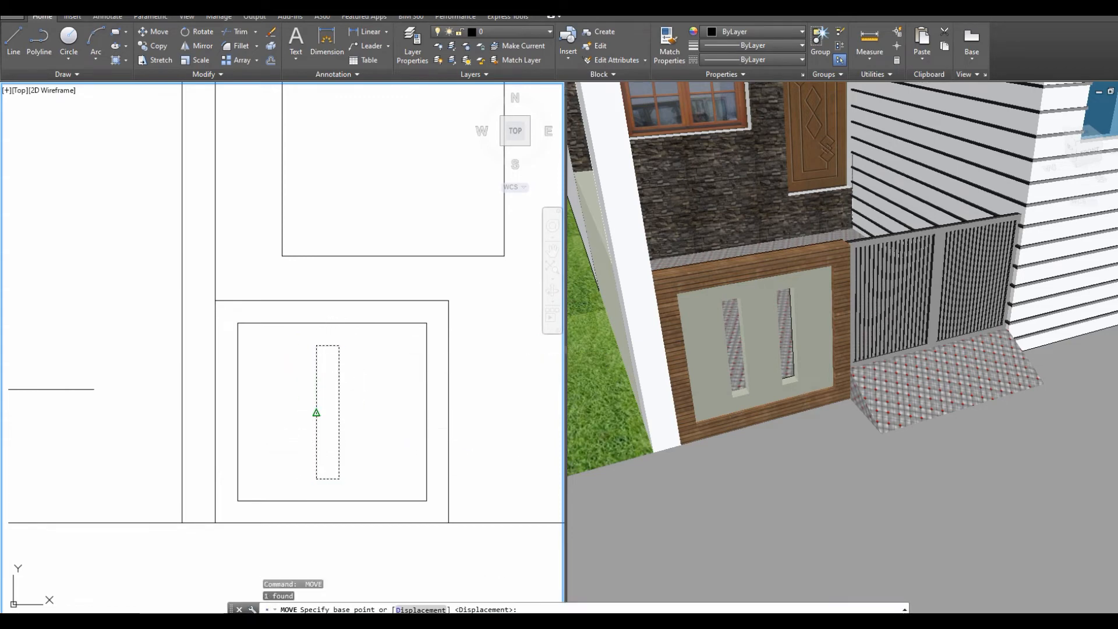
{"action": "left_click", "coordinate": [316, 413]}
{"action": "key", "text": "Escape"}
Move the slot rectangle so its top midpoint meets the midpoint of the inner frame's top edge.
{"action": "left_click", "coordinate": [353, 385]}
{"action": "left_click", "coordinate": [336, 406]}
{"action": "key", "text": "Return"}
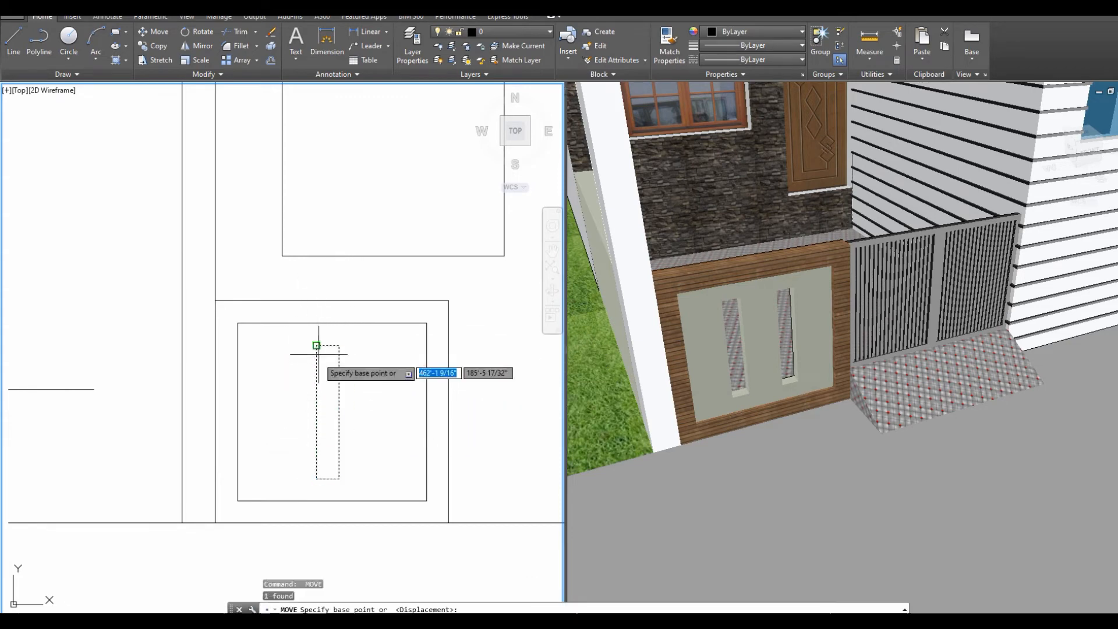
{"action": "left_click", "coordinate": [327, 346]}
{"action": "left_click", "coordinate": [352, 374]}
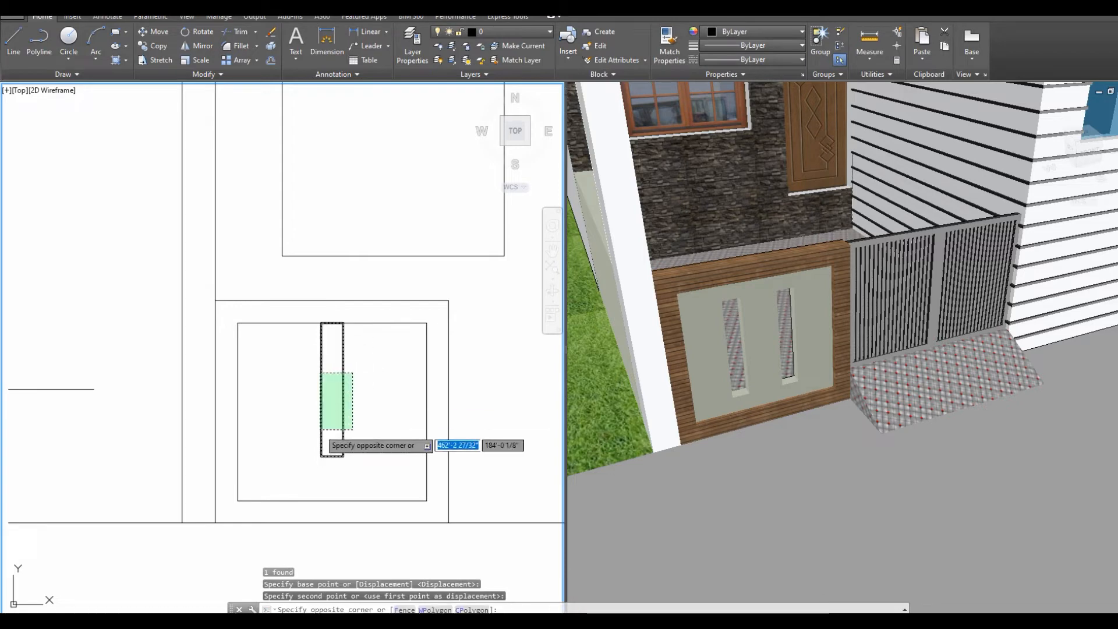
Center the slot rectangle vertically in the inner frame by moving it up half its height and down half the frame's height.
{"action": "left_click", "coordinate": [320, 429]}
{"action": "key", "text": "Return"}
{"action": "left_click", "coordinate": [320, 390]}
{"action": "left_click", "coordinate": [321, 322]}
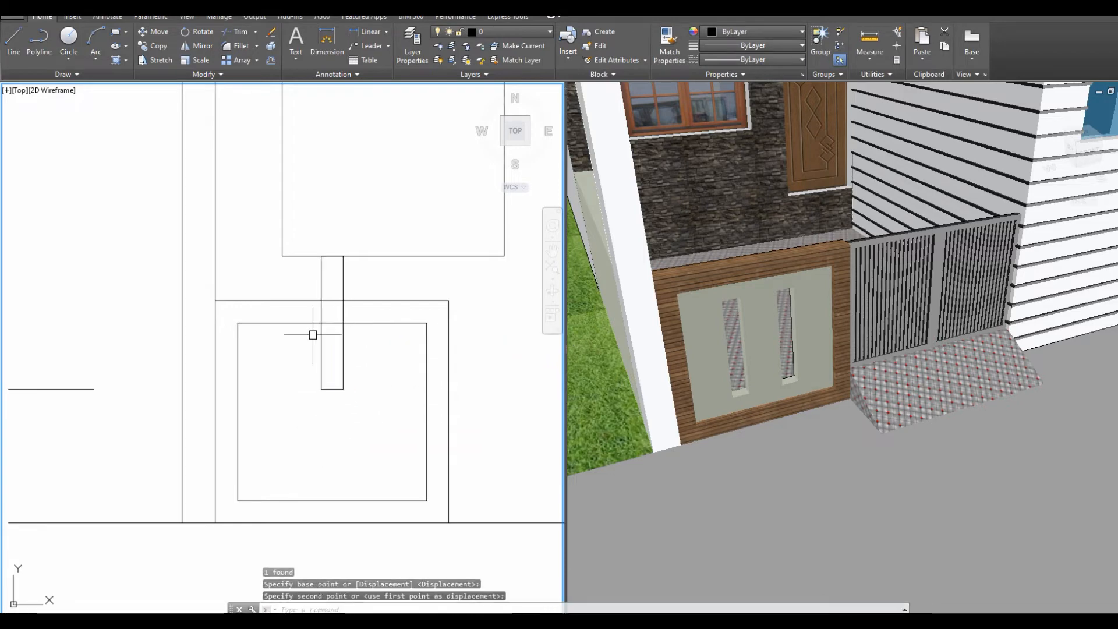
{"action": "key", "text": "Return"}
{"action": "left_click", "coordinate": [345, 348]}
{"action": "left_click", "coordinate": [305, 376]}
{"action": "left_click", "coordinate": [285, 371]}
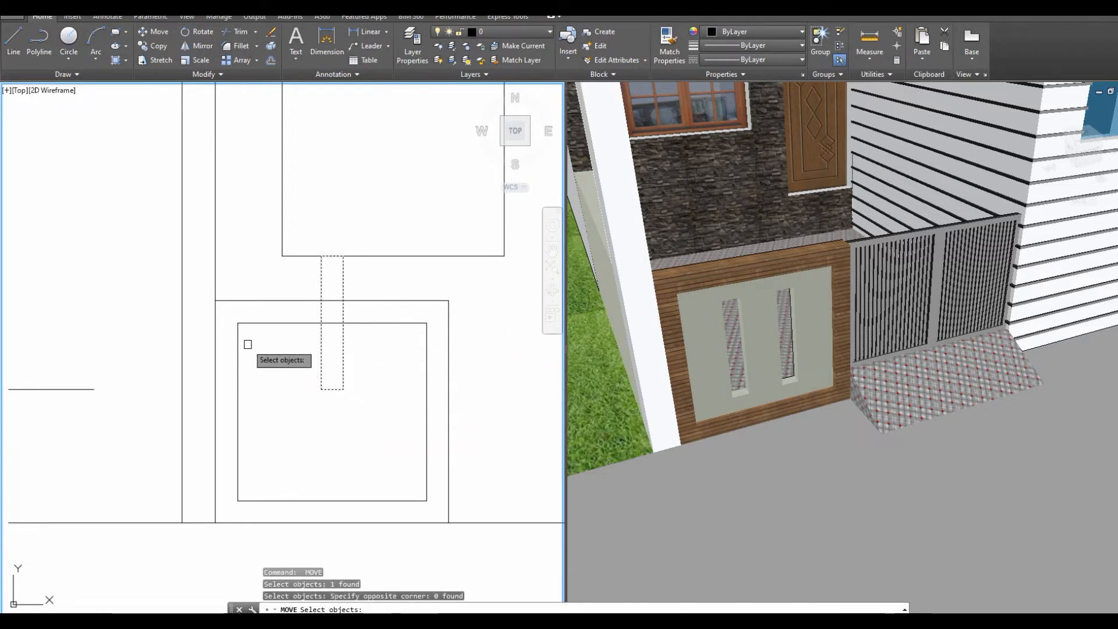
{"action": "key", "text": "Return"}
{"action": "left_click", "coordinate": [237, 322]}
{"action": "left_click", "coordinate": [238, 412]}
Move the slot rectangle 6" to the left from the center of the inner frame.
{"action": "middle_click_drag", "start_coordinate": [422, 463], "coordinate": [496, 449]}
{"action": "left_click", "coordinate": [421, 370]}
{"action": "scroll", "coordinate": [414, 375], "scroll_direction": "up", "scroll_amount": 2}
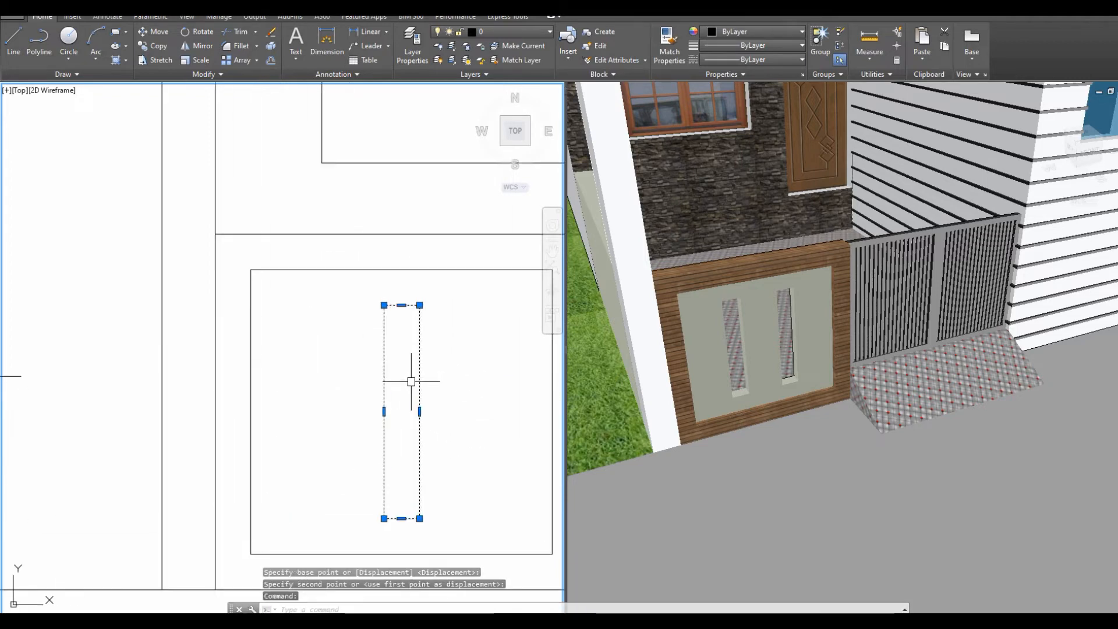
{"action": "type", "text": "m"}
{"action": "key", "text": "Return"}
{"action": "left_click", "coordinate": [401, 375]}
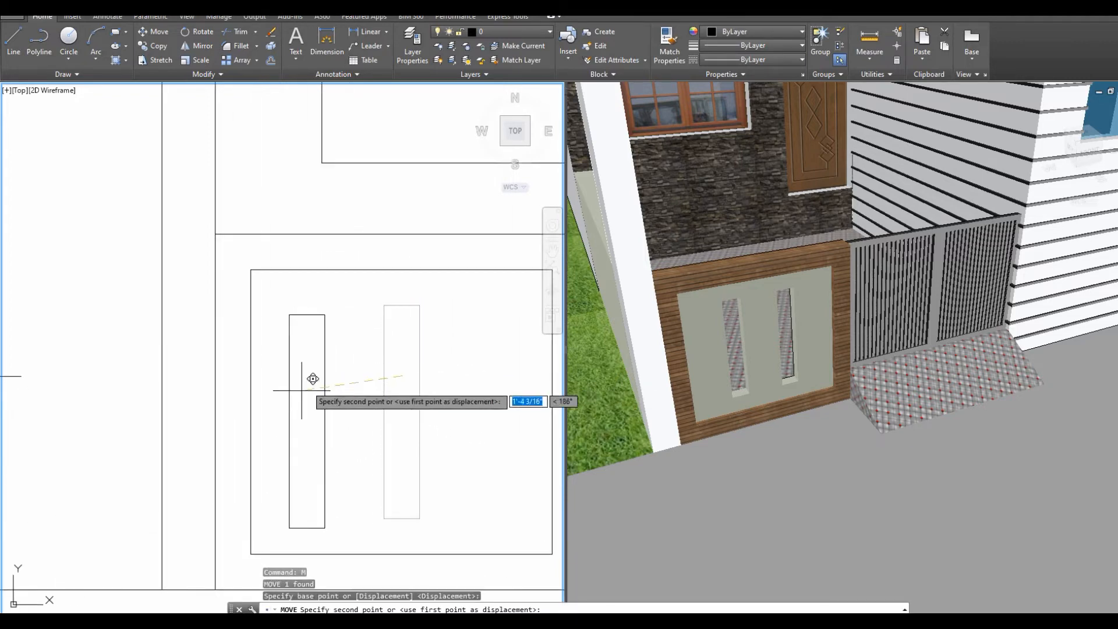
{"action": "type", "text": "6"}
{"action": "key", "text": "Return"}
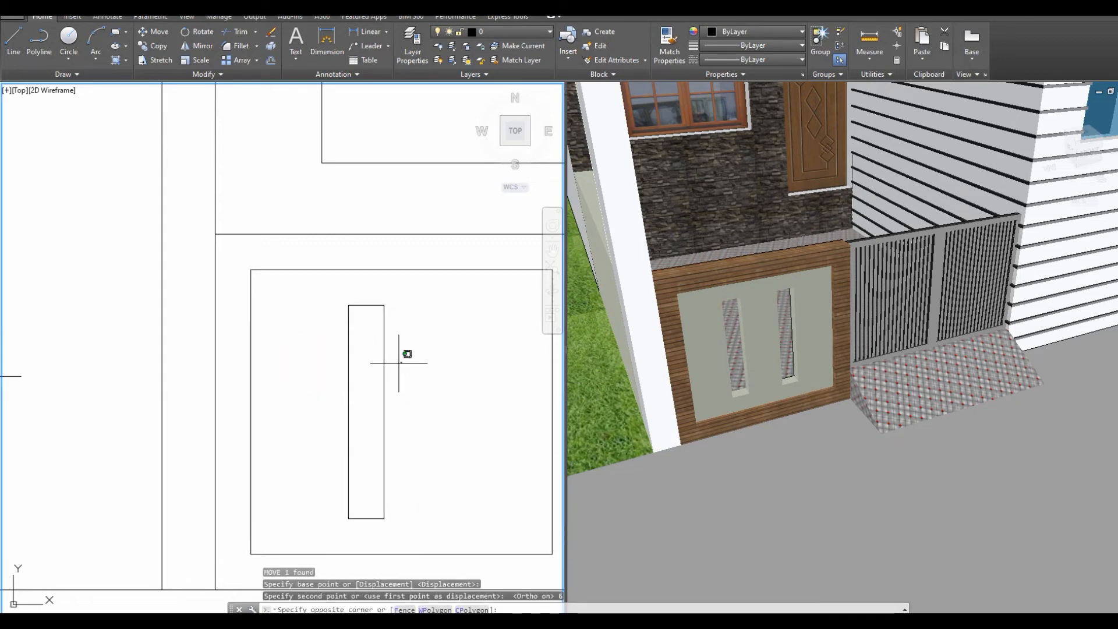
Shift the slot rectangle a further 6" to the left.
{"action": "left_click", "coordinate": [367, 374]}
{"action": "type", "text": "m"}
{"action": "key", "text": "Return"}
{"action": "left_click", "coordinate": [422, 368]}
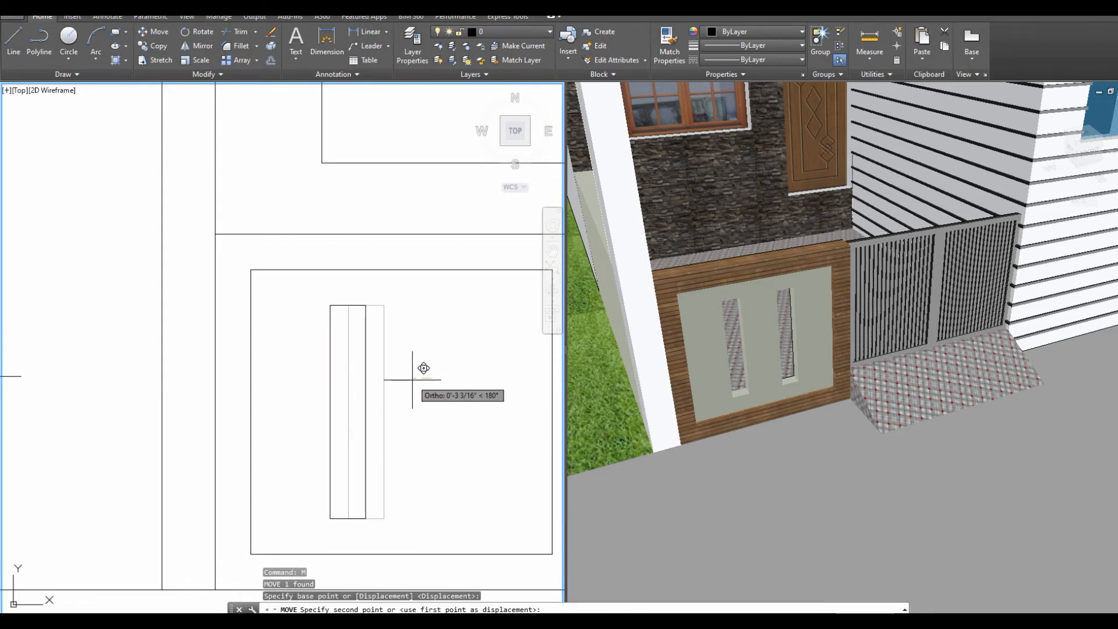
{"action": "type", "text": "6"}
{"action": "key", "text": "Return"}
Copy the slot rectangle 24" to the right to create the second slot.
{"action": "left_click", "coordinate": [404, 383]}
{"action": "left_click", "coordinate": [344, 403]}
{"action": "type", "text": "co"}
{"action": "key", "text": "Return"}
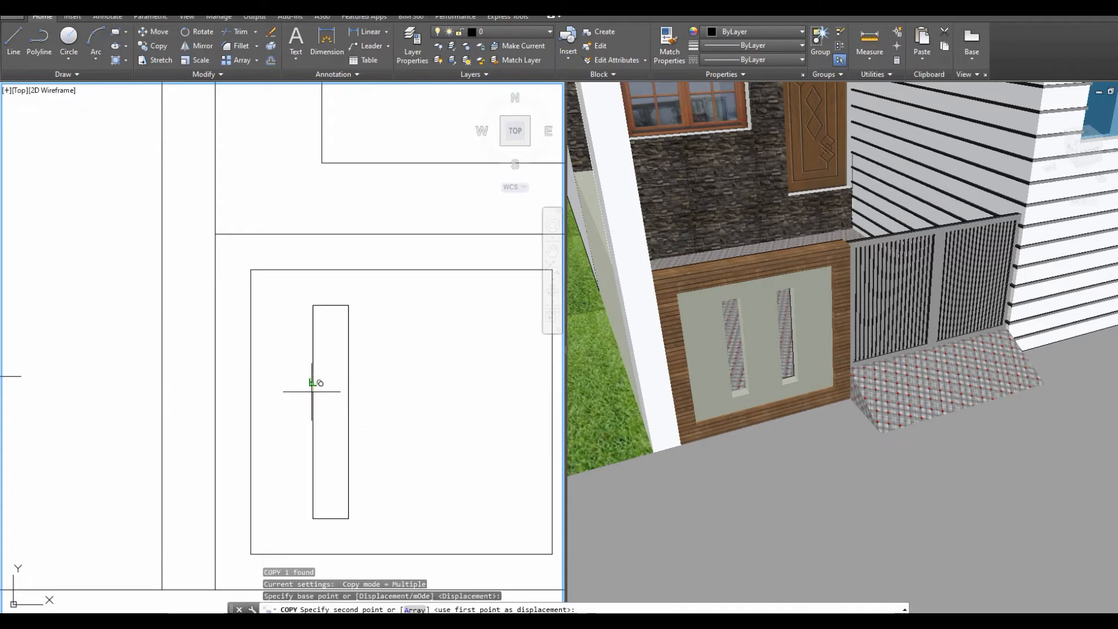
{"action": "left_click", "coordinate": [312, 382]}
{"action": "type", "text": "24"}
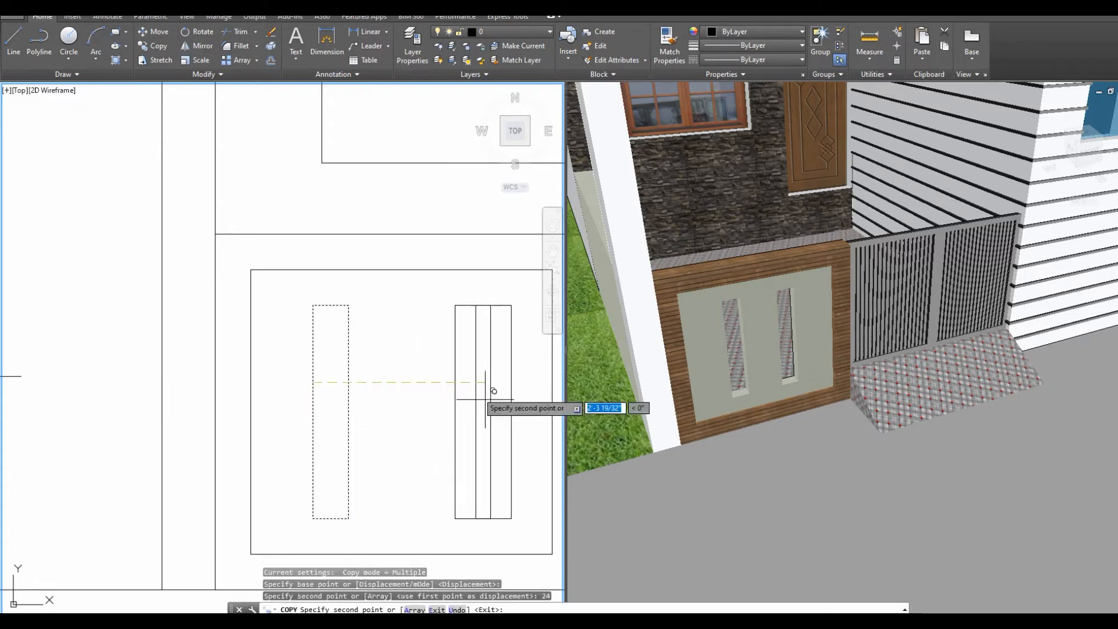
{"action": "key", "text": "Return"}
{"action": "key", "text": "Escape"}
Draw a diagonal line across the left slot from its lower-left corner to its upper-right corner.
{"action": "scroll", "coordinate": [379, 319], "scroll_direction": "down", "scroll_amount": 5}
{"action": "scroll", "coordinate": [457, 386], "scroll_direction": "up", "scroll_amount": 4}
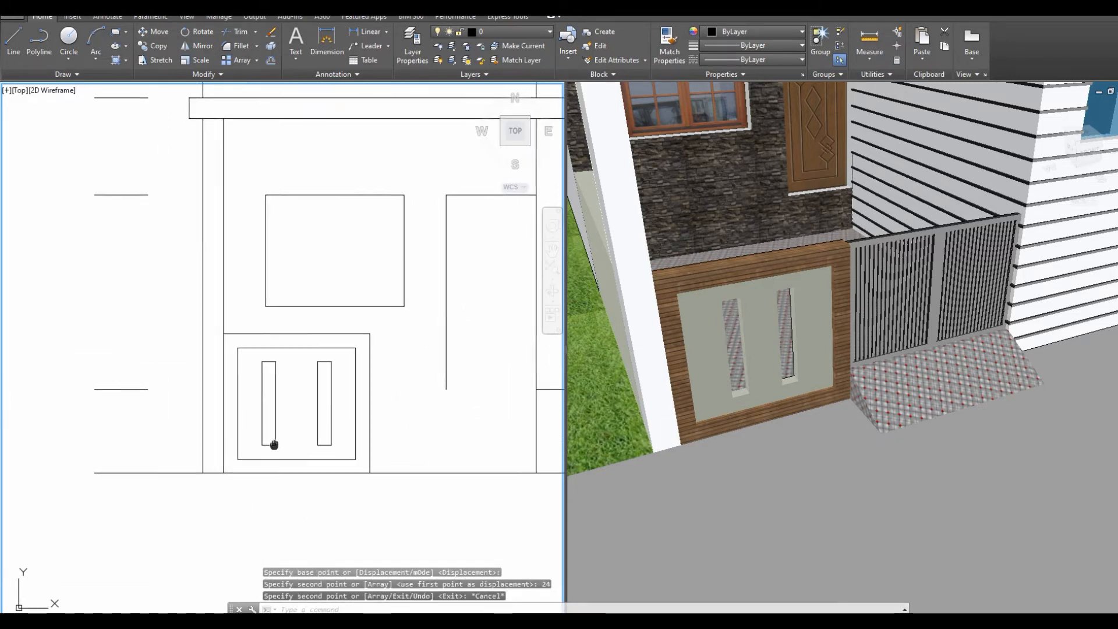
{"action": "left_click", "coordinate": [265, 466]}
{"action": "key", "text": "Return"}
{"action": "left_click", "coordinate": [272, 465]}
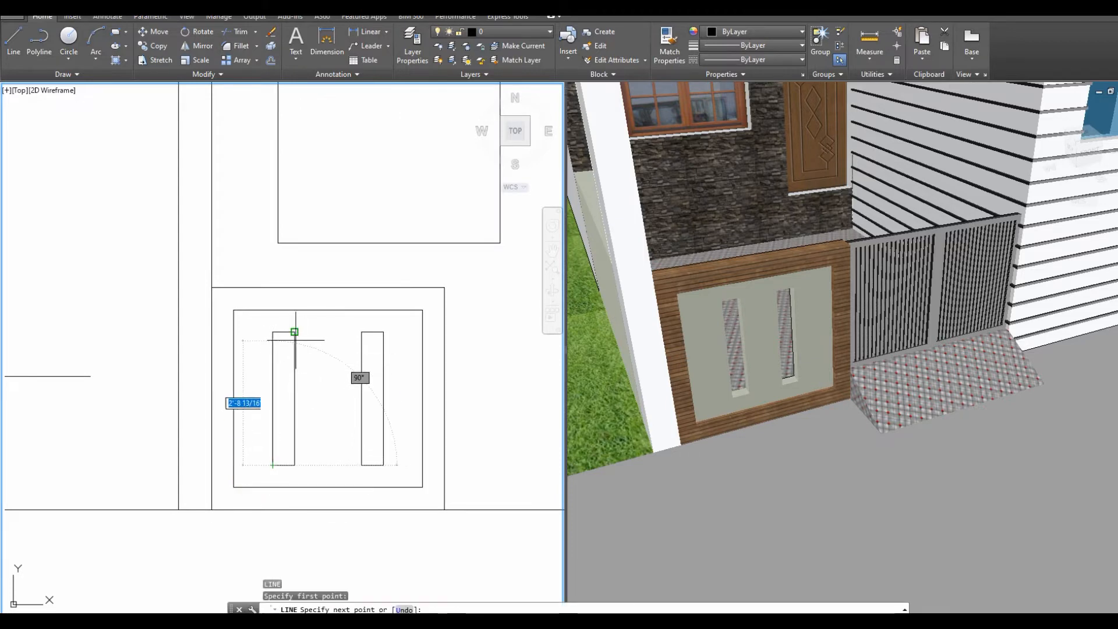
{"action": "left_click", "coordinate": [295, 332]}
{"action": "key", "text": "Escape"}
Mirror the diagonal about the left slot's vertical centerline, keeping the original, to form a cross.
{"action": "left_click", "coordinate": [285, 392]}
{"action": "type", "text": "mi"}
{"action": "key", "text": "Return"}
{"action": "left_click", "coordinate": [283, 398]}
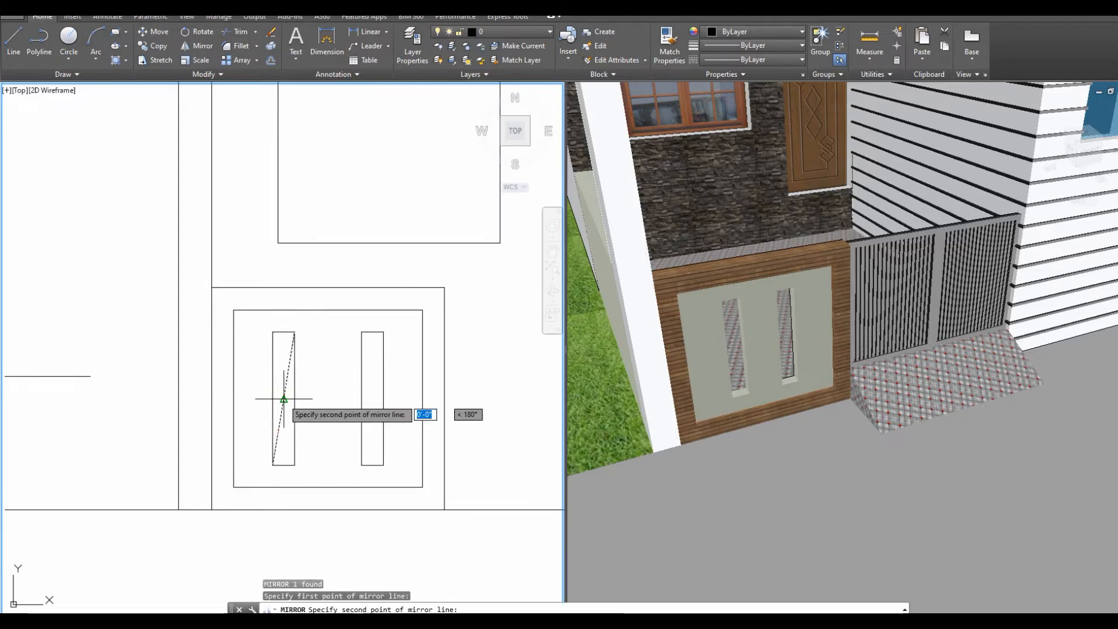
{"action": "left_click", "coordinate": [284, 527]}
{"action": "key", "text": "Return"}
Change the linetype of the two crossed diagonals in the left compound wall slot to DASHED2.
{"action": "scroll", "coordinate": [280, 435], "scroll_direction": "up", "scroll_amount": 4}
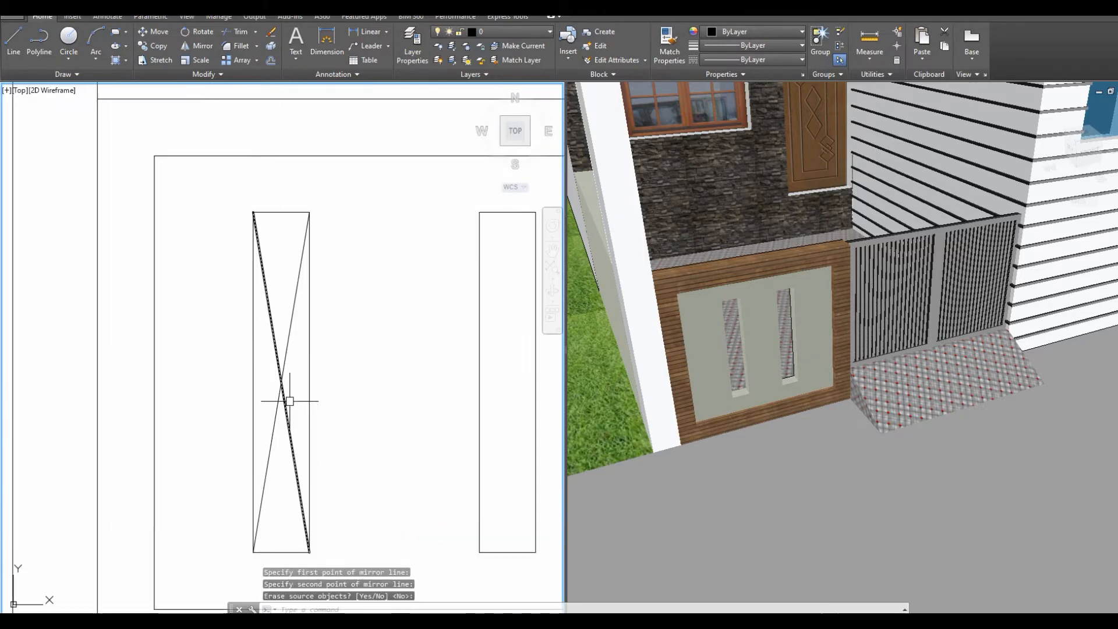
{"action": "left_click", "coordinate": [282, 396]}
{"action": "left_click", "coordinate": [274, 424]}
{"action": "left_click", "coordinate": [501, 34]}
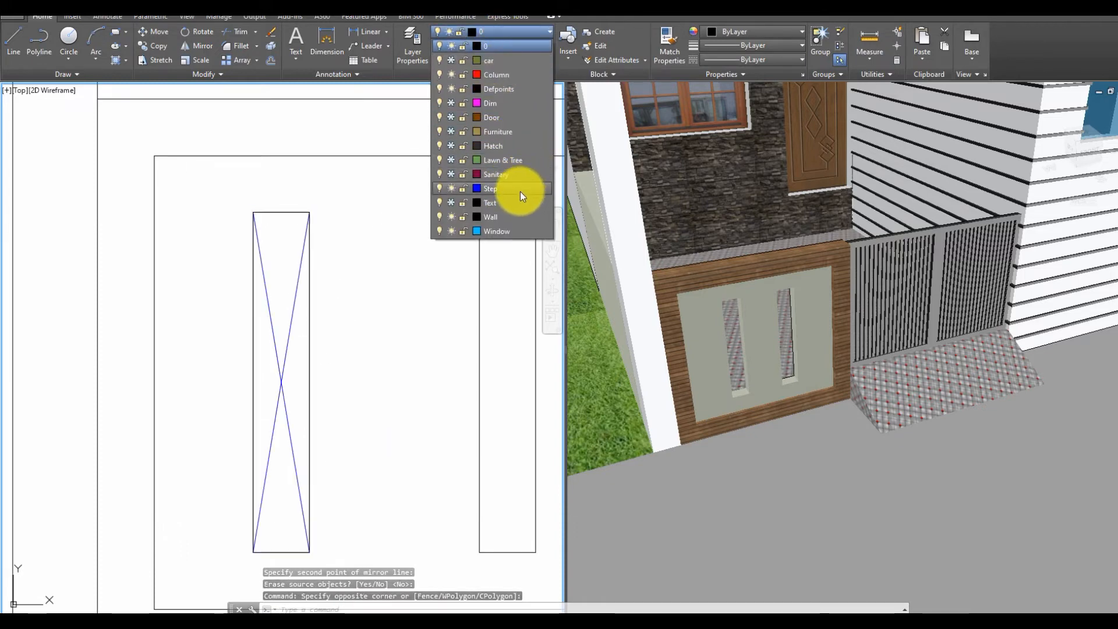
{"action": "left_click", "coordinate": [514, 221]}
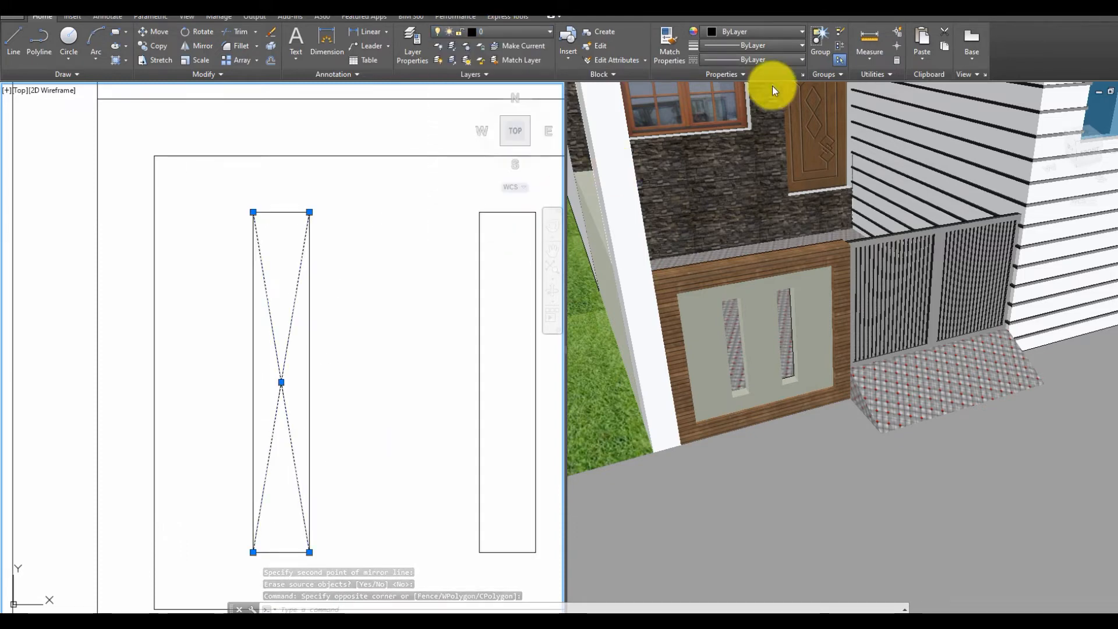
{"action": "key", "text": "Escape"}
{"action": "left_click", "coordinate": [784, 58]}
{"action": "left_click", "coordinate": [781, 119]}
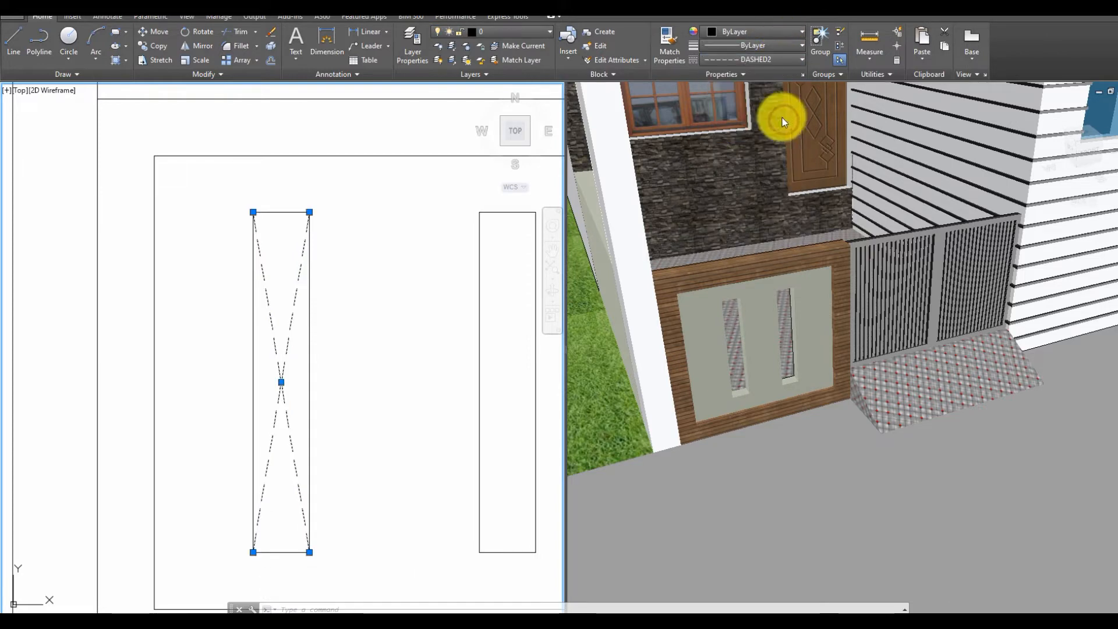
{"action": "key", "text": "Escape"}
Set the color of the dashed cross in the left slot to blue 39,118,187.
{"action": "left_click", "coordinate": [299, 362]}
{"action": "left_click", "coordinate": [269, 400]}
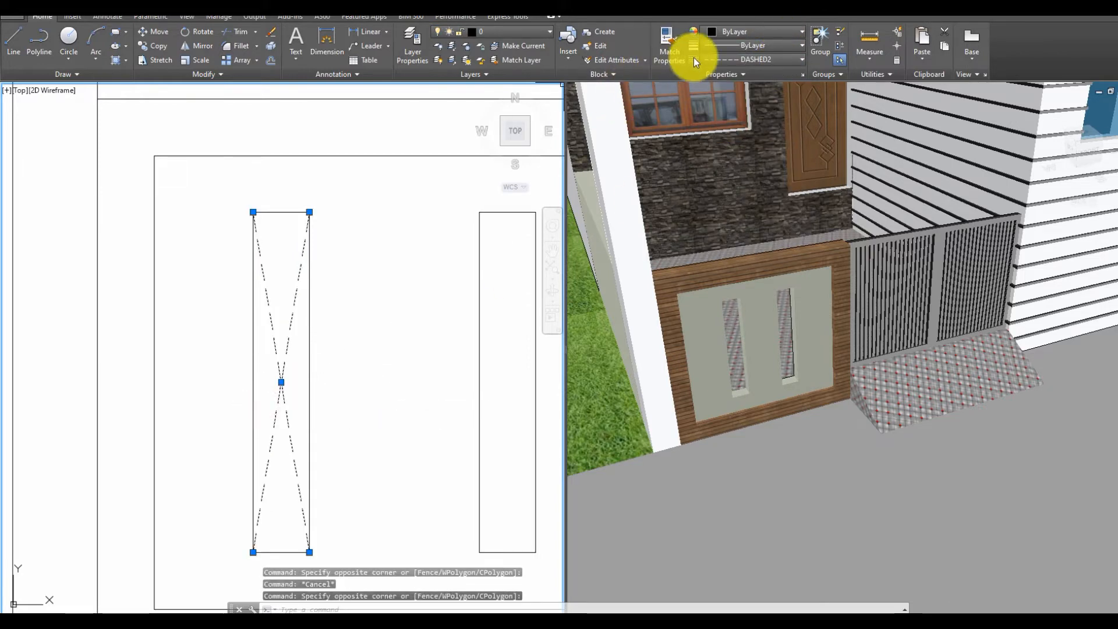
{"action": "left_click", "coordinate": [745, 33]}
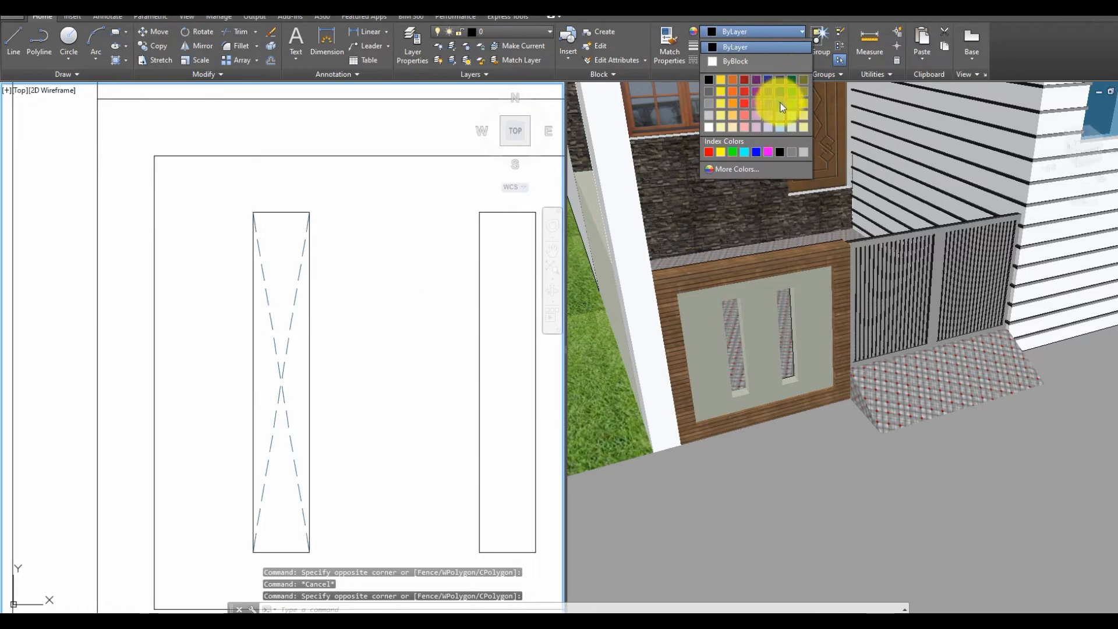
{"action": "left_click", "coordinate": [783, 106]}
Copy the dashed blue cross from the left slot into the matching position in the right slot.
{"action": "scroll", "coordinate": [229, 362], "scroll_direction": "down", "scroll_amount": 2}
{"action": "scroll", "coordinate": [280, 367], "scroll_direction": "up", "scroll_amount": 2}
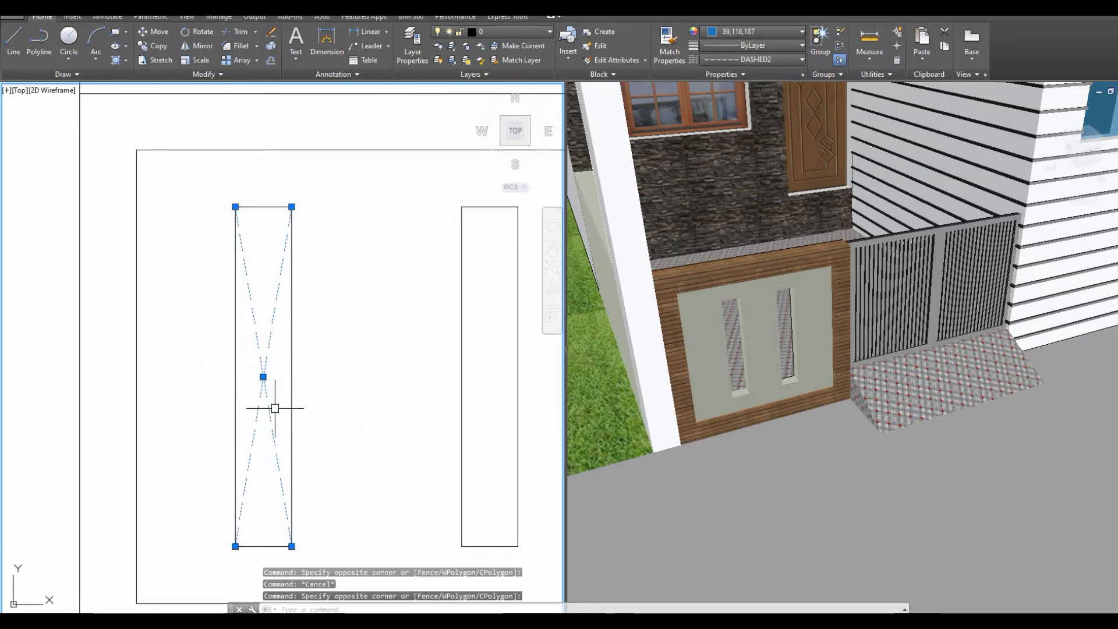
{"action": "type", "text": "co"}
{"action": "key", "text": "Return"}
{"action": "left_click", "coordinate": [263, 378]}
{"action": "scroll", "coordinate": [287, 393], "scroll_direction": "down", "scroll_amount": 2}
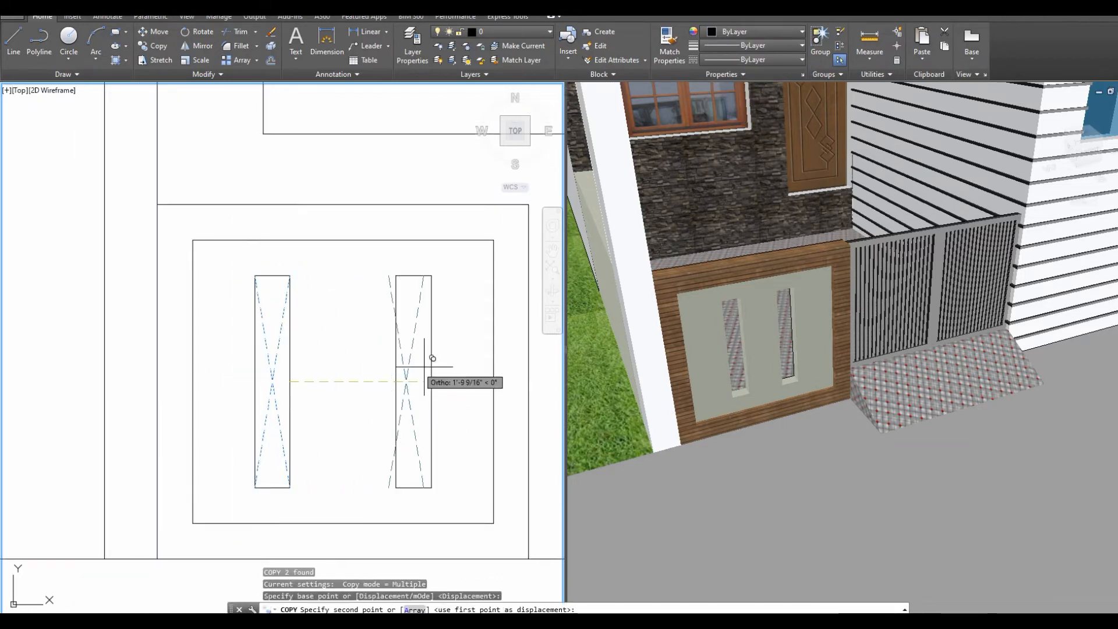
{"action": "left_click", "coordinate": [432, 379]}
{"action": "key", "text": "Escape"}
{"action": "scroll", "coordinate": [261, 404], "scroll_direction": "down", "scroll_amount": 4}
{"action": "middle_click_drag", "start_coordinate": [341, 407], "coordinate": [197, 467]}
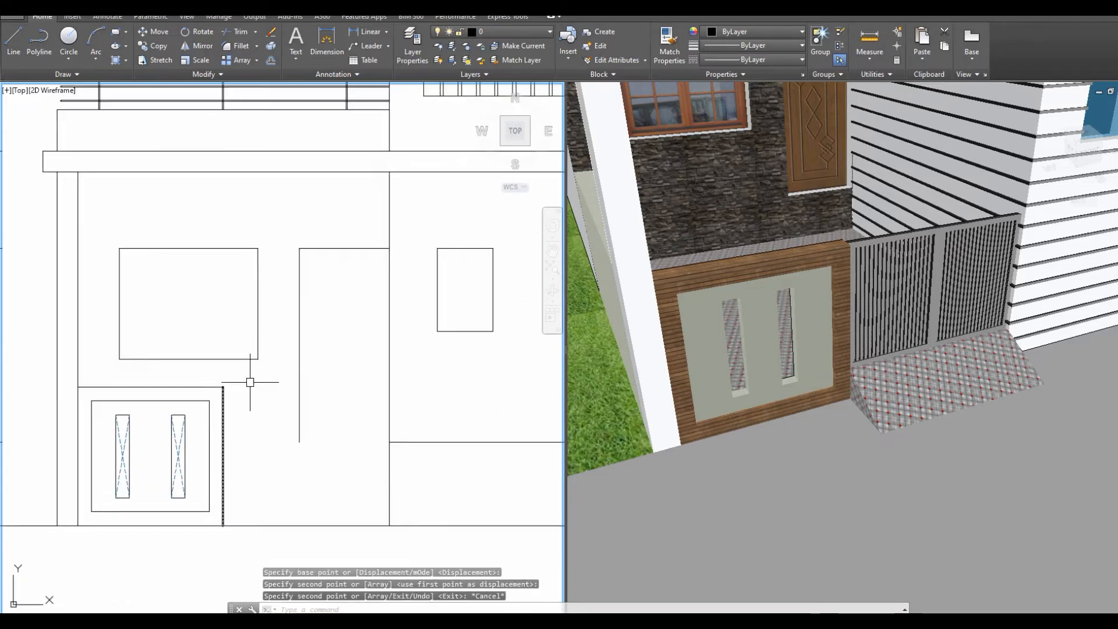
Offset the ground line upward by 1'-0" to mark the bottom of the gate.
{"action": "scroll", "coordinate": [256, 376], "scroll_direction": "down", "scroll_amount": 2}
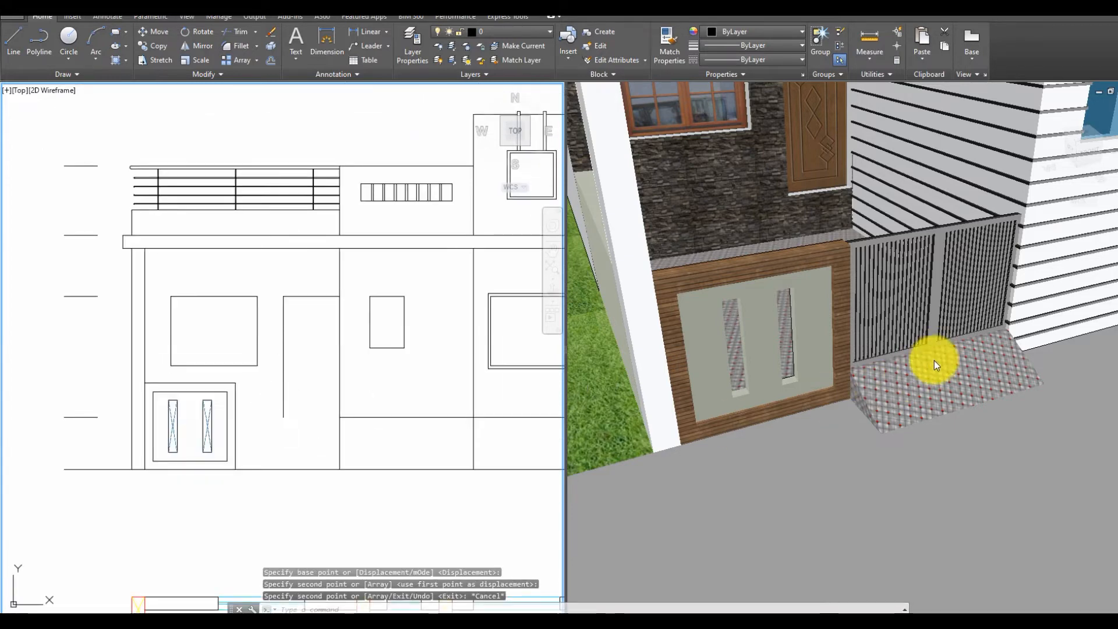
{"action": "left_click", "coordinate": [257, 436]}
{"action": "scroll", "coordinate": [288, 458], "scroll_direction": "up", "scroll_amount": 4}
{"action": "key", "text": "Escape"}
{"action": "type", "text": "o"}
{"action": "key", "text": "Return"}
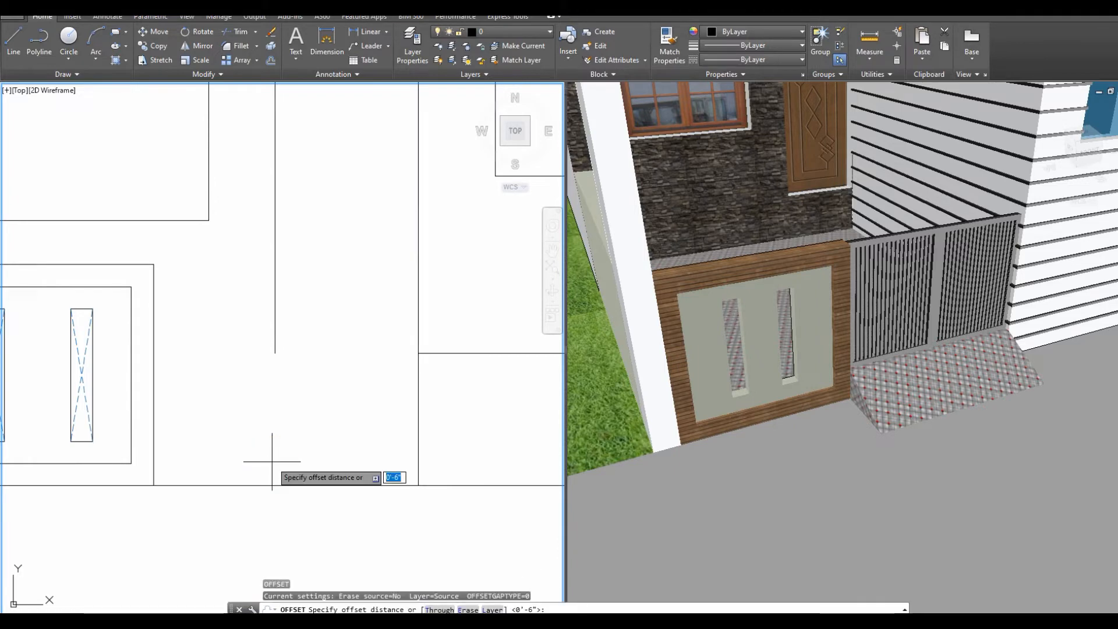
{"action": "key", "text": "Return"}
{"action": "left_click", "coordinate": [262, 485]}
{"action": "left_click", "coordinate": [166, 433]}
{"action": "key", "text": "Escape"}
Trim the offset line so it spans only between the compound wall's right edge and the adjoining house wall line.
{"action": "type", "text": "tr"}
{"action": "key", "text": "Return"}
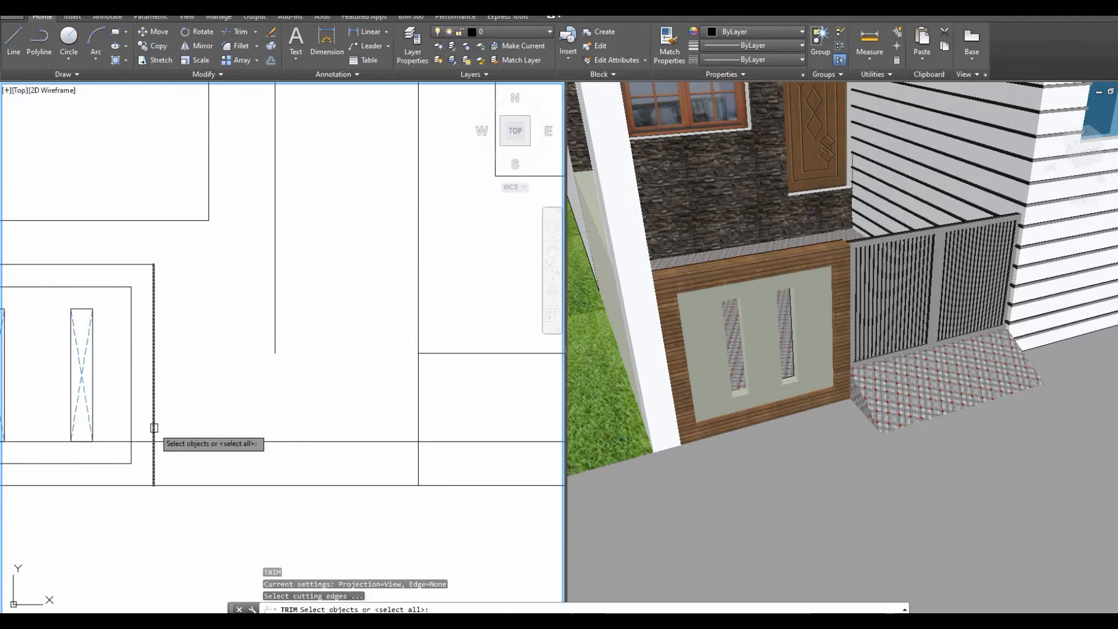
{"action": "left_click", "coordinate": [154, 427]}
{"action": "key", "text": "Return"}
{"action": "left_click", "coordinate": [144, 441]}
{"action": "key", "text": "Escape"}
{"action": "key", "text": "Return"}
{"action": "left_click", "coordinate": [415, 407]}
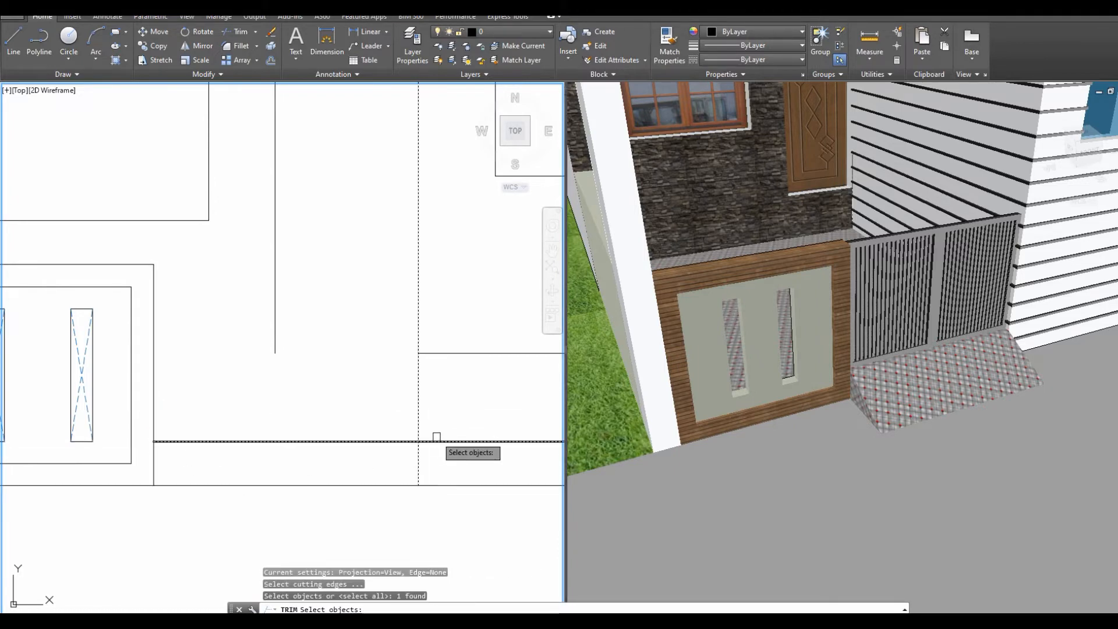
{"action": "right_click", "coordinate": [437, 438]}
{"action": "left_click", "coordinate": [436, 438]}
{"action": "right_click", "coordinate": [386, 347]}
{"action": "left_click", "coordinate": [397, 354]}
{"action": "key", "text": "Escape"}
Draw the gate rectangle from the compound wall's upper-right corner to the right end of the offset line.
{"action": "middle_click_drag", "start_coordinate": [215, 306], "coordinate": [223, 313]}
{"action": "type", "text": "re"}
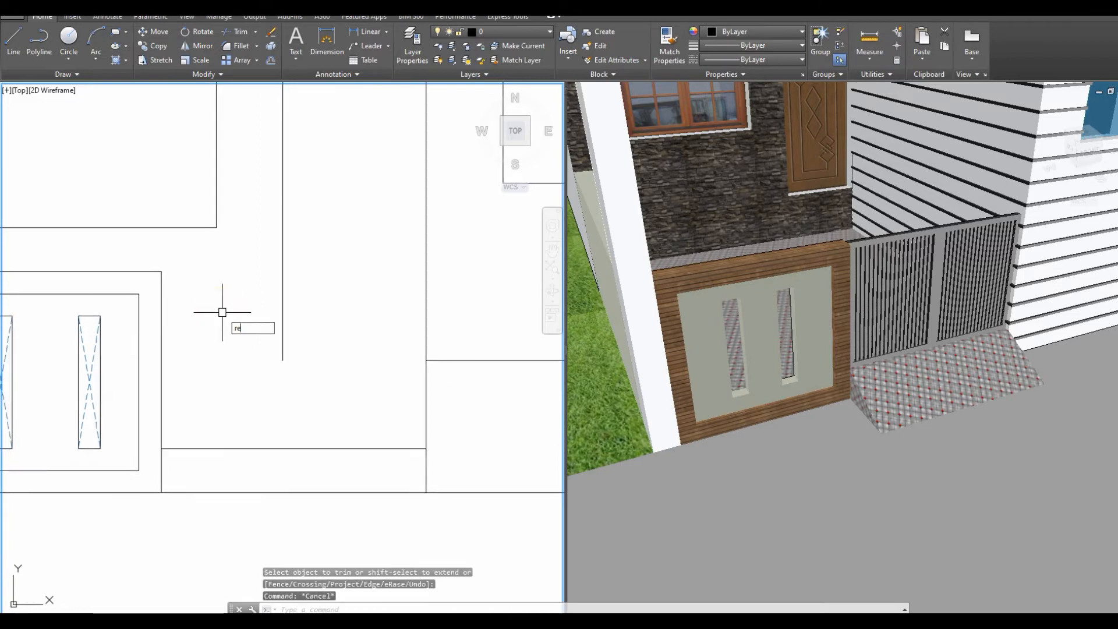
{"action": "type", "text": "c"}
{"action": "key", "text": "Return"}
{"action": "left_click", "coordinate": [161, 272]}
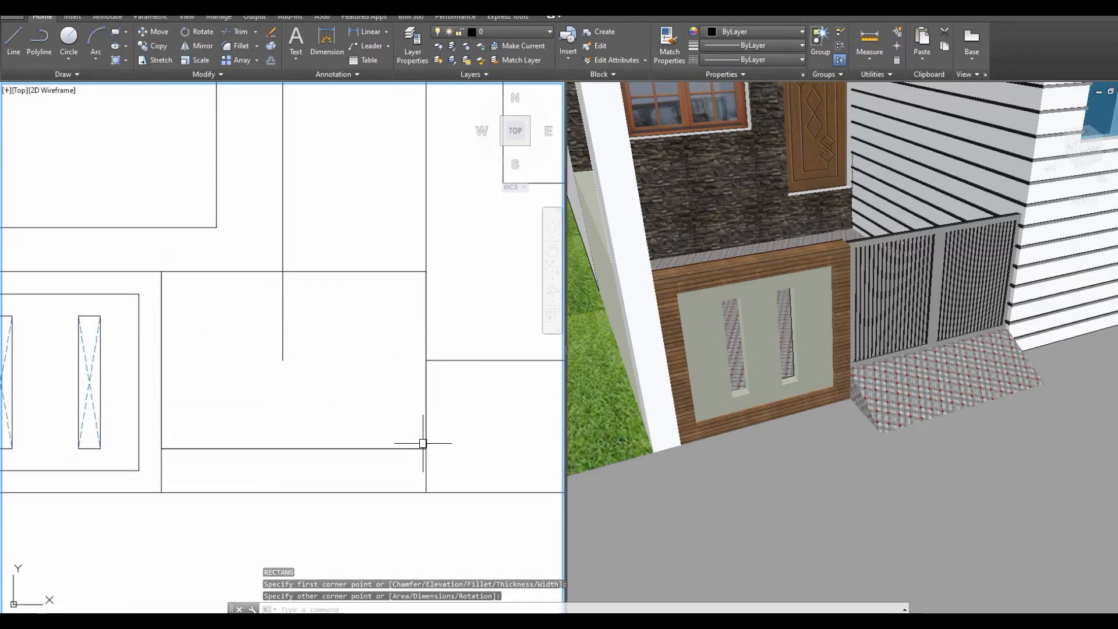
Trim away the part of the door's vertical edge line that falls inside the gate rectangle.
{"action": "key", "text": "Escape"}
{"action": "type", "text": "tr"}
{"action": "key", "text": "Return"}
{"action": "key", "text": "Return"}
{"action": "right_click", "coordinate": [375, 222]}
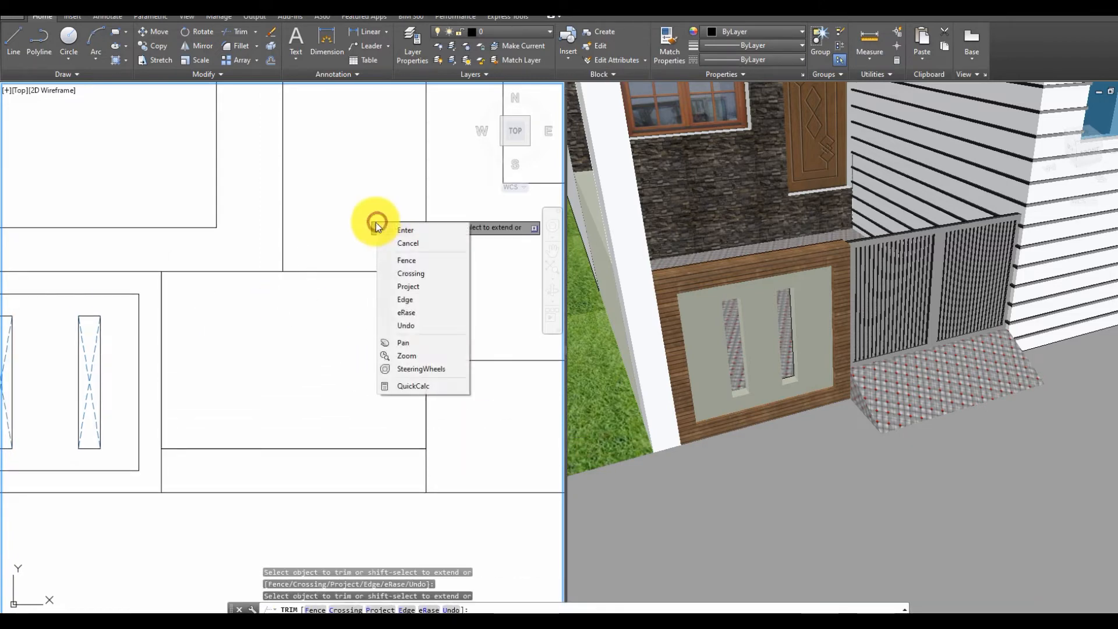
{"action": "left_click", "coordinate": [385, 230]}
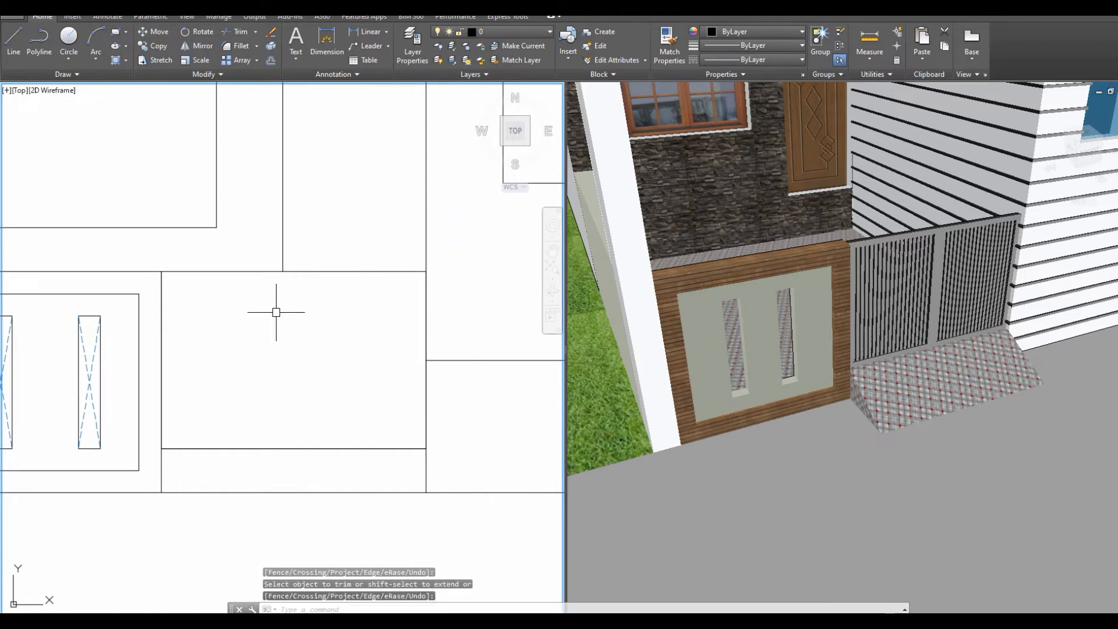
Offset the gate rectangle 2" inward to form the gate frame.
{"action": "type", "text": "o"}
{"action": "key", "text": "Return"}
{"action": "type", "text": "2"}
{"action": "key", "text": "Return"}
{"action": "left_click", "coordinate": [305, 271]}
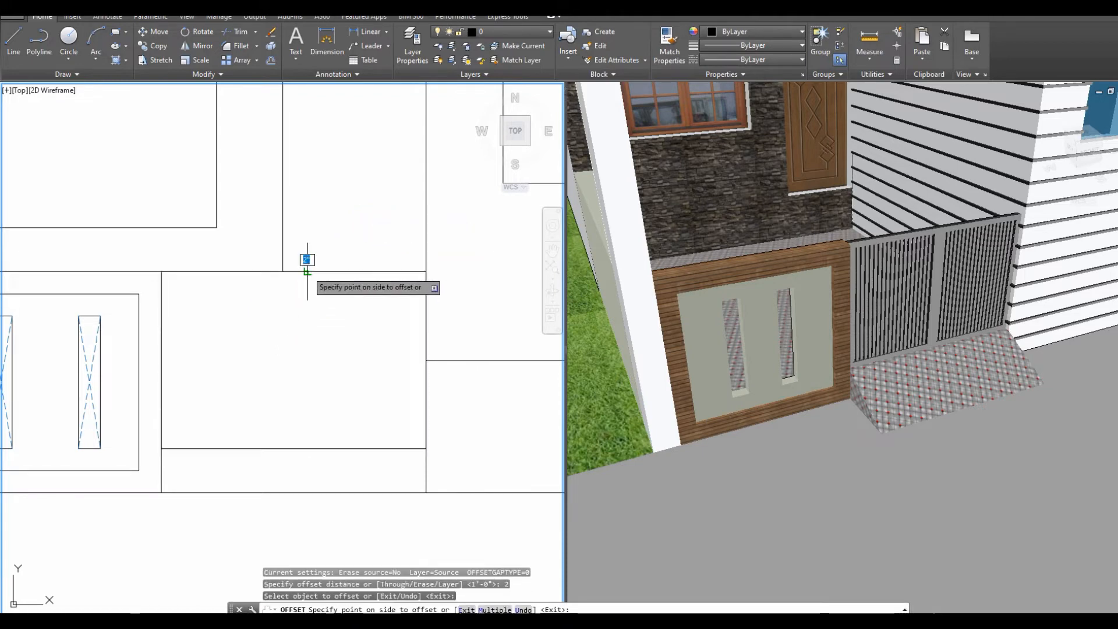
{"action": "left_click", "coordinate": [280, 304]}
{"action": "right_click", "coordinate": [279, 304]}
{"action": "left_click", "coordinate": [306, 315]}
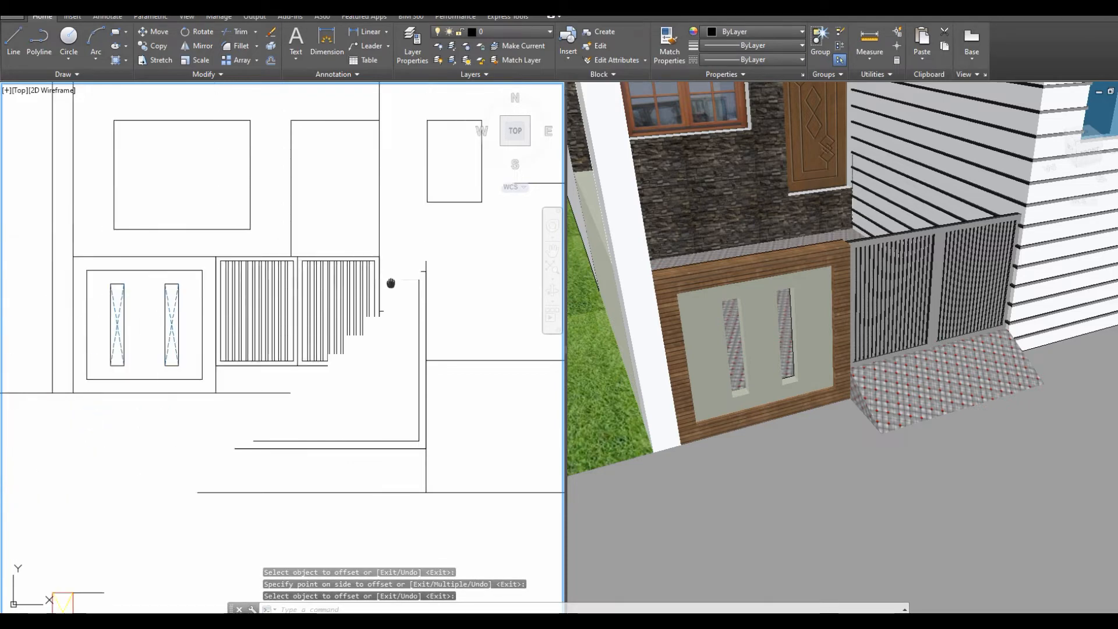
Trim the horizontal floor-level line out of the wall section below the large framed window.
{"action": "scroll", "coordinate": [337, 330], "scroll_direction": "down", "scroll_amount": 3}
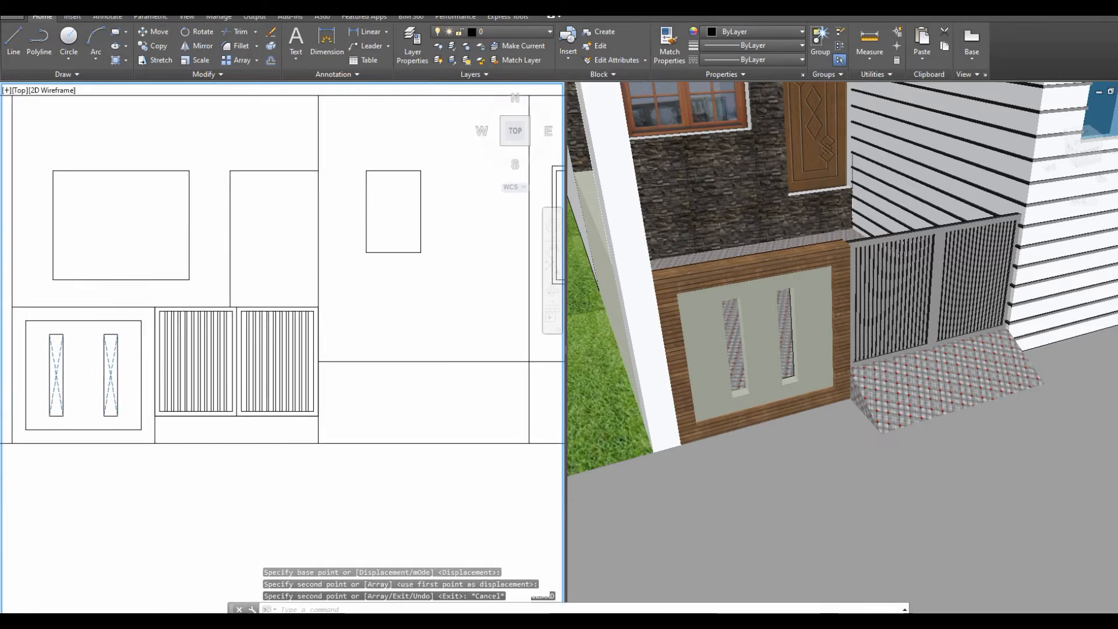
{"action": "middle_click_drag", "start_coordinate": [337, 330], "coordinate": [259, 435]}
{"action": "middle_click_drag", "start_coordinate": [415, 456], "coordinate": [359, 457]}
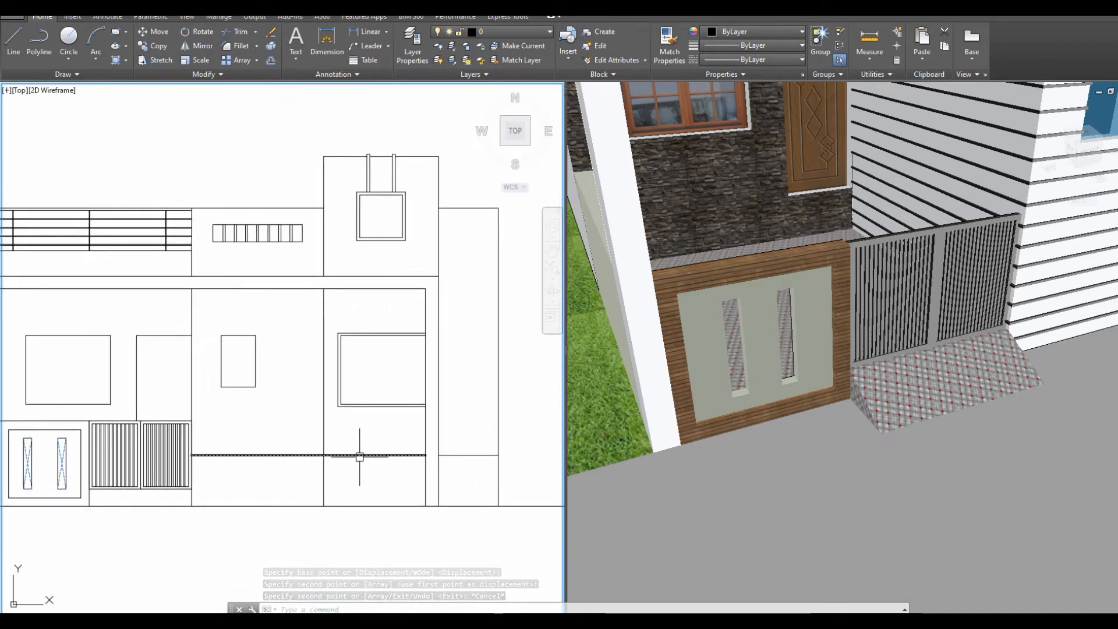
{"action": "key", "text": "Escape"}
{"action": "type", "text": "tr"}
{"action": "right_click", "coordinate": [359, 457]}
{"action": "right_click", "coordinate": [359, 457]}
{"action": "left_click", "coordinate": [359, 456]}
{"action": "right_click", "coordinate": [326, 354]}
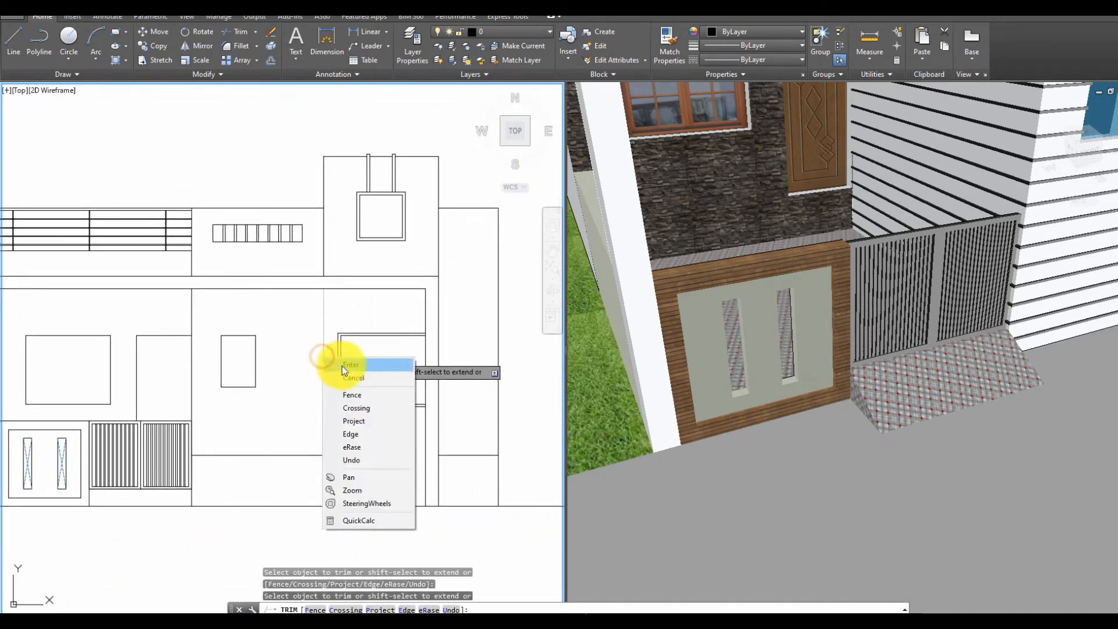
{"action": "left_click", "coordinate": [332, 362]}
Delete the two leftover floor-level line pieces, one beside the gate and one in the far-right wall section.
{"action": "left_click", "coordinate": [285, 446]}
{"action": "left_click", "coordinate": [272, 469]}
{"action": "key", "text": "Delete"}
{"action": "left_click", "coordinate": [471, 432]}
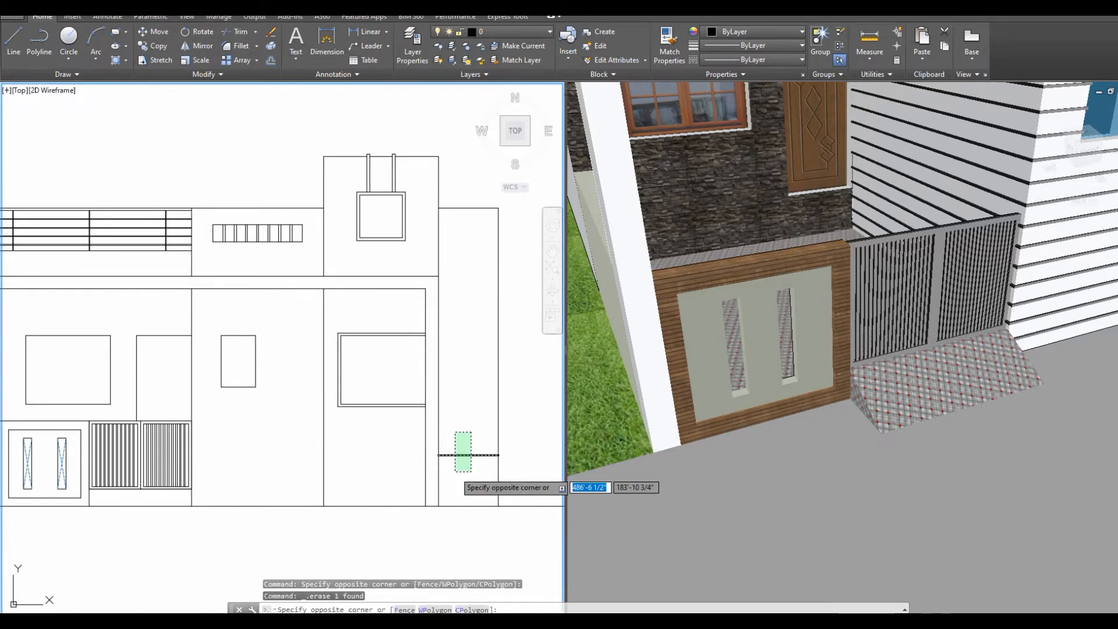
{"action": "left_click", "coordinate": [454, 473]}
{"action": "key", "text": "Delete"}
Examine the white wall with horizontal grooves and its small window in the 3D model.
{"action": "scroll", "coordinate": [439, 435], "scroll_direction": "down", "scroll_amount": 2}
{"action": "middle_click_drag", "start_coordinate": [420, 462], "coordinate": [417, 463]}
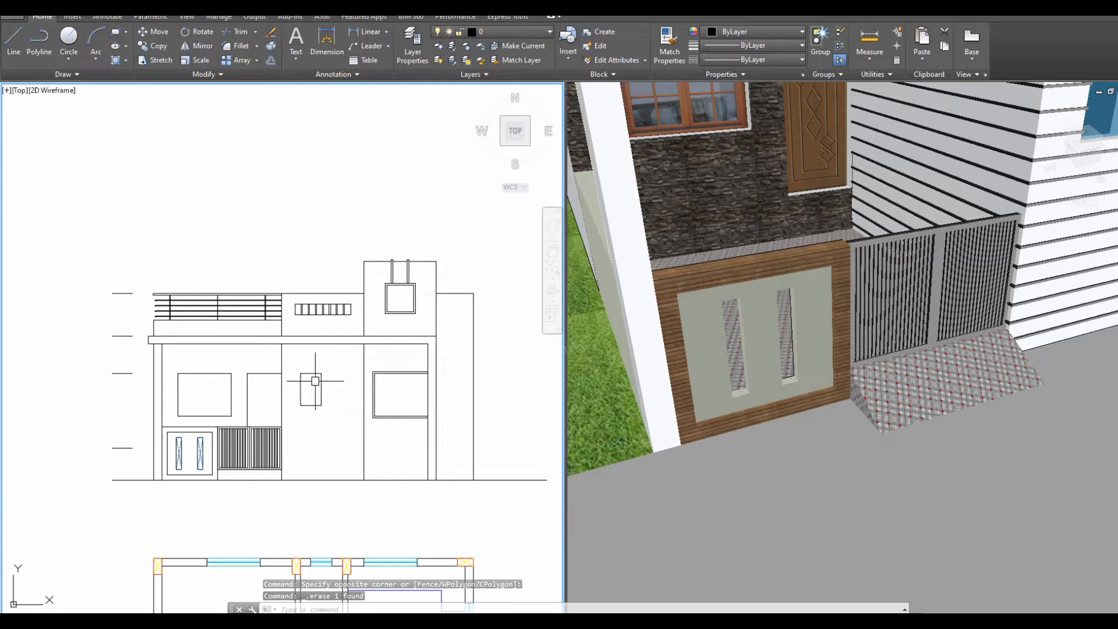
{"action": "left_click", "coordinate": [958, 289]}
{"action": "left_click", "coordinate": [307, 368]}
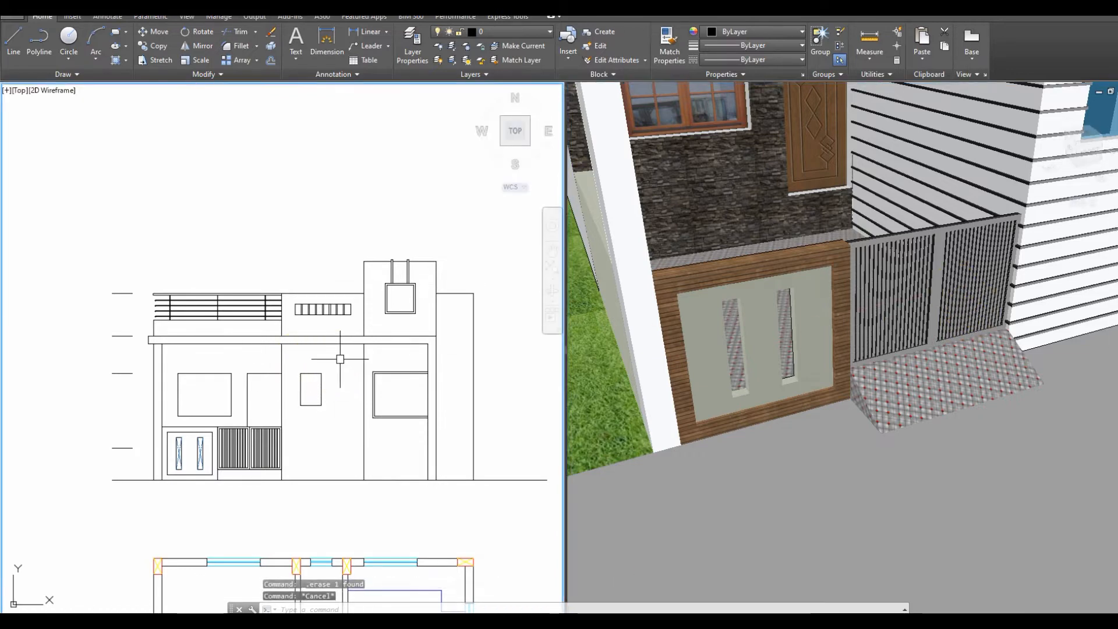
{"action": "left_click", "coordinate": [865, 457]}
{"action": "scroll", "coordinate": [873, 332], "scroll_direction": "down", "scroll_amount": 4}
{"action": "middle_click_drag", "start_coordinate": [897, 272], "coordinate": [856, 377]}
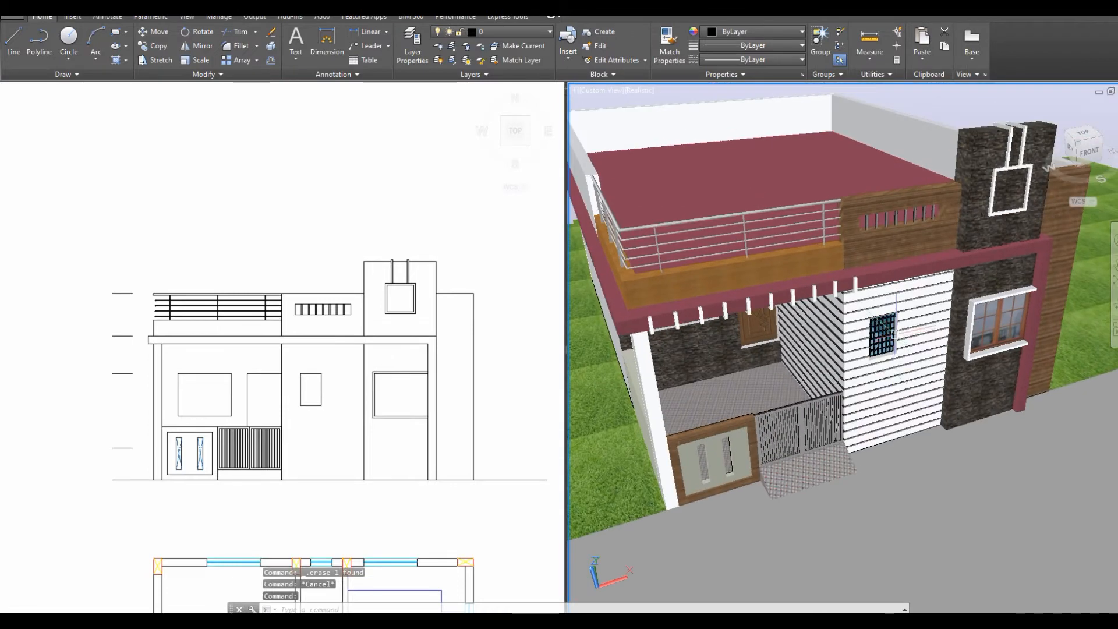
{"action": "left_click", "coordinate": [236, 242]}
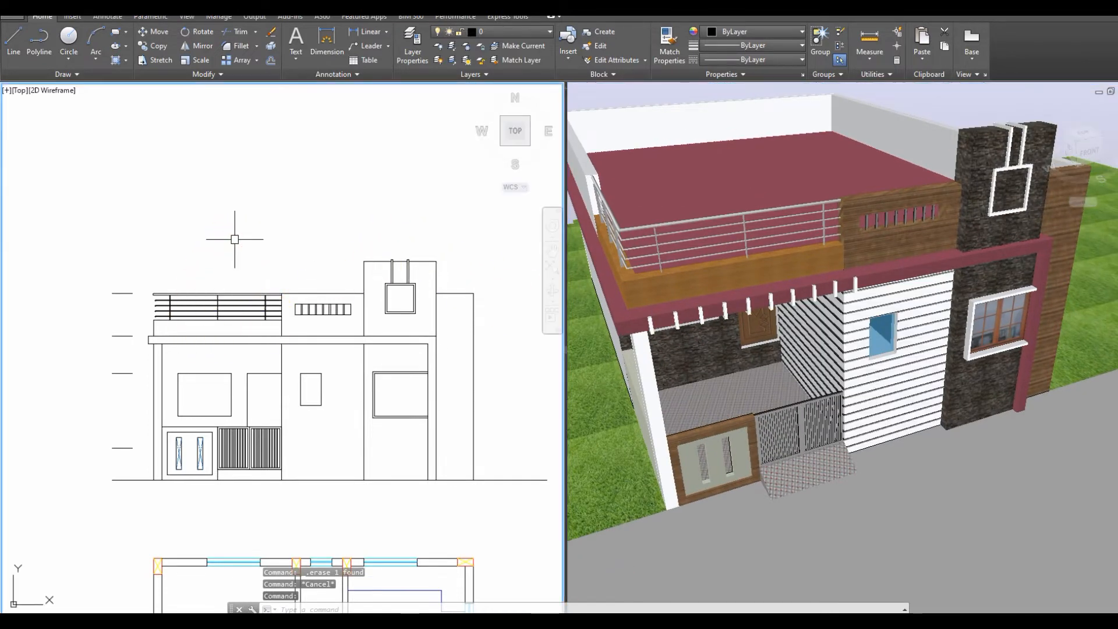
Draw a multiline with scale 1 and zero justification across the top of the small-window wall, between its two vertical edges.
{"action": "scroll", "coordinate": [308, 379], "scroll_direction": "up", "scroll_amount": 3}
{"action": "mouse_move", "coordinate": [315, 387]}
{"action": "middle_mouse_down"}
{"action": "mouse_move", "coordinate": [291, 309]}
{"action": "mouse_move", "coordinate": [288, 382]}
{"action": "middle_mouse_up"}
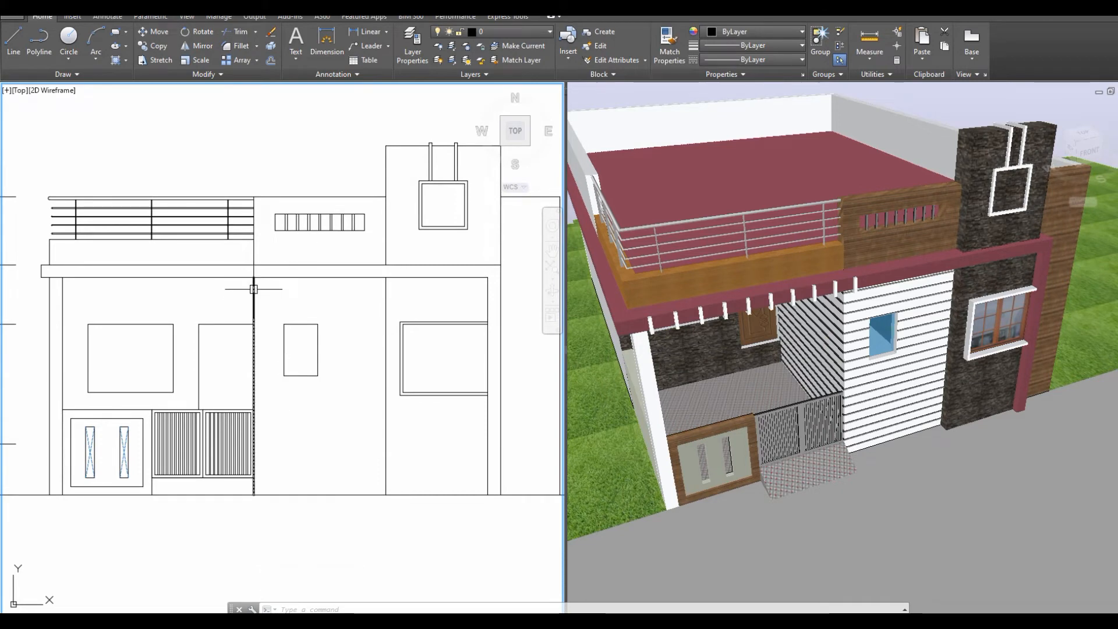
{"action": "type", "text": "ml"}
{"action": "key", "text": "Return"}
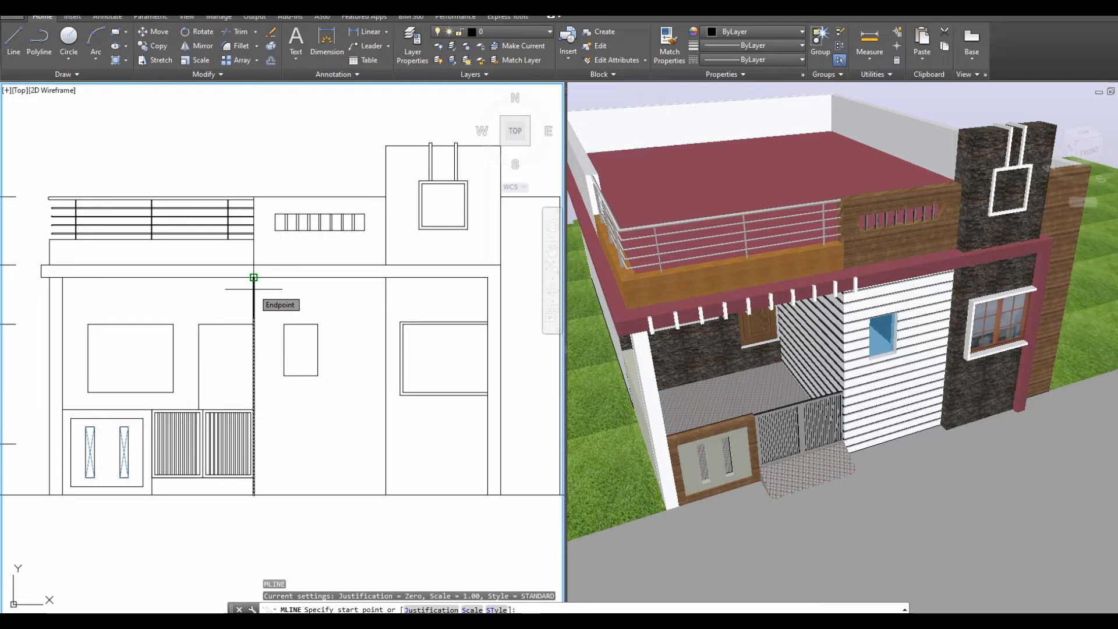
{"action": "type", "text": "s"}
{"action": "key", "text": "Return"}
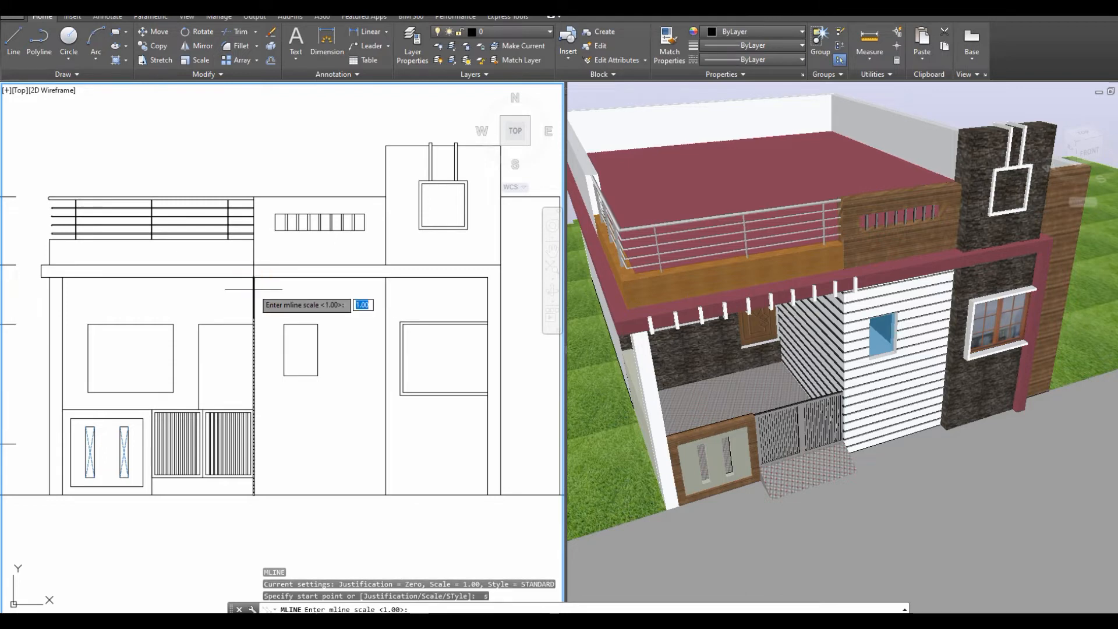
{"action": "type", "text": "1"}
{"action": "key", "text": "Return"}
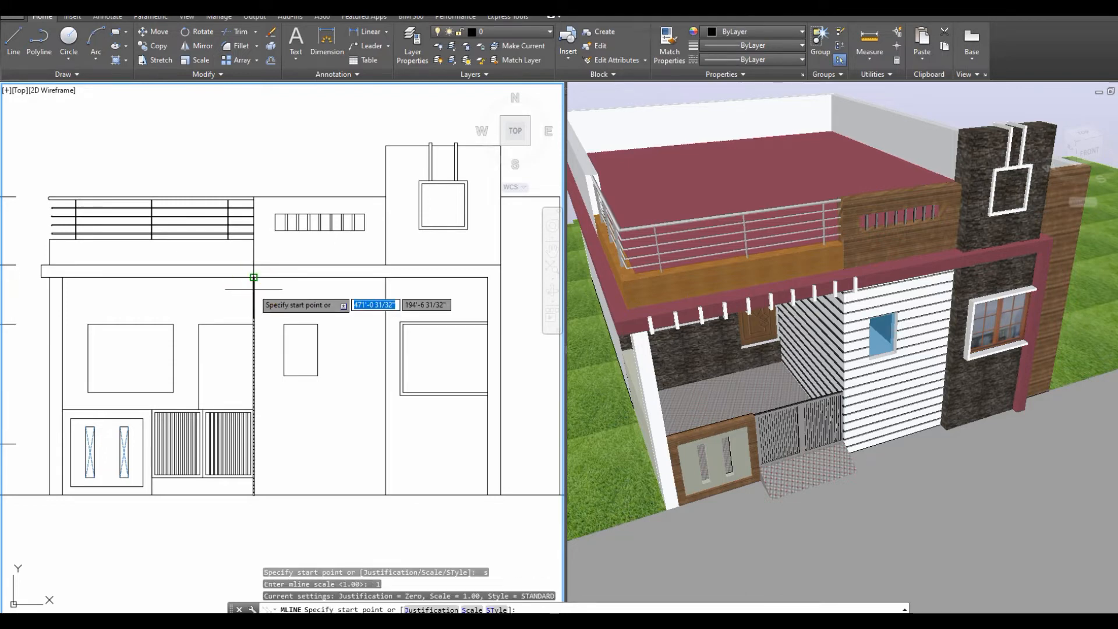
{"action": "type", "text": "j"}
{"action": "key", "text": "Return"}
{"action": "type", "text": "z"}
{"action": "key", "text": "Return"}
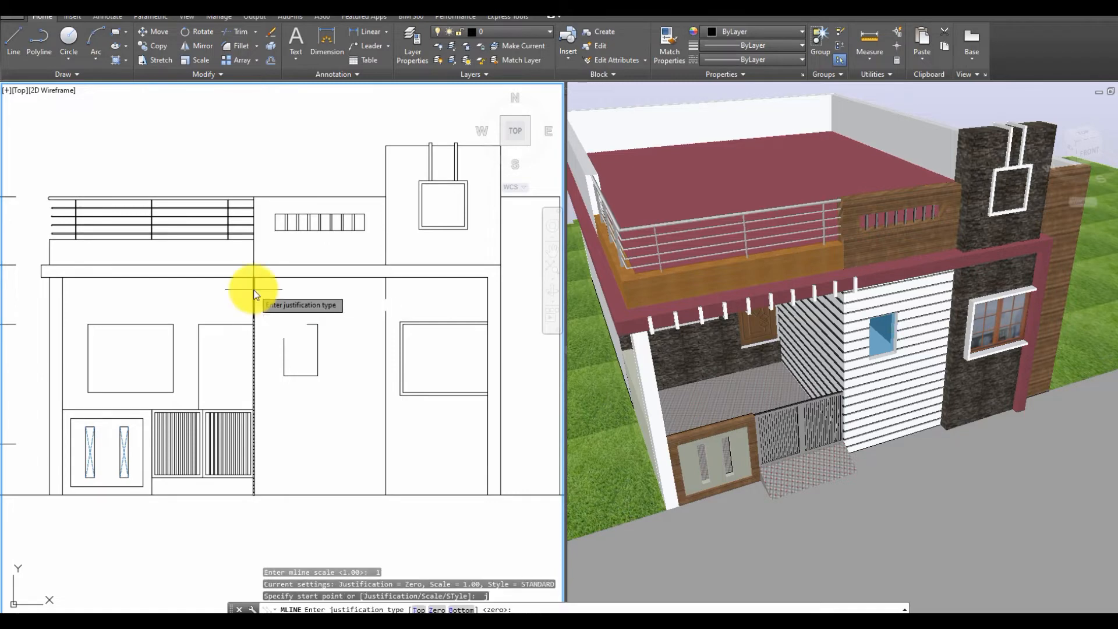
{"action": "scroll", "coordinate": [249, 277], "scroll_direction": "up", "scroll_amount": 2}
{"action": "left_click", "coordinate": [248, 277]}
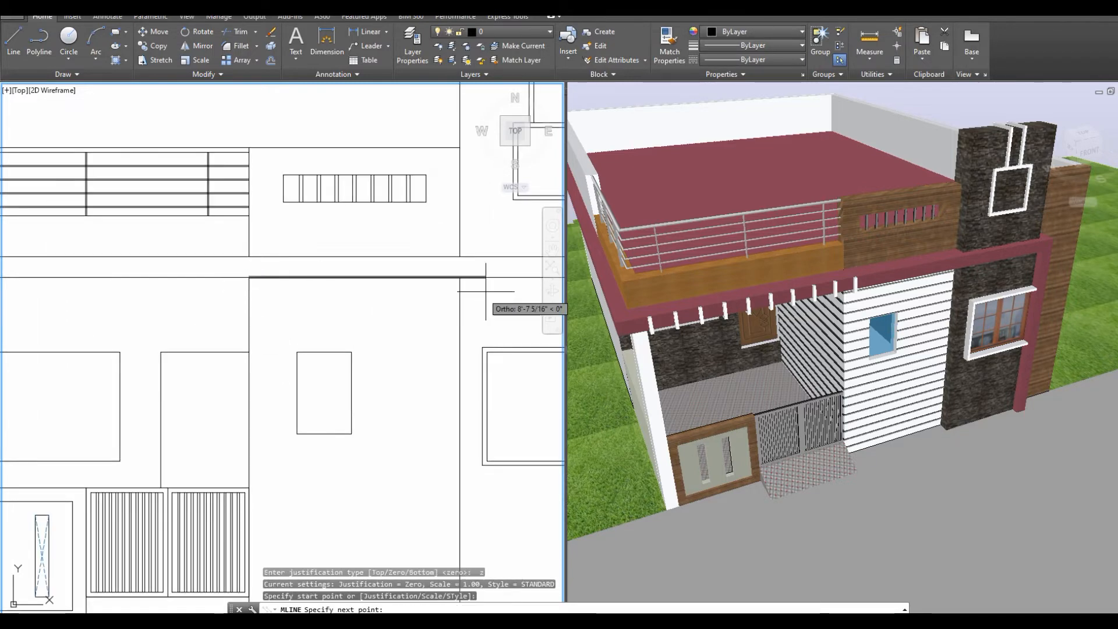
{"action": "left_click", "coordinate": [460, 277]}
{"action": "key", "text": "Return"}
Create a path array of the top multiline along the left vertical edge of the small-window wall, using the Divide method.
{"action": "middle_click_drag", "start_coordinate": [283, 381], "coordinate": [291, 304]}
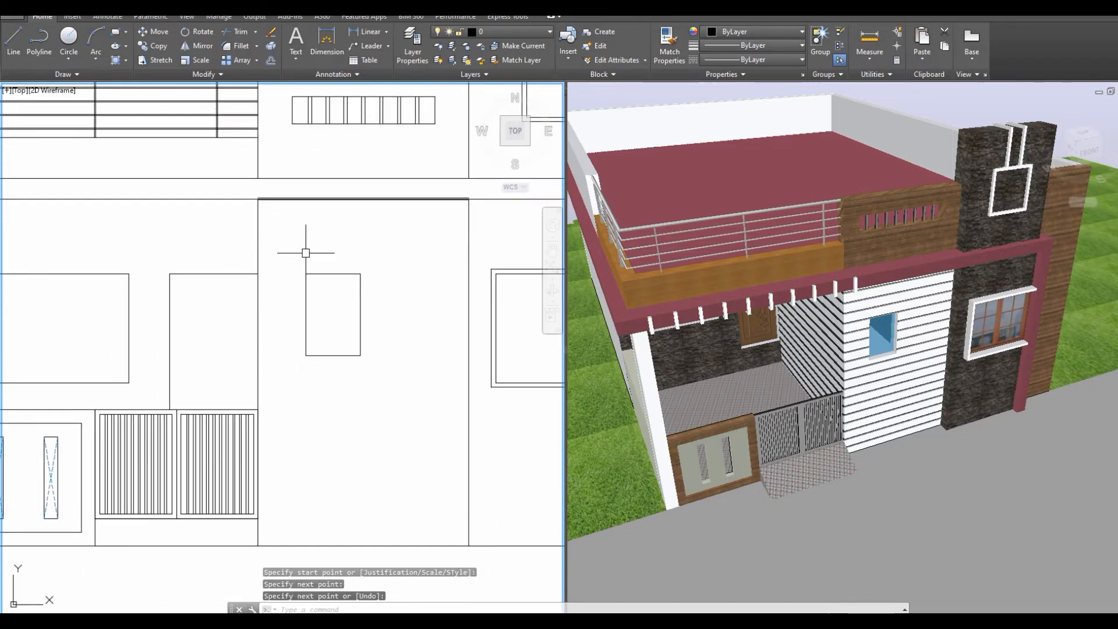
{"action": "type", "text": "ar"}
{"action": "key", "text": "Return"}
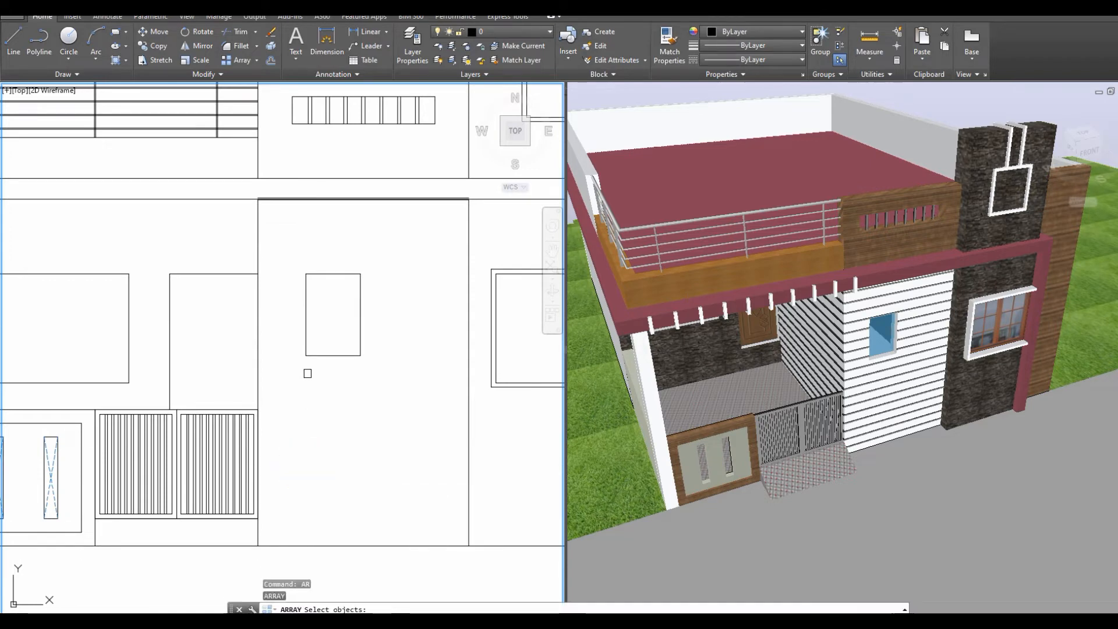
{"action": "scroll", "coordinate": [267, 174], "scroll_direction": "up", "scroll_amount": 3}
{"action": "left_click", "coordinate": [247, 227]}
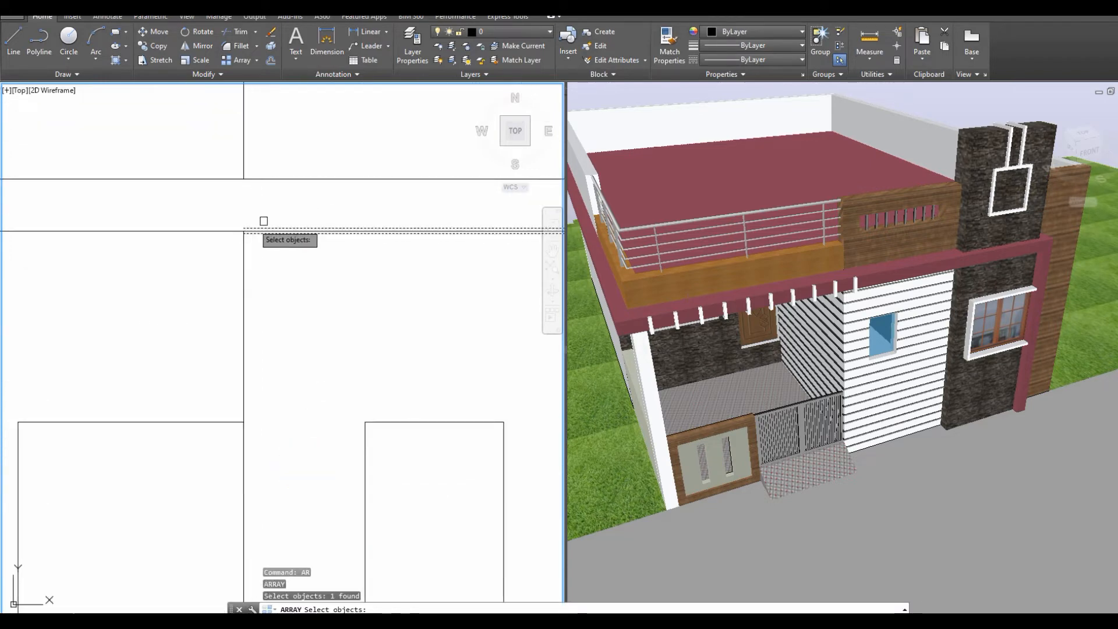
{"action": "key", "text": "Return"}
{"action": "left_click", "coordinate": [345, 309]}
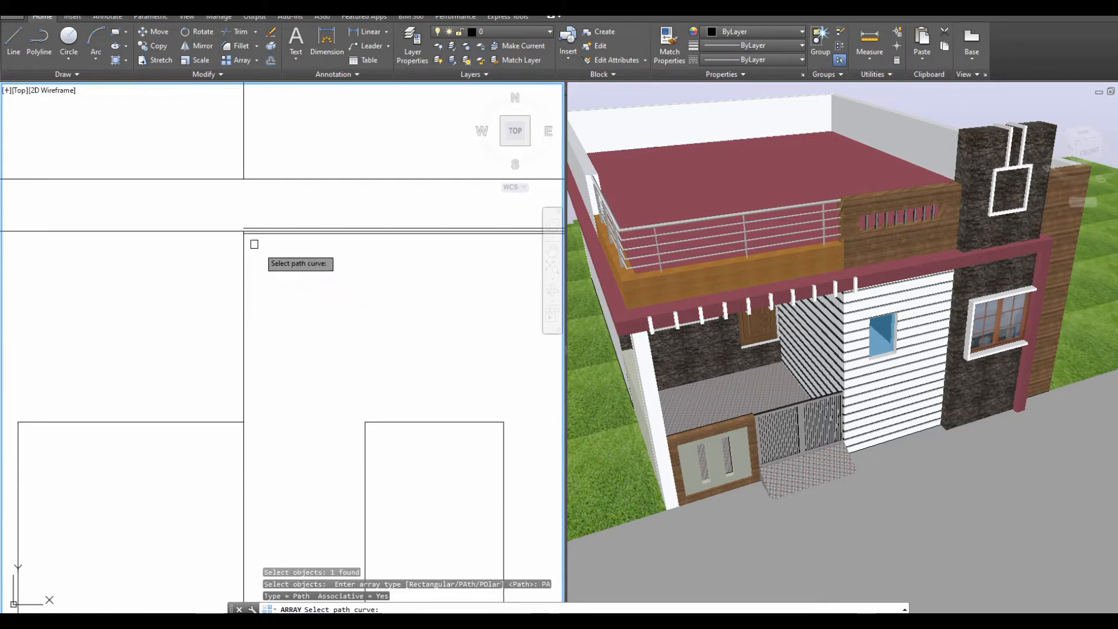
{"action": "left_click", "coordinate": [243, 247]}
{"action": "scroll", "coordinate": [250, 178], "scroll_direction": "down", "scroll_amount": 5}
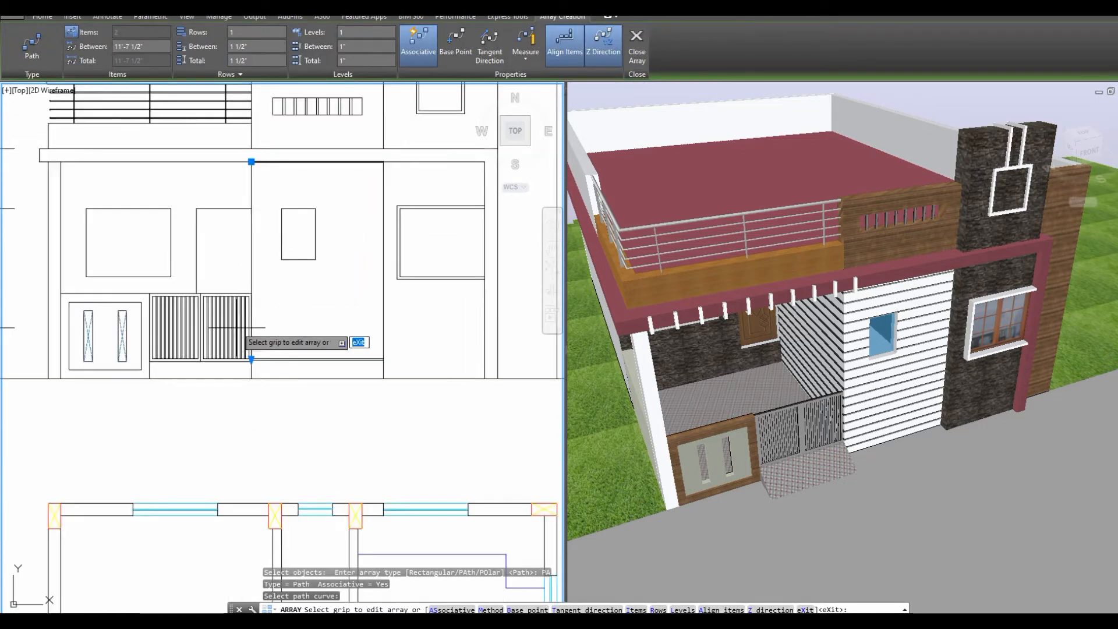
{"action": "middle_click_drag", "start_coordinate": [260, 211], "coordinate": [265, 256]}
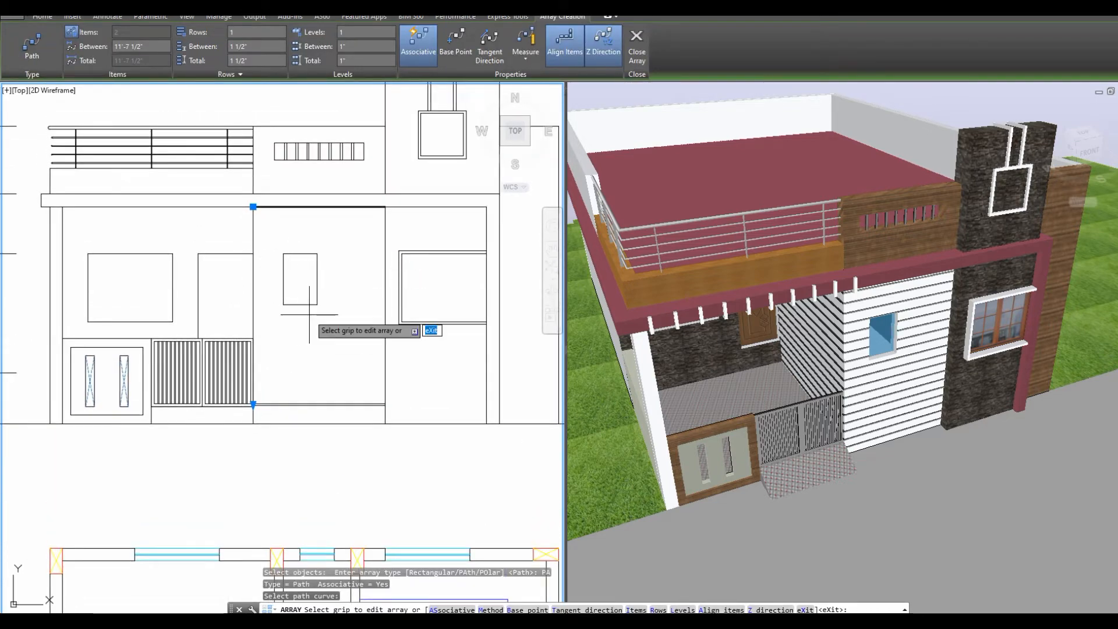
{"action": "type", "text": "m"}
{"action": "key", "text": "Return"}
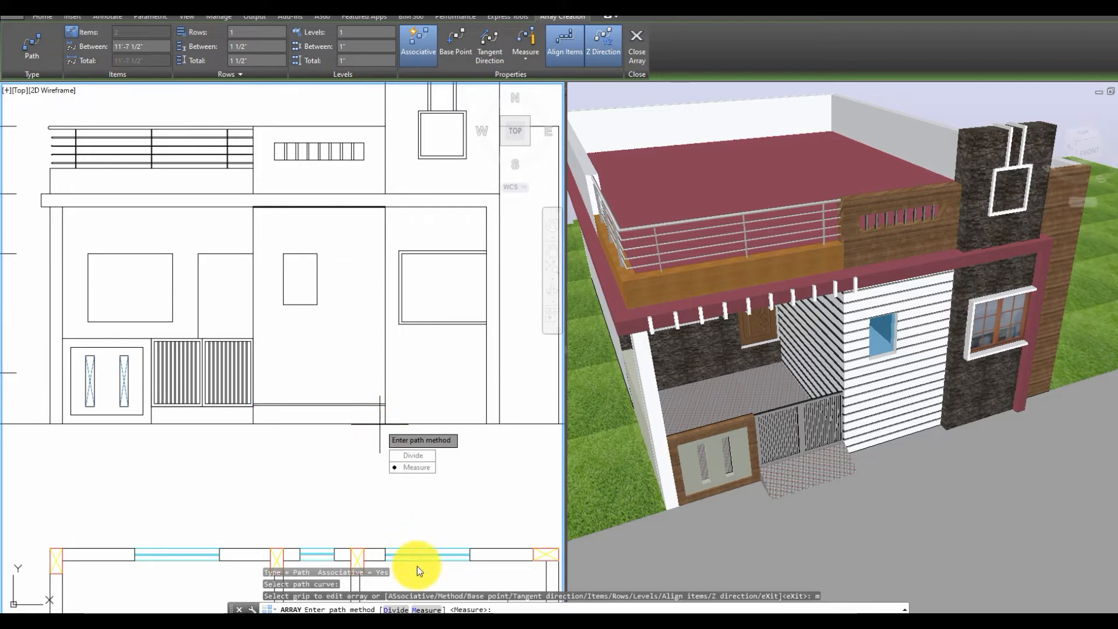
{"action": "left_click", "coordinate": [390, 607]}
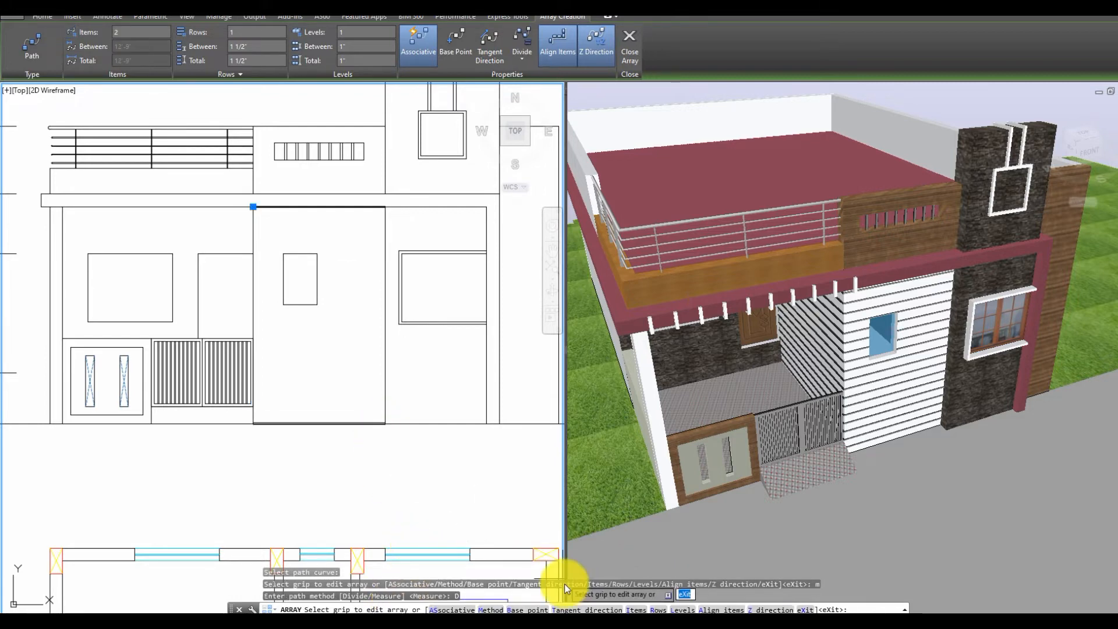
Set the groove array to 20 items along the path, make it non-associative and finish it.
{"action": "left_click", "coordinate": [636, 609]}
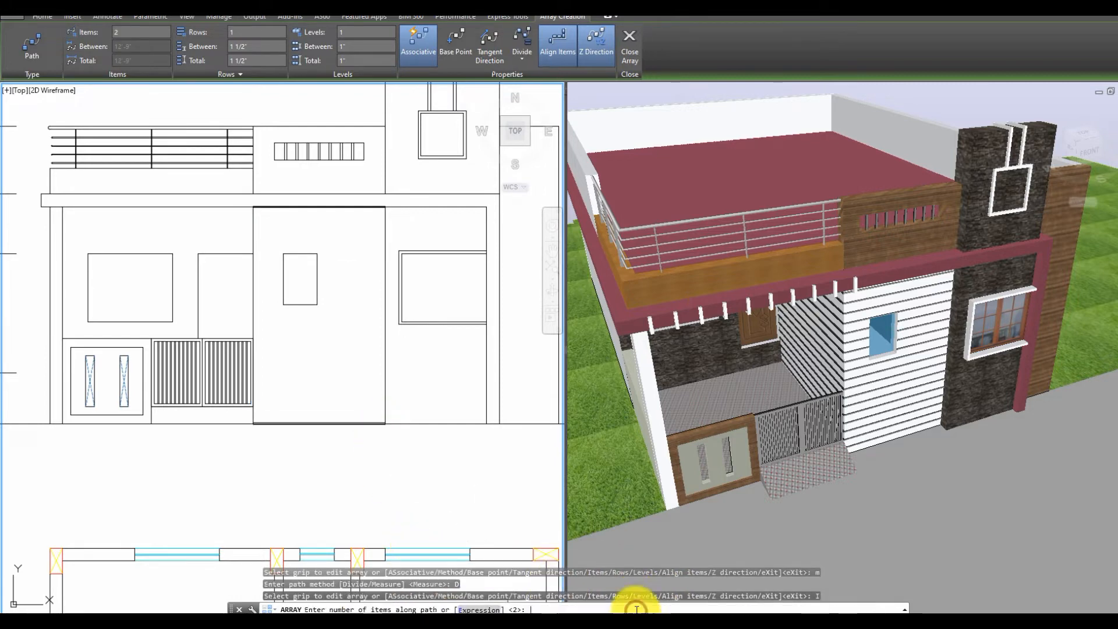
{"action": "type", "text": "20"}
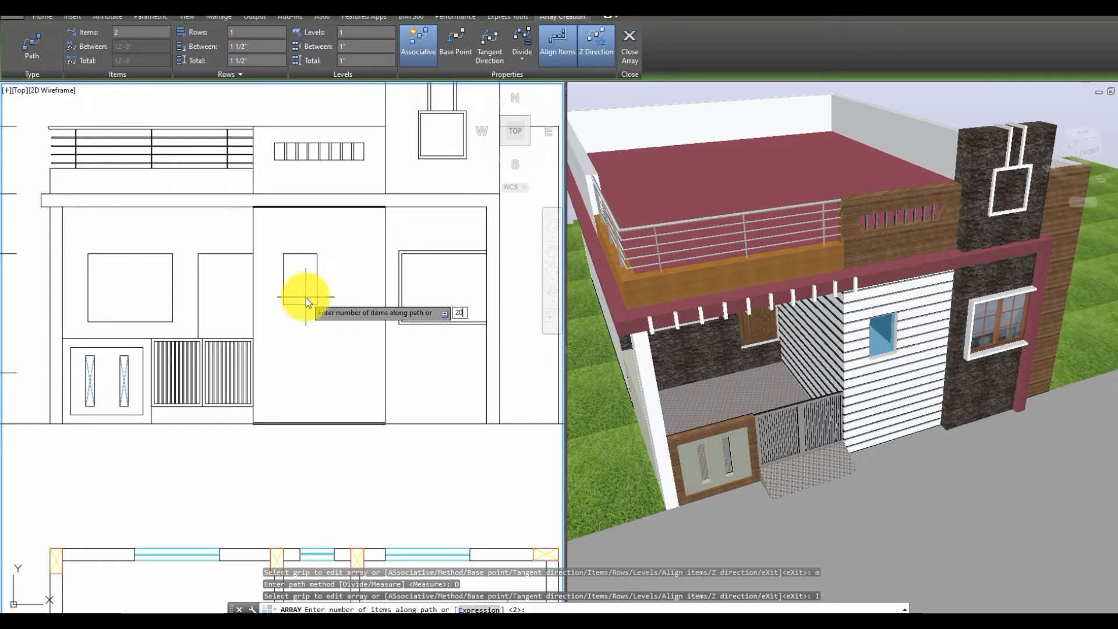
{"action": "key", "text": "Return"}
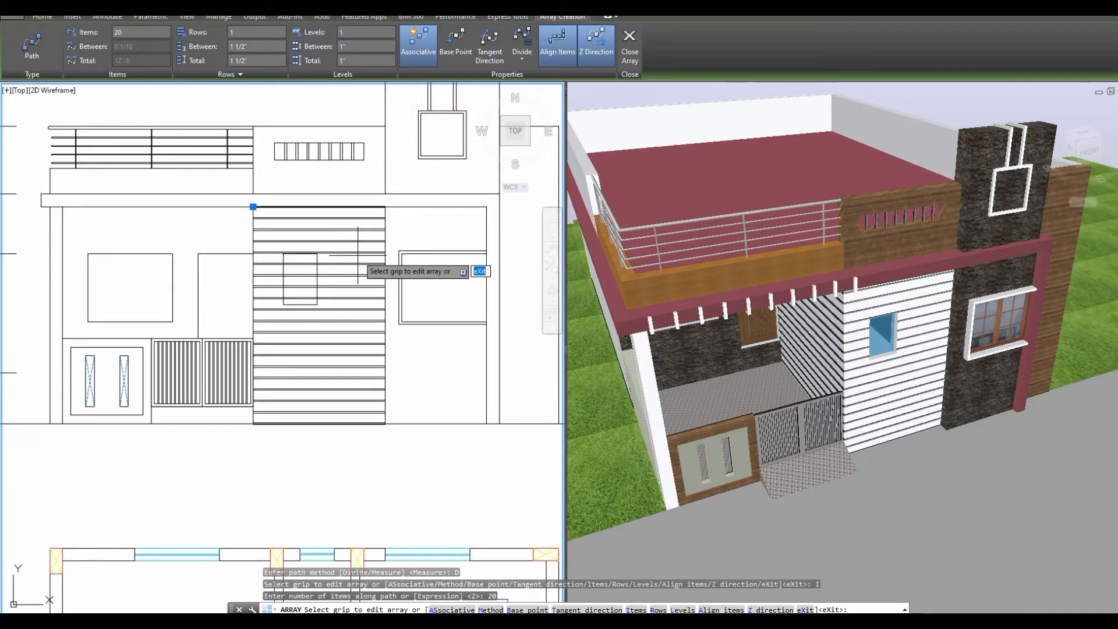
{"action": "scroll", "coordinate": [274, 245], "scroll_direction": "up", "scroll_amount": 2}
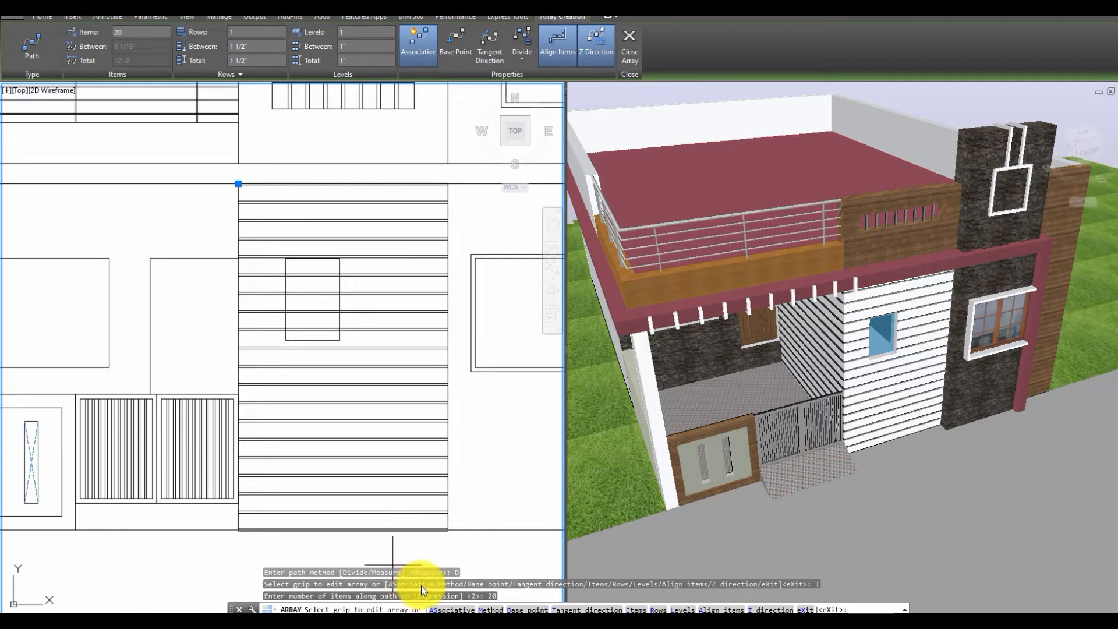
{"action": "left_click", "coordinate": [443, 610]}
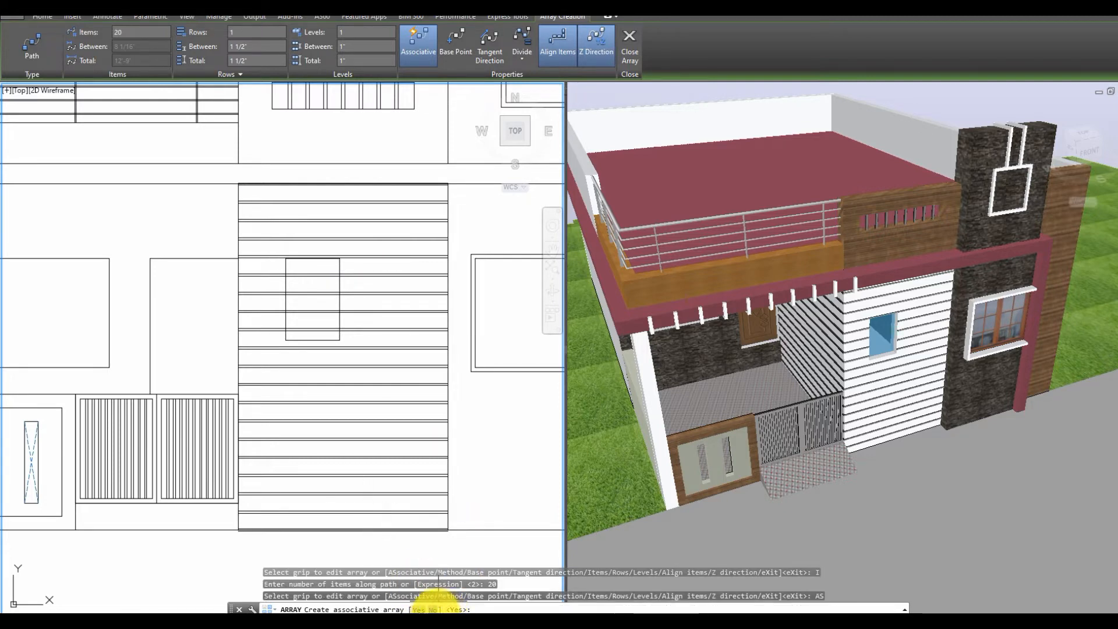
{"action": "left_click", "coordinate": [434, 610]}
{"action": "key", "text": "Return"}
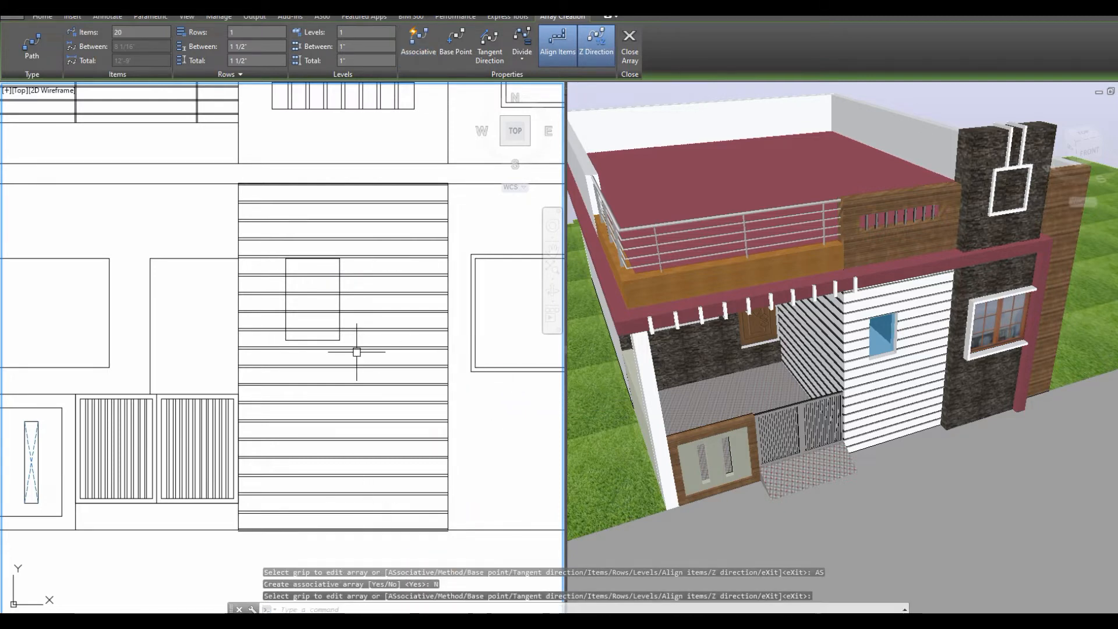
Delete the topmost groove multiline, directly under the slab band.
{"action": "scroll", "coordinate": [237, 190], "scroll_direction": "up", "scroll_amount": 8}
{"action": "left_click", "coordinate": [284, 206]}
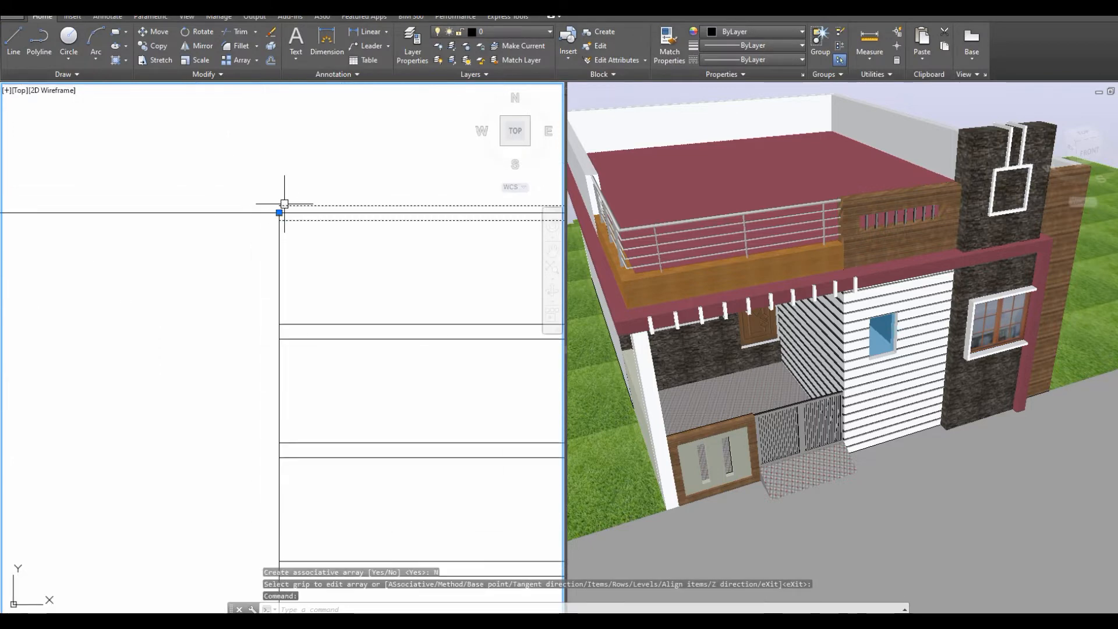
{"action": "key", "text": "Delete"}
Trim the groove lines out of the small window, using the window rectangle as the cutting edge.
{"action": "scroll", "coordinate": [290, 166], "scroll_direction": "down", "scroll_amount": 6}
{"action": "middle_click_drag", "start_coordinate": [349, 374], "coordinate": [339, 99]}
{"action": "scroll", "coordinate": [302, 449], "scroll_direction": "up", "scroll_amount": 2}
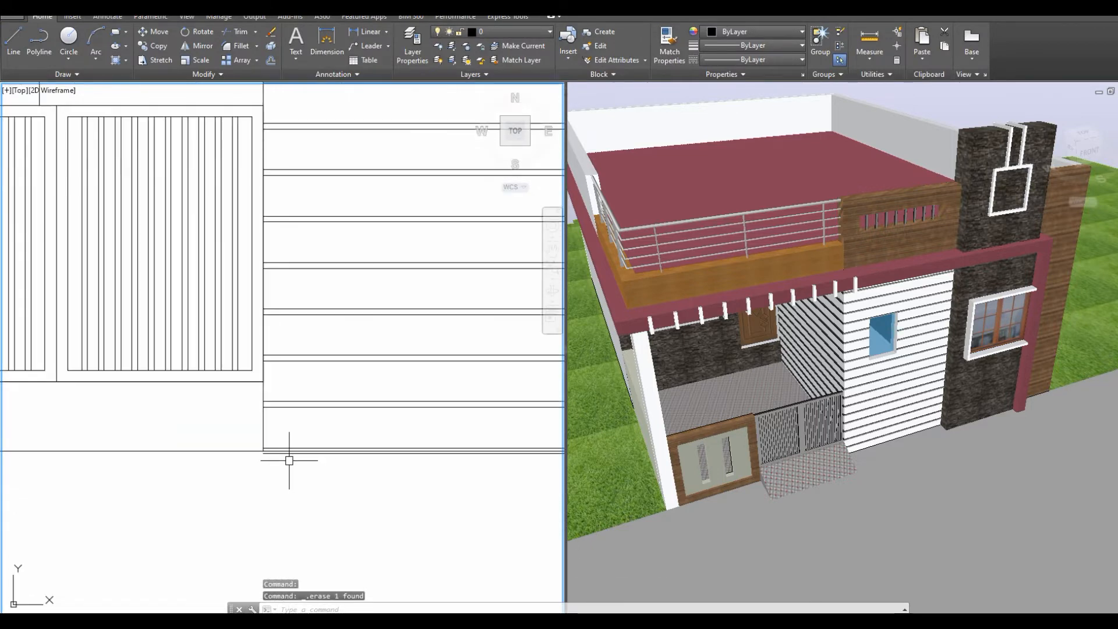
{"action": "scroll", "coordinate": [289, 460], "scroll_direction": "down", "scroll_amount": 5}
{"action": "scroll", "coordinate": [370, 201], "scroll_direction": "up", "scroll_amount": 3}
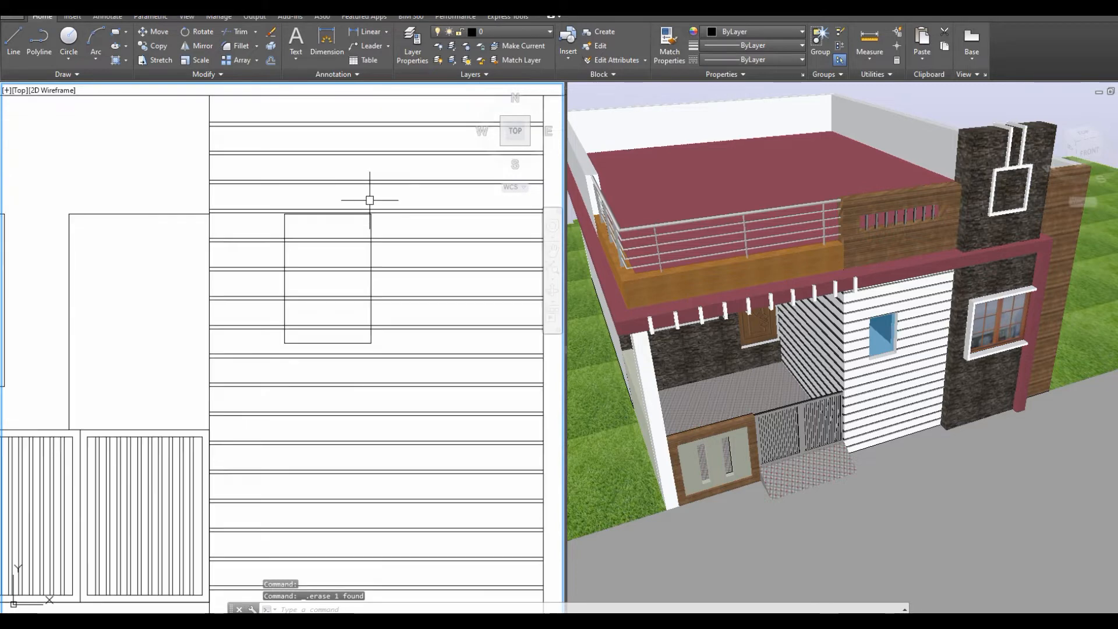
{"action": "scroll", "coordinate": [370, 200], "scroll_direction": "up", "scroll_amount": 2}
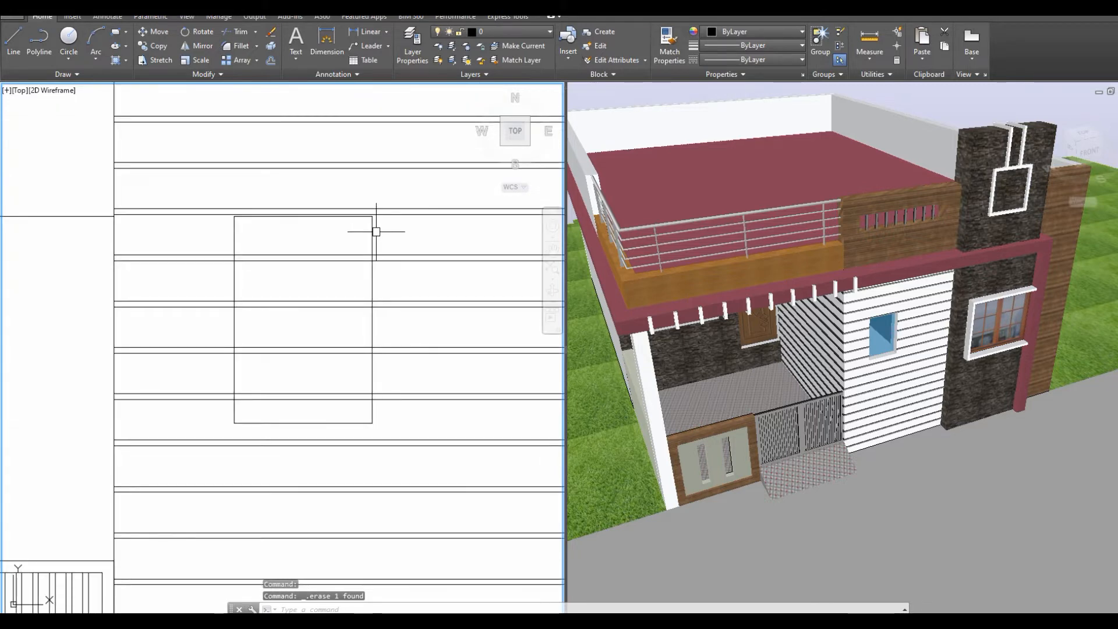
{"action": "type", "text": "tr"}
{"action": "key", "text": "Return"}
{"action": "left_click", "coordinate": [373, 230]}
{"action": "key", "text": "Return"}
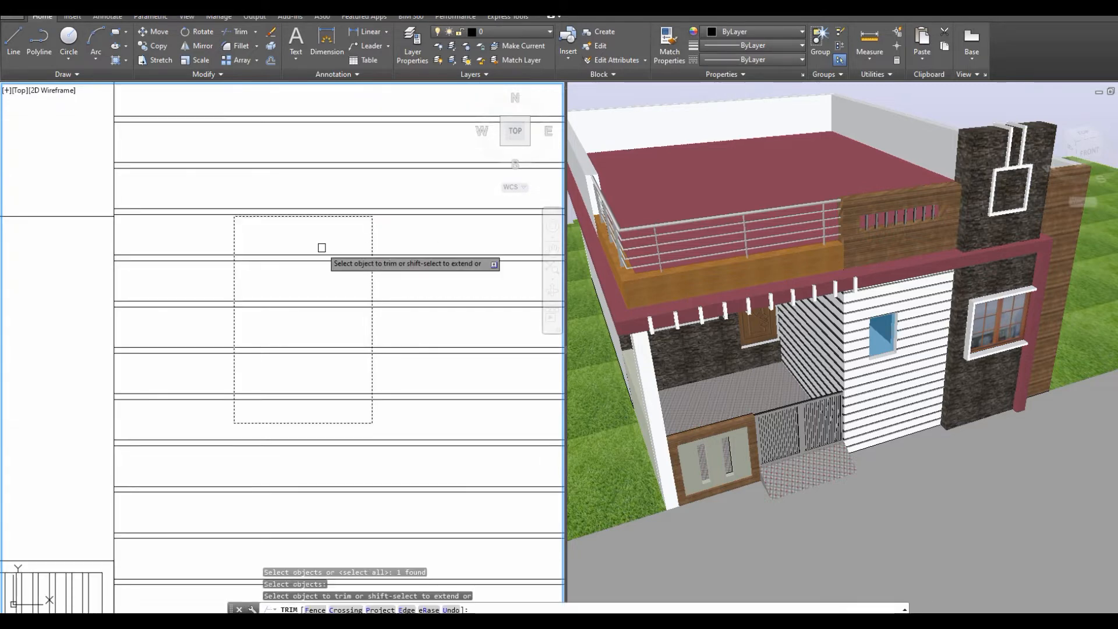
{"action": "left_click", "coordinate": [321, 248]}
{"action": "left_click", "coordinate": [275, 408]}
{"action": "right_click", "coordinate": [295, 270]}
{"action": "left_click", "coordinate": [306, 280]}
Offset the bottom line of the slab band downward by 1 inch.
{"action": "scroll", "coordinate": [354, 304], "scroll_direction": "down", "scroll_amount": 6}
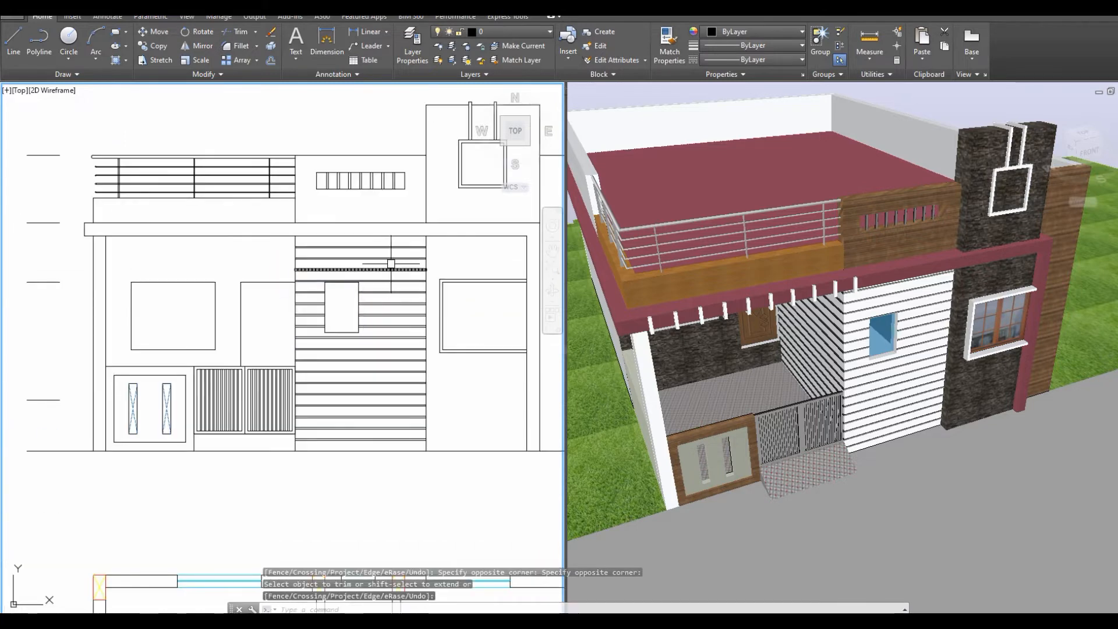
{"action": "middle_click_drag", "start_coordinate": [418, 241], "coordinate": [345, 272]}
{"action": "scroll", "coordinate": [353, 265], "scroll_direction": "down", "scroll_amount": 2}
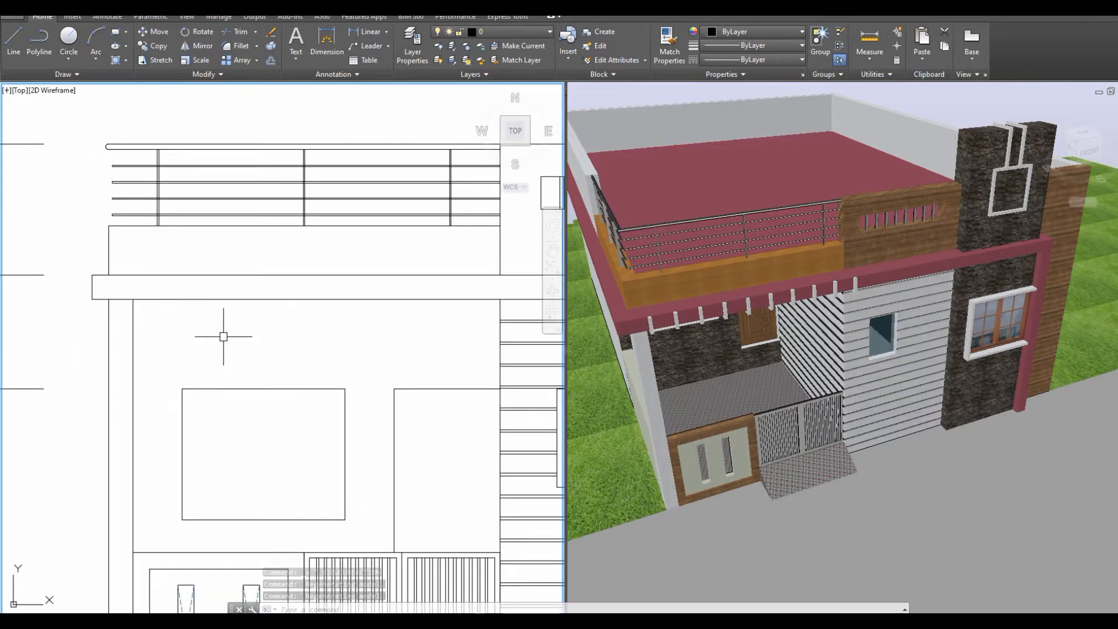
{"action": "middle_click_drag", "start_coordinate": [158, 327], "coordinate": [178, 346]}
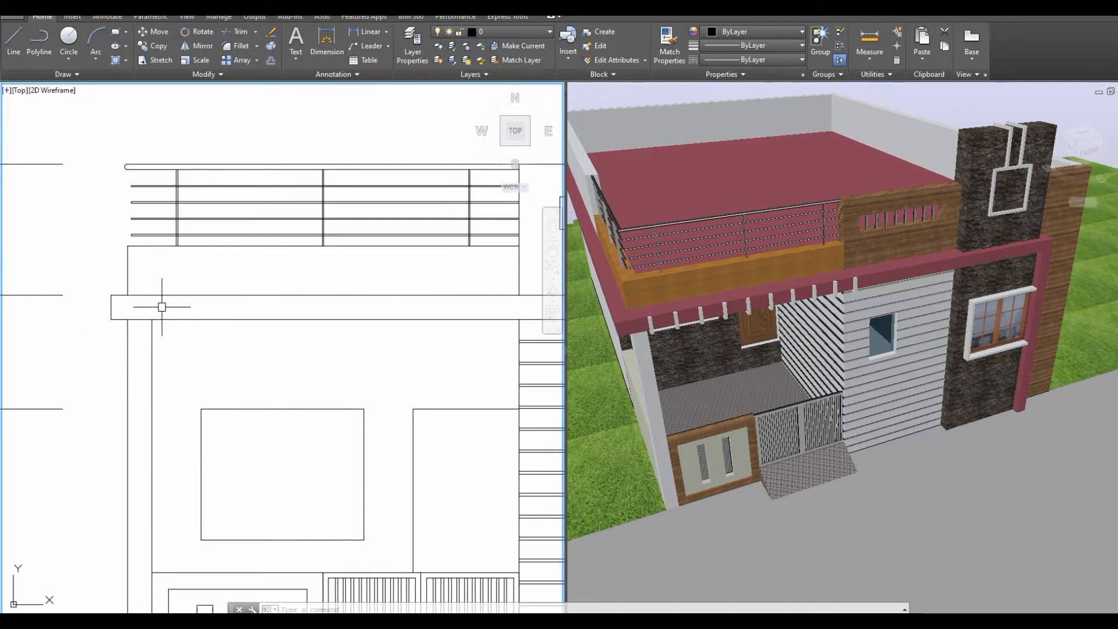
{"action": "scroll", "coordinate": [162, 307], "scroll_direction": "up", "scroll_amount": 4}
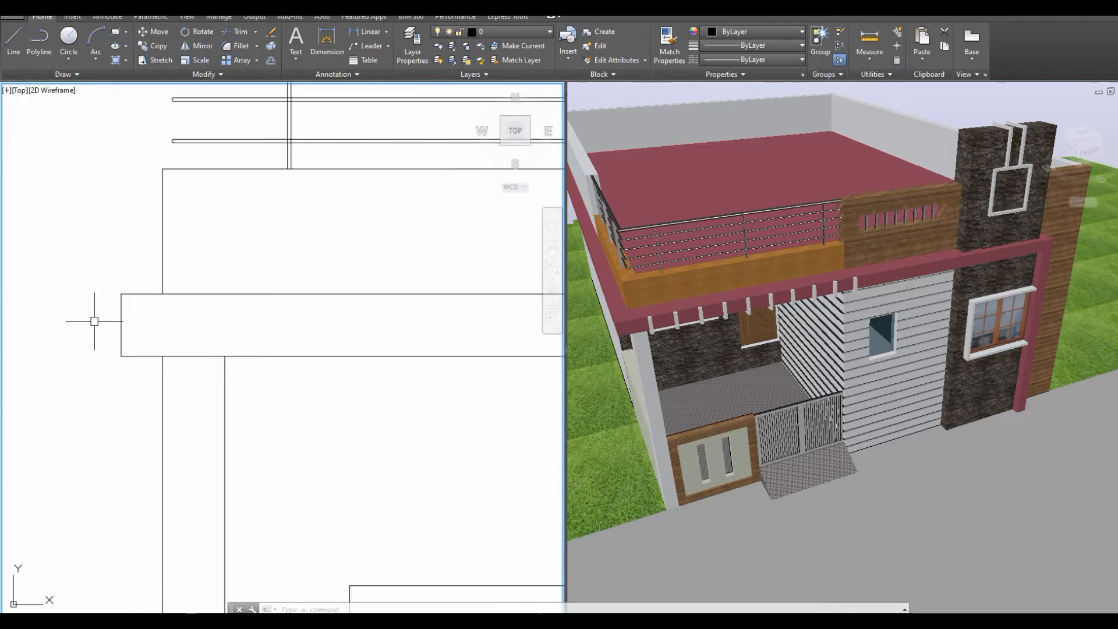
{"action": "middle_click_drag", "start_coordinate": [200, 342], "coordinate": [161, 357]}
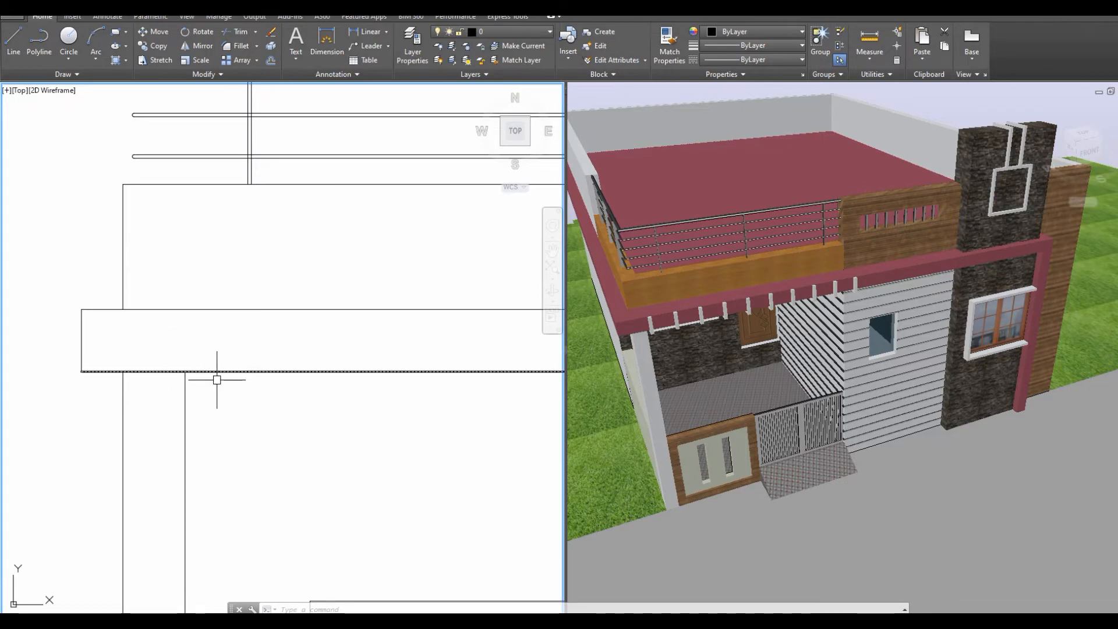
{"action": "type", "text": "o"}
{"action": "key", "text": "space"}
{"action": "type", "text": "1"}
{"action": "key", "text": "space"}
{"action": "left_click", "coordinate": [243, 374]}
{"action": "left_click", "coordinate": [241, 413]}
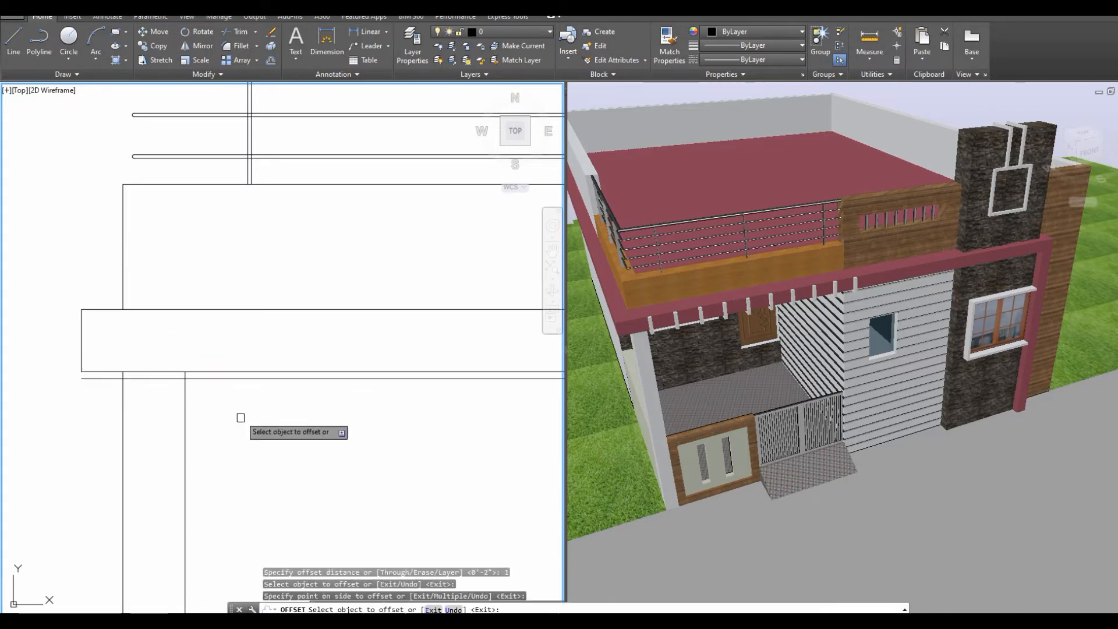
{"action": "right_click", "coordinate": [268, 312]}
{"action": "left_click", "coordinate": [293, 329]}
Draw a vertical multiline at the slab band's left end, from the offset line up to the band's top edge.
{"action": "scroll", "coordinate": [166, 370], "scroll_direction": "up", "scroll_amount": 4}
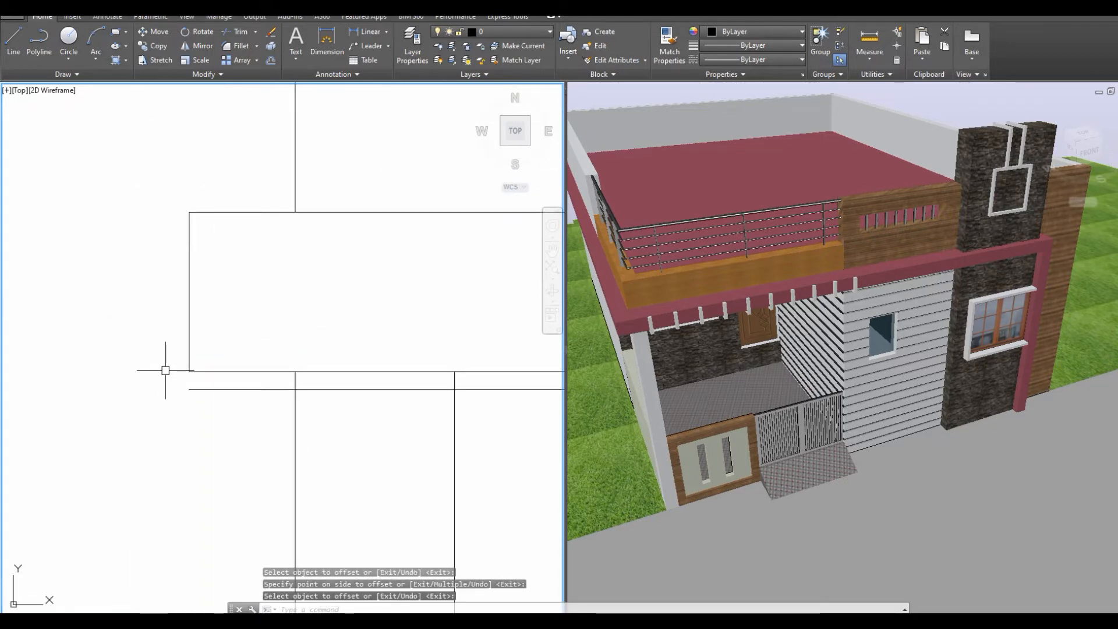
{"action": "type", "text": "ml"}
{"action": "key", "text": "space"}
{"action": "left_click", "coordinate": [190, 389]}
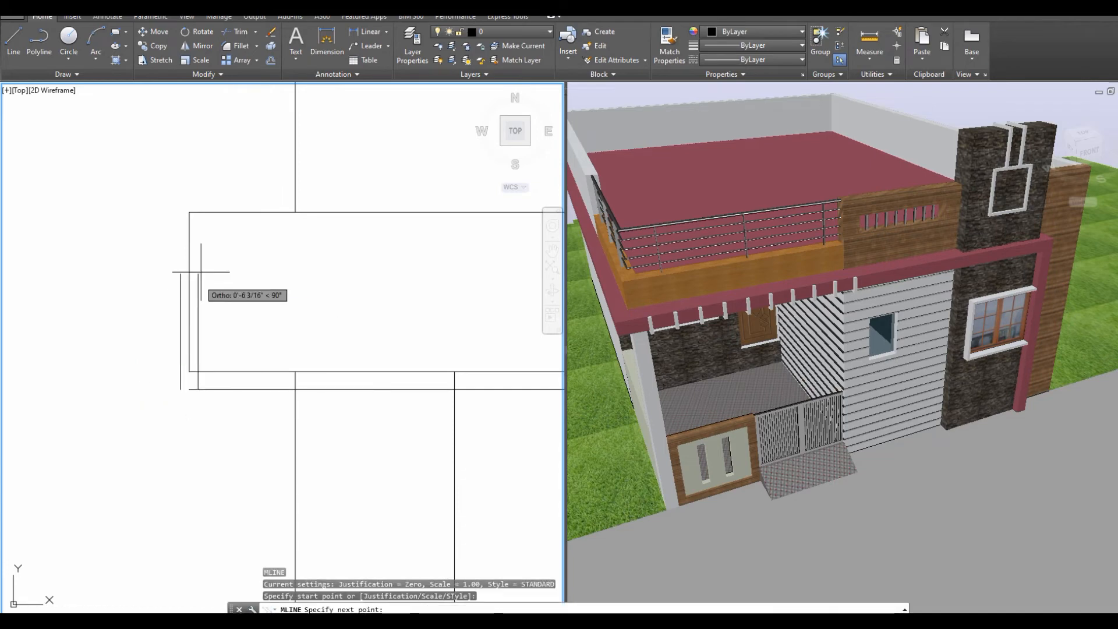
{"action": "left_click", "coordinate": [189, 213]}
{"action": "key", "text": "Escape"}
{"action": "left_click", "coordinate": [198, 381]}
{"action": "type", "text": "e"}
{"action": "key", "text": "space"}
{"action": "key", "text": "ctrl+z"}
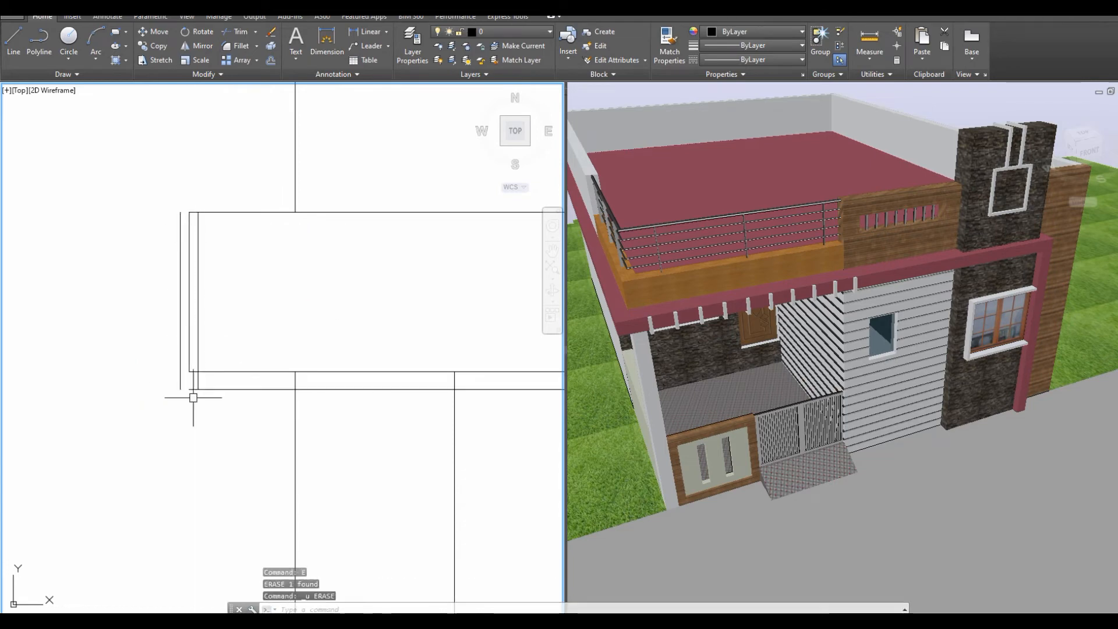
{"action": "scroll", "coordinate": [180, 385], "scroll_direction": "up", "scroll_amount": 2}
{"action": "type", "text": "f"}
{"action": "left_click", "coordinate": [180, 384]}
{"action": "key", "text": "Escape"}
Extend the offset line to the outer left line of the vertical multiline.
{"action": "type", "text": "ex"}
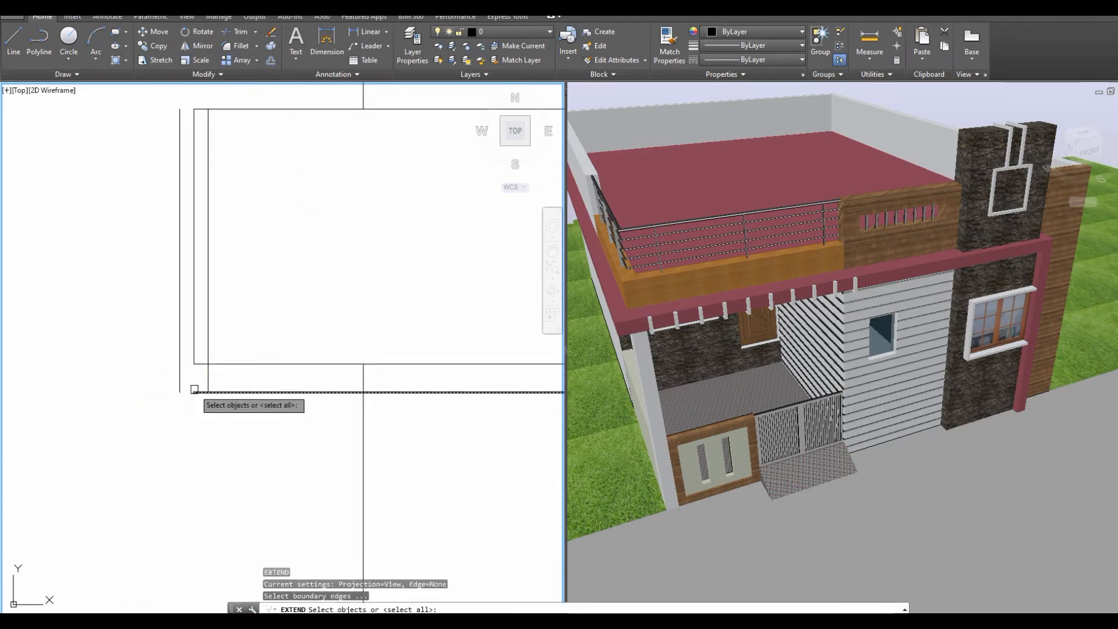
{"action": "key", "text": "space"}
{"action": "left_click", "coordinate": [197, 391]}
{"action": "key", "text": "Escape"}
Trim the rest of the offset line beyond the vertical multiline, keeping only the piece that closes its lower end.
{"action": "type", "text": "tr"}
{"action": "key", "text": "space"}
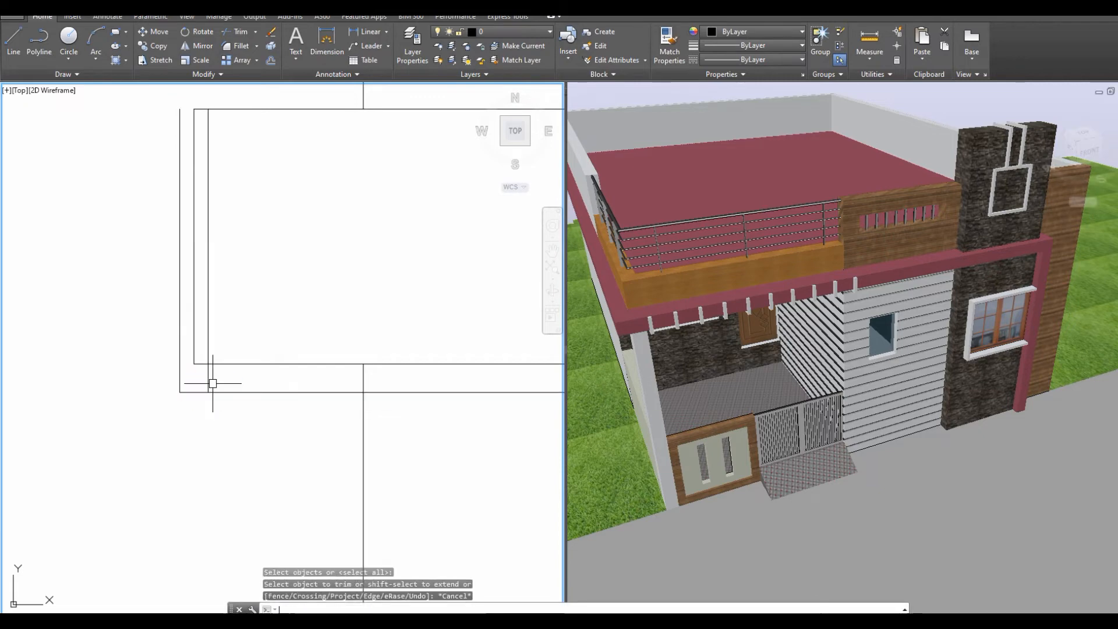
{"action": "left_click", "coordinate": [220, 392]}
{"action": "key", "text": "space"}
{"action": "left_click", "coordinate": [221, 393]}
{"action": "scroll", "coordinate": [217, 393], "scroll_direction": "down", "scroll_amount": 4}
{"action": "key", "text": "Escape"}
Repeat the small closed fin from the slab band's left end at equal spacing along the band above the porch and gate.
{"action": "middle_click_drag", "start_coordinate": [217, 319], "coordinate": [143, 324]}
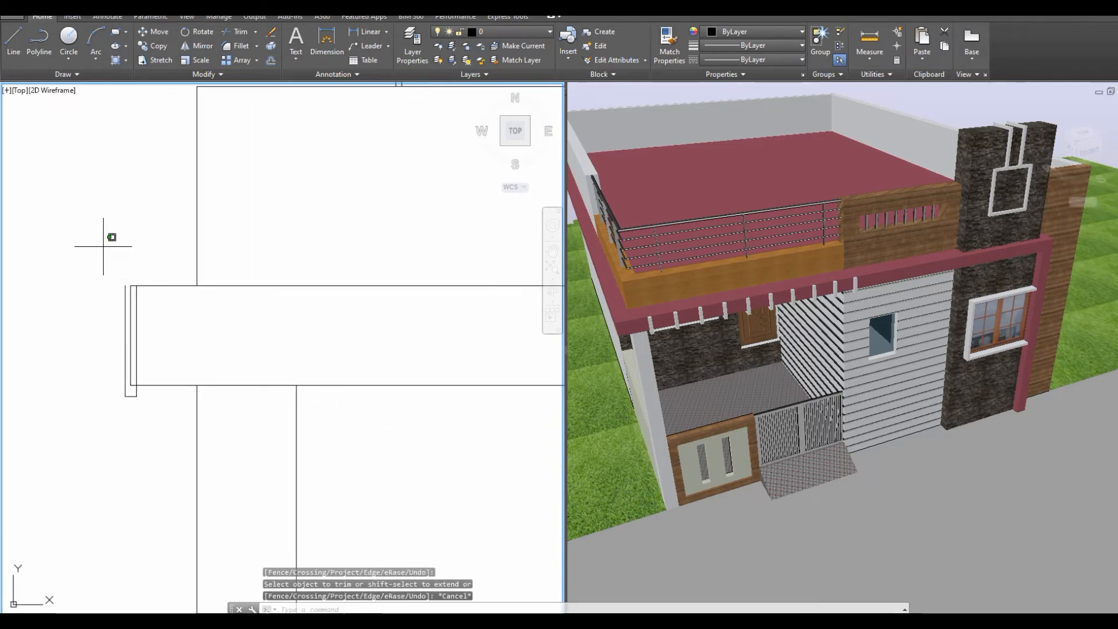
{"action": "left_click", "coordinate": [103, 246]}
{"action": "left_click", "coordinate": [148, 415]}
{"action": "scroll", "coordinate": [72, 334], "scroll_direction": "down", "scroll_amount": 2}
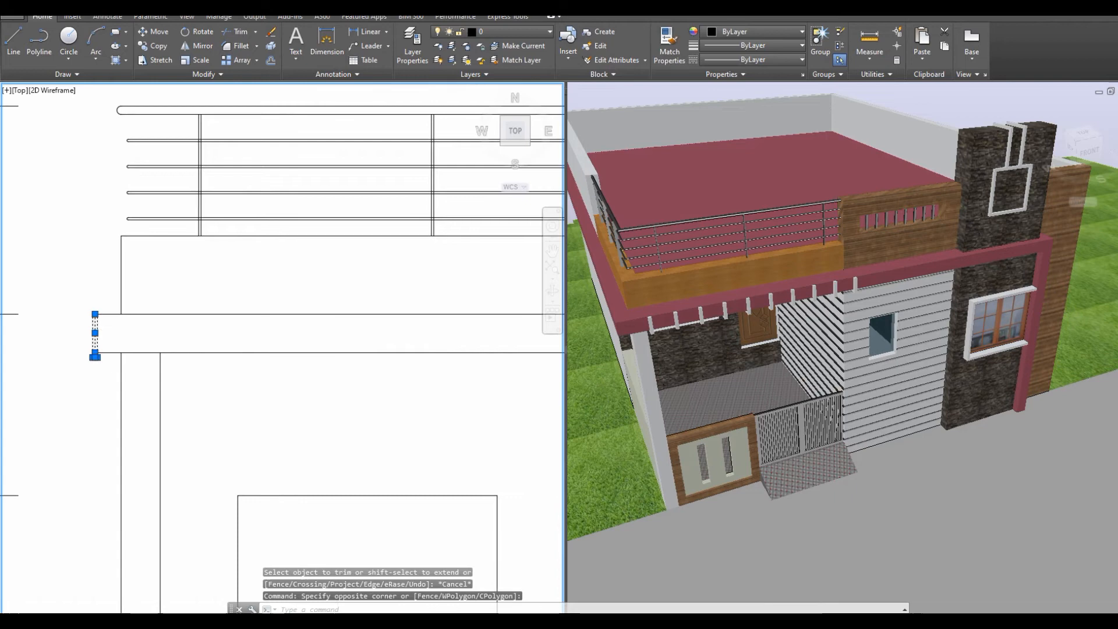
{"action": "scroll", "coordinate": [65, 333], "scroll_direction": "up", "scroll_amount": 2}
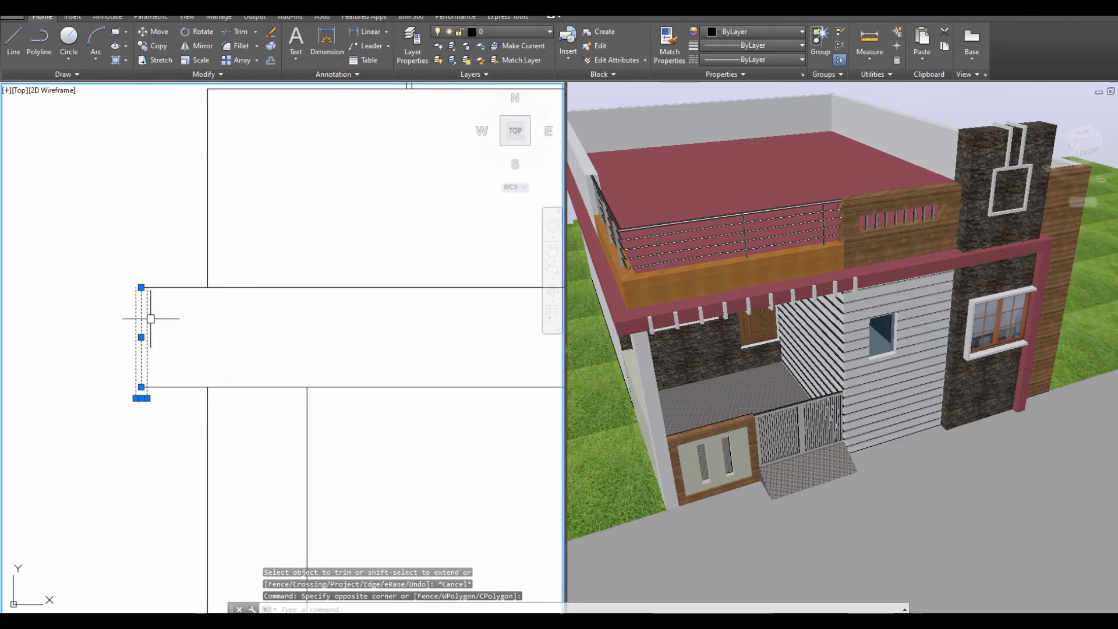
{"action": "scroll", "coordinate": [139, 313], "scroll_direction": "up", "scroll_amount": 2}
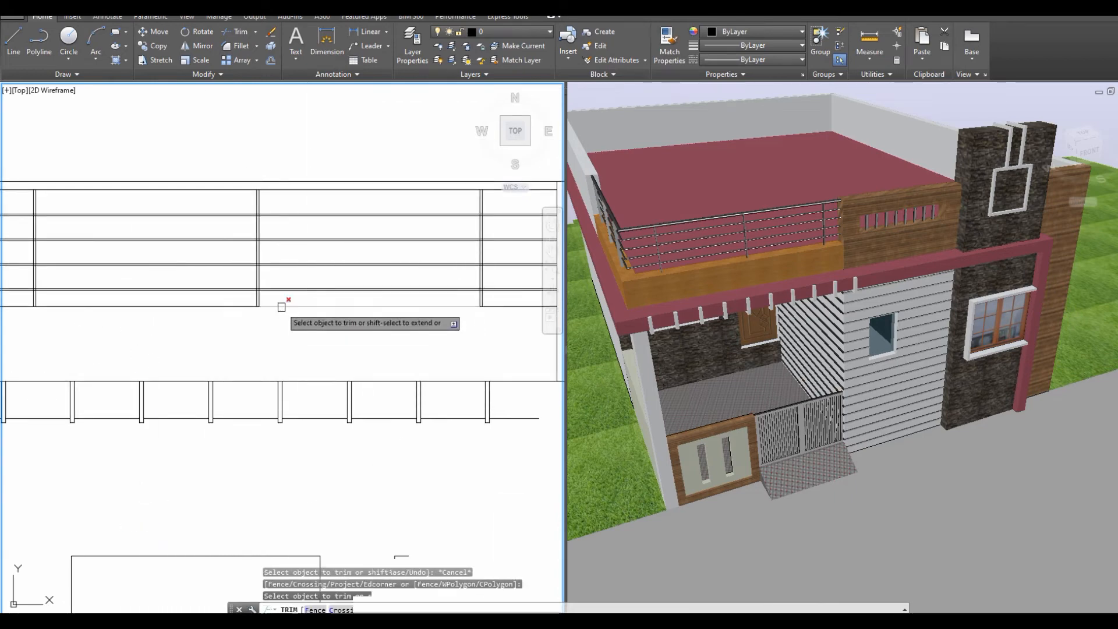
{"action": "right_click", "coordinate": [287, 309]}
{"action": "left_click", "coordinate": [315, 430]}
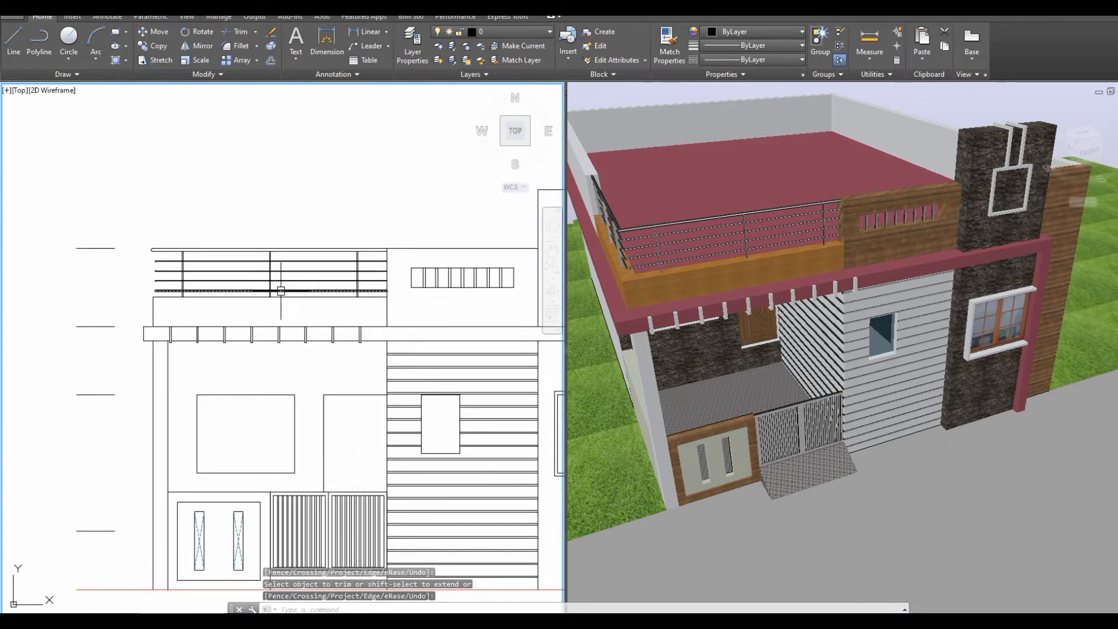
Turn the 3D model viewport from the perspective angle to the straight Front view.
{"action": "left_click_drag", "start_coordinate": [274, 292], "coordinate": [200, 330]}
{"action": "key", "text": "Escape"}
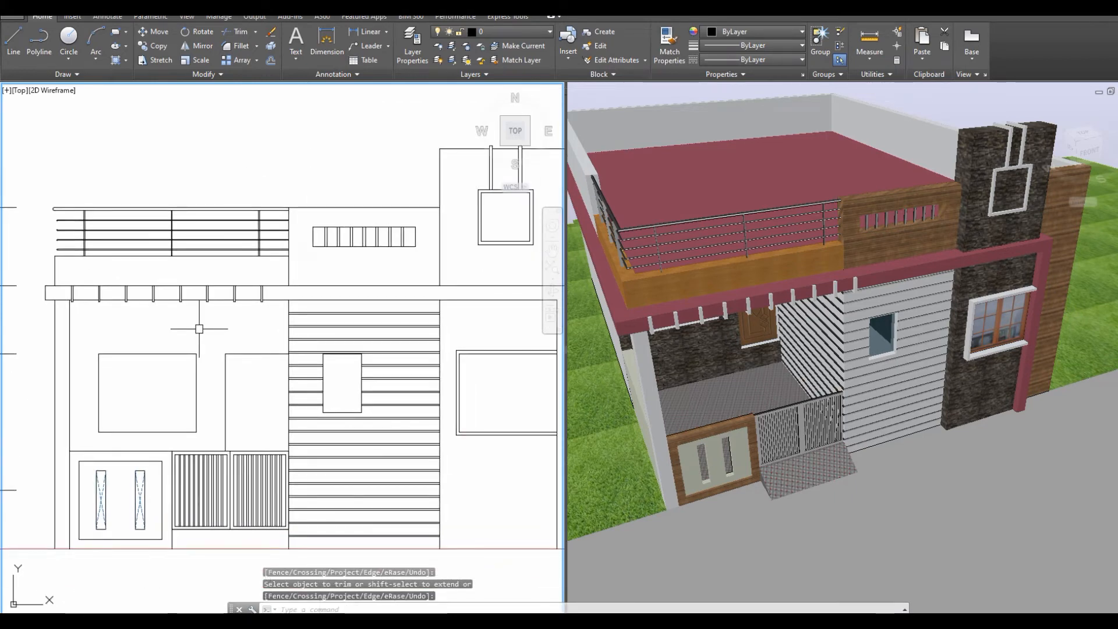
{"action": "scroll", "coordinate": [204, 325], "scroll_direction": "down", "scroll_amount": 2}
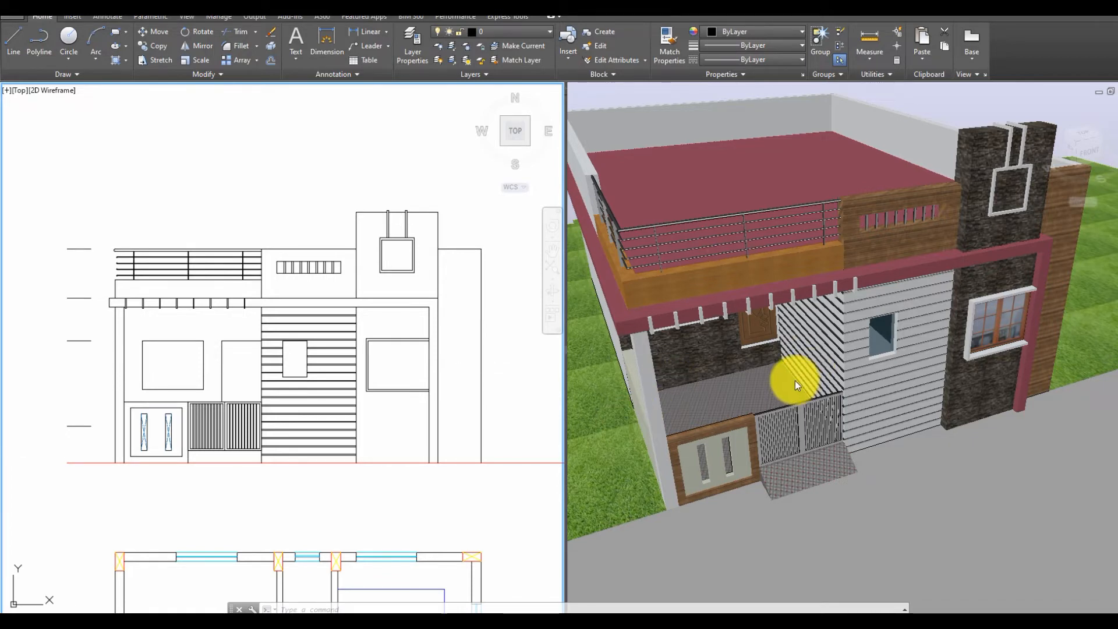
{"action": "left_click", "coordinate": [1092, 154]}
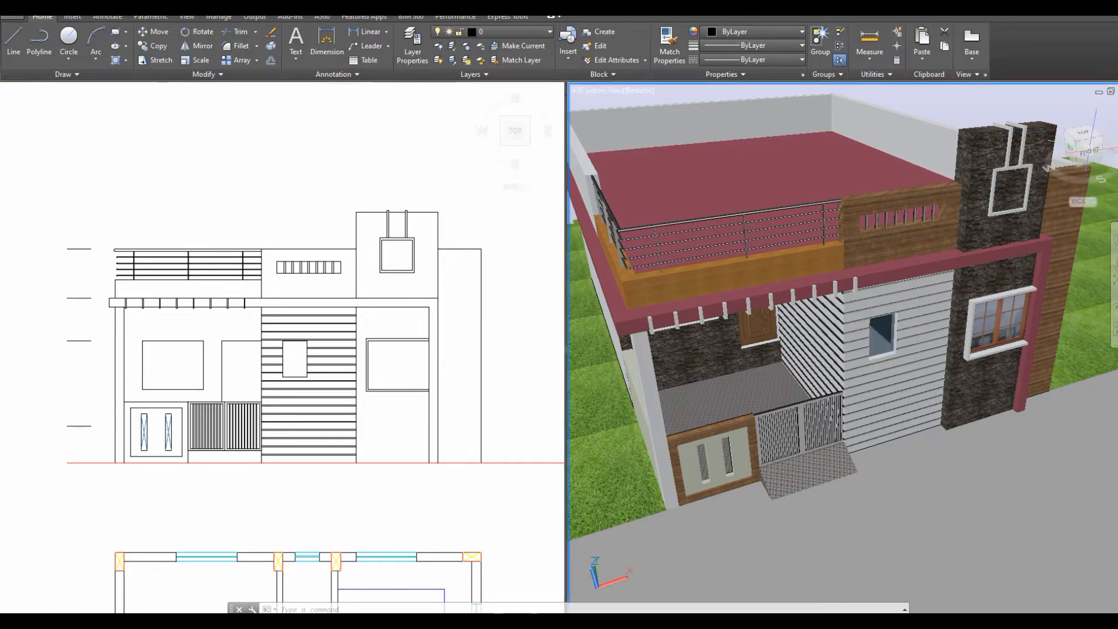
{"action": "left_click", "coordinate": [1085, 148]}
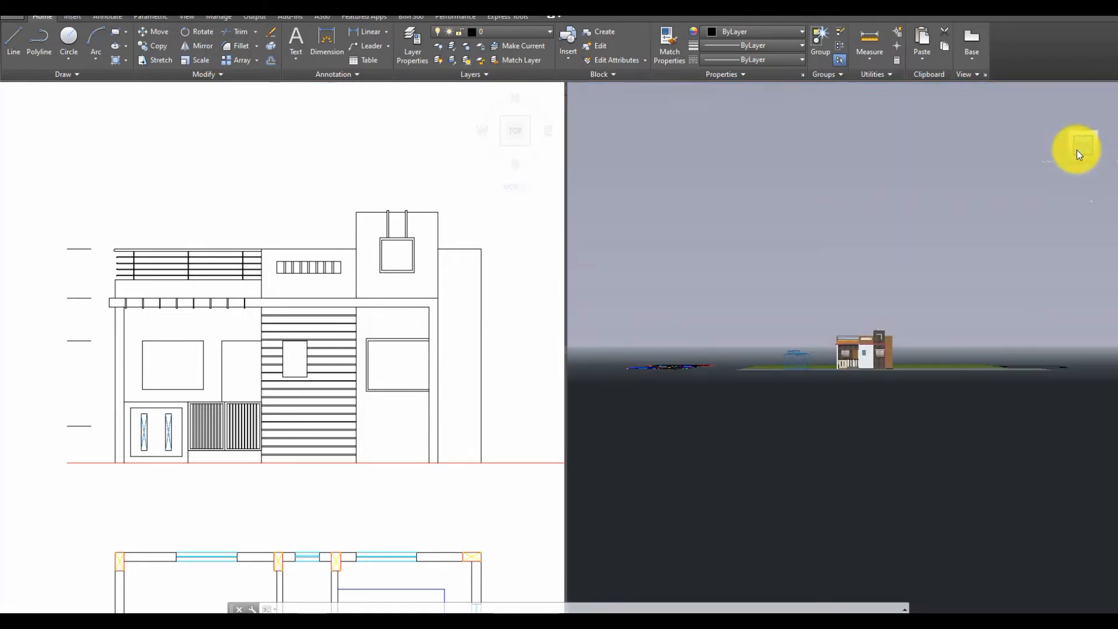
Display the model's front view in the 2D Wireframe visual style.
{"action": "left_click", "coordinate": [615, 90]}
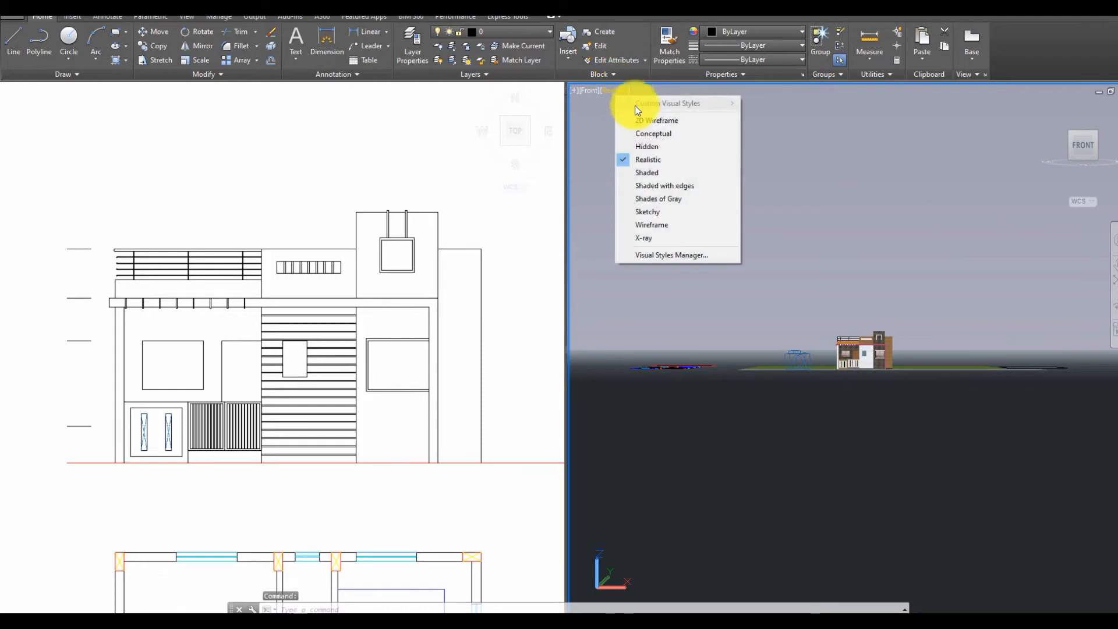
{"action": "left_click", "coordinate": [645, 115]}
{"action": "scroll", "coordinate": [860, 350], "scroll_direction": "up", "scroll_amount": 6}
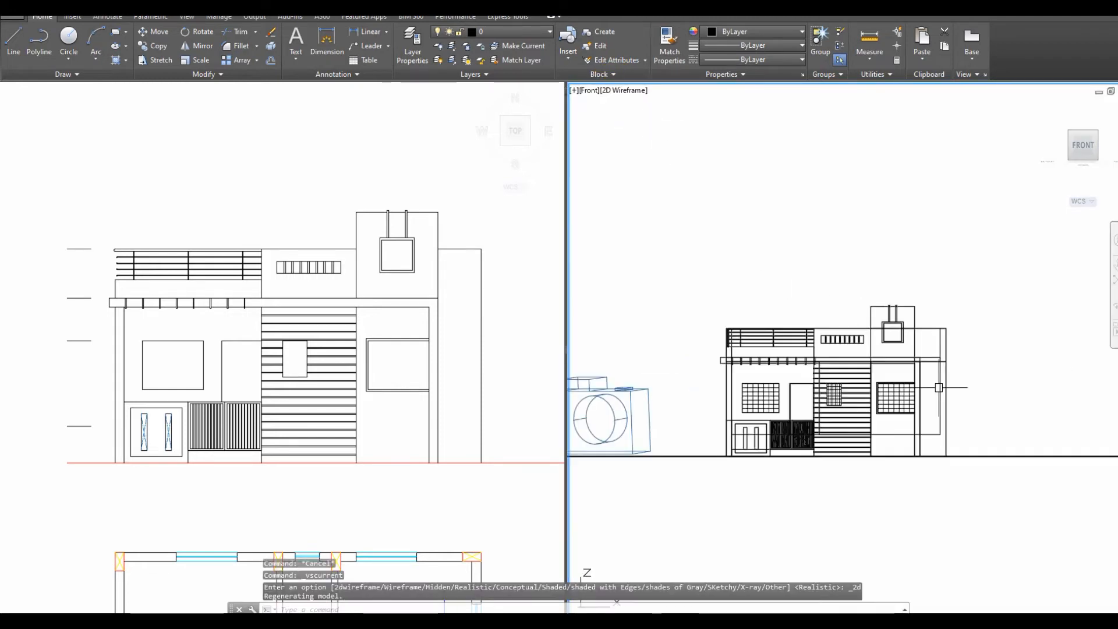
{"action": "middle_click_drag", "start_coordinate": [795, 383], "coordinate": [822, 380]}
{"action": "scroll", "coordinate": [822, 380], "scroll_direction": "down", "scroll_amount": 3}
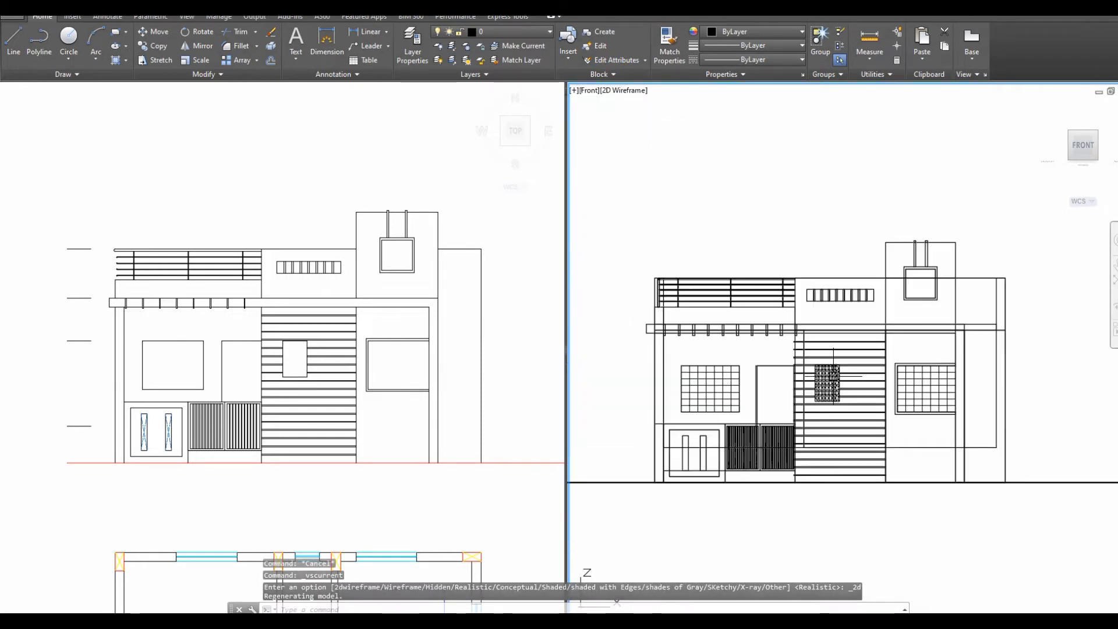
Set the visual style of the model's front view to Conceptual.
{"action": "left_click", "coordinate": [633, 95]}
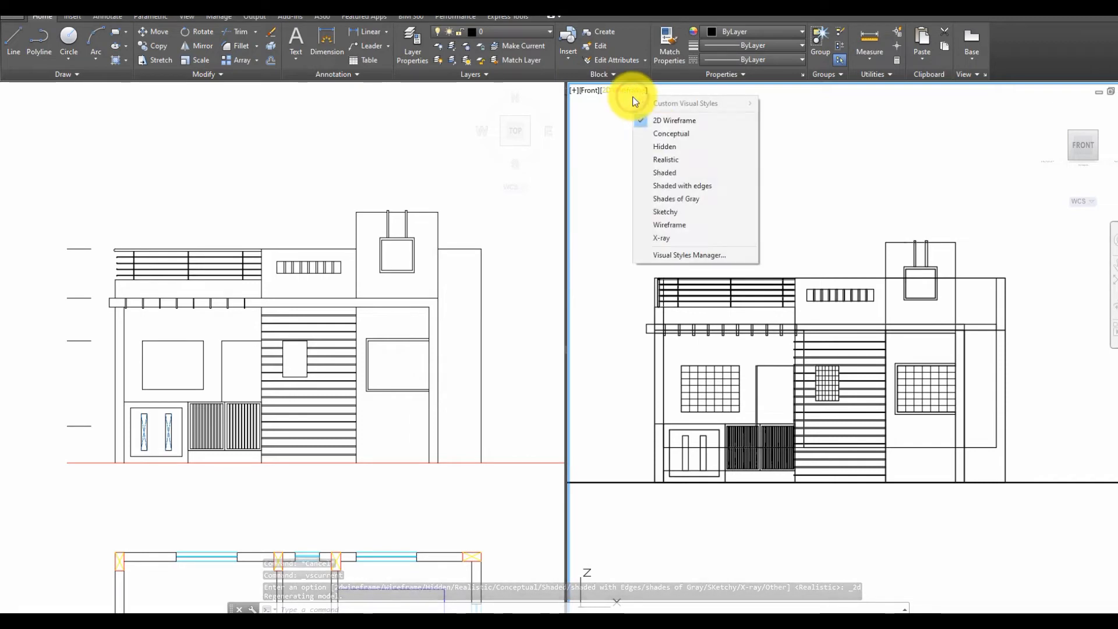
{"action": "left_click", "coordinate": [659, 134]}
{"action": "scroll", "coordinate": [787, 254], "scroll_direction": "up", "scroll_amount": 3}
{"action": "scroll", "coordinate": [786, 254], "scroll_direction": "down", "scroll_amount": 4}
{"action": "middle_click_drag", "start_coordinate": [784, 253], "coordinate": [781, 236]}
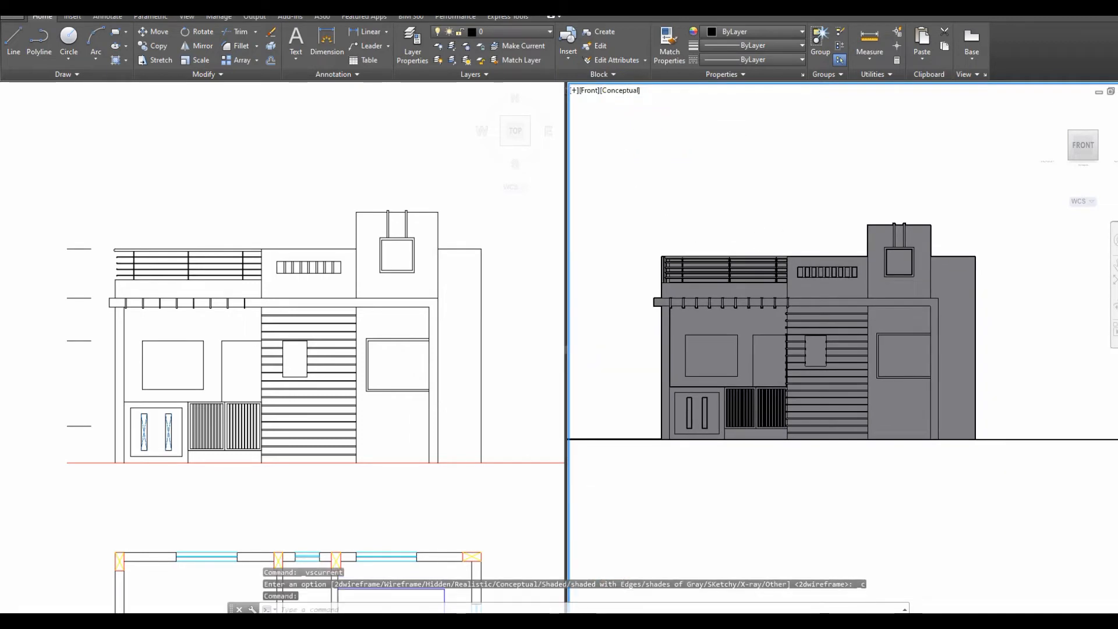
Examine the 2D elevation against the model's front view and the floor plan below it.
{"action": "scroll", "coordinate": [759, 222], "scroll_direction": "up", "scroll_amount": 3}
{"action": "left_click", "coordinate": [438, 192]}
{"action": "middle_click_drag", "start_coordinate": [382, 240], "coordinate": [365, 266]}
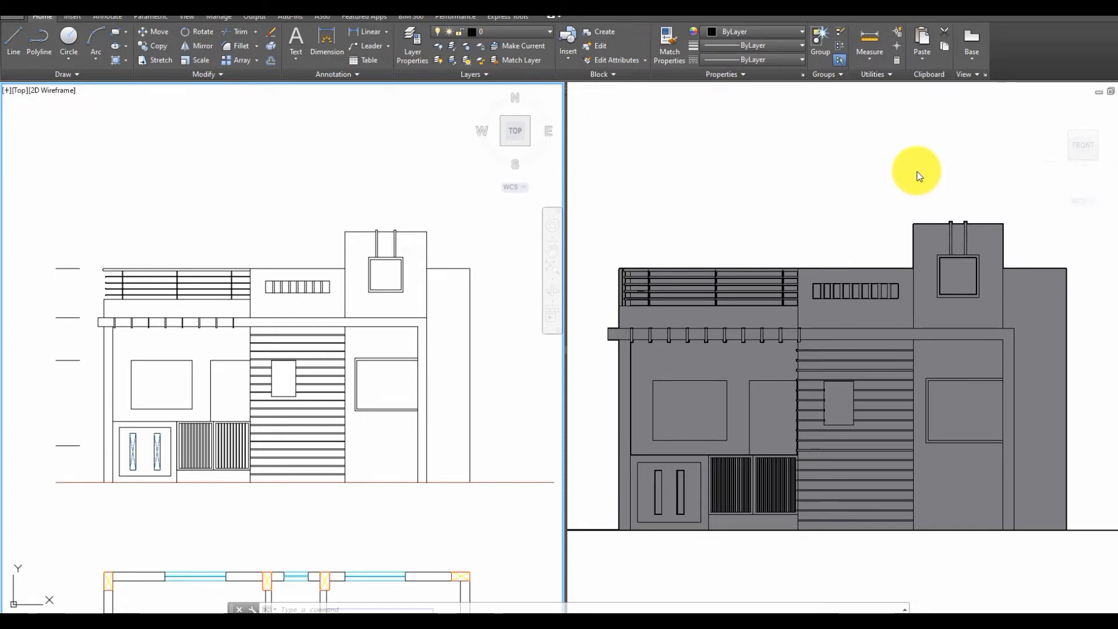
{"action": "scroll", "coordinate": [341, 118], "scroll_direction": "down", "scroll_amount": 4}
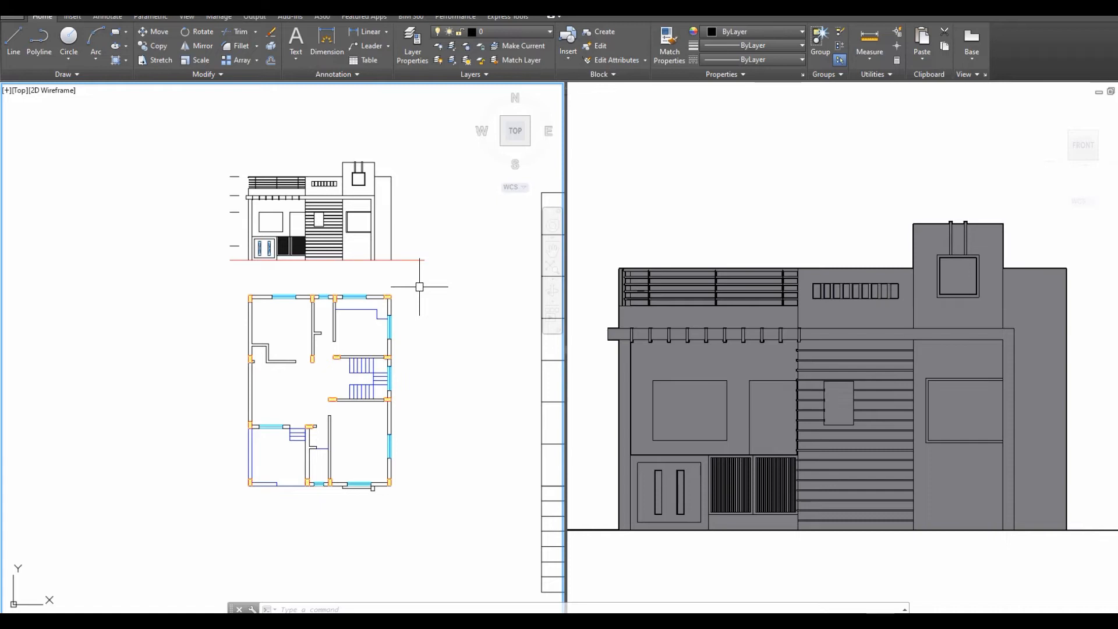
{"action": "scroll", "coordinate": [349, 398], "scroll_direction": "up", "scroll_amount": 1}
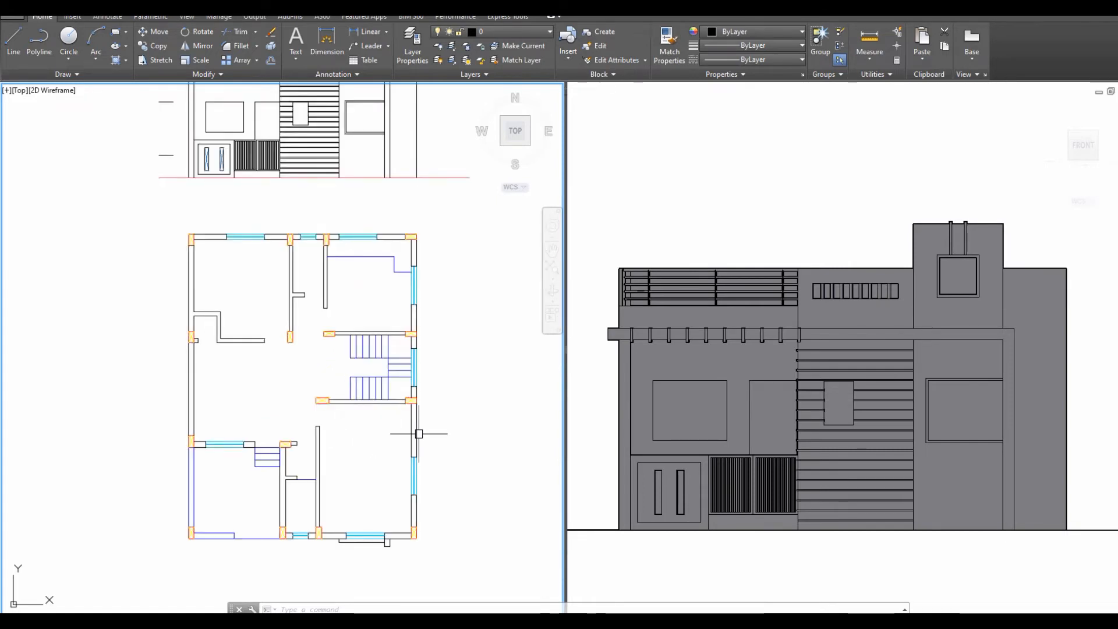
{"action": "middle_click_drag", "start_coordinate": [434, 424], "coordinate": [447, 406]}
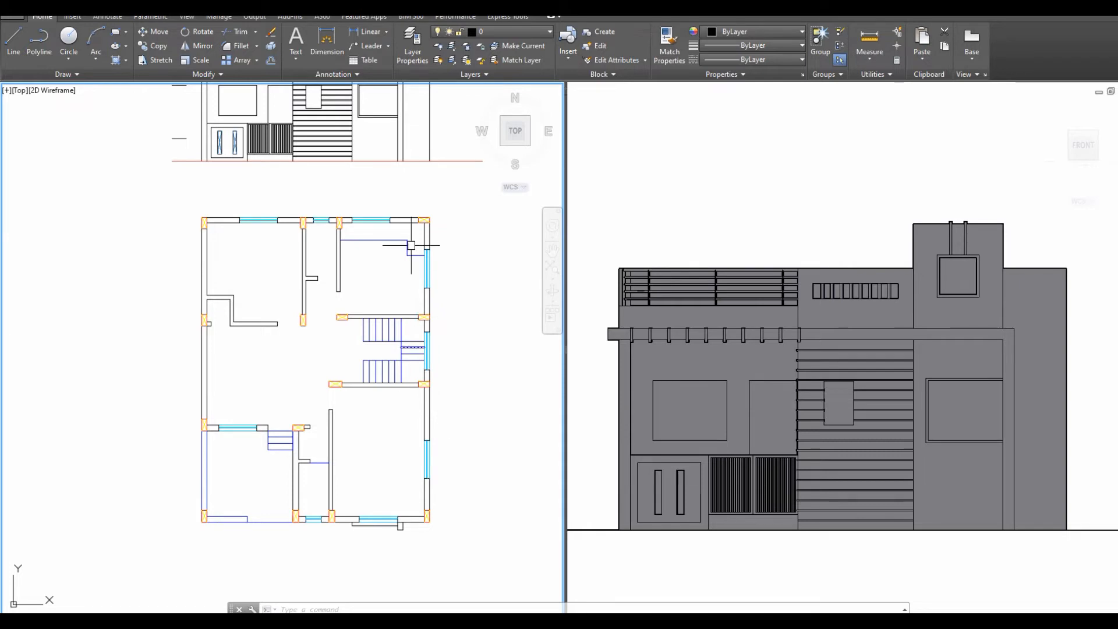
{"action": "middle_click_drag", "start_coordinate": [405, 192], "coordinate": [420, 317]}
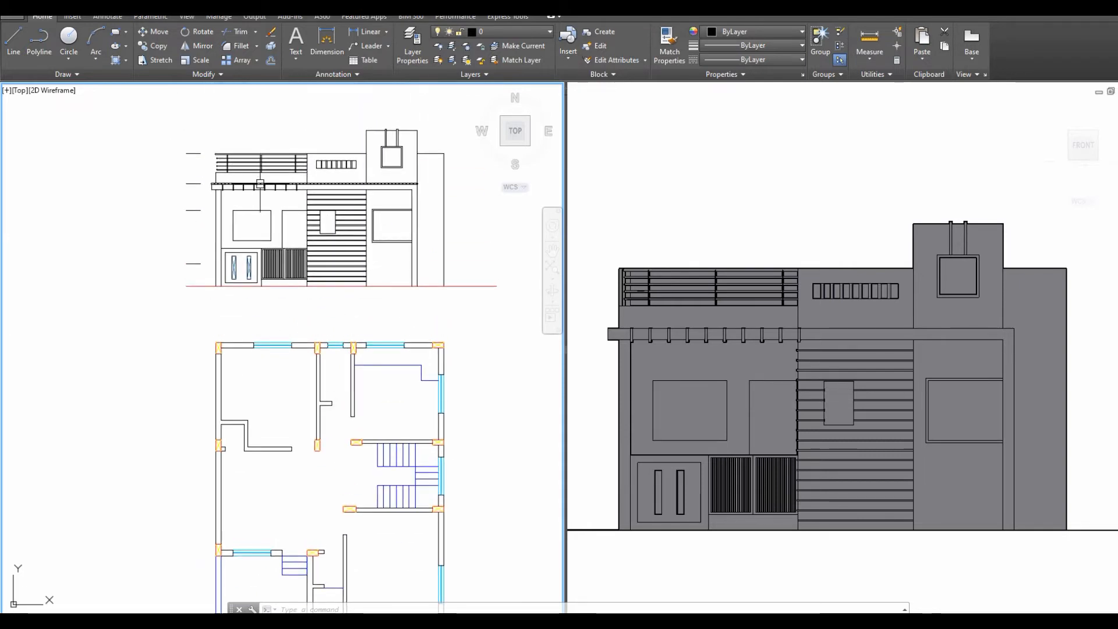
{"action": "middle_click_drag", "start_coordinate": [291, 376], "coordinate": [300, 270]}
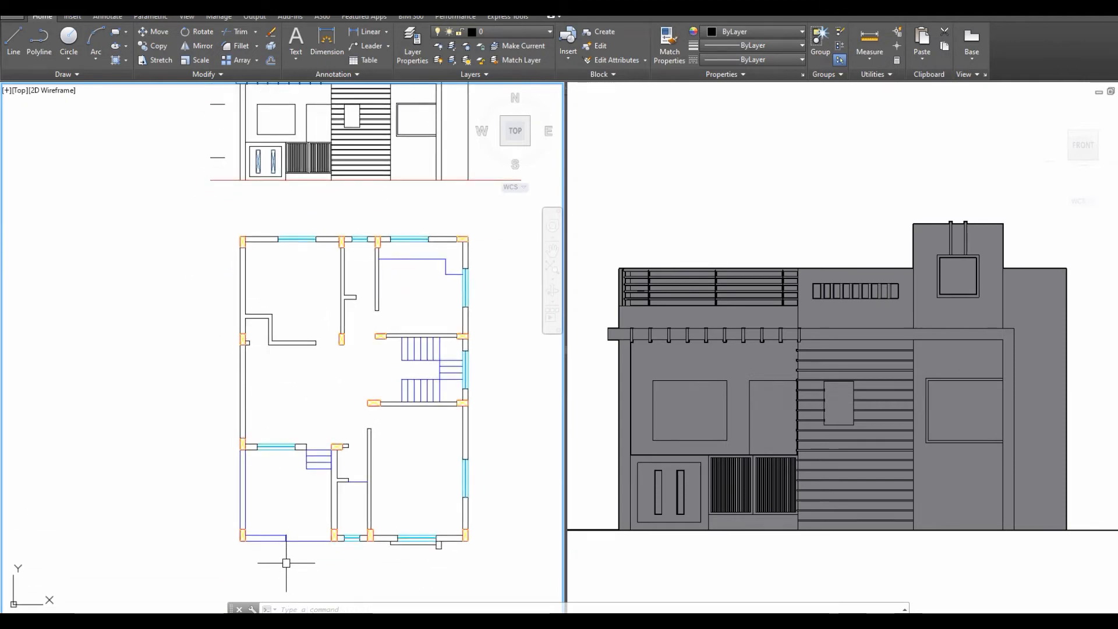
{"action": "middle_click_drag", "start_coordinate": [284, 122], "coordinate": [274, 233]}
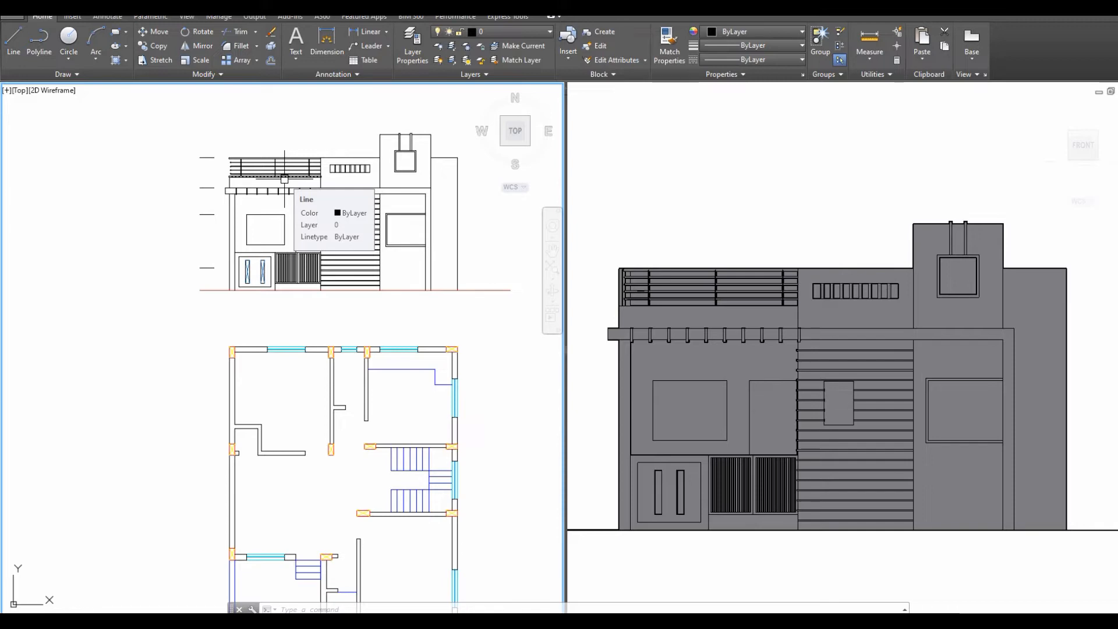
{"action": "middle_click_drag", "start_coordinate": [299, 454], "coordinate": [325, 312]}
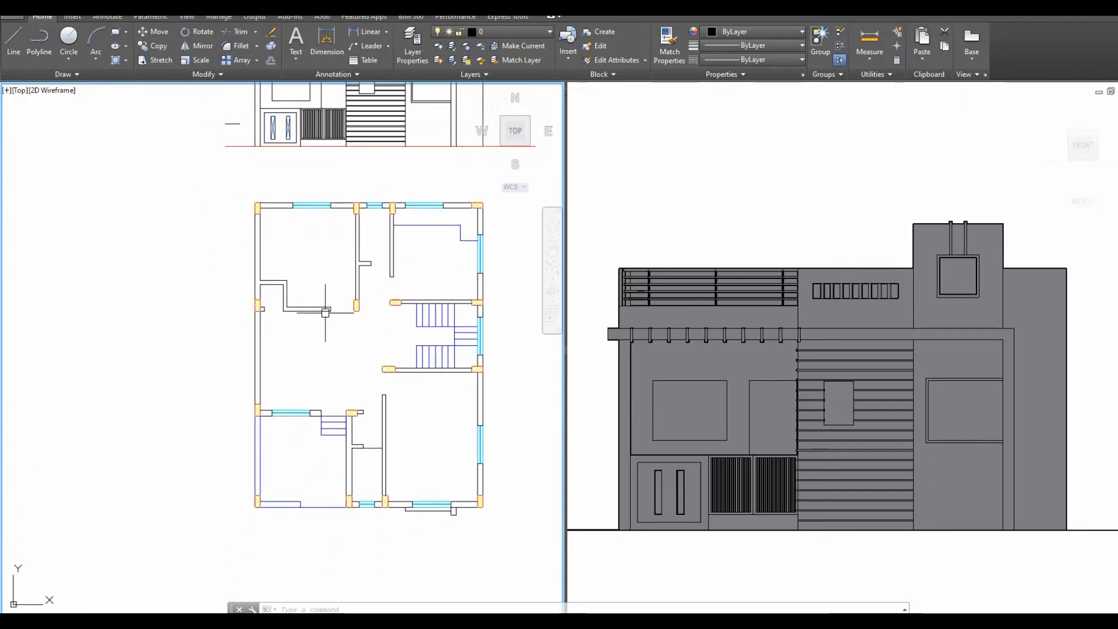
Copy the whole floor plan horizontally into the empty area to the left of the original.
{"action": "scroll", "coordinate": [325, 313], "scroll_direction": "down", "scroll_amount": 2}
{"action": "left_click", "coordinate": [265, 258]}
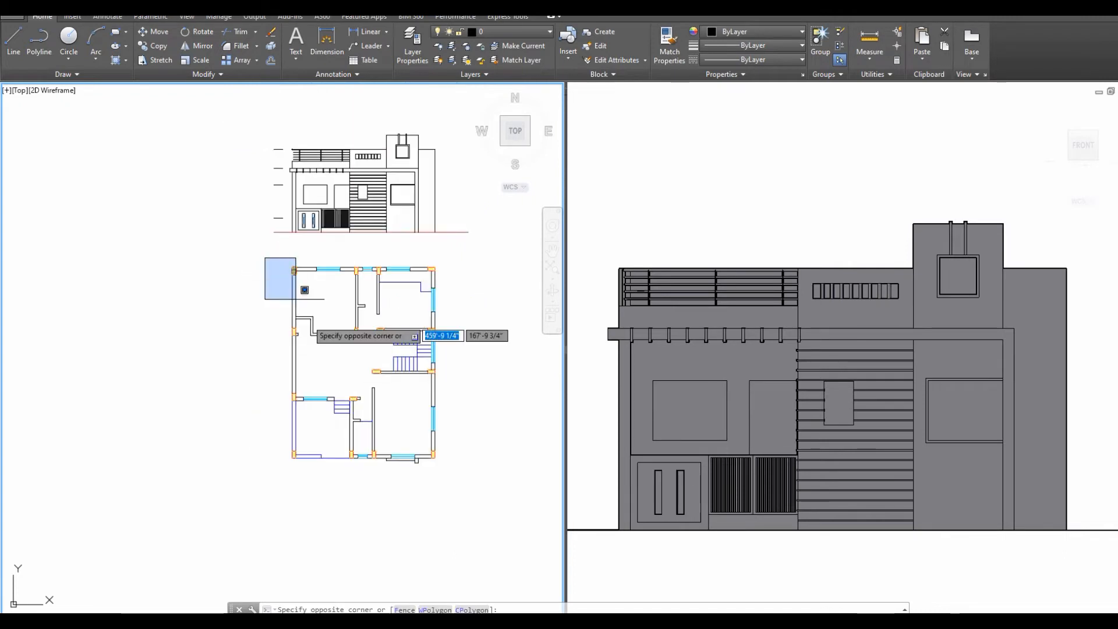
{"action": "left_click", "coordinate": [499, 527]}
{"action": "middle_click_drag", "start_coordinate": [389, 514], "coordinate": [459, 517]}
{"action": "type", "text": "co"}
{"action": "key", "text": "space"}
{"action": "left_click", "coordinate": [458, 489]}
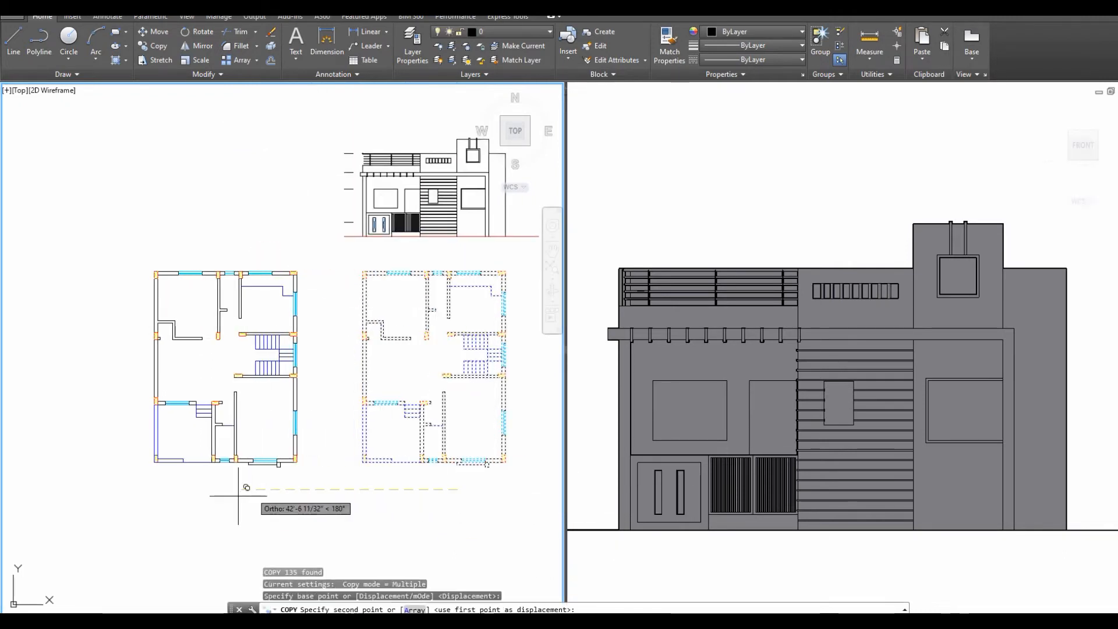
{"action": "left_click", "coordinate": [215, 495]}
{"action": "key", "text": "Escape"}
{"action": "middle_click_drag", "start_coordinate": [202, 513], "coordinate": [216, 511]}
Draw a vertical section line through the copied plan's porch and left rooms, ending below the plan with a short horizontal return towards the right.
{"action": "scroll", "coordinate": [388, 473], "scroll_direction": "up", "scroll_amount": 2}
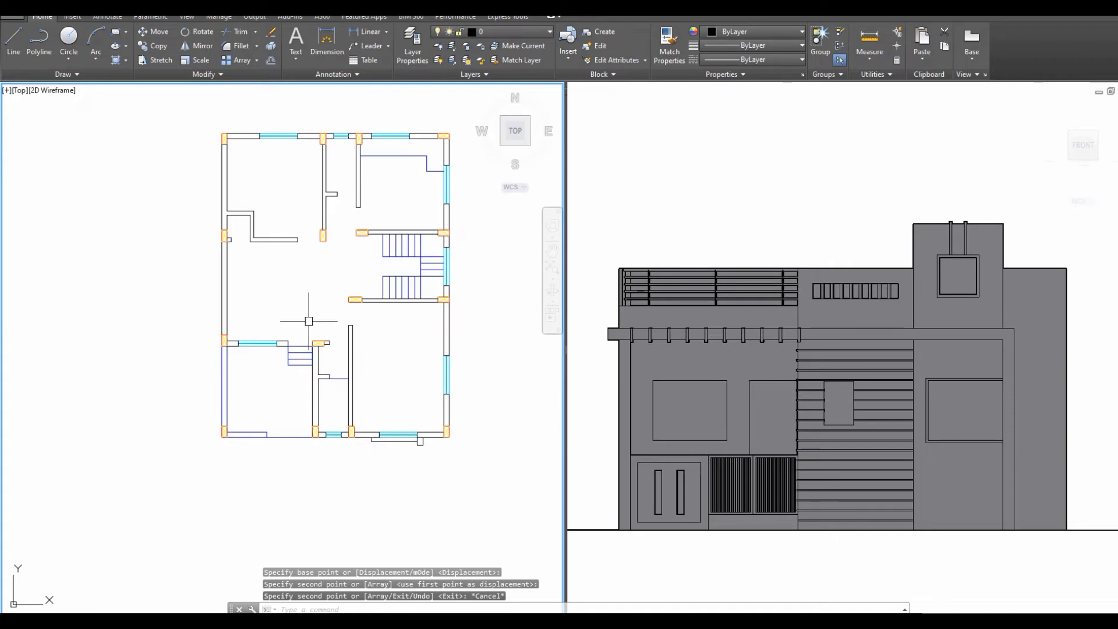
{"action": "key", "text": "l"}
{"action": "key", "text": "Return"}
{"action": "left_click", "coordinate": [266, 152]}
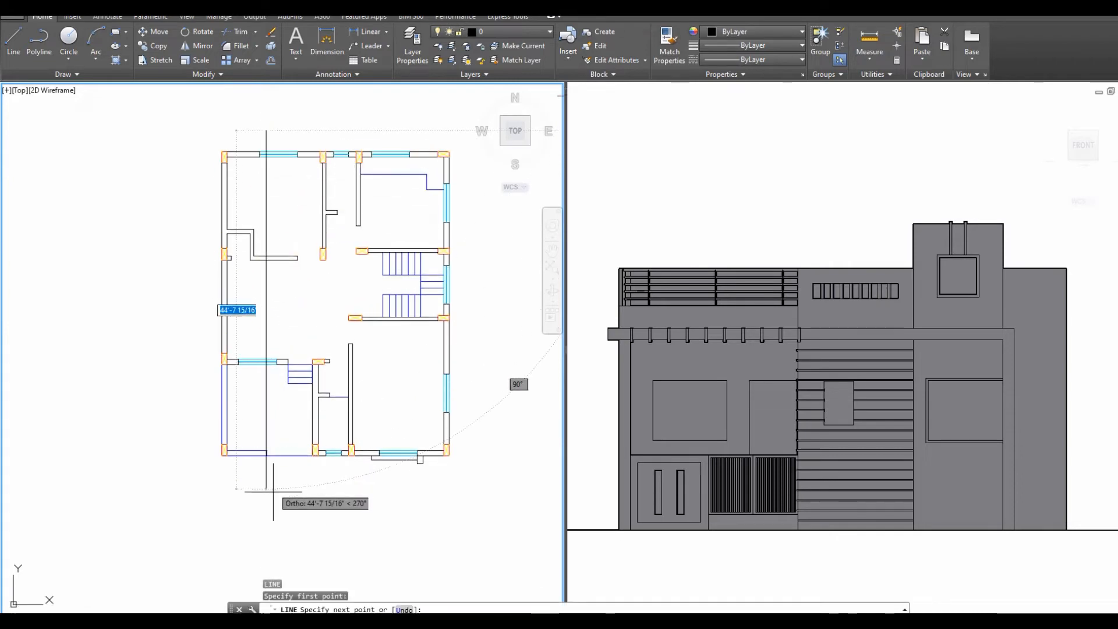
{"action": "left_click", "coordinate": [267, 505]}
{"action": "left_click", "coordinate": [338, 505]}
{"action": "key", "text": "Escape"}
Add a short horizontal return towards the right at the section line's upper end.
{"action": "key", "text": "Return"}
{"action": "left_click", "coordinate": [266, 130]}
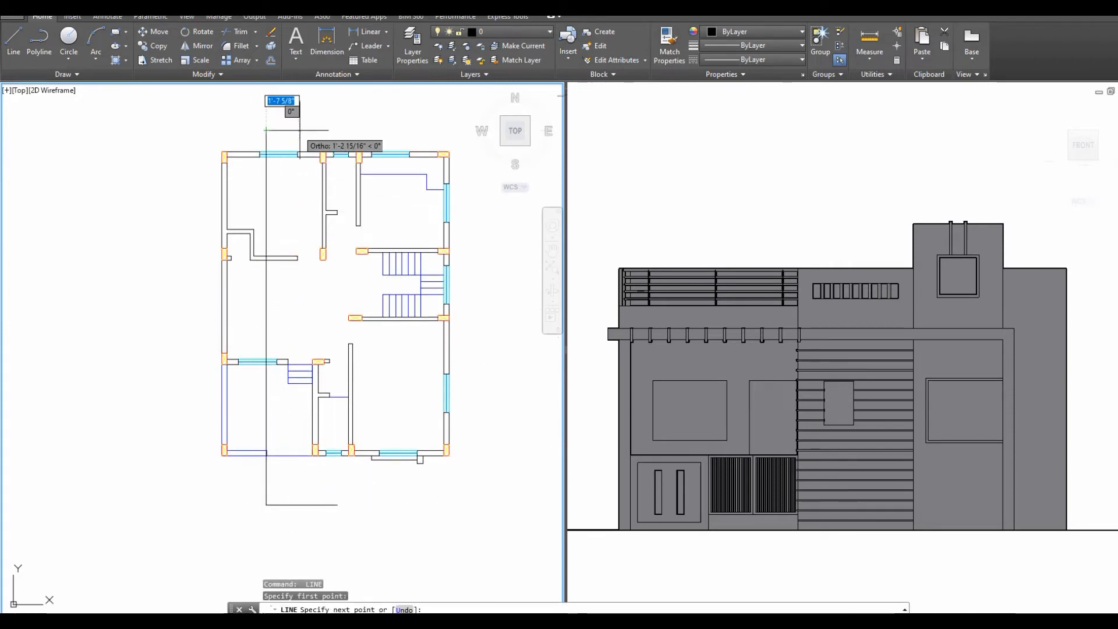
{"action": "left_click", "coordinate": [302, 130]}
{"action": "key", "text": "Escape"}
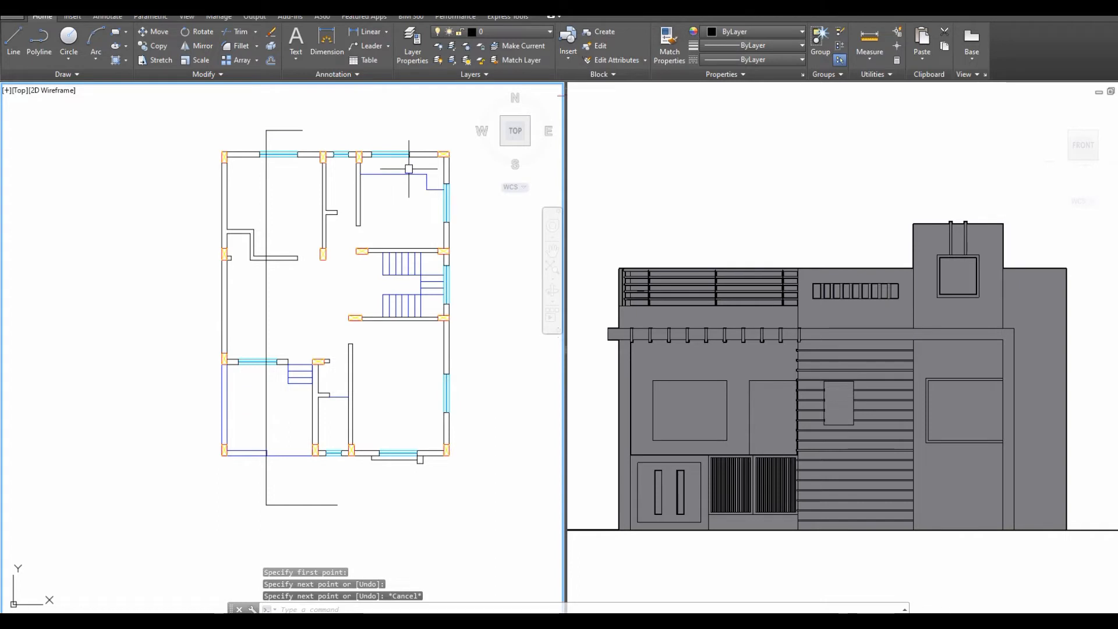
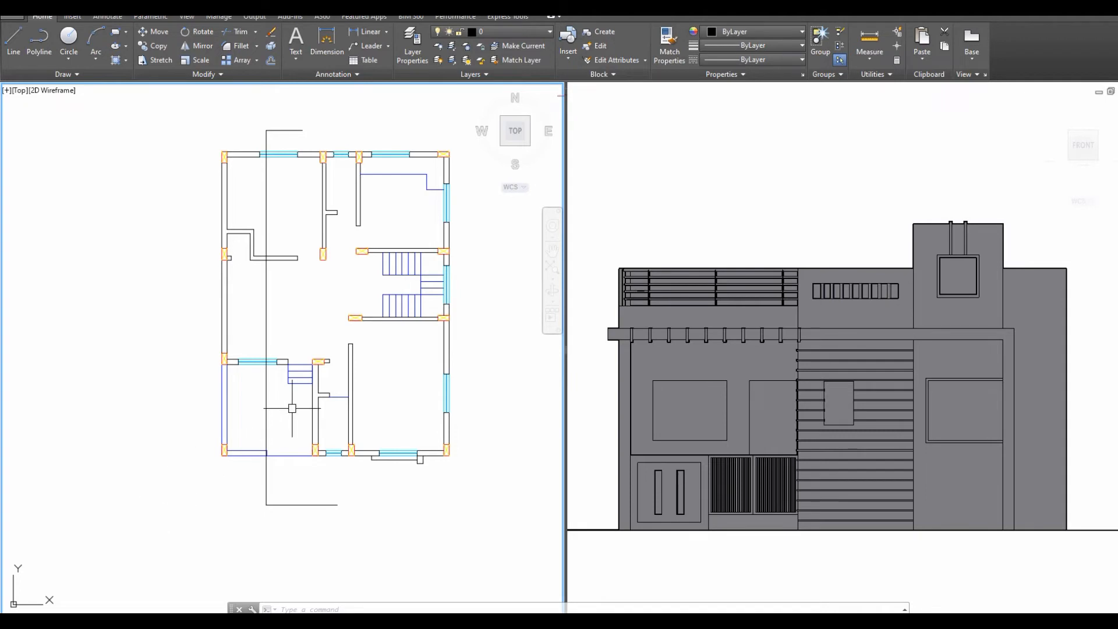
Rotate the copied floor plan together with its section line 90° counterclockwise.
{"action": "scroll", "coordinate": [322, 360], "scroll_direction": "down", "scroll_amount": 3}
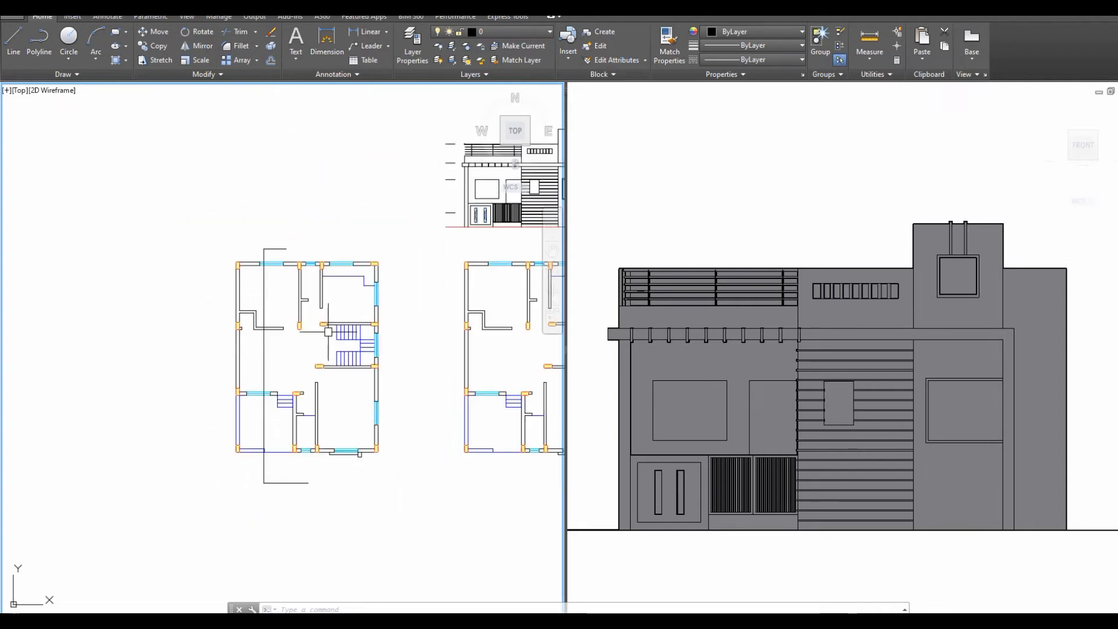
{"action": "left_click", "coordinate": [210, 225]}
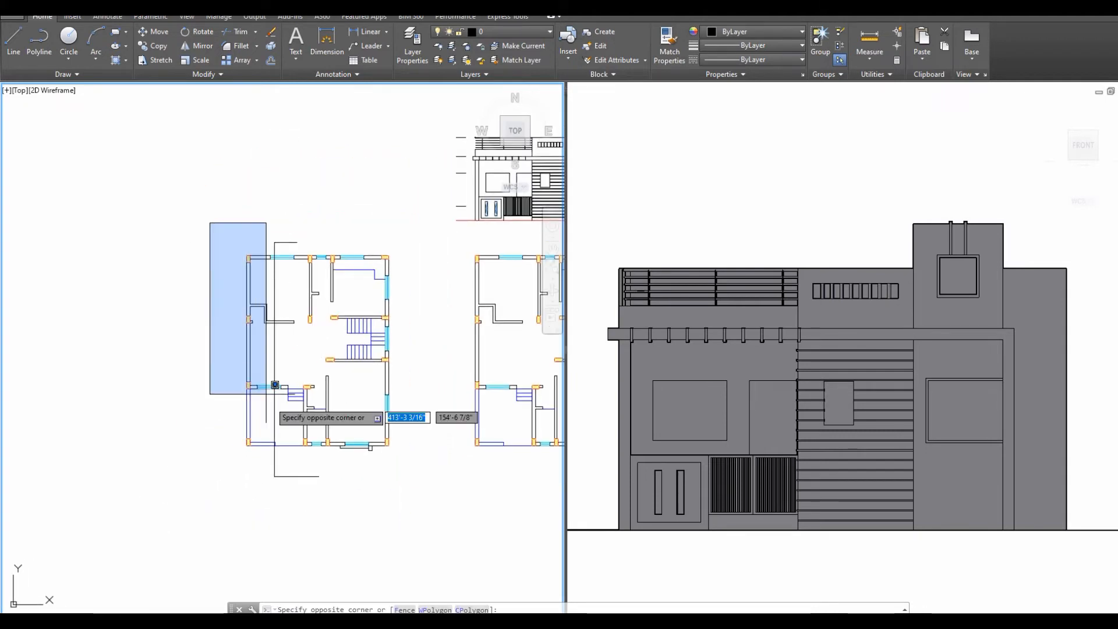
{"action": "left_click", "coordinate": [429, 544]}
{"action": "left_click", "coordinate": [369, 444]}
{"action": "type", "text": "ro"}
{"action": "key", "text": "Return"}
{"action": "left_click", "coordinate": [291, 361]}
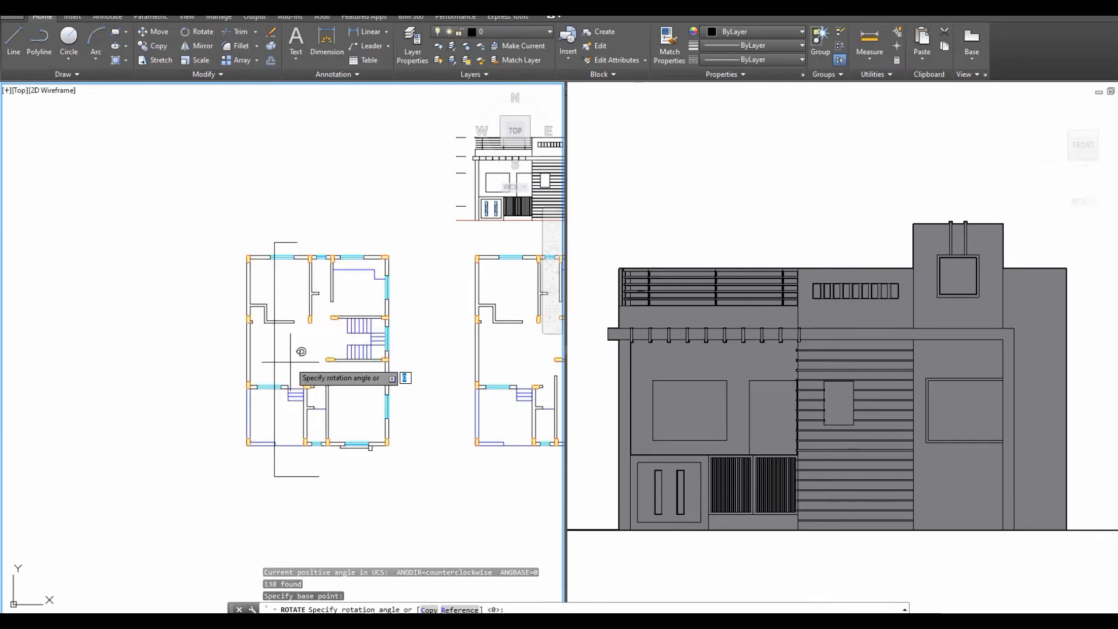
{"action": "left_click", "coordinate": [268, 188]}
Move the rotated plan and its section line straight down to leave more space above.
{"action": "left_click", "coordinate": [136, 224]}
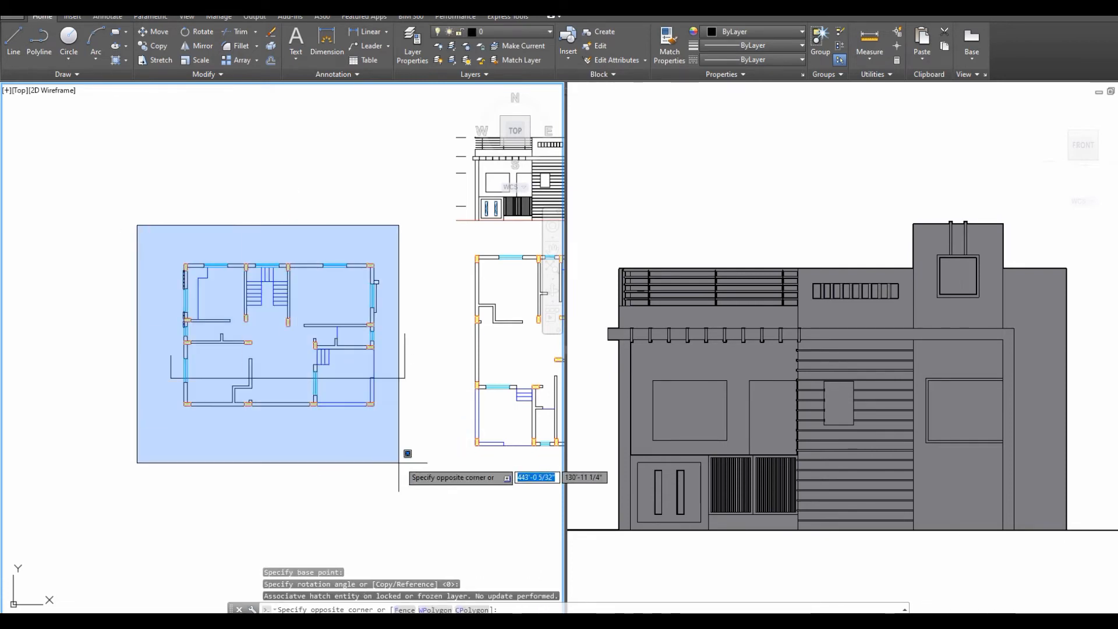
{"action": "left_click", "coordinate": [486, 483]}
{"action": "type", "text": "m"}
{"action": "key", "text": "Return"}
{"action": "left_click", "coordinate": [408, 466]}
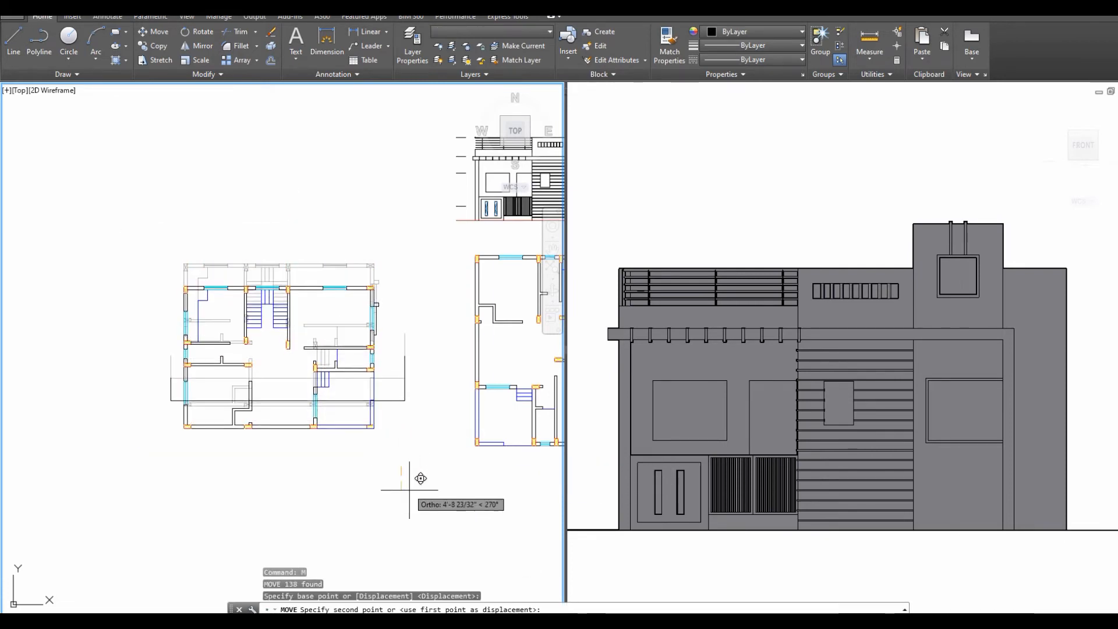
{"action": "left_click", "coordinate": [409, 502]}
Change the model space viewport configuration to Single, keeping the top view with the plans and elevation.
{"action": "middle_click_drag", "start_coordinate": [400, 489], "coordinate": [324, 480]}
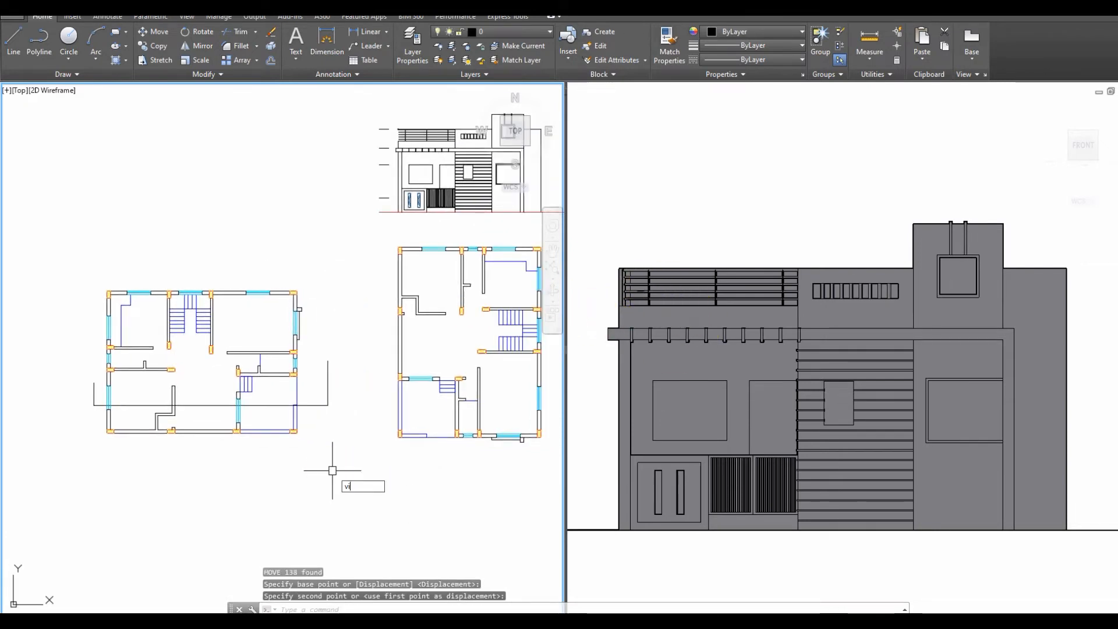
{"action": "key", "text": "Return"}
{"action": "left_click", "coordinate": [430, 265]}
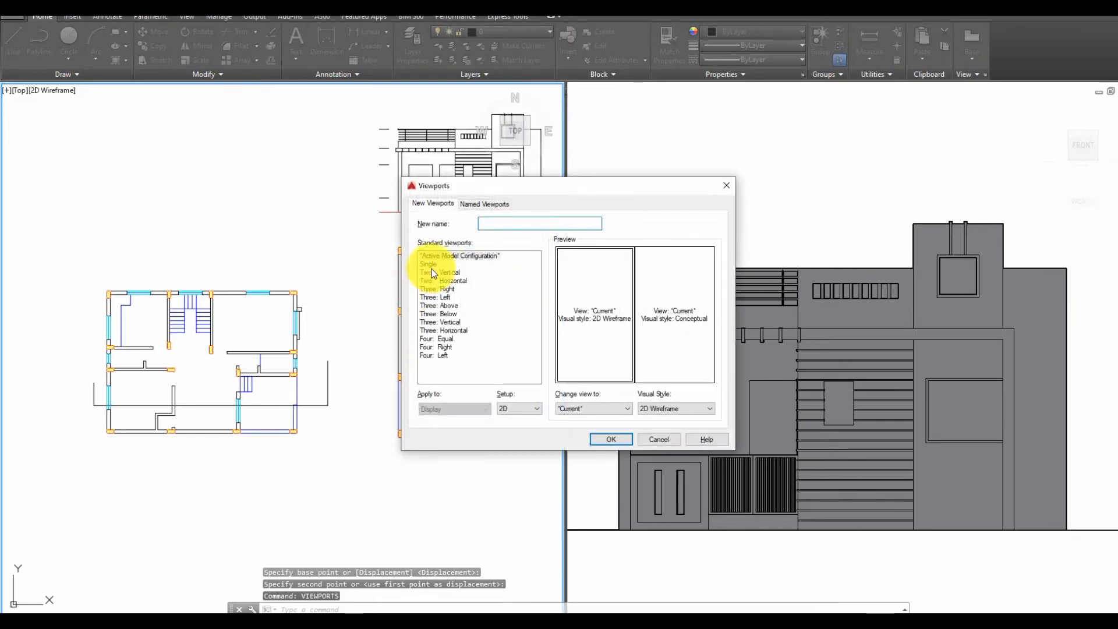
{"action": "left_click", "coordinate": [610, 441]}
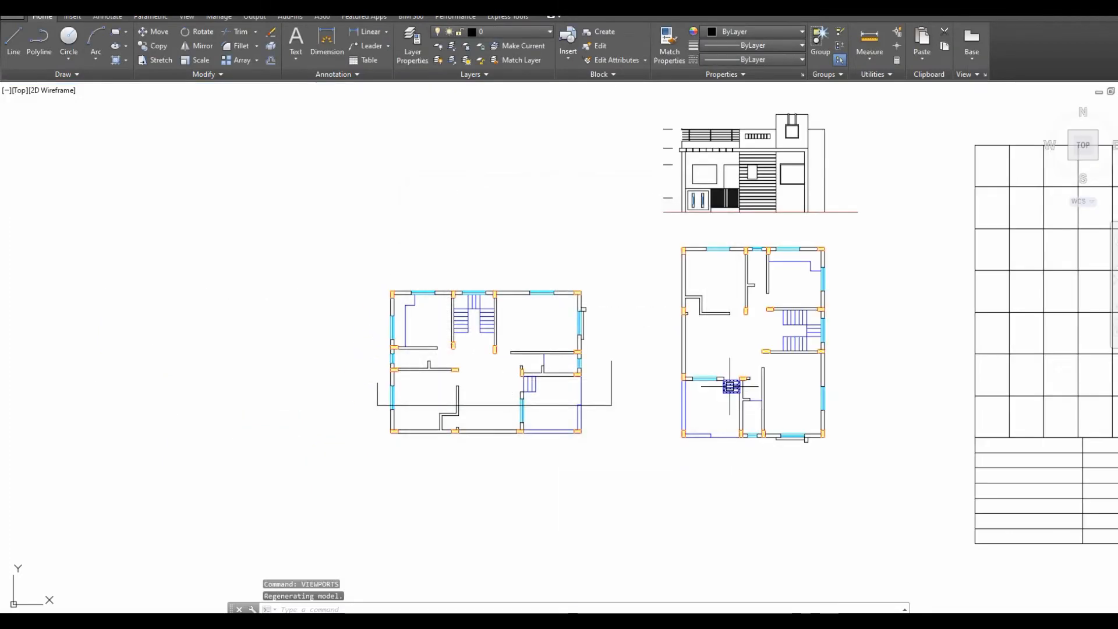
{"action": "scroll", "coordinate": [804, 375], "scroll_direction": "up", "scroll_amount": 3}
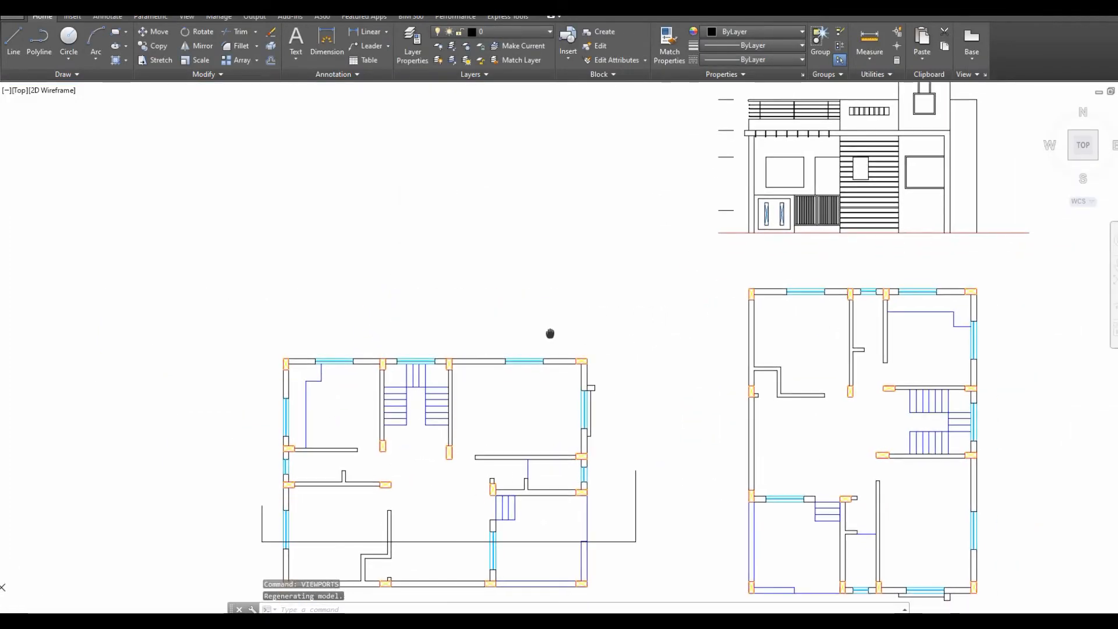
{"action": "middle_click_drag", "start_coordinate": [440, 465], "coordinate": [461, 372]}
{"action": "type", "text": "xl"}
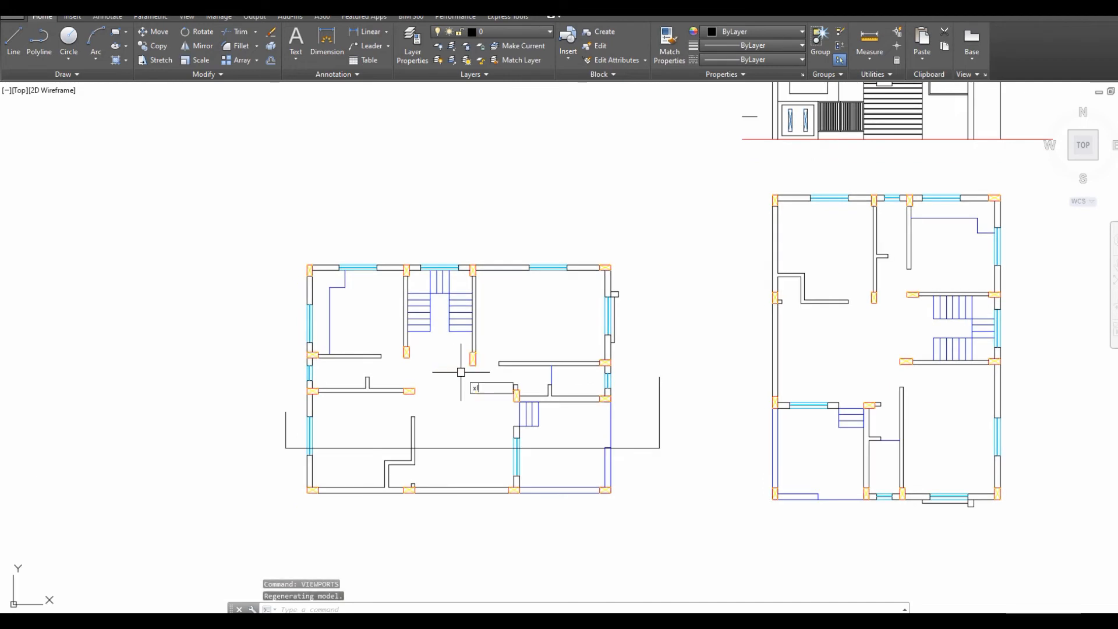
{"action": "key", "text": "Return"}
{"action": "type", "text": "v"}
{"action": "key", "text": "Return"}
{"action": "scroll", "coordinate": [332, 430], "scroll_direction": "up", "scroll_amount": 4}
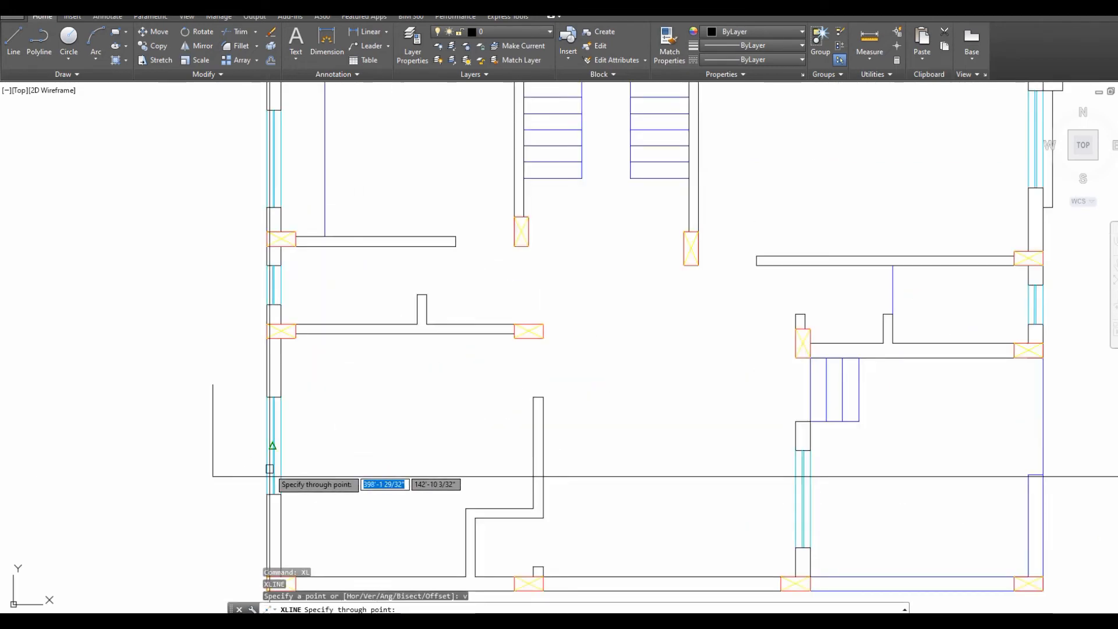
{"action": "left_click", "coordinate": [274, 450]}
{"action": "key", "text": "Escape"}
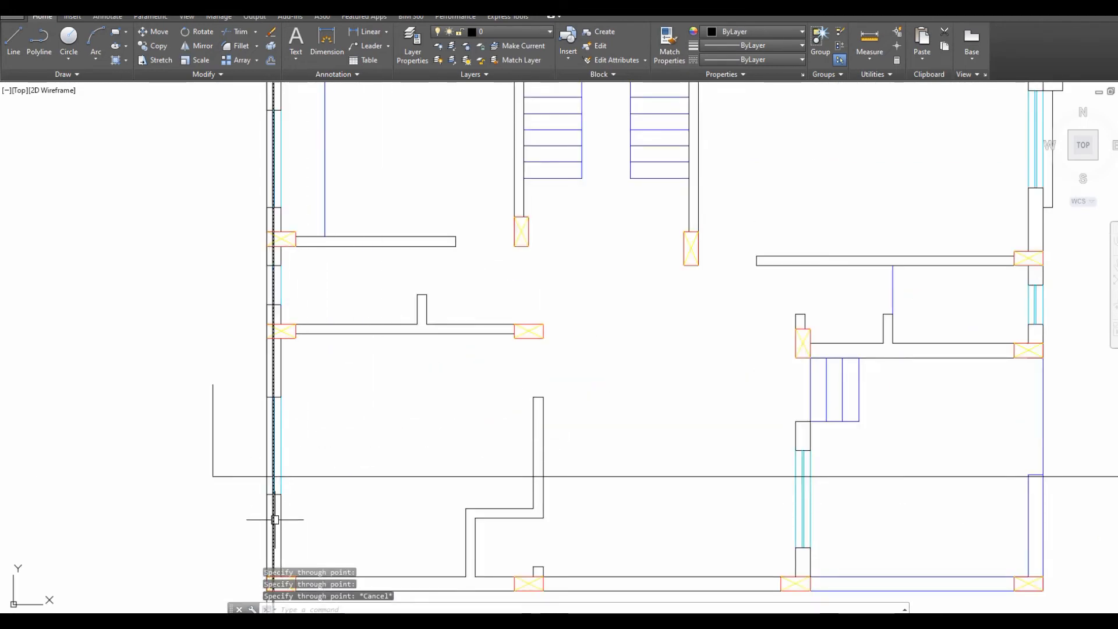
{"action": "left_click", "coordinate": [273, 512]}
{"action": "type", "text": "e"}
{"action": "key", "text": "Return"}
Draw vertical construction lines through the rotated plan's two outer side faces and the outer face of the window wall beside the entrance steps.
{"action": "type", "text": "xl"}
{"action": "key", "text": "Return"}
{"action": "type", "text": "v"}
{"action": "key", "text": "Return"}
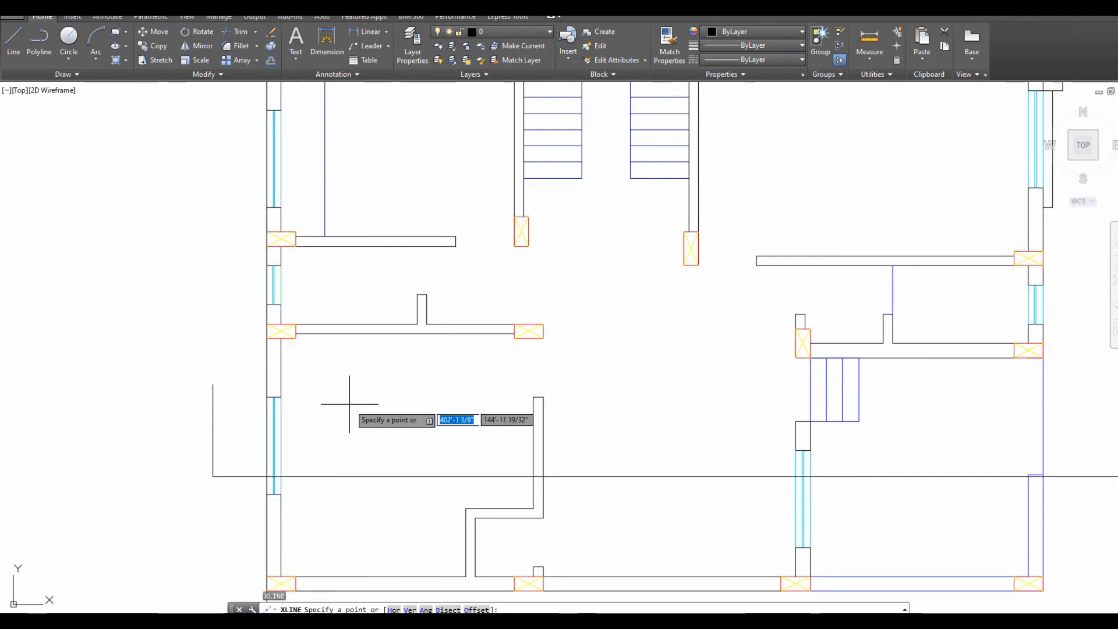
{"action": "scroll", "coordinate": [350, 412], "scroll_direction": "down", "scroll_amount": 2}
{"action": "left_click", "coordinate": [280, 434]}
{"action": "left_click", "coordinate": [764, 424]}
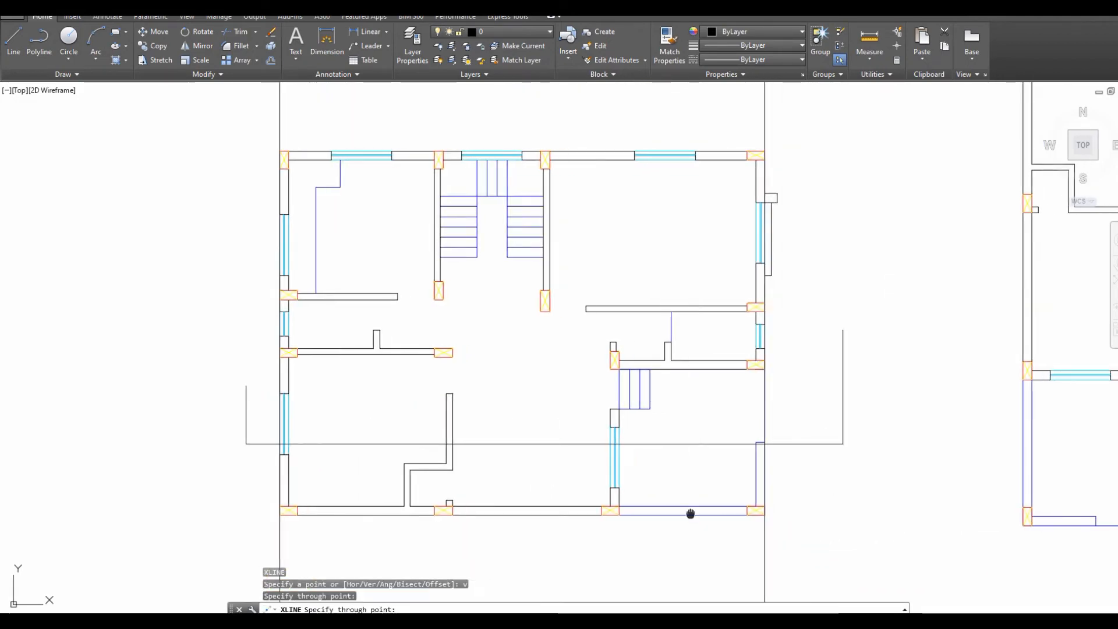
{"action": "middle_click_drag", "start_coordinate": [689, 515], "coordinate": [702, 495]}
{"action": "left_click", "coordinate": [630, 496]}
{"action": "middle_click_drag", "start_coordinate": [623, 466], "coordinate": [611, 501]}
{"action": "key", "text": "Escape"}
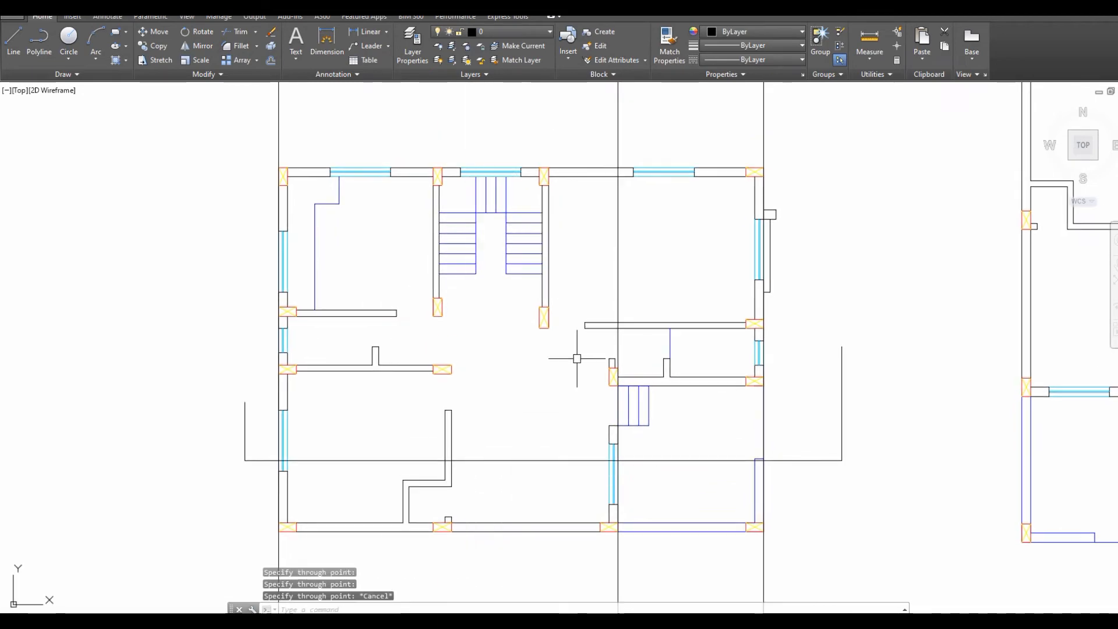
Draw horizontal construction lines through the front elevation's ground line and its four level marks, across the vertical lines above the rotated plan.
{"action": "middle_click_drag", "start_coordinate": [569, 325], "coordinate": [526, 522]}
{"action": "scroll", "coordinate": [502, 454], "scroll_direction": "down", "scroll_amount": 2}
{"action": "middle_click_drag", "start_coordinate": [593, 391], "coordinate": [596, 480]}
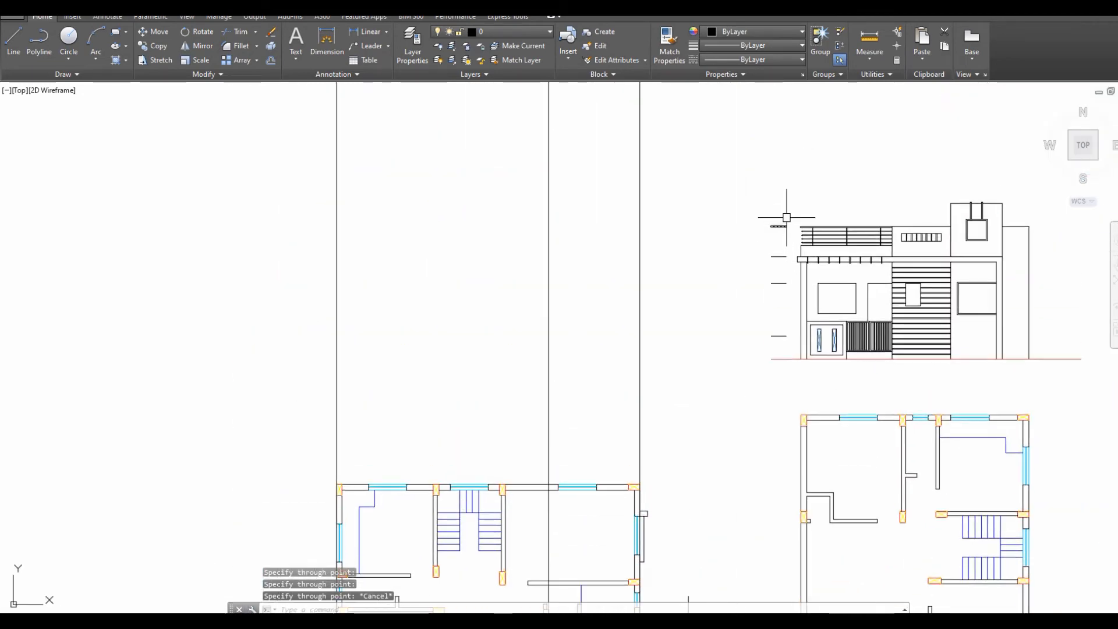
{"action": "left_click", "coordinate": [784, 335]}
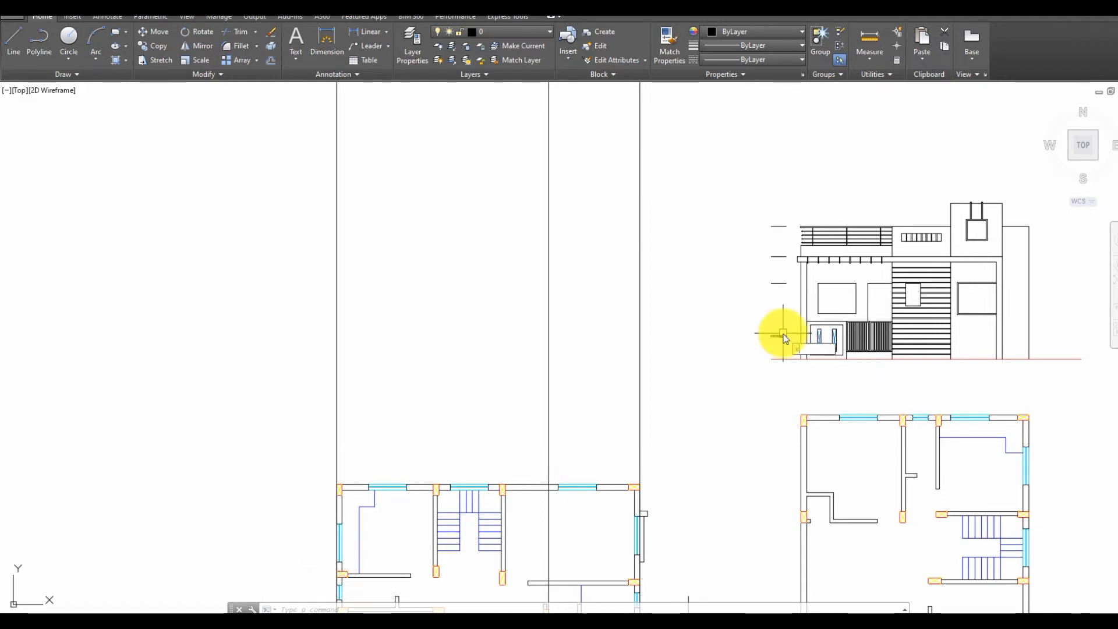
{"action": "type", "text": "xl"}
{"action": "key", "text": "Return"}
{"action": "type", "text": "h"}
{"action": "key", "text": "Return"}
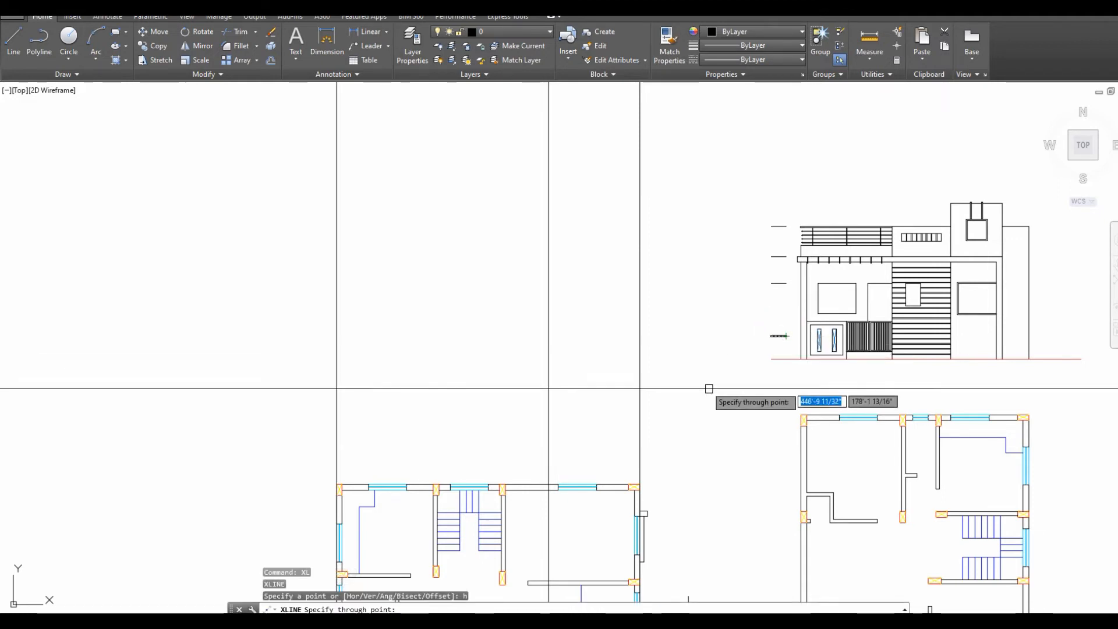
{"action": "left_click", "coordinate": [772, 360]}
{"action": "left_click", "coordinate": [771, 336]}
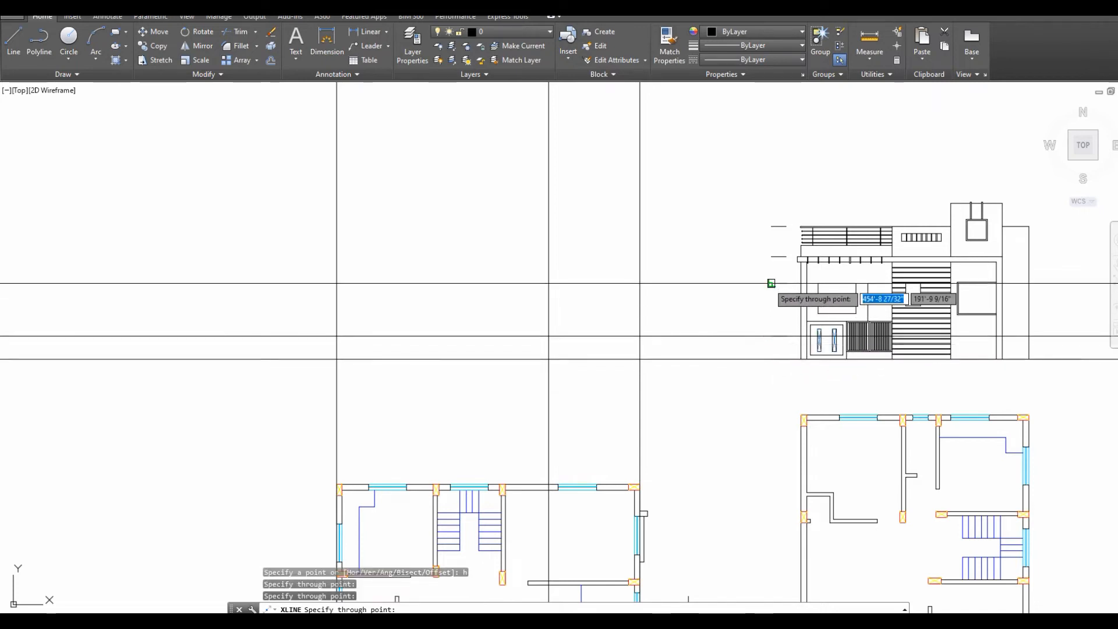
{"action": "left_click", "coordinate": [769, 283]}
{"action": "left_click", "coordinate": [768, 257]}
{"action": "left_click", "coordinate": [770, 226]}
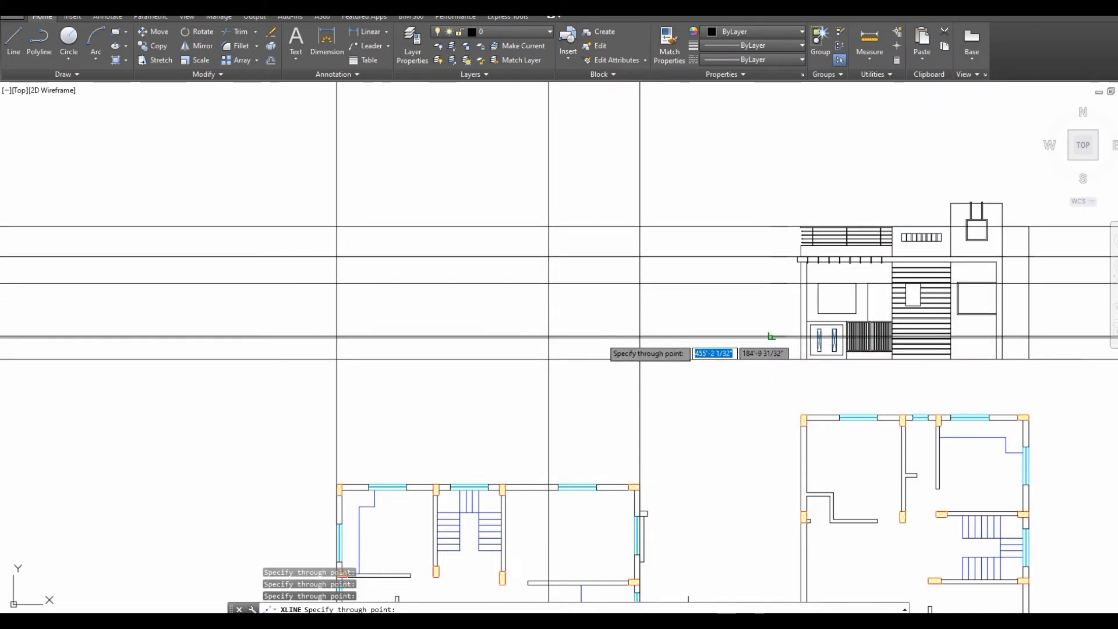
{"action": "key", "text": "Escape"}
Trim the horizontal level lines that run beyond the section's two outer vertical lines on both sides.
{"action": "type", "text": "tr"}
{"action": "key", "text": "Return"}
{"action": "left_click", "coordinate": [353, 297]}
{"action": "left_click", "coordinate": [317, 267]}
{"action": "key", "text": "Return"}
{"action": "left_click", "coordinate": [228, 250]}
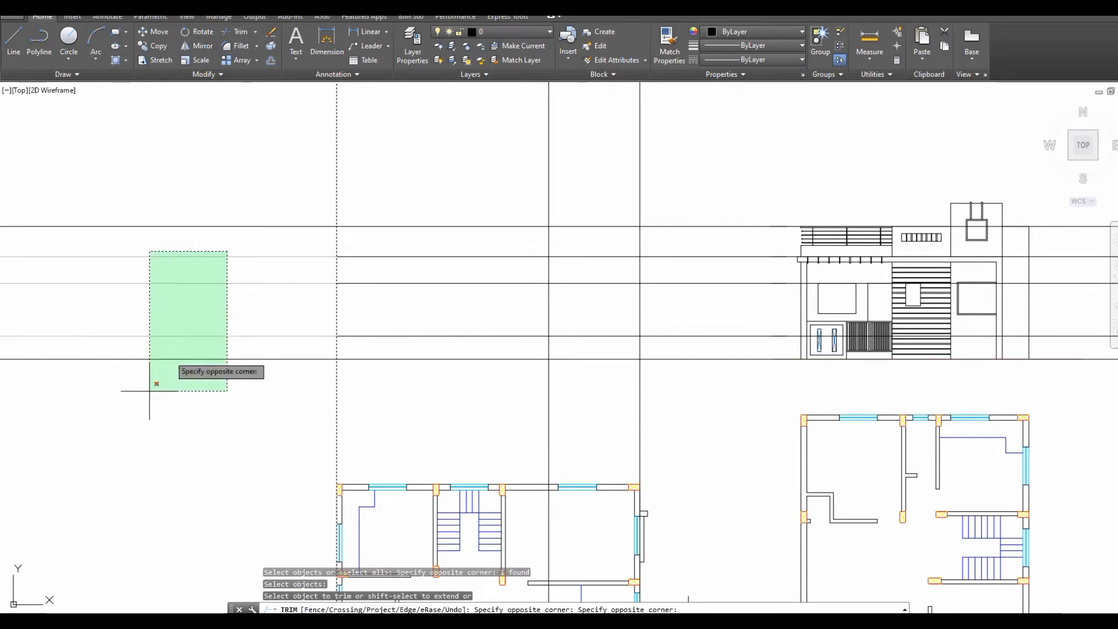
{"action": "left_click", "coordinate": [139, 411]}
{"action": "left_click", "coordinate": [209, 226]}
{"action": "left_click", "coordinate": [677, 177]}
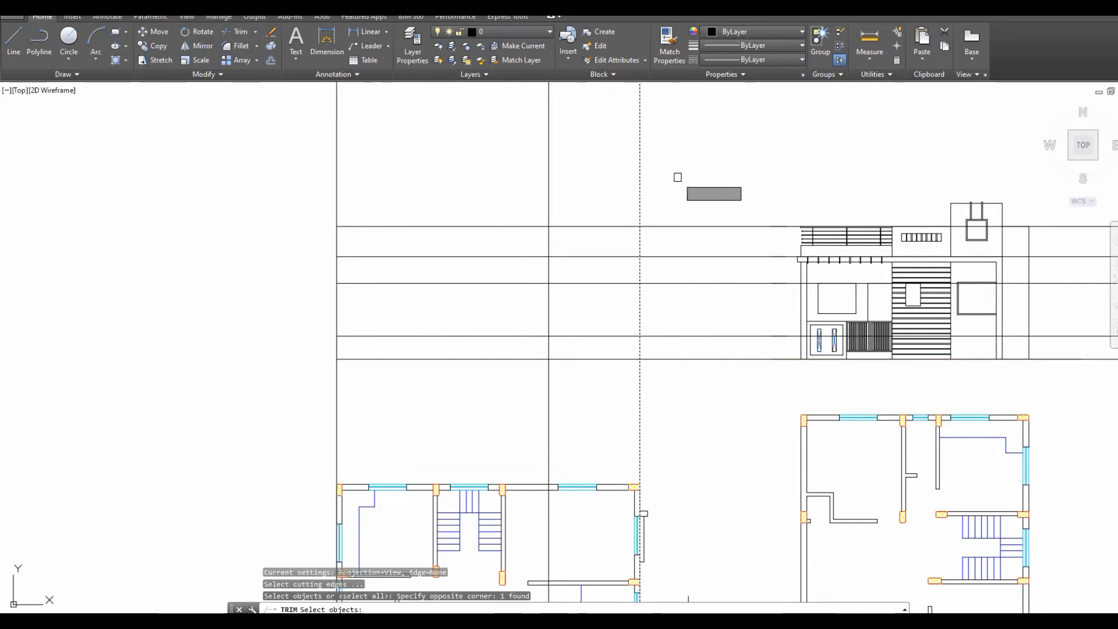
{"action": "left_click", "coordinate": [650, 395]}
{"action": "left_click", "coordinate": [599, 219]}
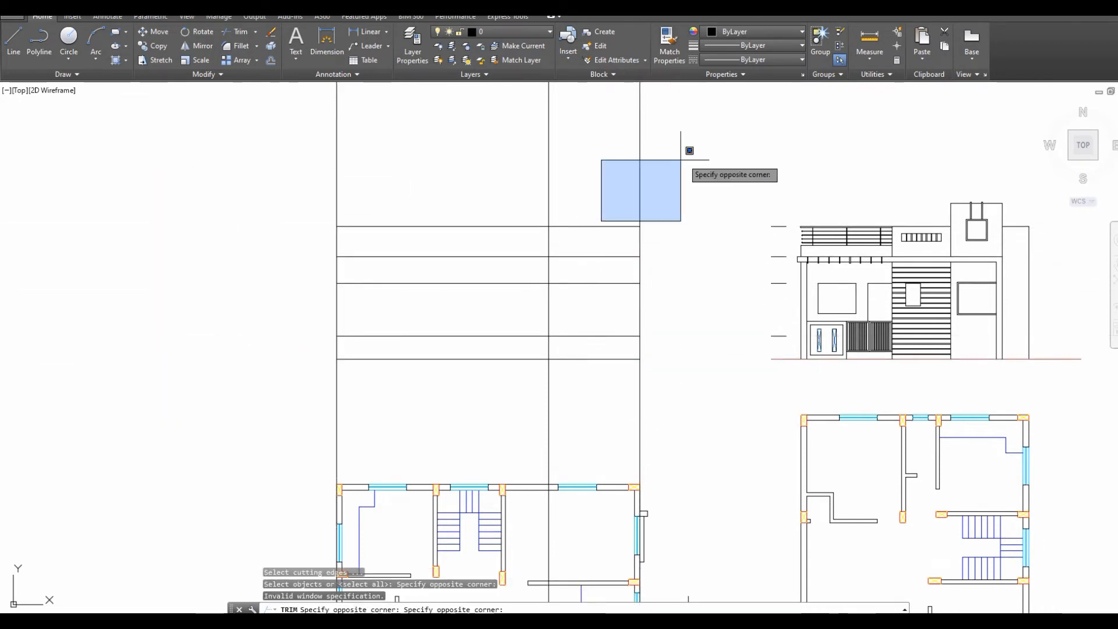
{"action": "key", "text": "Escape"}
{"action": "key", "text": "Escape"}
Trim the section's three vertical lines above the uppermost level line and below the ground line.
{"action": "key", "text": "Return"}
{"action": "left_click", "coordinate": [559, 227]}
{"action": "key", "text": "Return"}
{"action": "left_click", "coordinate": [698, 134]}
{"action": "left_click", "coordinate": [293, 192]}
{"action": "key", "text": "Escape"}
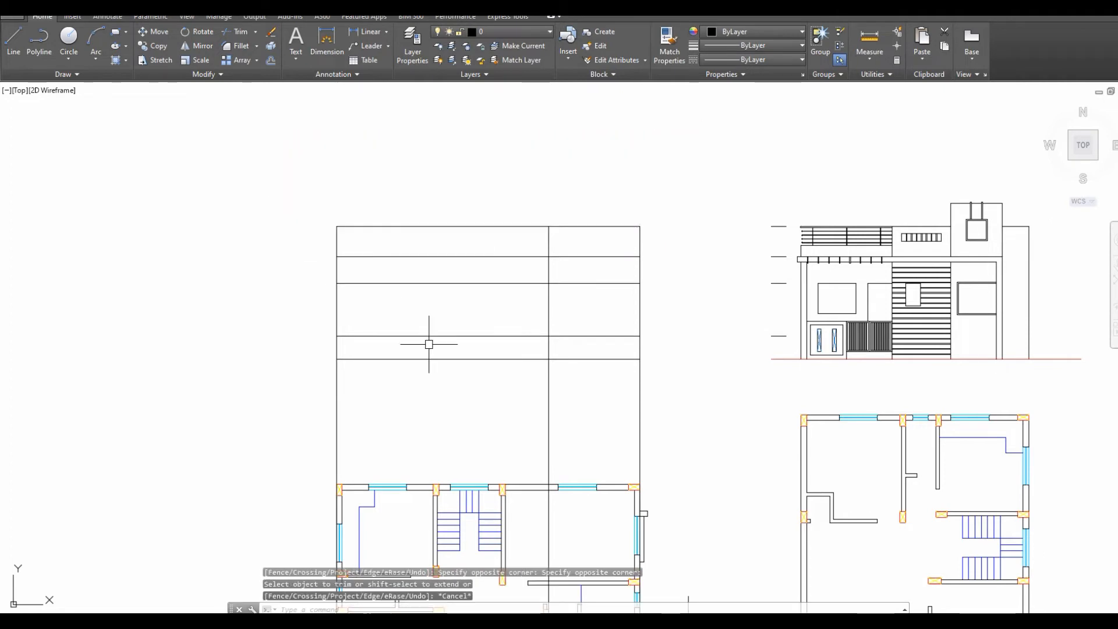
{"action": "key", "text": "Return"}
{"action": "left_click", "coordinate": [573, 358]}
{"action": "key", "text": "Return"}
{"action": "left_click", "coordinate": [724, 390]}
{"action": "left_click", "coordinate": [252, 396]}
{"action": "key", "text": "Escape"}
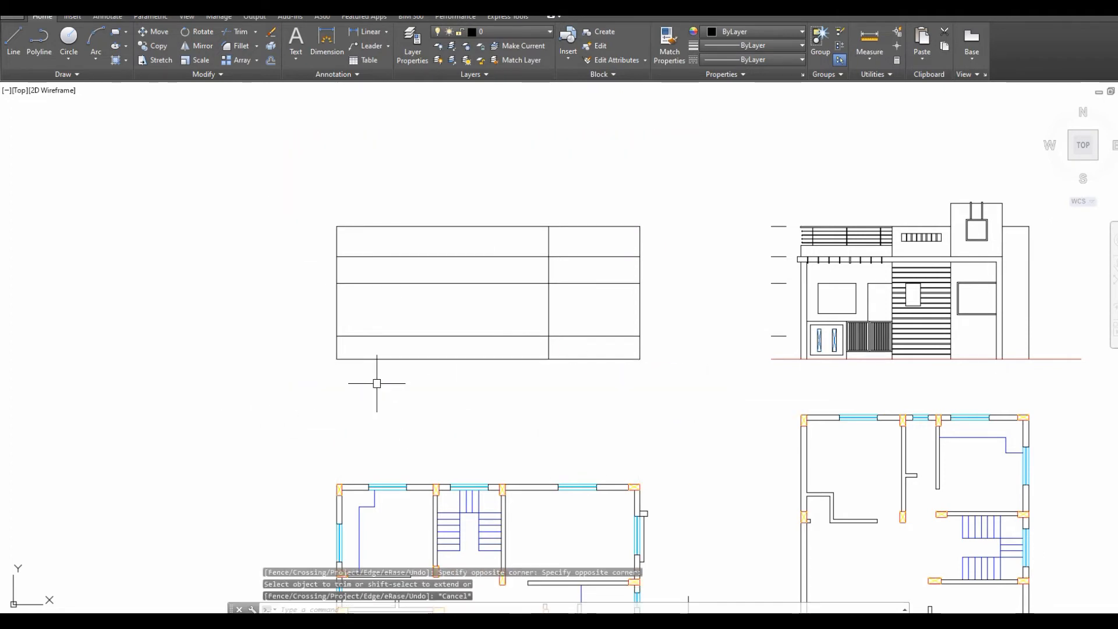
Stretch the section's ground line past both outer walls, about 4' at the right end, and match its properties to the elevation's red ground line.
{"action": "left_click", "coordinate": [359, 359]}
{"action": "left_click", "coordinate": [336, 359]}
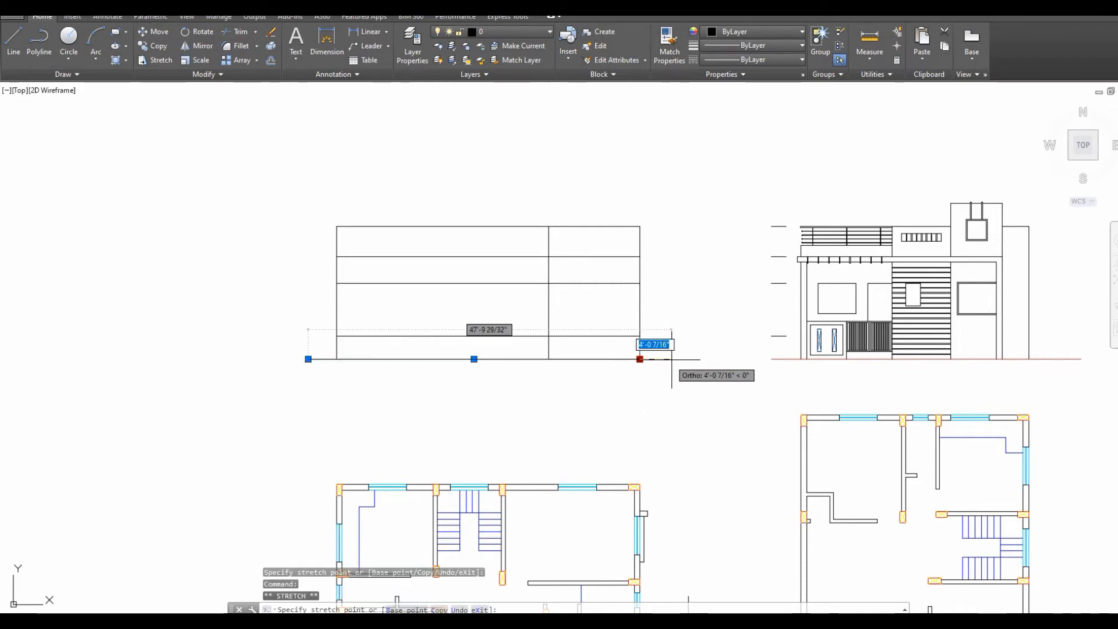
{"action": "left_click", "coordinate": [785, 359]}
{"action": "type", "text": "ma"}
{"action": "key", "text": "Return"}
{"action": "left_click", "coordinate": [697, 343]}
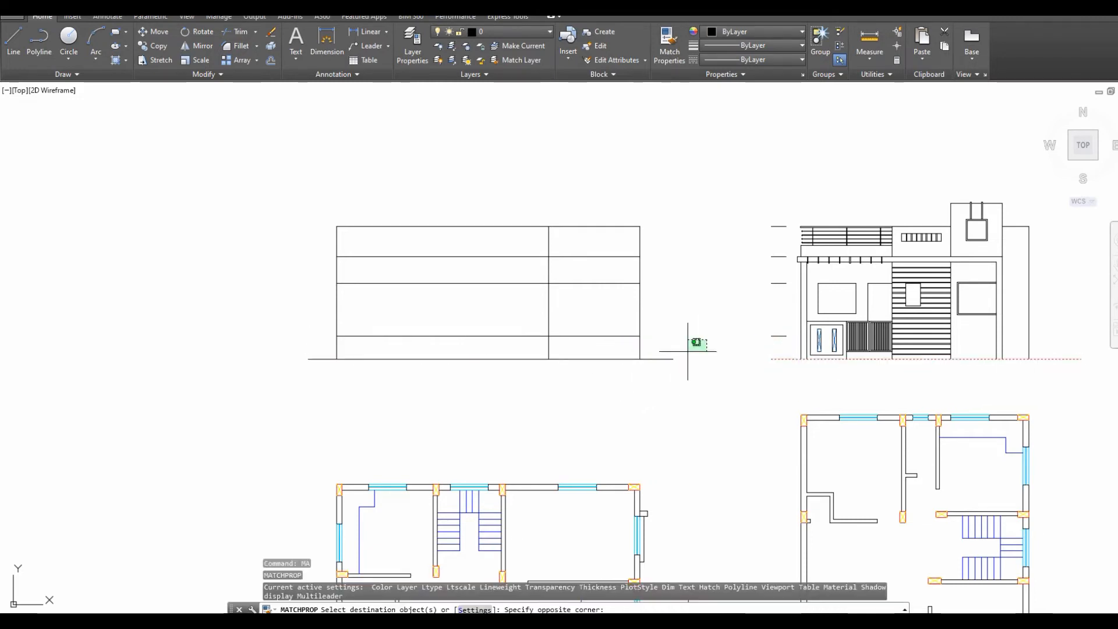
{"action": "left_click", "coordinate": [667, 383]}
{"action": "right_click", "coordinate": [656, 310]}
{"action": "left_click", "coordinate": [677, 316]}
Draw vertical construction lines through the left outer wall's inner face and both faces of the two inner walls crossed by the section line.
{"action": "scroll", "coordinate": [592, 339], "scroll_direction": "down", "scroll_amount": 4}
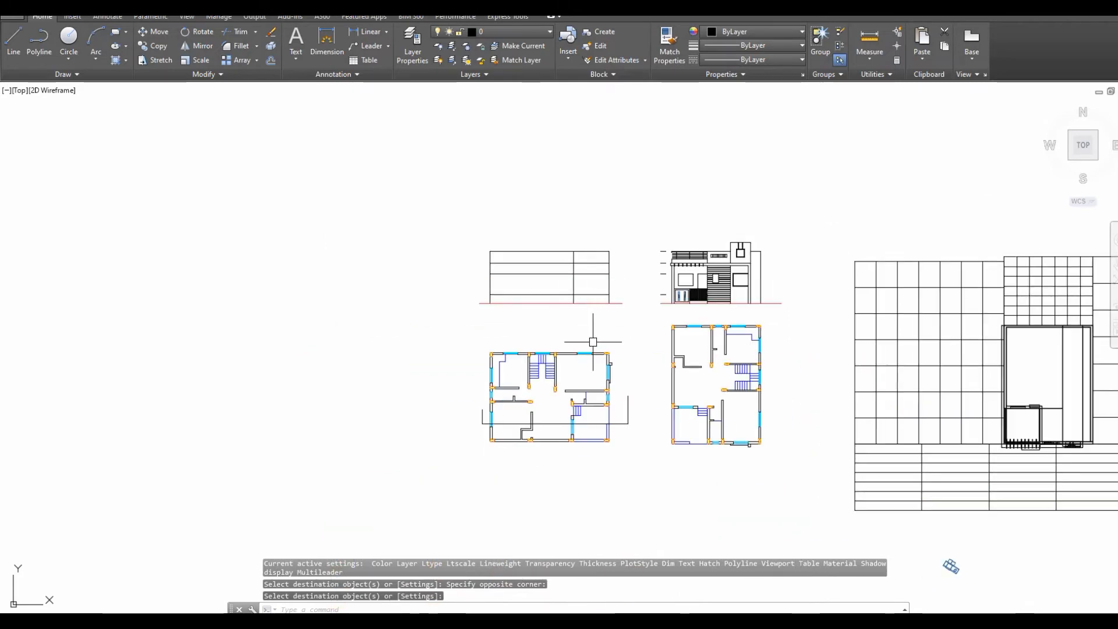
{"action": "scroll", "coordinate": [564, 374], "scroll_direction": "up", "scroll_amount": 2}
{"action": "scroll", "coordinate": [498, 351], "scroll_direction": "up", "scroll_amount": 2}
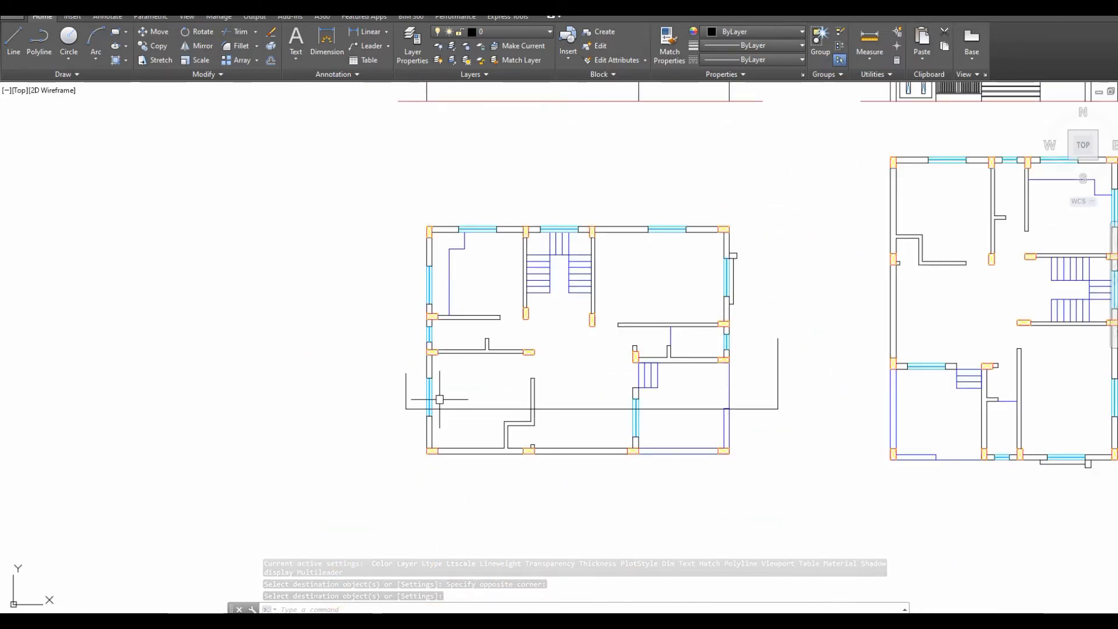
{"action": "scroll", "coordinate": [440, 399], "scroll_direction": "up", "scroll_amount": 2}
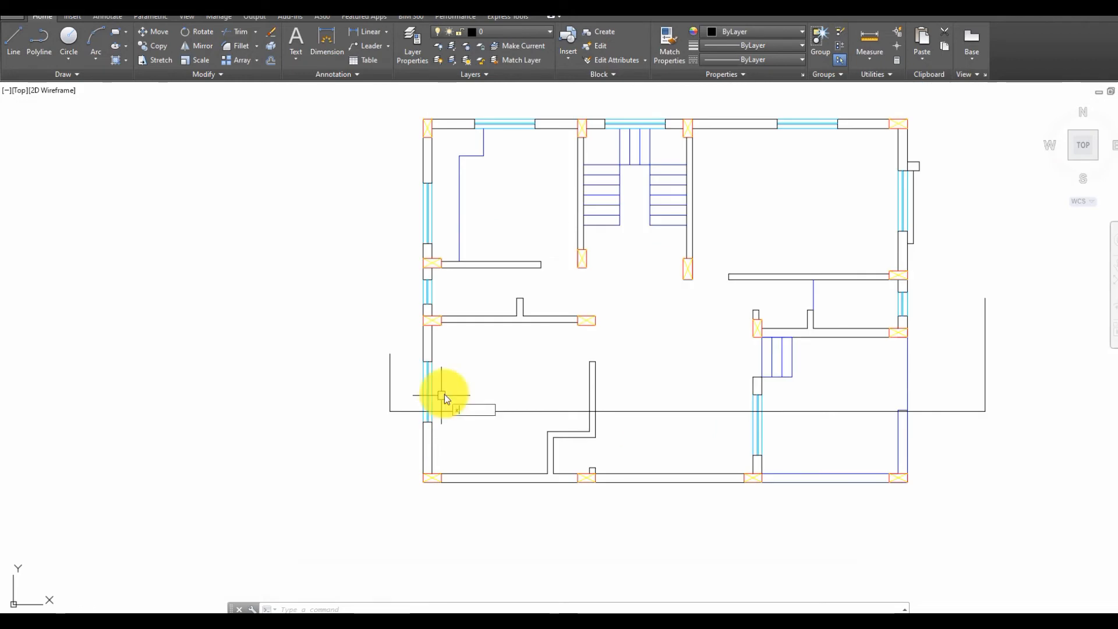
{"action": "type", "text": "xl"}
{"action": "key", "text": "Return"}
{"action": "type", "text": "v"}
{"action": "key", "text": "Return"}
{"action": "scroll", "coordinate": [448, 396], "scroll_direction": "up", "scroll_amount": 2}
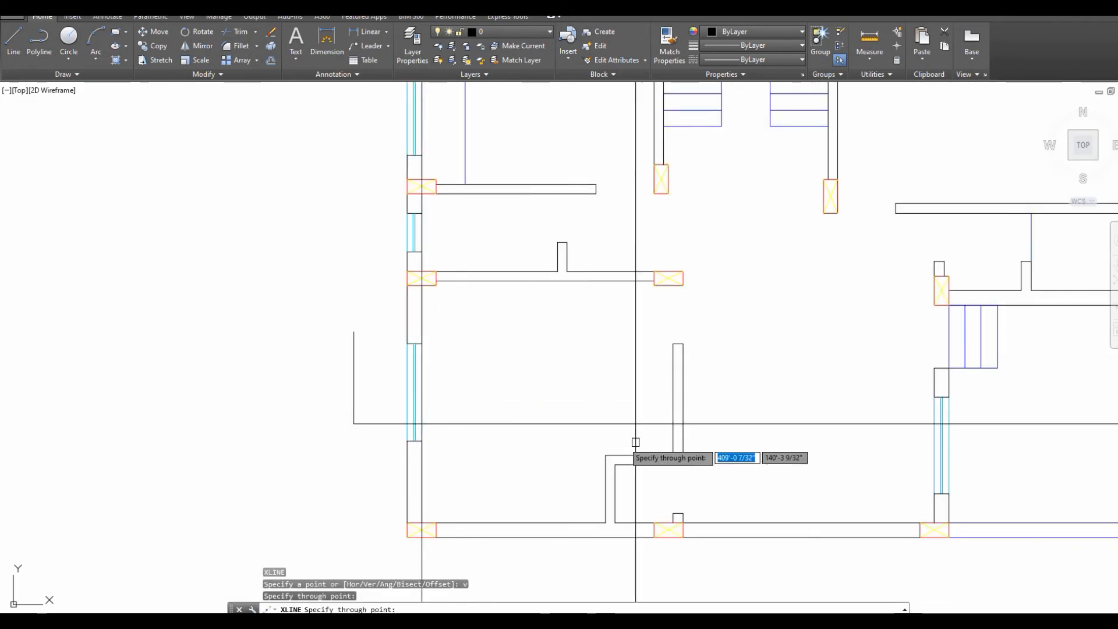
{"action": "left_click", "coordinate": [674, 428]}
{"action": "left_click", "coordinate": [683, 428]}
{"action": "middle_click_drag", "start_coordinate": [841, 432], "coordinate": [664, 448]}
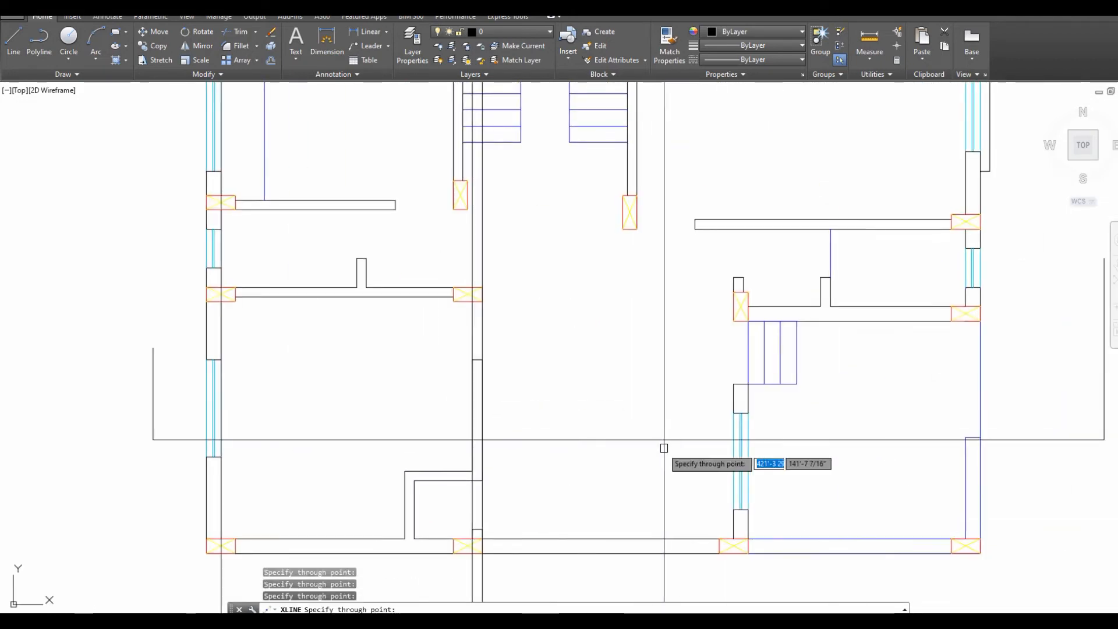
{"action": "left_click", "coordinate": [734, 440]}
{"action": "left_click", "coordinate": [747, 440]}
{"action": "key", "text": "Escape"}
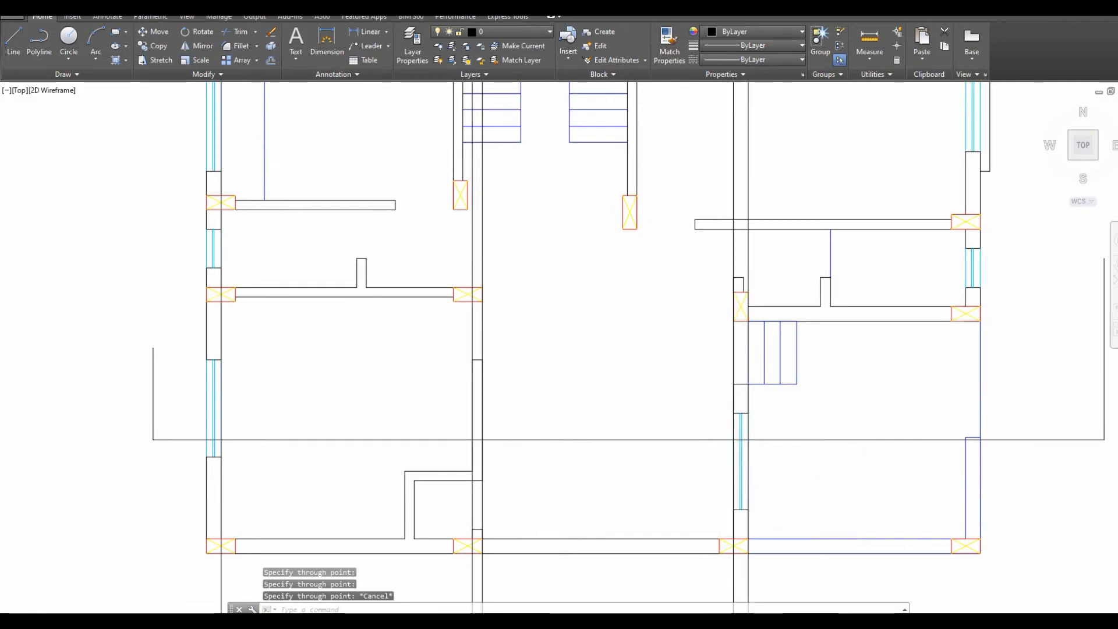
Trim the new vertical wall lines above the section's uppermost level line.
{"action": "scroll", "coordinate": [659, 516], "scroll_direction": "down", "scroll_amount": 4}
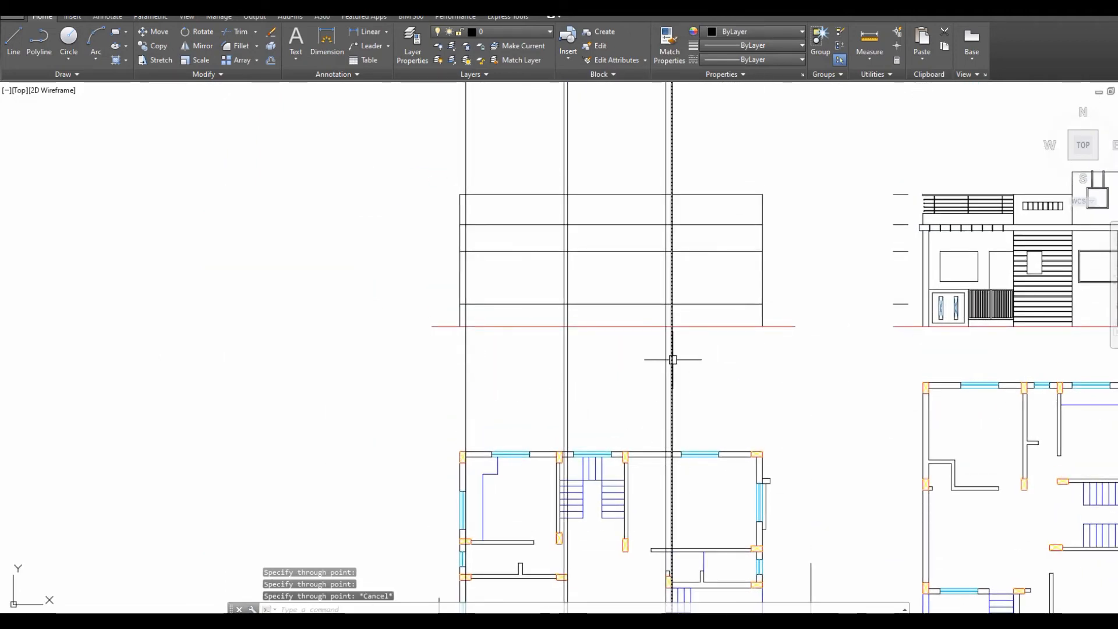
{"action": "type", "text": "tr"}
{"action": "key", "text": "Return"}
{"action": "middle_click_drag", "start_coordinate": [698, 251], "coordinate": [686, 332]}
{"action": "left_click", "coordinate": [602, 257]}
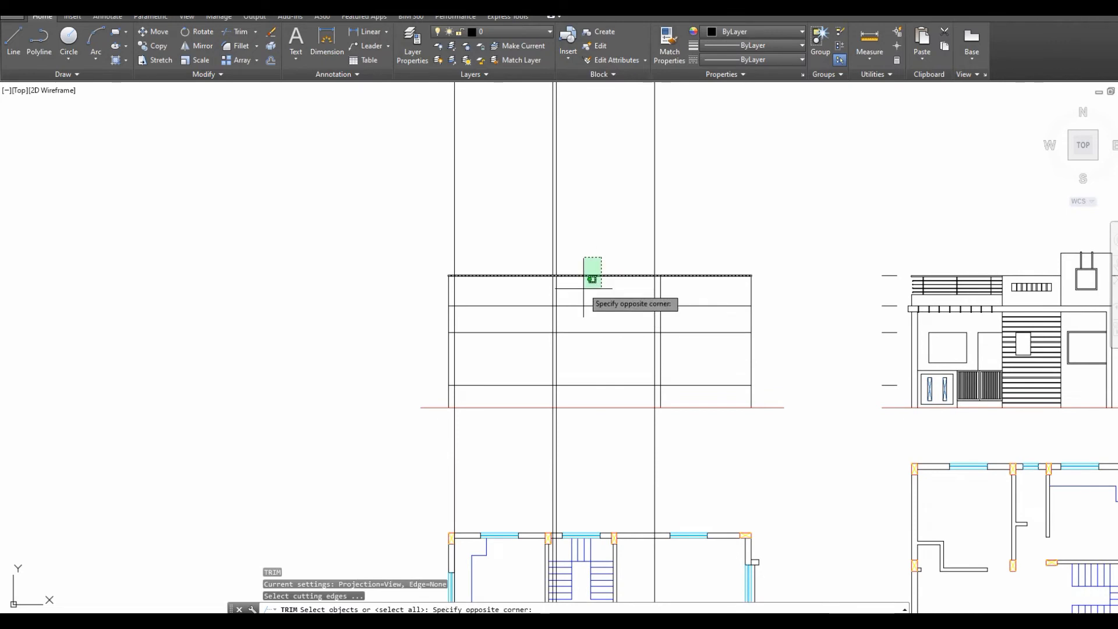
{"action": "left_click", "coordinate": [585, 287]}
{"action": "key", "text": "Return"}
{"action": "left_click", "coordinate": [696, 202]}
{"action": "left_click", "coordinate": [453, 248]}
{"action": "key", "text": "Return"}
Trim the new vertical wall lines below the section's red ground line.
{"action": "key", "text": "Return"}
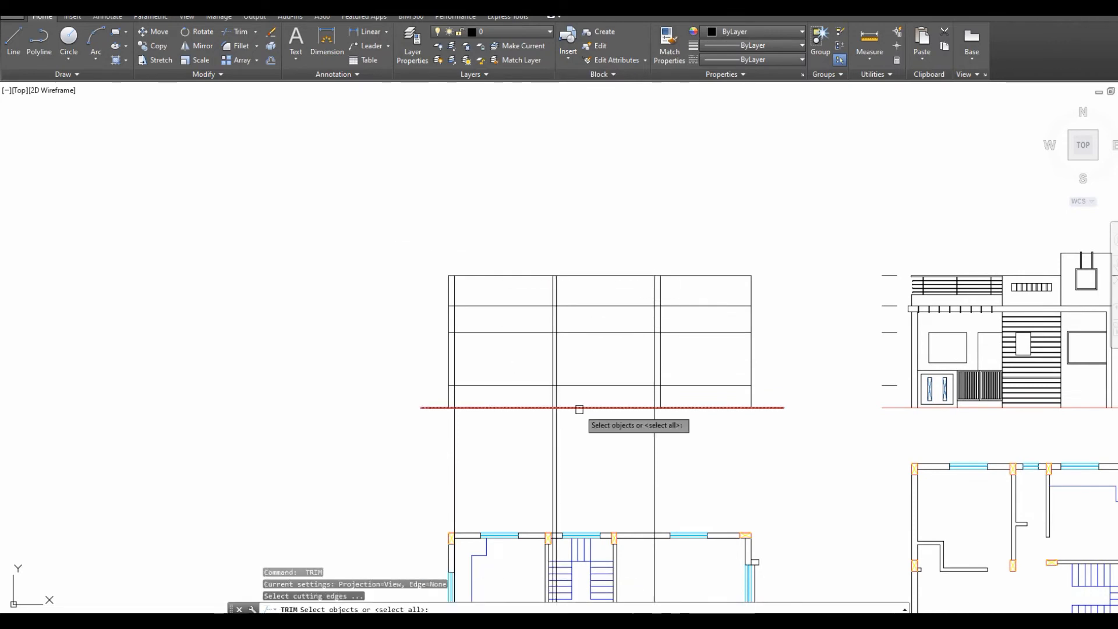
{"action": "left_click", "coordinate": [579, 409]}
{"action": "key", "text": "Return"}
{"action": "left_click", "coordinate": [682, 429]}
{"action": "left_click", "coordinate": [403, 471]}
{"action": "right_click", "coordinate": [413, 261]}
{"action": "left_click", "coordinate": [434, 276]}
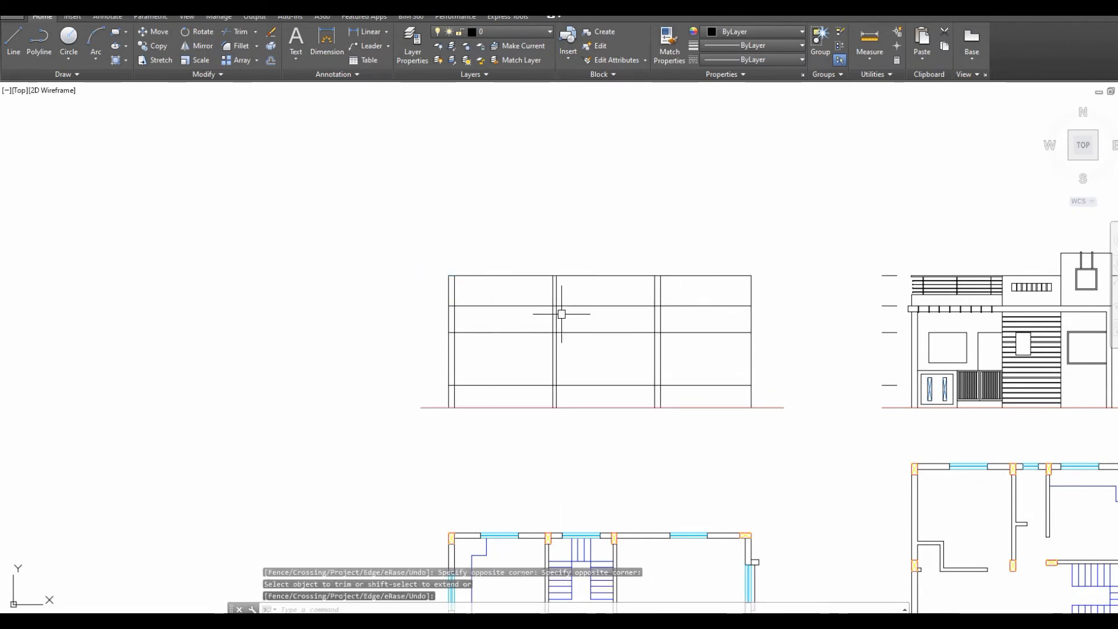
Trim the middle wall's two vertical lines between the section's two uppermost level lines.
{"action": "scroll", "coordinate": [645, 324], "scroll_direction": "up", "scroll_amount": 2}
{"action": "mouse_move", "coordinate": [644, 324]}
{"action": "middle_mouse_down"}
{"action": "mouse_move", "coordinate": [559, 340]}
{"action": "mouse_move", "coordinate": [558, 314]}
{"action": "middle_mouse_up"}
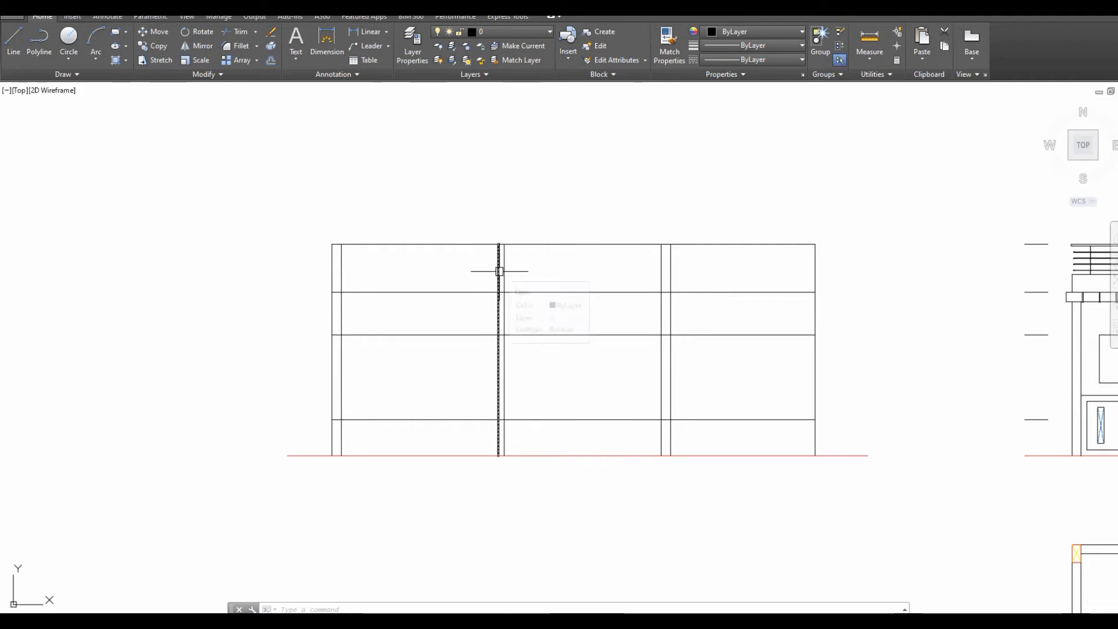
{"action": "type", "text": "tr"}
{"action": "key", "text": "Return"}
{"action": "key", "text": "Return"}
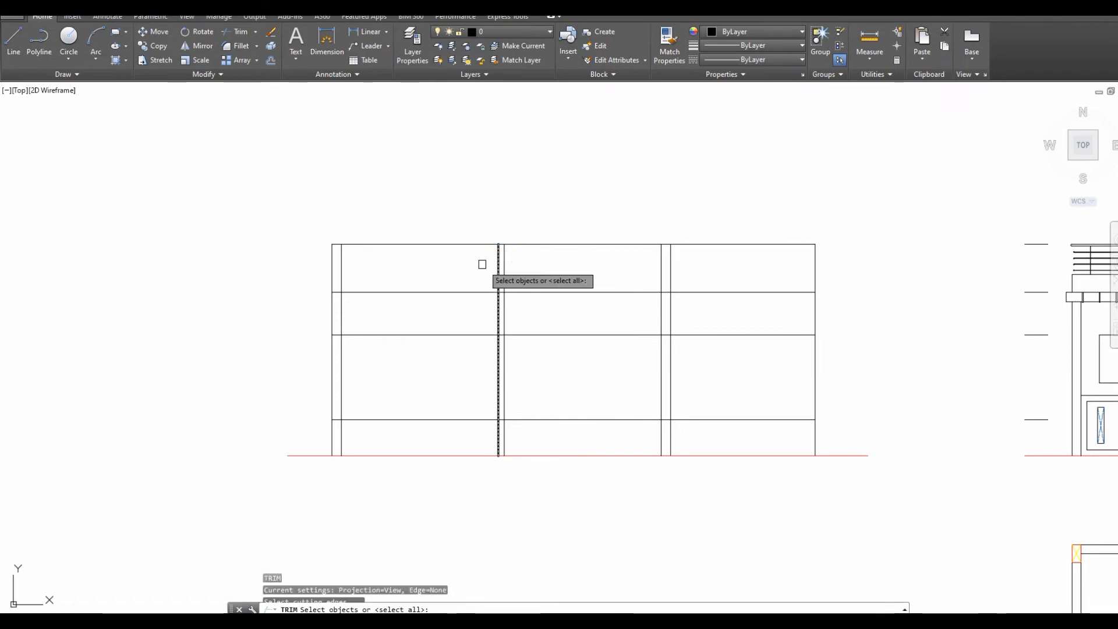
{"action": "left_click", "coordinate": [487, 259]}
{"action": "left_click", "coordinate": [526, 274]}
{"action": "right_click", "coordinate": [577, 269]}
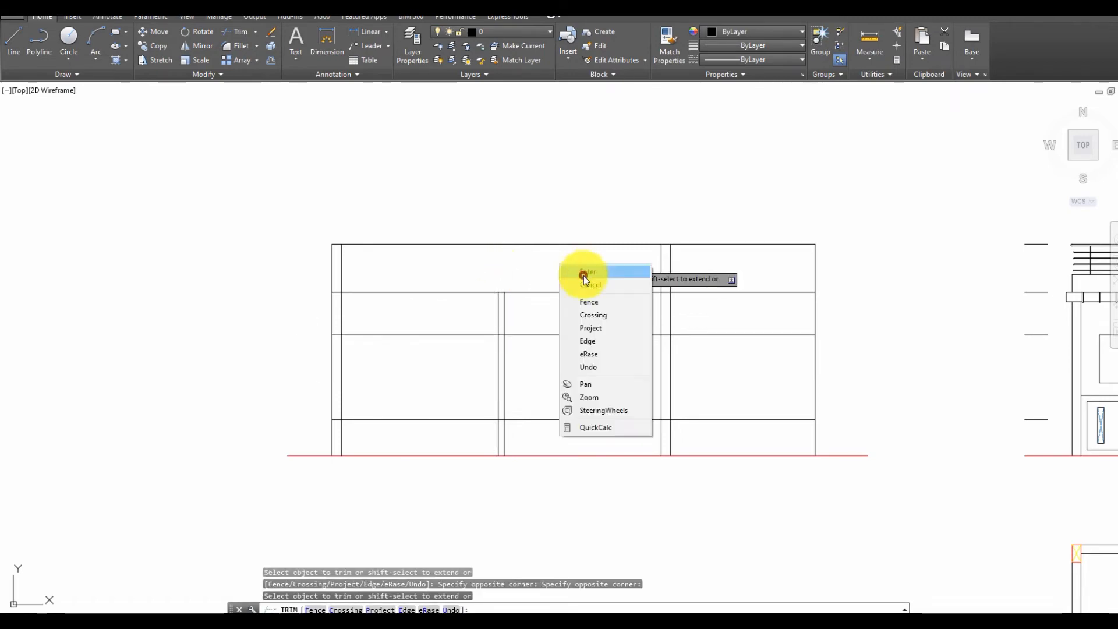
{"action": "left_click", "coordinate": [583, 278]}
{"action": "scroll", "coordinate": [558, 281], "scroll_direction": "down", "scroll_amount": 2}
{"action": "middle_click_drag", "start_coordinate": [606, 365], "coordinate": [571, 210]}
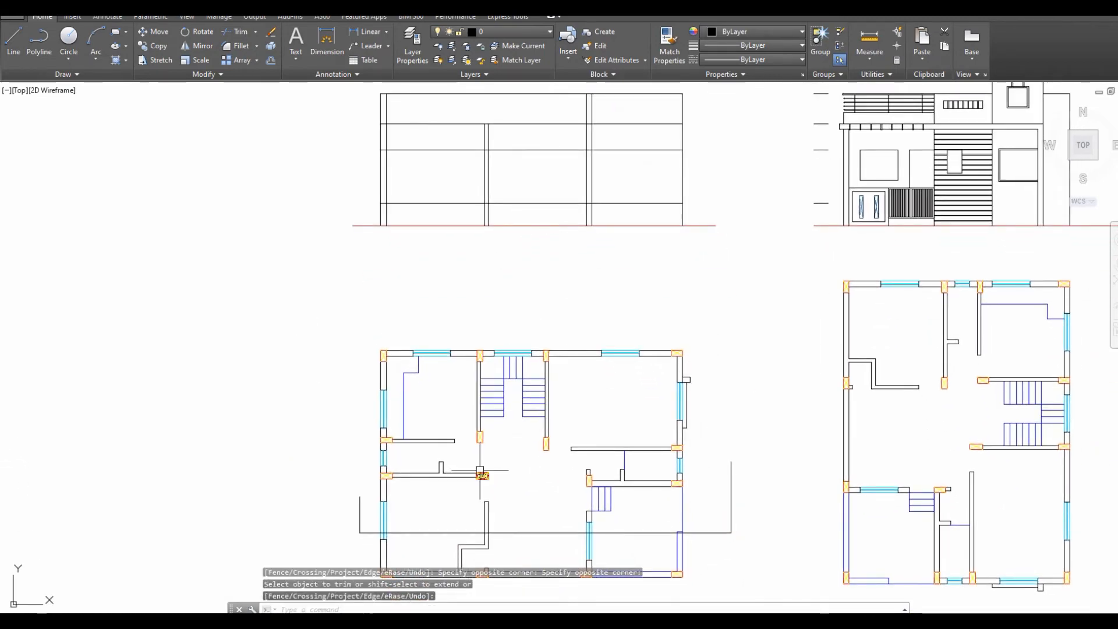
{"action": "middle_click_drag", "start_coordinate": [480, 469], "coordinate": [519, 404]}
{"action": "scroll", "coordinate": [574, 443], "scroll_direction": "up", "scroll_amount": 2}
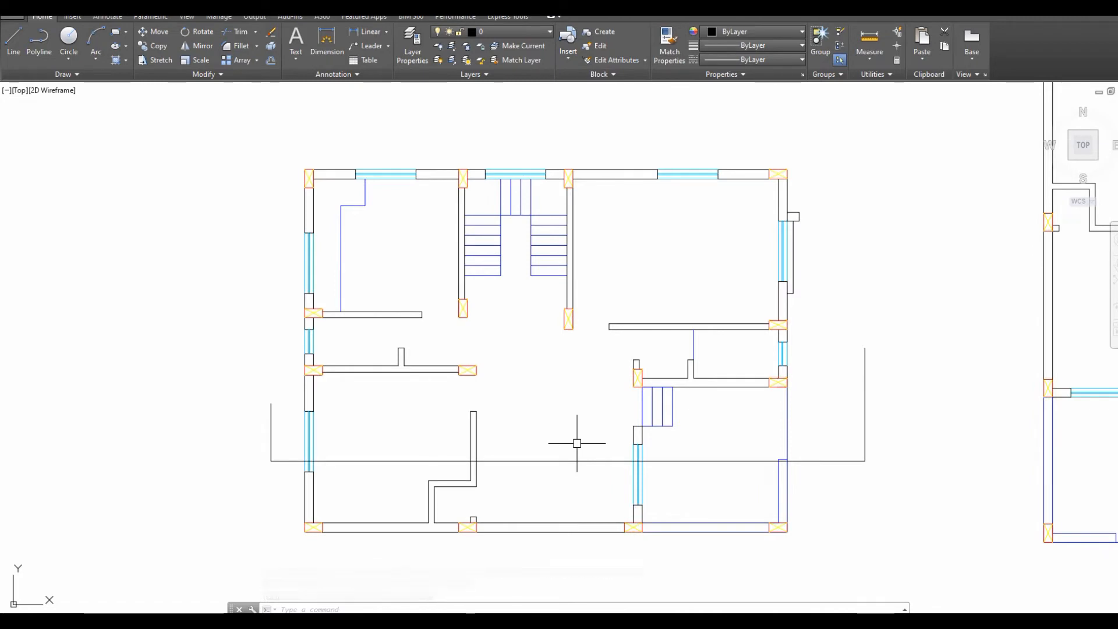
{"action": "scroll", "coordinate": [306, 450], "scroll_direction": "up", "scroll_amount": 2}
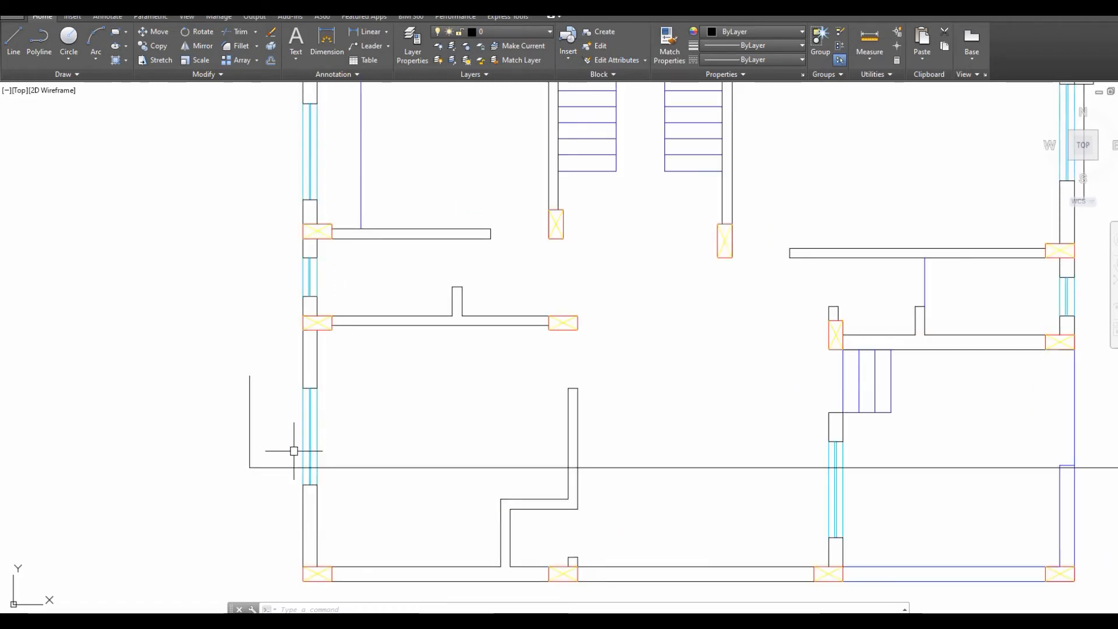
Examine the rotated floor plan's columns, walls and stair above the section line.
{"action": "left_click", "coordinate": [308, 446]}
{"action": "middle_click_drag", "start_coordinate": [392, 437], "coordinate": [272, 453]}
{"action": "middle_click_drag", "start_coordinate": [454, 340], "coordinate": [439, 359]}
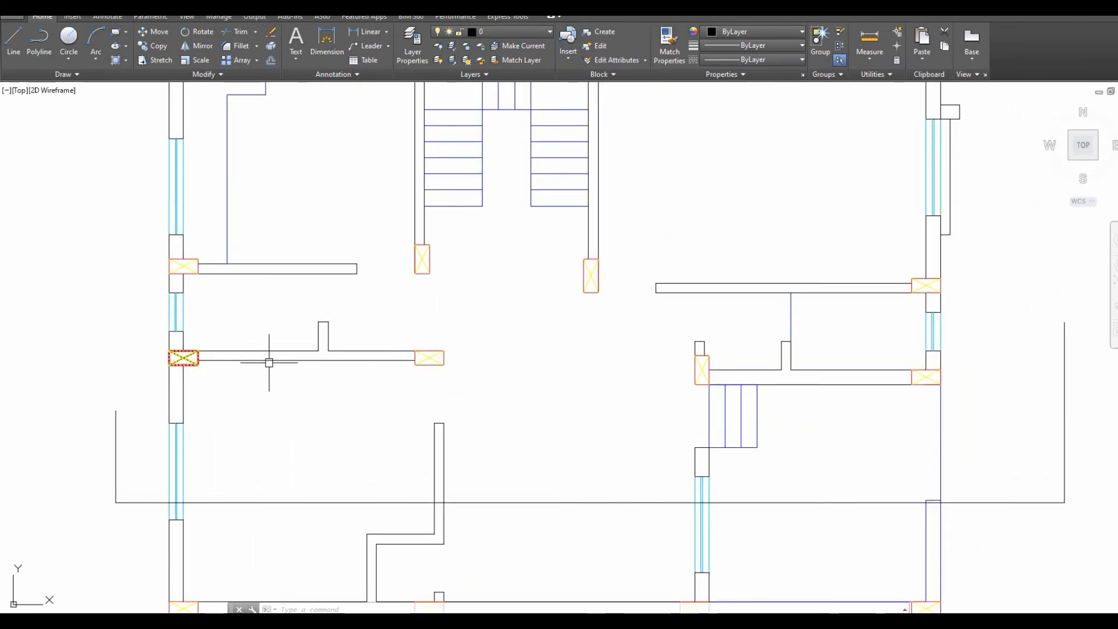
{"action": "middle_click_drag", "start_coordinate": [357, 357], "coordinate": [450, 357]}
{"action": "scroll", "coordinate": [295, 353], "scroll_direction": "up", "scroll_amount": 4}
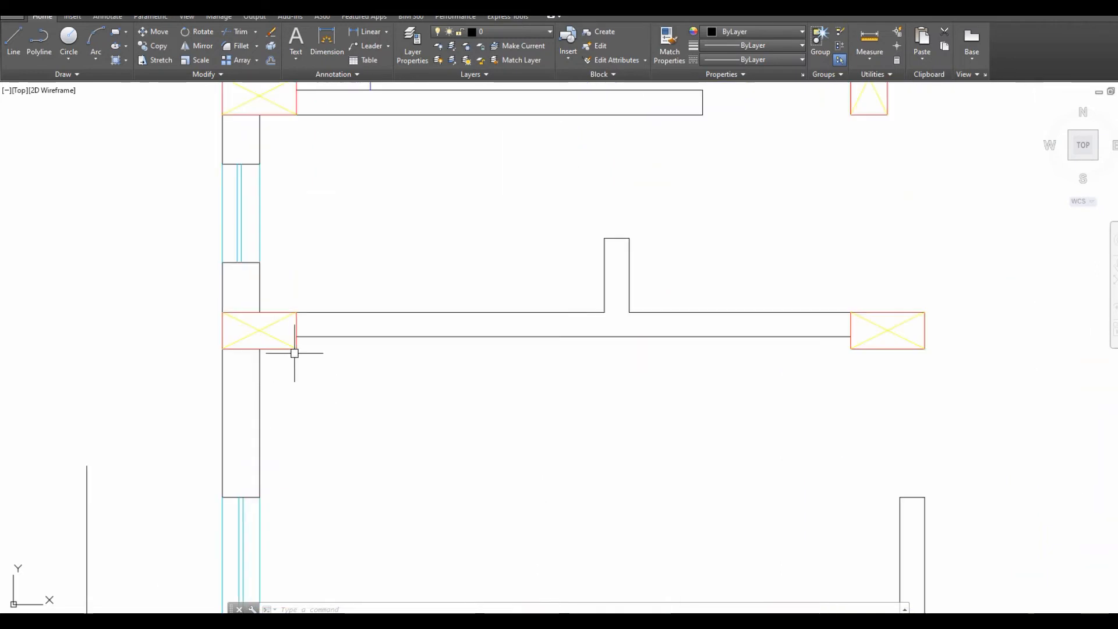
{"action": "scroll", "coordinate": [296, 356], "scroll_direction": "down", "scroll_amount": 4}
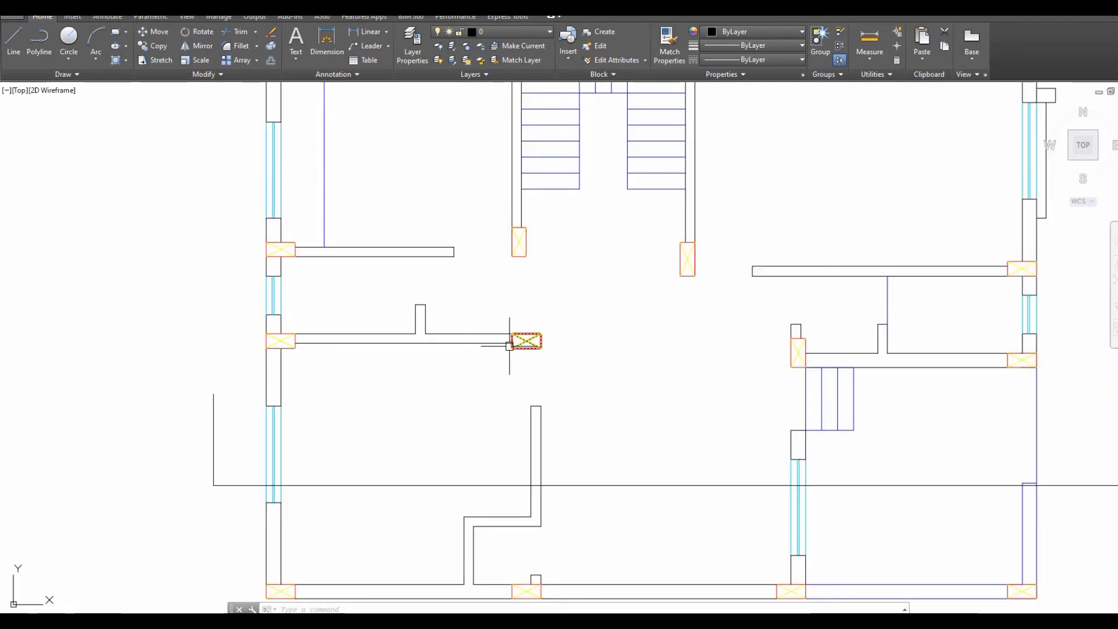
{"action": "scroll", "coordinate": [510, 343], "scroll_direction": "up", "scroll_amount": 4}
{"action": "scroll", "coordinate": [439, 374], "scroll_direction": "down", "scroll_amount": 4}
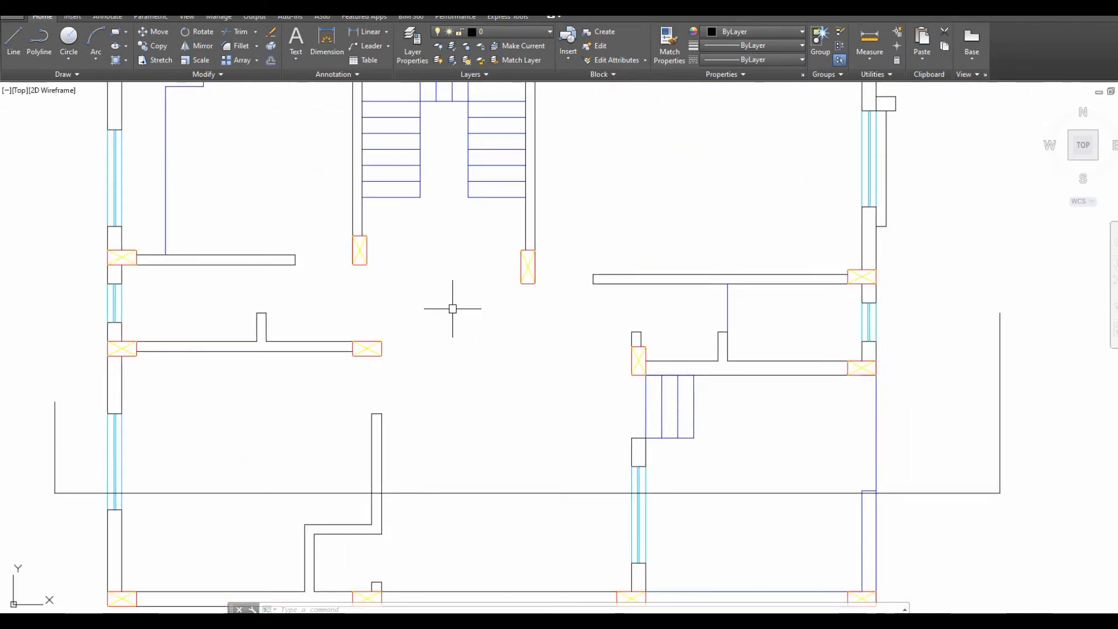
{"action": "middle_click_drag", "start_coordinate": [366, 228], "coordinate": [387, 282]}
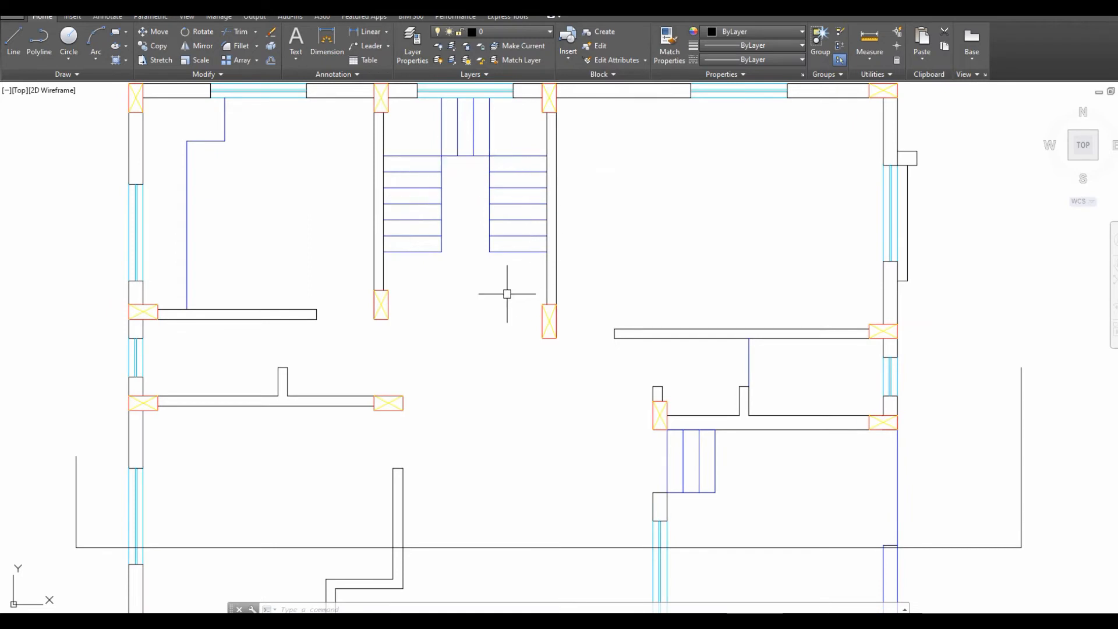
{"action": "middle_click_drag", "start_coordinate": [507, 294], "coordinate": [534, 322]}
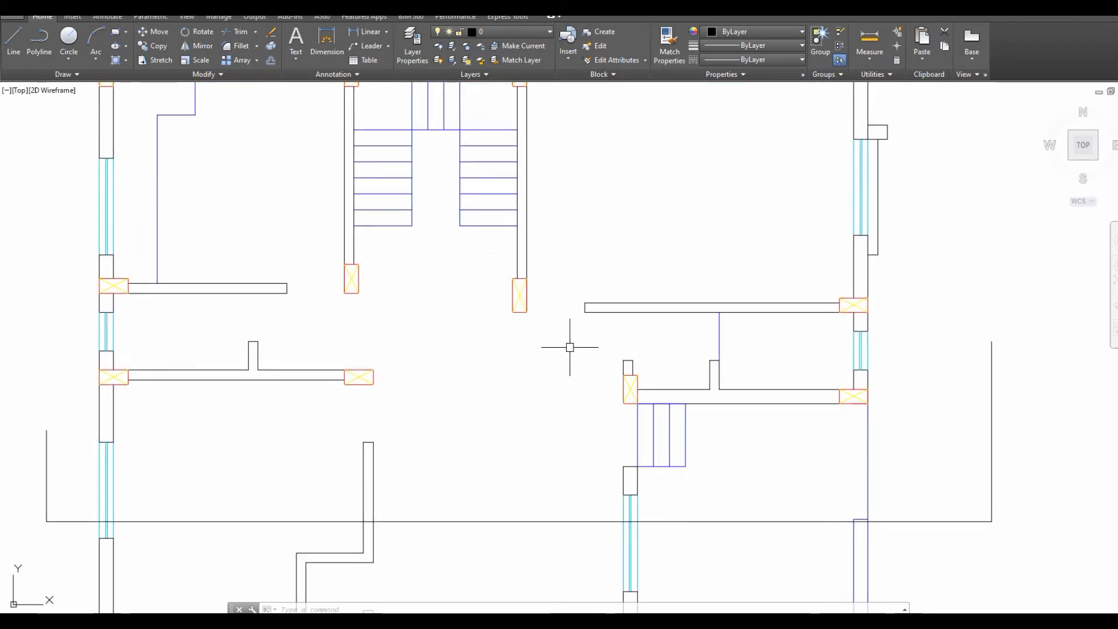
Draw two vertical construction lines through the sides of the opening between the right stair wall's column and the neighbouring horizontal wall's end.
{"action": "type", "text": "XL"}
{"action": "key", "text": "Return"}
{"action": "type", "text": "v"}
{"action": "key", "text": "Return"}
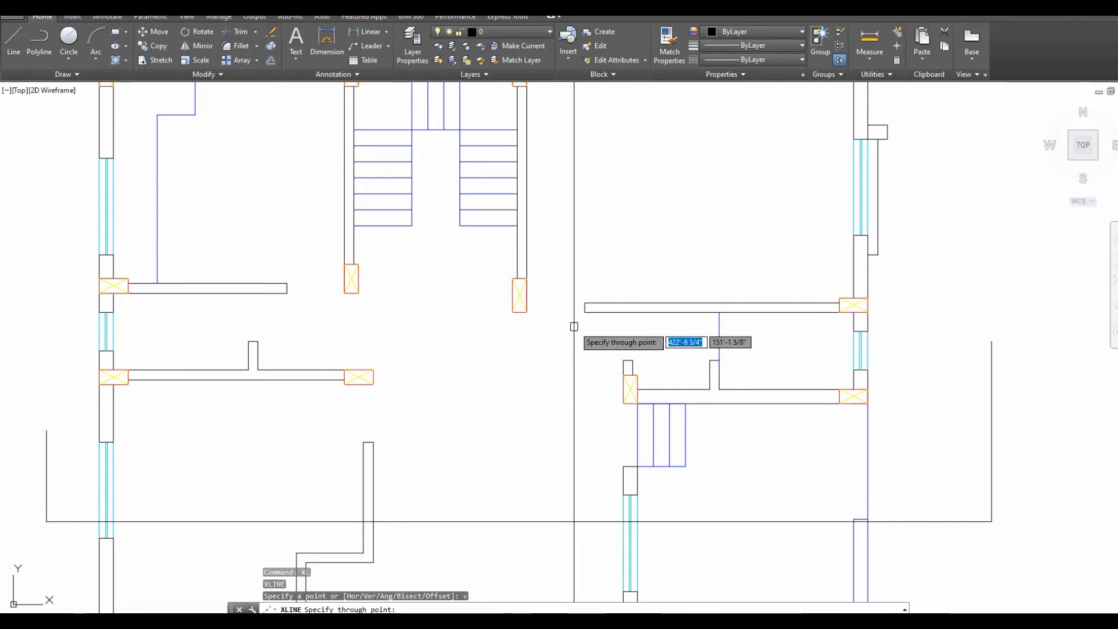
{"action": "left_click", "coordinate": [528, 315]}
{"action": "left_click", "coordinate": [584, 312]}
{"action": "scroll", "coordinate": [584, 312], "scroll_direction": "down", "scroll_amount": 4}
{"action": "middle_click_drag", "start_coordinate": [602, 174], "coordinate": [583, 402]}
{"action": "key", "text": "Escape"}
{"action": "scroll", "coordinate": [549, 250], "scroll_direction": "up", "scroll_amount": 2}
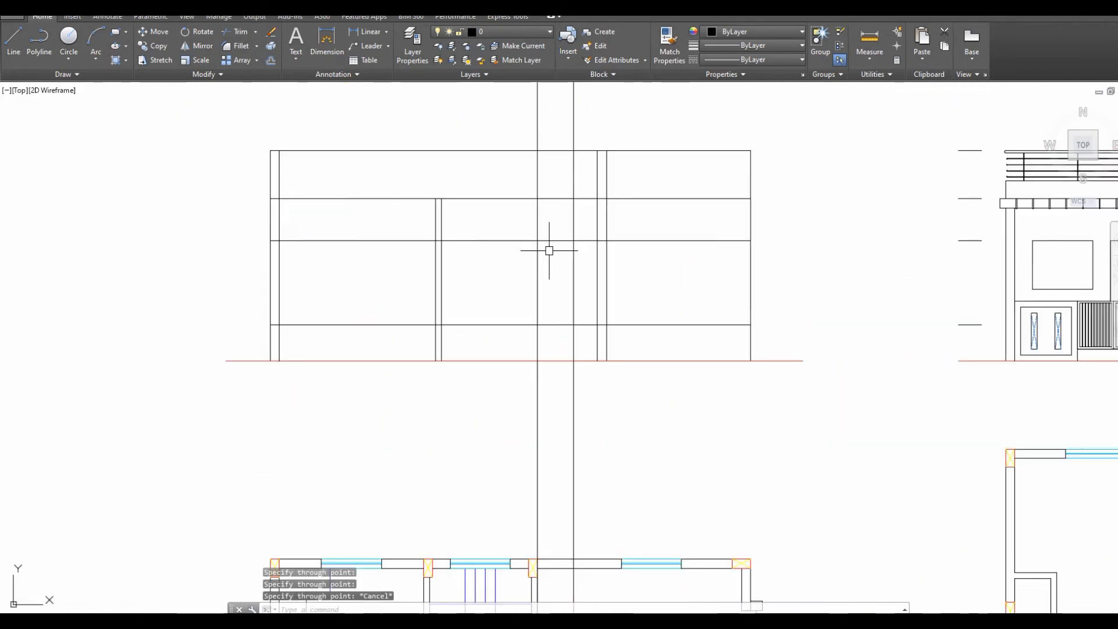
Trim the two opening lines below the section's floor level line.
{"action": "type", "text": "tr"}
{"action": "key", "text": "Return"}
{"action": "left_click", "coordinate": [545, 324]}
{"action": "key", "text": "Return"}
{"action": "left_click", "coordinate": [537, 340]}
{"action": "left_click", "coordinate": [573, 344]}
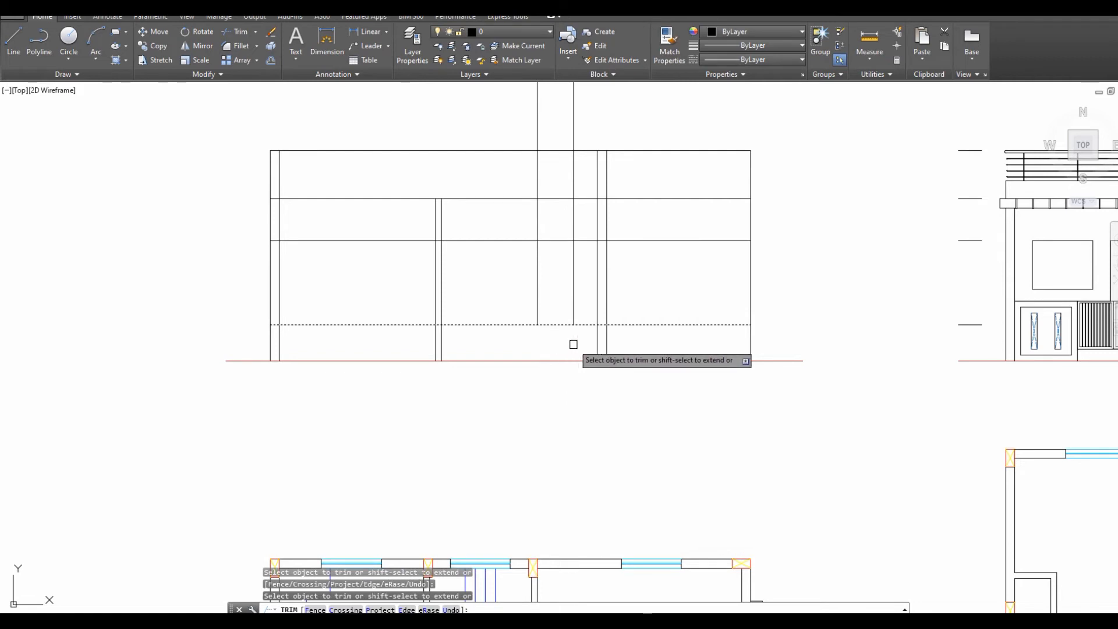
Trim the two opening lines above the section's door-height level line.
{"action": "key", "text": "Return"}
{"action": "key", "text": "Return"}
{"action": "left_click", "coordinate": [549, 240]}
{"action": "key", "text": "Return"}
{"action": "left_click", "coordinate": [538, 228]}
{"action": "left_click", "coordinate": [574, 232]}
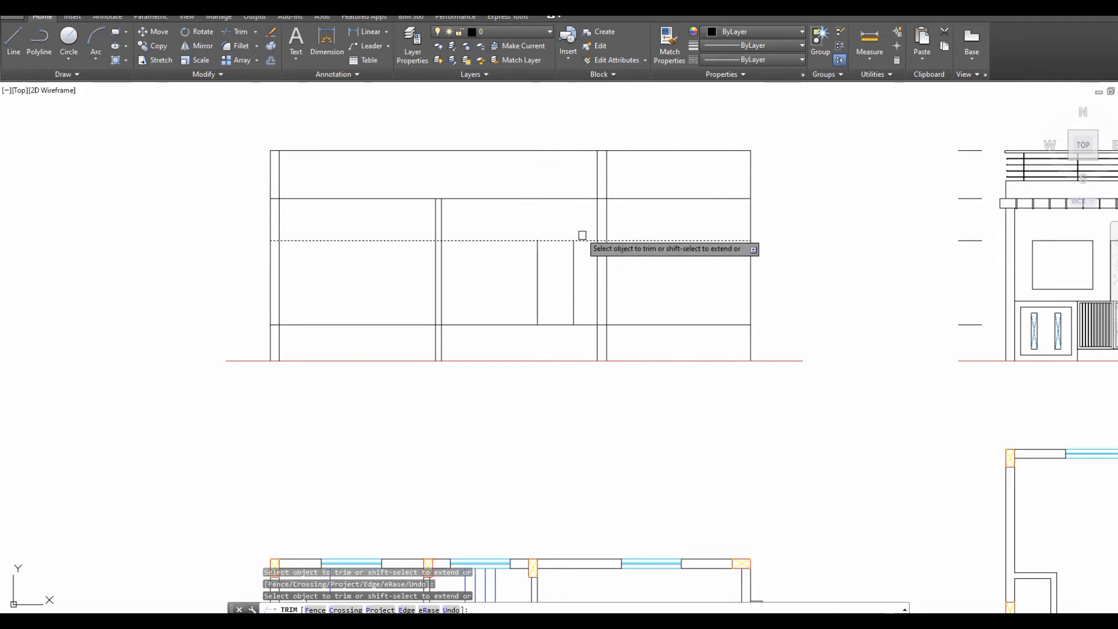
{"action": "left_click", "coordinate": [584, 235]}
{"action": "left_click", "coordinate": [582, 255]}
{"action": "left_click", "coordinate": [525, 242]}
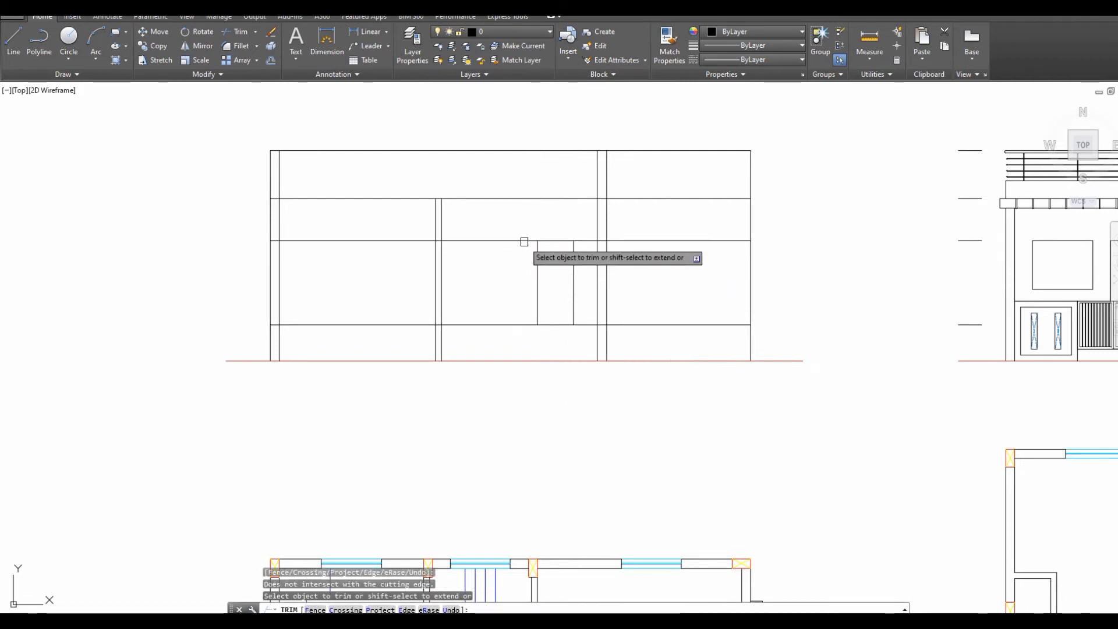
{"action": "key", "text": "Return"}
Trim the door-height level line on both sides of the opening, keeping only the door head.
{"action": "key", "text": "Return"}
{"action": "left_click", "coordinate": [537, 253]}
{"action": "key", "text": "Return"}
{"action": "left_click", "coordinate": [523, 240]}
{"action": "key", "text": "Return"}
{"action": "key", "text": "Return"}
{"action": "left_click", "coordinate": [574, 254]}
{"action": "key", "text": "Return"}
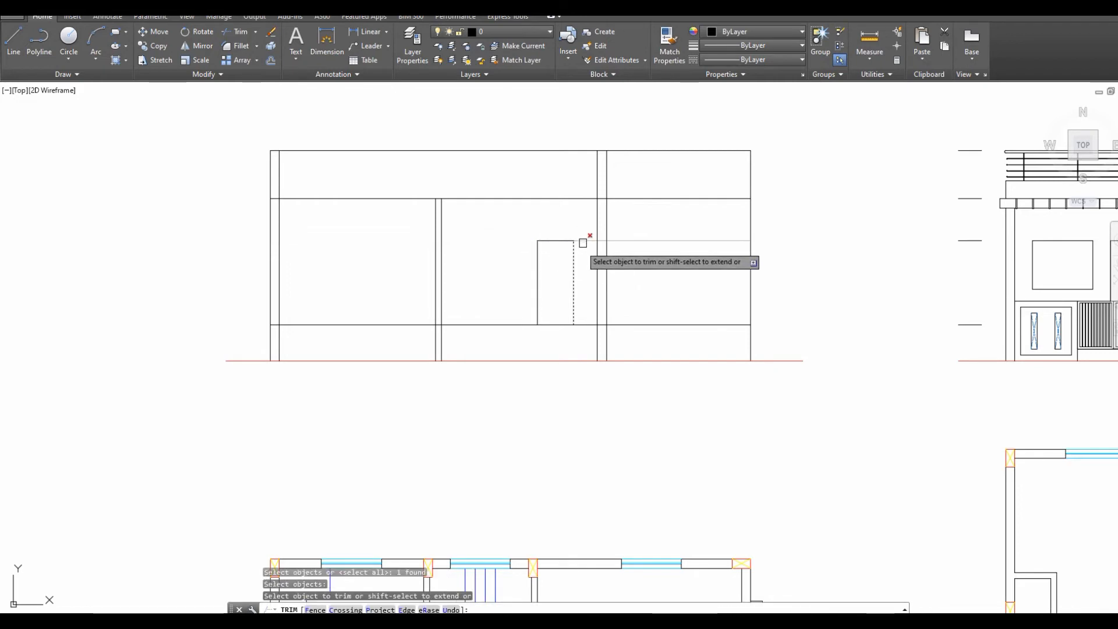
{"action": "left_click", "coordinate": [583, 243]}
{"action": "right_click", "coordinate": [577, 223]}
{"action": "left_click", "coordinate": [582, 236]}
Draw a vertical construction line through the left face of the column at the right stair wall's end.
{"action": "middle_click_drag", "start_coordinate": [576, 247], "coordinate": [574, 256]}
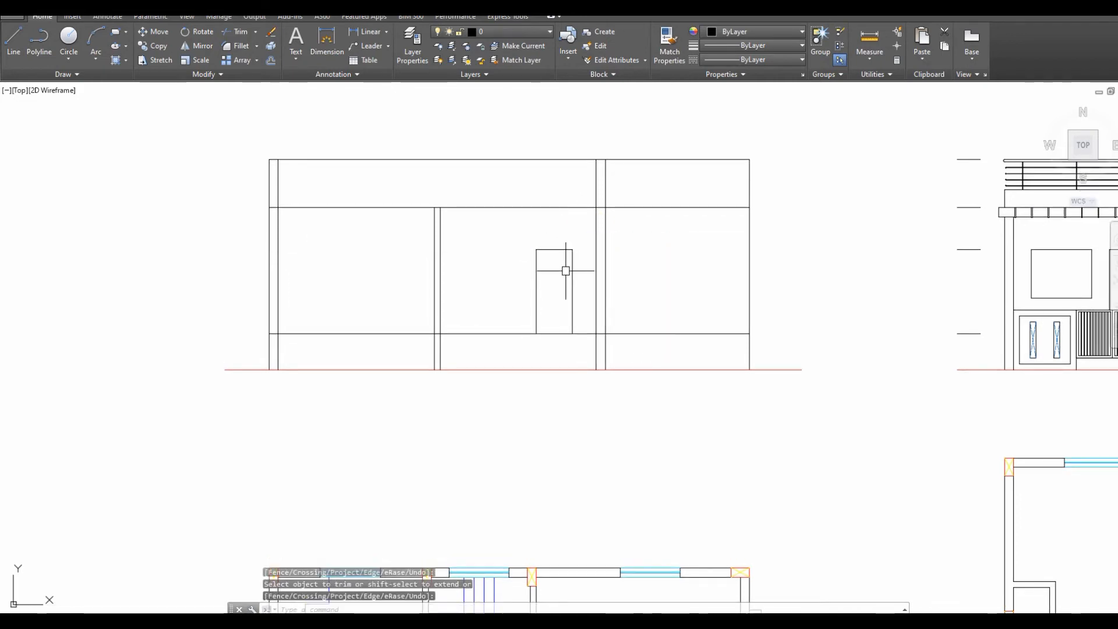
{"action": "middle_click_drag", "start_coordinate": [466, 395], "coordinate": [516, 199]}
{"action": "middle_click_drag", "start_coordinate": [520, 419], "coordinate": [534, 293]}
{"action": "scroll", "coordinate": [582, 431], "scroll_direction": "up", "scroll_amount": 4}
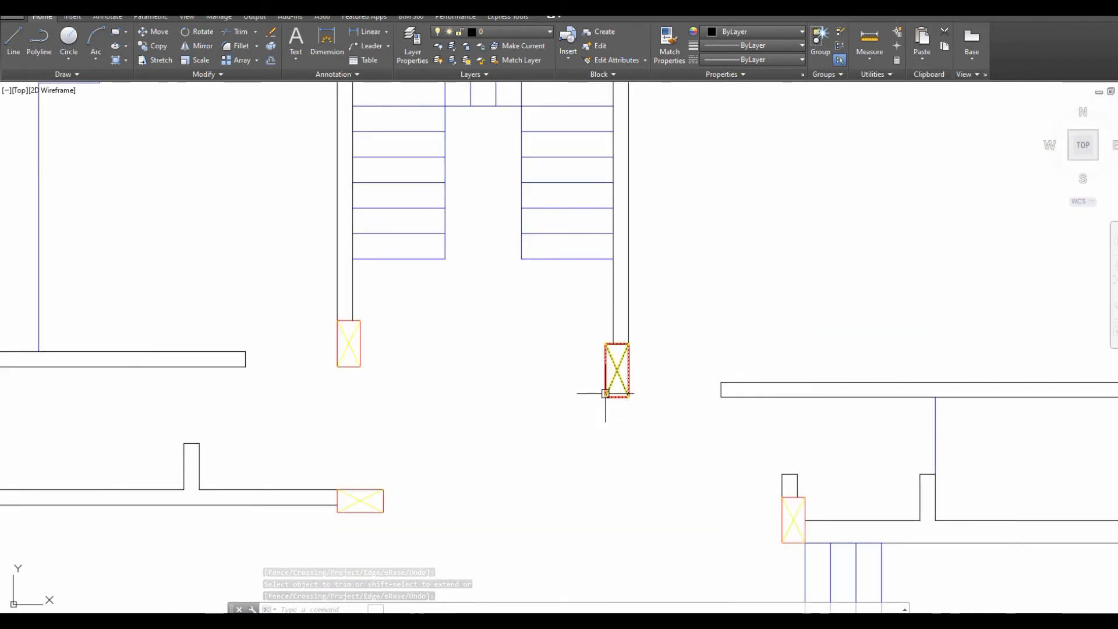
{"action": "type", "text": "xl"}
{"action": "key", "text": "Return"}
{"action": "type", "text": "v"}
{"action": "key", "text": "Return"}
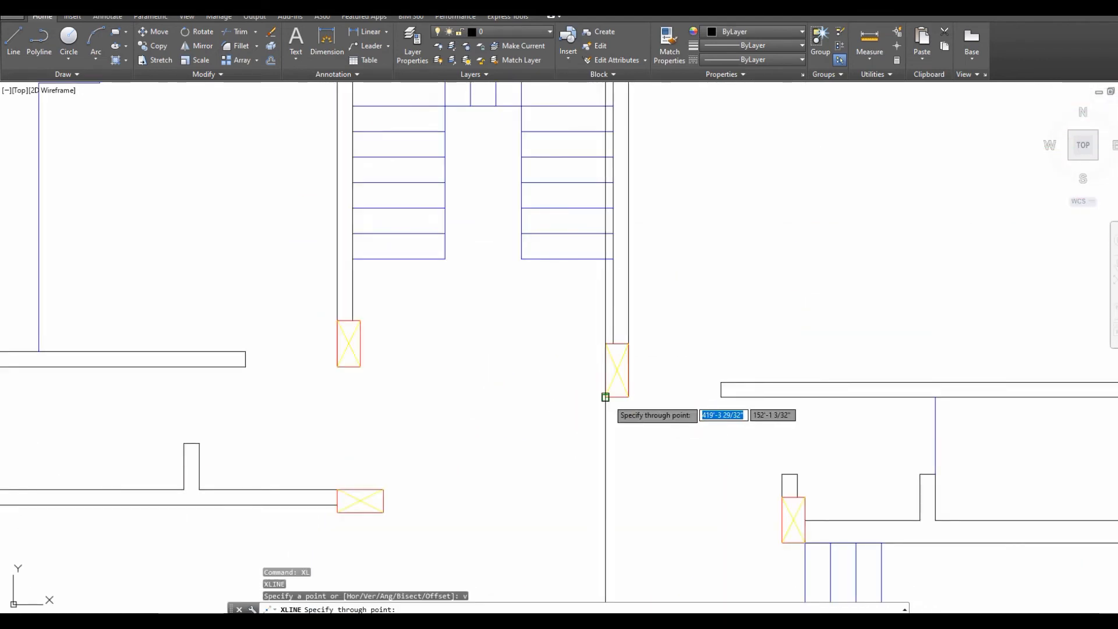
{"action": "left_click", "coordinate": [606, 393]}
{"action": "scroll", "coordinate": [558, 396], "scroll_direction": "down", "scroll_amount": 4}
{"action": "scroll", "coordinate": [513, 441], "scroll_direction": "up", "scroll_amount": 3}
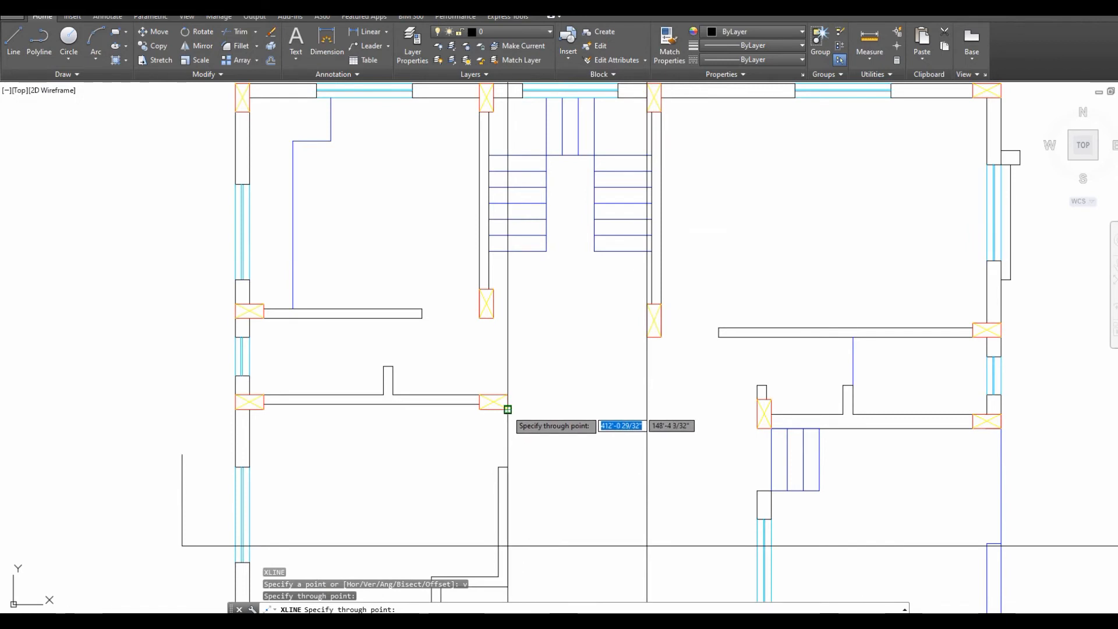
{"action": "scroll", "coordinate": [570, 400], "scroll_direction": "down", "scroll_amount": 5}
{"action": "key", "text": "Escape"}
Trim the column line below the red ground line and above the section's roof slab level line.
{"action": "middle_click_drag", "start_coordinate": [562, 220], "coordinate": [556, 400]}
{"action": "scroll", "coordinate": [557, 326], "scroll_direction": "up", "scroll_amount": 5}
{"action": "type", "text": "tr"}
{"action": "right_click", "coordinate": [557, 322]}
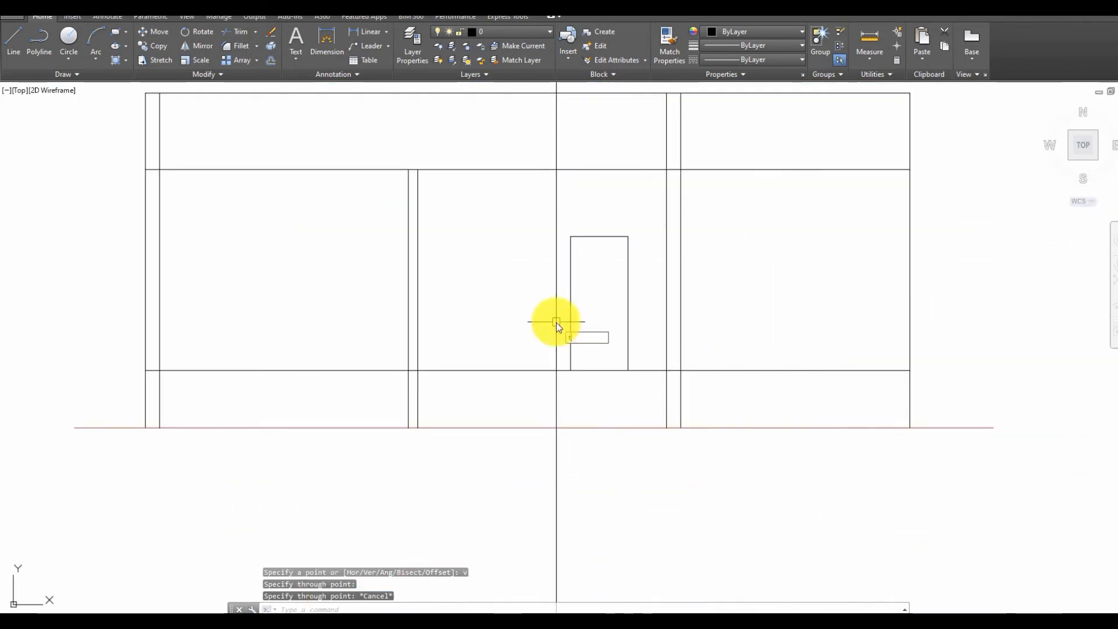
{"action": "left_click", "coordinate": [582, 395]}
{"action": "left_click", "coordinate": [564, 437]}
{"action": "right_click", "coordinate": [559, 447]}
{"action": "left_click", "coordinate": [556, 450]}
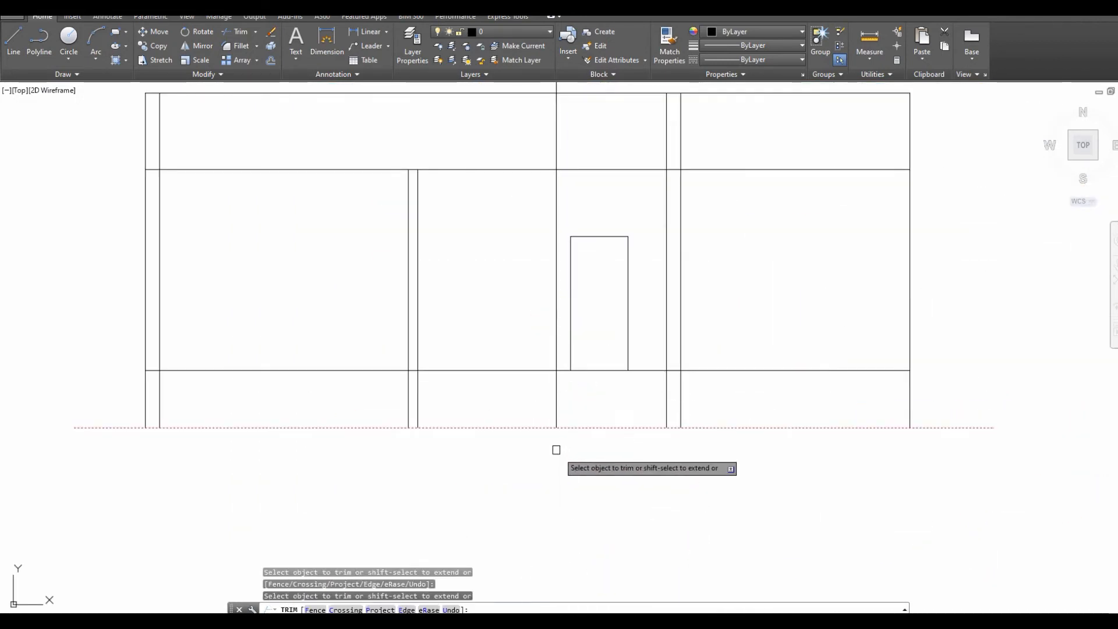
{"action": "middle_click_drag", "start_coordinate": [564, 239], "coordinate": [556, 382]}
{"action": "left_click", "coordinate": [547, 294]}
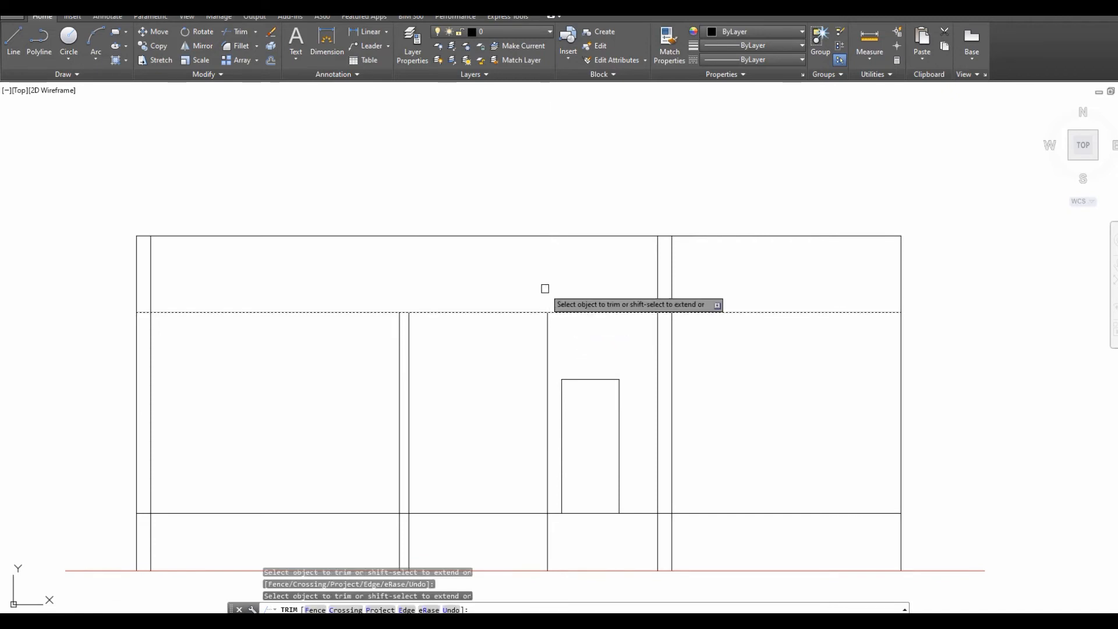
{"action": "key", "text": "Escape"}
Extend the door opening's left edge up to the roof slab level line and down to the ground line.
{"action": "scroll", "coordinate": [562, 374], "scroll_direction": "up", "scroll_amount": 2}
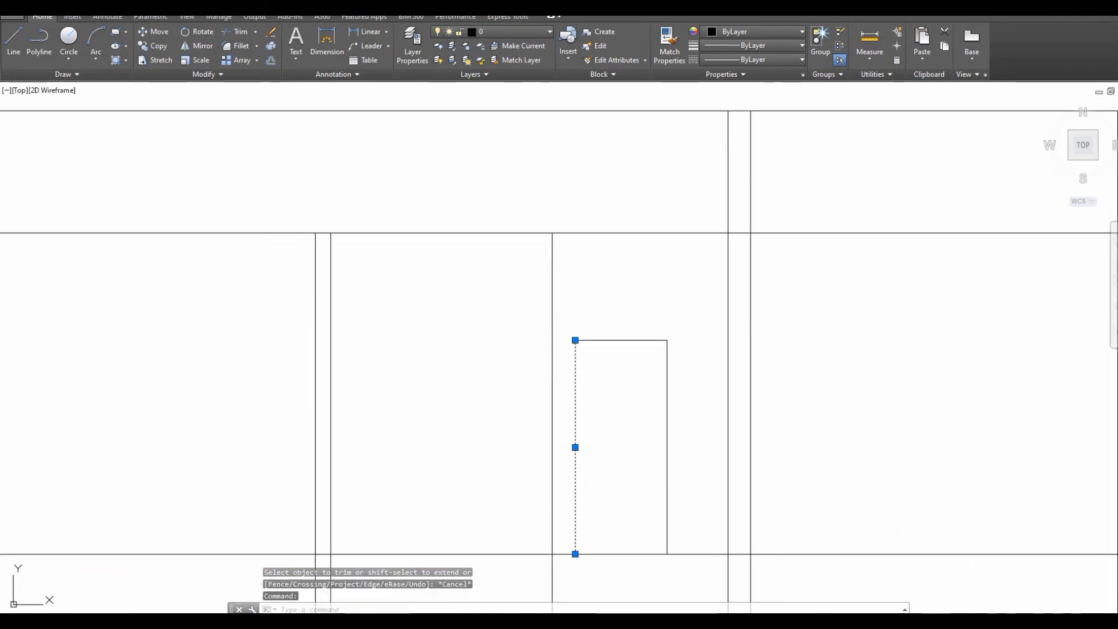
{"action": "left_click", "coordinate": [604, 219]}
{"action": "left_click", "coordinate": [587, 249]}
{"action": "key", "text": "Return"}
{"action": "left_click", "coordinate": [584, 356]}
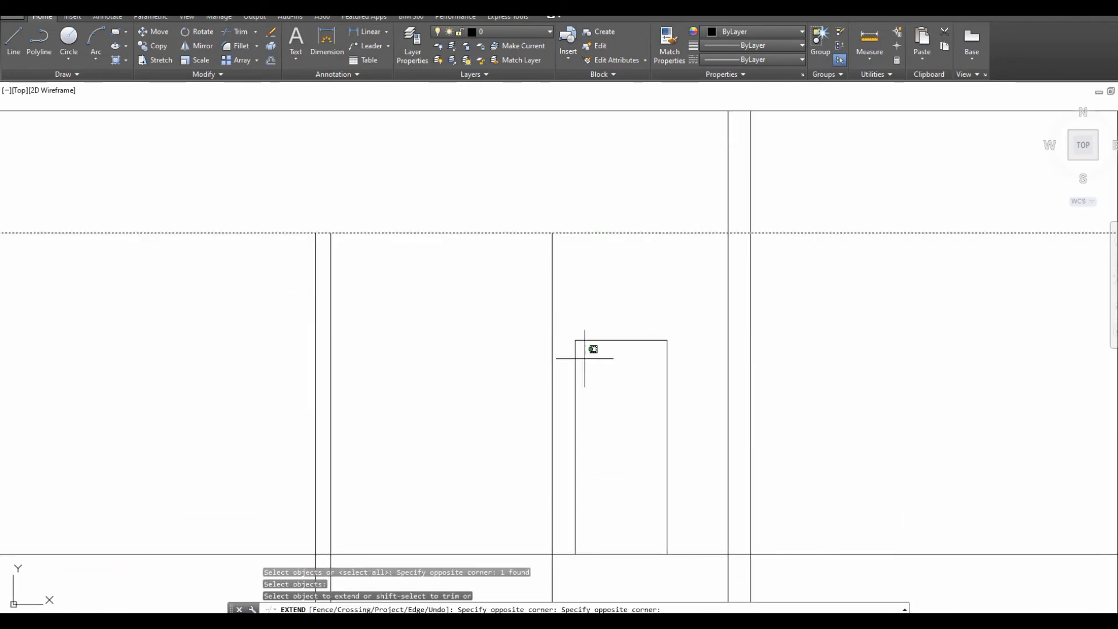
{"action": "left_click", "coordinate": [570, 390]}
{"action": "middle_click_drag", "start_coordinate": [573, 501], "coordinate": [578, 427]}
{"action": "scroll", "coordinate": [578, 428], "scroll_direction": "down", "scroll_amount": 4}
{"action": "key", "text": "Escape"}
Trim the floor level line between the column's two vertical faces beside the door.
{"action": "type", "text": "tr"}
{"action": "key", "text": "Return"}
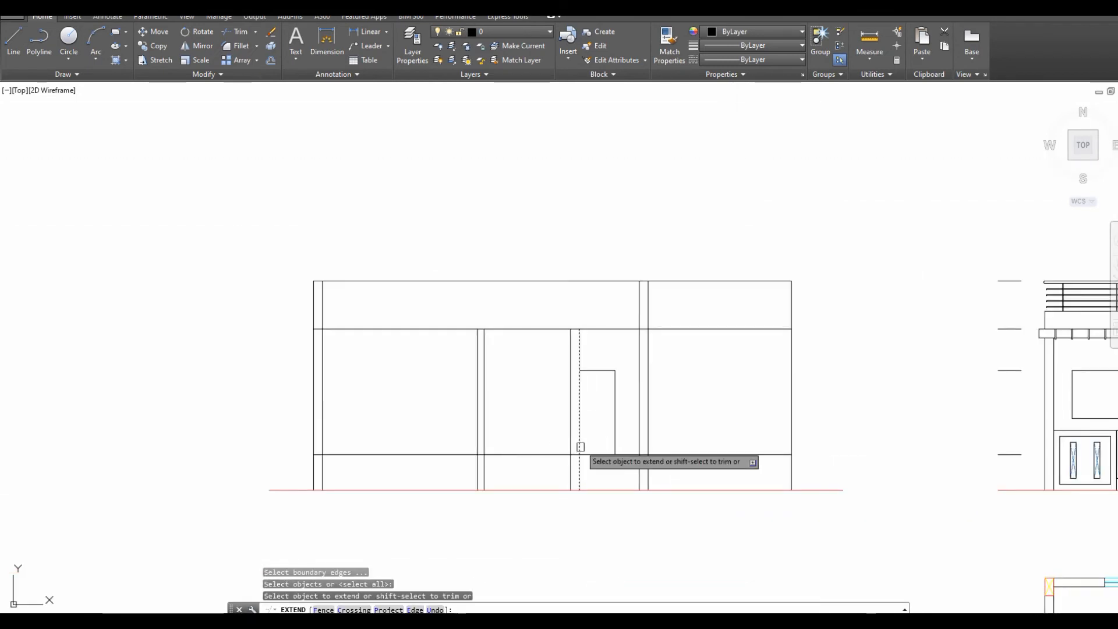
{"action": "scroll", "coordinate": [582, 392], "scroll_direction": "up", "scroll_amount": 4}
{"action": "right_click", "coordinate": [577, 594]}
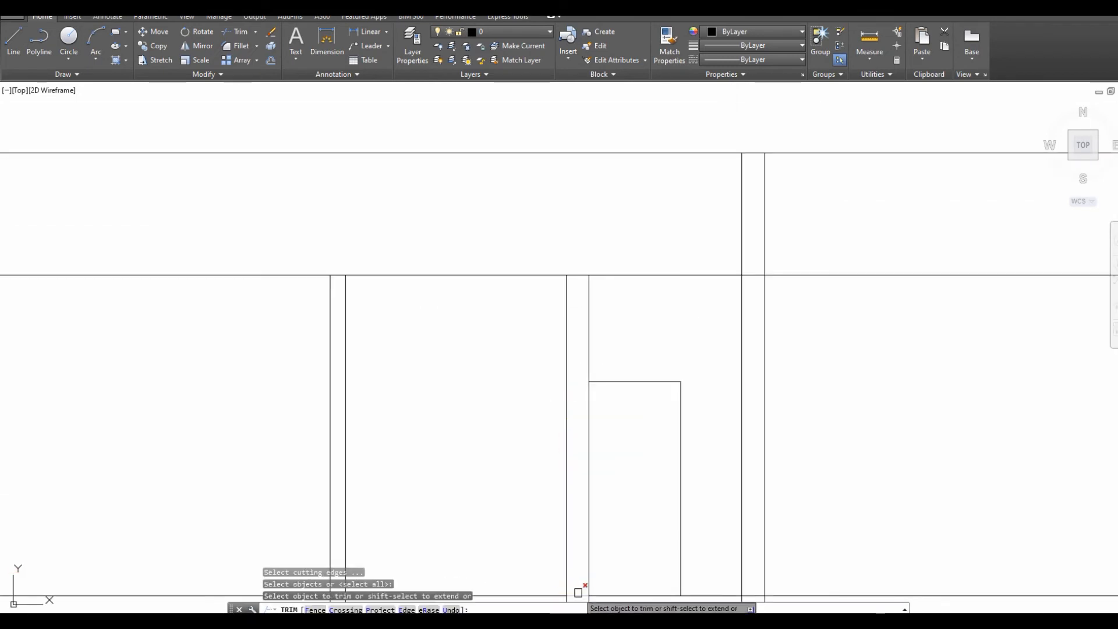
{"action": "left_click", "coordinate": [578, 592]}
{"action": "right_click", "coordinate": [457, 353]}
{"action": "left_click", "coordinate": [474, 362]}
Offset the section's roof slab level line 6 inches downward to form the slab's underside.
{"action": "scroll", "coordinate": [495, 286], "scroll_direction": "down", "scroll_amount": 2}
{"action": "middle_click_drag", "start_coordinate": [543, 384], "coordinate": [531, 293]}
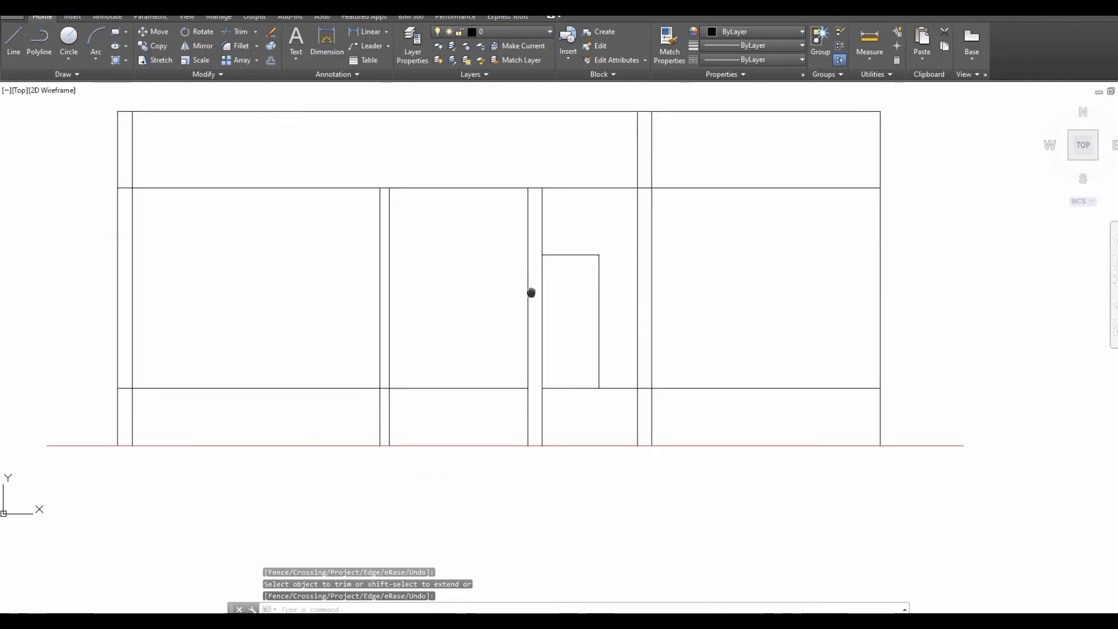
{"action": "scroll", "coordinate": [531, 292], "scroll_direction": "down", "scroll_amount": 2}
{"action": "mouse_move", "coordinate": [544, 400]}
{"action": "middle_mouse_down"}
{"action": "mouse_move", "coordinate": [497, 307]}
{"action": "mouse_move", "coordinate": [513, 158]}
{"action": "mouse_move", "coordinate": [501, 269]}
{"action": "middle_mouse_up"}
{"action": "scroll", "coordinate": [496, 307], "scroll_direction": "down", "scroll_amount": 1}
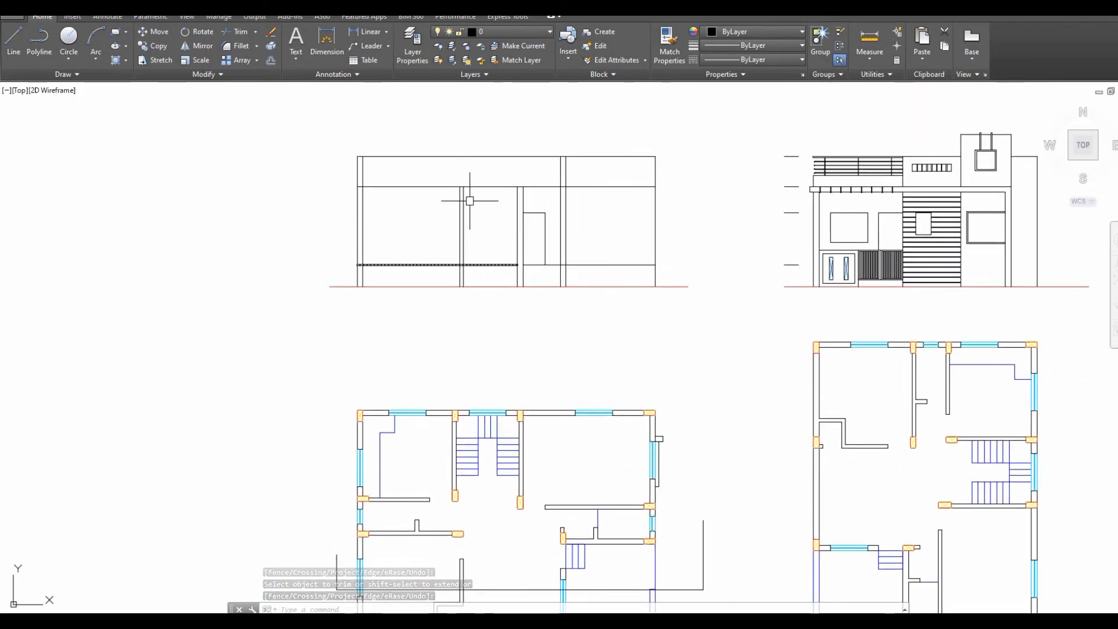
{"action": "scroll", "coordinate": [466, 192], "scroll_direction": "up", "scroll_amount": 2}
{"action": "middle_click_drag", "start_coordinate": [462, 182], "coordinate": [420, 325]}
{"action": "scroll", "coordinate": [419, 325], "scroll_direction": "up", "scroll_amount": 2}
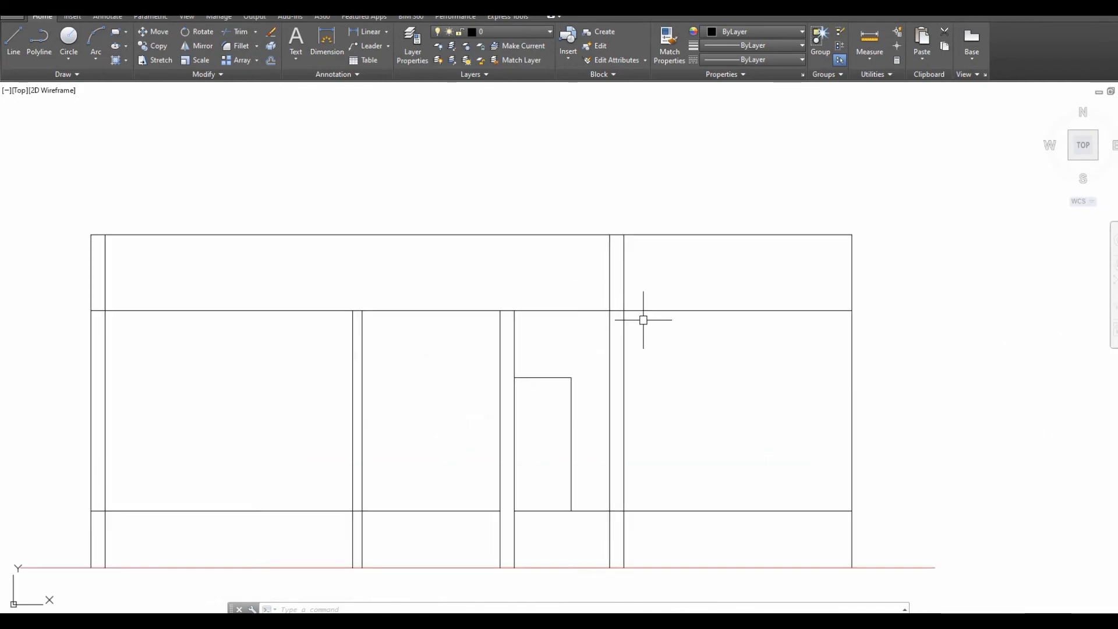
{"action": "key", "text": "Return"}
{"action": "type", "text": "6"}
{"action": "key", "text": "Return"}
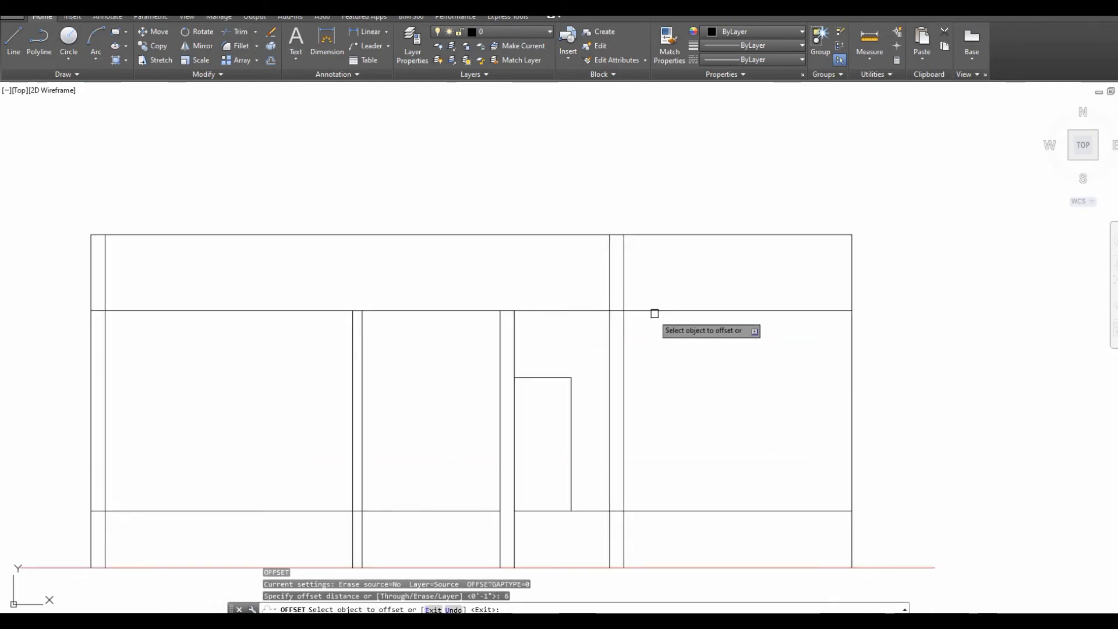
{"action": "left_click", "coordinate": [654, 311]}
{"action": "left_click", "coordinate": [664, 332]}
{"action": "right_click", "coordinate": [684, 291]}
{"action": "left_click", "coordinate": [693, 287]}
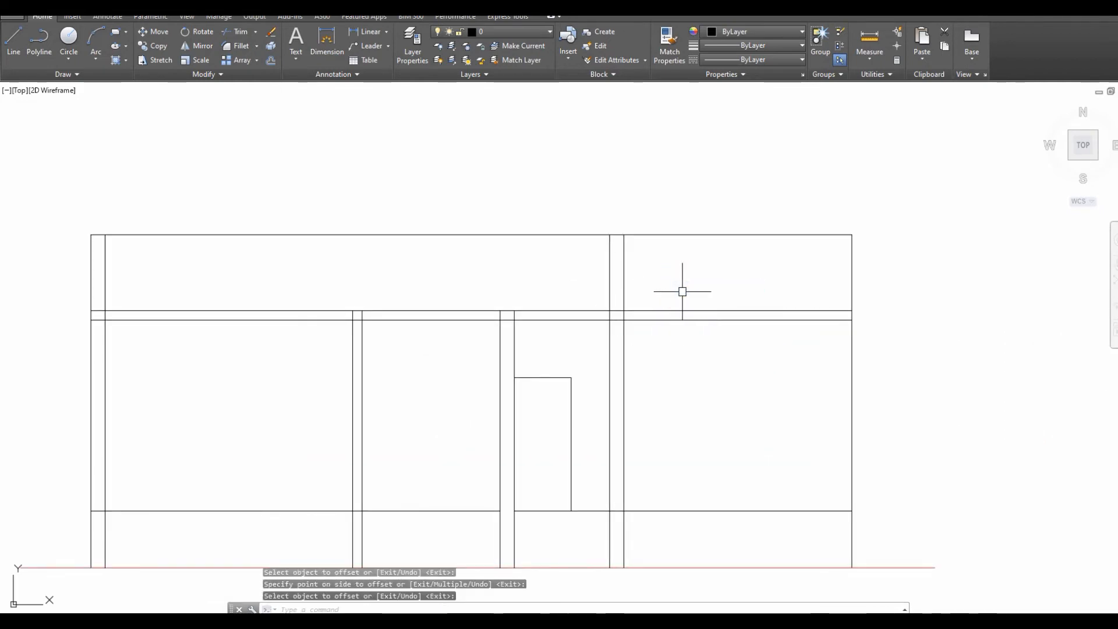
Offset the roof slab's top line 18 inches downward to form the beam's underside.
{"action": "key", "text": "Return"}
{"action": "type", "text": "18"}
{"action": "key", "text": "Return"}
{"action": "left_click", "coordinate": [681, 311]}
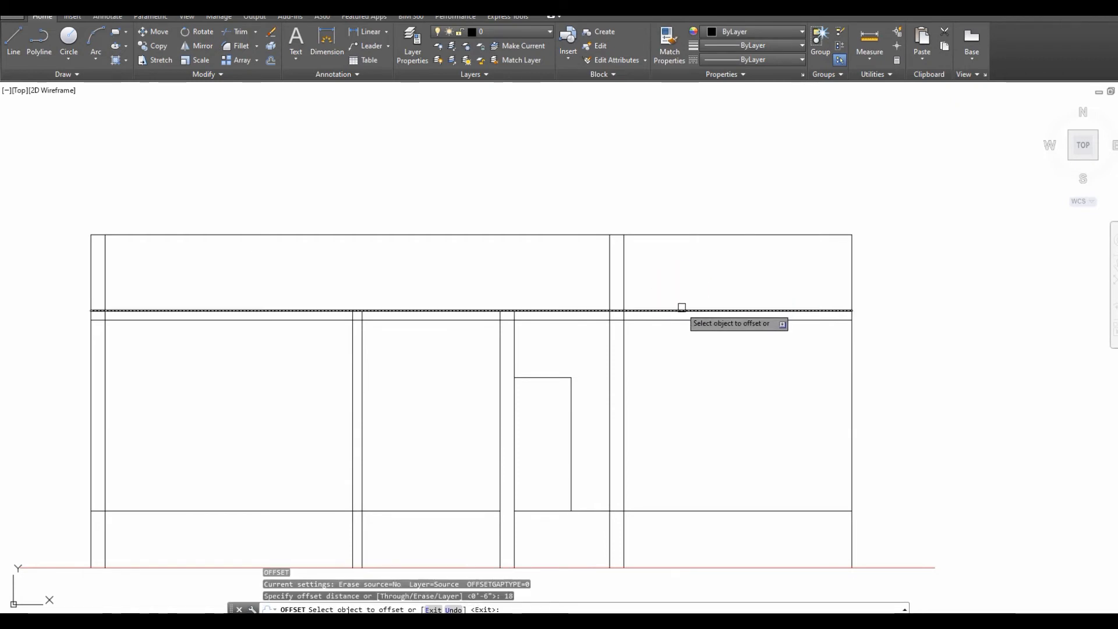
{"action": "left_click", "coordinate": [679, 367]}
{"action": "middle_click_drag", "start_coordinate": [520, 380], "coordinate": [666, 383]}
{"action": "key", "text": "Escape"}
{"action": "right_click", "coordinate": [463, 265]}
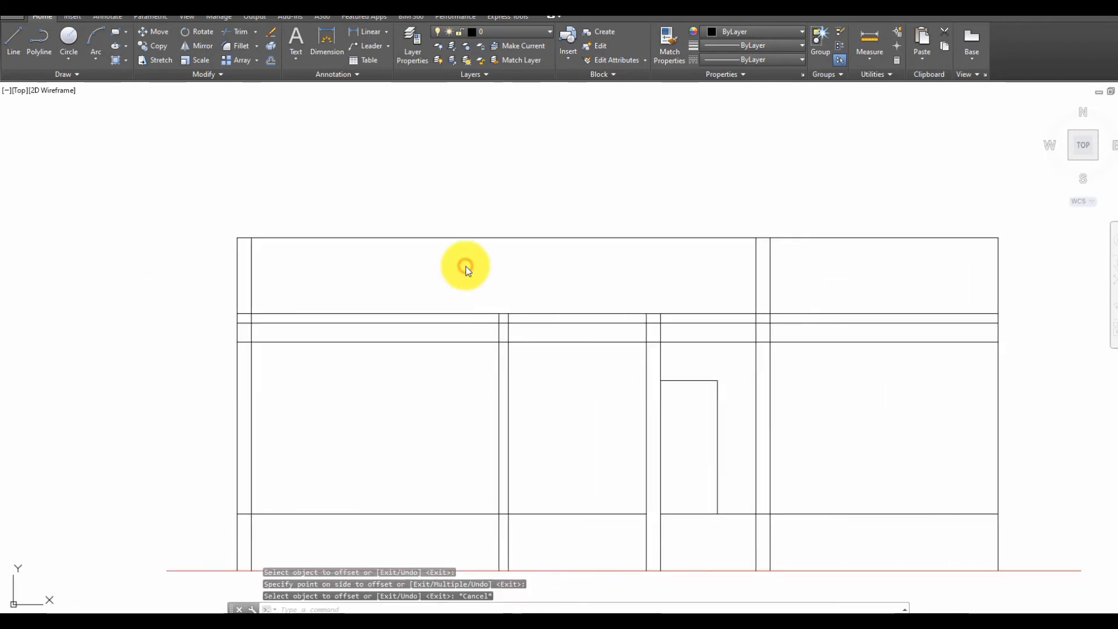
{"action": "key", "text": "Escape"}
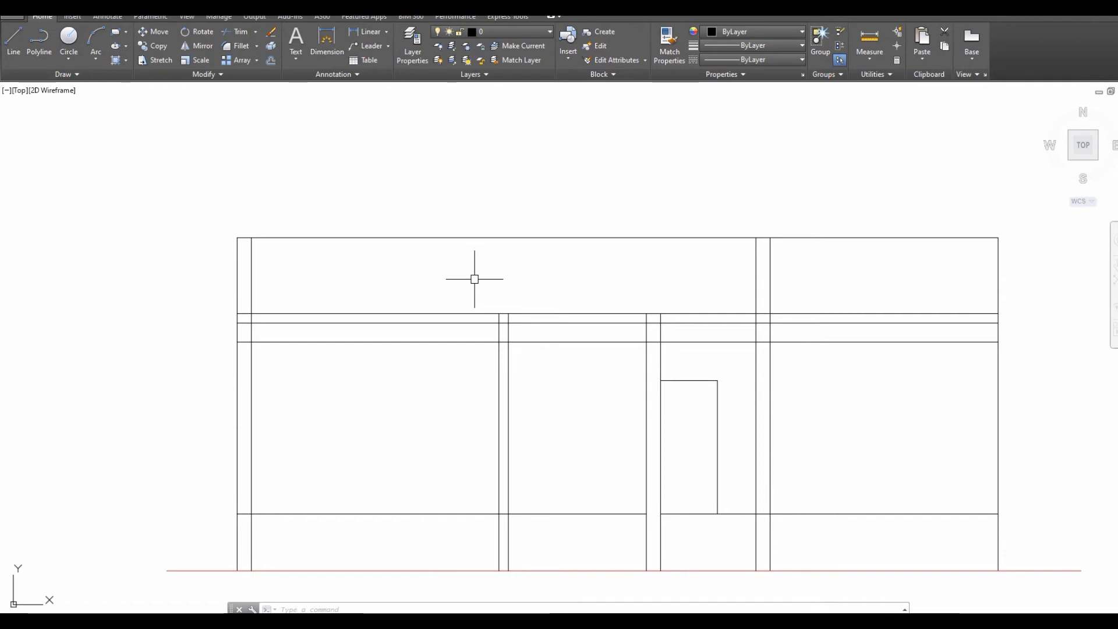
Trim the left outer wall's outer line through the slab and beam depth, and the slab lines' overlap at its inner face.
{"action": "key", "text": "Return"}
{"action": "key", "text": "Return"}
{"action": "scroll", "coordinate": [244, 322], "scroll_direction": "up", "scroll_amount": 5}
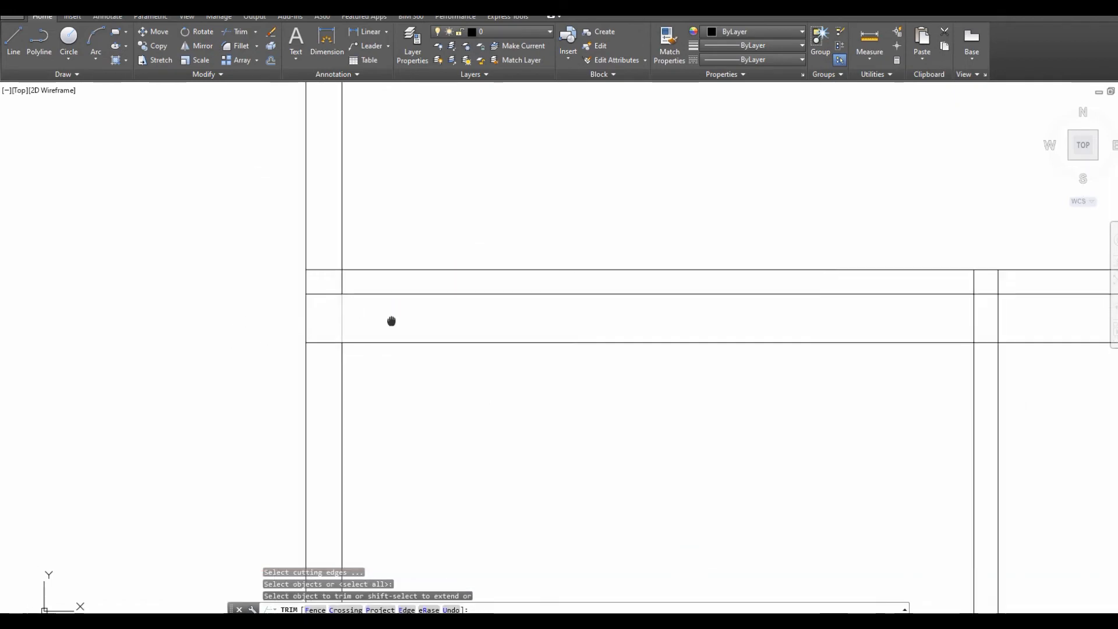
{"action": "left_click", "coordinate": [387, 302]}
{"action": "left_click", "coordinate": [337, 332]}
{"action": "left_click", "coordinate": [394, 280]}
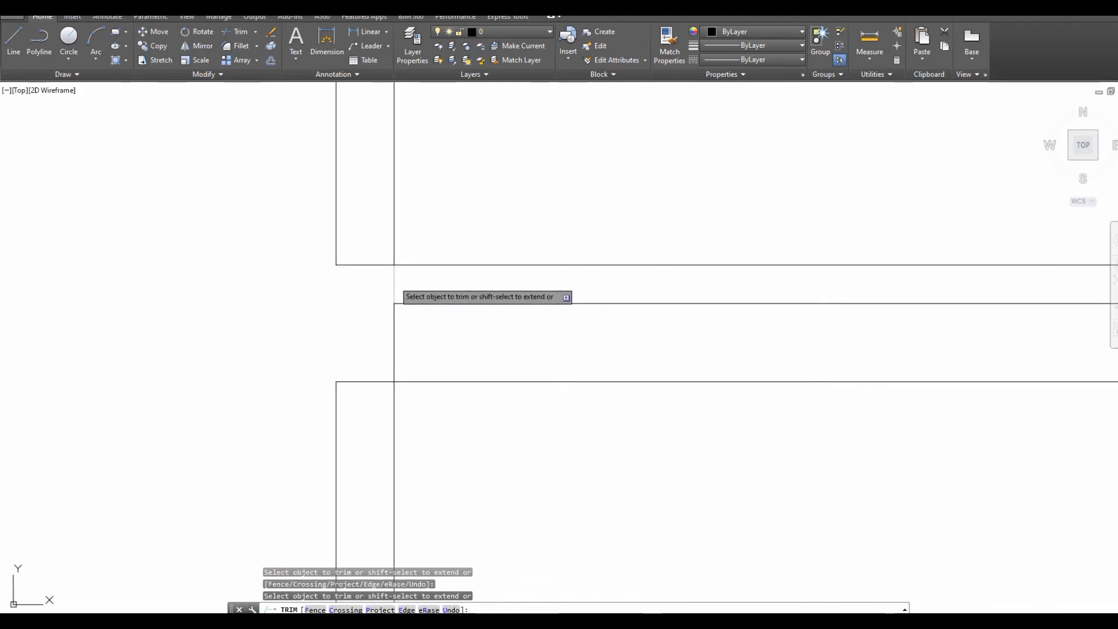
{"action": "left_click", "coordinate": [401, 381]}
{"action": "scroll", "coordinate": [350, 372], "scroll_direction": "down", "scroll_amount": 3}
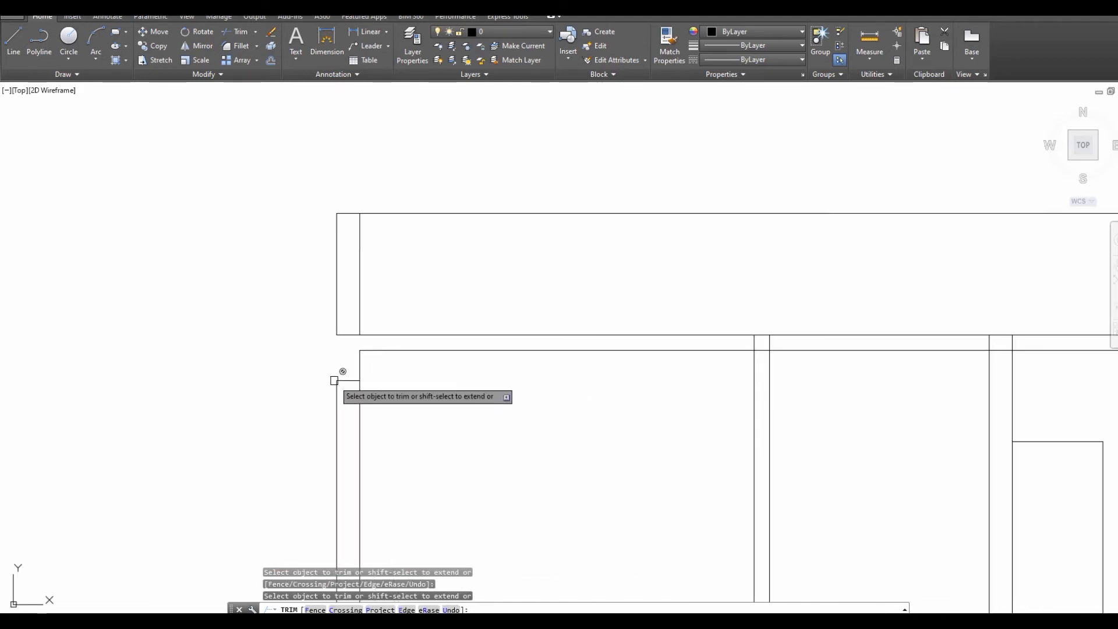
{"action": "scroll", "coordinate": [349, 396], "scroll_direction": "up", "scroll_amount": 3}
{"action": "key", "text": "Escape"}
Trim the beam's underside line across the left wall and the wall's inner line between slab and beam undersides.
{"action": "right_click", "coordinate": [369, 382]}
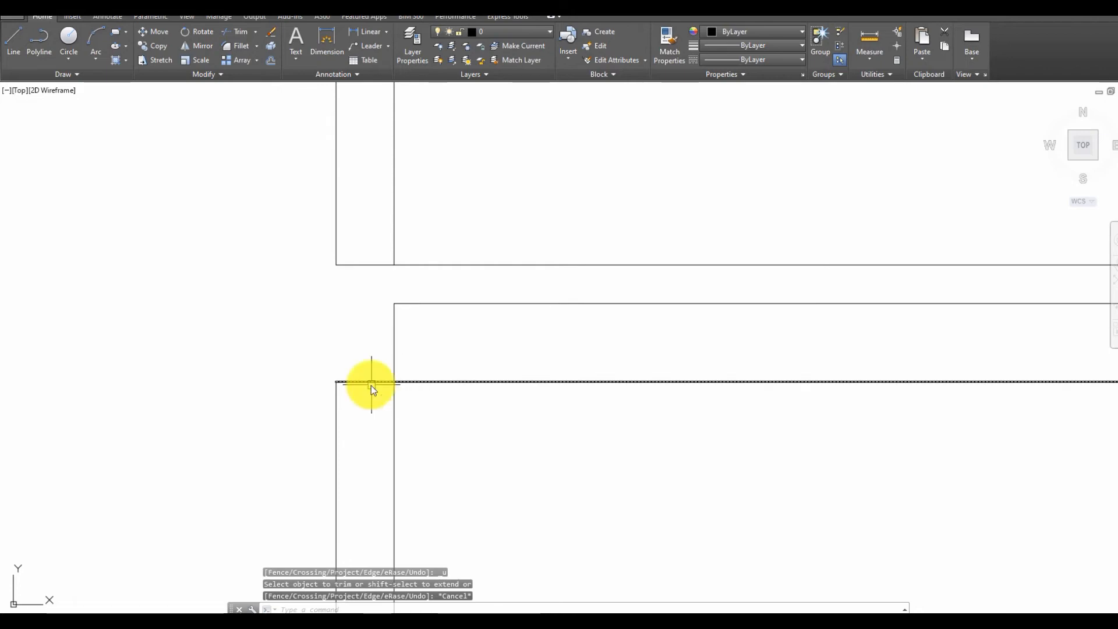
{"action": "key", "text": "Return"}
{"action": "left_click", "coordinate": [371, 383]}
{"action": "left_click", "coordinate": [395, 344]}
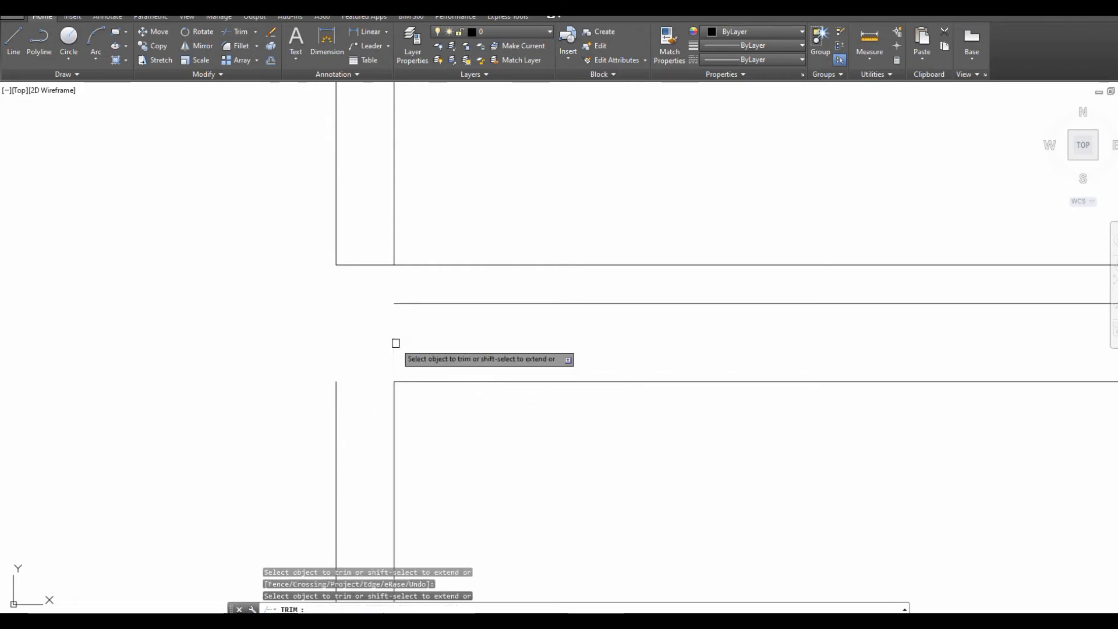
Draw connected lines closing the beam outline at the leftmost wall, from the slab top around to the slab underside.
{"action": "key", "text": "Escape"}
{"action": "type", "text": "l"}
{"action": "key", "text": "Return"}
{"action": "left_click", "coordinate": [337, 266]}
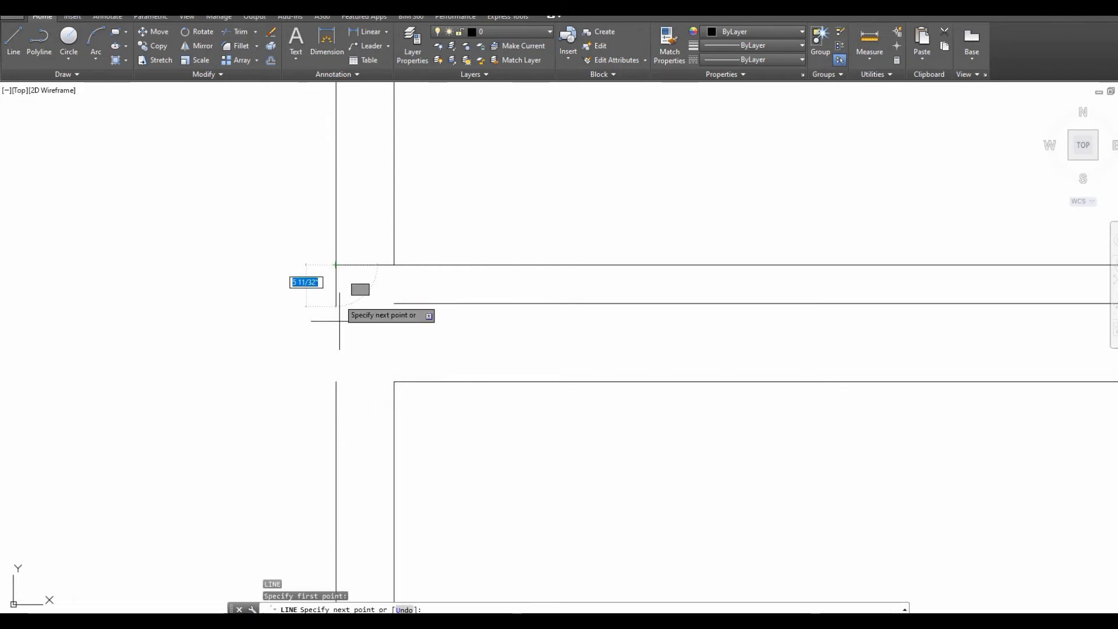
{"action": "left_click", "coordinate": [337, 381]}
{"action": "left_click", "coordinate": [394, 381]}
{"action": "left_click", "coordinate": [394, 303]}
{"action": "key", "text": "Escape"}
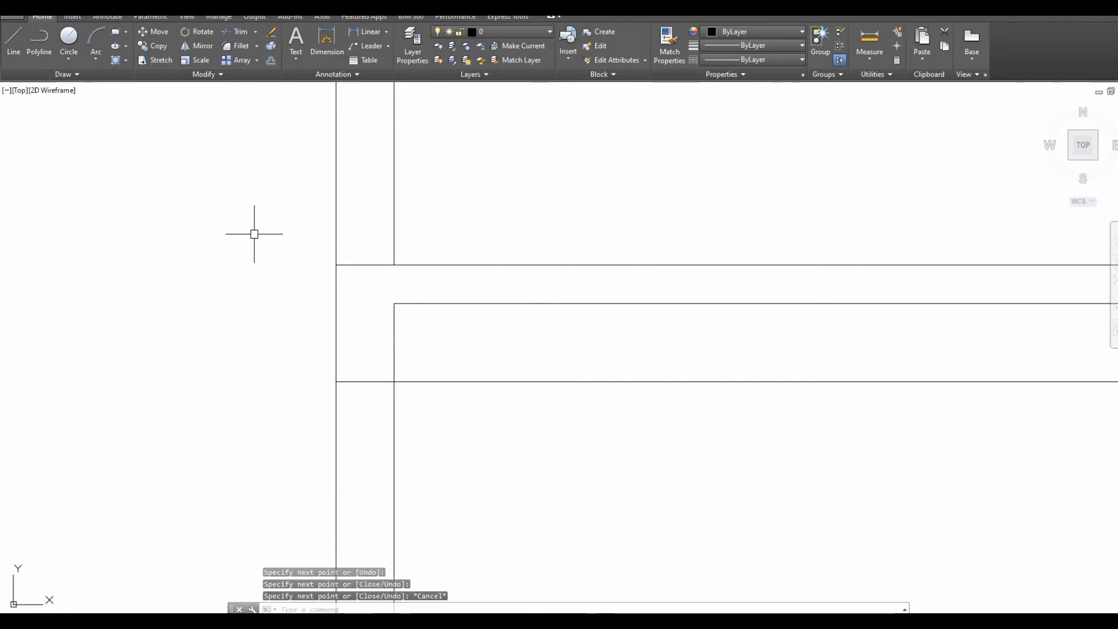
Set the colour of the new beam lines at the leftmost wall to red 237,31,36.
{"action": "left_click", "coordinate": [255, 234]}
{"action": "left_click", "coordinate": [569, 443]}
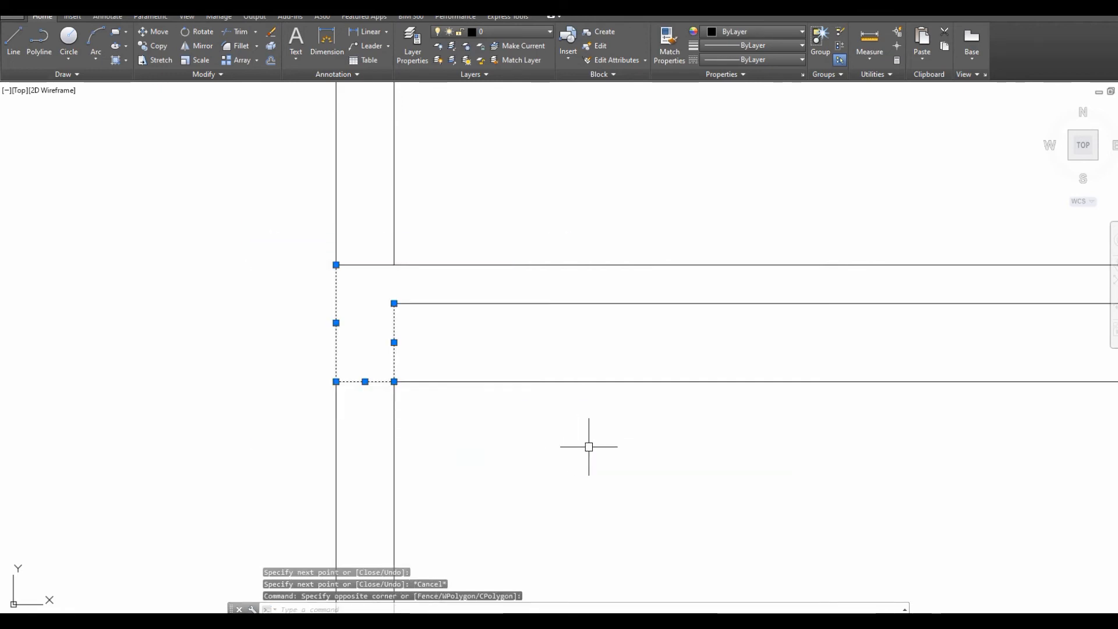
{"action": "left_click", "coordinate": [752, 36]}
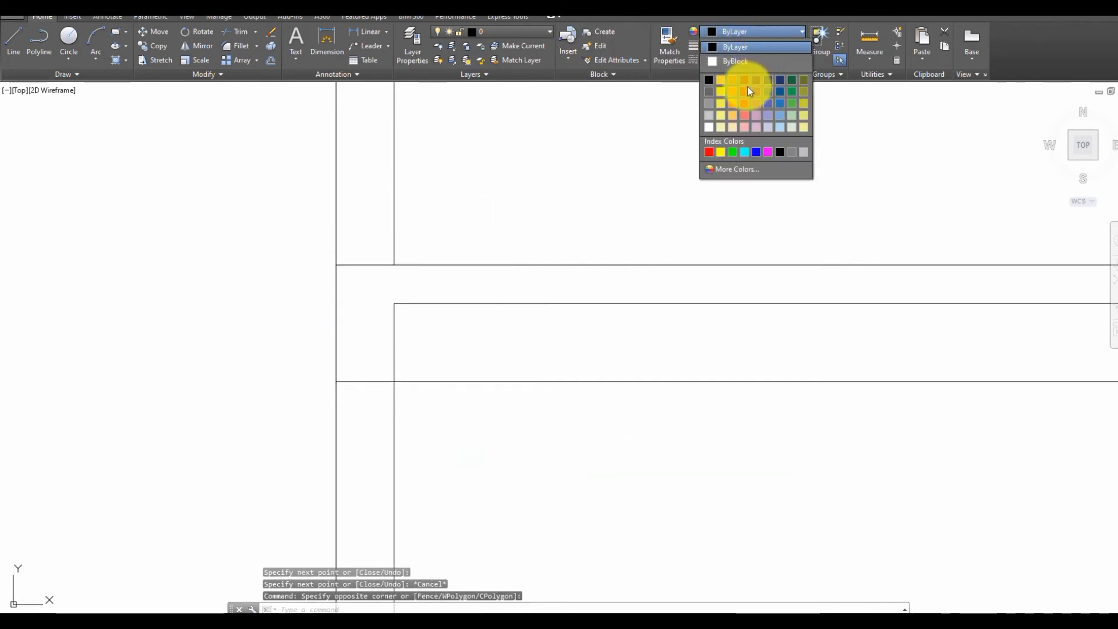
{"action": "left_click", "coordinate": [739, 100]}
Match the red beam line's properties onto the two horizontal slab lines.
{"action": "type", "text": "ma"}
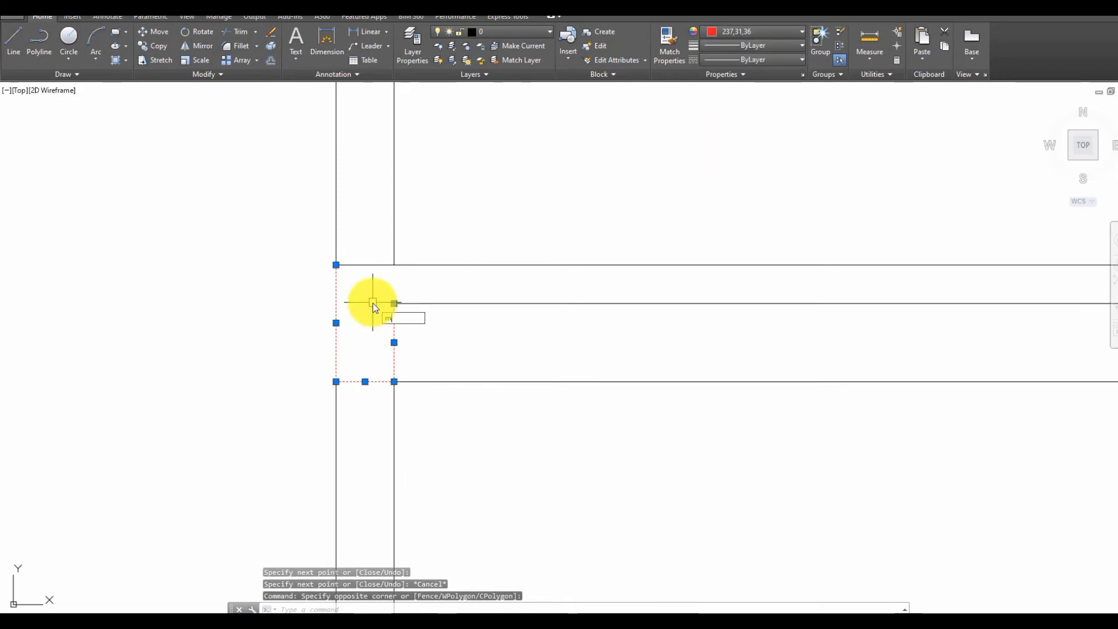
{"action": "key", "text": "Return"}
{"action": "left_click", "coordinate": [511, 238]}
{"action": "left_click", "coordinate": [472, 354]}
{"action": "left_click", "coordinate": [396, 336]}
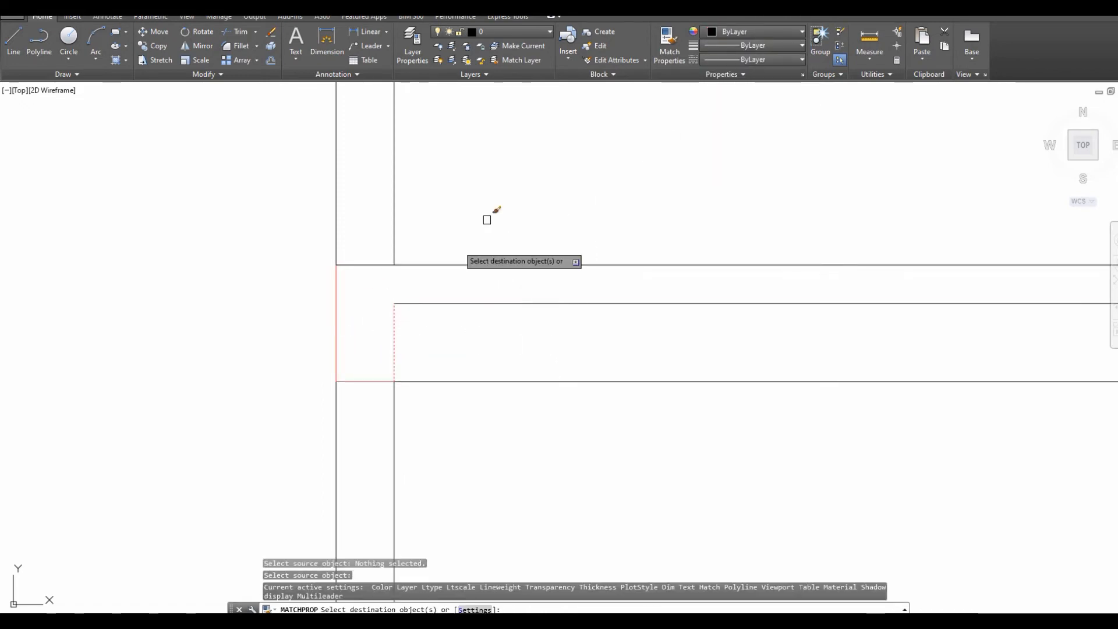
{"action": "left_click", "coordinate": [493, 222]}
{"action": "left_click", "coordinate": [451, 322]}
{"action": "scroll", "coordinate": [437, 327], "scroll_direction": "down", "scroll_amount": 4}
{"action": "middle_click_drag", "start_coordinate": [763, 389], "coordinate": [498, 406]}
{"action": "key", "text": "Escape"}
{"action": "middle_click_drag", "start_coordinate": [605, 343], "coordinate": [431, 324]}
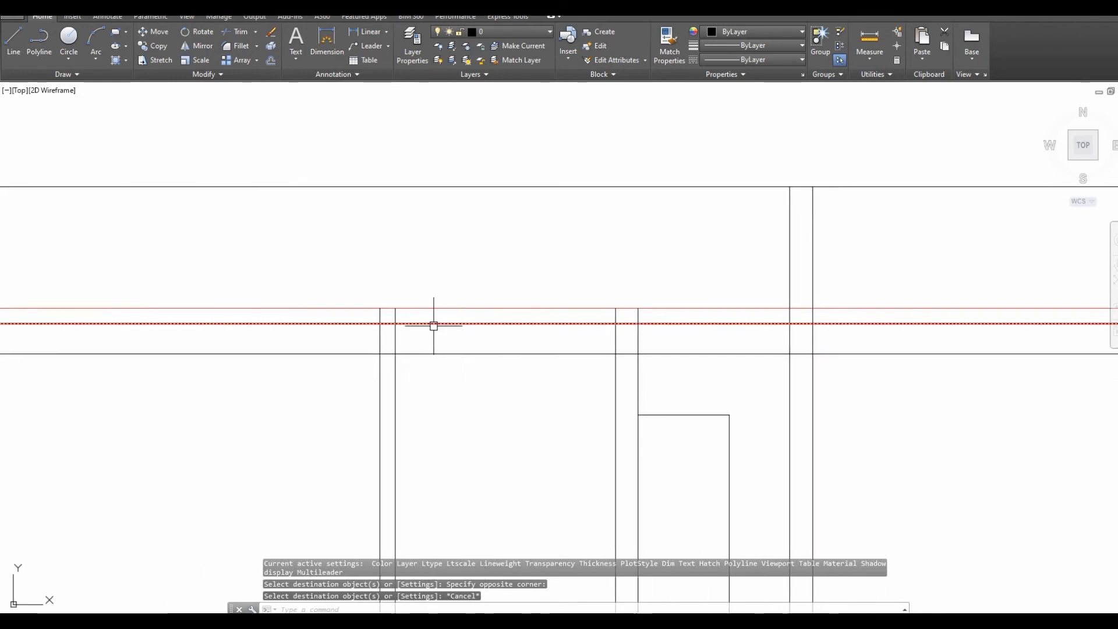
{"action": "scroll", "coordinate": [454, 352], "scroll_direction": "down", "scroll_amount": 3}
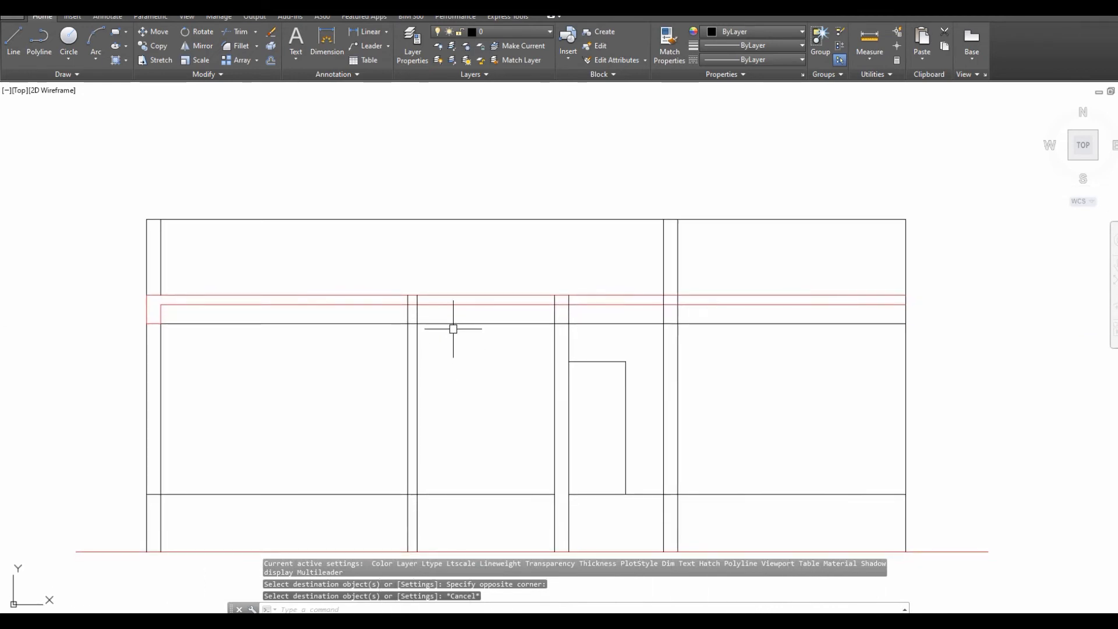
Offset the second wall's right line to the left with the default distance to mark the beam side.
{"action": "scroll", "coordinate": [390, 297], "scroll_direction": "up", "scroll_amount": 3}
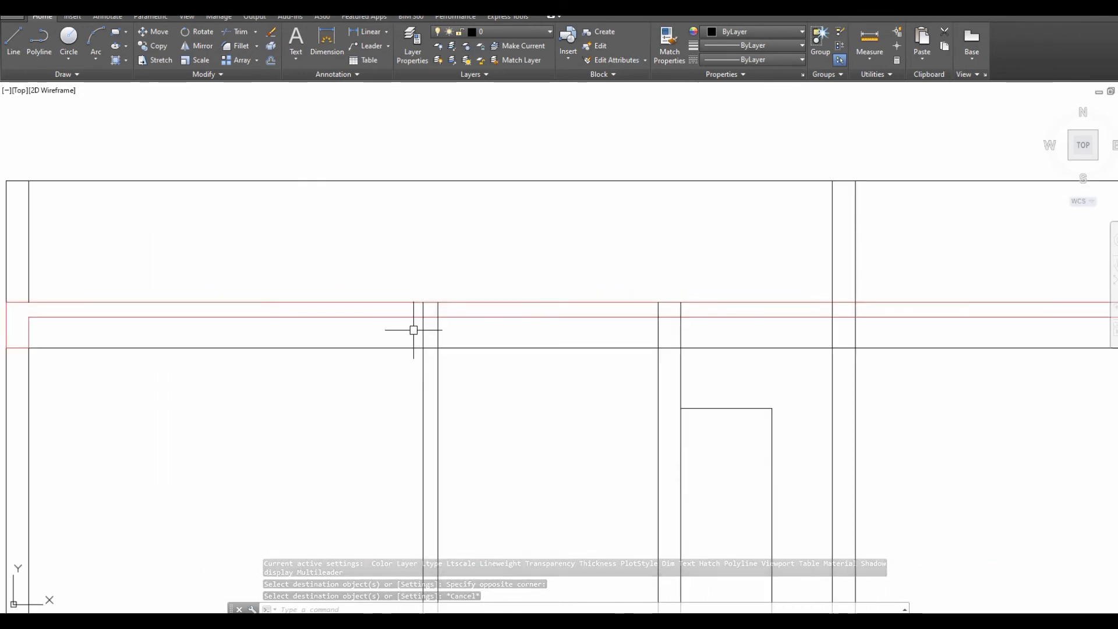
{"action": "scroll", "coordinate": [446, 314], "scroll_direction": "up", "scroll_amount": 3}
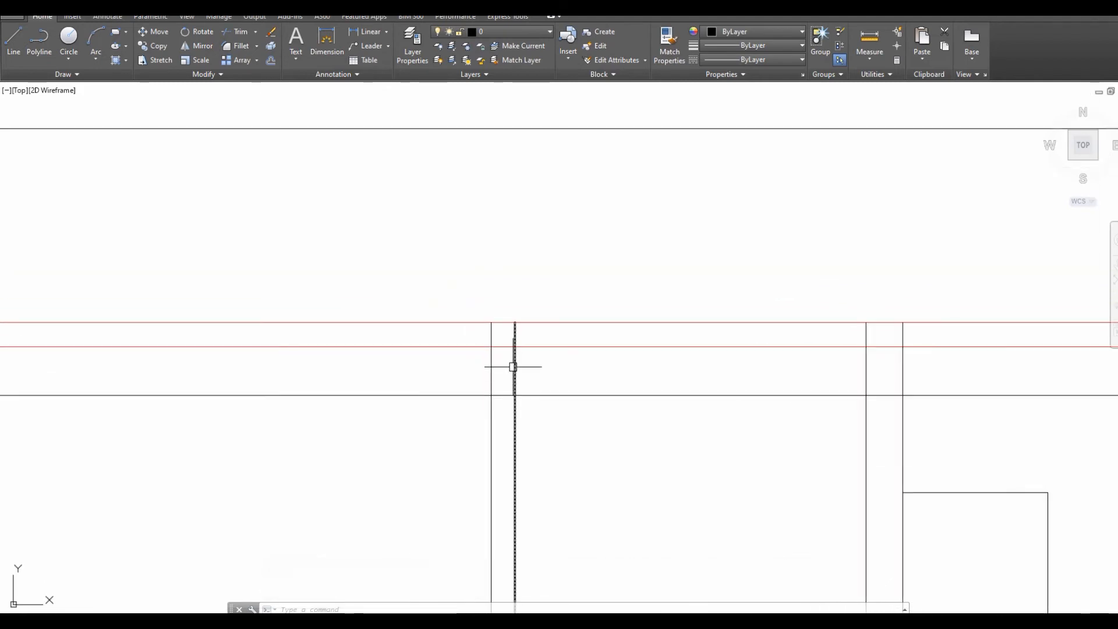
{"action": "type", "text": "o"}
{"action": "key", "text": "Return"}
{"action": "key", "text": "Return"}
{"action": "scroll", "coordinate": [513, 367], "scroll_direction": "up", "scroll_amount": 1}
{"action": "left_click", "coordinate": [514, 367]}
{"action": "left_click", "coordinate": [405, 377]}
{"action": "key", "text": "Escape"}
{"action": "scroll", "coordinate": [493, 338], "scroll_direction": "down", "scroll_amount": 3}
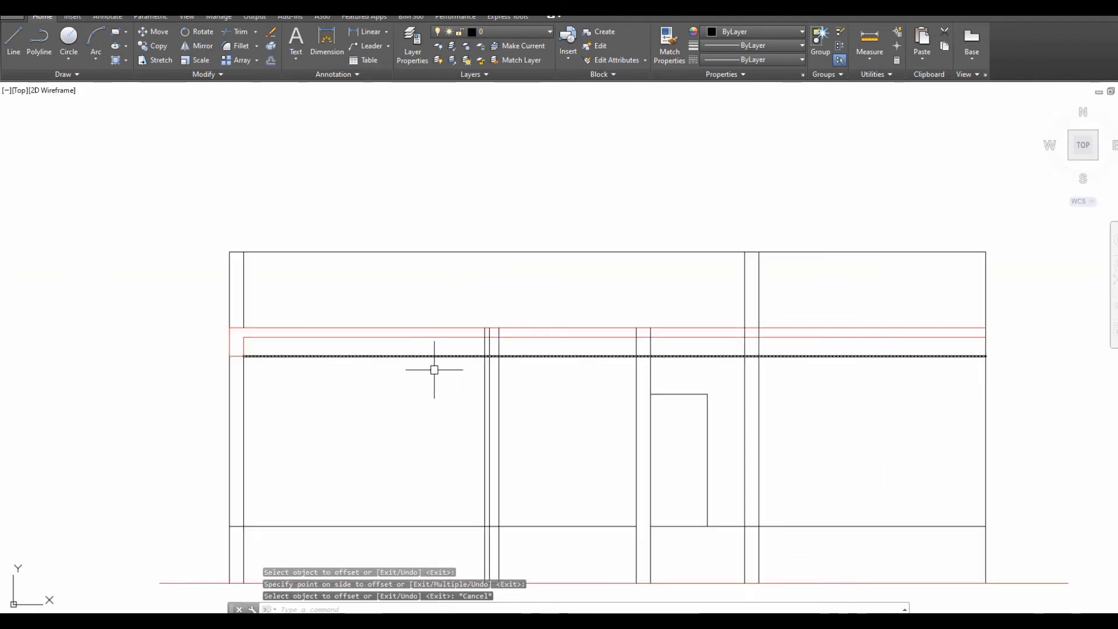
Trim the first bay's beam bottom line and the excess lines at the second wall to shape its beam.
{"action": "type", "text": "tr"}
{"action": "key", "text": "Return"}
{"action": "scroll", "coordinate": [497, 367], "scroll_direction": "up", "scroll_amount": 3}
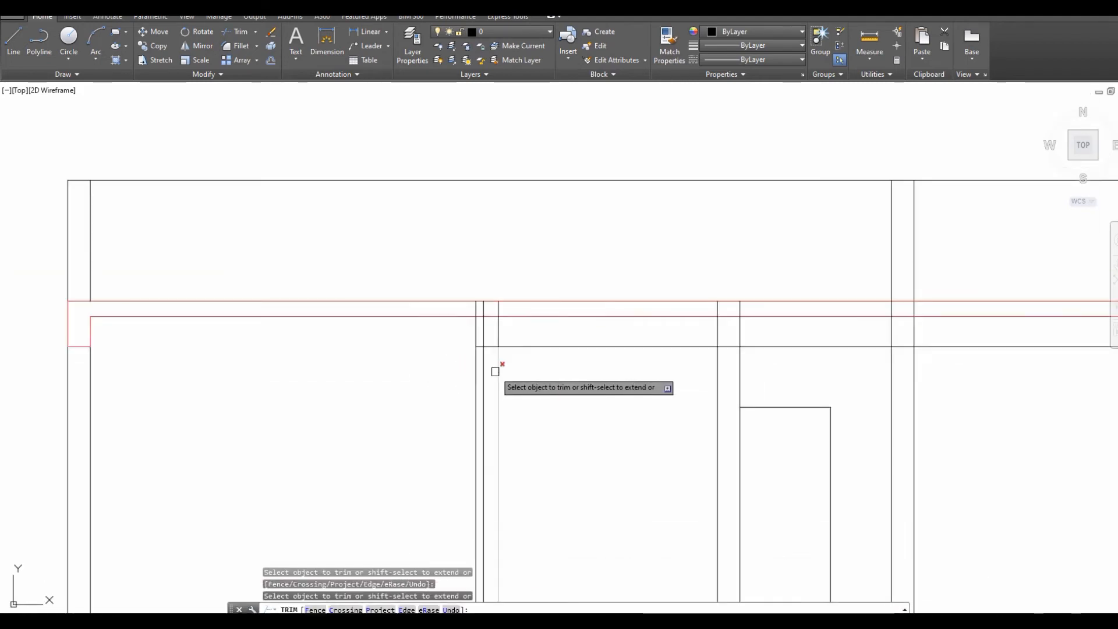
{"action": "scroll", "coordinate": [478, 308], "scroll_direction": "up", "scroll_amount": 3}
{"action": "left_click", "coordinate": [470, 312]}
{"action": "left_click", "coordinate": [511, 319]}
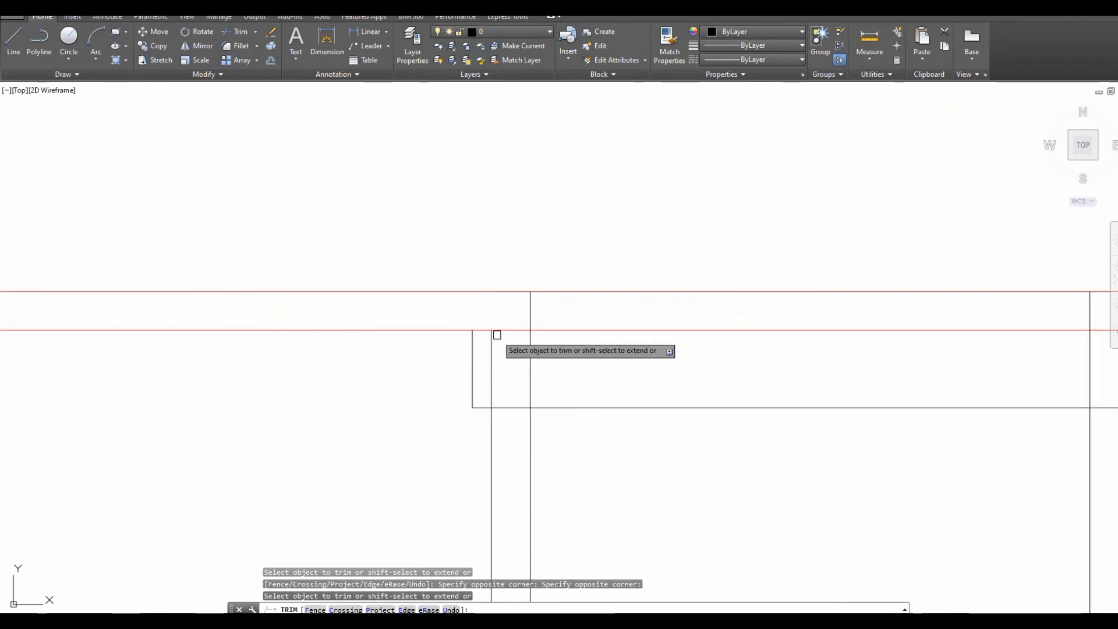
{"action": "left_click", "coordinate": [491, 367]}
{"action": "scroll", "coordinate": [525, 368], "scroll_direction": "down", "scroll_amount": 4}
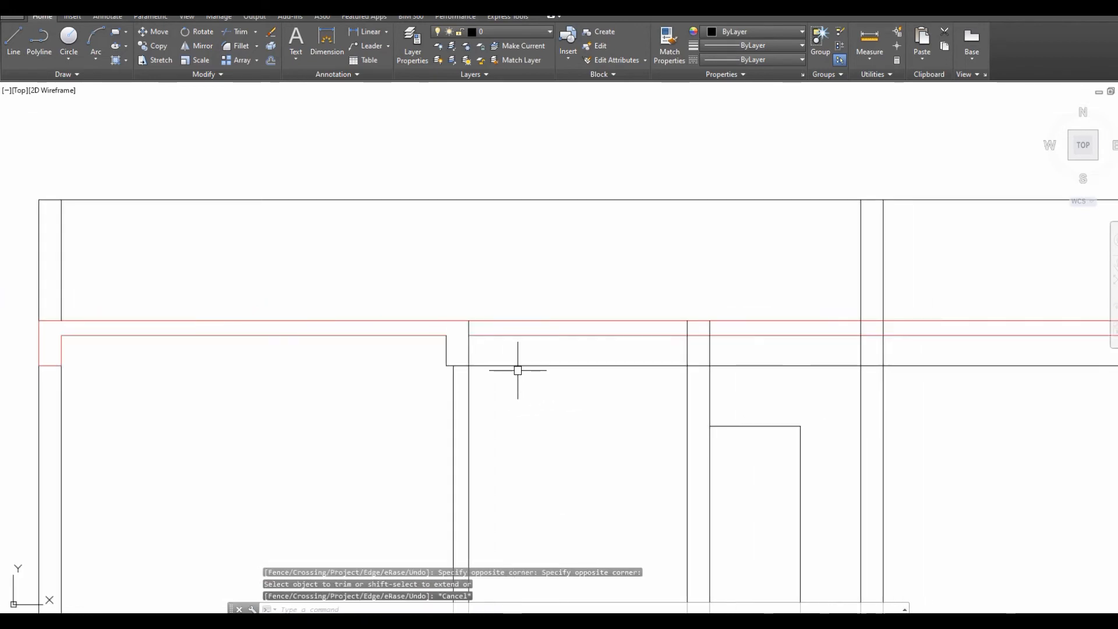
Trim the beam bottom line between the second and third walls and check the columns in the floor plan.
{"action": "scroll", "coordinate": [539, 344], "scroll_direction": "down", "scroll_amount": 2}
{"action": "middle_click_drag", "start_coordinate": [522, 349], "coordinate": [511, 181]}
{"action": "scroll", "coordinate": [510, 181], "scroll_direction": "down", "scroll_amount": 2}
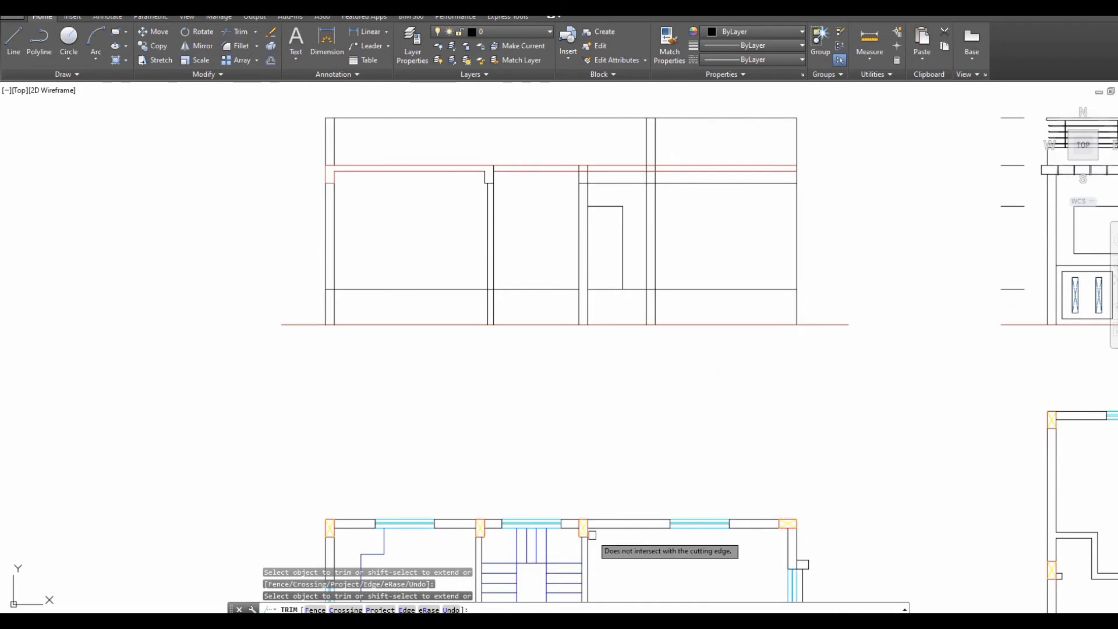
{"action": "middle_click_drag", "start_coordinate": [592, 534], "coordinate": [550, 194]}
{"action": "middle_click_drag", "start_coordinate": [541, 301], "coordinate": [569, 602]}
{"action": "middle_click_drag", "start_coordinate": [547, 126], "coordinate": [534, 252]}
{"action": "scroll", "coordinate": [537, 251], "scroll_direction": "up", "scroll_amount": 4}
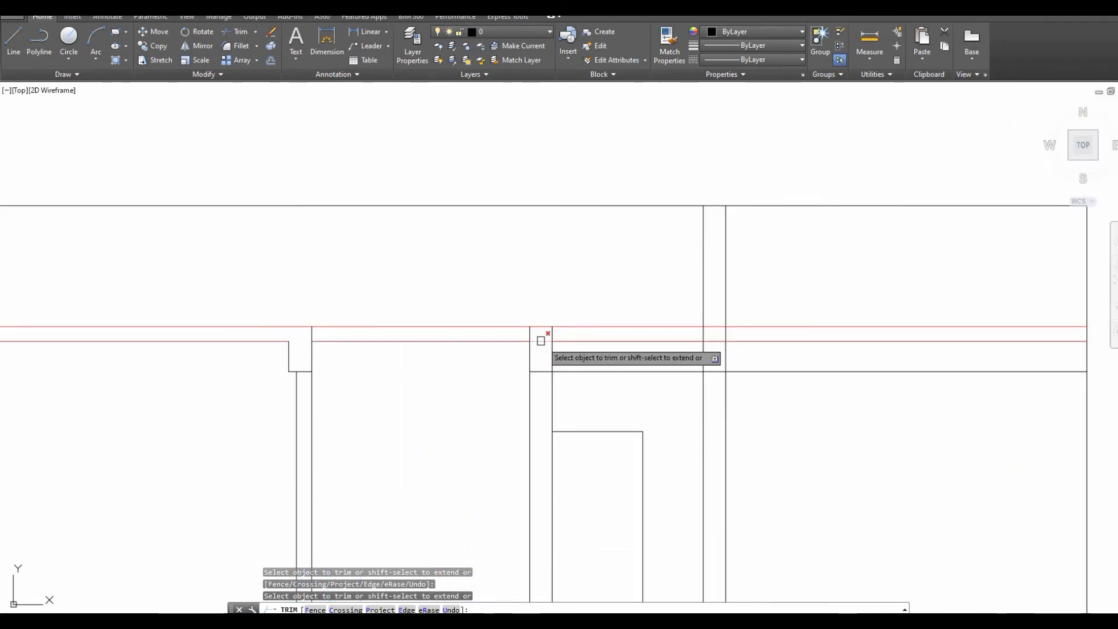
Trim the wall lines and the slab underside where they cross the slab and beam at the third wall.
{"action": "scroll", "coordinate": [536, 338], "scroll_direction": "up", "scroll_amount": 4}
{"action": "key", "text": "Escape"}
{"action": "type", "text": "tr"}
{"action": "key", "text": "Return"}
{"action": "key", "text": "Return"}
{"action": "left_click", "coordinate": [492, 324]}
{"action": "left_click", "coordinate": [611, 339]}
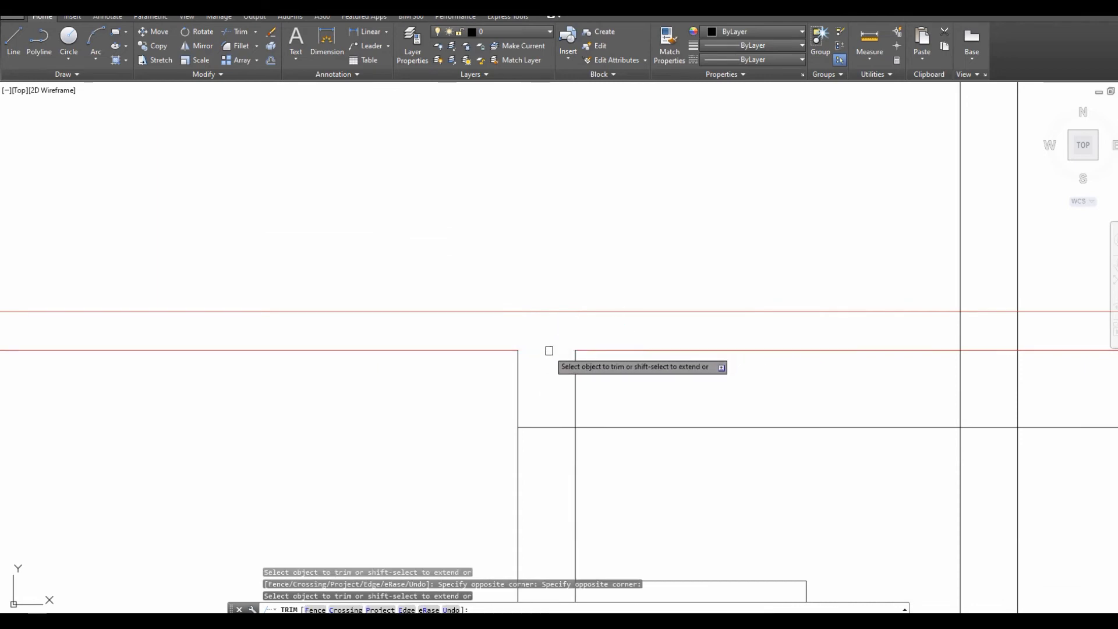
{"action": "scroll", "coordinate": [516, 337], "scroll_direction": "down", "scroll_amount": 2}
{"action": "left_click", "coordinate": [507, 357]}
{"action": "left_click", "coordinate": [566, 359]}
{"action": "left_click", "coordinate": [526, 372]}
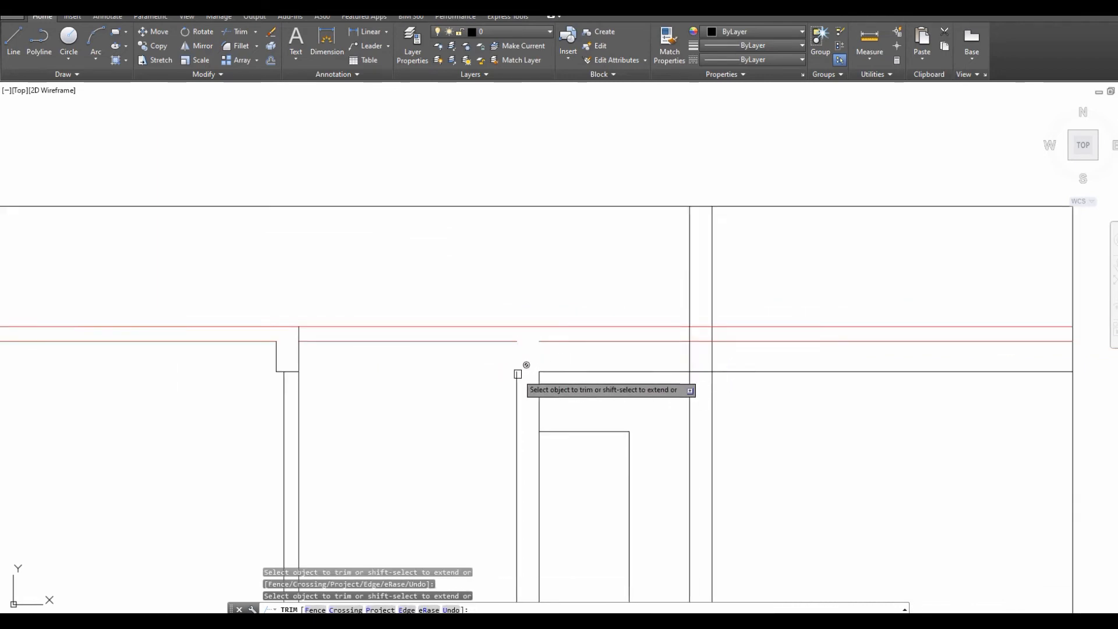
Draw connected lines forming the sides and bottom of the beam at the third wall.
{"action": "key", "text": "Escape"}
{"action": "type", "text": "l"}
{"action": "key", "text": "Return"}
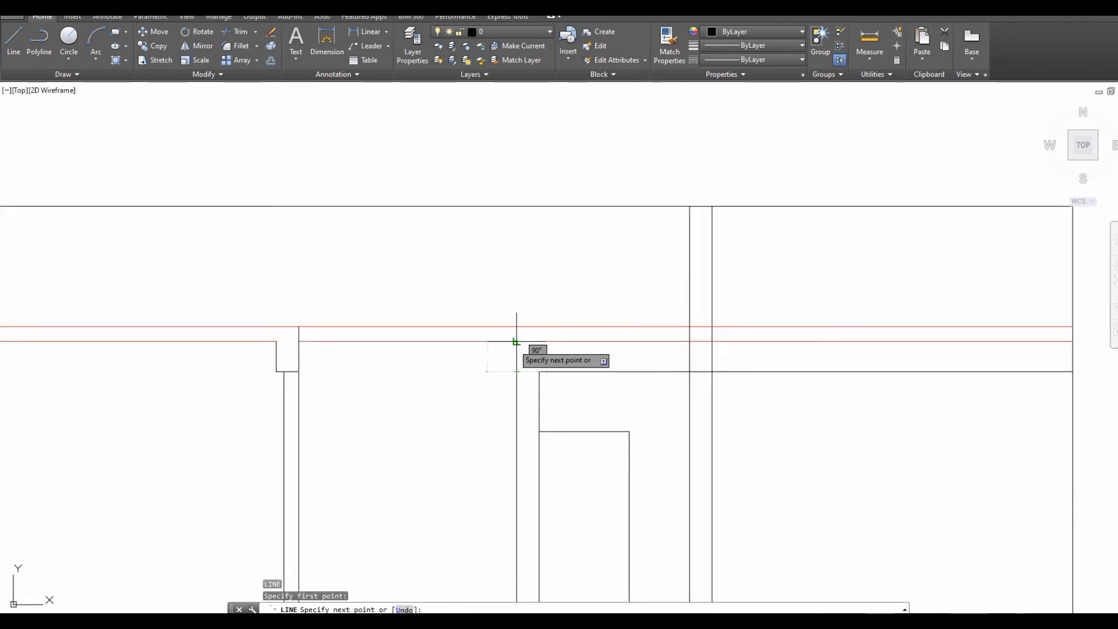
{"action": "left_click", "coordinate": [517, 372]}
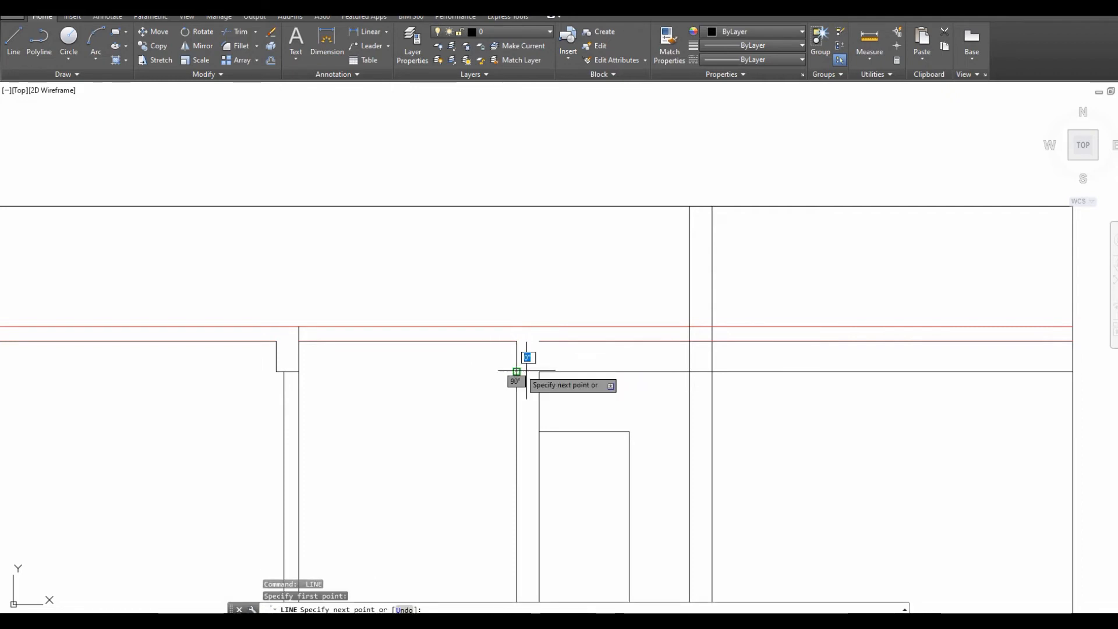
{"action": "left_click", "coordinate": [539, 342]}
{"action": "key", "text": "Escape"}
Match the slab underside's red properties onto the two beam sides at the third wall.
{"action": "left_click", "coordinate": [551, 342]}
{"action": "type", "text": "ma"}
{"action": "key", "text": "Return"}
{"action": "left_click", "coordinate": [551, 359]}
{"action": "left_click", "coordinate": [501, 348]}
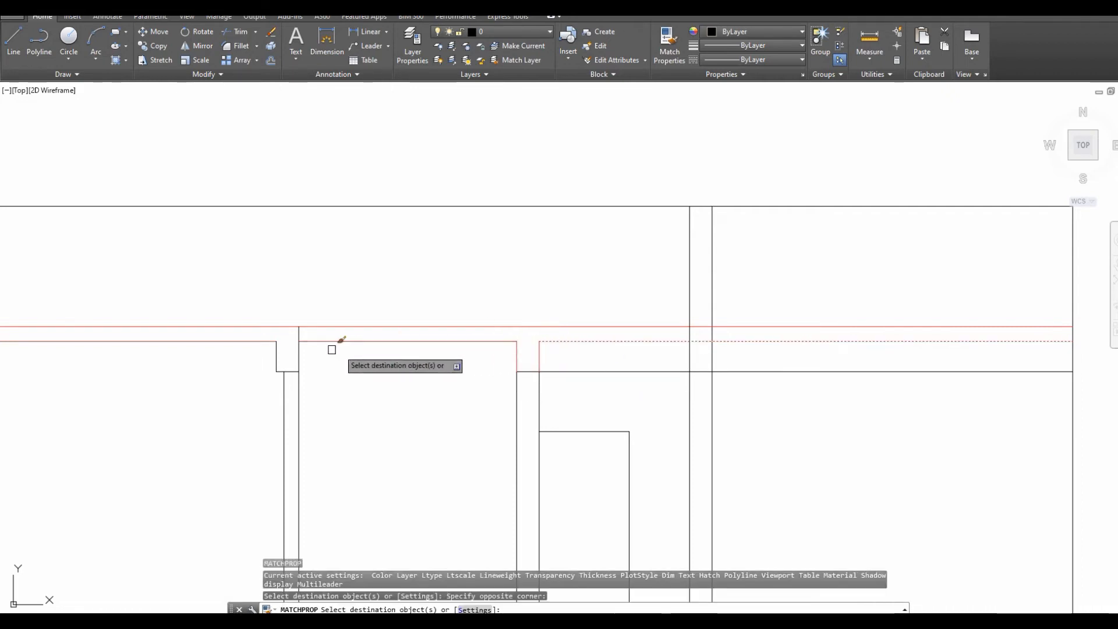
{"action": "key", "text": "Escape"}
Trim the second wall's right line where it passes between the two slab lines.
{"action": "scroll", "coordinate": [304, 337], "scroll_direction": "up", "scroll_amount": 2}
{"action": "type", "text": "tr"}
{"action": "key", "text": "Return"}
{"action": "key", "text": "Return"}
{"action": "left_click", "coordinate": [292, 329]}
{"action": "key", "text": "Escape"}
{"action": "scroll", "coordinate": [371, 335], "scroll_direction": "down", "scroll_amount": 1}
Match the red slab line's properties onto the left side and bottom of the beam at the second wall.
{"action": "left_click", "coordinate": [373, 345]}
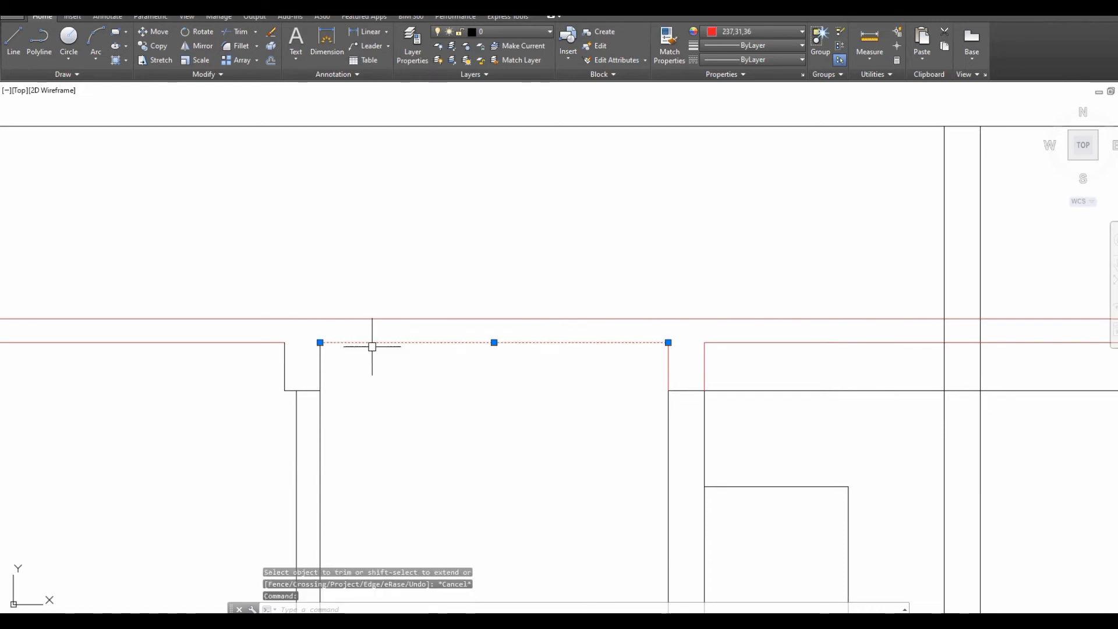
{"action": "type", "text": "ma"}
{"action": "key", "text": "Return"}
{"action": "left_click", "coordinate": [244, 298]}
{"action": "left_click", "coordinate": [330, 441]}
{"action": "key", "text": "Escape"}
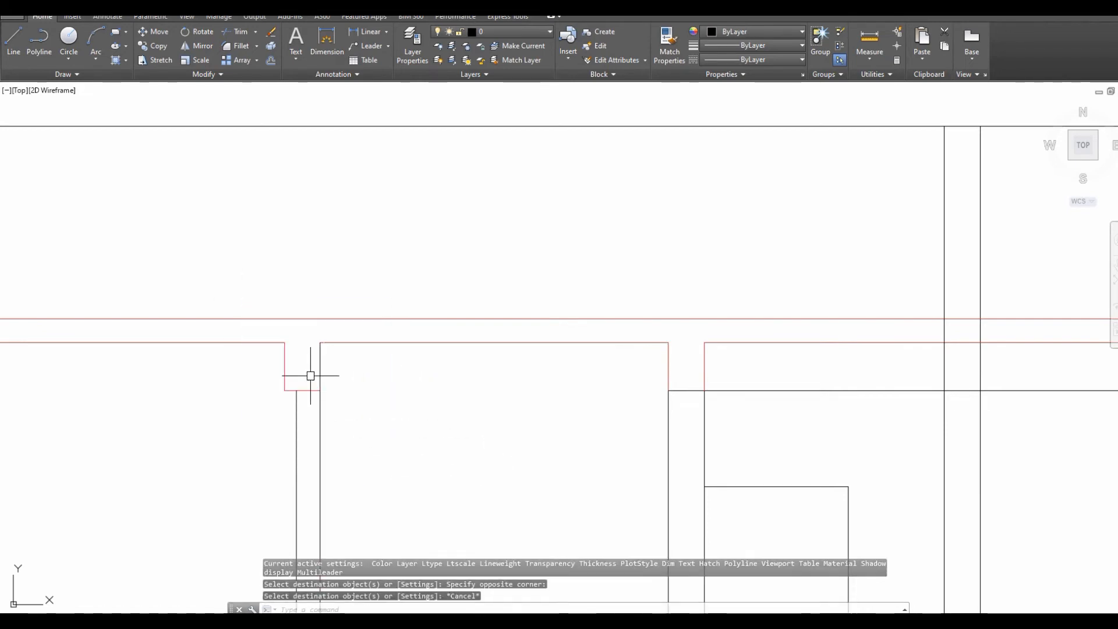
Replace the wall line beside the second wall's beam with a separate line from beam bottom to slab underside.
{"action": "key", "text": "Return"}
{"action": "key", "text": "Escape"}
{"action": "type", "text": "l"}
{"action": "key", "text": "Return"}
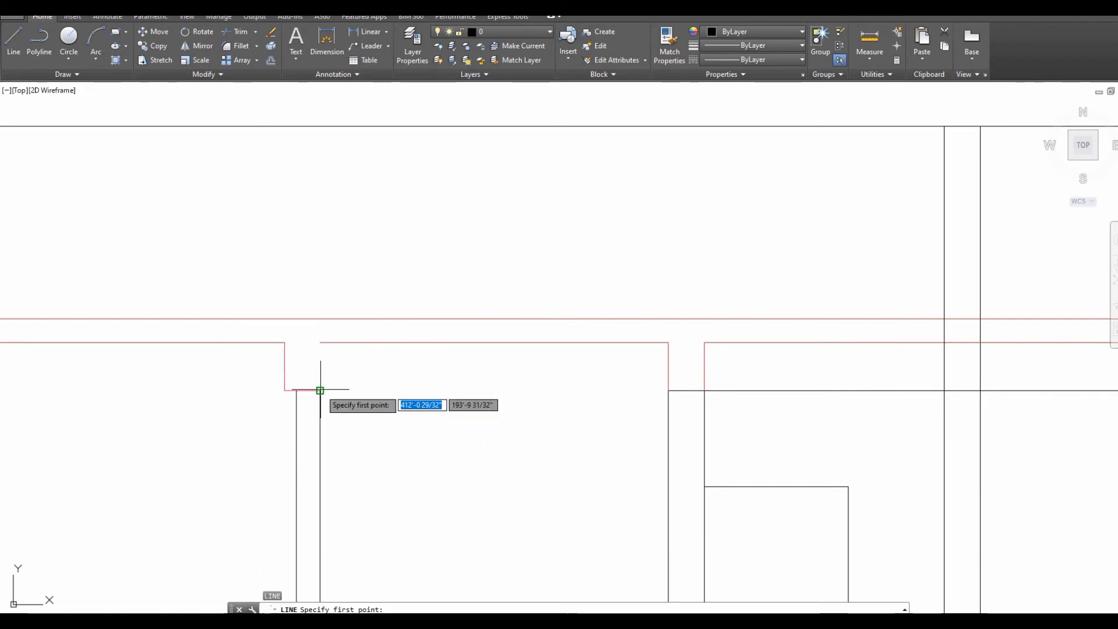
{"action": "left_click", "coordinate": [320, 390]}
{"action": "key", "text": "Escape"}
Match the red slab line's properties onto the right side of the second wall's beam.
{"action": "left_click", "coordinate": [319, 342]}
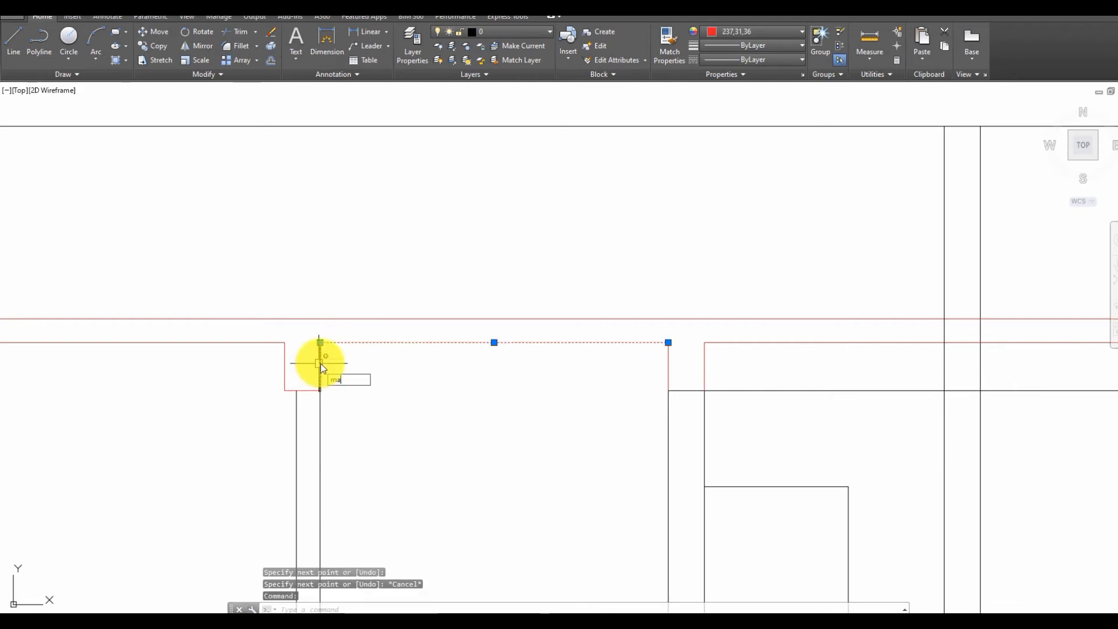
{"action": "key", "text": "Return"}
{"action": "left_click", "coordinate": [320, 364]}
{"action": "scroll", "coordinate": [391, 299], "scroll_direction": "down", "scroll_amount": 4}
{"action": "key", "text": "Escape"}
Trim the beam bottom line on both sides of the fourth wall, leaving only the part within the wall.
{"action": "middle_click_drag", "start_coordinate": [584, 328], "coordinate": [523, 306]}
{"action": "type", "text": "tr"}
{"action": "key", "text": "Return"}
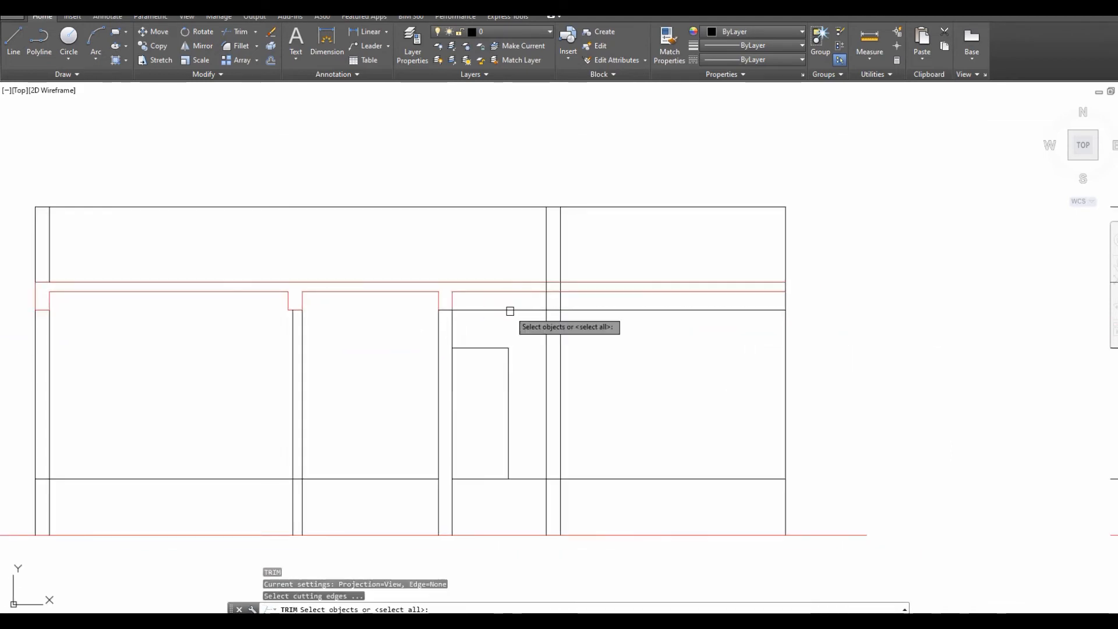
{"action": "key", "text": "Return"}
{"action": "scroll", "coordinate": [567, 297], "scroll_direction": "up", "scroll_amount": 2}
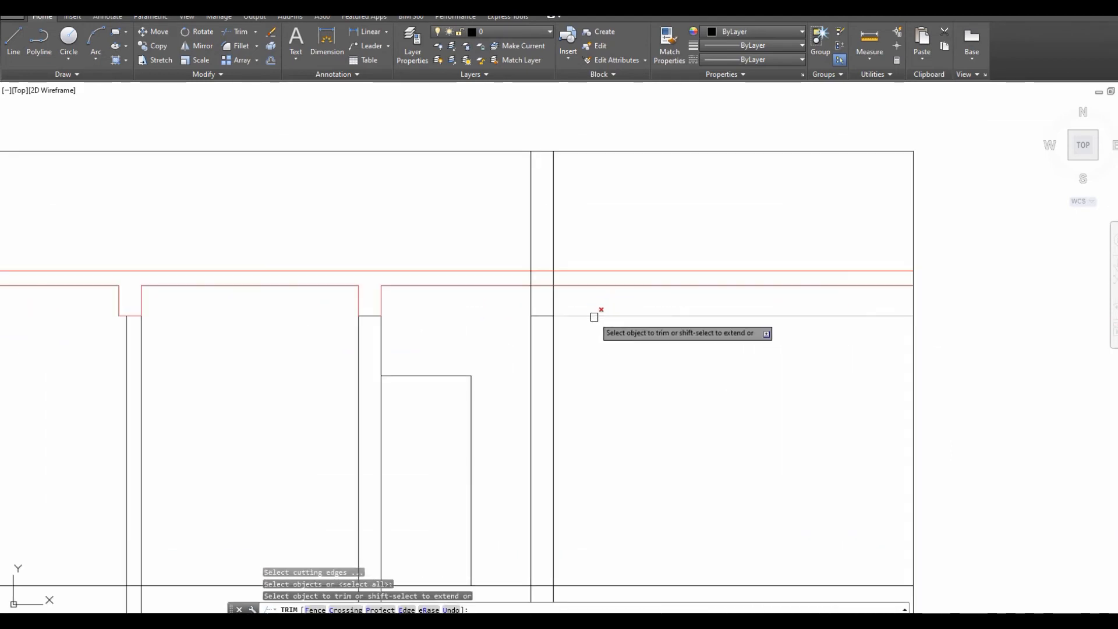
Trim the fourth wall's lines through the slab and beam, and the slab underside between them.
{"action": "key", "text": "Escape"}
{"action": "scroll", "coordinate": [530, 287], "scroll_direction": "up", "scroll_amount": 2}
{"action": "left_click", "coordinate": [576, 274]}
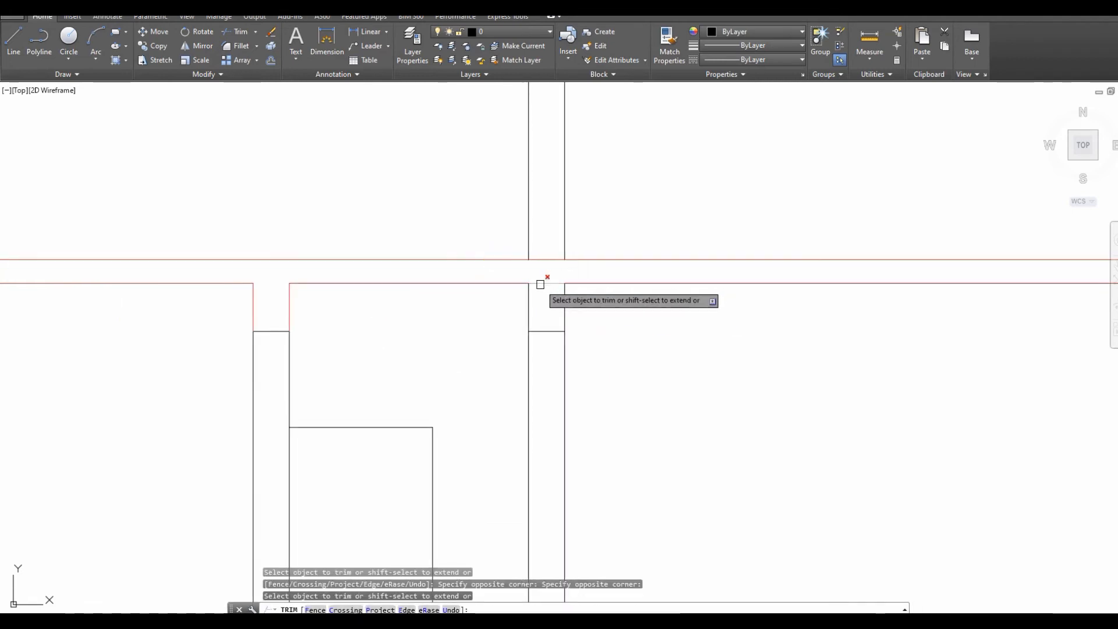
{"action": "left_click", "coordinate": [582, 298]}
{"action": "left_click", "coordinate": [501, 318]}
{"action": "key", "text": "ctrl+z"}
{"action": "left_click", "coordinate": [550, 283]}
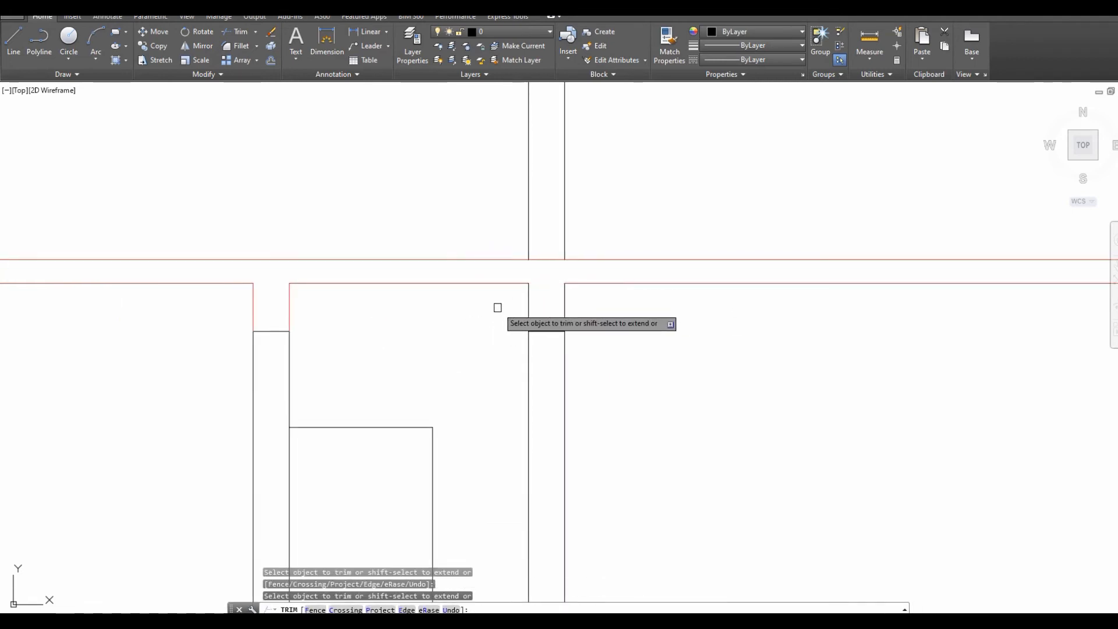
{"action": "left_click", "coordinate": [497, 307]}
{"action": "left_click", "coordinate": [581, 303]}
{"action": "key", "text": "Escape"}
Draw the beam sides at the fourth wall between the beam bottom and the slab underside.
{"action": "type", "text": "l"}
{"action": "key", "text": "Return"}
{"action": "left_click", "coordinate": [535, 332]}
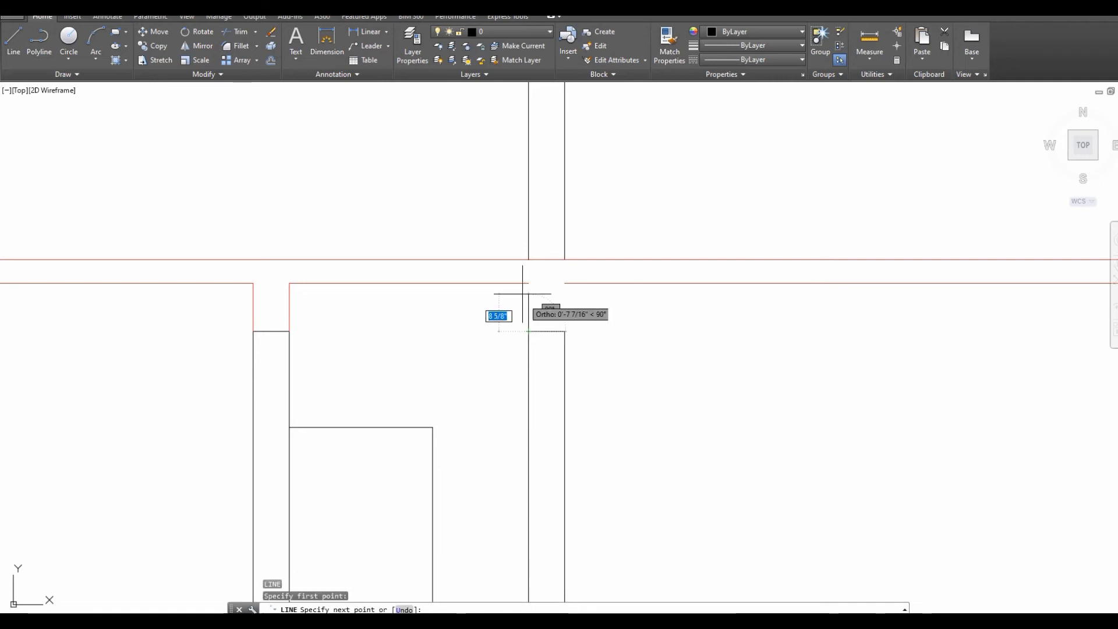
{"action": "left_click", "coordinate": [555, 283]}
{"action": "key", "text": "Escape"}
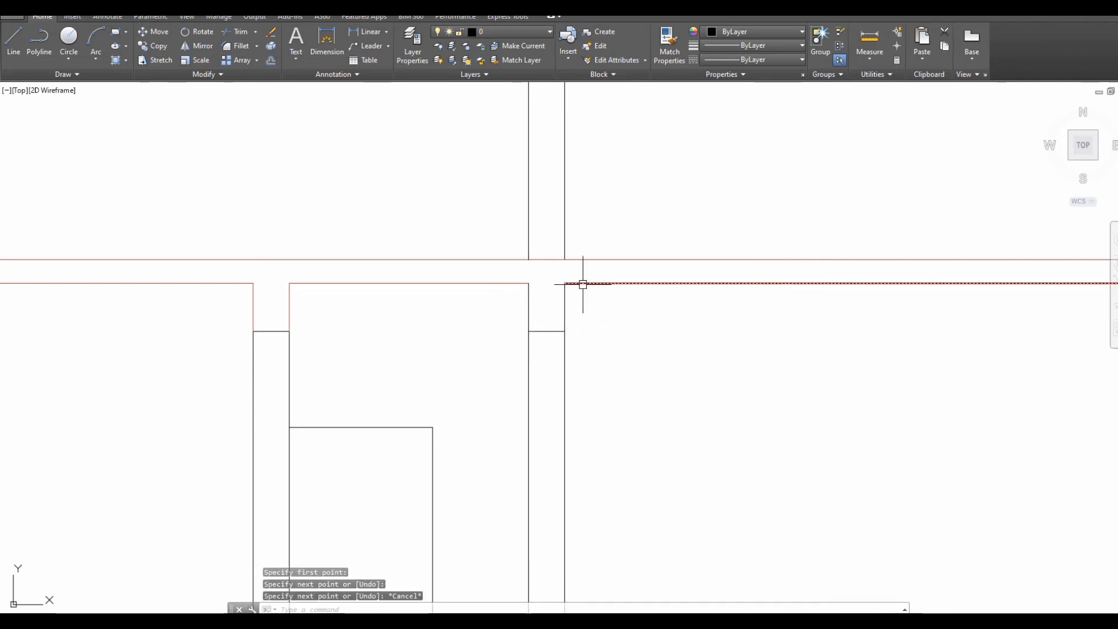
Match the red slab line's properties onto the fourth wall's beam and the third wall's beam bottom.
{"action": "left_click", "coordinate": [581, 283]}
{"action": "type", "text": "ma"}
{"action": "key", "text": "Return"}
{"action": "left_click", "coordinate": [492, 343]}
{"action": "left_click", "coordinate": [602, 264]}
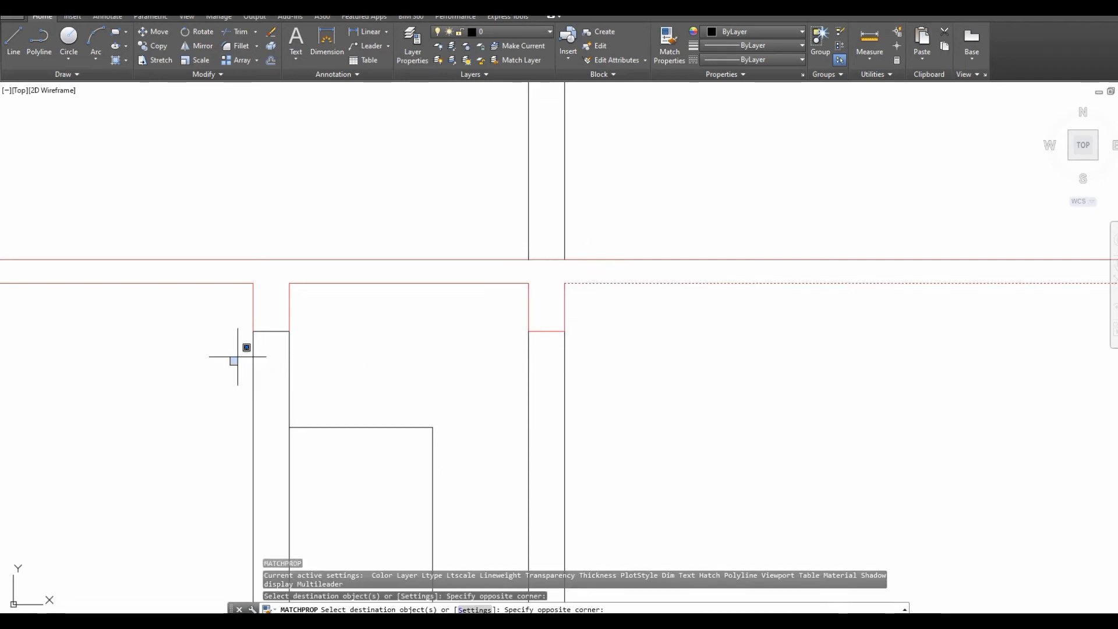
{"action": "left_click", "coordinate": [374, 220]}
{"action": "key", "text": "Return"}
{"action": "scroll", "coordinate": [471, 252], "scroll_direction": "down", "scroll_amount": 5}
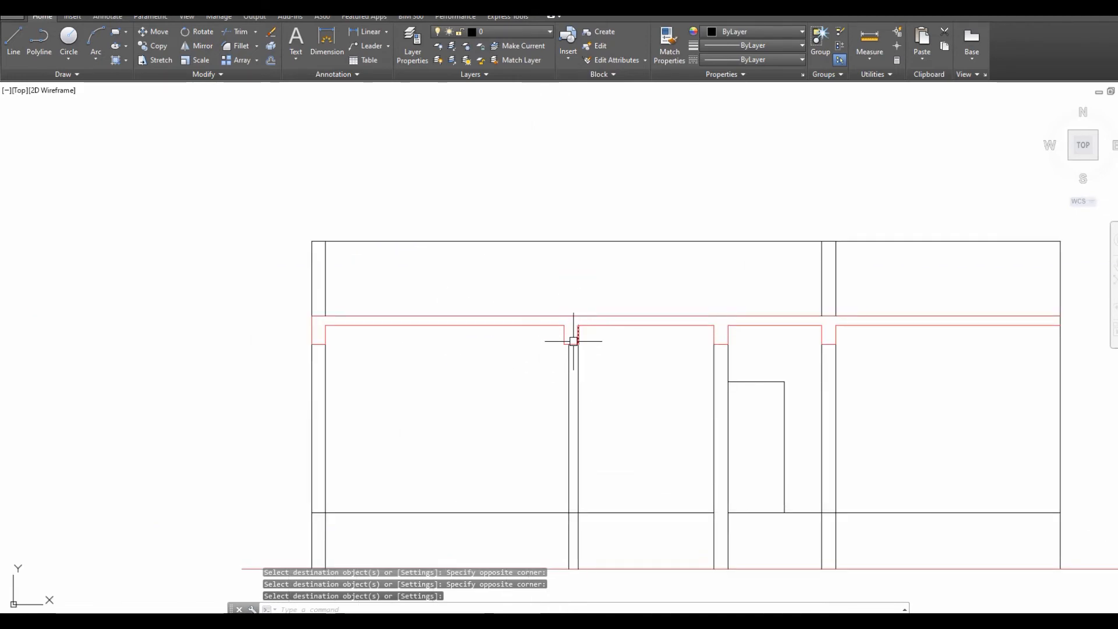
{"action": "middle_click_drag", "start_coordinate": [831, 392], "coordinate": [675, 358]}
{"action": "scroll", "coordinate": [629, 287], "scroll_direction": "down", "scroll_amount": 2}
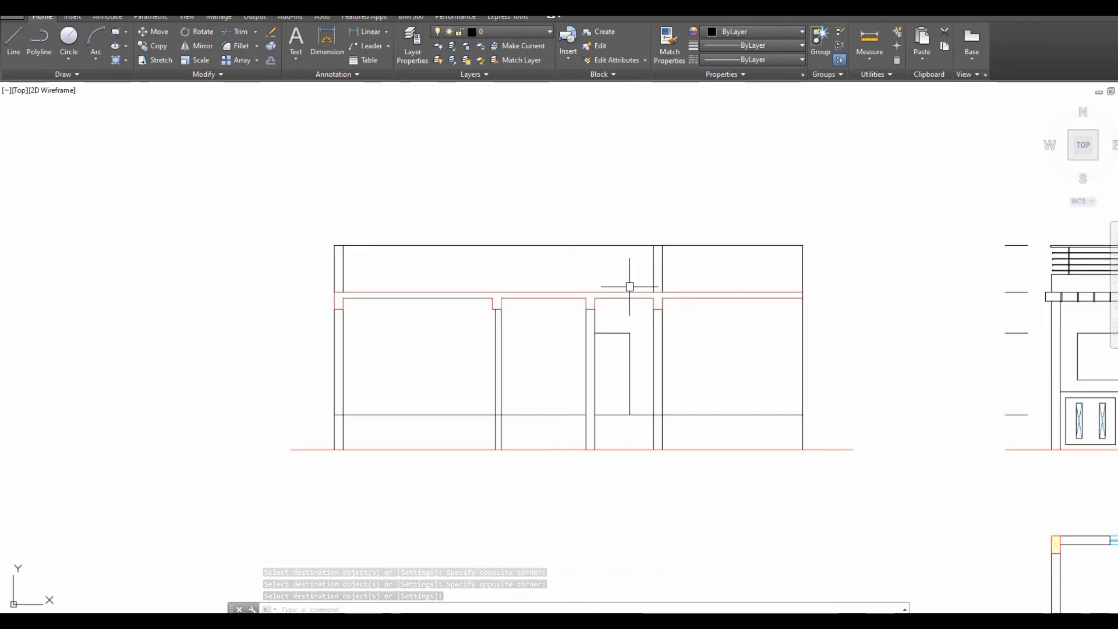
{"action": "middle_click_drag", "start_coordinate": [559, 407], "coordinate": [483, 313]}
{"action": "scroll", "coordinate": [482, 313], "scroll_direction": "down", "scroll_amount": 4}
{"action": "middle_click_drag", "start_coordinate": [569, 387], "coordinate": [582, 404]}
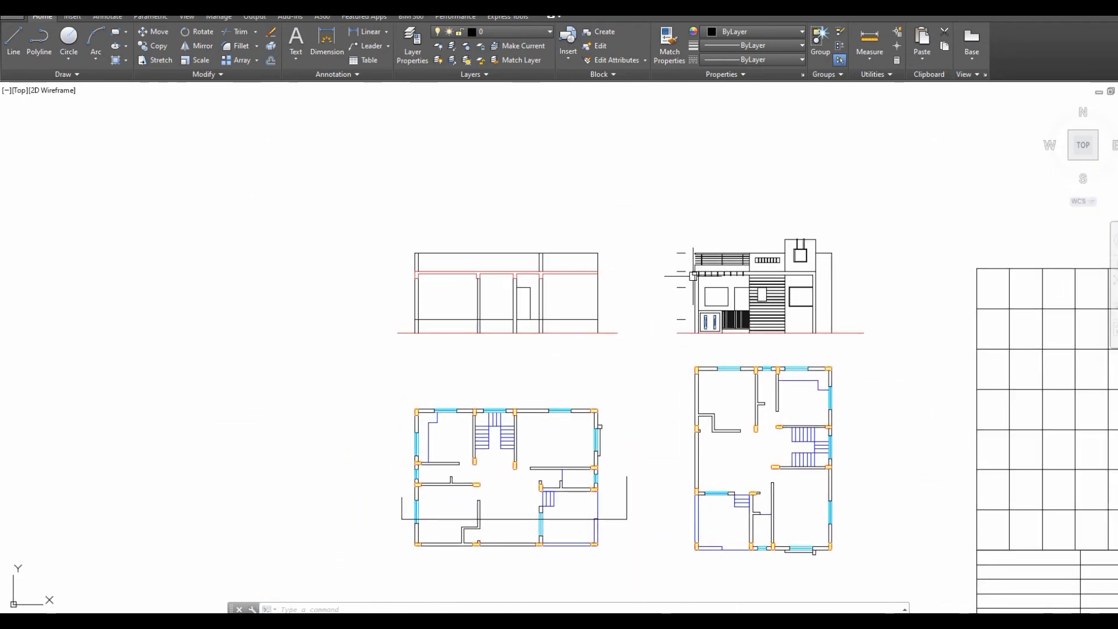
Check the front elevation's slab band and measure the depth of the small box projecting beside the window in the plan below it.
{"action": "scroll", "coordinate": [716, 266], "scroll_direction": "up", "scroll_amount": 4}
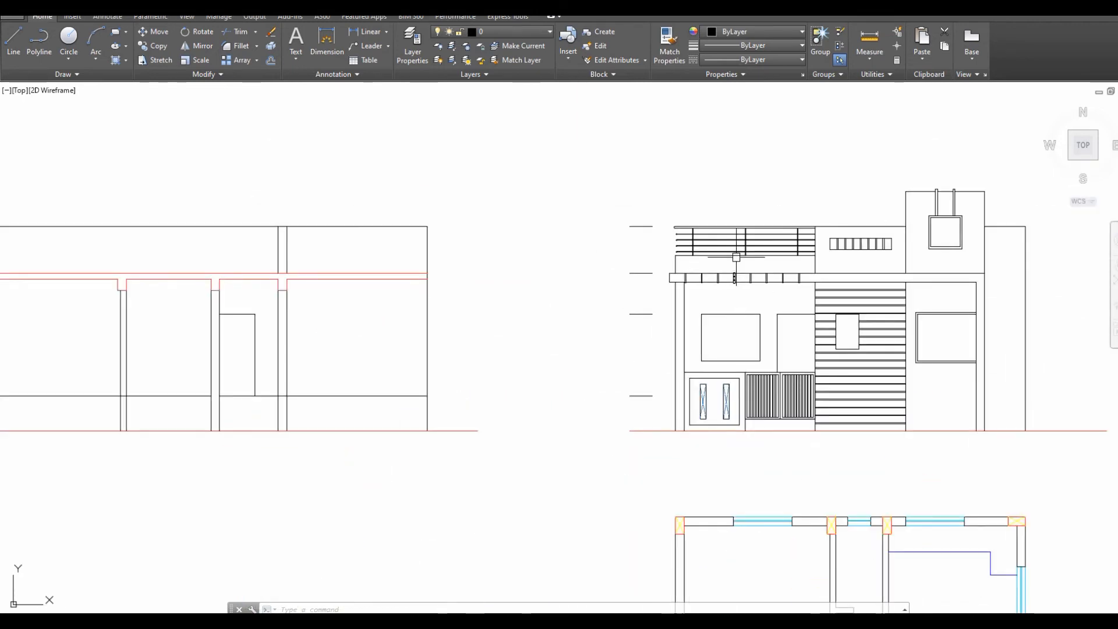
{"action": "scroll", "coordinate": [736, 257], "scroll_direction": "down", "scroll_amount": 2}
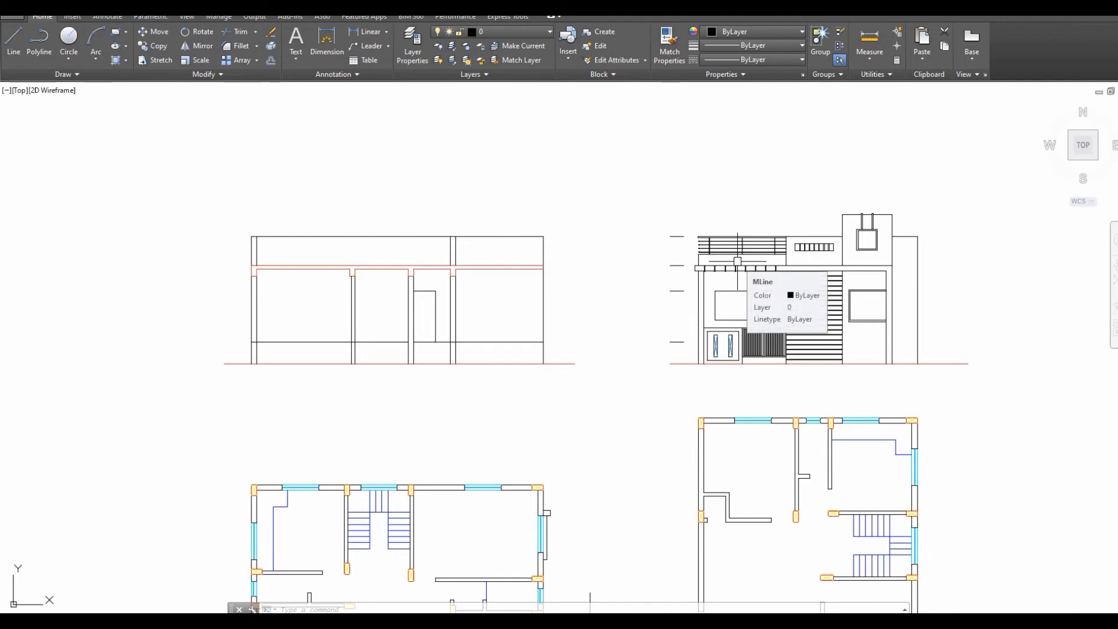
{"action": "mouse_move", "coordinate": [722, 423]}
{"action": "middle_mouse_down"}
{"action": "mouse_move", "coordinate": [726, 318]}
{"action": "mouse_move", "coordinate": [764, 220]}
{"action": "middle_mouse_up"}
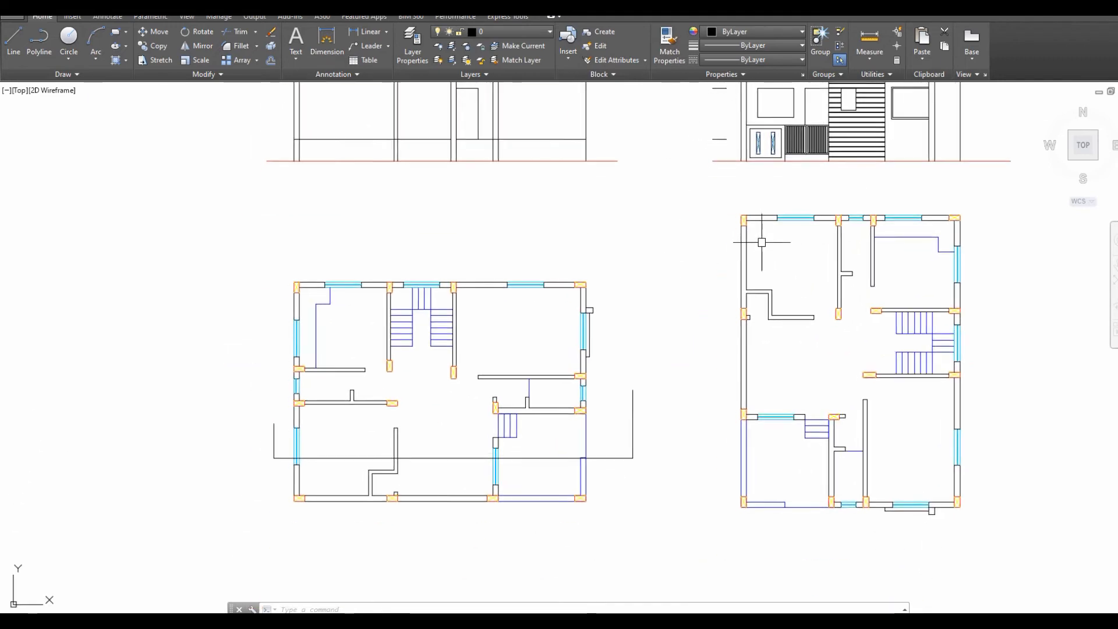
{"action": "middle_click_drag", "start_coordinate": [786, 328], "coordinate": [749, 347]}
{"action": "scroll", "coordinate": [914, 543], "scroll_direction": "up", "scroll_amount": 4}
{"action": "scroll", "coordinate": [838, 469], "scroll_direction": "up", "scroll_amount": 2}
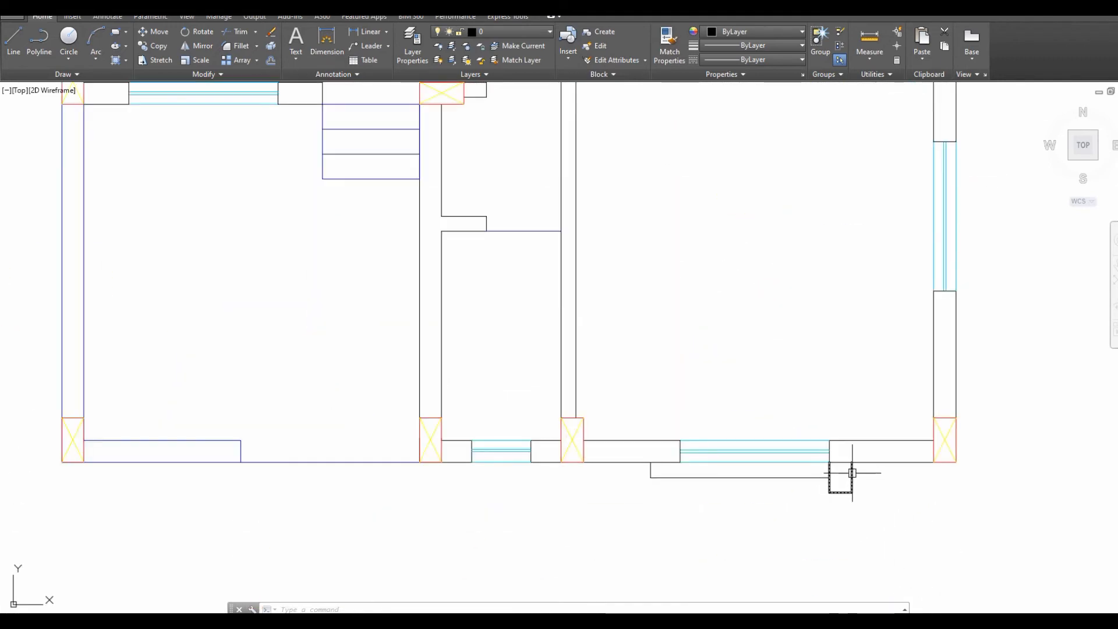
{"action": "type", "text": "dli"}
{"action": "key", "text": "Return"}
{"action": "key", "text": "Return"}
{"action": "left_click", "coordinate": [853, 479]}
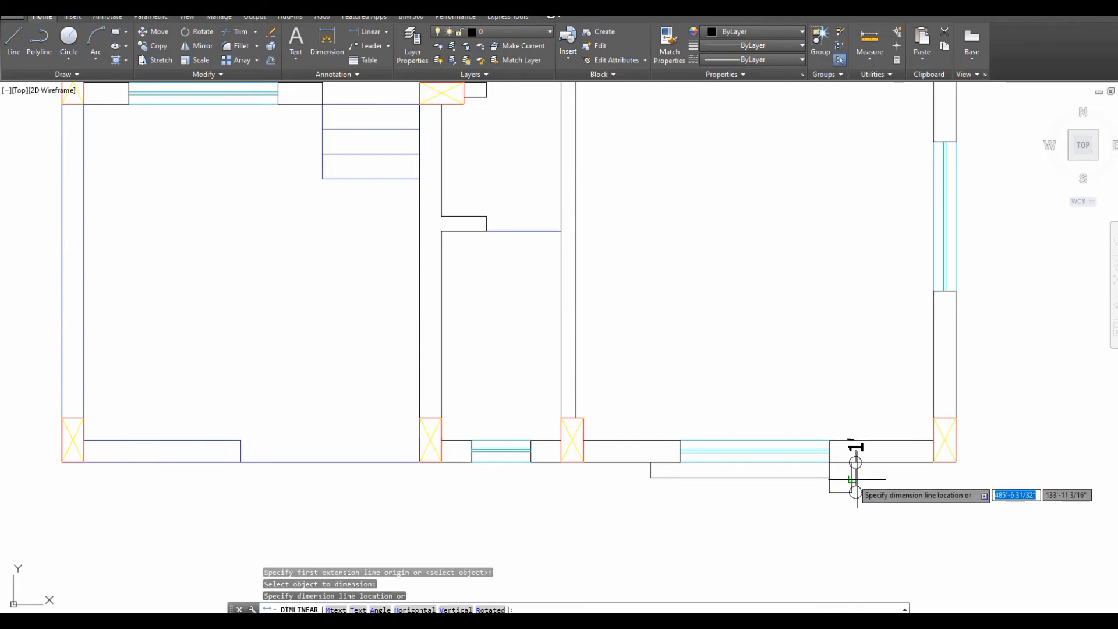
{"action": "scroll", "coordinate": [866, 479], "scroll_direction": "up", "scroll_amount": 2}
{"action": "scroll", "coordinate": [866, 483], "scroll_direction": "down", "scroll_amount": 2}
{"action": "scroll", "coordinate": [728, 466], "scroll_direction": "down", "scroll_amount": 8}
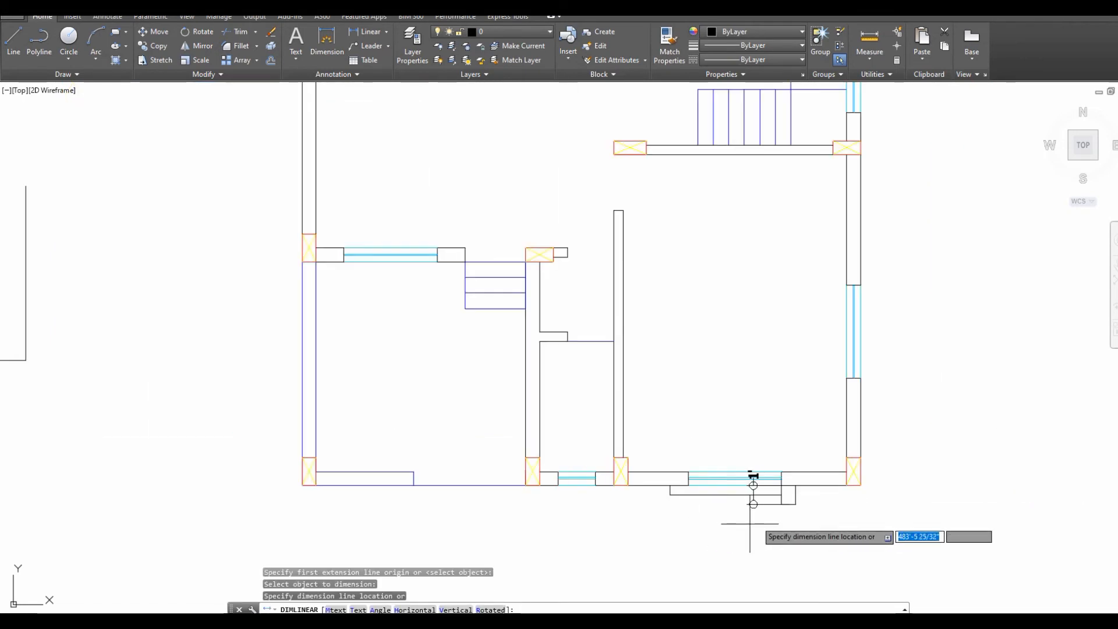
{"action": "key", "text": "Escape"}
{"action": "scroll", "coordinate": [682, 524], "scroll_direction": "up", "scroll_amount": 4}
{"action": "scroll", "coordinate": [723, 514], "scroll_direction": "down", "scroll_amount": 5}
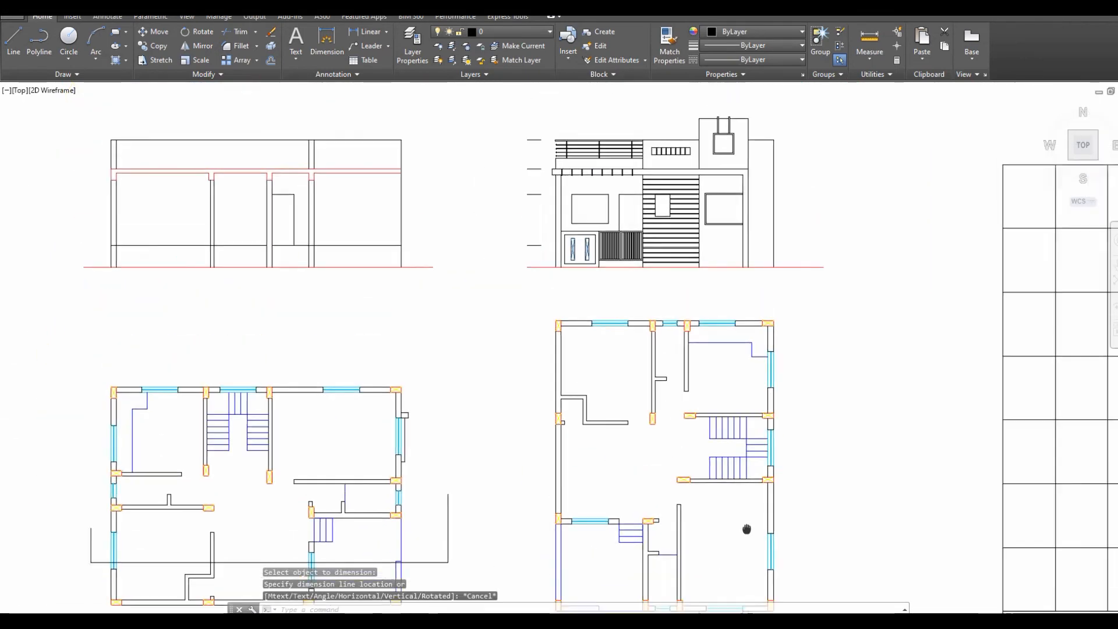
Place a vertical construction line through the outer corner of the projecting box in the floor plan under the section.
{"action": "middle_click_drag", "start_coordinate": [442, 236], "coordinate": [470, 270]}
{"action": "middle_click_drag", "start_coordinate": [443, 397], "coordinate": [499, 255]}
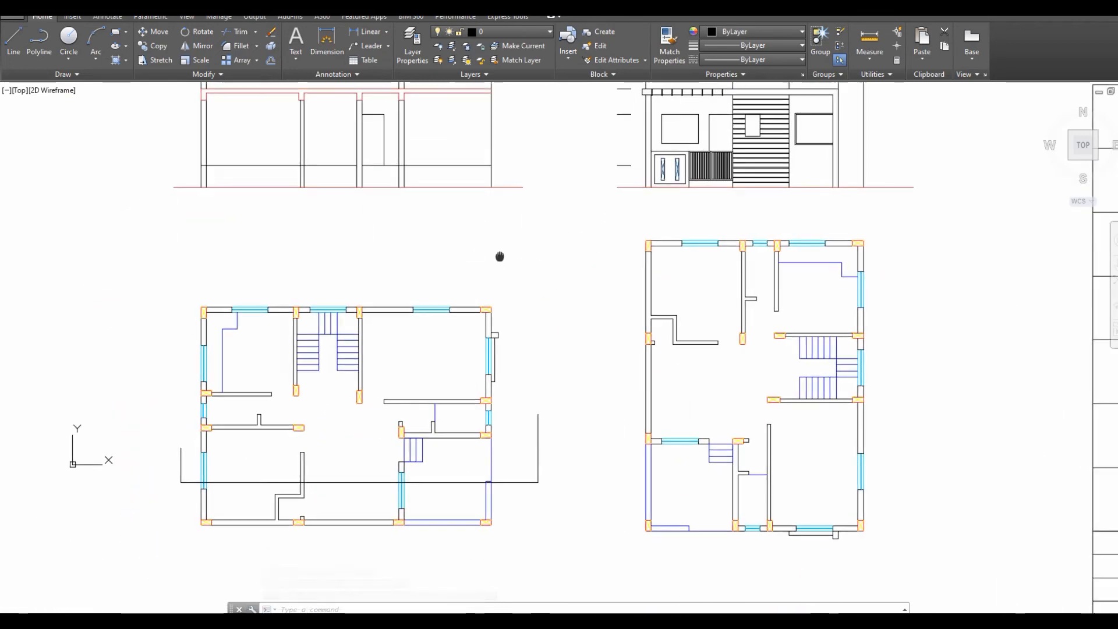
{"action": "scroll", "coordinate": [494, 299], "scroll_direction": "up", "scroll_amount": 4}
{"action": "scroll", "coordinate": [499, 298], "scroll_direction": "up", "scroll_amount": 4}
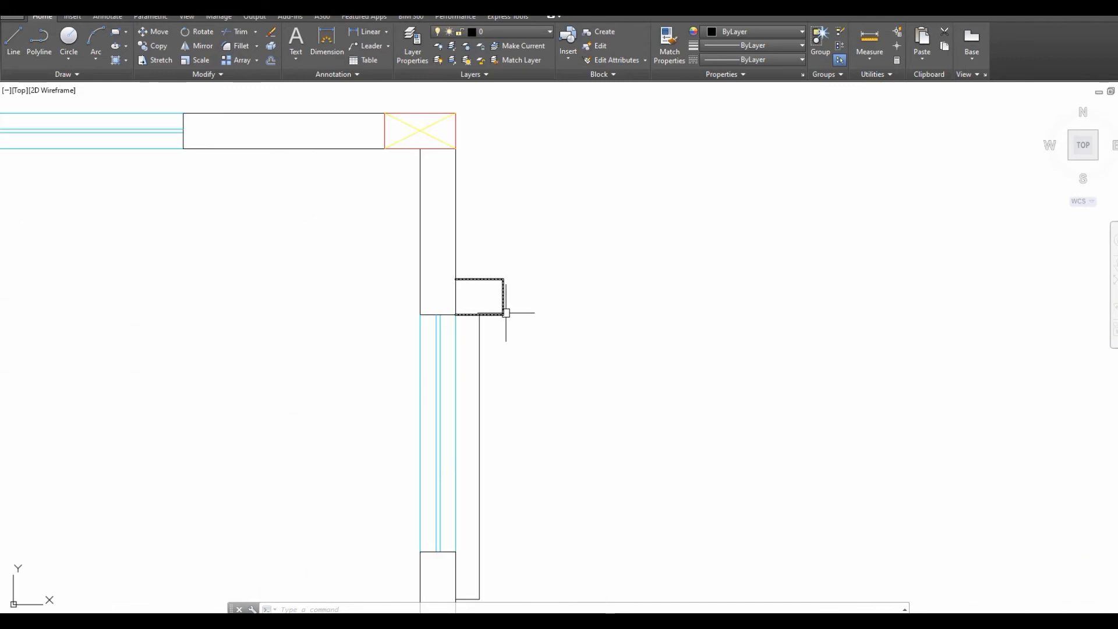
{"action": "key", "text": "Return"}
{"action": "type", "text": "v"}
{"action": "key", "text": "Return"}
{"action": "left_click", "coordinate": [503, 279]}
{"action": "scroll", "coordinate": [594, 456], "scroll_direction": "down", "scroll_amount": 9}
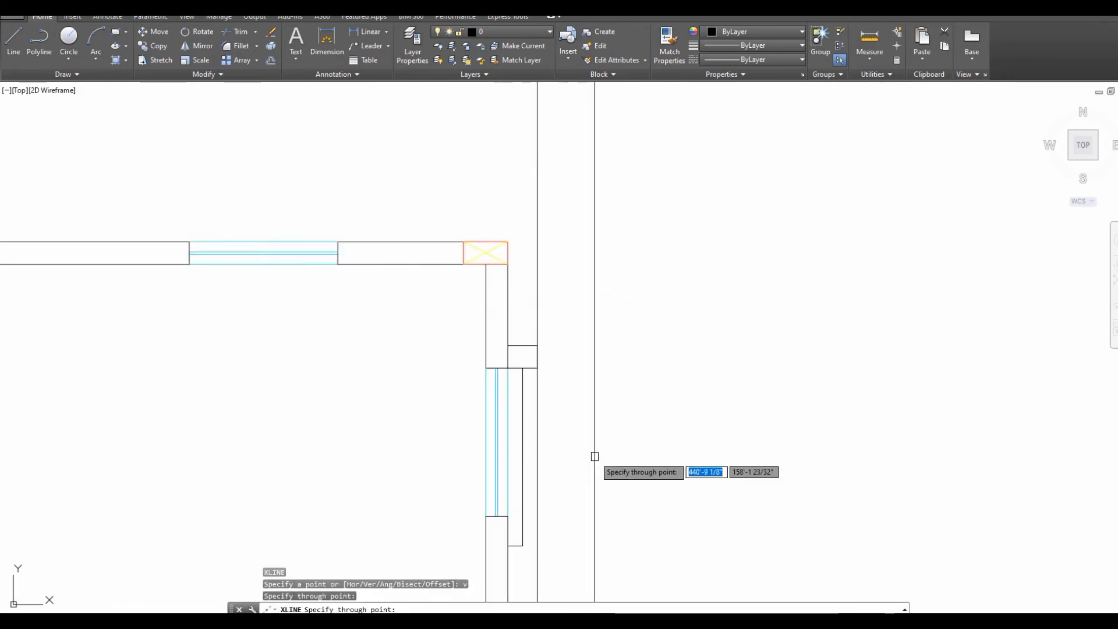
{"action": "key", "text": "Escape"}
Extend the red slab top line beyond the section's end wall to the vertical construction line.
{"action": "scroll", "coordinate": [623, 293], "scroll_direction": "up", "scroll_amount": 8}
{"action": "type", "text": "ex"}
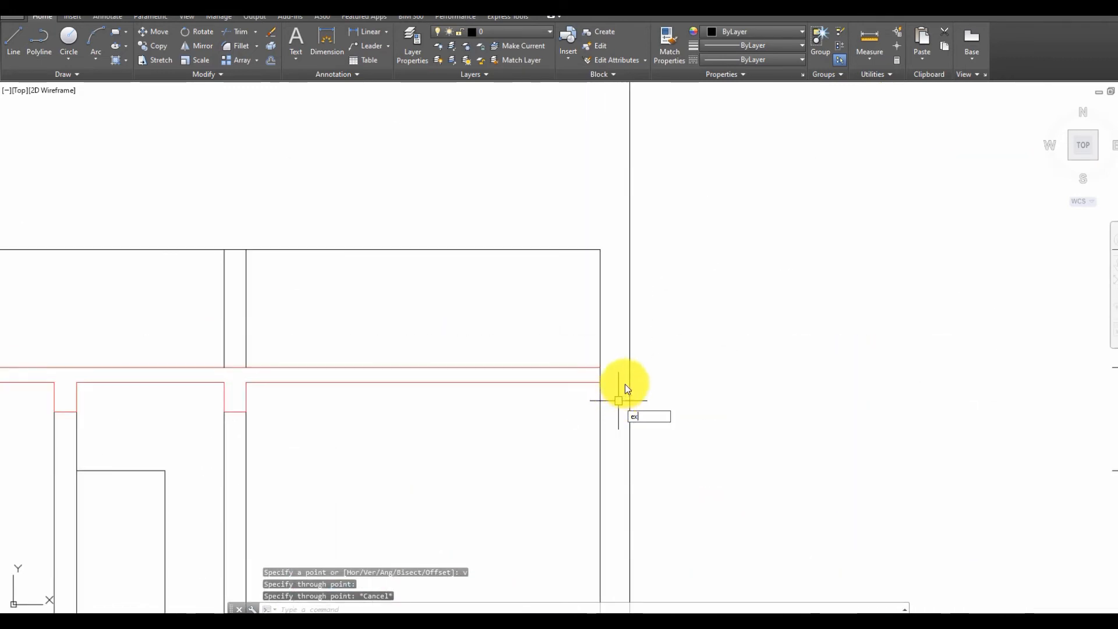
{"action": "key", "text": "Return"}
{"action": "key", "text": "Return"}
{"action": "left_click", "coordinate": [583, 367]}
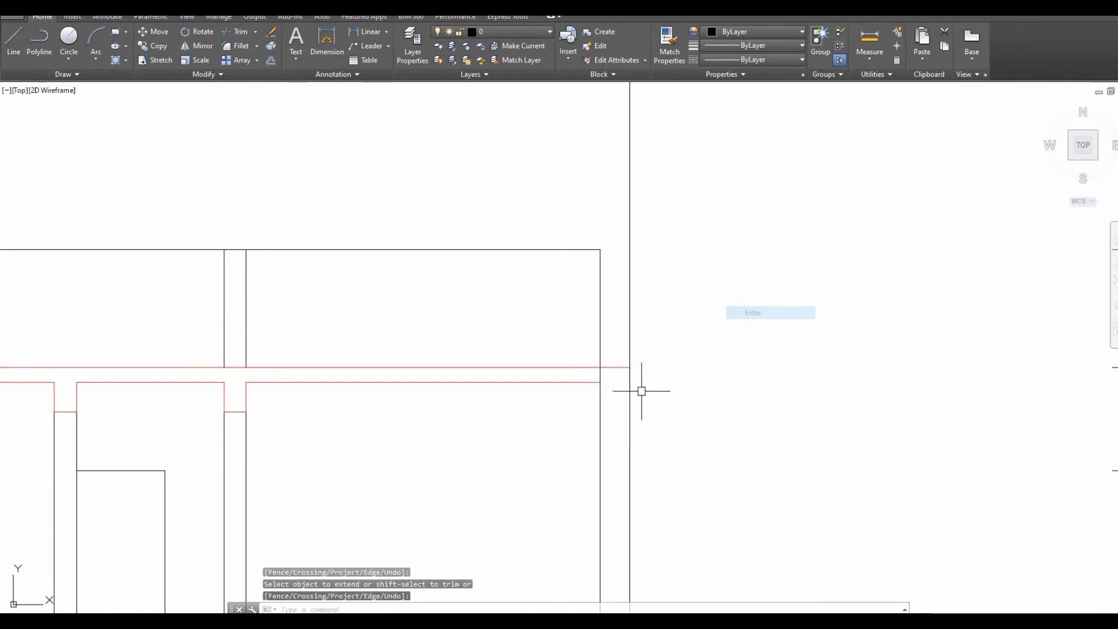
{"action": "key", "text": "Escape"}
{"action": "scroll", "coordinate": [507, 321], "scroll_direction": "down", "scroll_amount": 4}
{"action": "scroll", "coordinate": [758, 340], "scroll_direction": "up", "scroll_amount": 6}
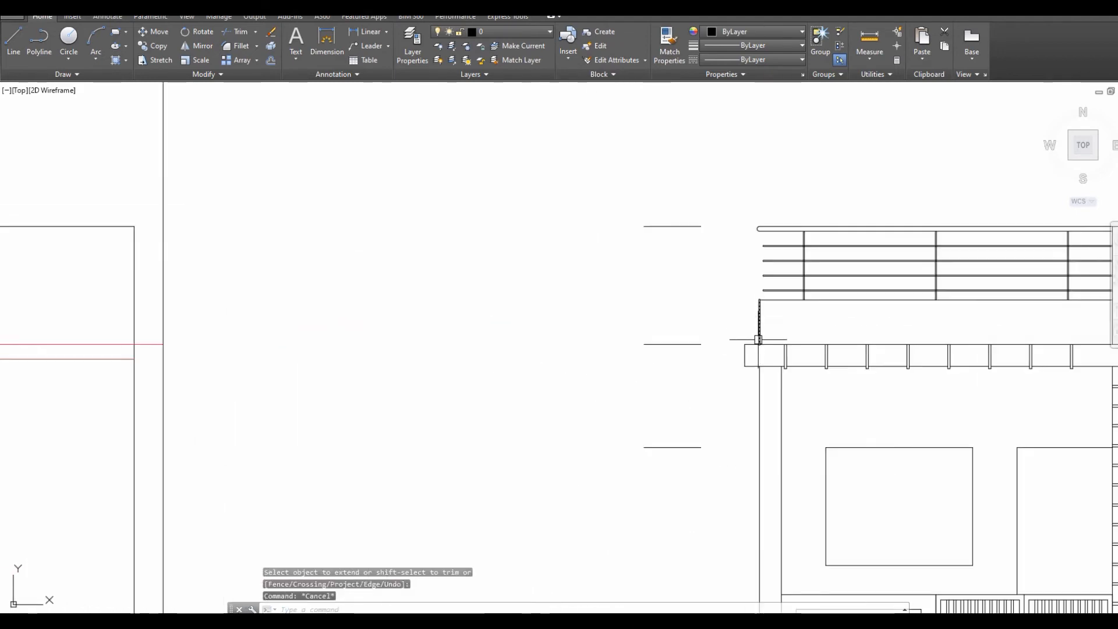
{"action": "type", "text": "xl"}
{"action": "key", "text": "Return"}
{"action": "key", "text": "Escape"}
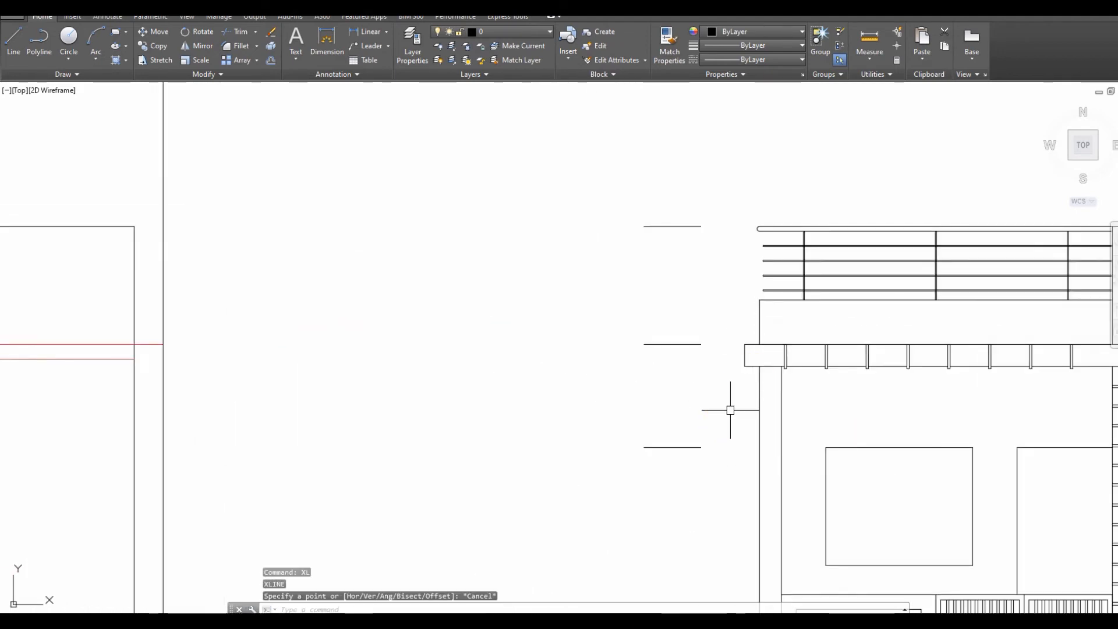
Place a horizontal construction line through the underside corner of the projecting slab band in the front elevation.
{"action": "type", "text": "xl"}
{"action": "key", "text": "Return"}
{"action": "type", "text": "h"}
{"action": "key", "text": "Return"}
{"action": "left_click", "coordinate": [745, 368]}
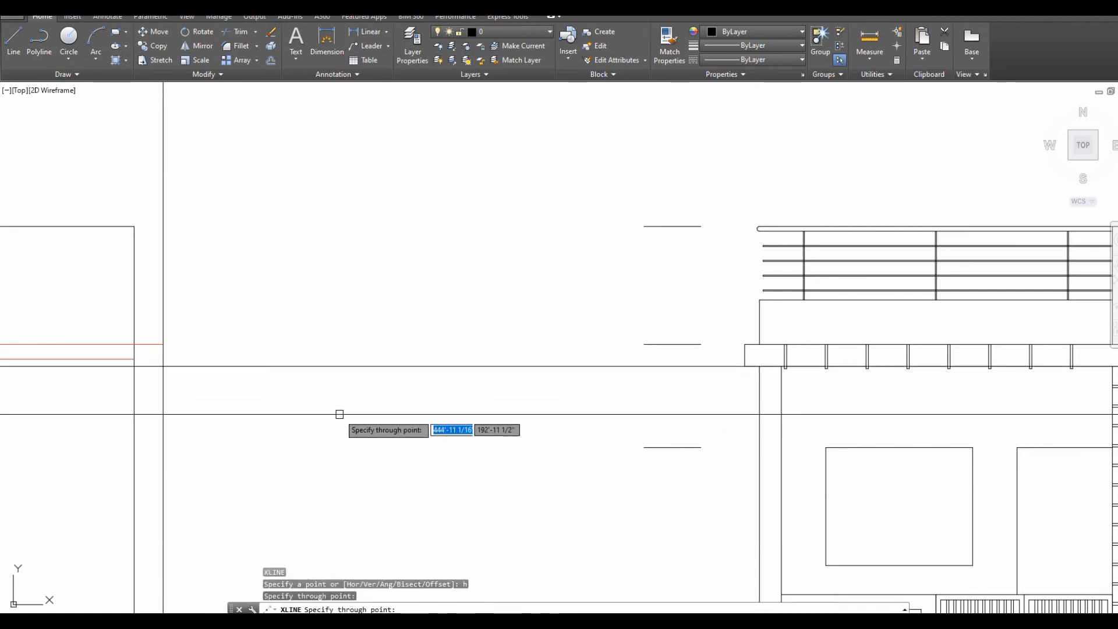
{"action": "key", "text": "Escape"}
Fillet the vertical construction line with the slab top and the horizontal line at radius 0 to close the slab projection's outer end.
{"action": "middle_click_drag", "start_coordinate": [196, 369], "coordinate": [504, 337]}
{"action": "scroll", "coordinate": [448, 308], "scroll_direction": "up", "scroll_amount": 4}
{"action": "type", "text": "f"}
{"action": "key", "text": "Return"}
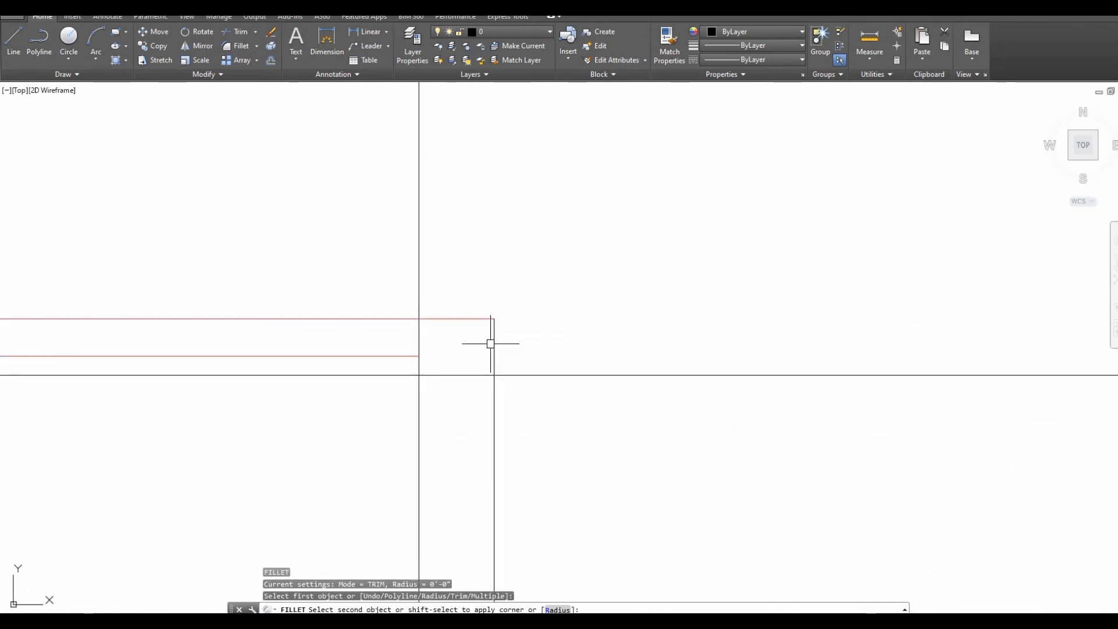
{"action": "left_click", "coordinate": [484, 375]}
{"action": "left_click", "coordinate": [495, 351]}
{"action": "scroll", "coordinate": [419, 386], "scroll_direction": "down", "scroll_amount": 3}
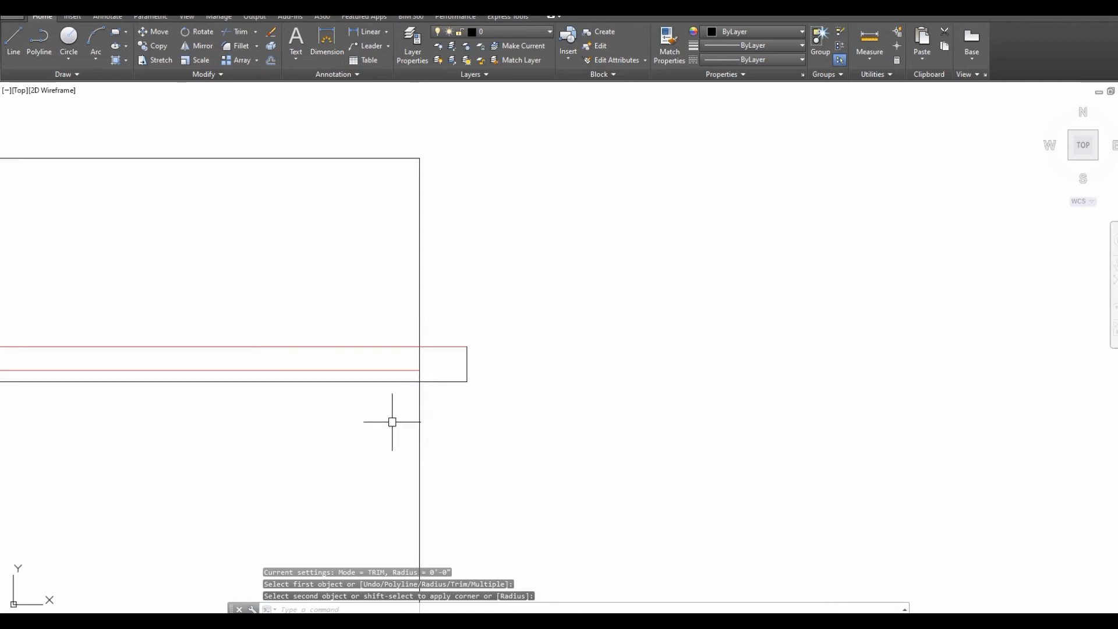
Trim the horizontal line inside the end wall and the wall line crossing the slab projection.
{"action": "middle_click_drag", "start_coordinate": [391, 419], "coordinate": [552, 371]}
{"action": "type", "text": "tr"}
{"action": "key", "text": "Return"}
{"action": "scroll", "coordinate": [553, 332], "scroll_direction": "up", "scroll_amount": 2}
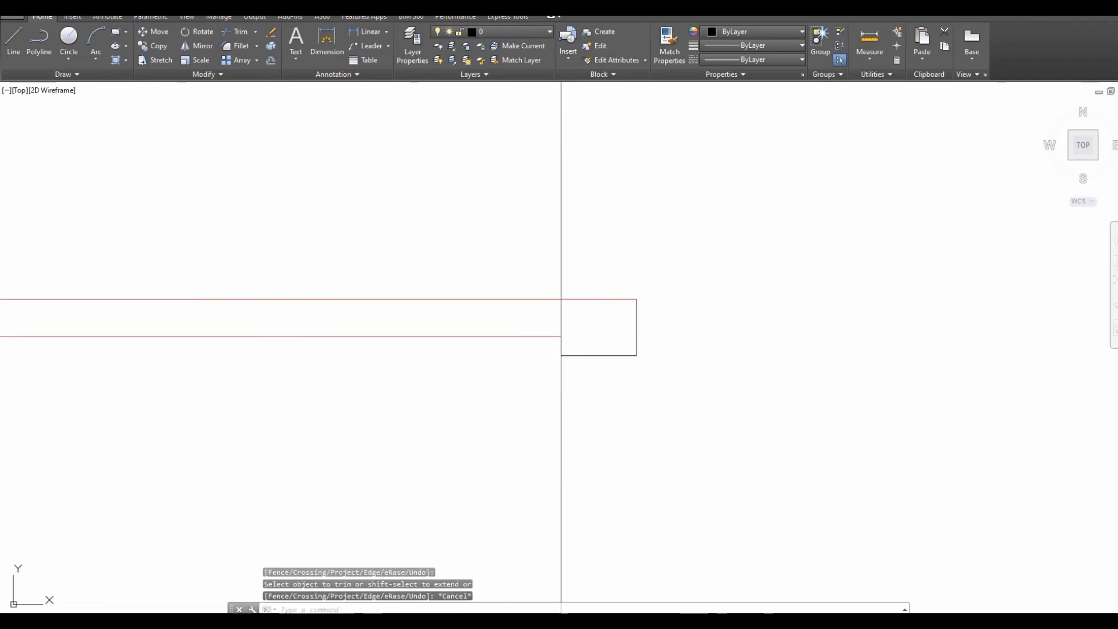
{"action": "scroll", "coordinate": [575, 327], "scroll_direction": "up", "scroll_amount": 1}
{"action": "key", "text": "Escape"}
Draw the short vertical line from the slab underside to the projection's bottom, and match the red slab line's properties onto the projection.
{"action": "type", "text": "l"}
{"action": "key", "text": "Return"}
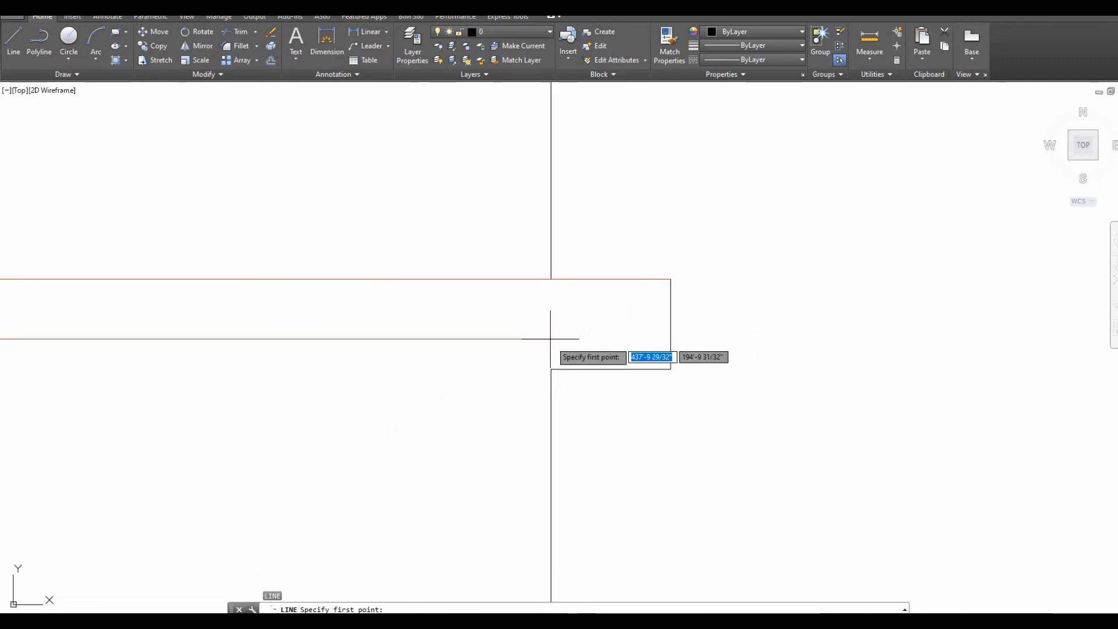
{"action": "key", "text": "Escape"}
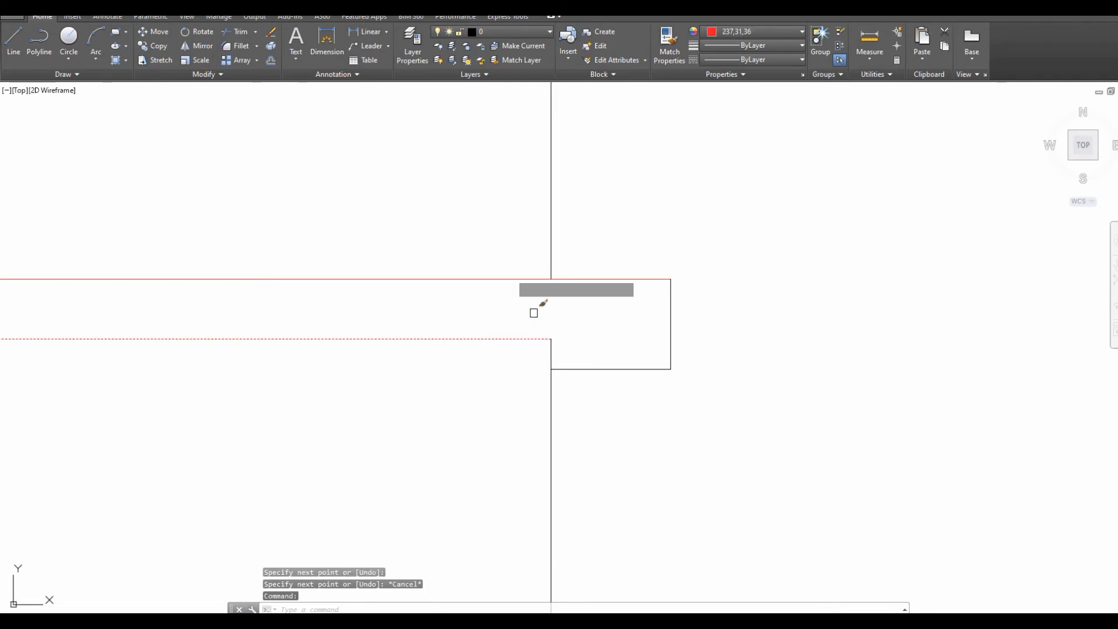
{"action": "left_click", "coordinate": [474, 235]}
{"action": "left_click", "coordinate": [795, 422]}
{"action": "scroll", "coordinate": [606, 338], "scroll_direction": "down", "scroll_amount": 8}
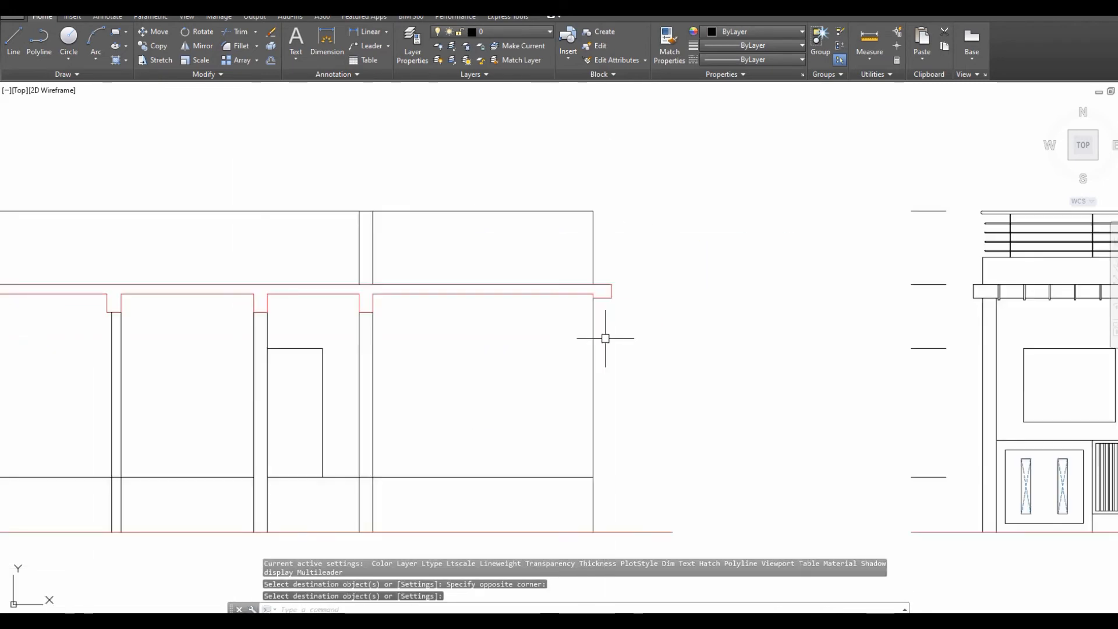
Add linear dimensions to the end edge and the bottom edge of the slab projection.
{"action": "middle_click_drag", "start_coordinate": [659, 308], "coordinate": [567, 309]}
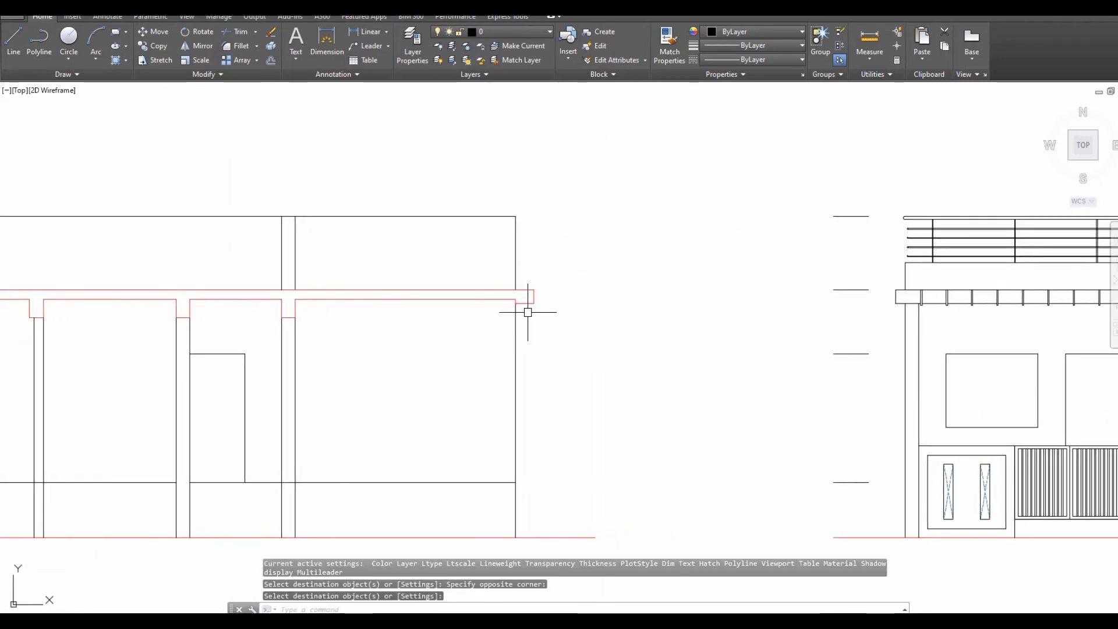
{"action": "scroll", "coordinate": [519, 306], "scroll_direction": "up", "scroll_amount": 3}
{"action": "scroll", "coordinate": [591, 312], "scroll_direction": "up", "scroll_amount": 1}
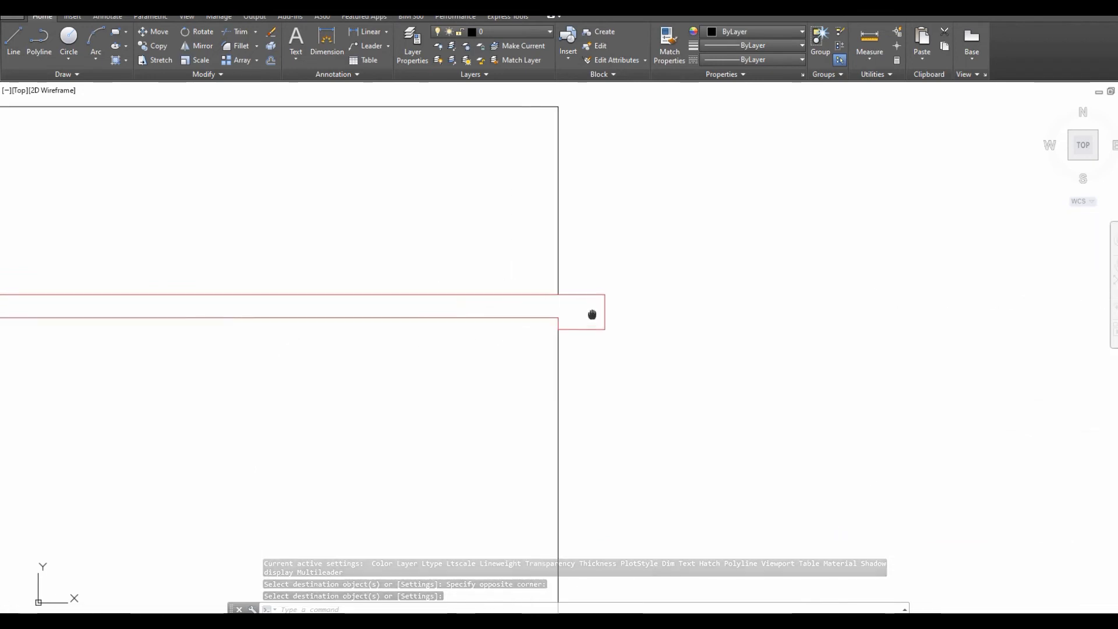
{"action": "middle_click_drag", "start_coordinate": [592, 313], "coordinate": [684, 312]}
{"action": "key", "text": "Escape"}
{"action": "type", "text": "dli"}
{"action": "key", "text": "Return"}
{"action": "key", "text": "Return"}
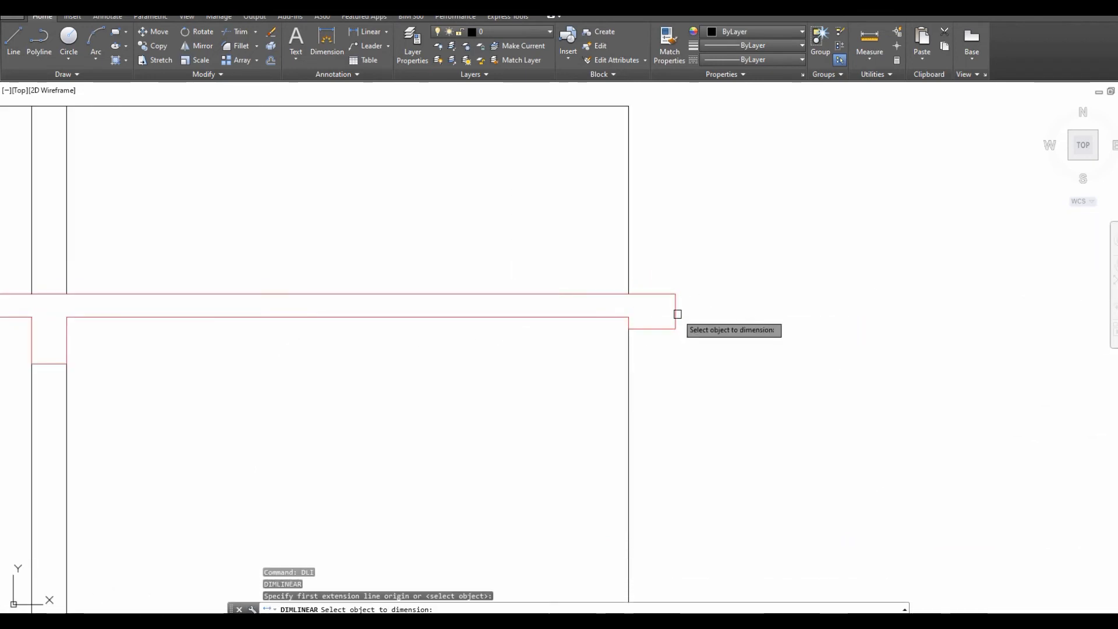
{"action": "left_click", "coordinate": [675, 311]}
{"action": "left_click", "coordinate": [825, 332]}
{"action": "key", "text": "Return"}
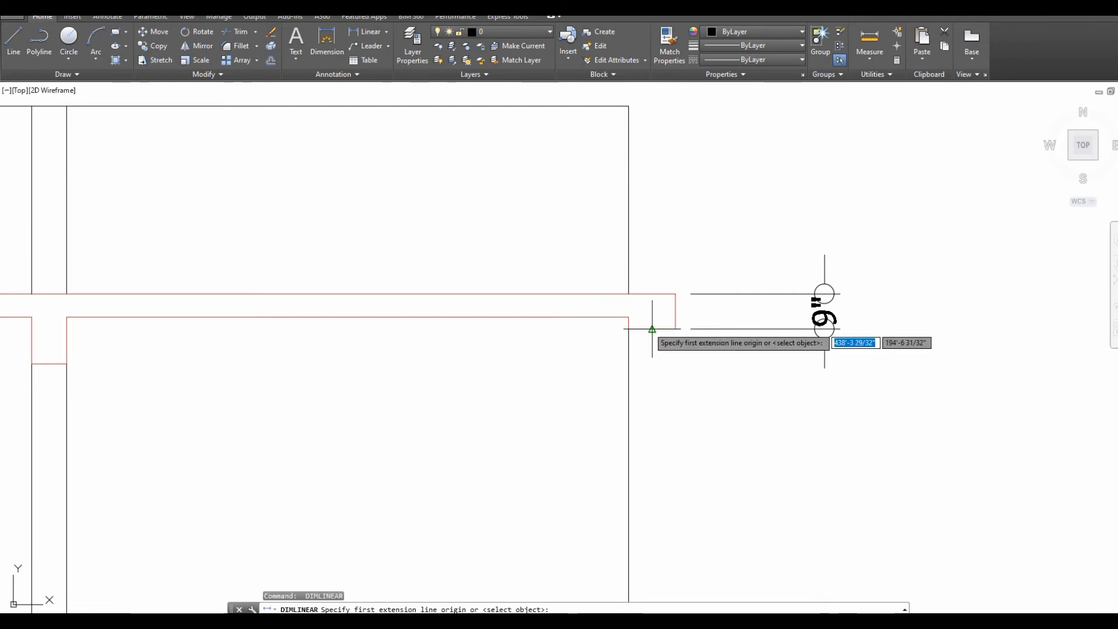
{"action": "key", "text": "Return"}
{"action": "left_click", "coordinate": [652, 330]}
Erase the two linear dimensions at the slab projection.
{"action": "type", "text": "e"}
{"action": "key", "text": "Return"}
{"action": "left_click", "coordinate": [869, 430]}
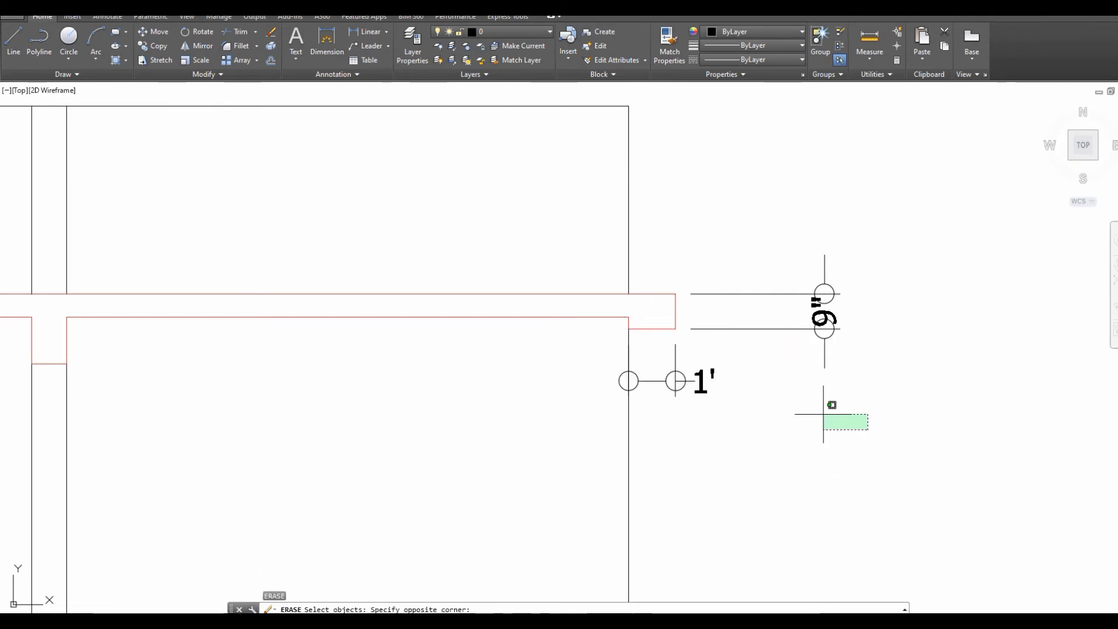
{"action": "left_click", "coordinate": [659, 368]}
{"action": "key", "text": "Return"}
{"action": "scroll", "coordinate": [652, 255], "scroll_direction": "down", "scroll_amount": 2}
{"action": "key", "text": "Escape"}
Try to move the door outline beside the third wall to the Door layer.
{"action": "scroll", "coordinate": [548, 349], "scroll_direction": "down", "scroll_amount": 2}
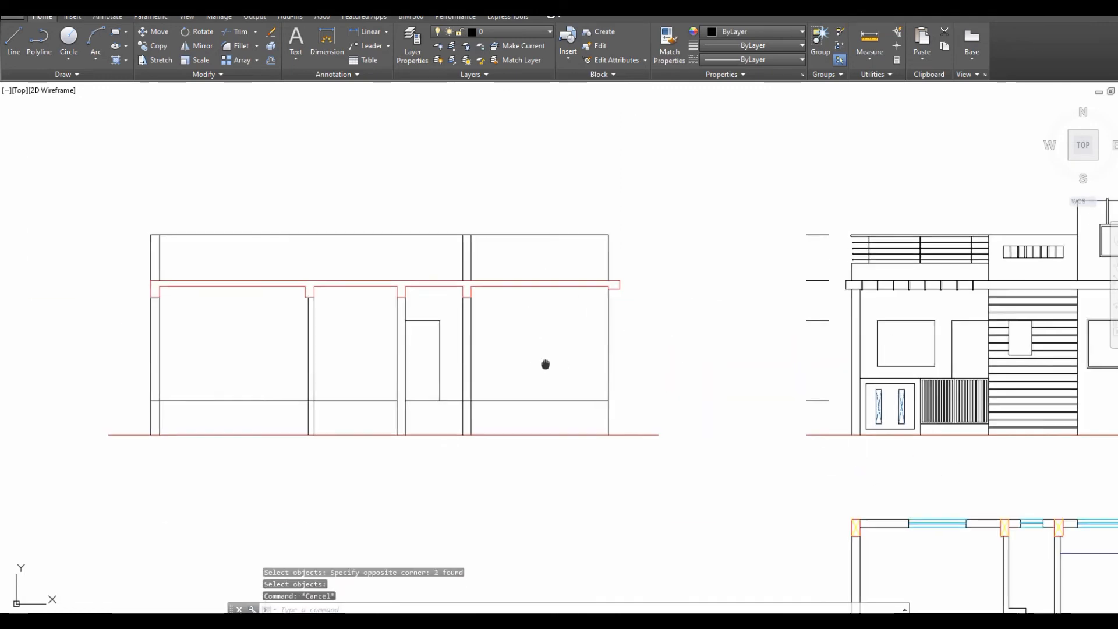
{"action": "middle_click_drag", "start_coordinate": [544, 367], "coordinate": [652, 314]}
{"action": "left_click", "coordinate": [554, 270]}
{"action": "left_click", "coordinate": [544, 300]}
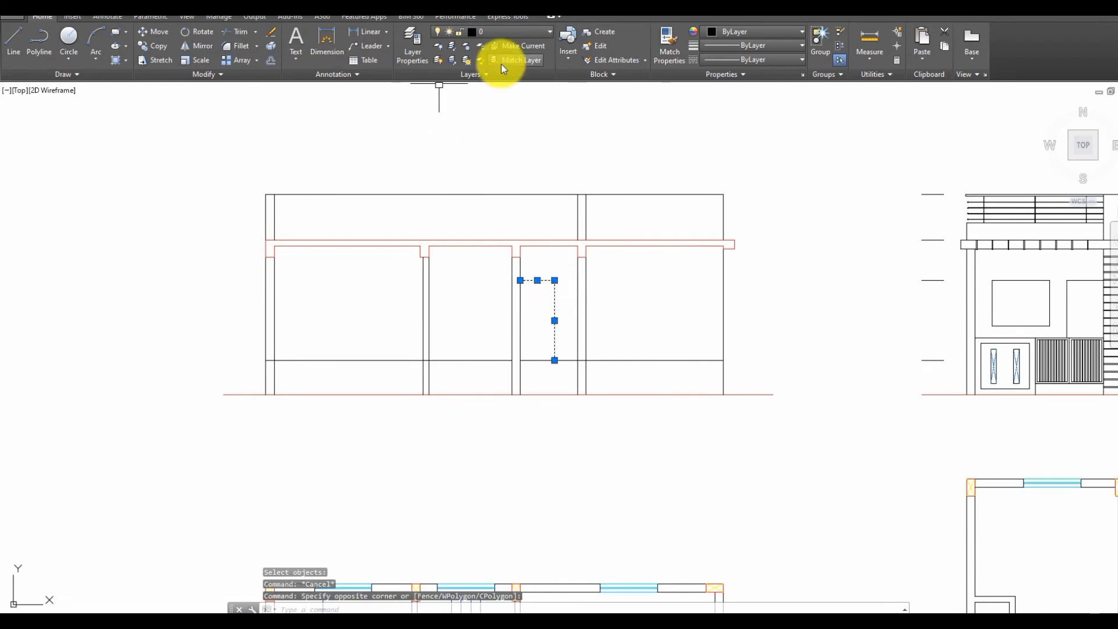
{"action": "left_click", "coordinate": [530, 34]}
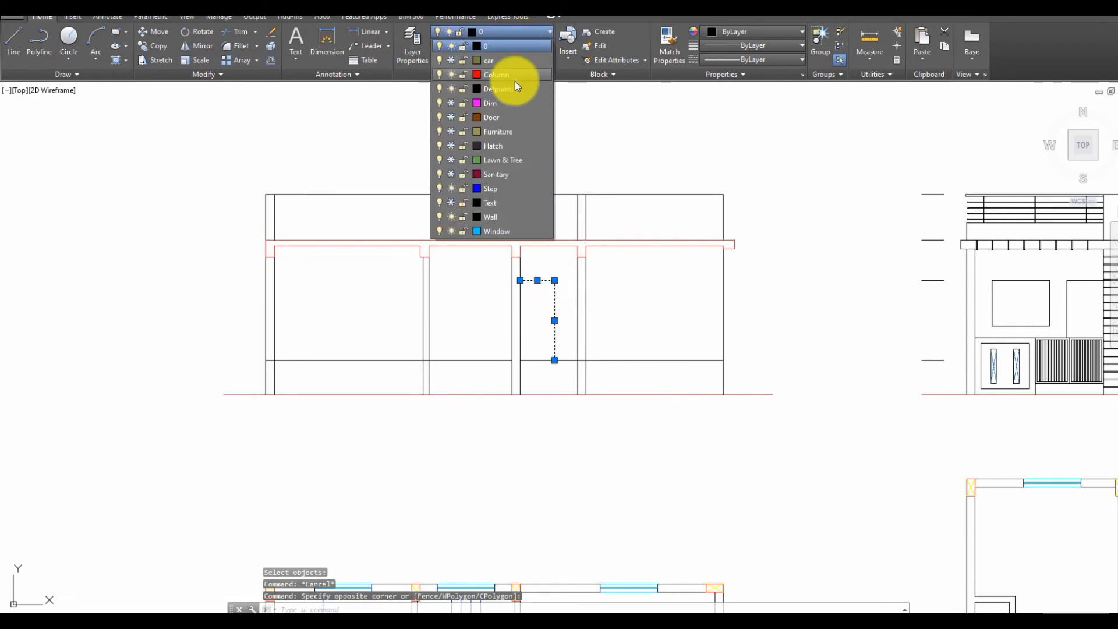
{"action": "left_click", "coordinate": [524, 116]}
{"action": "key", "text": "Escape"}
{"action": "key", "text": "Escape"}
Trim the second, third and fourth walls' lines between the floor line and the ground line with a crossing fence.
{"action": "scroll", "coordinate": [606, 259], "scroll_direction": "down", "scroll_amount": 2}
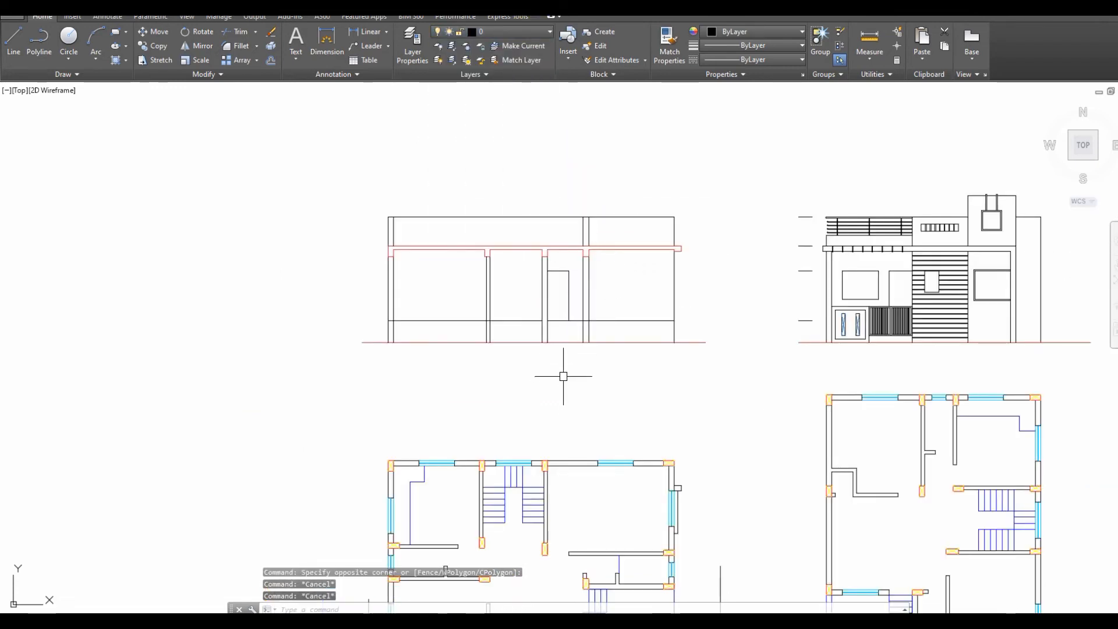
{"action": "scroll", "coordinate": [617, 307], "scroll_direction": "up", "scroll_amount": 2}
{"action": "type", "text": "tr"}
{"action": "key", "text": "Return"}
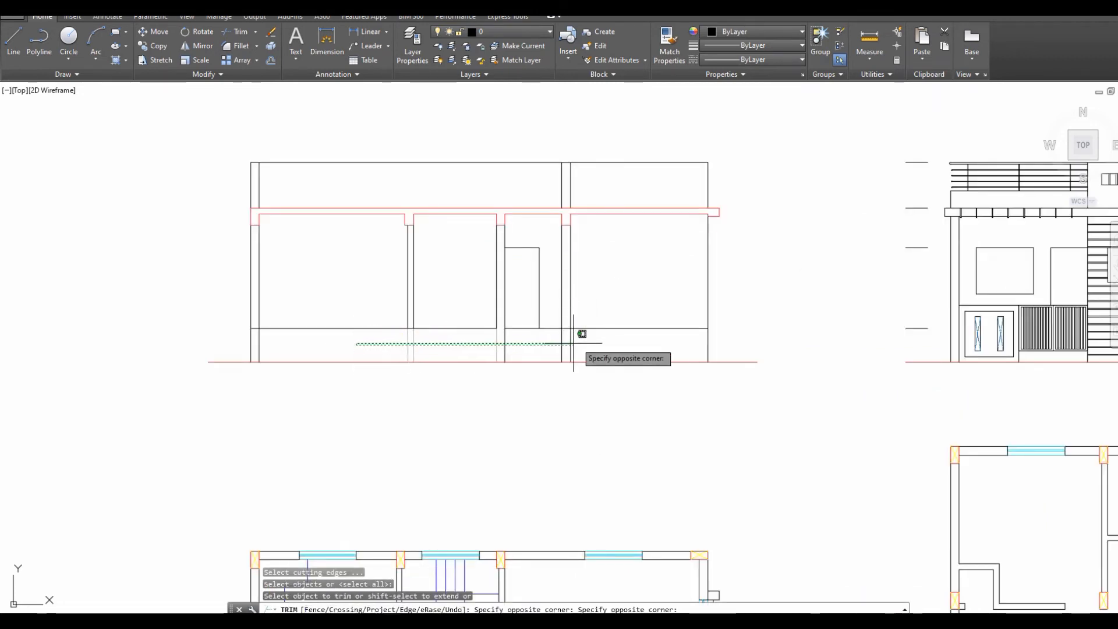
{"action": "left_click", "coordinate": [603, 340]}
{"action": "key", "text": "Escape"}
{"action": "middle_click_drag", "start_coordinate": [427, 353], "coordinate": [474, 362]}
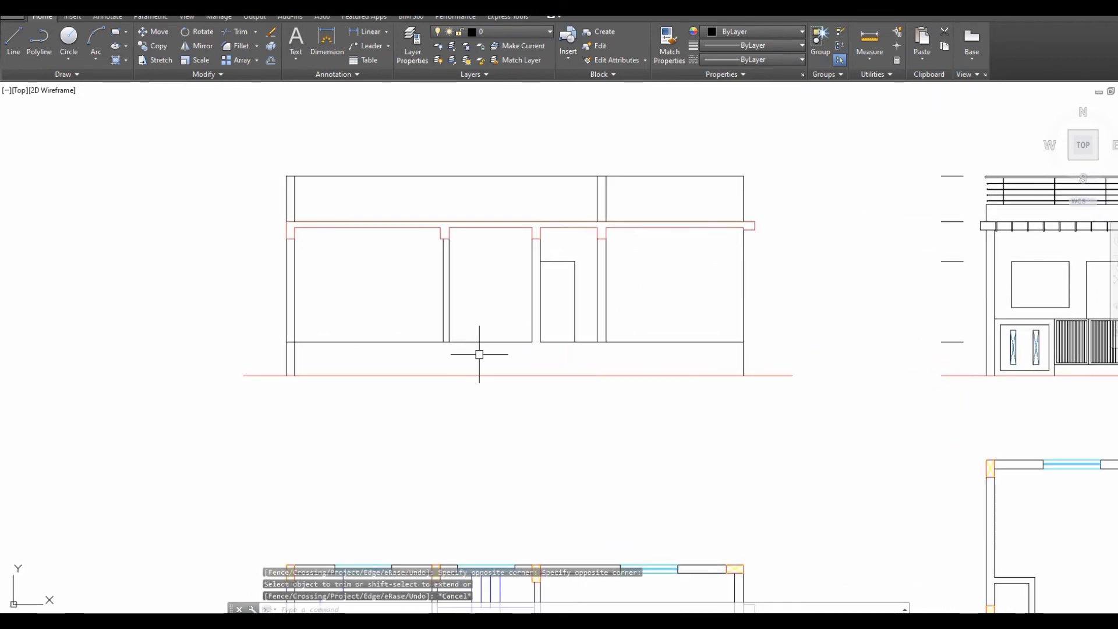
Join the two floor line segments on either side of the third wall into one line.
{"action": "type", "text": "j"}
{"action": "key", "text": "Return"}
{"action": "left_click", "coordinate": [512, 343]}
{"action": "left_click", "coordinate": [545, 343]}
{"action": "key", "text": "Return"}
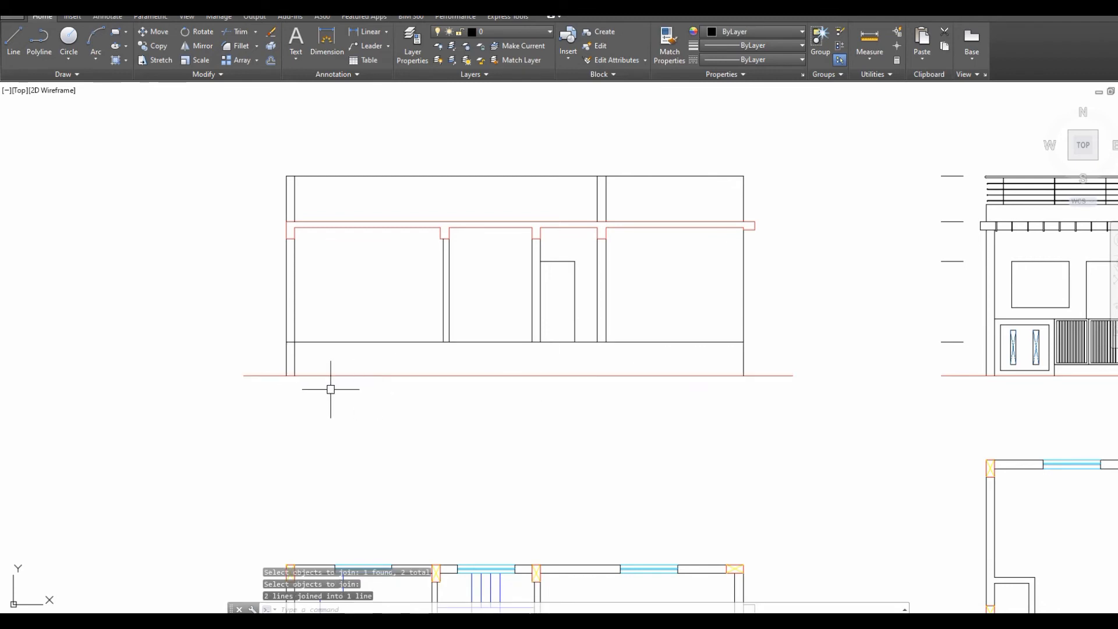
Trim the first wall's inner line below the floor line and the red ground line between the section's outer walls.
{"action": "type", "text": "tr"}
{"action": "key", "text": "Return"}
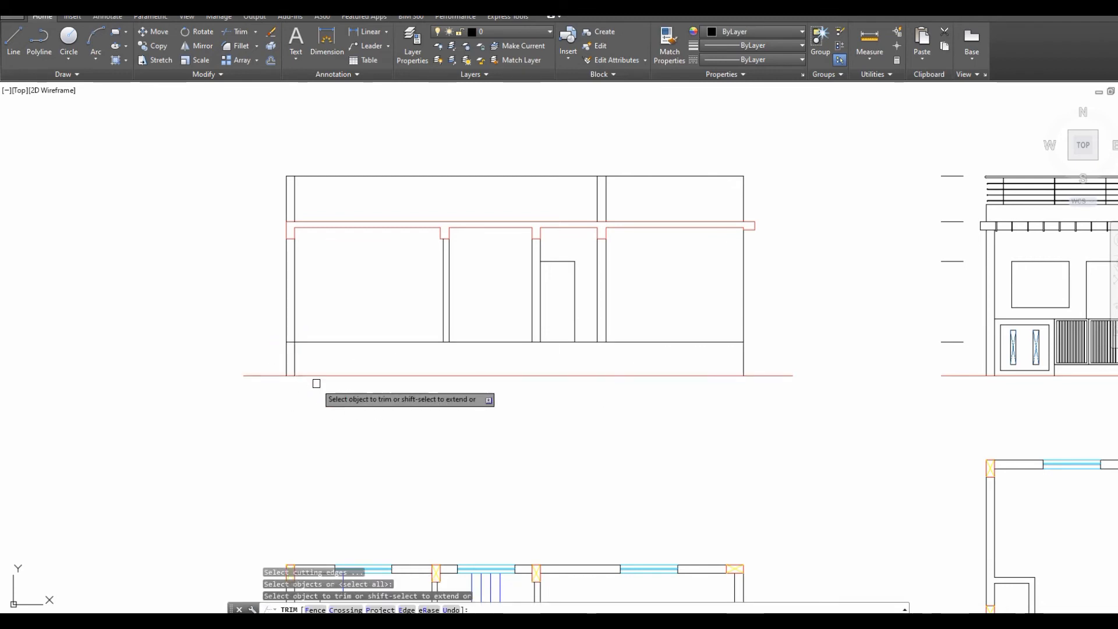
{"action": "key", "text": "Return"}
{"action": "left_click", "coordinate": [295, 350]}
{"action": "left_click", "coordinate": [315, 374]}
{"action": "right_click", "coordinate": [876, 298]}
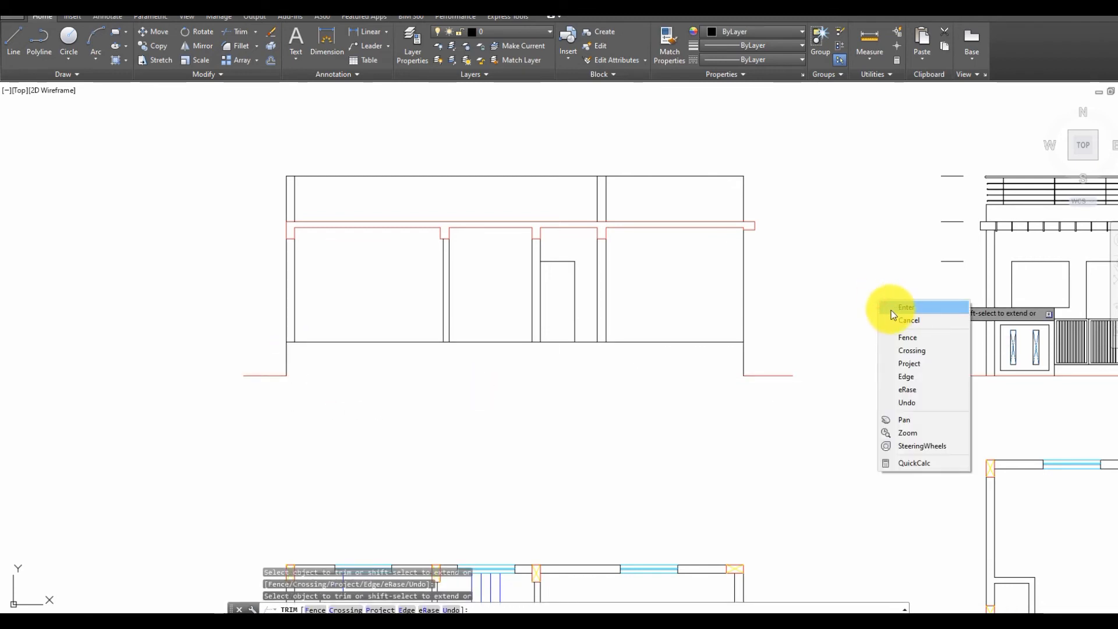
Match the properties of the red ground line onto the section's black floor line.
{"action": "left_click", "coordinate": [891, 310]}
{"action": "type", "text": "ma"}
{"action": "key", "text": "Return"}
{"action": "left_click", "coordinate": [779, 375]}
{"action": "left_click", "coordinate": [736, 341]}
{"action": "key", "text": "Escape"}
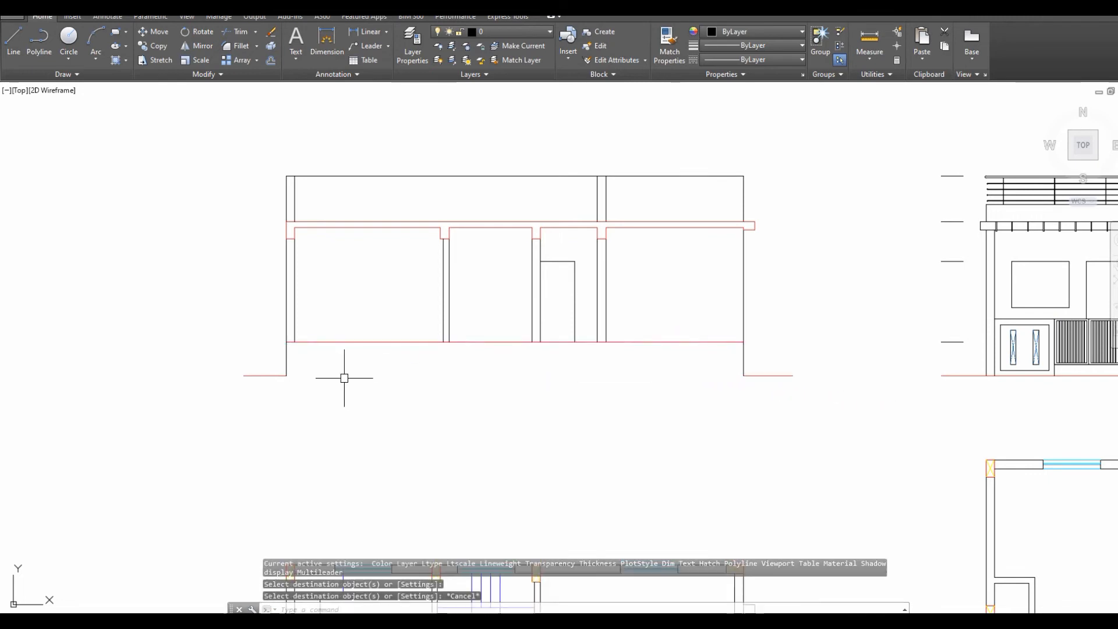
Trim the two outer wall lines between the floor line and the ground line with a crossing selection.
{"action": "key", "text": "Return"}
{"action": "key", "text": "Return"}
{"action": "left_click", "coordinate": [269, 359]}
{"action": "left_click", "coordinate": [876, 361]}
{"action": "key", "text": "Escape"}
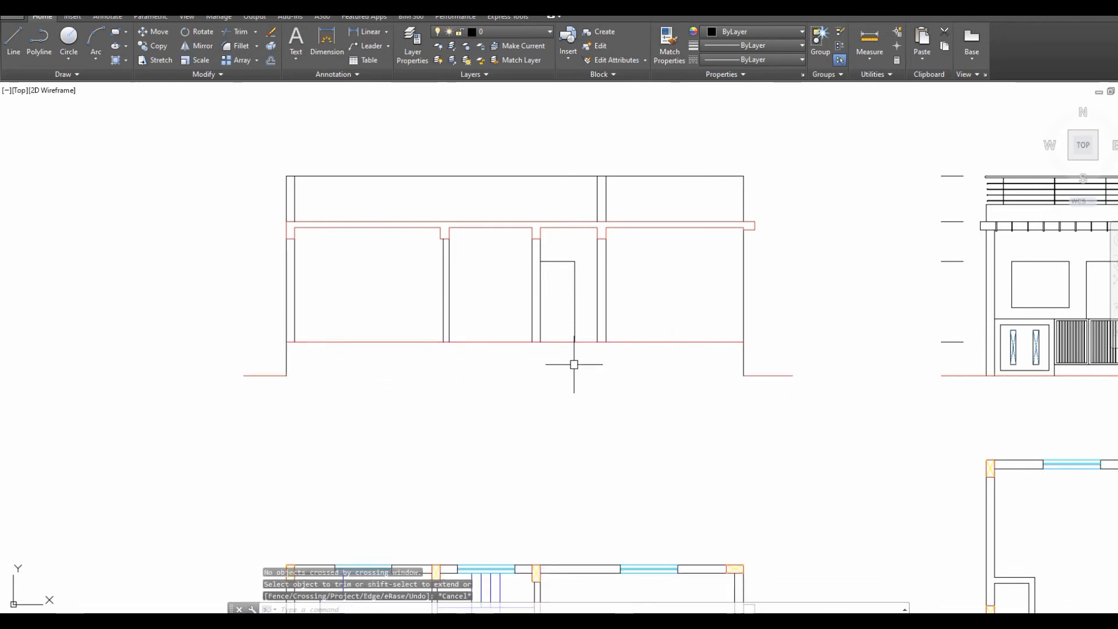
{"action": "key", "text": "Return"}
{"action": "left_click", "coordinate": [283, 364]}
{"action": "left_click", "coordinate": [849, 347]}
{"action": "key", "text": "Escape"}
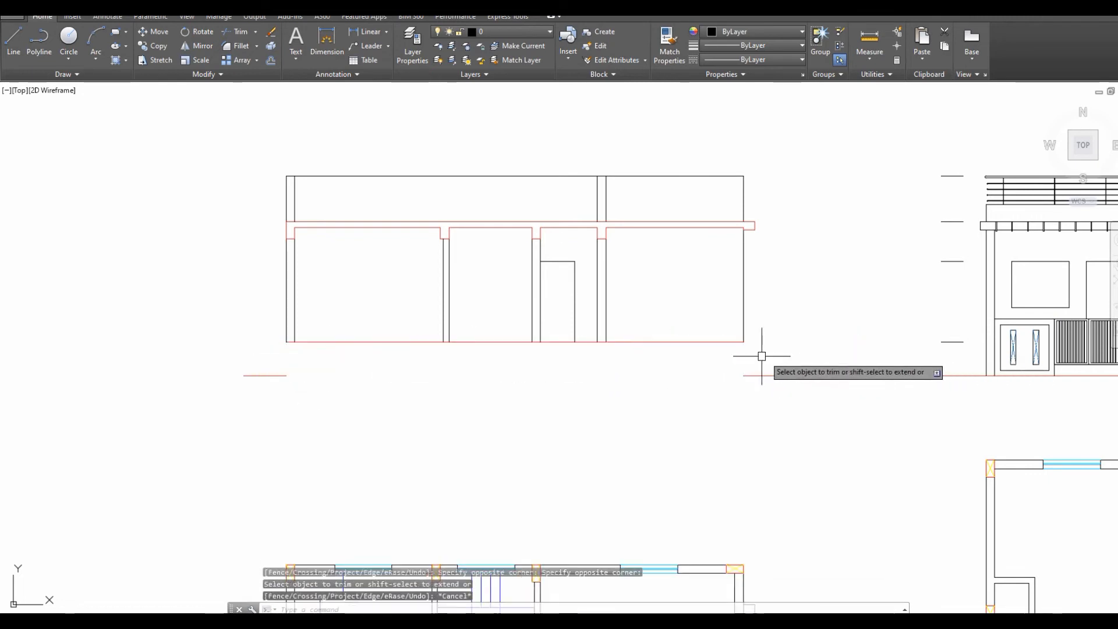
Draw separate vertical lines from both ends of the floor line down to the ground lines.
{"action": "type", "text": "l"}
{"action": "key", "text": "Return"}
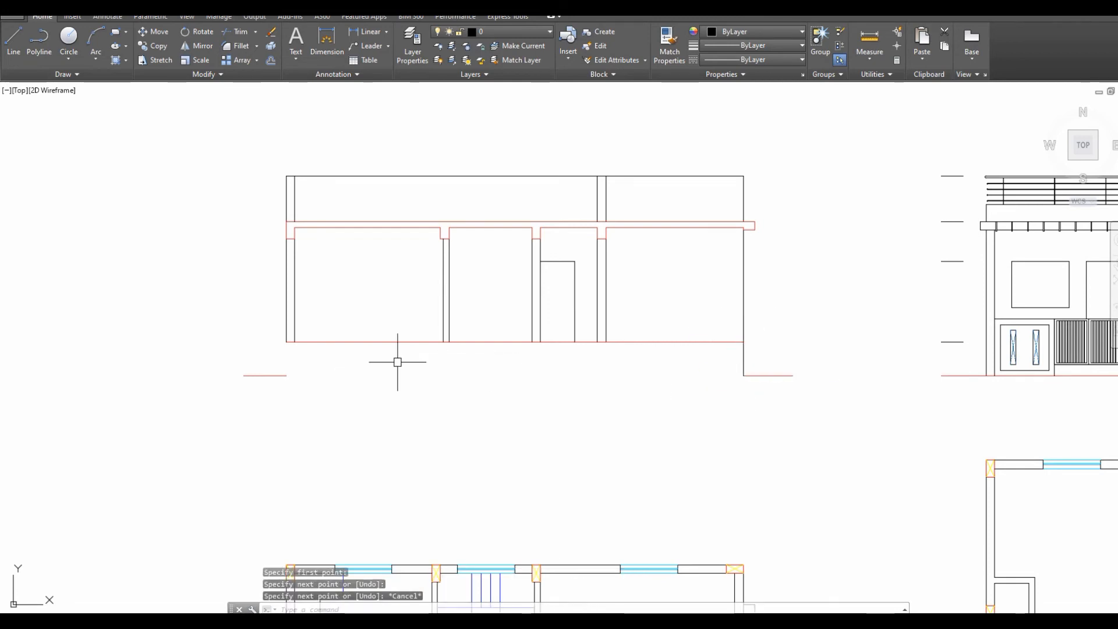
{"action": "type", "text": "l"}
{"action": "key", "text": "Return"}
{"action": "left_click", "coordinate": [286, 342]}
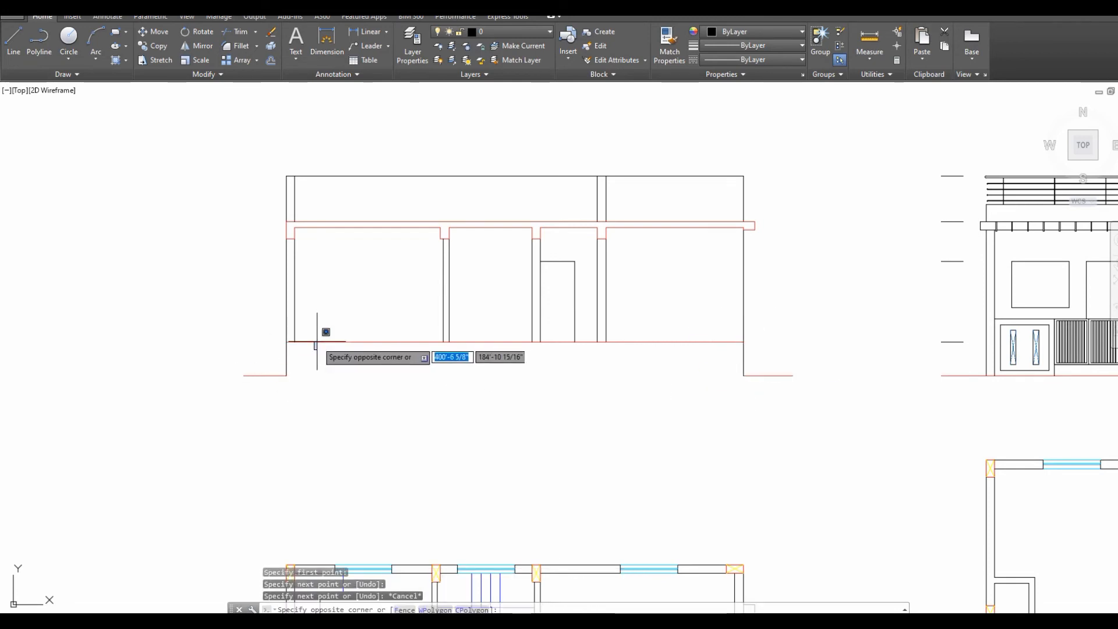
Match the red line properties onto the two vertical lines below the floor and save the drawing.
{"action": "left_click", "coordinate": [309, 339]}
{"action": "type", "text": "ma"}
{"action": "key", "text": "Return"}
{"action": "left_click", "coordinate": [258, 441]}
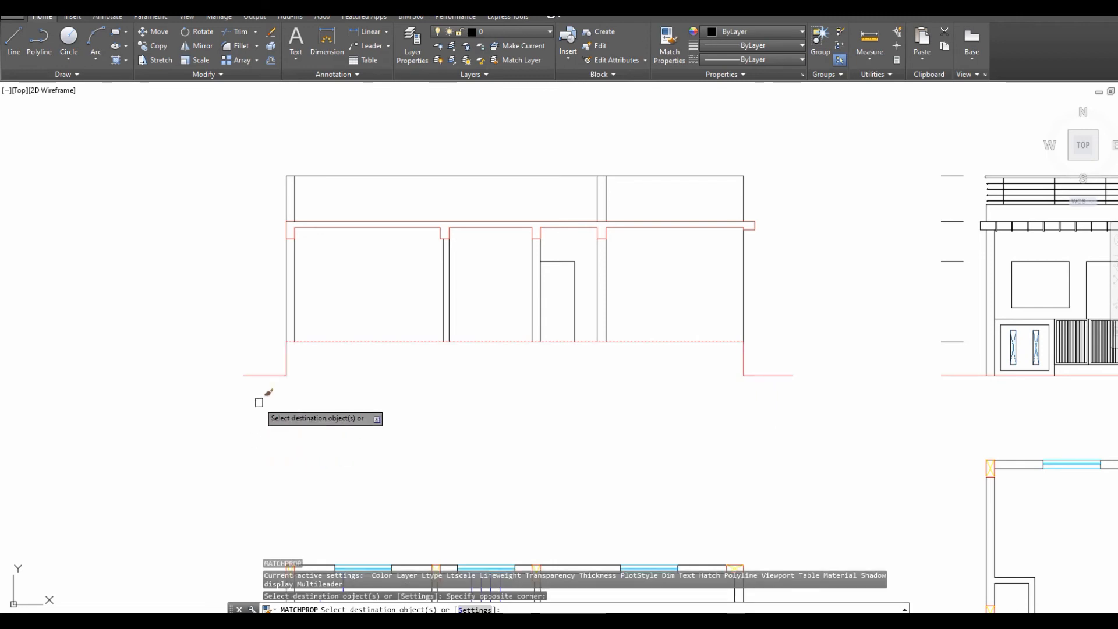
{"action": "right_click", "coordinate": [258, 402]}
{"action": "left_click", "coordinate": [282, 410]}
{"action": "middle_click_drag", "start_coordinate": [453, 388], "coordinate": [456, 396]}
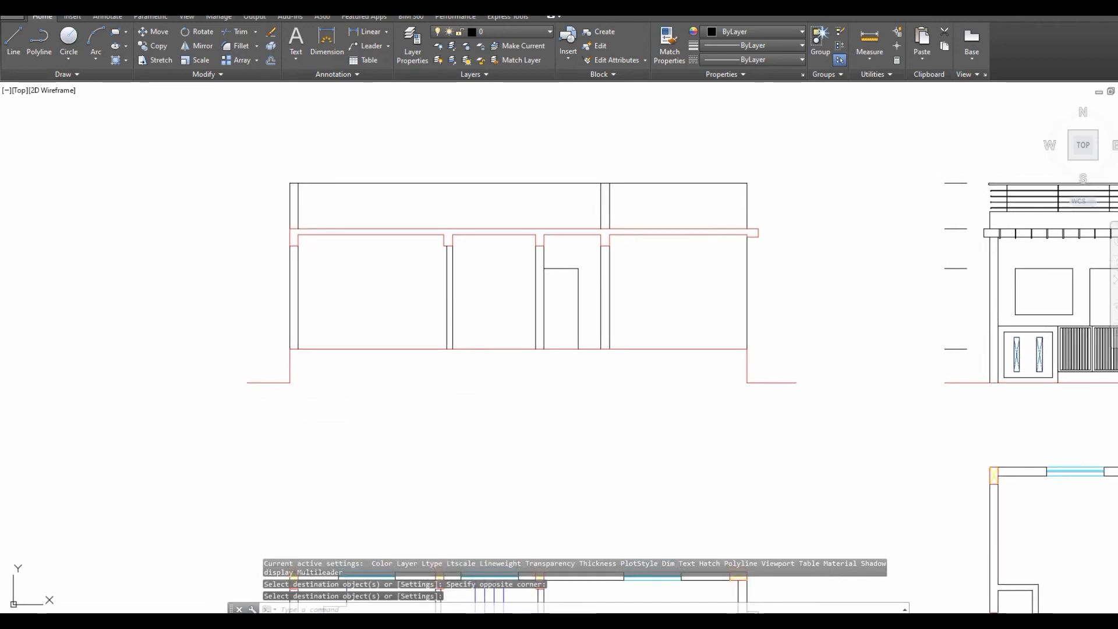
{"action": "key", "text": "ctrl+s"}
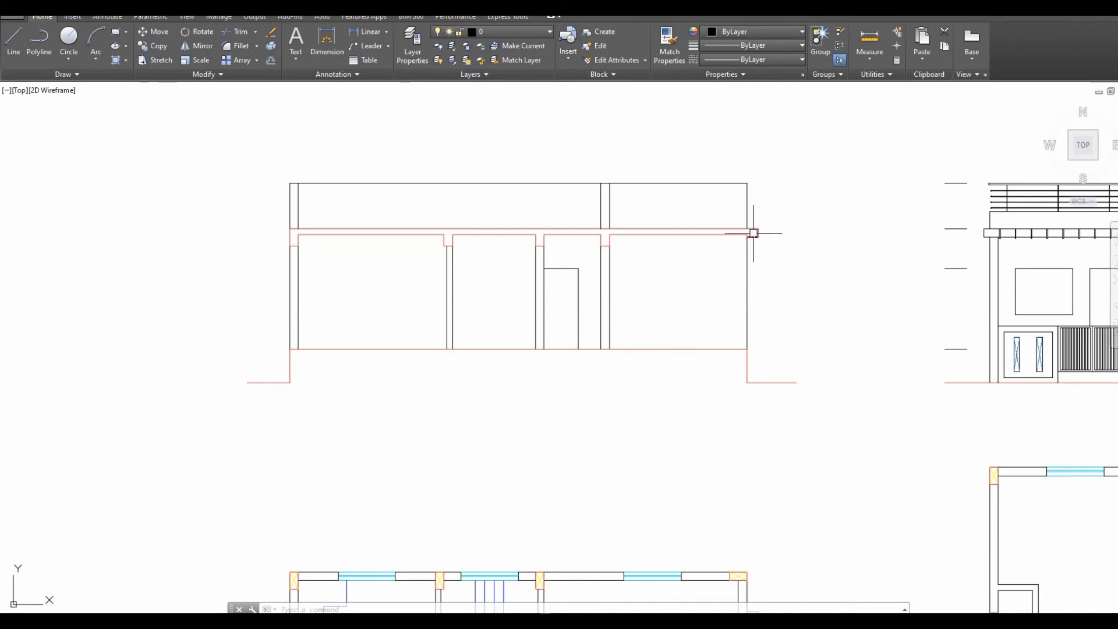
Examine the section's walls, slab and floor line against the floor plan and its section cut line.
{"action": "scroll", "coordinate": [652, 209], "scroll_direction": "up", "scroll_amount": 2}
{"action": "middle_click_drag", "start_coordinate": [604, 192], "coordinate": [660, 244]}
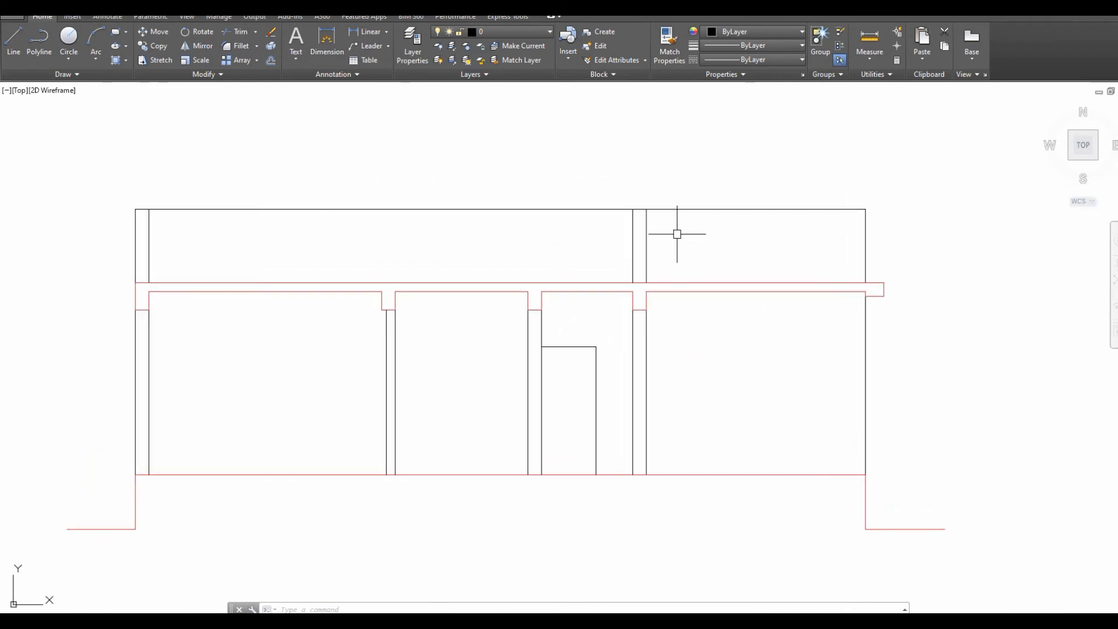
{"action": "scroll", "coordinate": [658, 321], "scroll_direction": "down", "scroll_amount": 3}
{"action": "scroll", "coordinate": [365, 287], "scroll_direction": "up", "scroll_amount": 2}
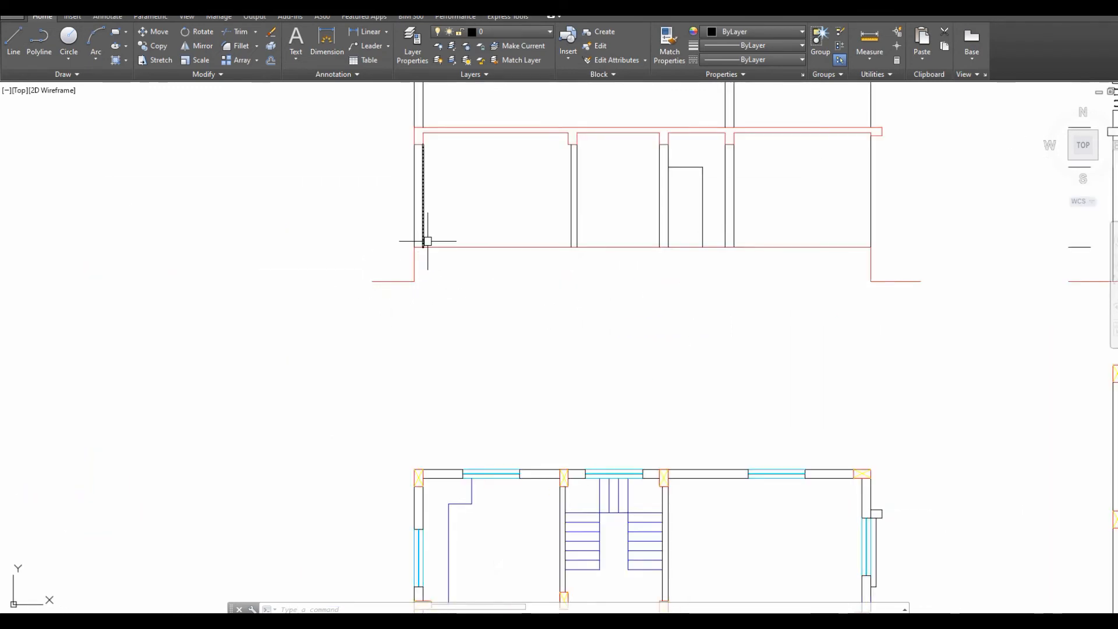
{"action": "middle_click_drag", "start_coordinate": [805, 270], "coordinate": [693, 353]}
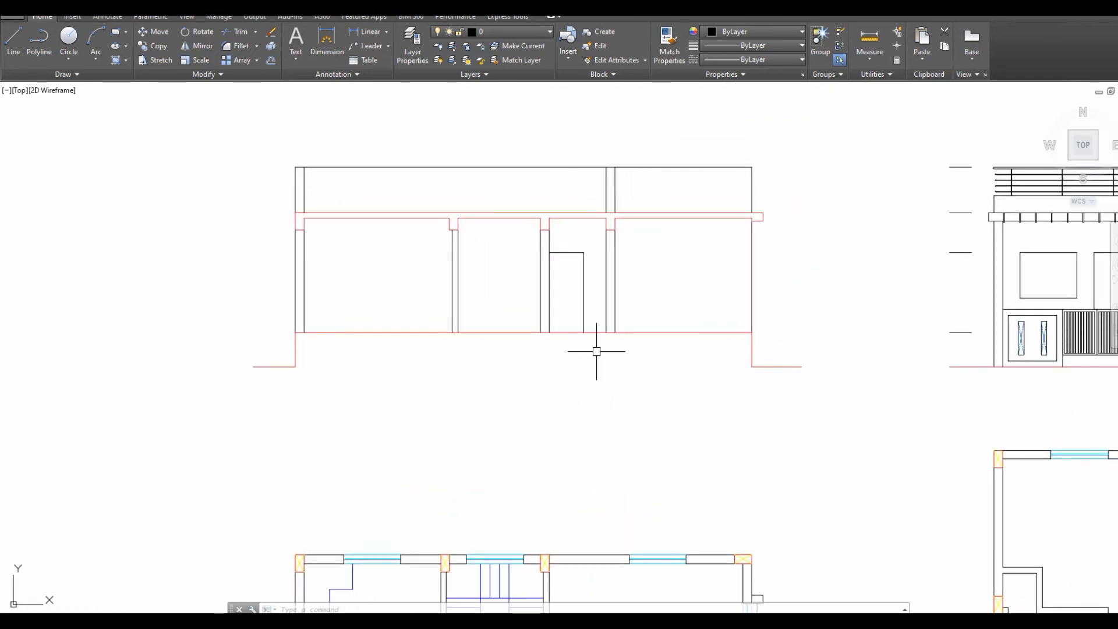
{"action": "left_click", "coordinate": [676, 331]}
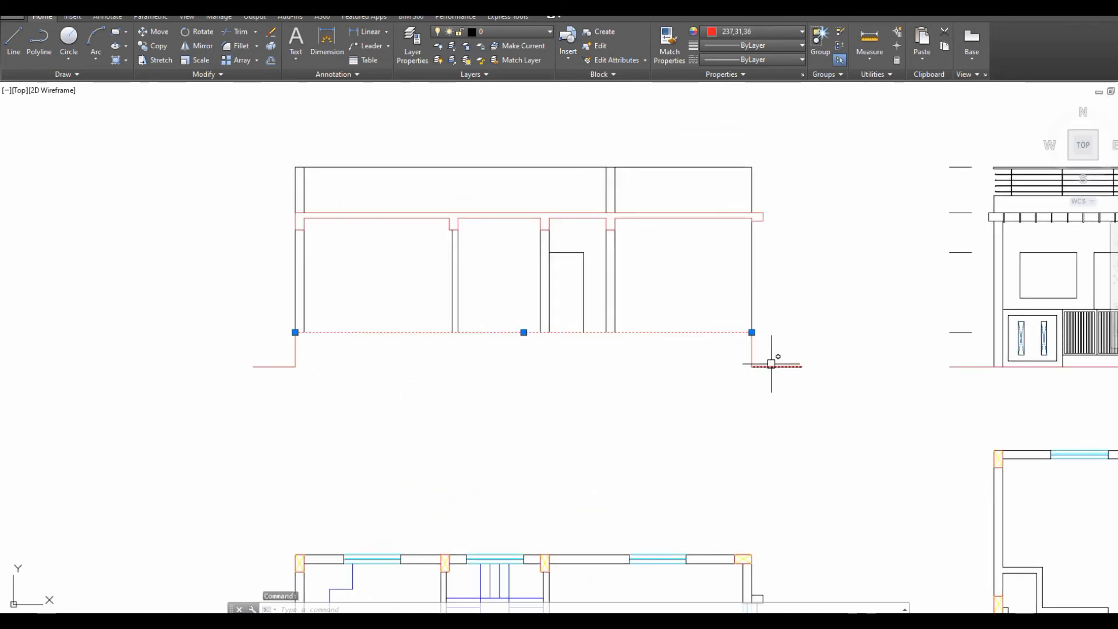
{"action": "key", "text": "Escape"}
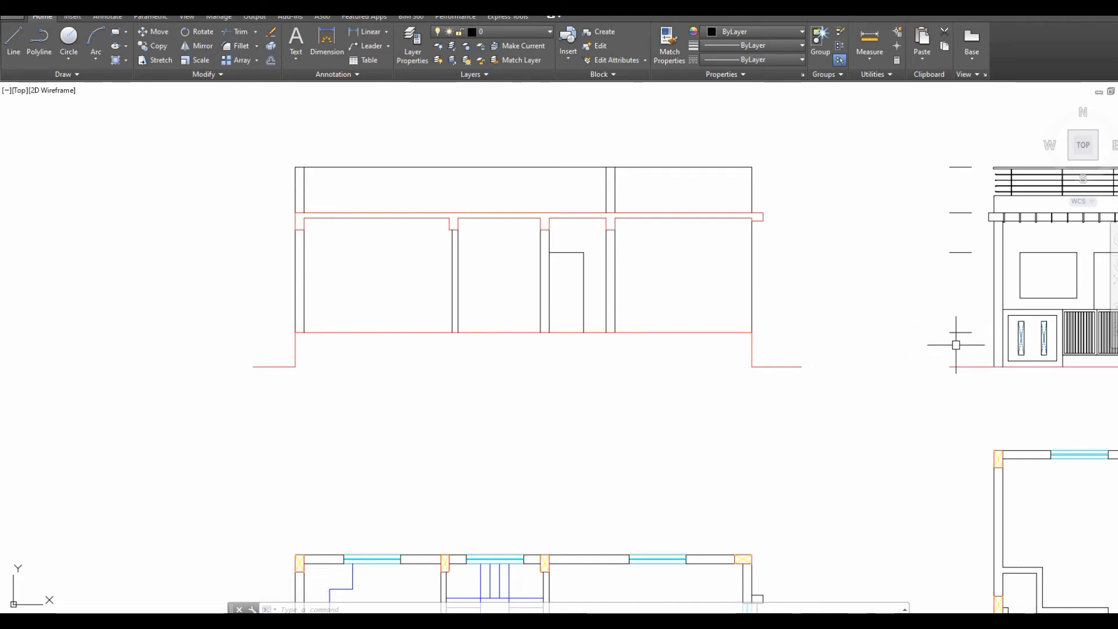
{"action": "middle_click_drag", "start_coordinate": [395, 377], "coordinate": [499, 279]}
{"action": "scroll", "coordinate": [493, 288], "scroll_direction": "down", "scroll_amount": 2}
{"action": "key", "text": "Escape"}
{"action": "key", "text": "Escape"}
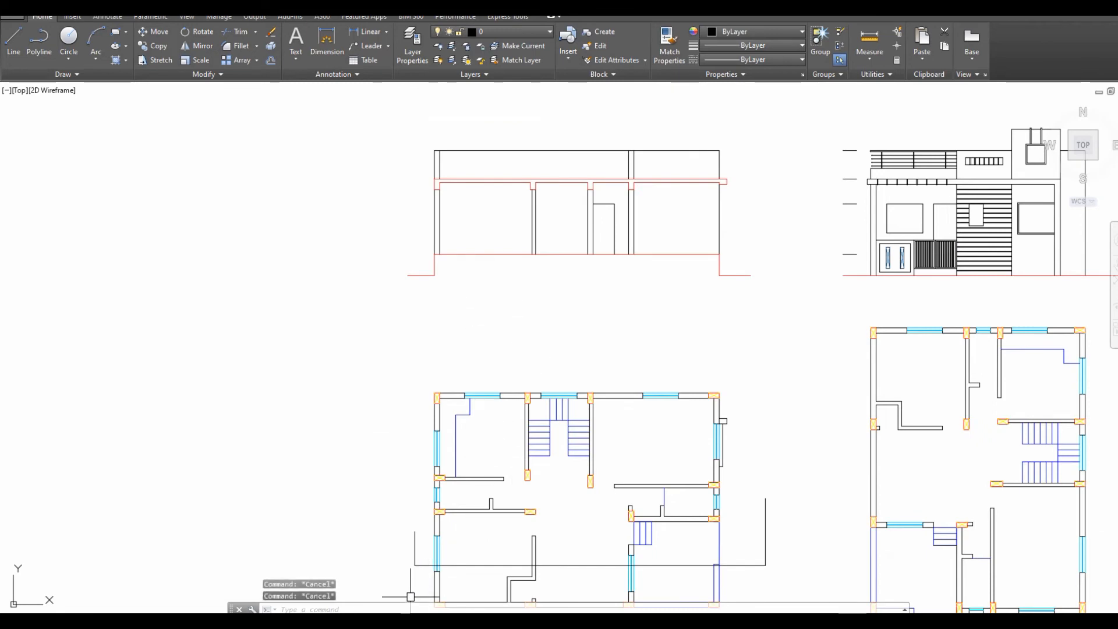
{"action": "scroll", "coordinate": [417, 192], "scroll_direction": "up", "scroll_amount": 2}
{"action": "middle_click_drag", "start_coordinate": [478, 232], "coordinate": [455, 306]}
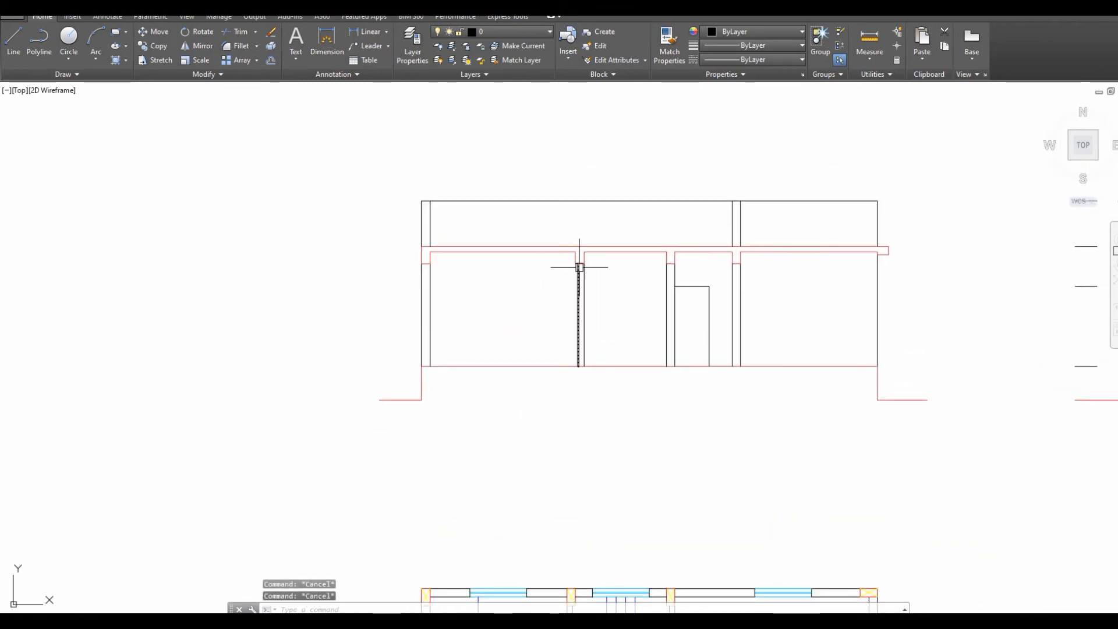
Draw a horizontal line from the door outline's top corner across to the outer face of the first wall.
{"action": "scroll", "coordinate": [587, 278], "scroll_direction": "up", "scroll_amount": 2}
{"action": "type", "text": "l"}
{"action": "key", "text": "Return"}
{"action": "left_click", "coordinate": [727, 290]}
{"action": "left_click", "coordinate": [321, 289]}
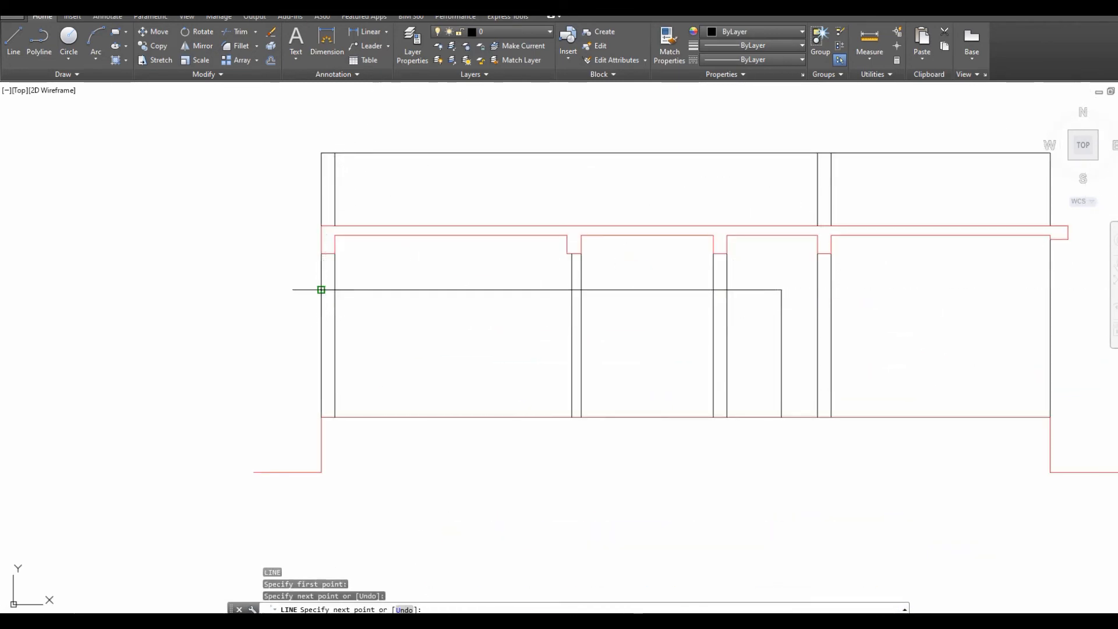
{"action": "key", "text": "Escape"}
{"action": "type", "text": "o"}
{"action": "key", "text": "Return"}
{"action": "key", "text": "Escape"}
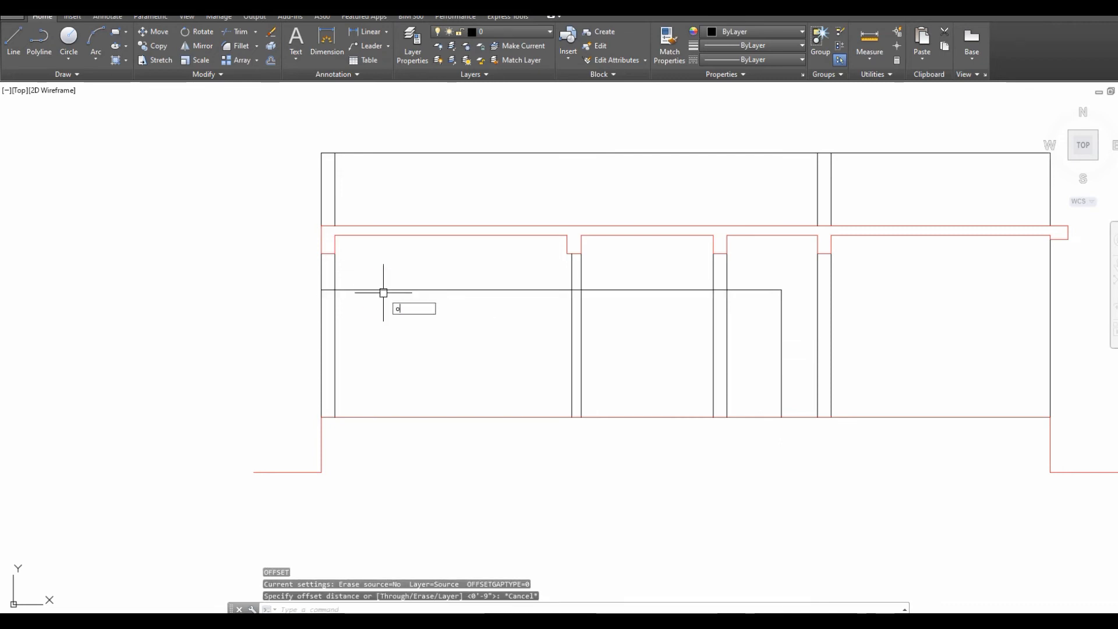
Offset the door-height horizontal line 4' downward to mark the window sill.
{"action": "type", "text": "o"}
{"action": "key", "text": "Return"}
{"action": "type", "text": "4'"}
{"action": "key", "text": "Return"}
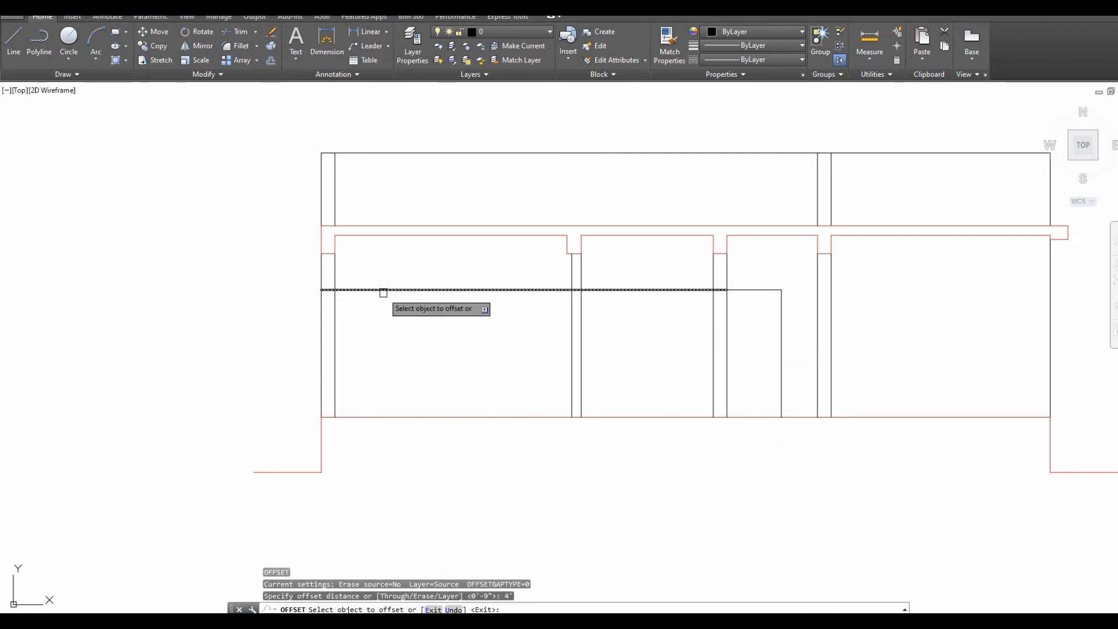
{"action": "left_click", "coordinate": [383, 291]}
{"action": "left_click", "coordinate": [368, 351]}
{"action": "key", "text": "Escape"}
Trim the window head and sill lines back to the thickness of the first wall.
{"action": "type", "text": "tr"}
{"action": "key", "text": "Return"}
{"action": "left_click", "coordinate": [349, 281]}
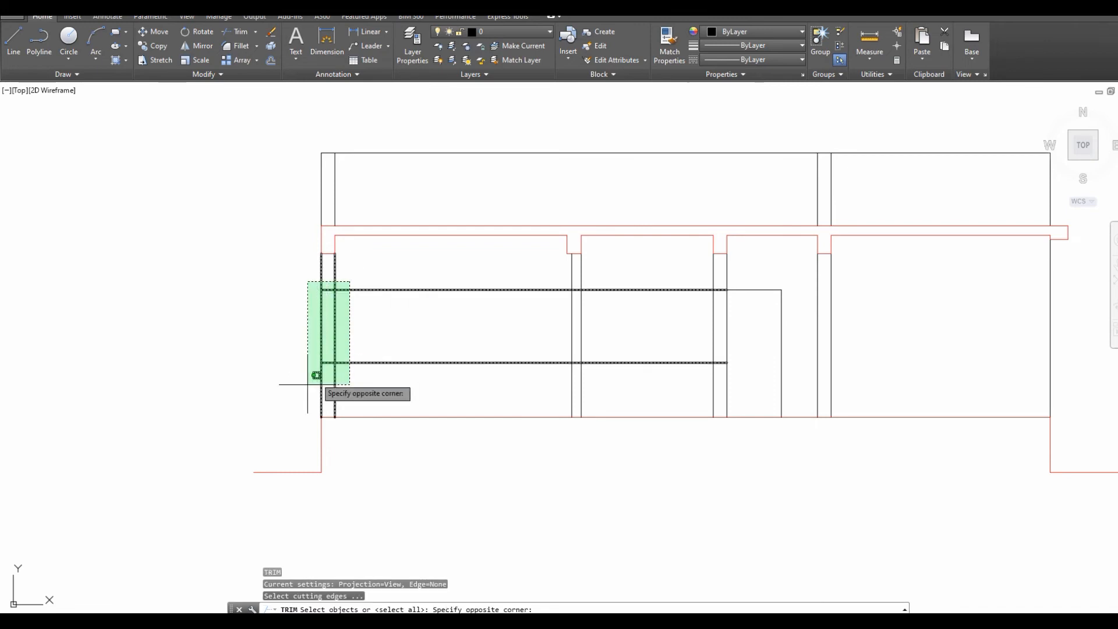
{"action": "left_click", "coordinate": [308, 383]}
{"action": "key", "text": "Return"}
{"action": "left_click", "coordinate": [398, 268]}
{"action": "left_click", "coordinate": [351, 385]}
{"action": "key", "text": "Escape"}
Trim the first wall's two vertical lines between the head and sill lines to open the window.
{"action": "type", "text": "tr"}
{"action": "key", "text": "Return"}
{"action": "key", "text": "Return"}
{"action": "left_click", "coordinate": [309, 338]}
{"action": "left_click", "coordinate": [341, 330]}
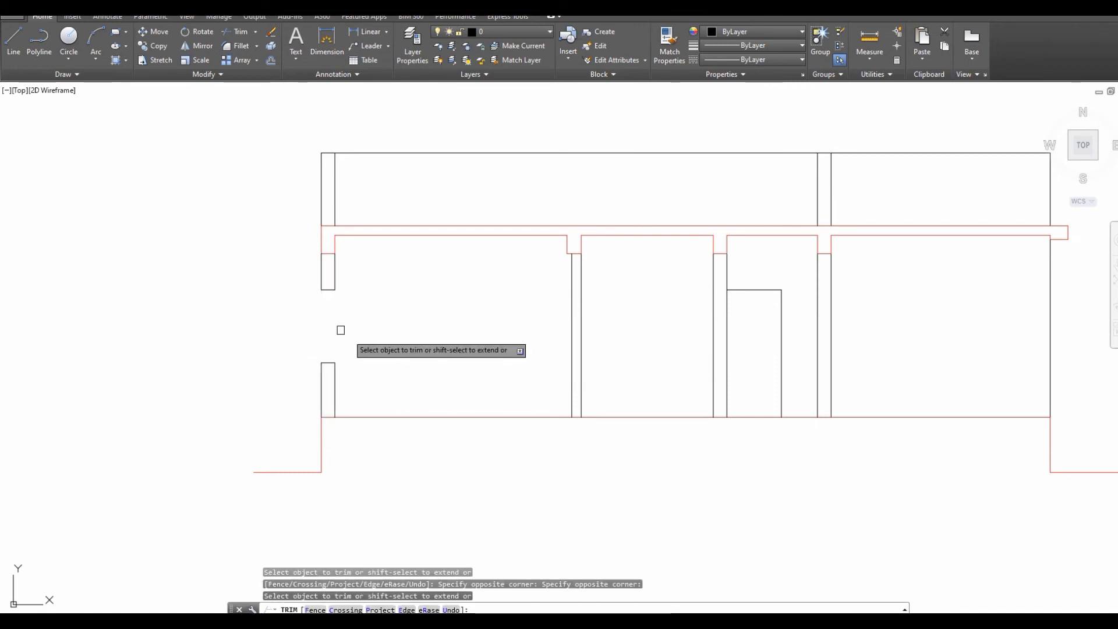
{"action": "scroll", "coordinate": [302, 307], "scroll_direction": "up", "scroll_amount": 2}
{"action": "key", "text": "Escape"}
Draw a vertical line on the outer face of the window opening and copy it to the inner face.
{"action": "key", "text": "l"}
{"action": "key", "text": "Return"}
{"action": "left_click", "coordinate": [332, 280]}
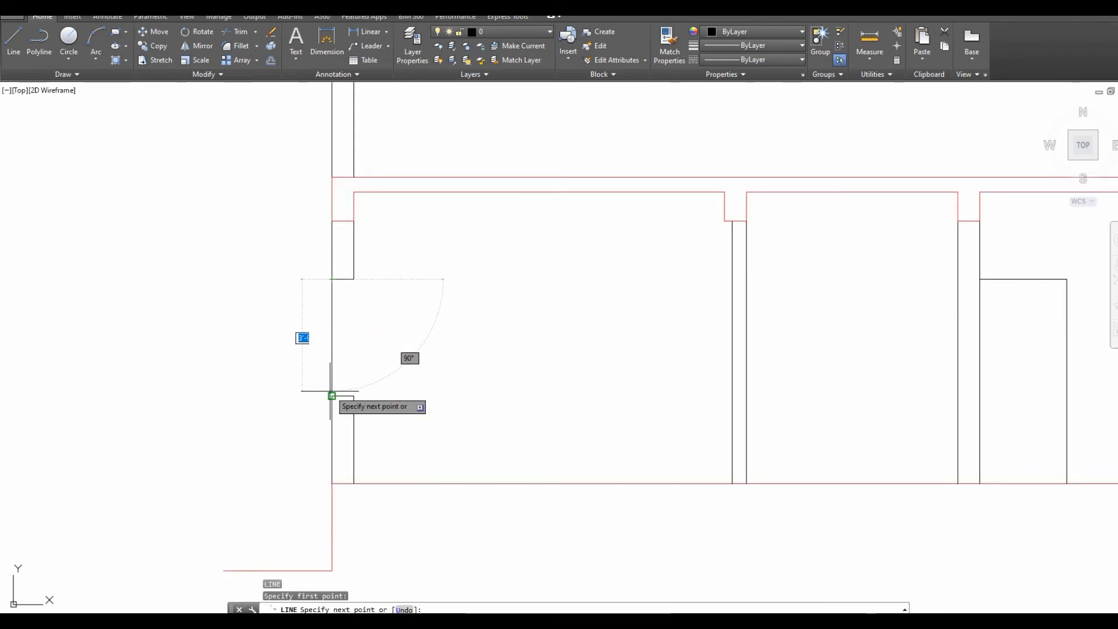
{"action": "left_click", "coordinate": [331, 396]}
{"action": "key", "text": "Escape"}
{"action": "left_click", "coordinate": [332, 332]}
{"action": "type", "text": "co"}
{"action": "key", "text": "Return"}
{"action": "scroll", "coordinate": [332, 282], "scroll_direction": "up", "scroll_amount": 2}
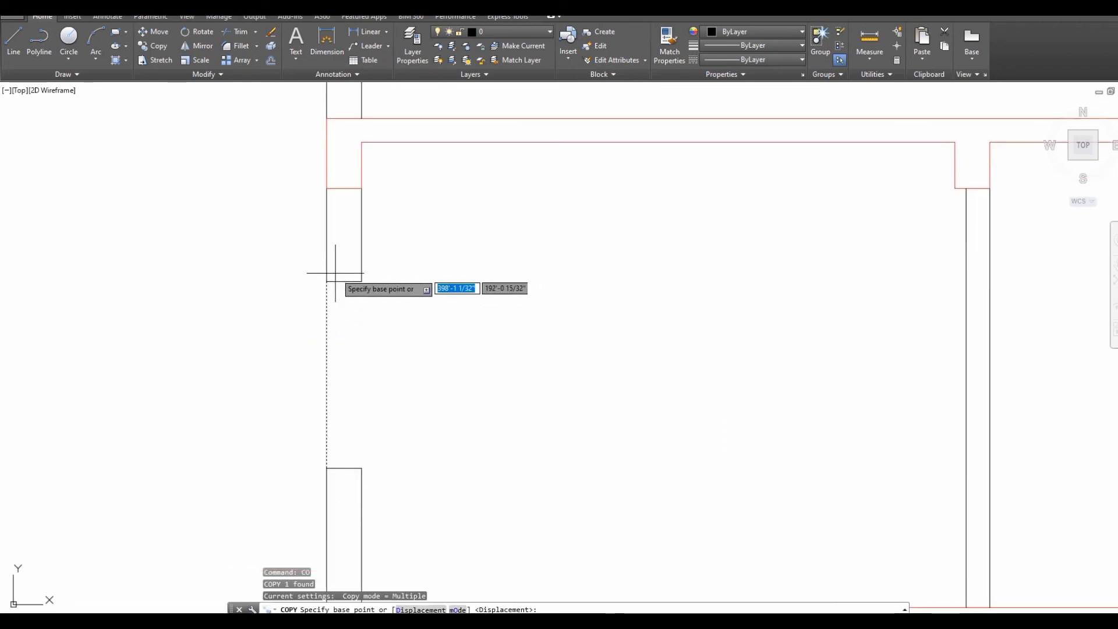
{"action": "left_click", "coordinate": [326, 281]}
{"action": "left_click", "coordinate": [362, 281]}
{"action": "key", "text": "Escape"}
Copy the inner window line twice to the middle of the wall as two closely spaced glass lines.
{"action": "left_click", "coordinate": [362, 297]}
{"action": "key", "text": "Return"}
{"action": "left_click", "coordinate": [499, 322]}
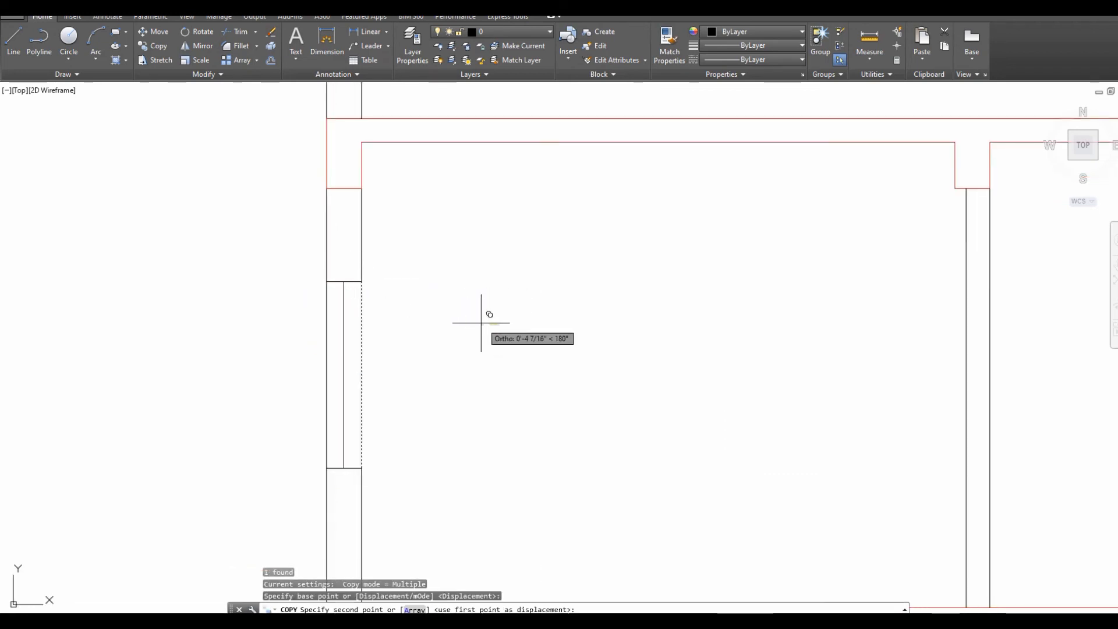
{"action": "left_click", "coordinate": [481, 322]}
{"action": "left_click", "coordinate": [484, 322]}
{"action": "key", "text": "Escape"}
{"action": "scroll", "coordinate": [307, 324], "scroll_direction": "down", "scroll_amount": 2}
Change the colour of the first wall's four window lines to blue 39,118,187.
{"action": "left_click", "coordinate": [379, 330]}
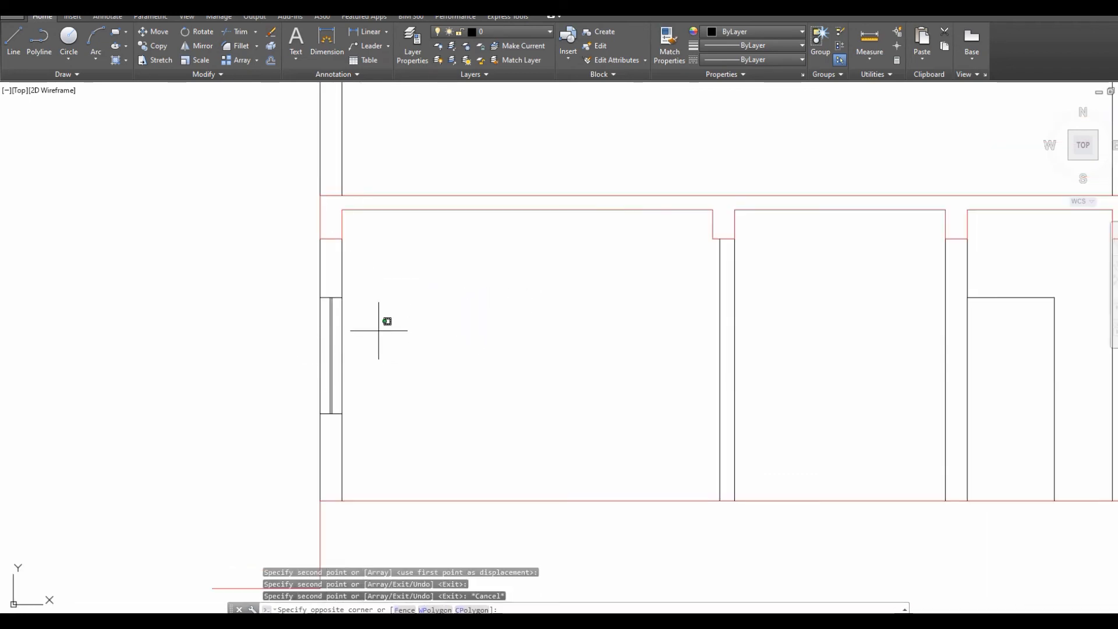
{"action": "left_click", "coordinate": [245, 381]}
{"action": "left_click", "coordinate": [769, 32]}
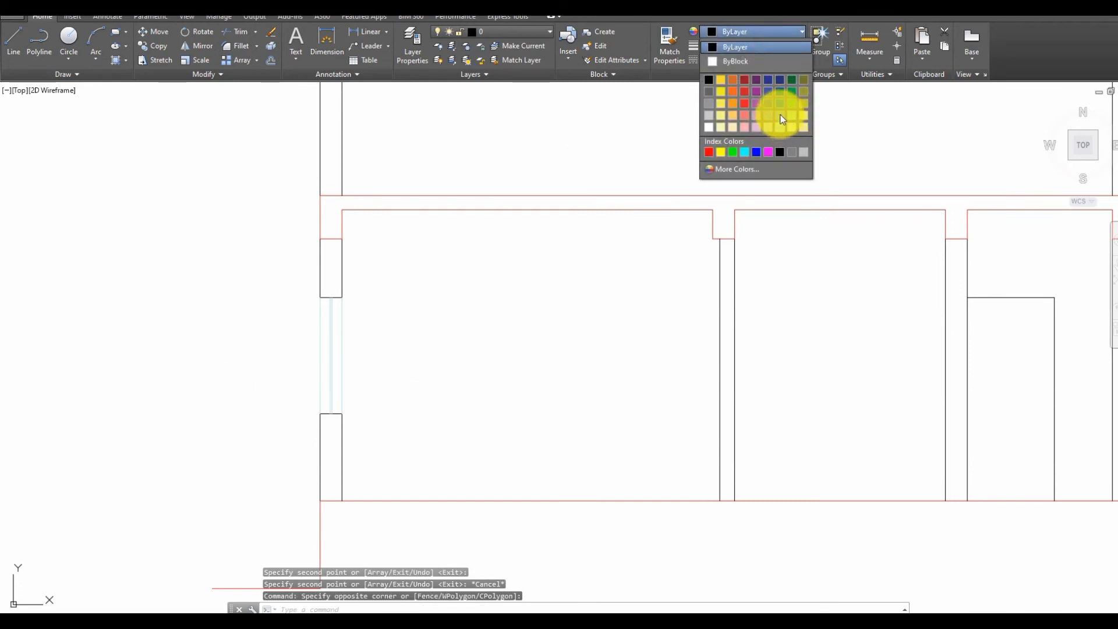
{"action": "key", "text": "Escape"}
{"action": "scroll", "coordinate": [396, 323], "scroll_direction": "down", "scroll_amount": 2}
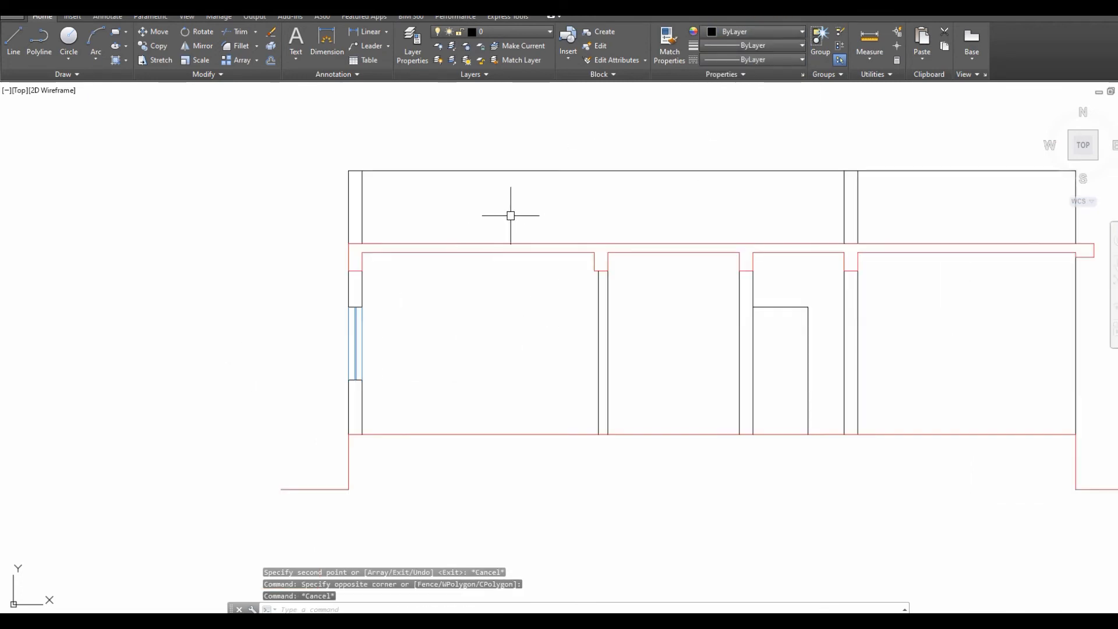
Assign the first wall's window lines to the Window layer.
{"action": "left_click", "coordinate": [385, 341]}
{"action": "left_click", "coordinate": [526, 35]}
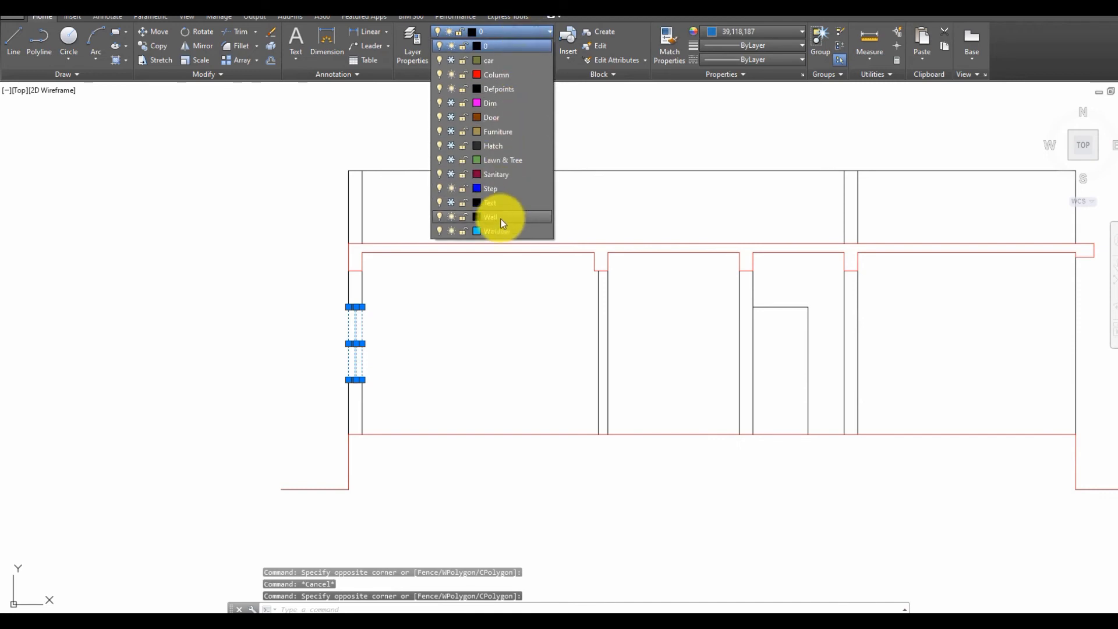
{"action": "left_click", "coordinate": [522, 228]}
{"action": "middle_click_drag", "start_coordinate": [526, 220], "coordinate": [421, 299]}
{"action": "key", "text": "Escape"}
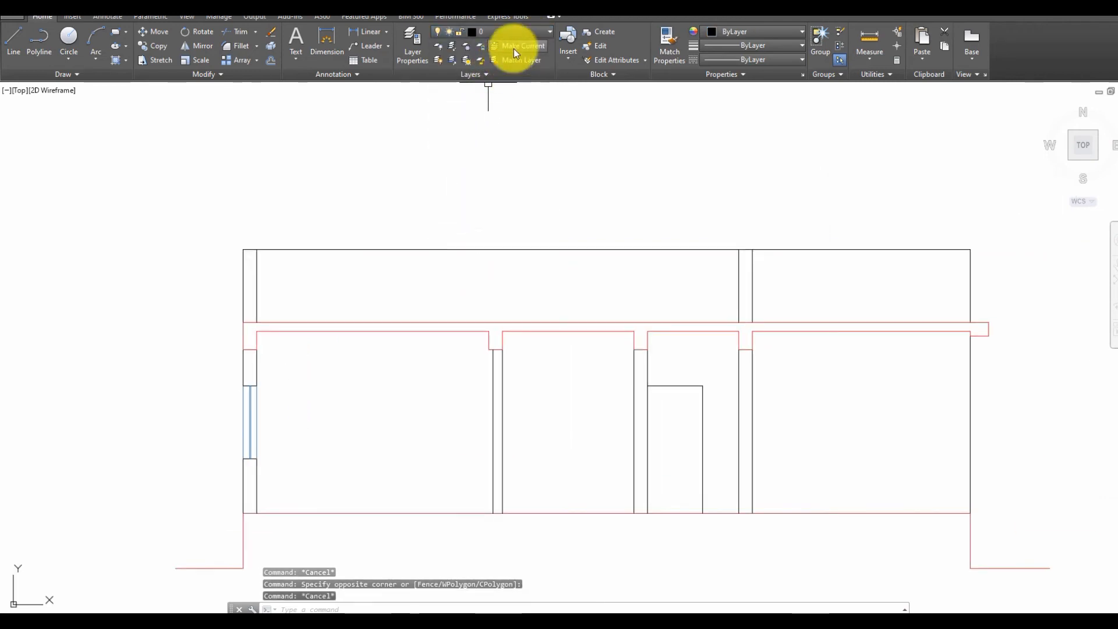
Thaw the frozen car, Dim, Door, Furniture, Hatch, Lawn & Tree, Sanitary and Text layers.
{"action": "left_click", "coordinate": [510, 35]}
{"action": "left_click", "coordinate": [451, 60]}
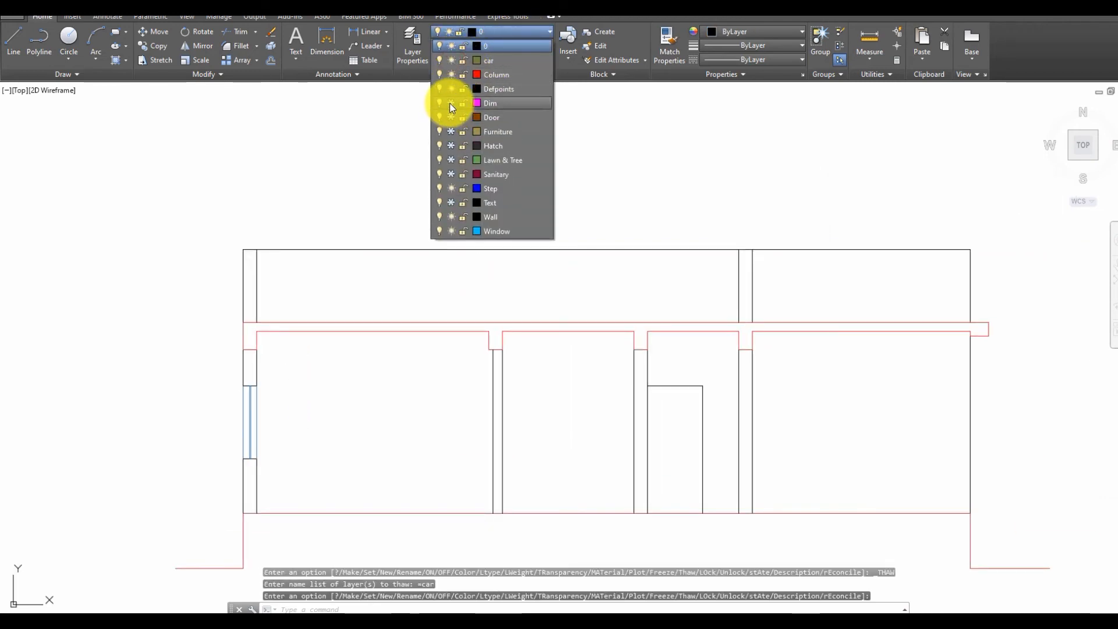
{"action": "left_click", "coordinate": [450, 132]}
{"action": "left_click", "coordinate": [451, 146]}
{"action": "left_click", "coordinate": [451, 160]}
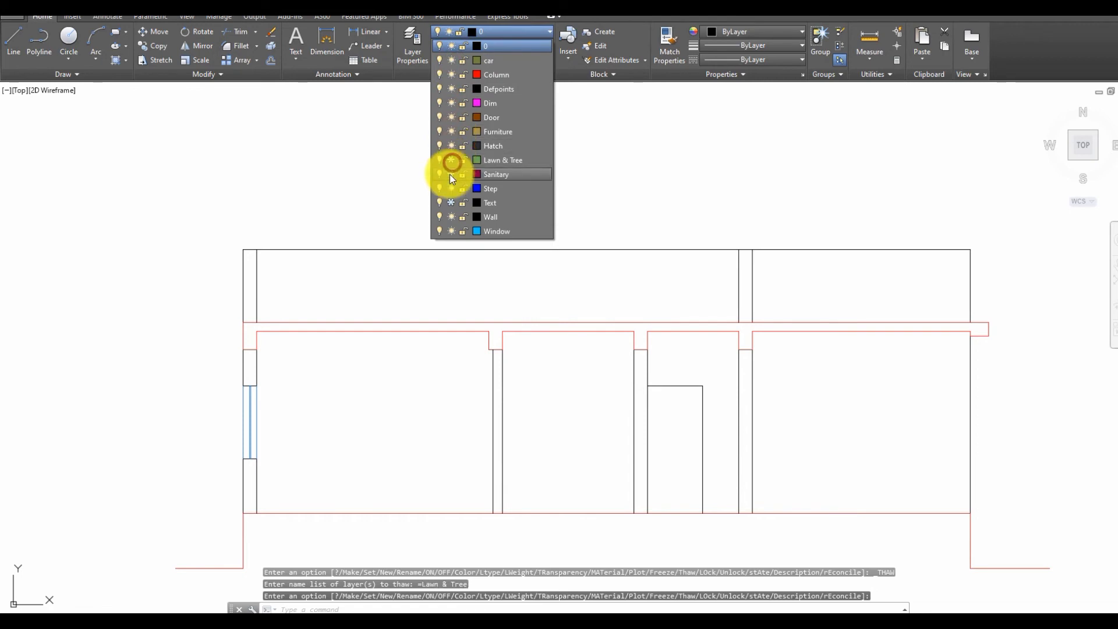
{"action": "left_click", "coordinate": [451, 174]}
{"action": "left_click", "coordinate": [450, 202]}
{"action": "left_click", "coordinate": [608, 166]}
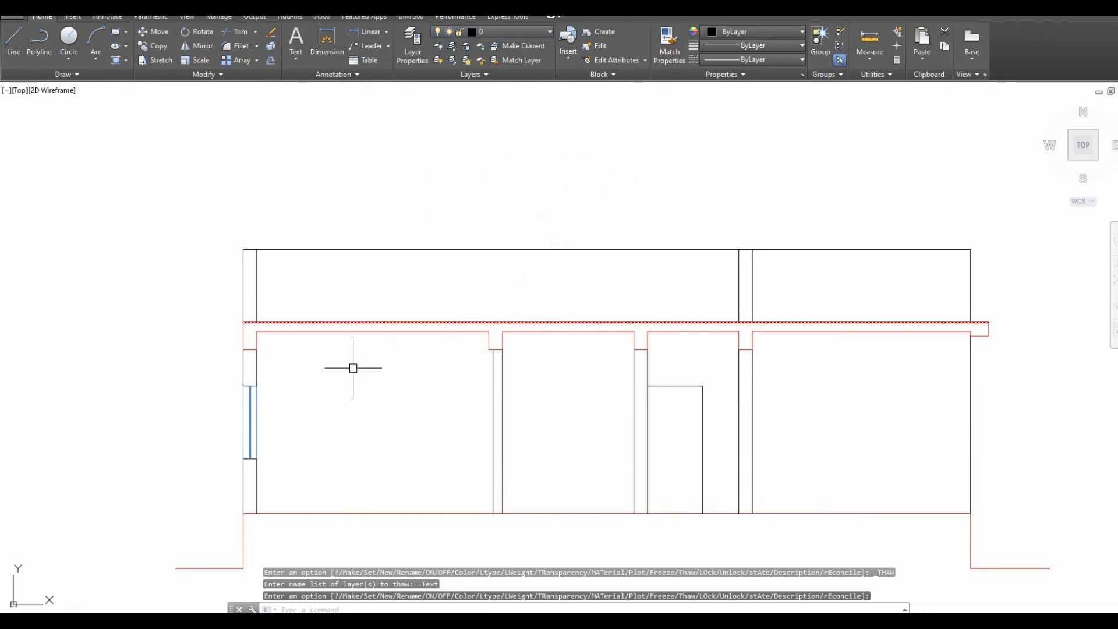
Copy the first wall's window with its head and sill lines to the fourth wall at the same height.
{"action": "middle_click_drag", "start_coordinate": [329, 333], "coordinate": [313, 242]}
{"action": "scroll", "coordinate": [313, 242], "scroll_direction": "down", "scroll_amount": 6}
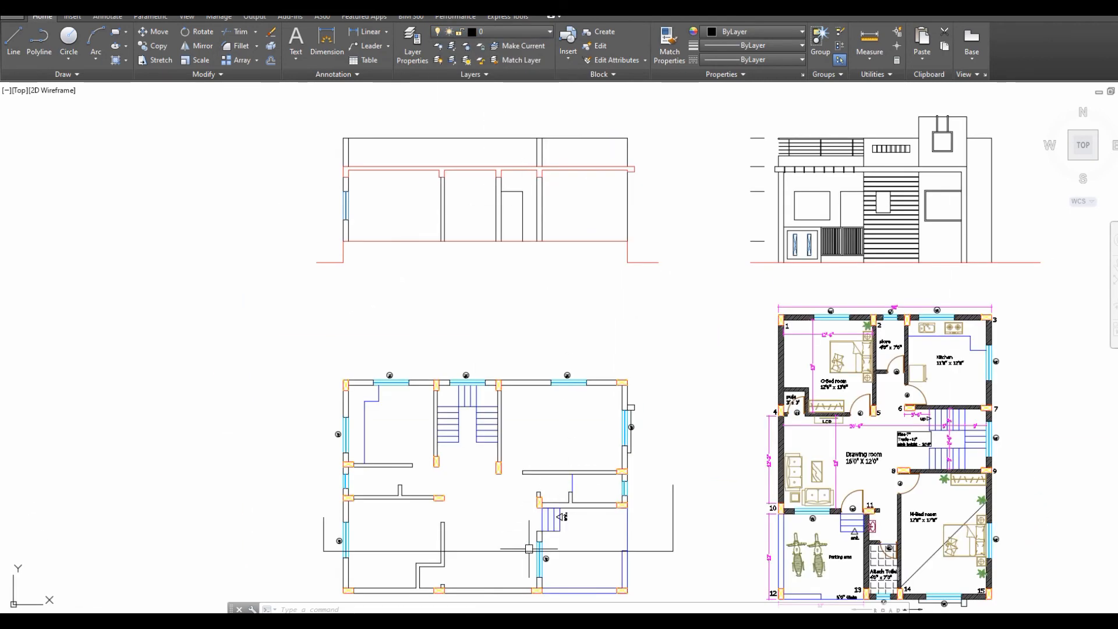
{"action": "scroll", "coordinate": [539, 556], "scroll_direction": "up", "scroll_amount": 2}
{"action": "middle_click_drag", "start_coordinate": [390, 334], "coordinate": [432, 564]}
{"action": "left_click", "coordinate": [330, 245]}
{"action": "left_click", "coordinate": [259, 220]}
{"action": "type", "text": "co"}
{"action": "key", "text": "space"}
{"action": "left_click", "coordinate": [275, 204]}
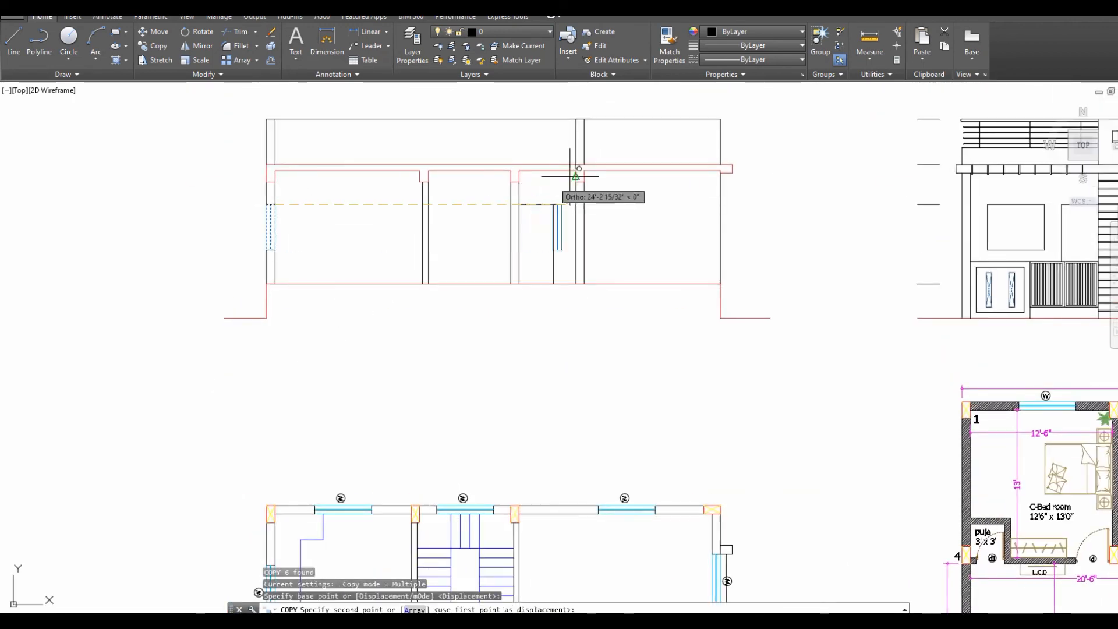
{"action": "scroll", "coordinate": [575, 176], "scroll_direction": "up", "scroll_amount": 2}
{"action": "left_click", "coordinate": [594, 247]}
{"action": "key", "text": "Escape"}
Trim the fourth wall's lines inside the copied window, using its head and sill lines as cutting edges.
{"action": "scroll", "coordinate": [552, 246], "scroll_direction": "up", "scroll_amount": 1}
{"action": "type", "text": "tr"}
{"action": "key", "text": "space"}
{"action": "left_click", "coordinate": [531, 234]}
{"action": "left_click", "coordinate": [672, 368]}
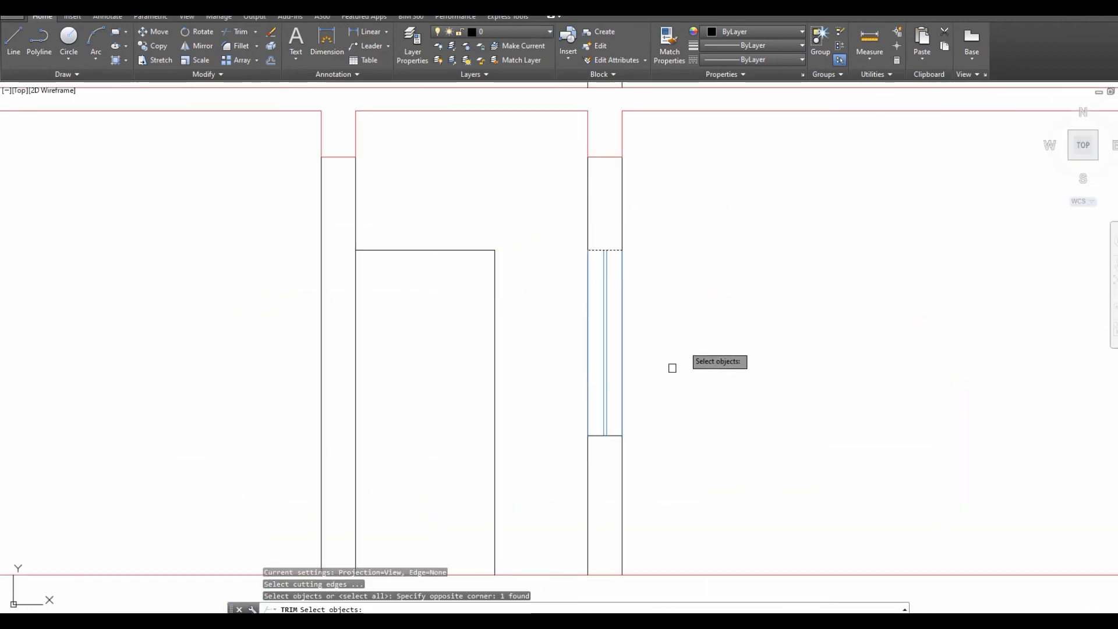
{"action": "left_click", "coordinate": [517, 407]}
{"action": "left_click", "coordinate": [667, 482]}
{"action": "right_click", "coordinate": [667, 483]}
{"action": "left_click", "coordinate": [666, 274]}
{"action": "left_click", "coordinate": [575, 344]}
{"action": "scroll", "coordinate": [575, 344], "scroll_direction": "down", "scroll_amount": 3}
{"action": "right_click", "coordinate": [693, 279]}
{"action": "left_click", "coordinate": [704, 287]}
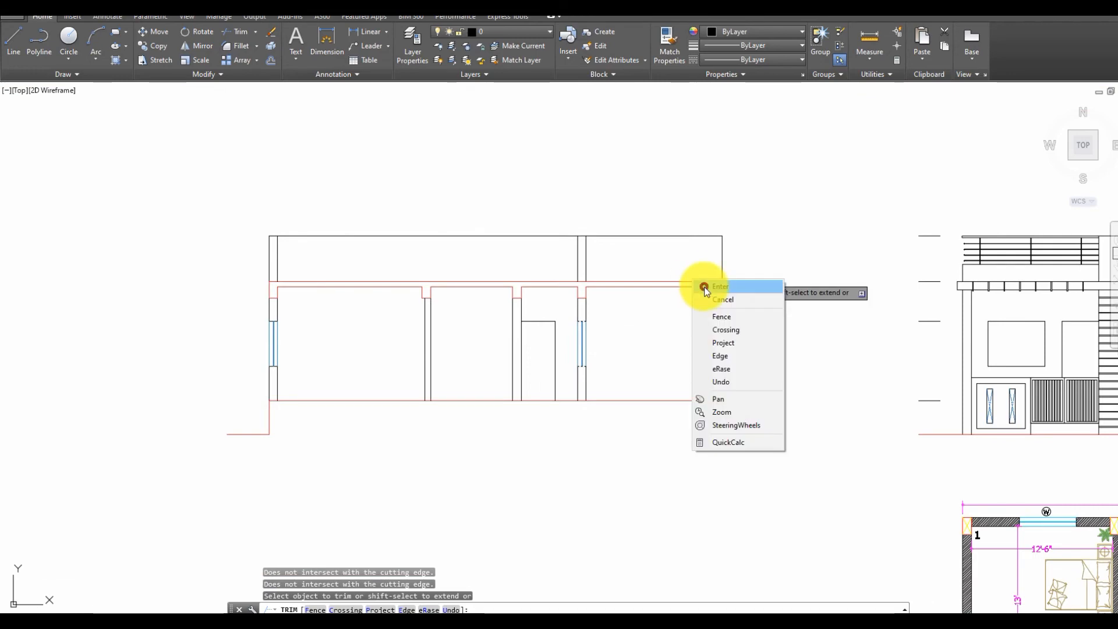
Examine the parking area and entrance steps in the floor plan where the section line crosses them.
{"action": "scroll", "coordinate": [646, 344], "scroll_direction": "up", "scroll_amount": 2}
{"action": "middle_click_drag", "start_coordinate": [714, 342], "coordinate": [621, 302]}
{"action": "left_click", "coordinate": [741, 283]}
{"action": "left_click", "coordinate": [630, 313]}
{"action": "scroll", "coordinate": [651, 268], "scroll_direction": "down", "scroll_amount": 2}
{"action": "key", "text": "Escape"}
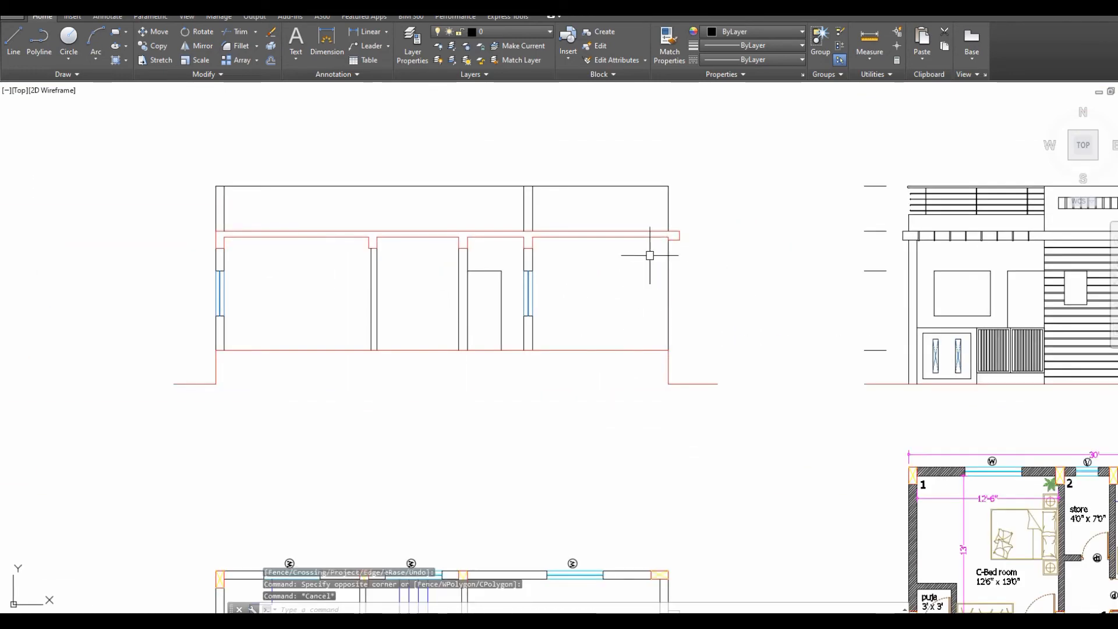
{"action": "scroll", "coordinate": [650, 255], "scroll_direction": "down", "scroll_amount": 2}
{"action": "scroll", "coordinate": [592, 249], "scroll_direction": "down", "scroll_amount": 2}
{"action": "scroll", "coordinate": [586, 373], "scroll_direction": "up", "scroll_amount": 2}
{"action": "scroll", "coordinate": [583, 392], "scroll_direction": "up", "scroll_amount": 2}
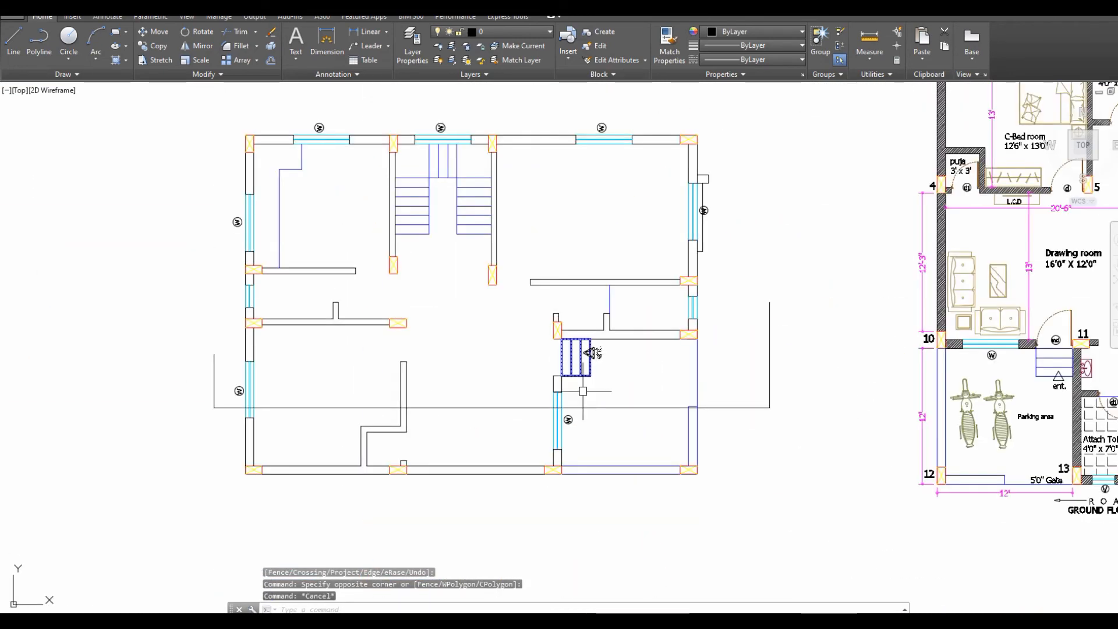
{"action": "scroll", "coordinate": [587, 437], "scroll_direction": "down", "scroll_amount": 2}
{"action": "middle_click_drag", "start_coordinate": [638, 224], "coordinate": [628, 368]}
{"action": "middle_click_drag", "start_coordinate": [609, 287], "coordinate": [630, 184]}
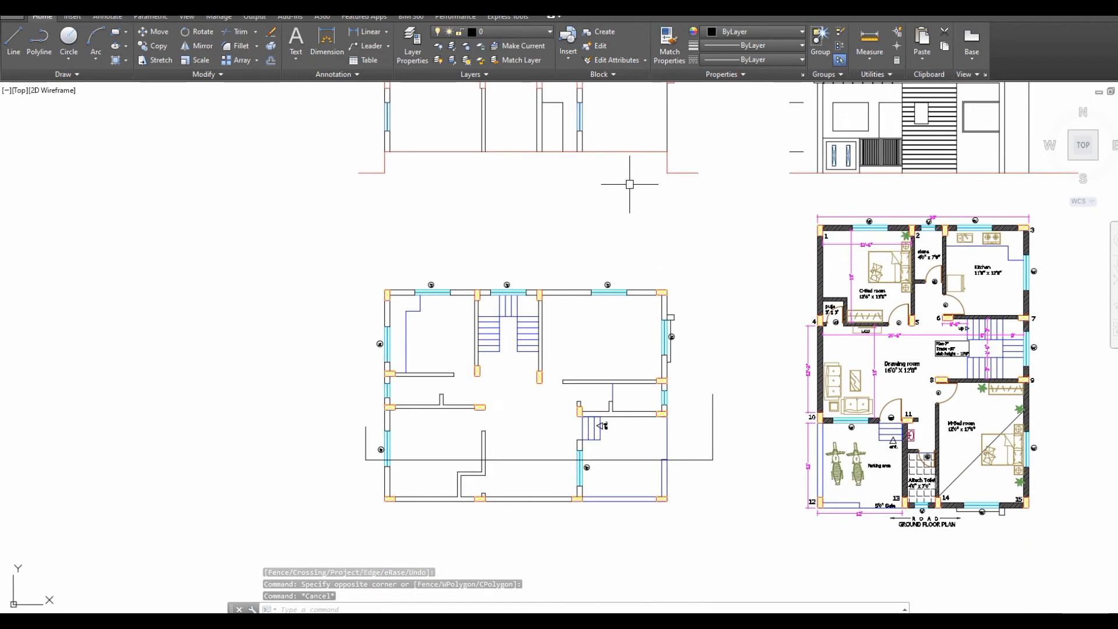
{"action": "scroll", "coordinate": [664, 431], "scroll_direction": "up", "scroll_amount": 2}
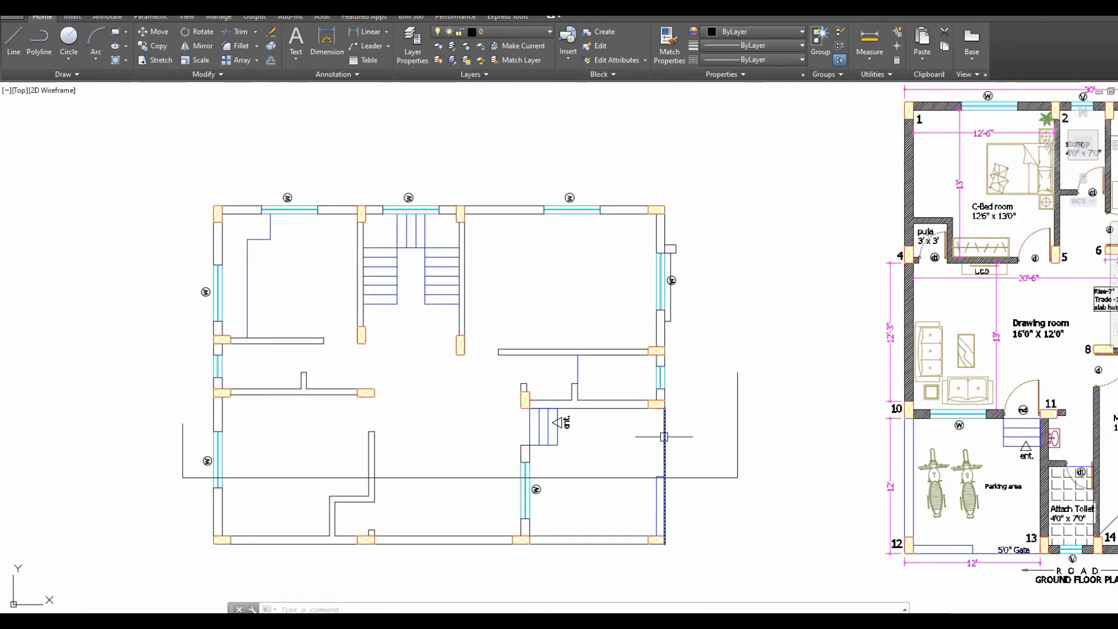
Offset the outer ground line beyond the parking side of the section upward by 12 inches.
{"action": "scroll", "coordinate": [594, 460], "scroll_direction": "down", "scroll_amount": 2}
{"action": "middle_click_drag", "start_coordinate": [649, 135], "coordinate": [639, 243]}
{"action": "scroll", "coordinate": [639, 241], "scroll_direction": "up", "scroll_amount": 2}
{"action": "type", "text": "o"}
{"action": "key", "text": "Return"}
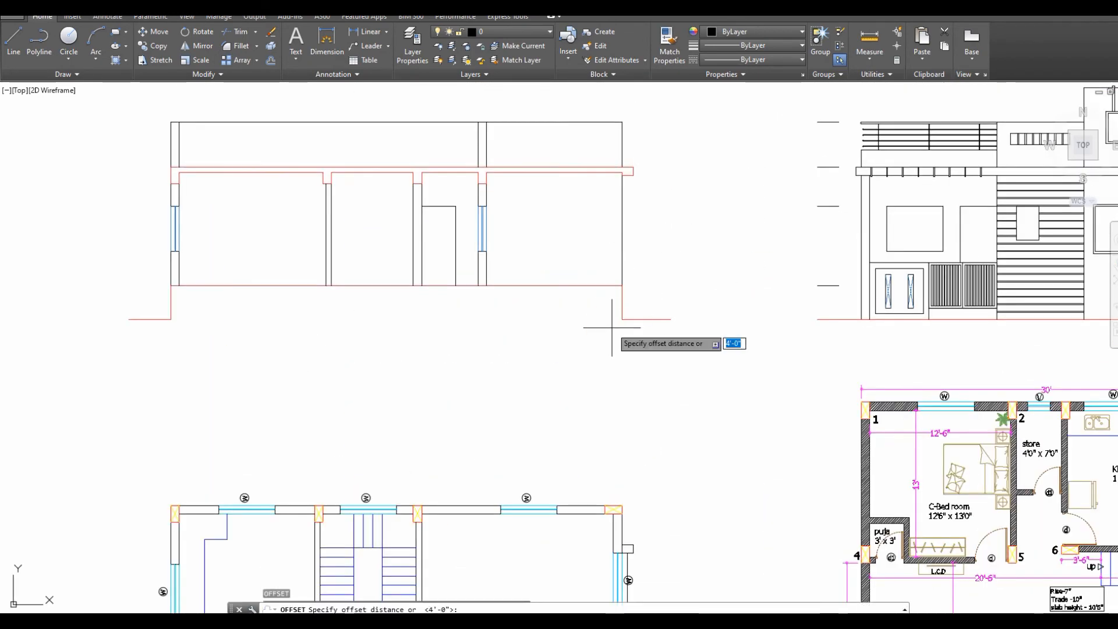
{"action": "type", "text": "12"}
{"action": "key", "text": "Return"}
{"action": "left_click", "coordinate": [644, 319]}
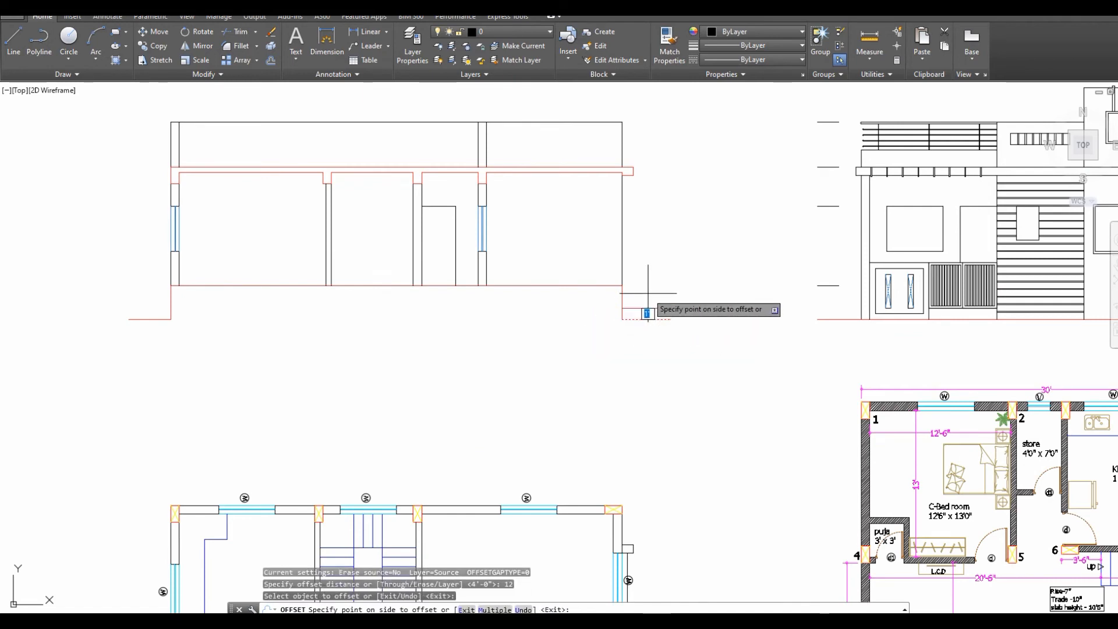
{"action": "left_click", "coordinate": [647, 314]}
{"action": "scroll", "coordinate": [481, 300], "scroll_direction": "up", "scroll_amount": 3}
{"action": "key", "text": "Escape"}
Draw a short vertical line down from the base of the fourth wall's parking-side face.
{"action": "type", "text": "l"}
{"action": "key", "text": "Return"}
{"action": "left_click", "coordinate": [490, 277]}
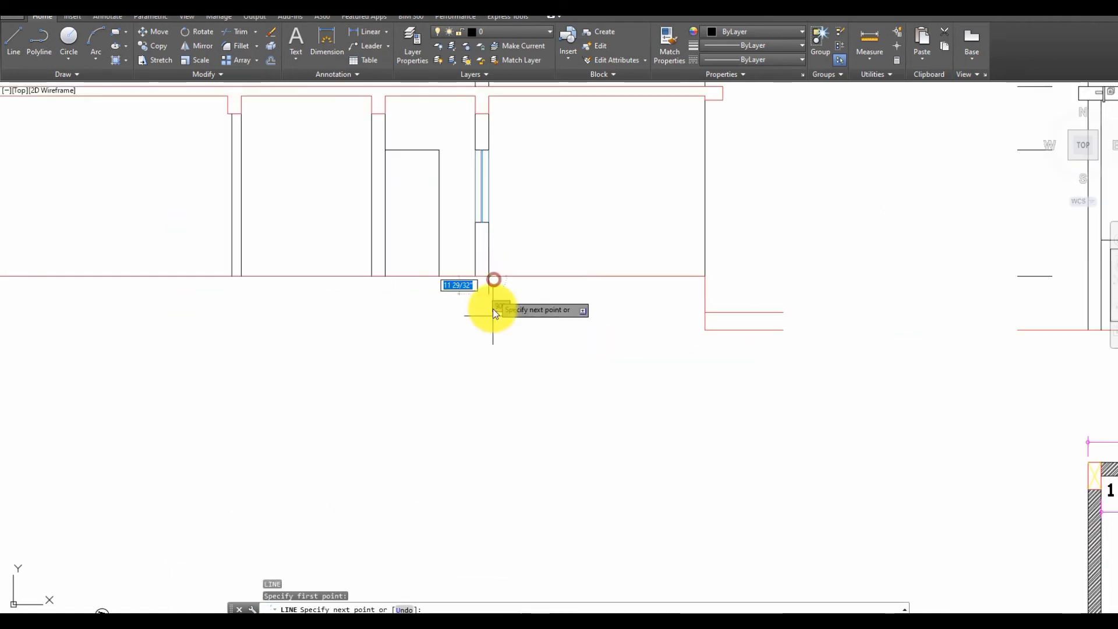
{"action": "left_click", "coordinate": [492, 309]}
{"action": "key", "text": "Escape"}
Fillet the short vertical line with the offset ground line to form the lowered parking floor's corner.
{"action": "key", "text": "f"}
{"action": "key", "text": "Return"}
{"action": "left_click", "coordinate": [489, 293]}
{"action": "left_click", "coordinate": [732, 313]}
{"action": "middle_click_drag", "start_coordinate": [732, 312], "coordinate": [717, 421]}
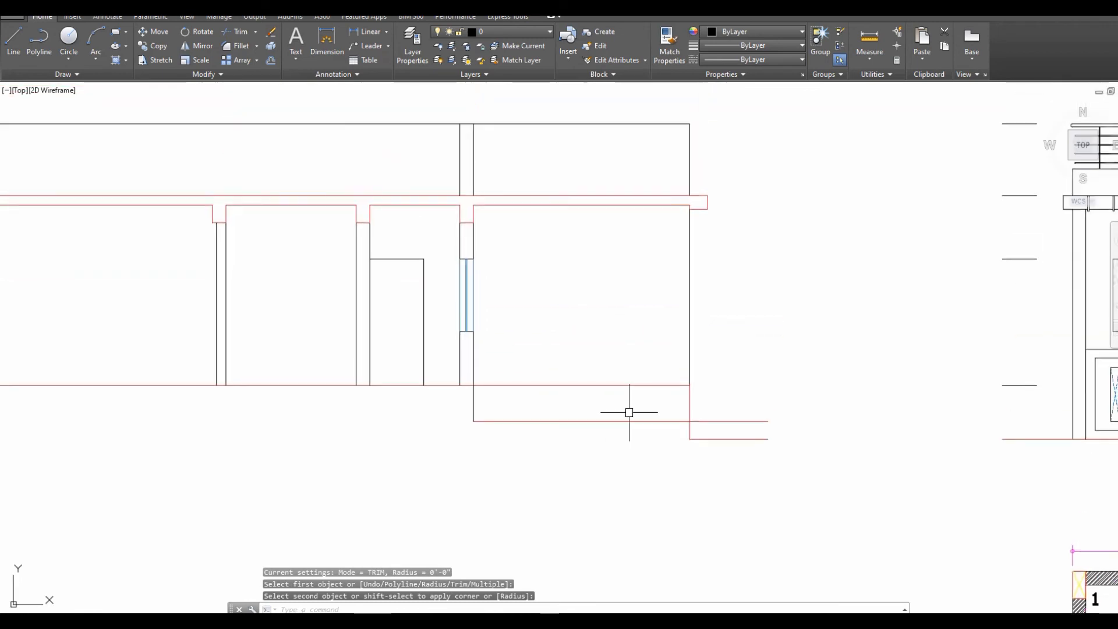
Trim away the upper floor line beyond the fourth wall and the red vertical line above the parking floor.
{"action": "type", "text": "tr"}
{"action": "key", "text": "Return"}
{"action": "key", "text": "Escape"}
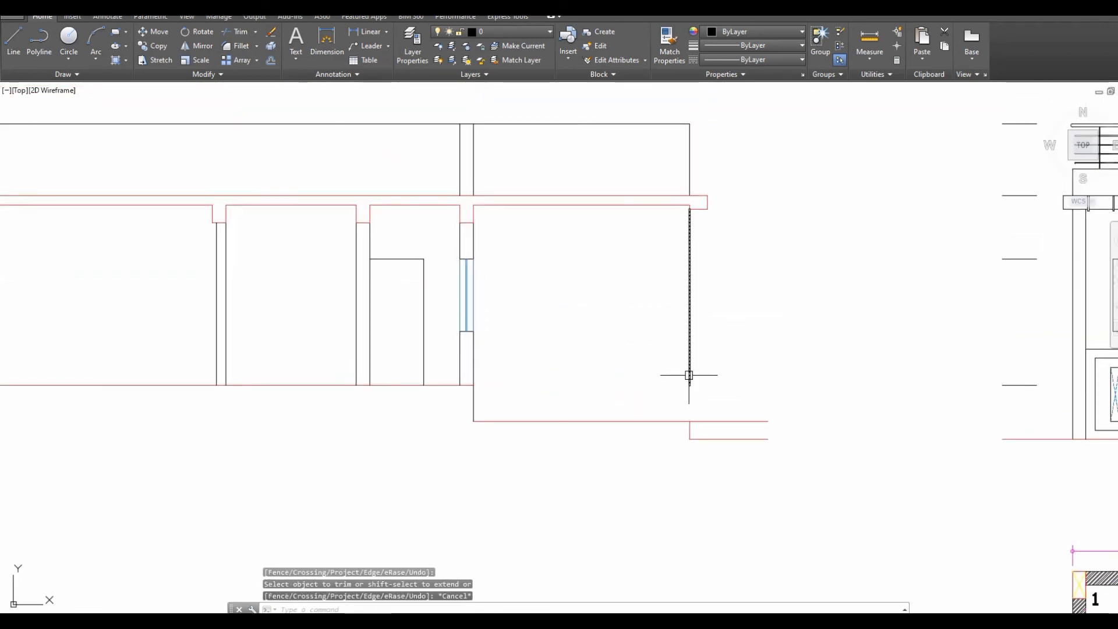
Extend the parking area's outer vertical line down to the lowered parking floor line.
{"action": "type", "text": "ex"}
{"action": "key", "text": "Return"}
{"action": "key", "text": "Return"}
{"action": "left_click", "coordinate": [689, 375]}
{"action": "right_click", "coordinate": [737, 331]}
{"action": "left_click", "coordinate": [743, 335]}
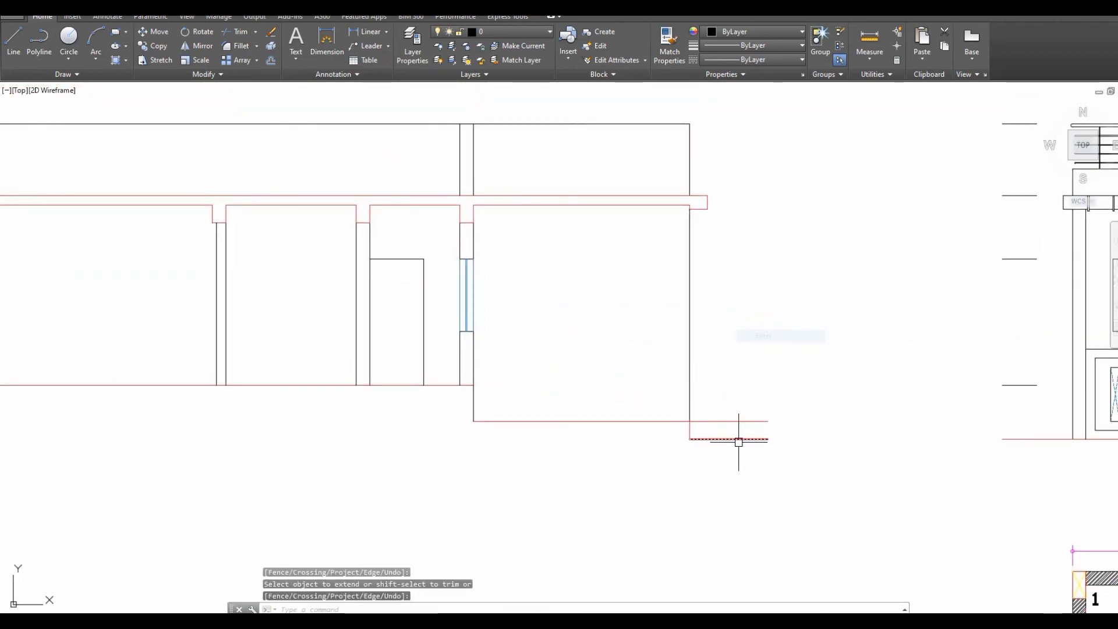
{"action": "key", "text": "Escape"}
{"action": "scroll", "coordinate": [741, 422], "scroll_direction": "up", "scroll_amount": 2}
{"action": "left_click", "coordinate": [754, 422]}
{"action": "left_click", "coordinate": [781, 421]}
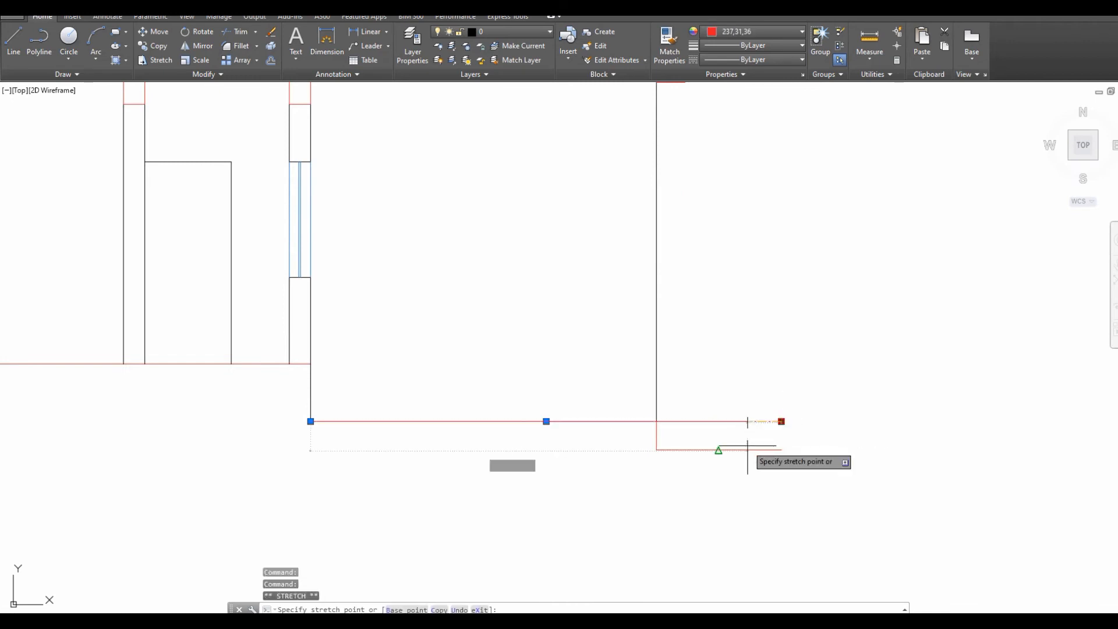
{"action": "key", "text": "Escape"}
Trim the parking floor line beyond the outer edge and draw a sloped ramp line to the ground line's end.
{"action": "type", "text": "l"}
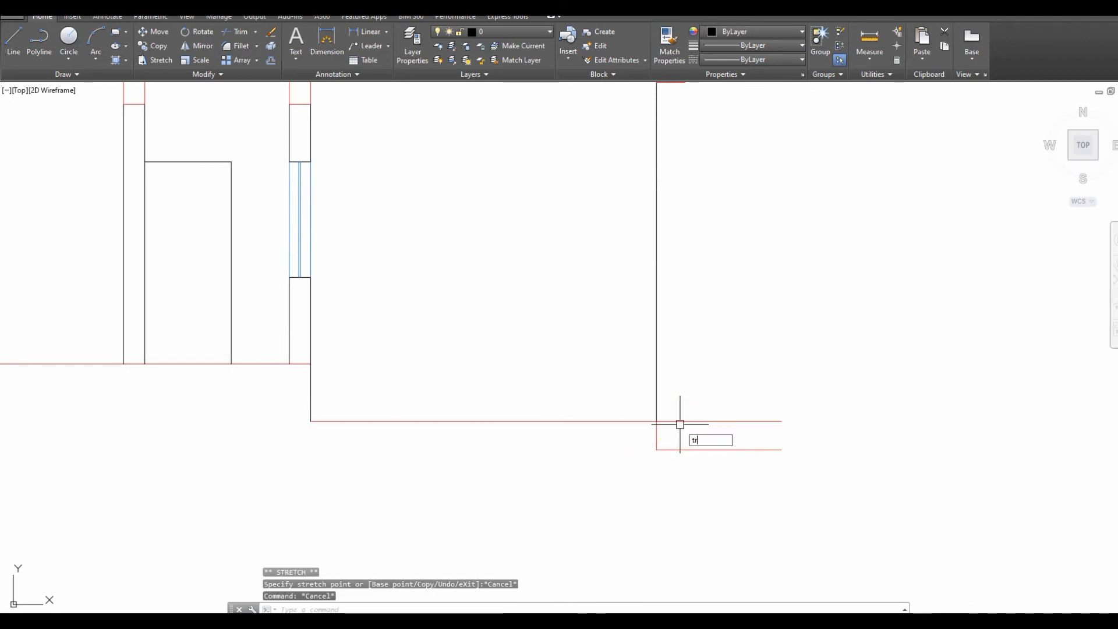
{"action": "key", "text": "Return"}
{"action": "left_click", "coordinate": [657, 421]}
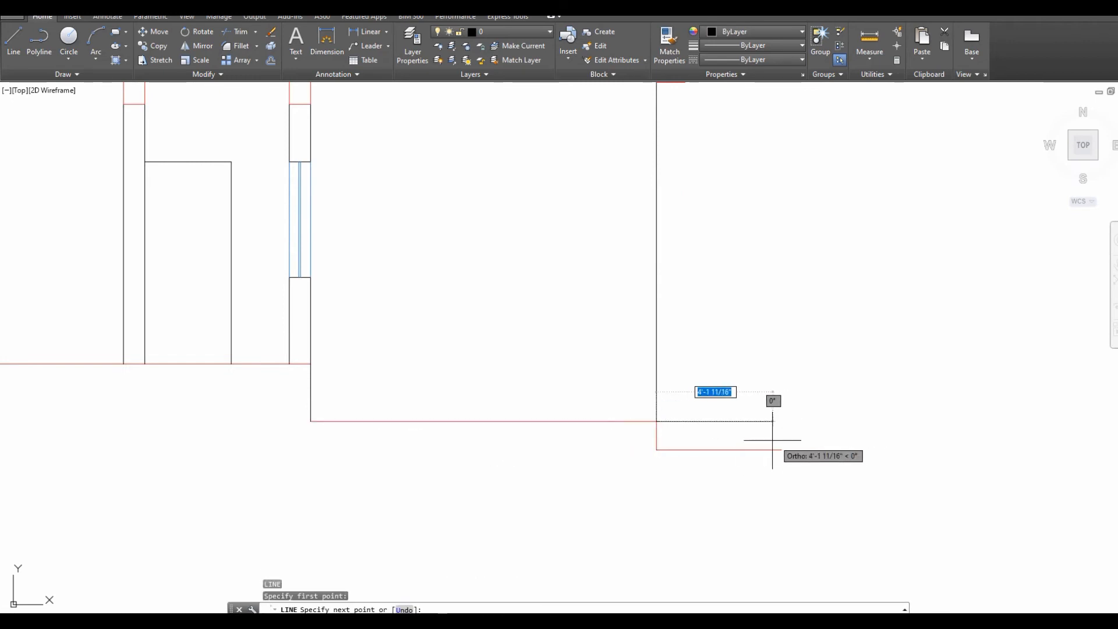
{"action": "left_click", "coordinate": [781, 450]}
{"action": "key", "text": "Escape"}
Stretch the end of the ground line outward past the ramp, leaving the ramp line out of the selection.
{"action": "scroll", "coordinate": [788, 451], "scroll_direction": "up", "scroll_amount": 2}
{"action": "type", "text": "s"}
{"action": "key", "text": "Return"}
{"action": "left_click", "coordinate": [789, 434]}
{"action": "left_click", "coordinate": [759, 464]}
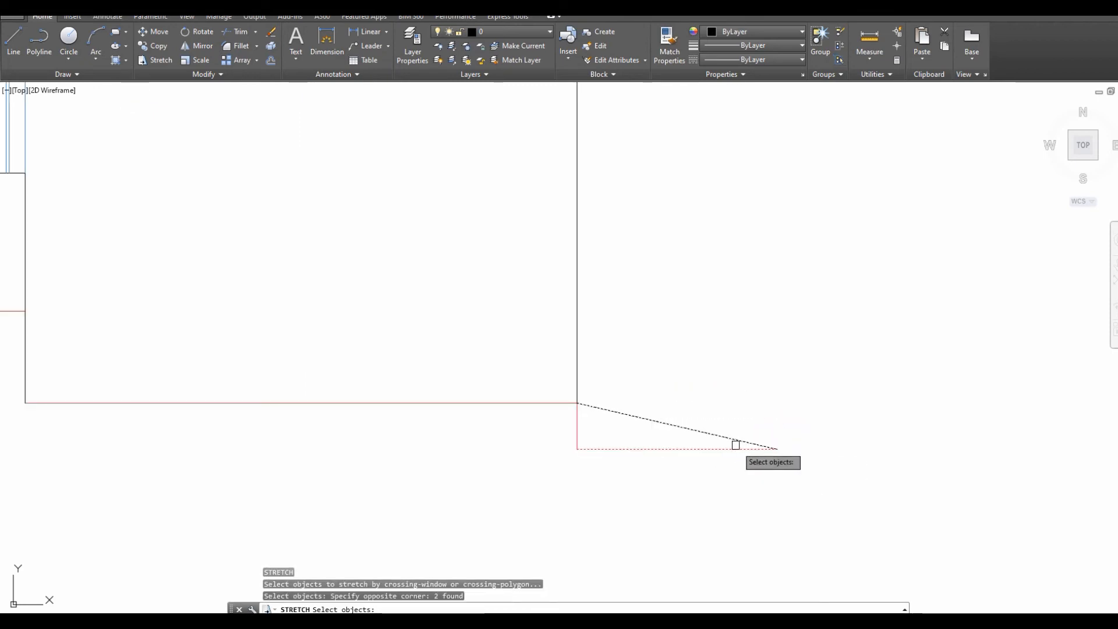
{"action": "left_click", "coordinate": [734, 439], "text": "shift"}
{"action": "key", "text": "Return"}
{"action": "left_click", "coordinate": [748, 376]}
{"action": "left_click", "coordinate": [811, 374]}
{"action": "key", "text": "Escape"}
Offset the parking floor line upward by 5' to mark the low boundary wall's top.
{"action": "scroll", "coordinate": [723, 410], "scroll_direction": "down", "scroll_amount": 2}
{"action": "scroll", "coordinate": [696, 437], "scroll_direction": "down", "scroll_amount": 4}
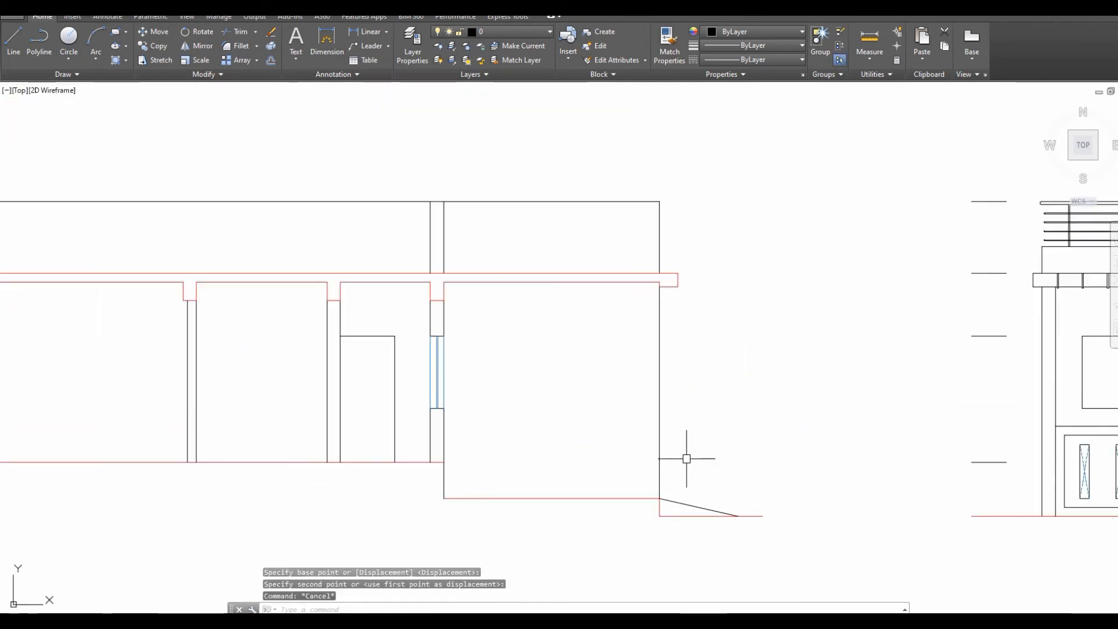
{"action": "middle_click_drag", "start_coordinate": [569, 407], "coordinate": [580, 349]}
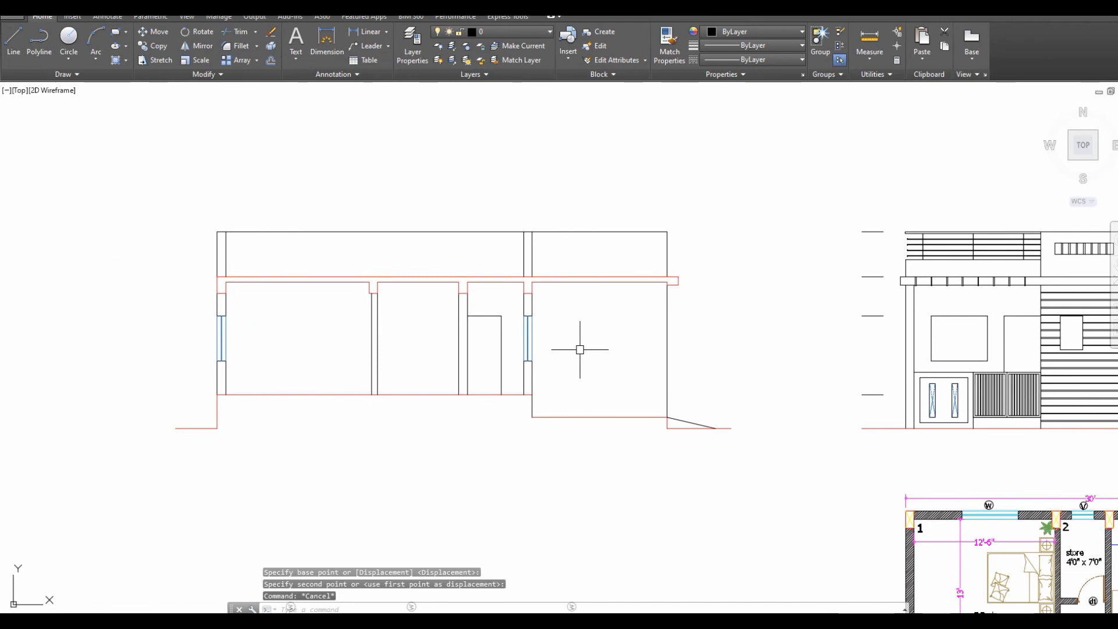
{"action": "scroll", "coordinate": [524, 250], "scroll_direction": "down", "scroll_amount": 2}
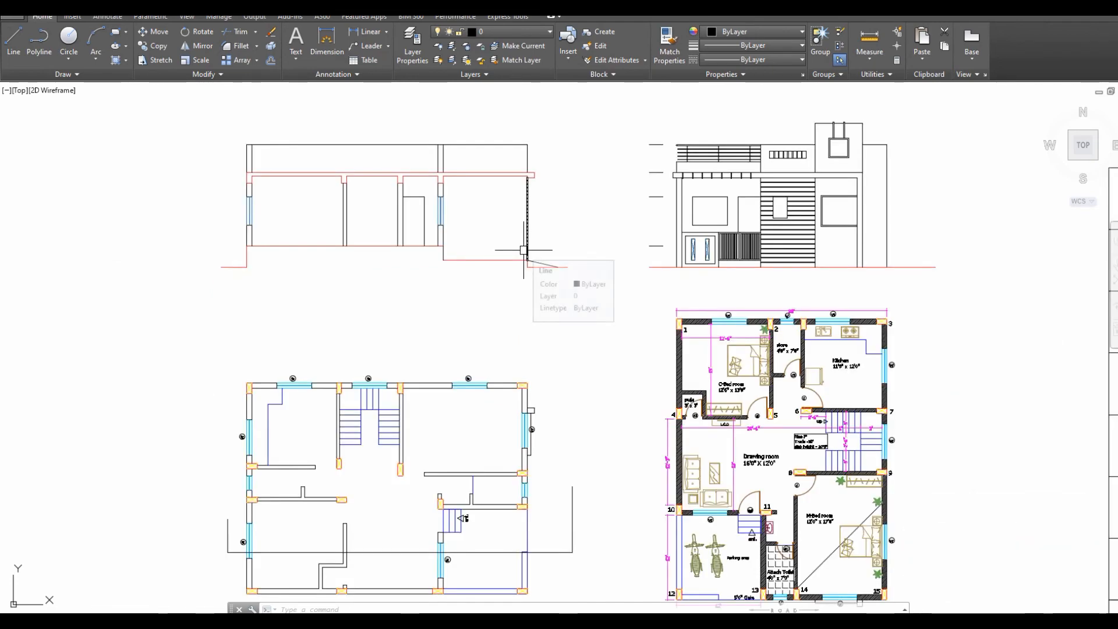
{"action": "scroll", "coordinate": [524, 210], "scroll_direction": "up", "scroll_amount": 2}
{"action": "middle_click_drag", "start_coordinate": [676, 217], "coordinate": [644, 298]}
{"action": "middle_click_drag", "start_coordinate": [516, 333], "coordinate": [548, 344]}
{"action": "type", "text": "o"}
{"action": "key", "text": "Return"}
{"action": "type", "text": "5'"}
{"action": "key", "text": "Return"}
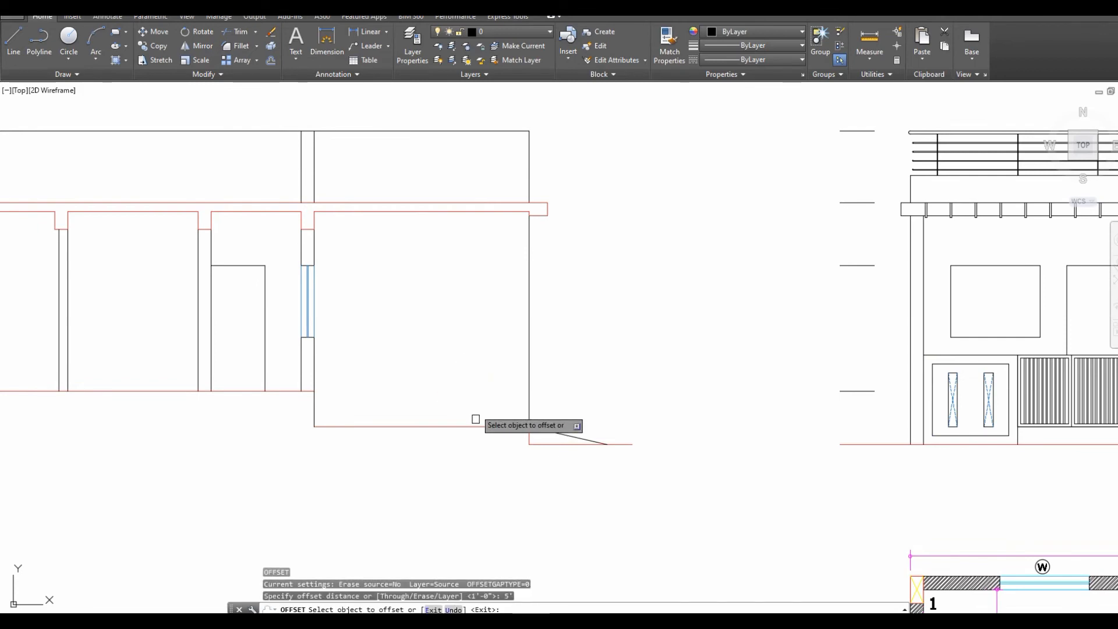
{"action": "left_click", "coordinate": [476, 426]}
{"action": "left_click", "coordinate": [507, 379]}
{"action": "key", "text": "Escape"}
{"action": "key", "text": "Escape"}
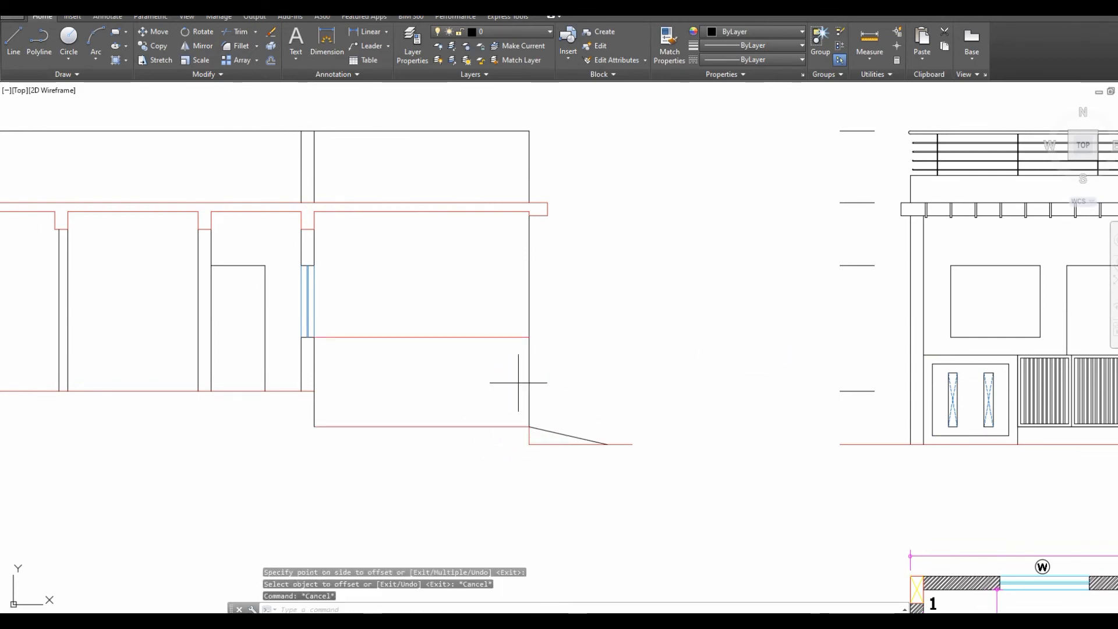
Offset the parking area's outer vertical line inward by 6 inches for the boundary wall's inner face.
{"action": "key", "text": "Return"}
{"action": "type", "text": "6"}
{"action": "key", "text": "Return"}
{"action": "left_click", "coordinate": [528, 380]}
{"action": "left_click", "coordinate": [502, 382]}
{"action": "scroll", "coordinate": [520, 343], "scroll_direction": "up", "scroll_amount": 3}
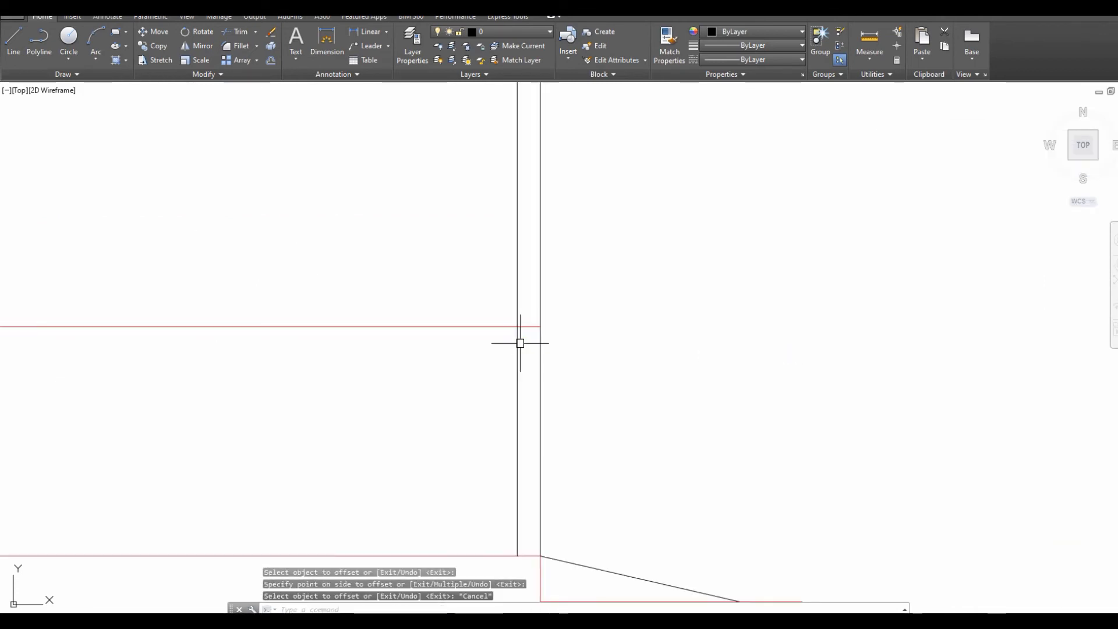
Fillet the boundary wall's inner face with its top line to close the wall's upper corner.
{"action": "type", "text": "f"}
{"action": "key", "text": "Return"}
{"action": "left_click", "coordinate": [518, 343]}
{"action": "left_click", "coordinate": [526, 327]}
Trim the outer vertical line at the boundary wall's top and extend the line below it up to that height.
{"action": "left_click", "coordinate": [539, 344]}
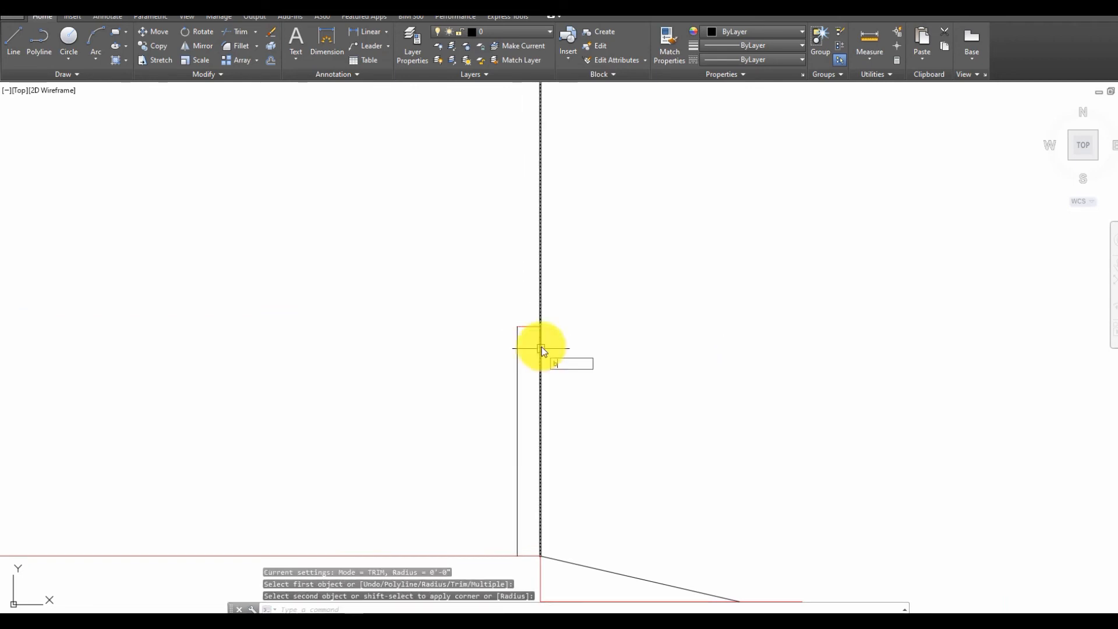
{"action": "type", "text": "ex"}
{"action": "key", "text": "Return"}
{"action": "key", "text": "Escape"}
Match the boundary wall's vertical lines to the properties of its red top line.
{"action": "type", "text": "ma"}
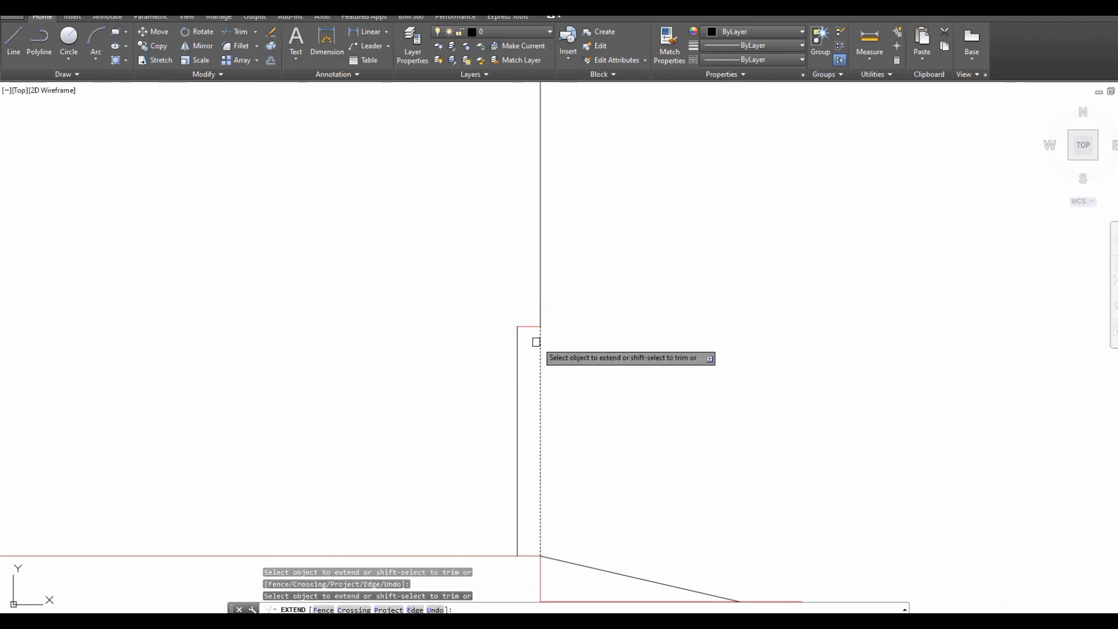
{"action": "key", "text": "Return"}
{"action": "scroll", "coordinate": [527, 326], "scroll_direction": "down", "scroll_amount": 3}
{"action": "left_click", "coordinate": [531, 331]}
{"action": "left_click", "coordinate": [546, 342]}
{"action": "left_click", "coordinate": [527, 367]}
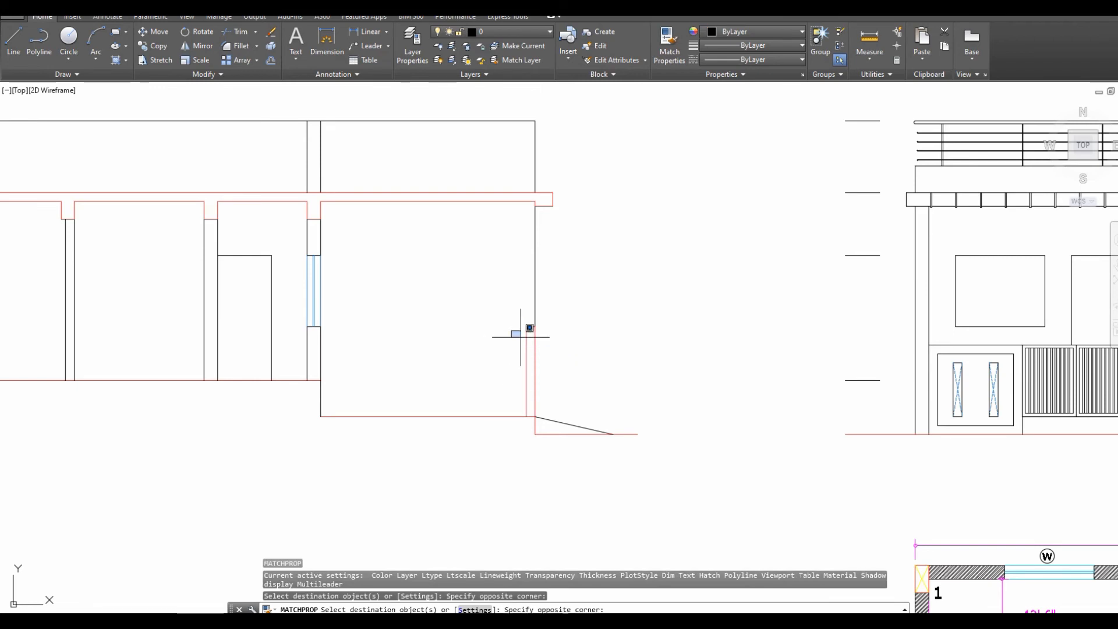
{"action": "left_click", "coordinate": [524, 324]}
{"action": "left_click", "coordinate": [569, 299]}
{"action": "key", "text": "Return"}
Compare the section's parking side with the front elevation and with the entrance steps near the plan's section line.
{"action": "scroll", "coordinate": [579, 323], "scroll_direction": "down", "scroll_amount": 2}
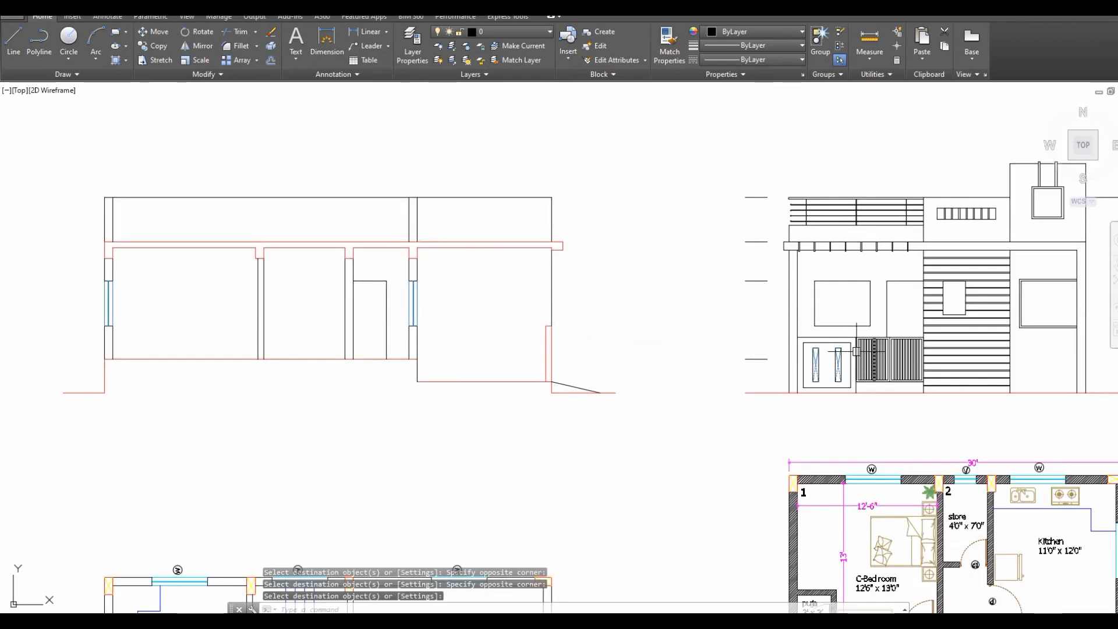
{"action": "scroll", "coordinate": [538, 339], "scroll_direction": "up", "scroll_amount": 2}
{"action": "middle_click_drag", "start_coordinate": [532, 339], "coordinate": [489, 407]}
{"action": "key", "text": "Escape"}
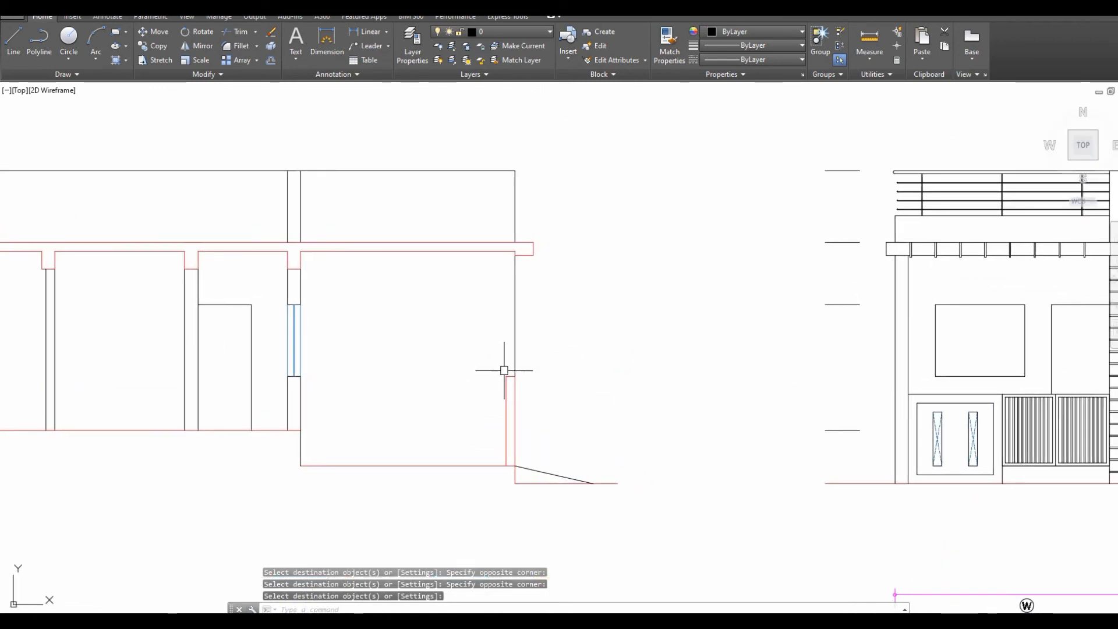
{"action": "scroll", "coordinate": [505, 370], "scroll_direction": "down", "scroll_amount": 3}
{"action": "middle_click_drag", "start_coordinate": [421, 354], "coordinate": [447, 375]}
{"action": "scroll", "coordinate": [542, 245], "scroll_direction": "down", "scroll_amount": 3}
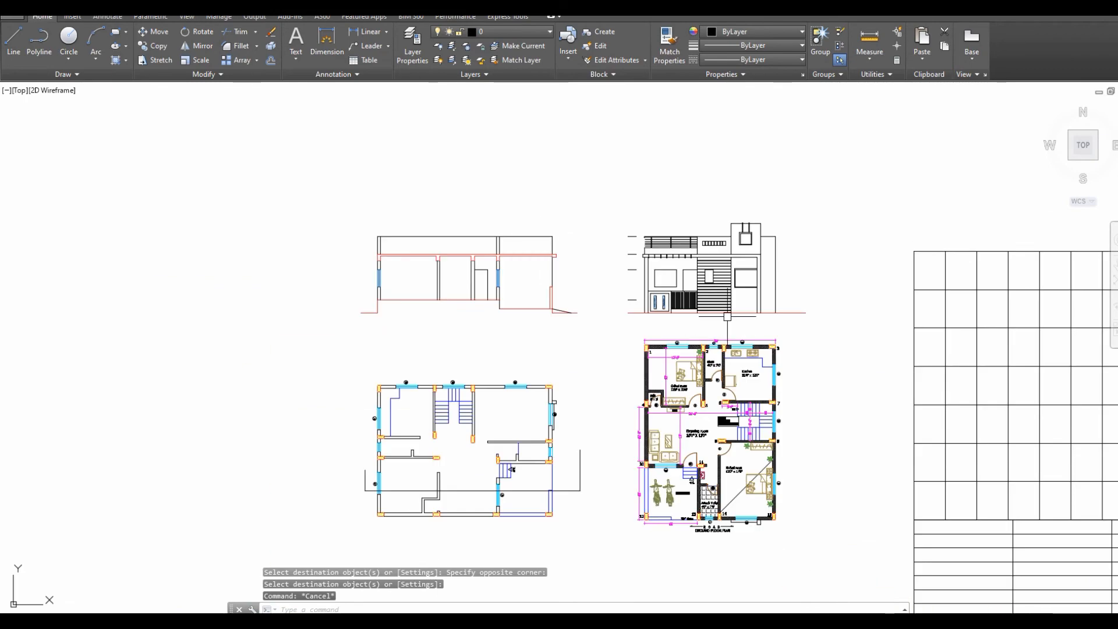
{"action": "scroll", "coordinate": [728, 303], "scroll_direction": "up", "scroll_amount": 2}
{"action": "middle_click_drag", "start_coordinate": [514, 496], "coordinate": [624, 291]}
{"action": "scroll", "coordinate": [608, 437], "scroll_direction": "up", "scroll_amount": 2}
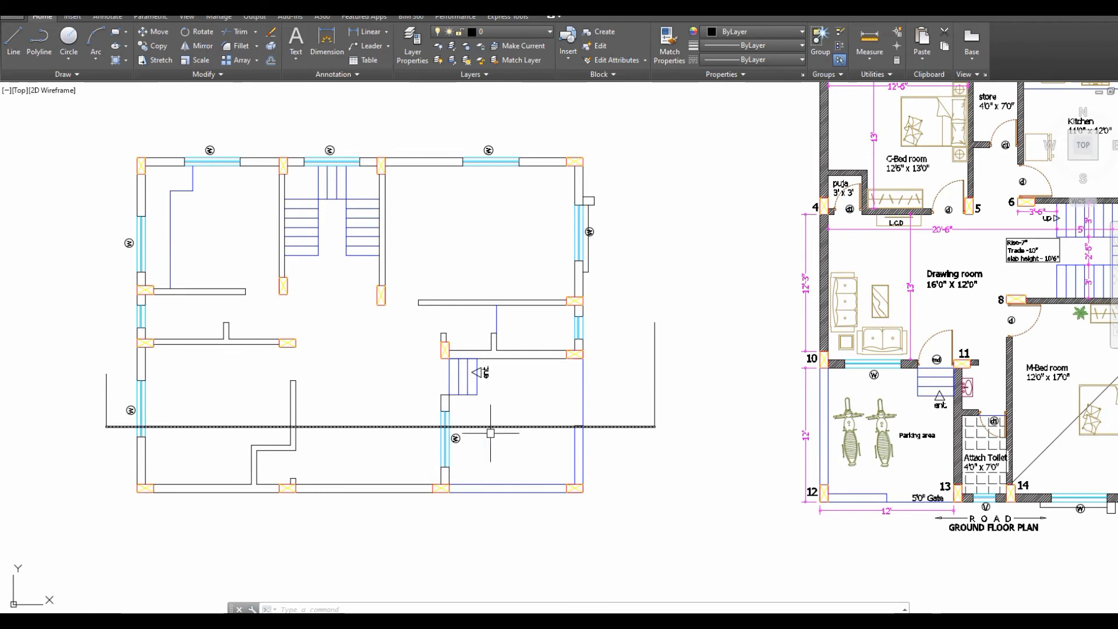
Match the short vertical line below the fourth wall to the red parking floor line's properties.
{"action": "scroll", "coordinate": [574, 432], "scroll_direction": "down", "scroll_amount": 2}
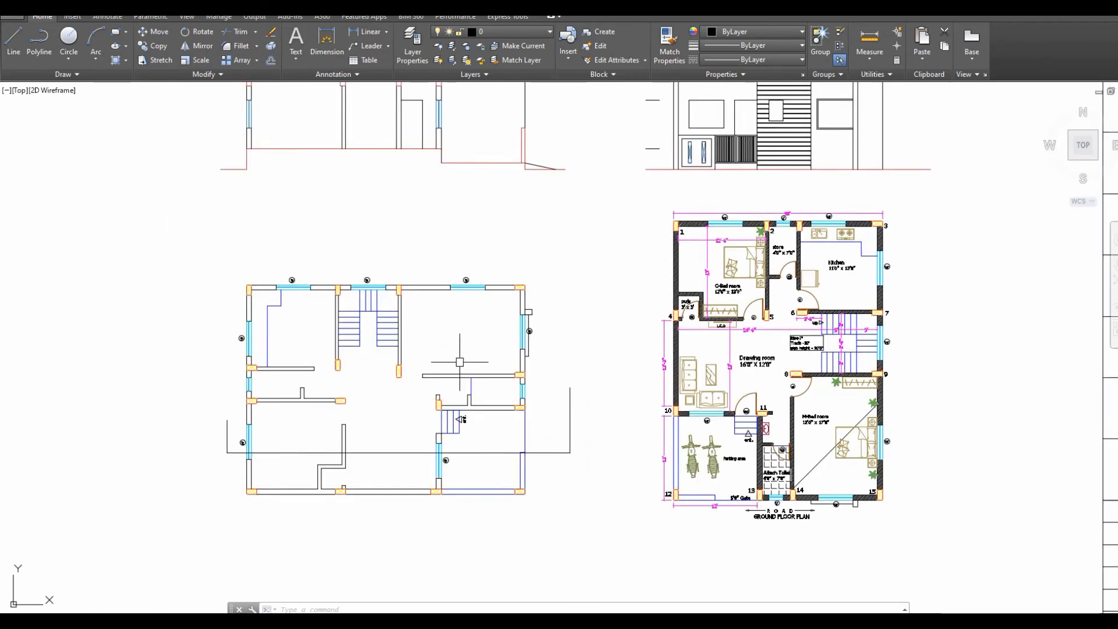
{"action": "middle_click_drag", "start_coordinate": [507, 169], "coordinate": [499, 274]}
{"action": "scroll", "coordinate": [446, 352], "scroll_direction": "up", "scroll_amount": 6}
{"action": "scroll", "coordinate": [469, 308], "scroll_direction": "up", "scroll_amount": 2}
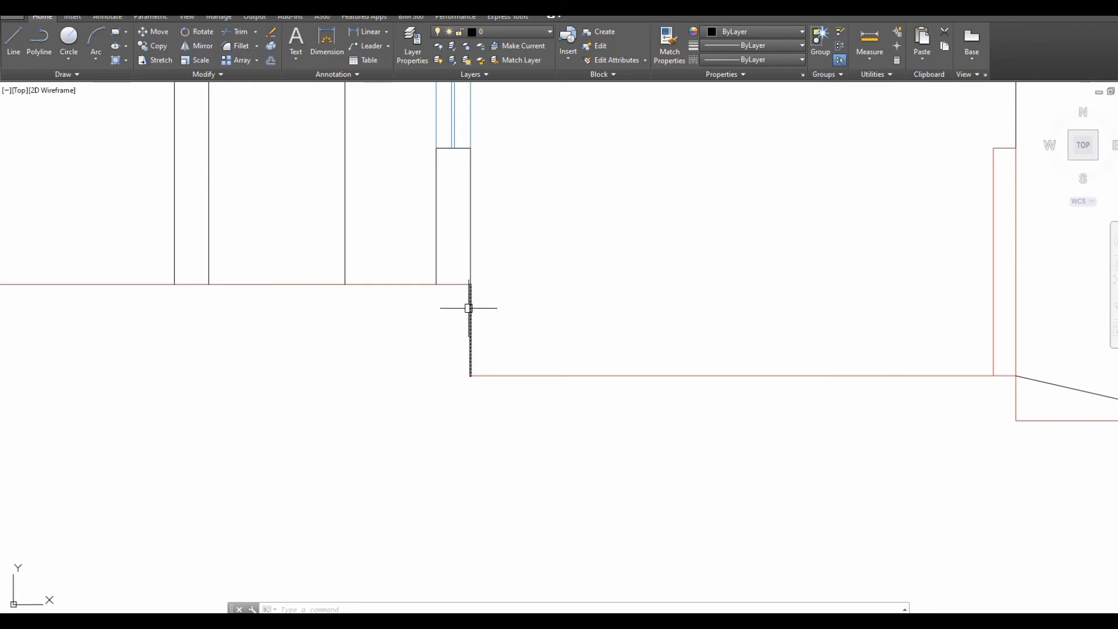
{"action": "type", "text": "ma"}
{"action": "key", "text": "Return"}
{"action": "left_click", "coordinate": [500, 376]}
{"action": "left_click", "coordinate": [493, 334]}
{"action": "left_click", "coordinate": [425, 315]}
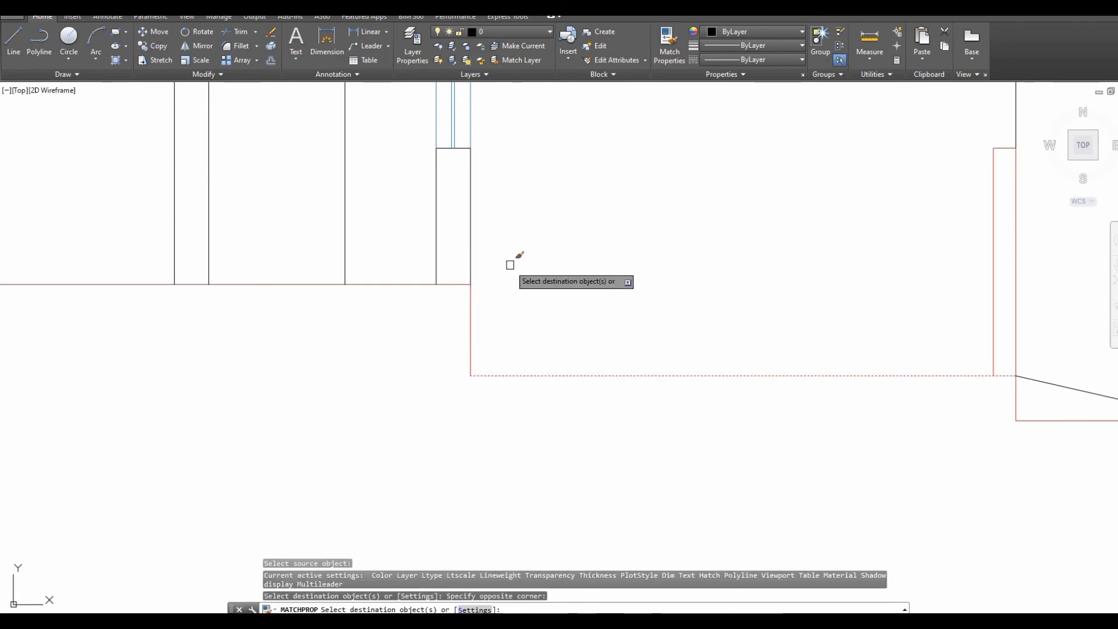
{"action": "right_click", "coordinate": [516, 268]}
{"action": "left_click", "coordinate": [524, 276]}
Start a polyline at the floor line's end by the fourth wall, drawing two entrance steps with 10-inch treads and 6-inch risers.
{"action": "scroll", "coordinate": [493, 299], "scroll_direction": "up", "scroll_amount": 2}
{"action": "type", "text": "pl"}
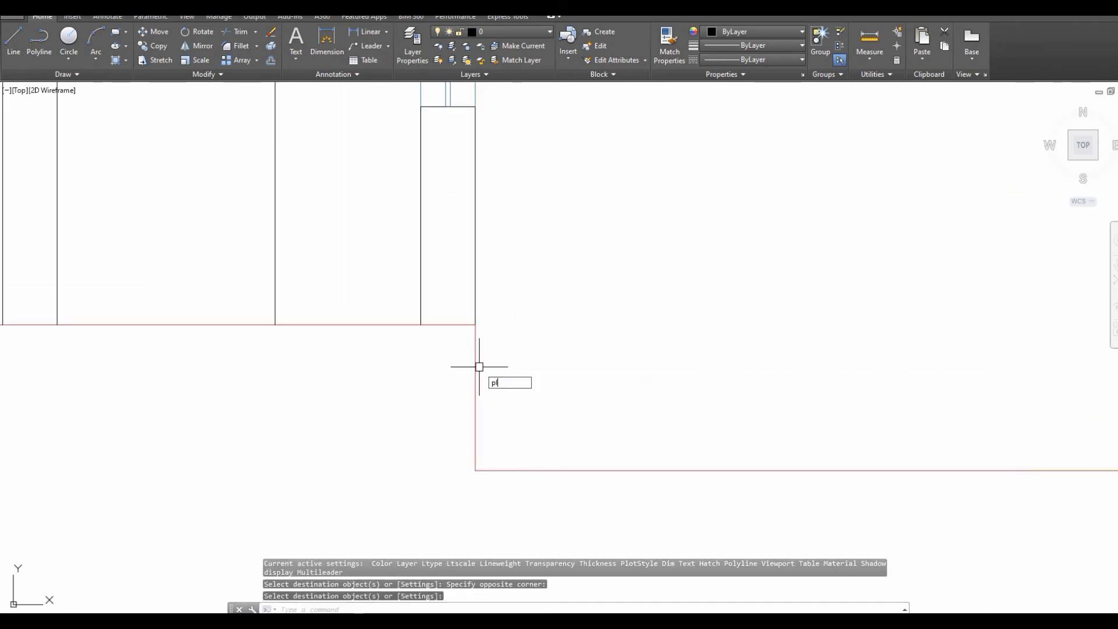
{"action": "key", "text": "Return"}
{"action": "left_click", "coordinate": [478, 325]}
{"action": "type", "text": "10"}
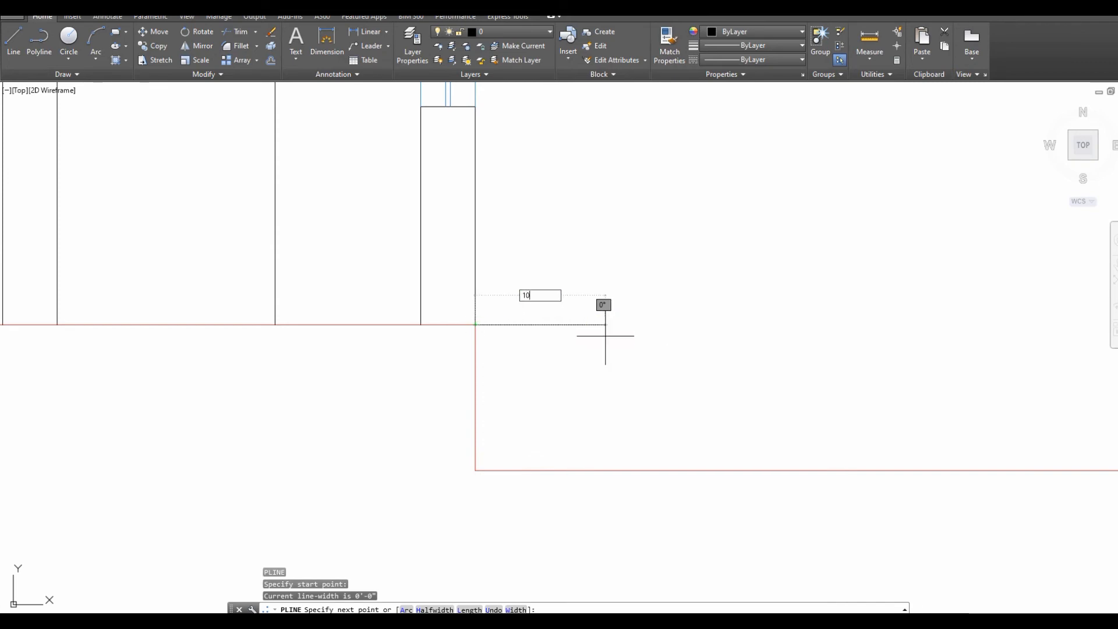
{"action": "key", "text": "Return"}
{"action": "type", "text": "6"}
{"action": "key", "text": "Return"}
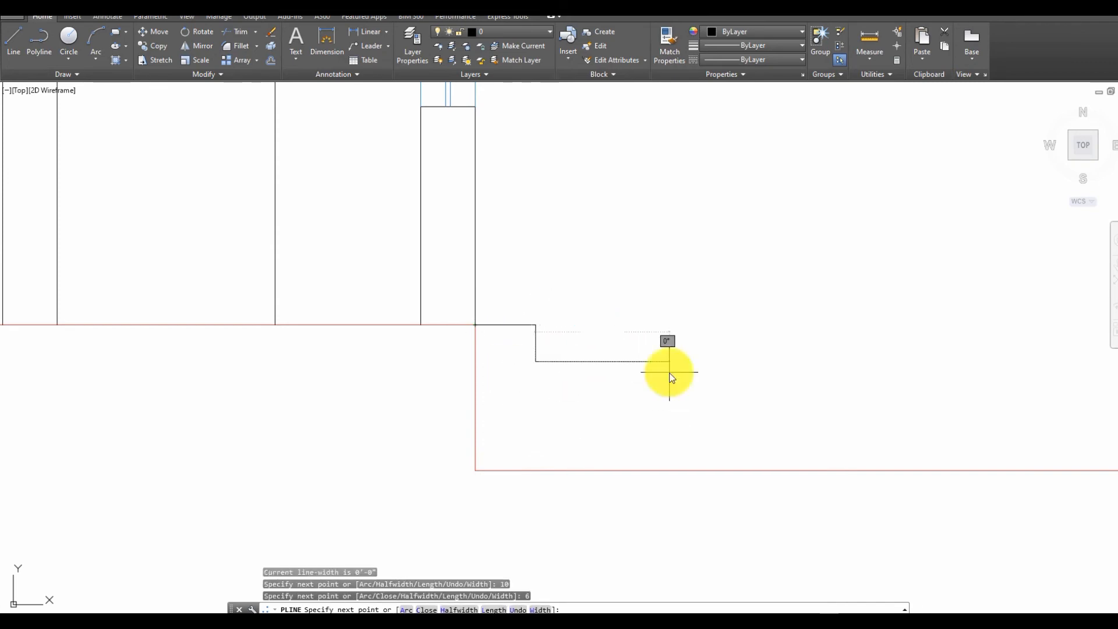
{"action": "type", "text": "10"}
{"action": "key", "text": "Return"}
{"action": "type", "text": "6"}
{"action": "key", "text": "Return"}
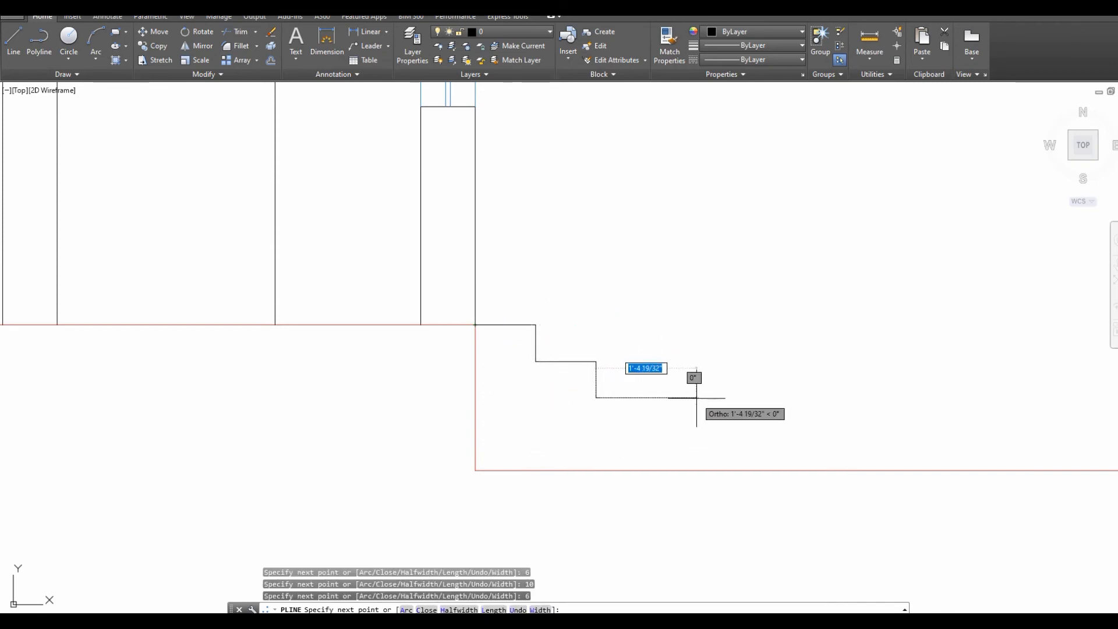
Continue the entrance-step polyline with two more 10-inch treads and 6-inch risers down to the parking floor.
{"action": "type", "text": "10"}
{"action": "key", "text": "Return"}
{"action": "type", "text": "6"}
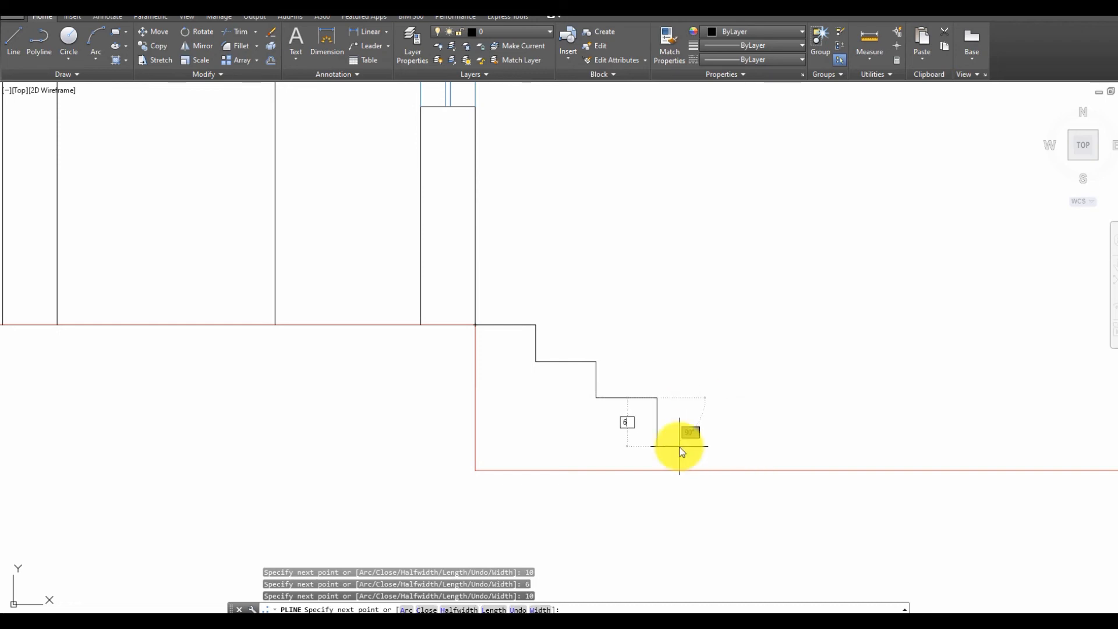
{"action": "key", "text": "Return"}
{"action": "type", "text": "10"}
{"action": "key", "text": "Return"}
{"action": "scroll", "coordinate": [696, 457], "scroll_direction": "down", "scroll_amount": 2}
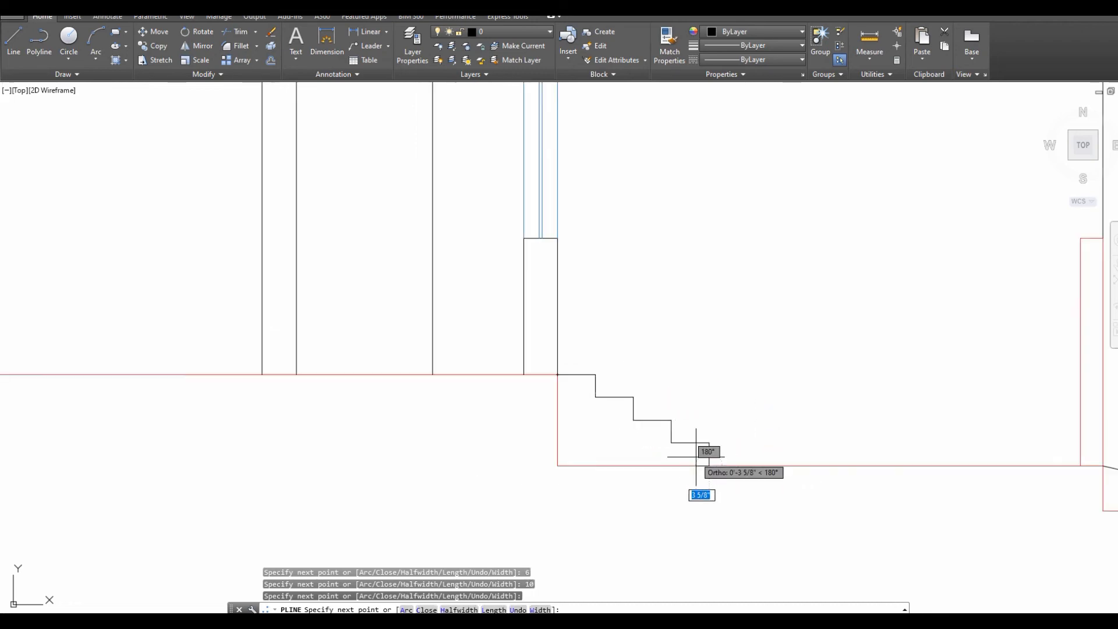
{"action": "key", "text": "Escape"}
{"action": "left_click", "coordinate": [767, 317]}
{"action": "key", "text": "Escape"}
Project a vertical construction line up to the section from the inner edge of the staircase's left flight in the plan.
{"action": "scroll", "coordinate": [641, 407], "scroll_direction": "down", "scroll_amount": 2}
{"action": "middle_click_drag", "start_coordinate": [641, 408], "coordinate": [680, 413]}
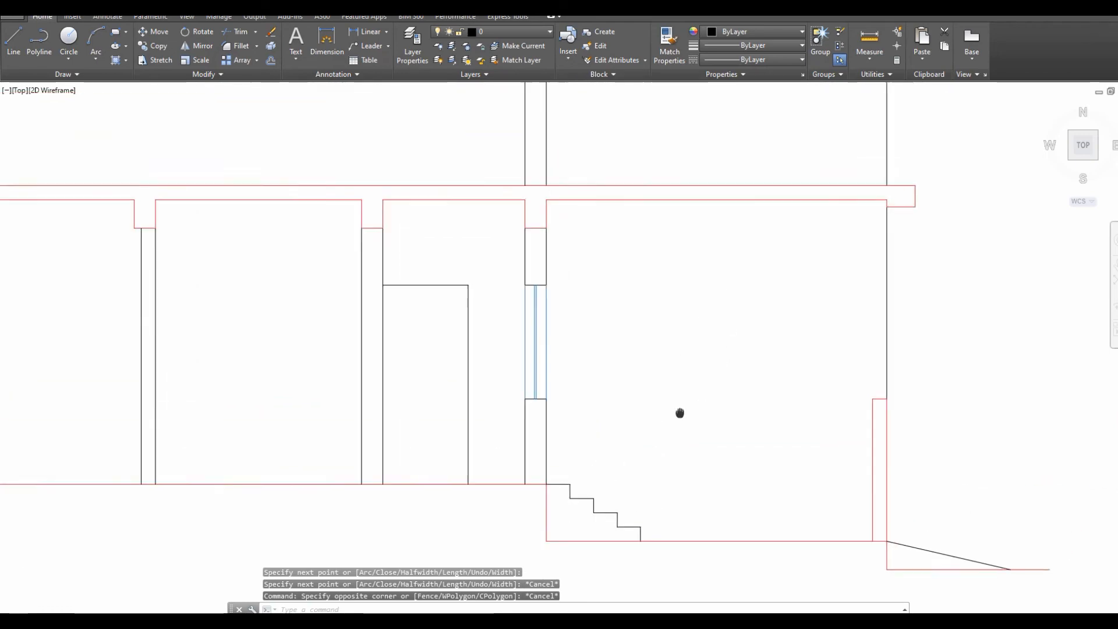
{"action": "scroll", "coordinate": [641, 330], "scroll_direction": "down", "scroll_amount": 2}
{"action": "middle_click_drag", "start_coordinate": [579, 309], "coordinate": [594, 348]}
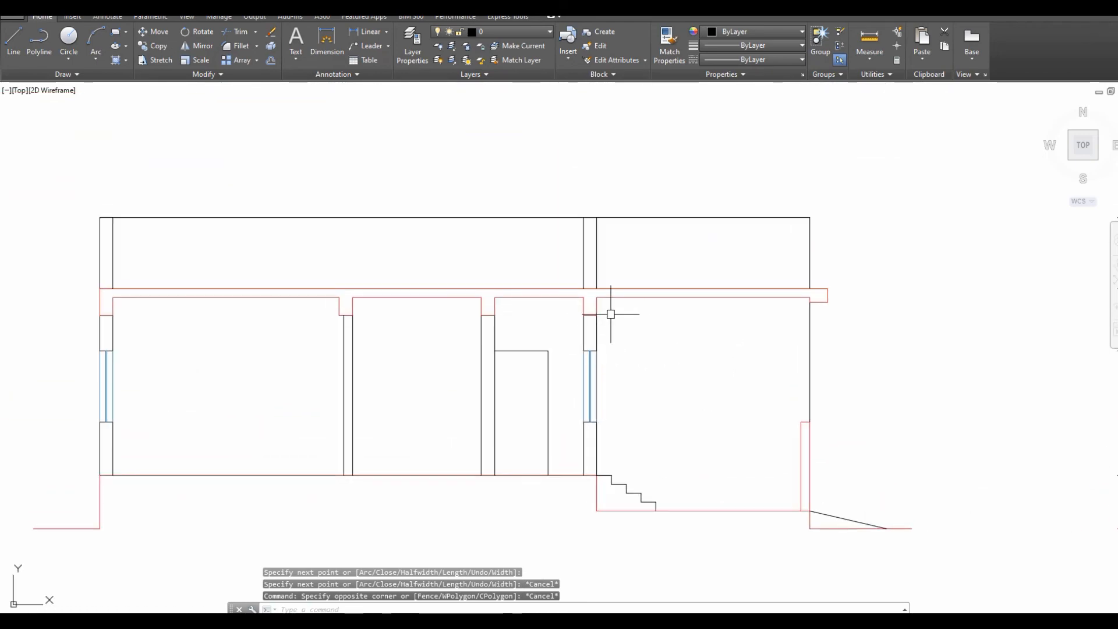
{"action": "scroll", "coordinate": [610, 314], "scroll_direction": "down", "scroll_amount": 3}
{"action": "middle_click_drag", "start_coordinate": [517, 287], "coordinate": [554, 250]}
{"action": "scroll", "coordinate": [554, 250], "scroll_direction": "down", "scroll_amount": 3}
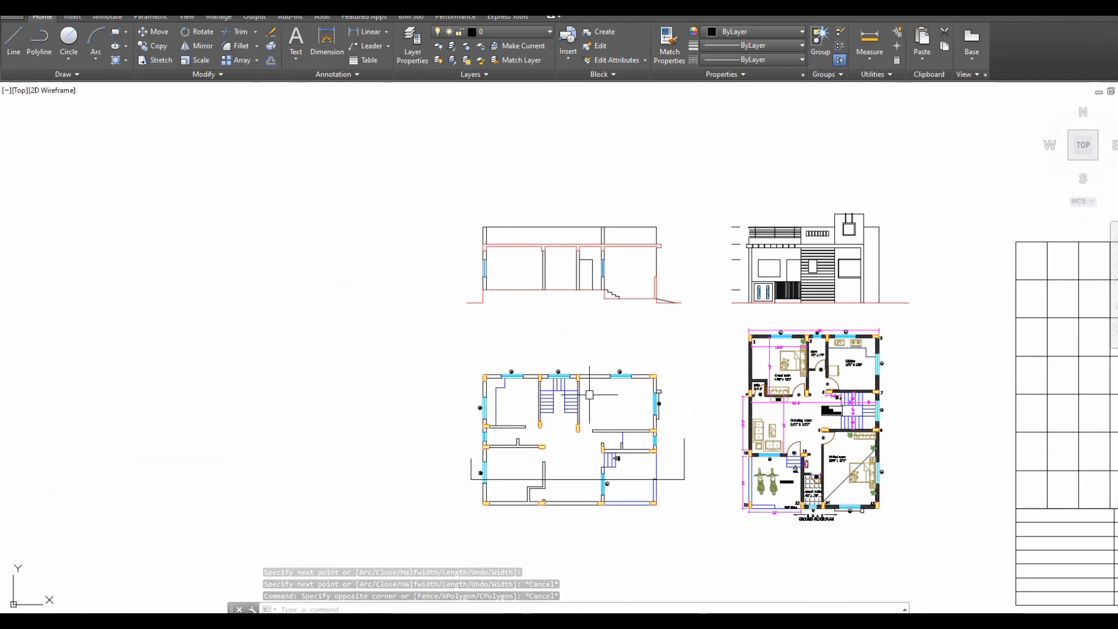
{"action": "scroll", "coordinate": [529, 307], "scroll_direction": "up", "scroll_amount": 4}
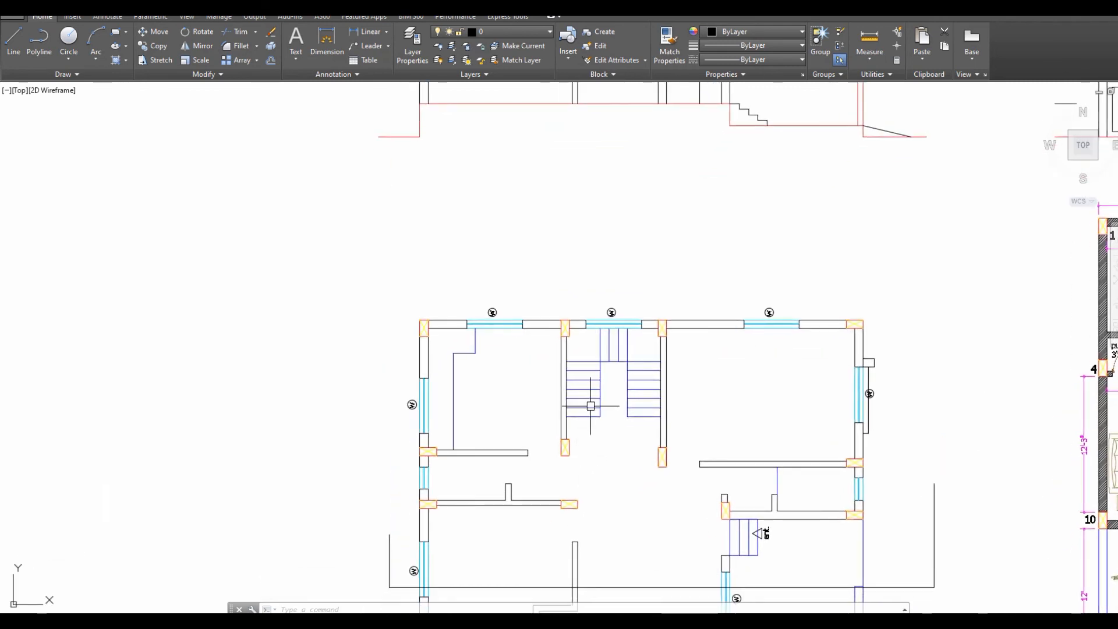
{"action": "middle_click_drag", "start_coordinate": [590, 406], "coordinate": [606, 480]}
{"action": "type", "text": "XL"}
{"action": "key", "text": "Return"}
{"action": "type", "text": "v"}
{"action": "key", "text": "Return"}
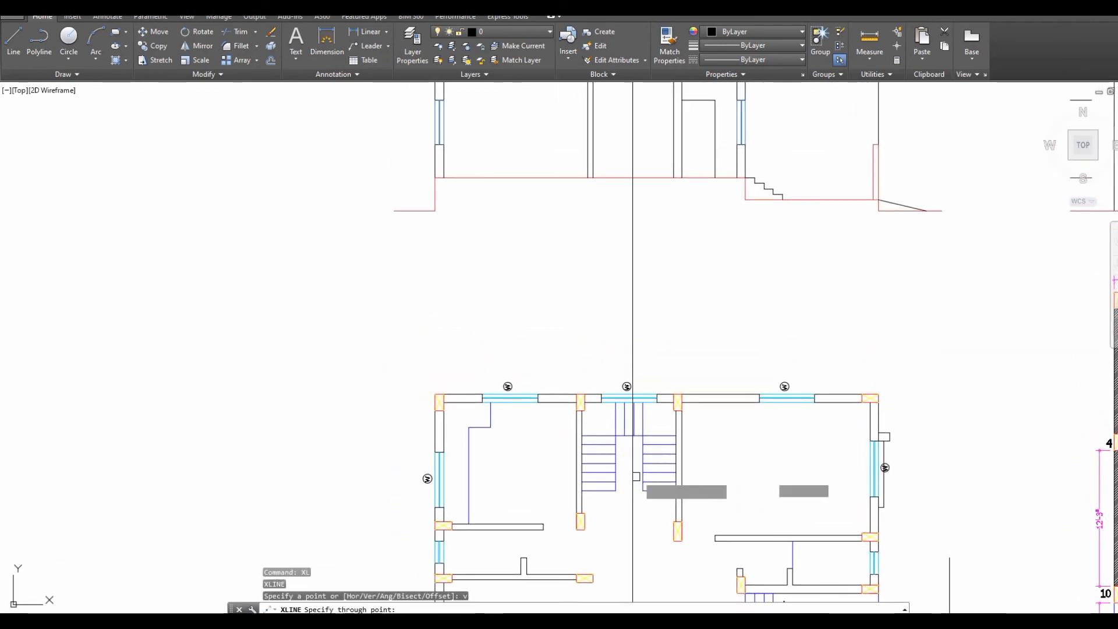
{"action": "left_click", "coordinate": [614, 488]}
{"action": "key", "text": "Escape"}
{"action": "middle_click_drag", "start_coordinate": [706, 369], "coordinate": [660, 465]}
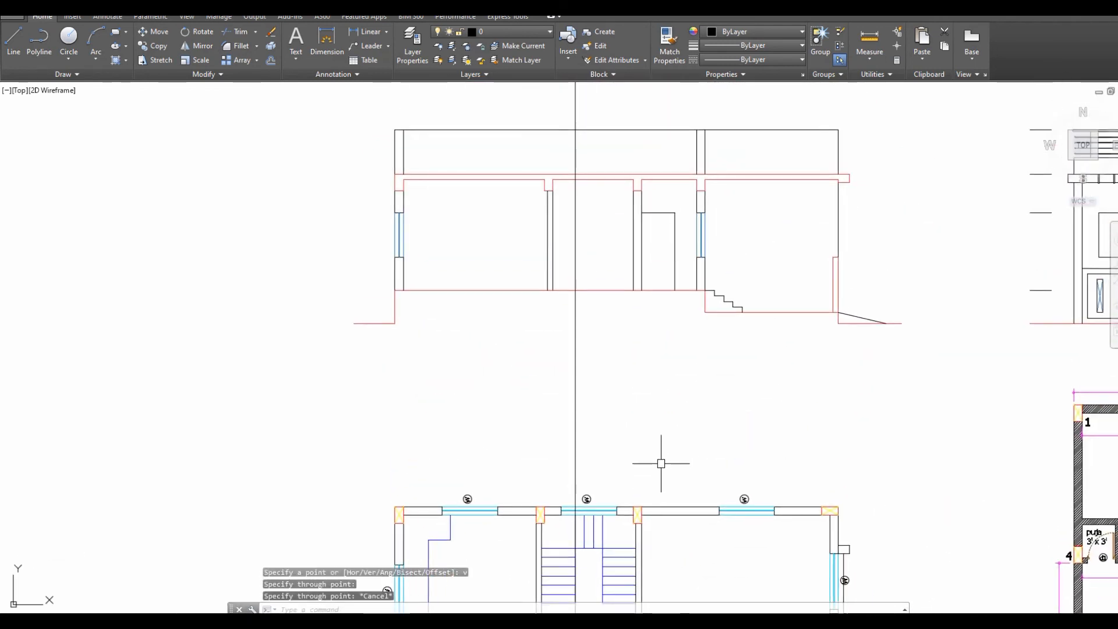
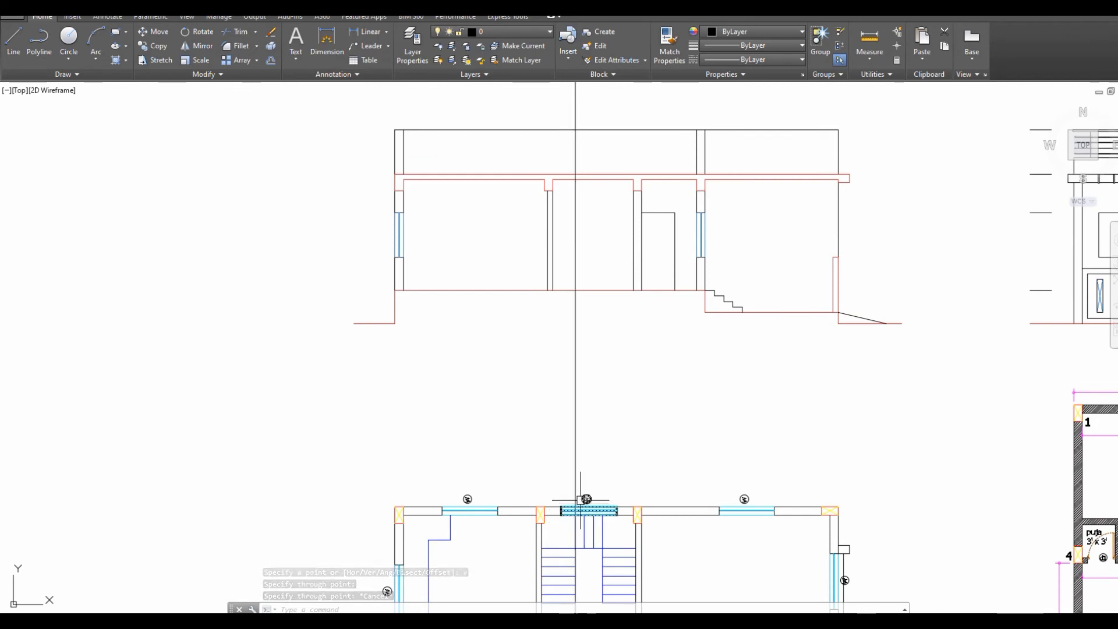
Try a second vertical construction line through the right corner of the column below the staircase in the plan.
{"action": "mouse_move", "coordinate": [586, 499]}
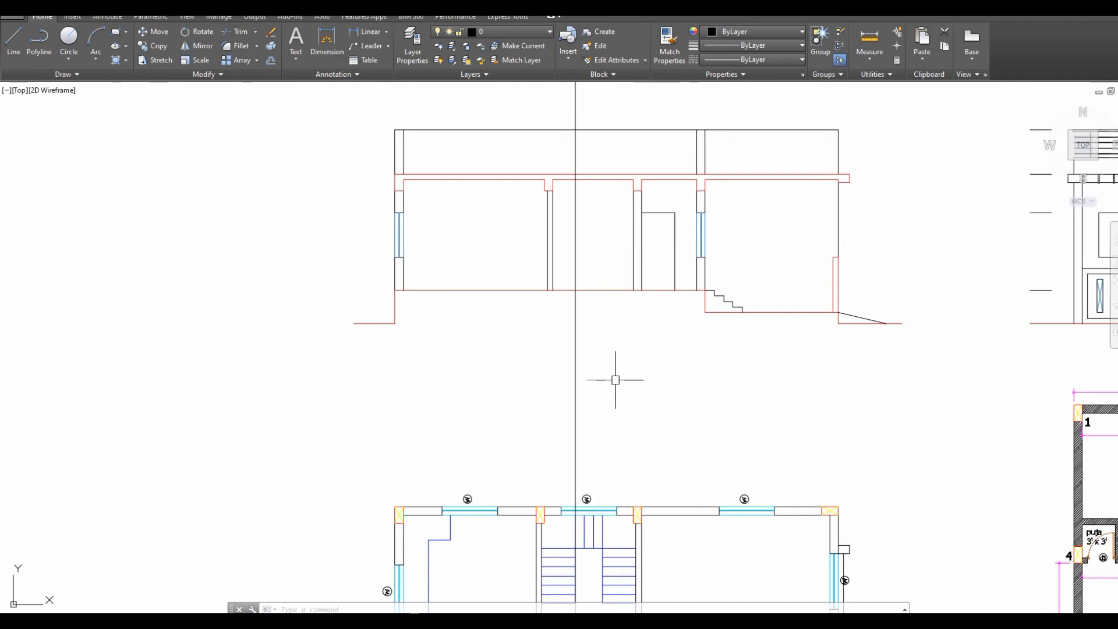
{"action": "middle_click_drag", "start_coordinate": [585, 454], "coordinate": [579, 291]}
{"action": "scroll", "coordinate": [573, 513], "scroll_direction": "up", "scroll_amount": 2}
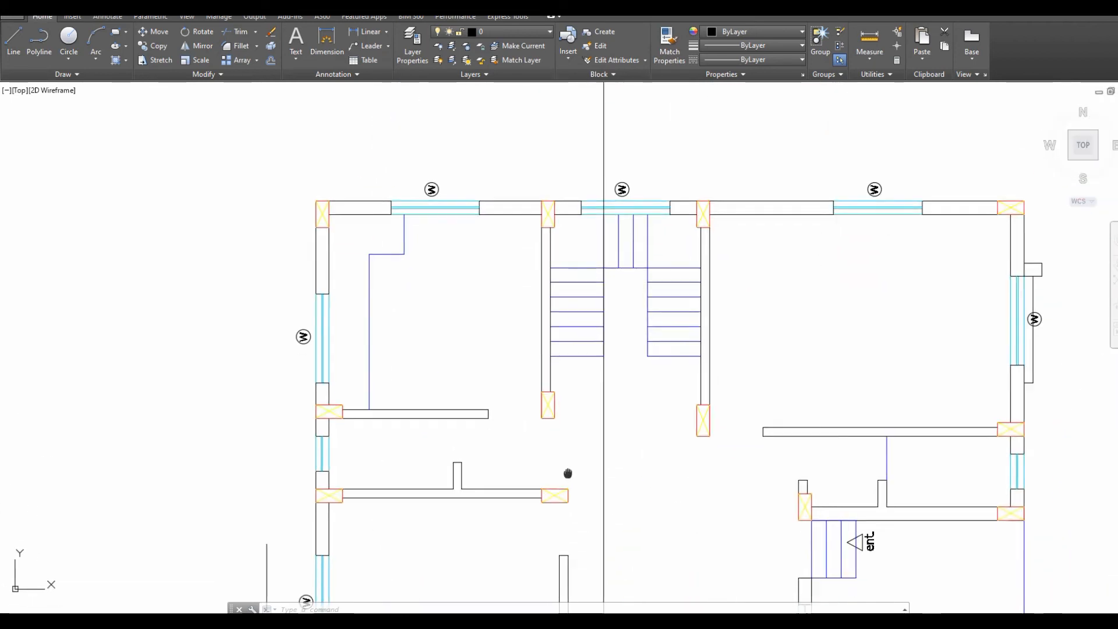
{"action": "type", "text": "xl"}
{"action": "key", "text": "Return"}
{"action": "type", "text": "v"}
{"action": "key", "text": "Return"}
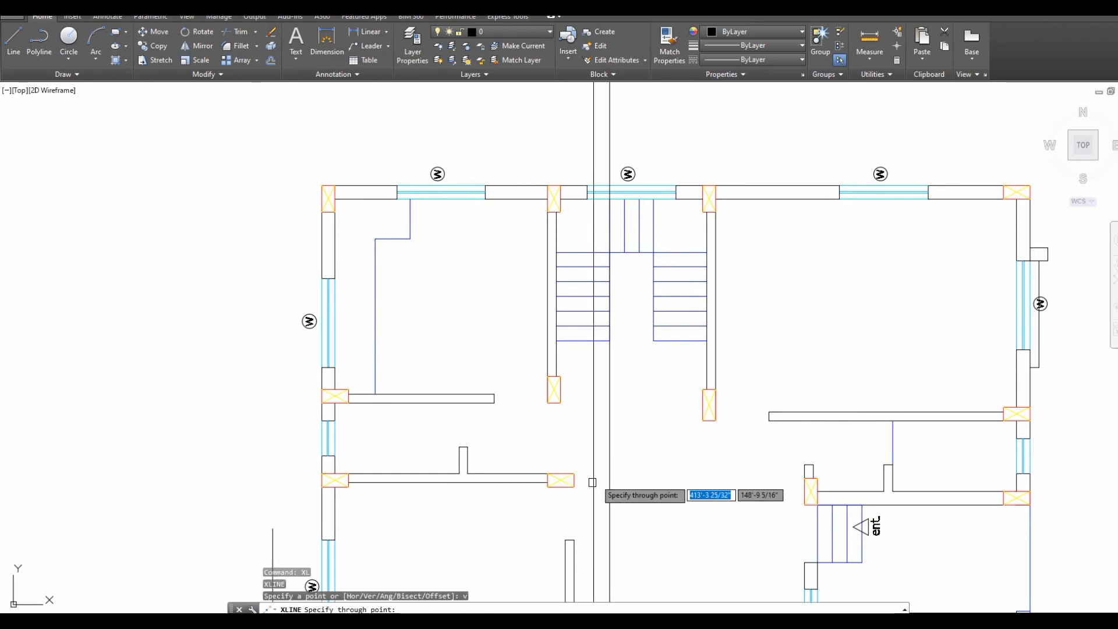
{"action": "left_click", "coordinate": [573, 481]}
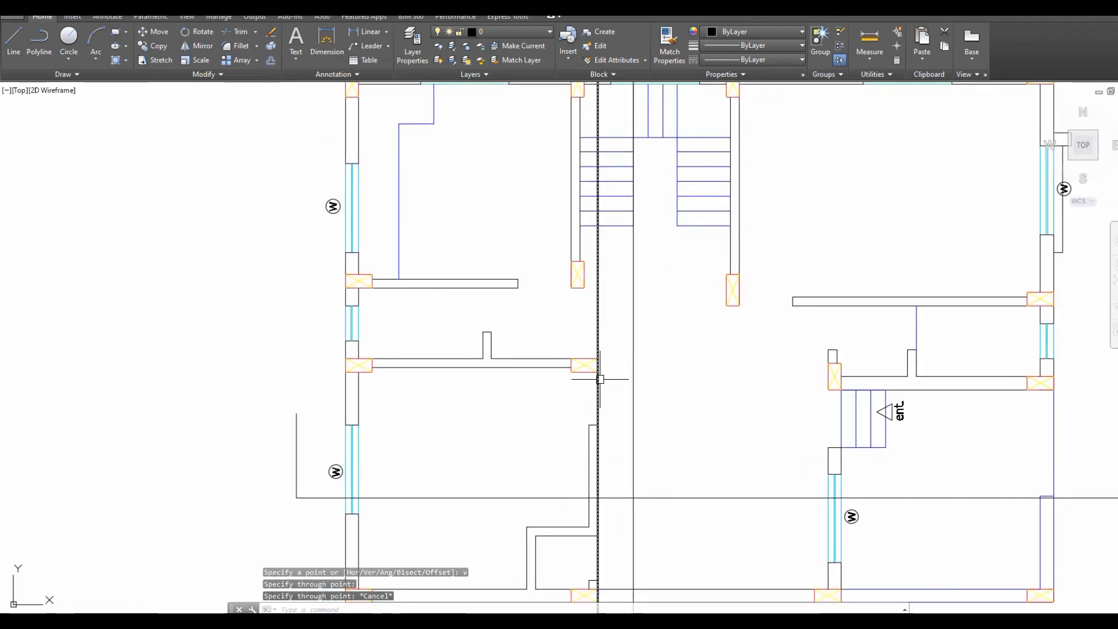
{"action": "middle_click_drag", "start_coordinate": [597, 366], "coordinate": [600, 434]}
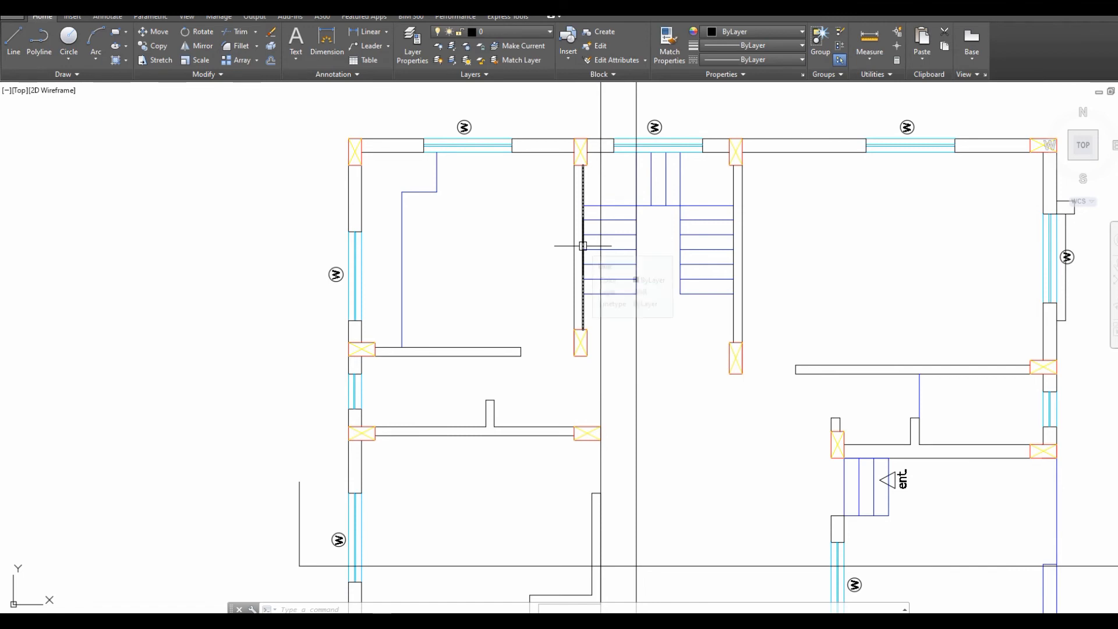
{"action": "mouse_move", "coordinate": [583, 245]}
{"action": "middle_mouse_down"}
{"action": "mouse_move", "coordinate": [559, 522]}
{"action": "mouse_move", "coordinate": [576, 590]}
{"action": "middle_mouse_up"}
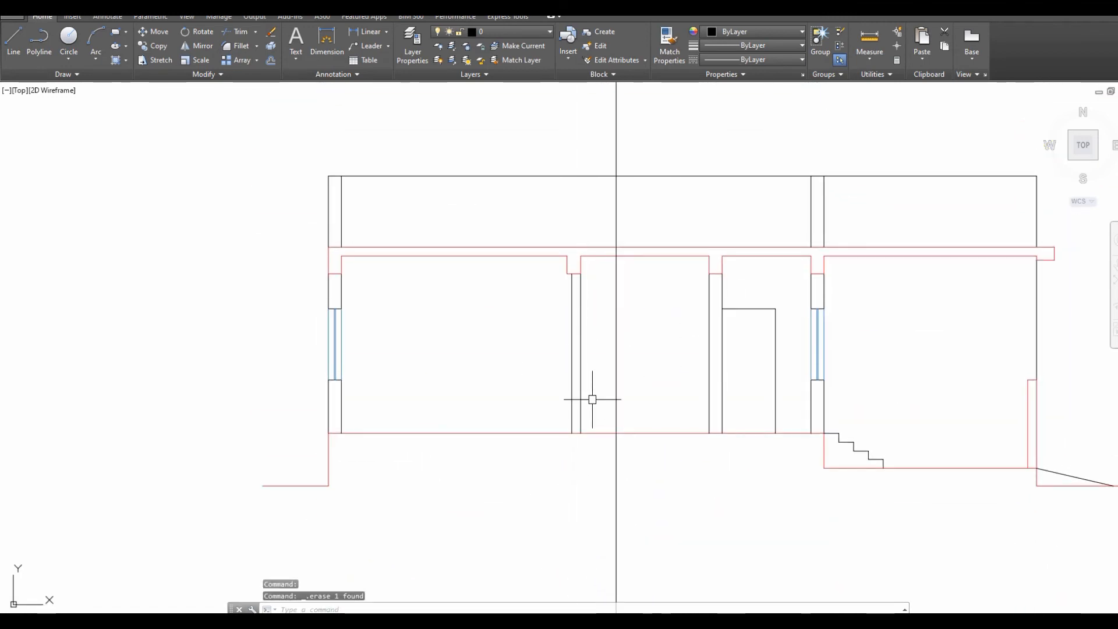
Offset the section's main floor line 7 inches upward for the first stair tread.
{"action": "type", "text": "o"}
{"action": "key", "text": "Return"}
{"action": "type", "text": "7"}
{"action": "key", "text": "Return"}
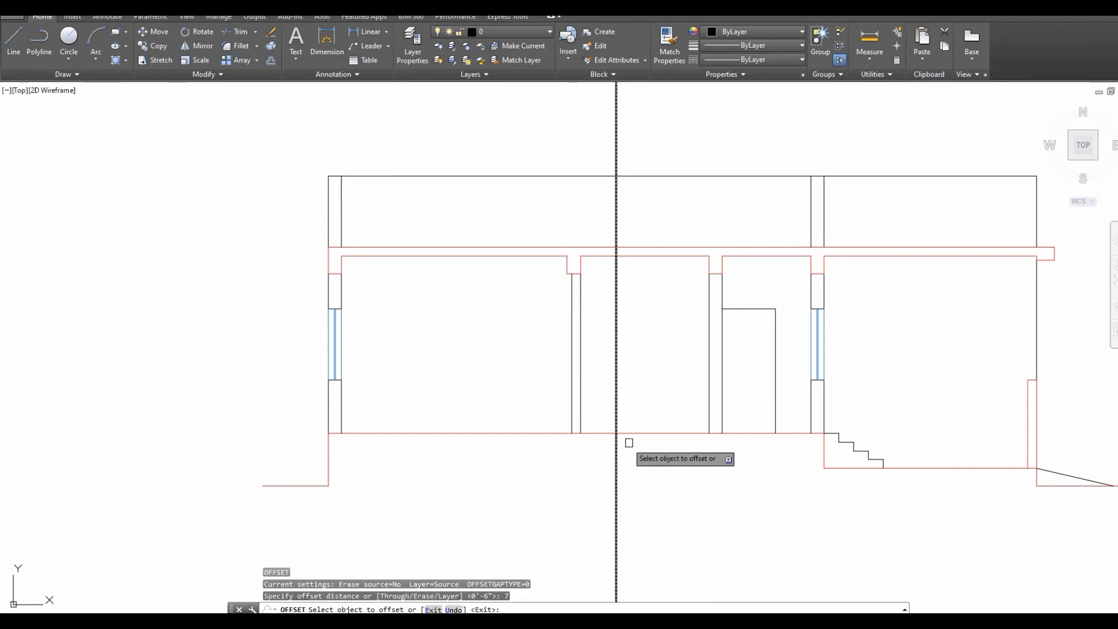
{"action": "left_click", "coordinate": [629, 433]}
{"action": "left_click", "coordinate": [635, 406]}
{"action": "key", "text": "Escape"}
{"action": "scroll", "coordinate": [621, 406], "scroll_direction": "up", "scroll_amount": 5}
Trim the offset line to keep only the part between the second wall and the stair construction line.
{"action": "type", "text": "tr"}
{"action": "key", "text": "Return"}
{"action": "left_click", "coordinate": [608, 406]}
{"action": "key", "text": "Return"}
{"action": "left_click", "coordinate": [657, 432]}
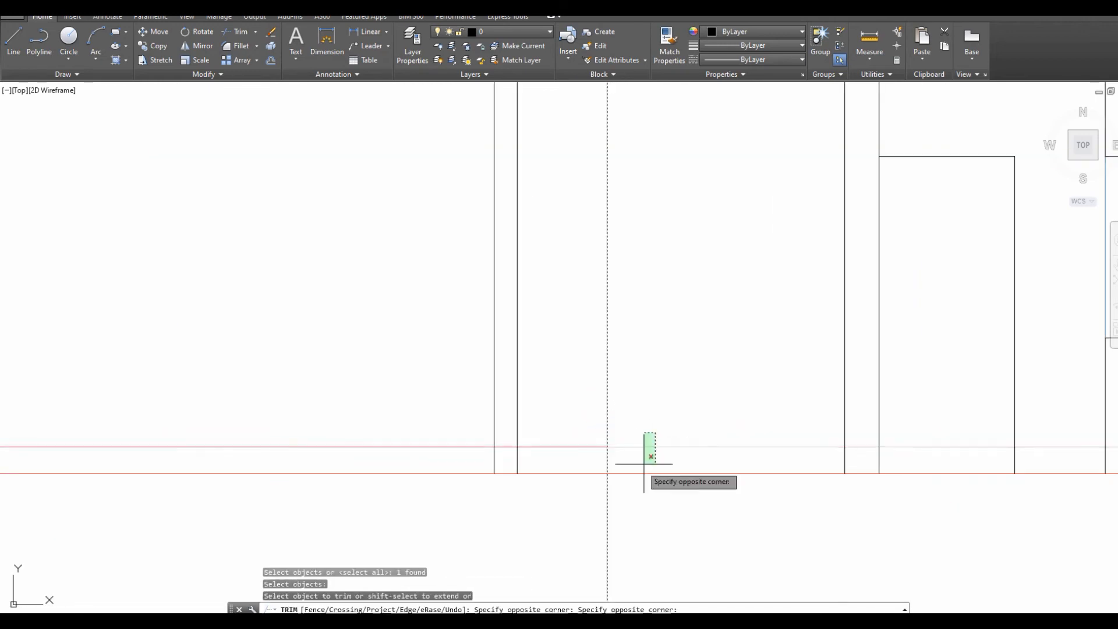
{"action": "left_click", "coordinate": [497, 435]}
{"action": "key", "text": "Escape"}
{"action": "scroll", "coordinate": [571, 404], "scroll_direction": "down", "scroll_amount": 8}
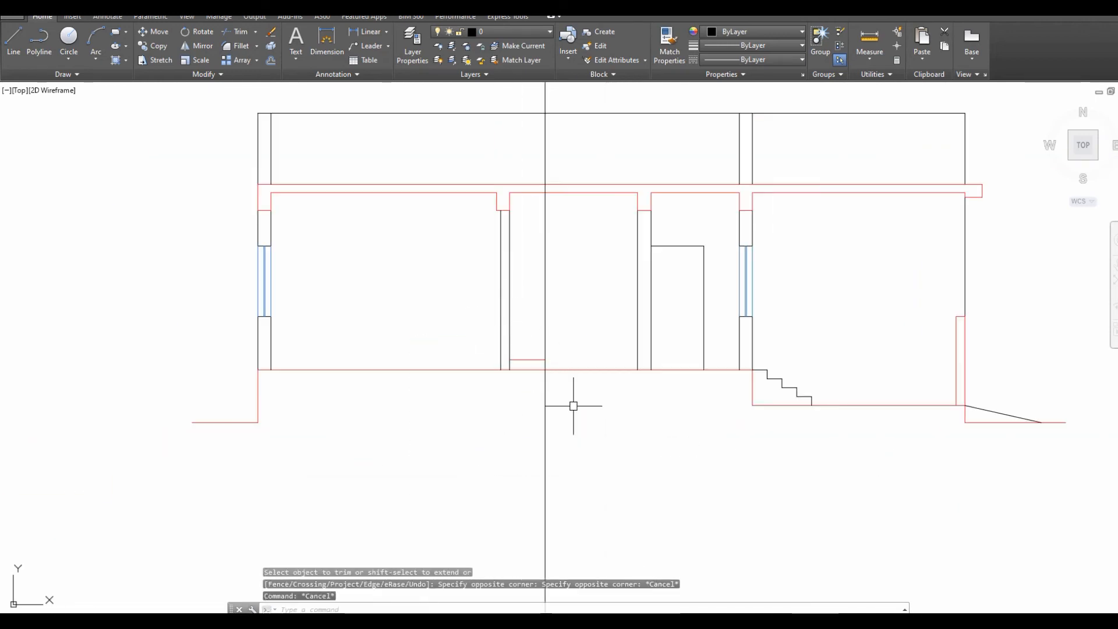
Offset the short tread line upward once, picking the distance between the floor line and that tread.
{"action": "scroll", "coordinate": [586, 379], "scroll_direction": "up", "scroll_amount": 3}
{"action": "middle_click_drag", "start_coordinate": [592, 379], "coordinate": [599, 606]}
{"action": "middle_click_drag", "start_coordinate": [606, 225], "coordinate": [583, 482]}
{"action": "scroll", "coordinate": [581, 439], "scroll_direction": "up", "scroll_amount": 3}
{"action": "type", "text": "o"}
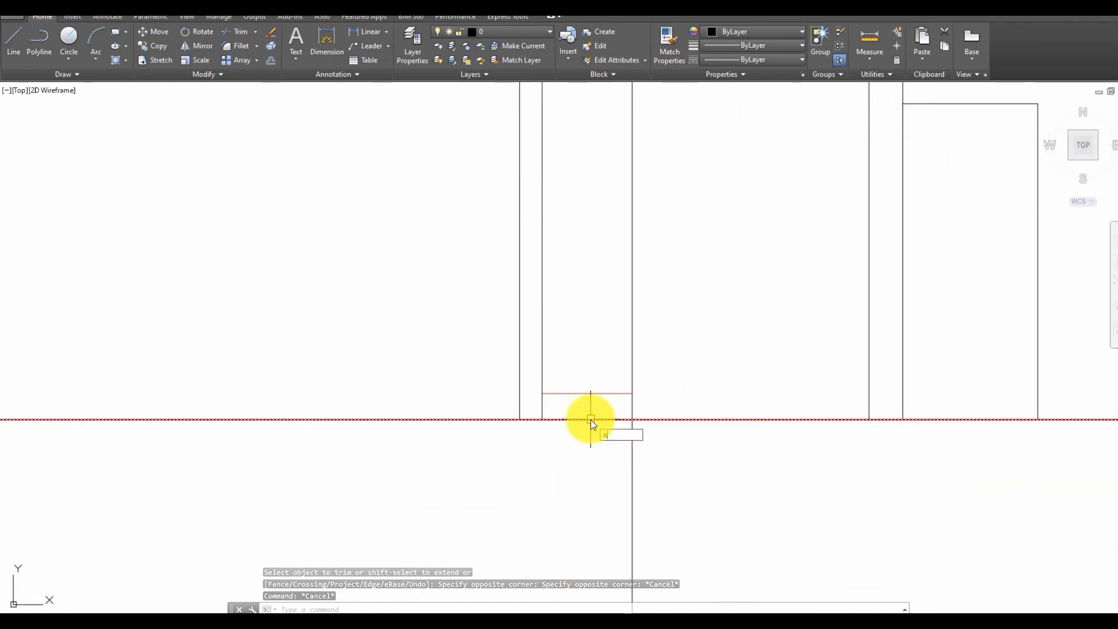
{"action": "key", "text": "Return"}
{"action": "left_click", "coordinate": [584, 394]}
{"action": "left_click", "coordinate": [591, 394]}
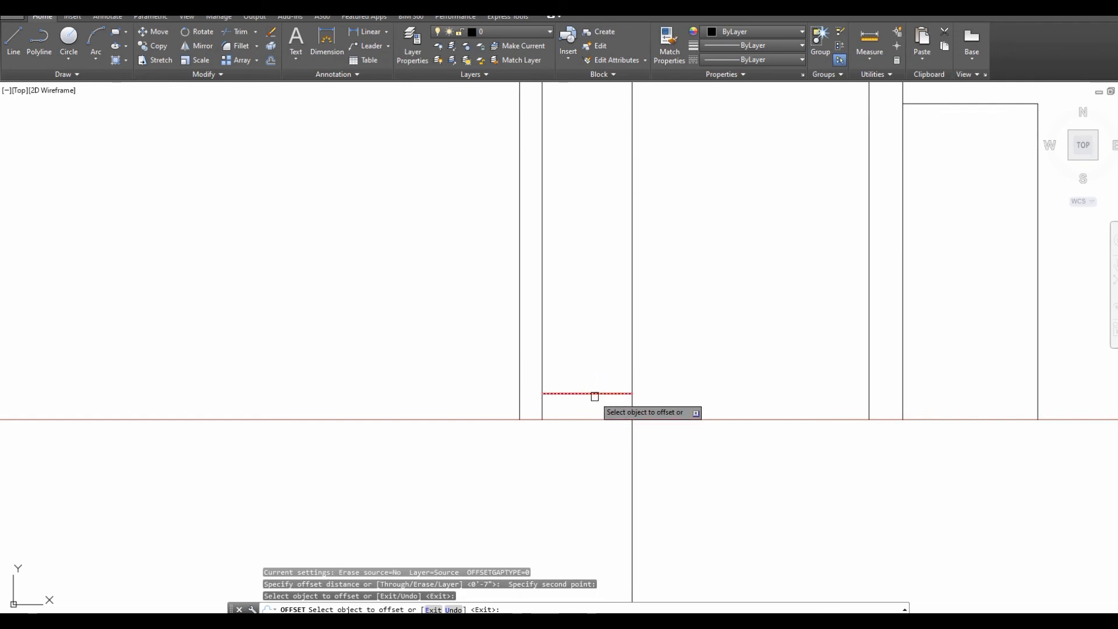
{"action": "left_click", "coordinate": [603, 372]}
{"action": "key", "text": "Escape"}
Copy the two tread lines upward, using the floor line as base, to stack seven treads beside the wall.
{"action": "left_click", "coordinate": [596, 350]}
{"action": "left_click", "coordinate": [578, 407]}
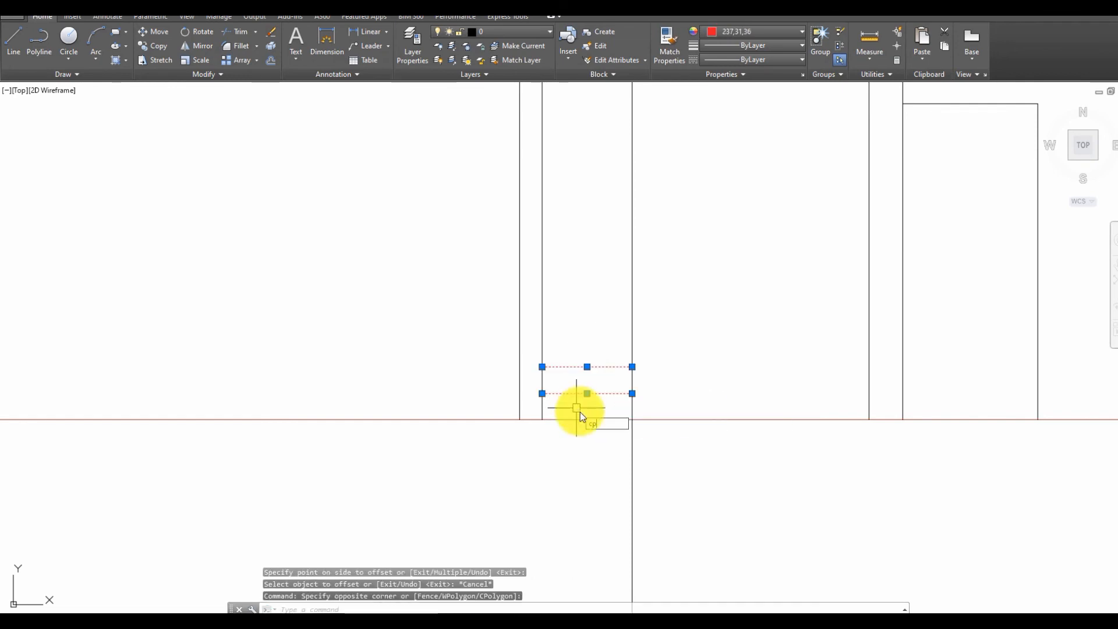
{"action": "type", "text": "co"}
{"action": "key", "text": "Return"}
{"action": "left_click", "coordinate": [591, 423]}
{"action": "key", "text": "Escape"}
{"action": "key", "text": "space"}
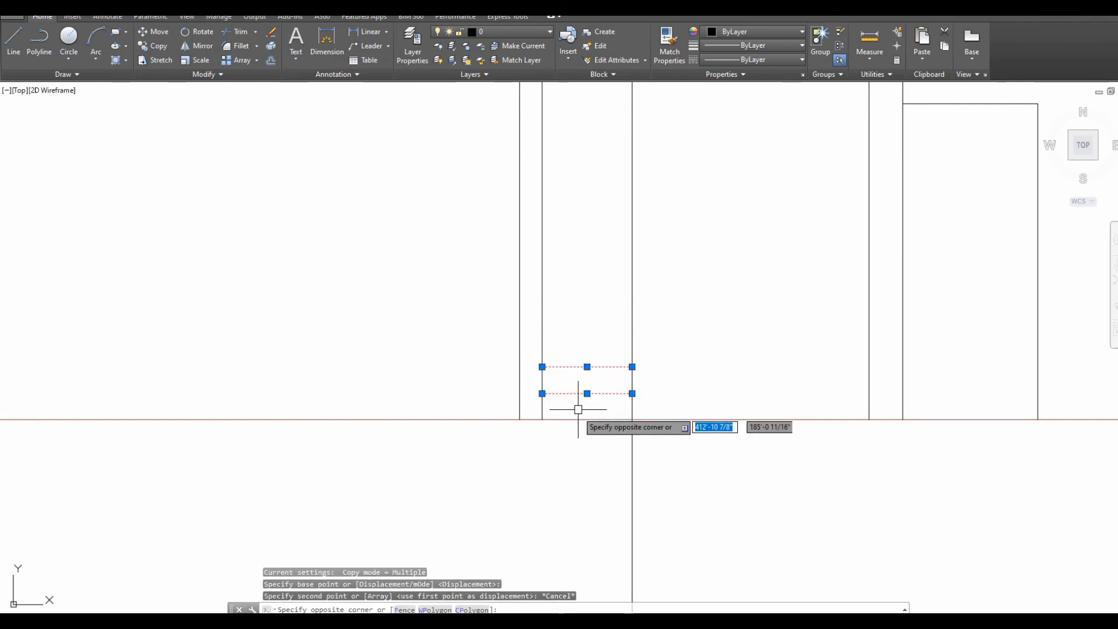
{"action": "left_click", "coordinate": [597, 419]}
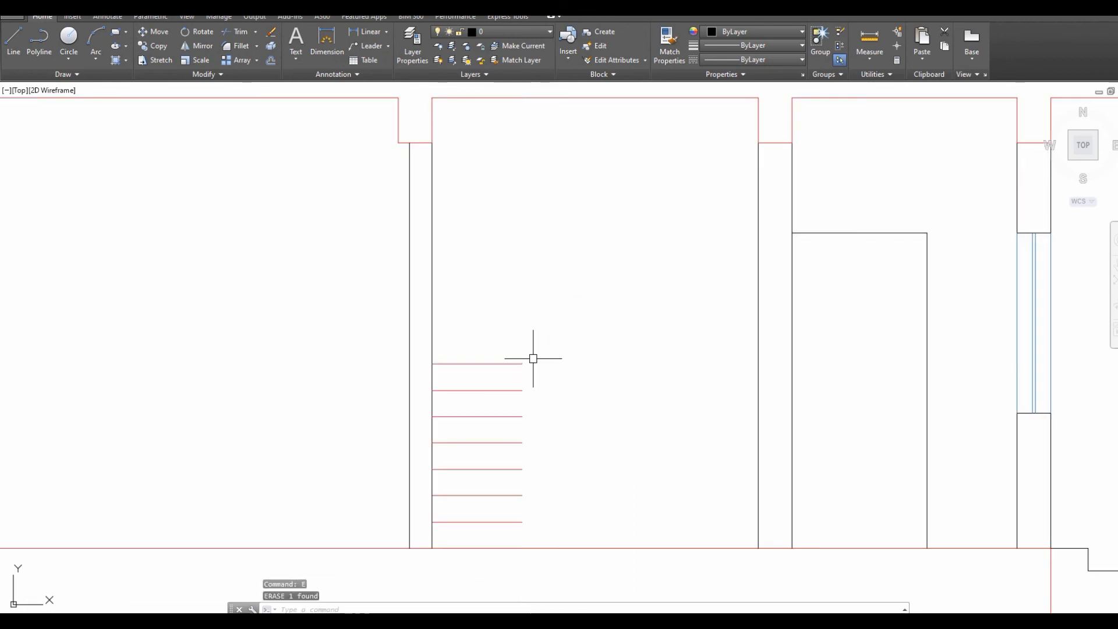
Draw a vertical line from the free end of the top tread down to the floor line, closing the flight's side.
{"action": "scroll", "coordinate": [531, 293], "scroll_direction": "down", "scroll_amount": 5}
{"action": "key", "text": "Escape"}
{"action": "middle_click_drag", "start_coordinate": [550, 452], "coordinate": [542, 487]}
{"action": "middle_click_drag", "start_coordinate": [512, 235], "coordinate": [505, 439]}
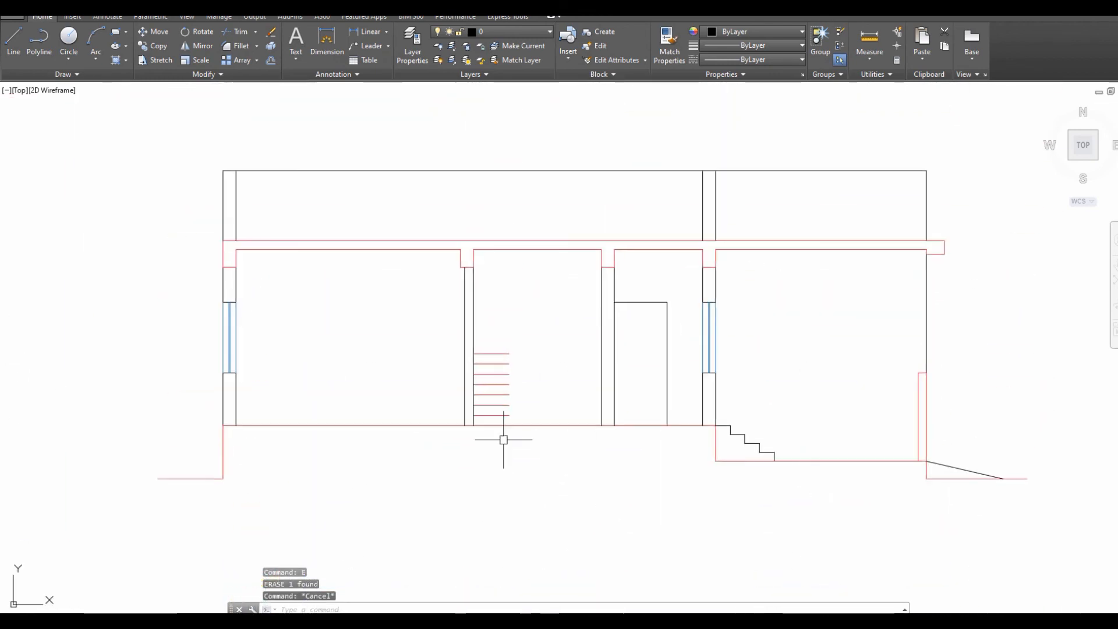
{"action": "scroll", "coordinate": [501, 373], "scroll_direction": "up", "scroll_amount": 2}
{"action": "type", "text": "l"}
{"action": "key", "text": "space"}
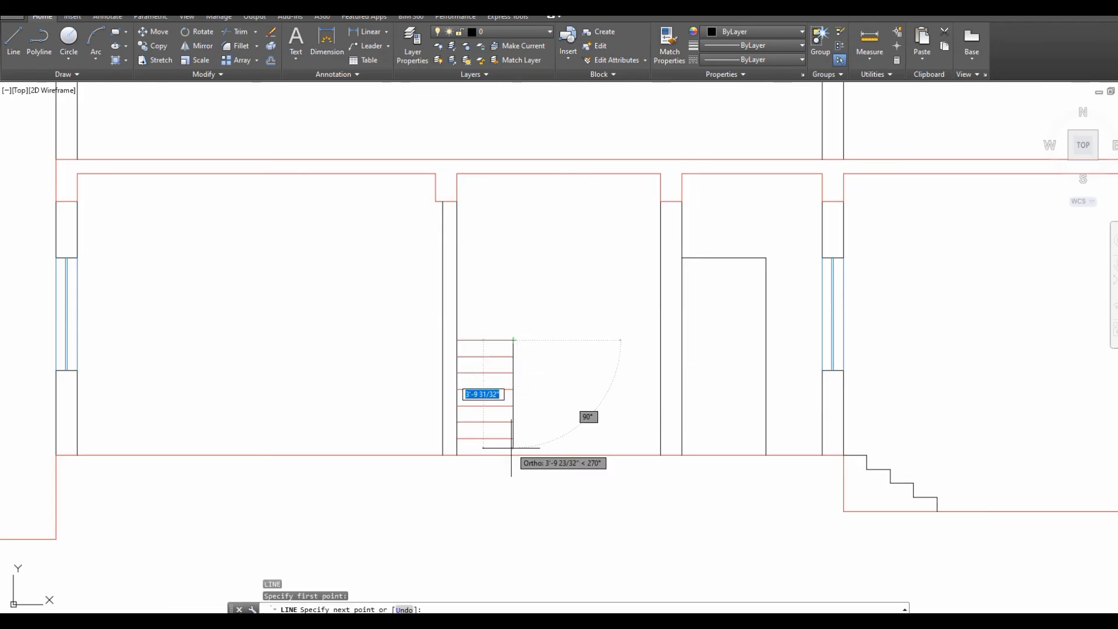
{"action": "key", "text": "Escape"}
Start a polyline at the top tread's free end with a 7-inch riser, a 10-inch tread and another 7-inch riser.
{"action": "scroll", "coordinate": [515, 320], "scroll_direction": "up", "scroll_amount": 2}
{"action": "type", "text": "pl"}
{"action": "key", "text": "space"}
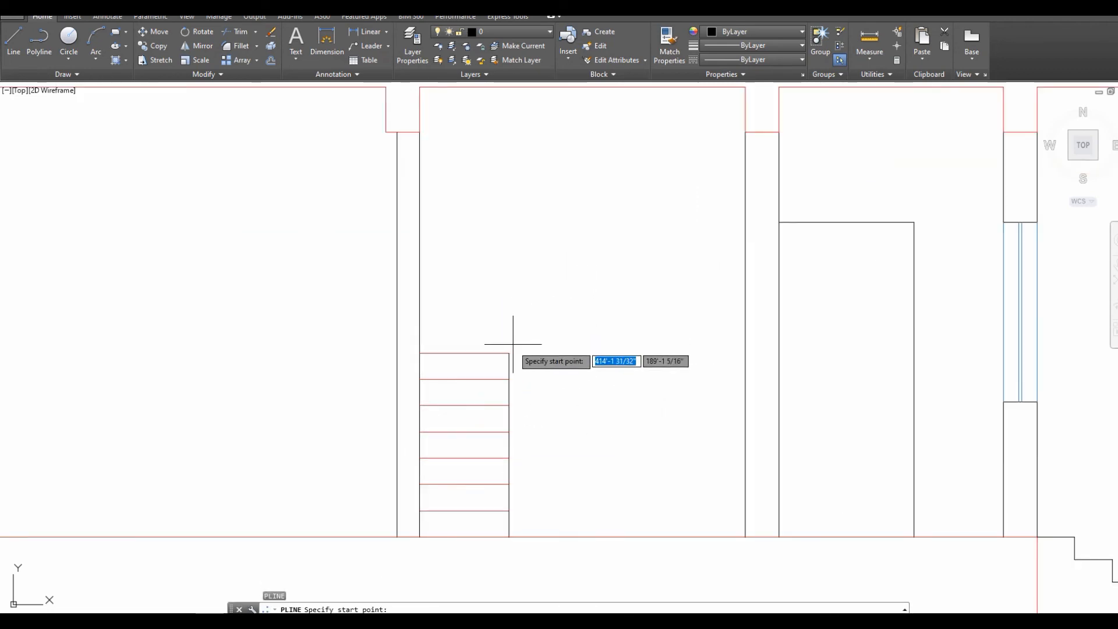
{"action": "left_click", "coordinate": [509, 353]}
{"action": "type", "text": "7"}
{"action": "key", "text": "Return"}
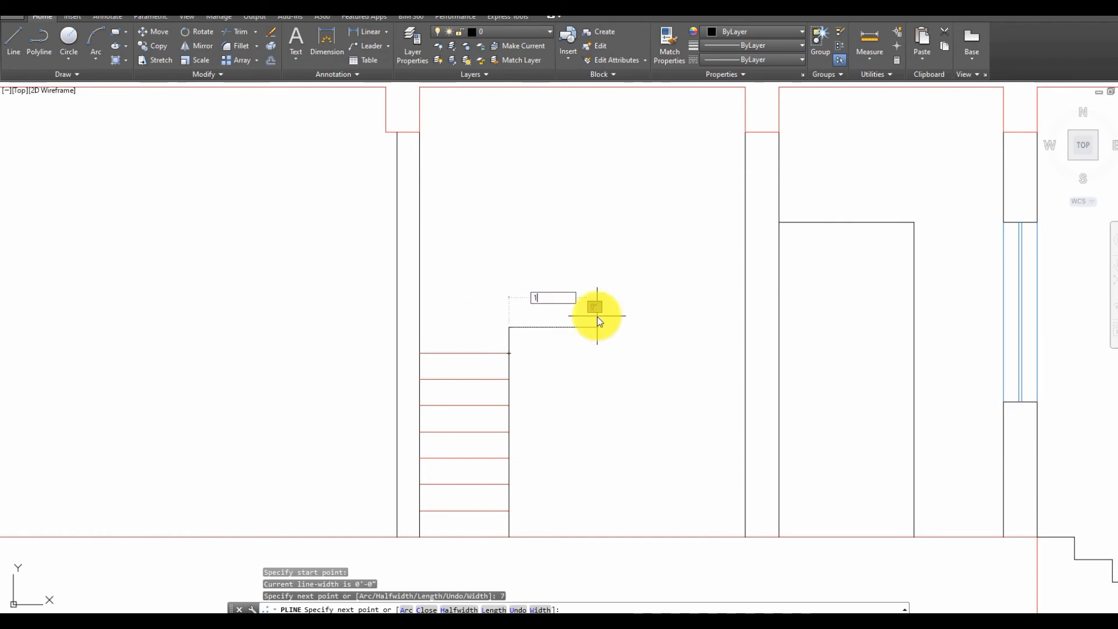
{"action": "type", "text": "10"}
{"action": "key", "text": "Return"}
{"action": "type", "text": "7"}
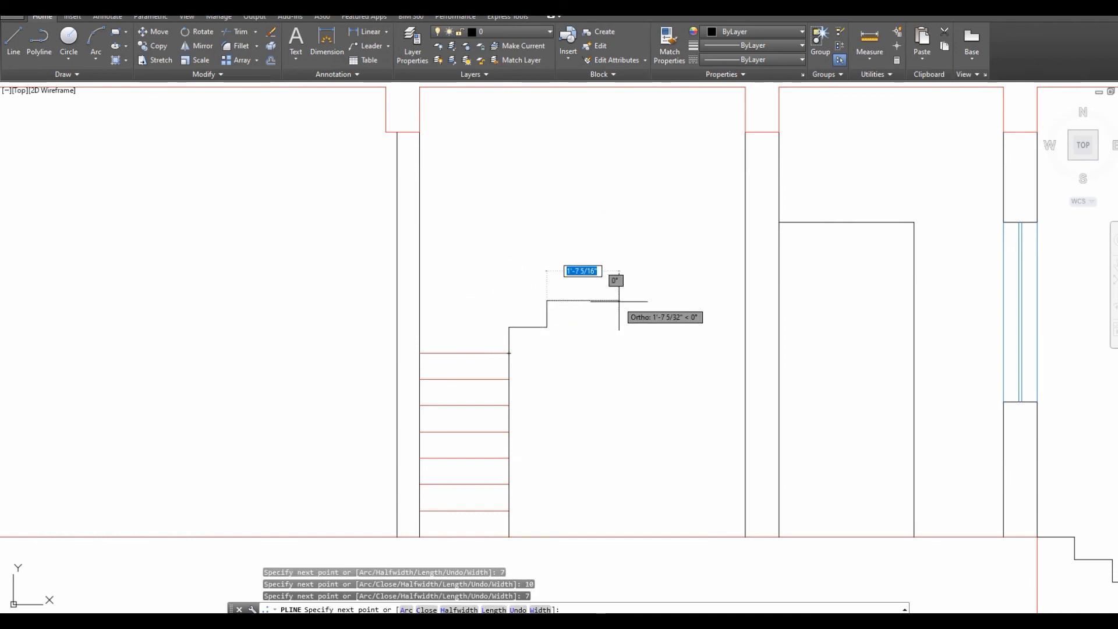
Continue the stair polyline with two more 10-inch treads and 7-inch risers, ending in a level run to the third wall.
{"action": "type", "text": "10"}
{"action": "left_click", "coordinate": [619, 301]}
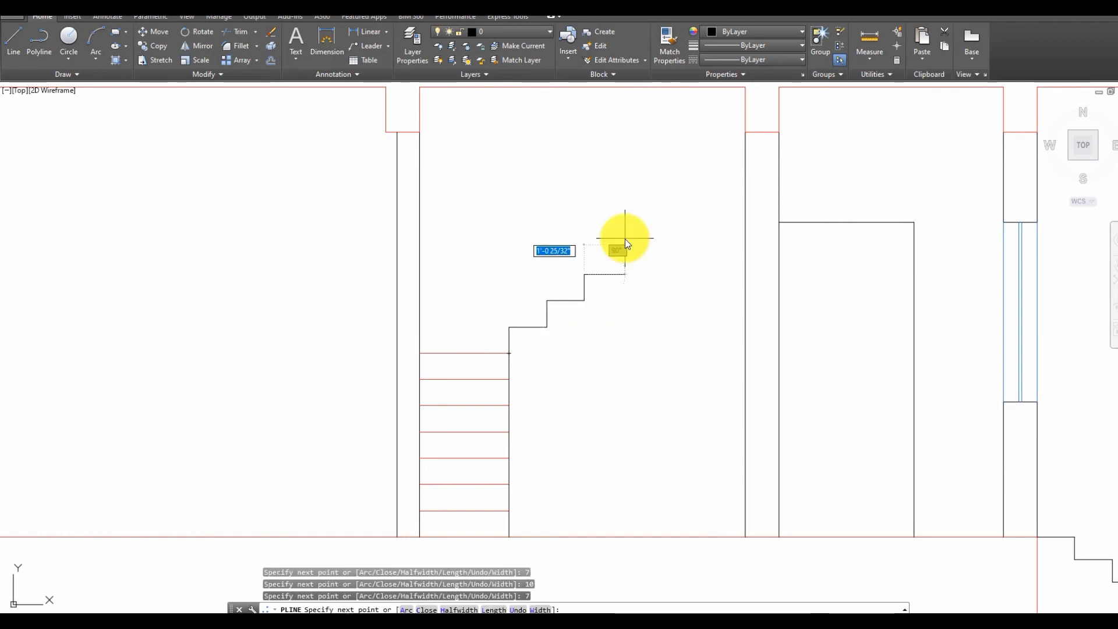
{"action": "key", "text": "Return"}
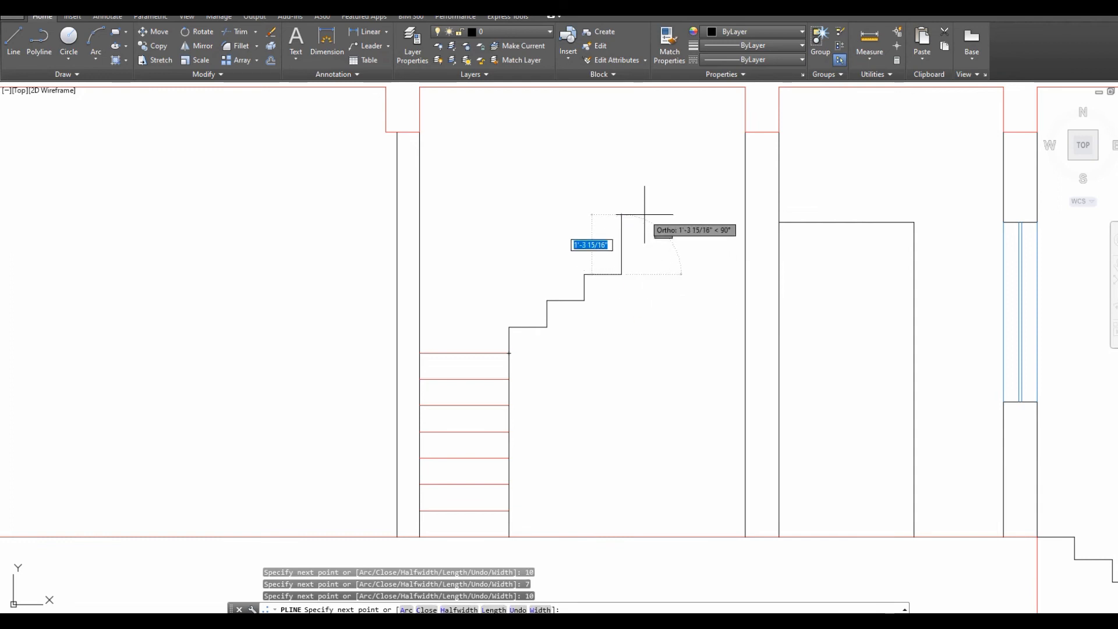
{"action": "left_click", "coordinate": [743, 249]}
{"action": "key", "text": "Escape"}
{"action": "key", "text": "Escape"}
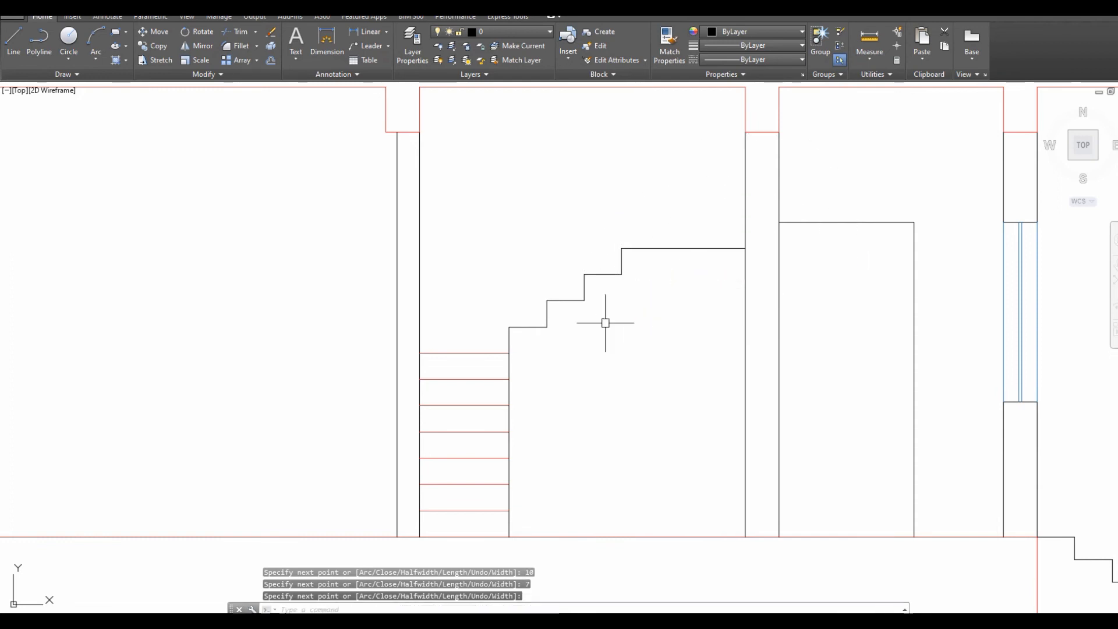
Copy the seven lower treads from the flight's foot at the floor to the landing's wall end, stacking them above the landing.
{"action": "scroll", "coordinate": [502, 424], "scroll_direction": "down", "scroll_amount": 3}
{"action": "scroll", "coordinate": [591, 327], "scroll_direction": "up", "scroll_amount": 2}
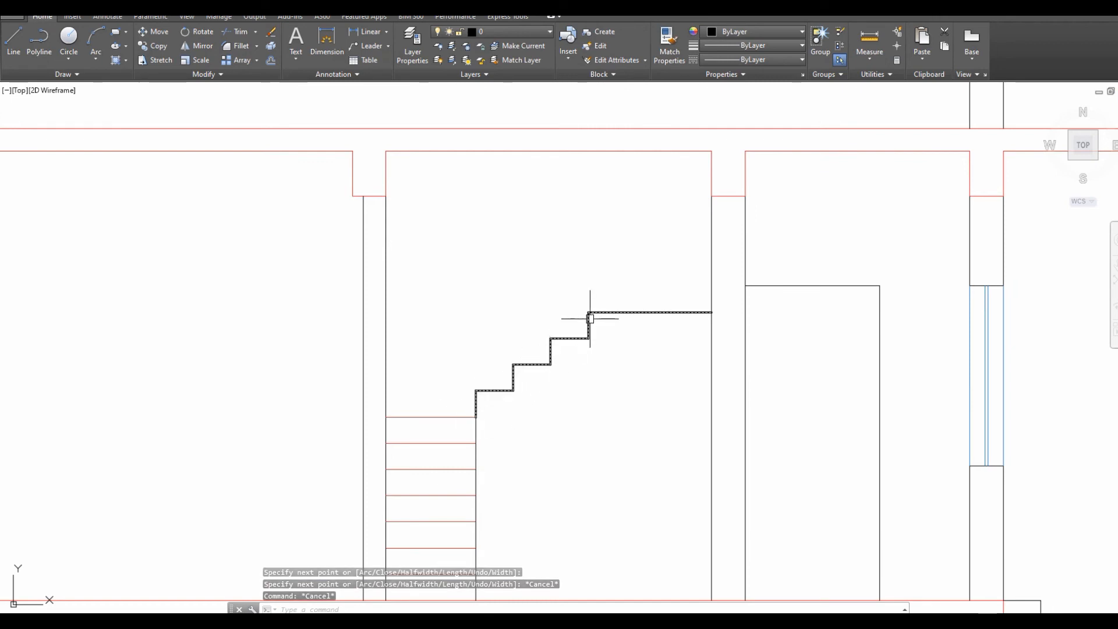
{"action": "middle_click_drag", "start_coordinate": [477, 417], "coordinate": [502, 364]}
{"action": "left_click", "coordinate": [468, 332]}
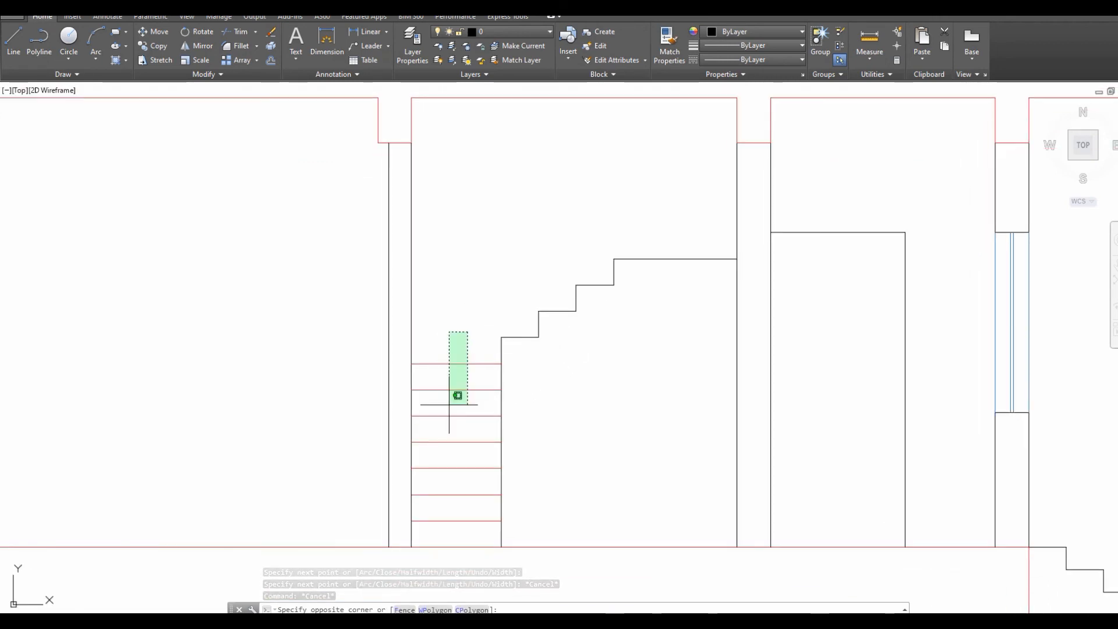
{"action": "left_click", "coordinate": [445, 530]}
{"action": "type", "text": "co"}
{"action": "key", "text": "Return"}
{"action": "left_click", "coordinate": [501, 546]}
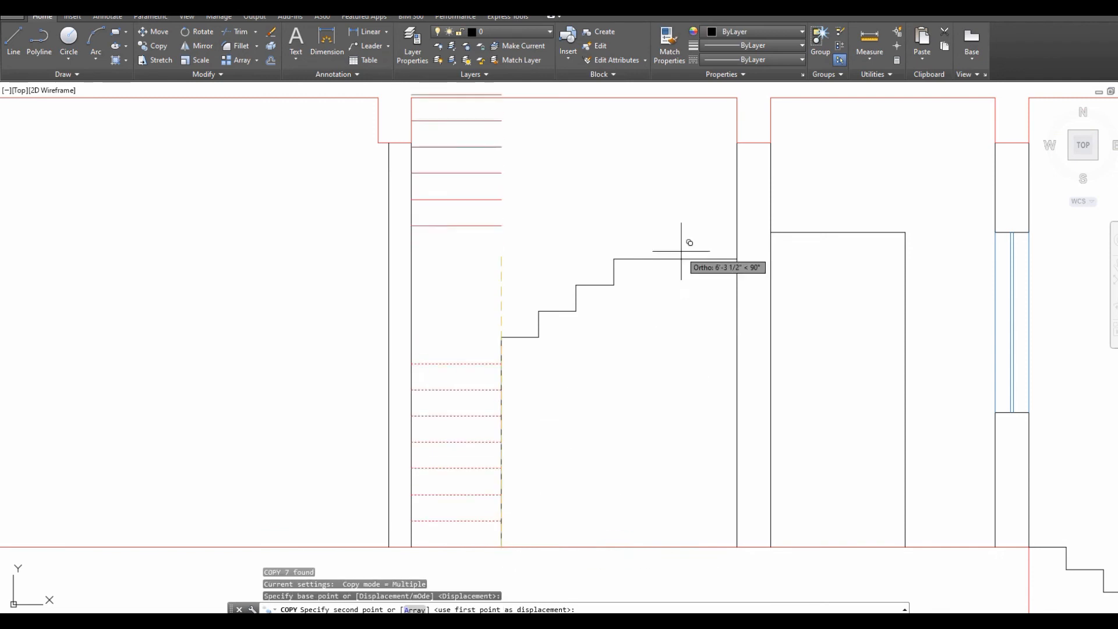
{"action": "middle_click_drag", "start_coordinate": [687, 242], "coordinate": [673, 472]}
{"action": "left_click", "coordinate": [672, 478]}
{"action": "key", "text": "Escape"}
Place a vertical construction line through the inner edge of the second stair flight in the floor plan.
{"action": "scroll", "coordinate": [611, 379], "scroll_direction": "down", "scroll_amount": 8}
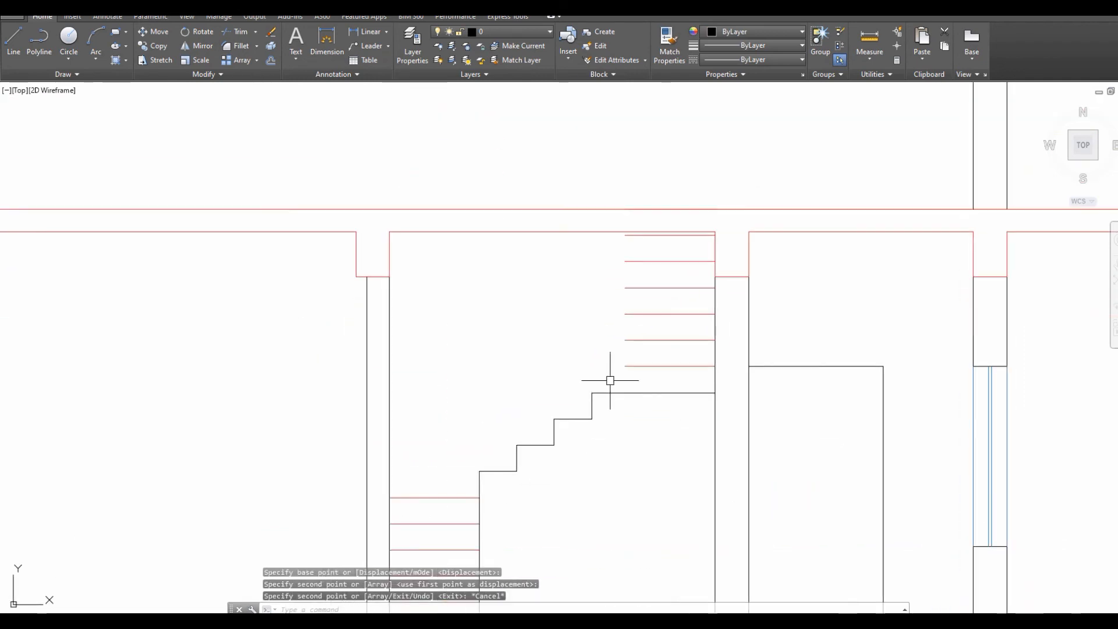
{"action": "scroll", "coordinate": [623, 469], "scroll_direction": "up", "scroll_amount": 2}
{"action": "scroll", "coordinate": [570, 505], "scroll_direction": "up", "scroll_amount": 2}
{"action": "type", "text": "xl"}
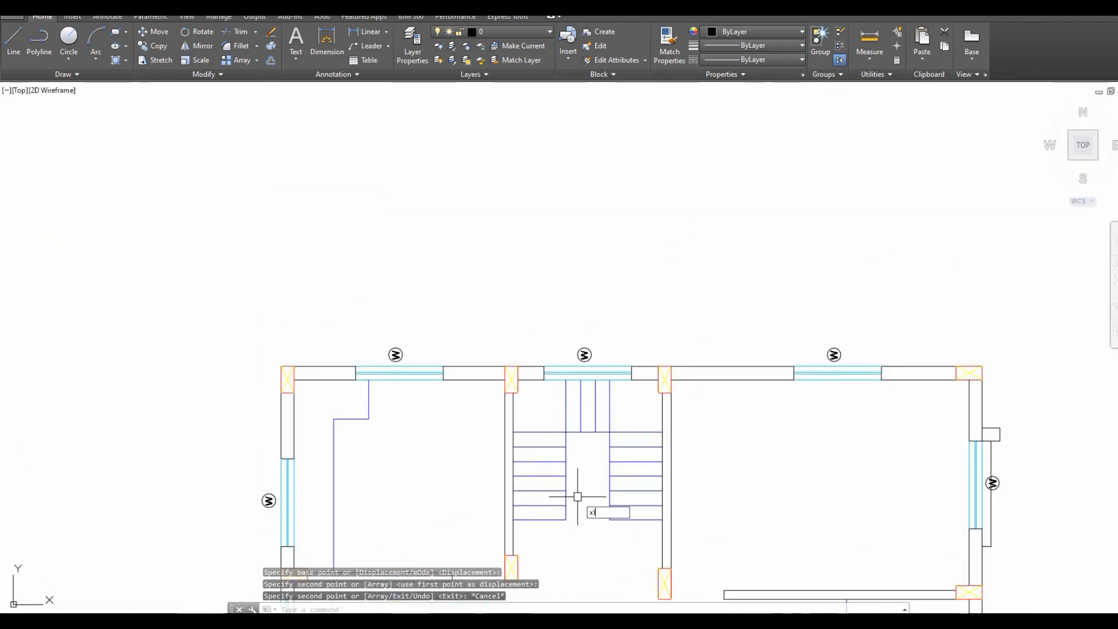
{"action": "key", "text": "Return"}
{"action": "type", "text": "v"}
{"action": "key", "text": "Return"}
{"action": "left_click", "coordinate": [608, 475]}
{"action": "scroll", "coordinate": [568, 529], "scroll_direction": "down", "scroll_amount": 6}
{"action": "key", "text": "Escape"}
Extend the upper flight's treads to the vertical construction line at the landing's edge.
{"action": "scroll", "coordinate": [574, 403], "scroll_direction": "up", "scroll_amount": 4}
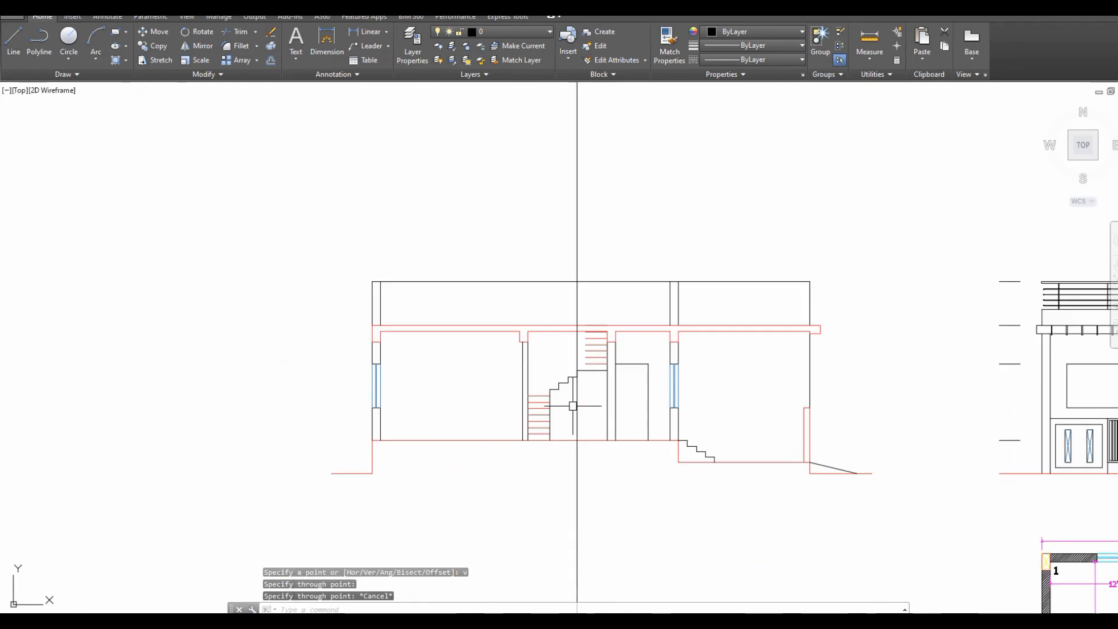
{"action": "scroll", "coordinate": [575, 402], "scroll_direction": "up", "scroll_amount": 10}
{"action": "key", "text": "Escape"}
{"action": "type", "text": "ex"}
{"action": "key", "text": "Return"}
{"action": "left_click", "coordinate": [584, 234]}
{"action": "left_click", "coordinate": [546, 284]}
{"action": "key", "text": "Return"}
{"action": "scroll", "coordinate": [549, 286], "scroll_direction": "down", "scroll_amount": 2}
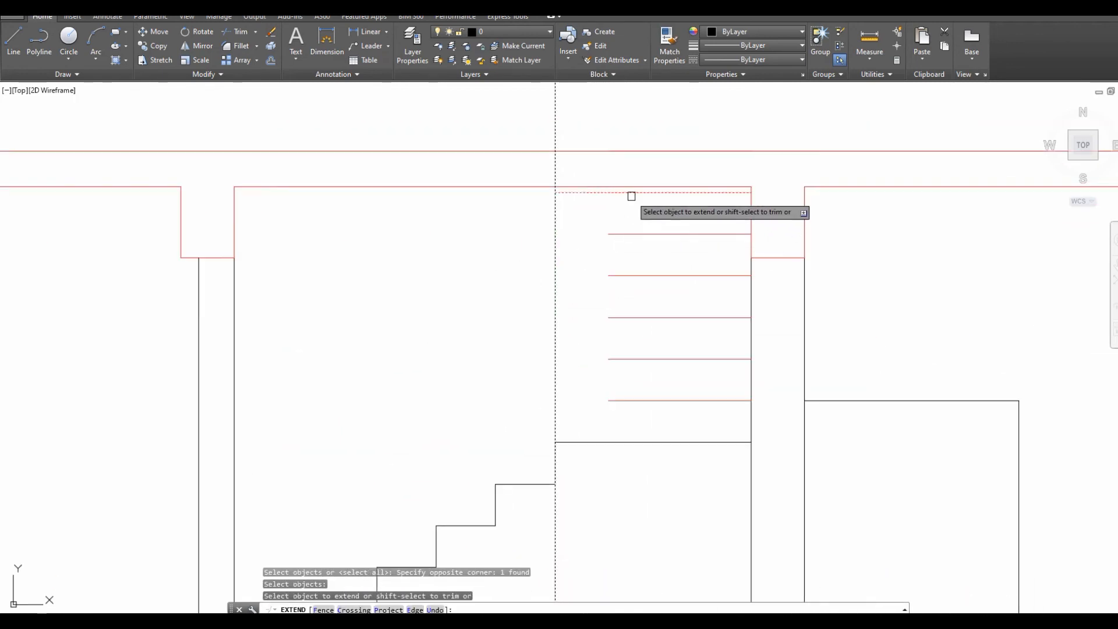
{"action": "left_click", "coordinate": [617, 225]}
{"action": "left_click", "coordinate": [601, 418]}
{"action": "key", "text": "Escape"}
Erase the vertical construction line running through the staircase.
{"action": "scroll", "coordinate": [581, 330], "scroll_direction": "down", "scroll_amount": 2}
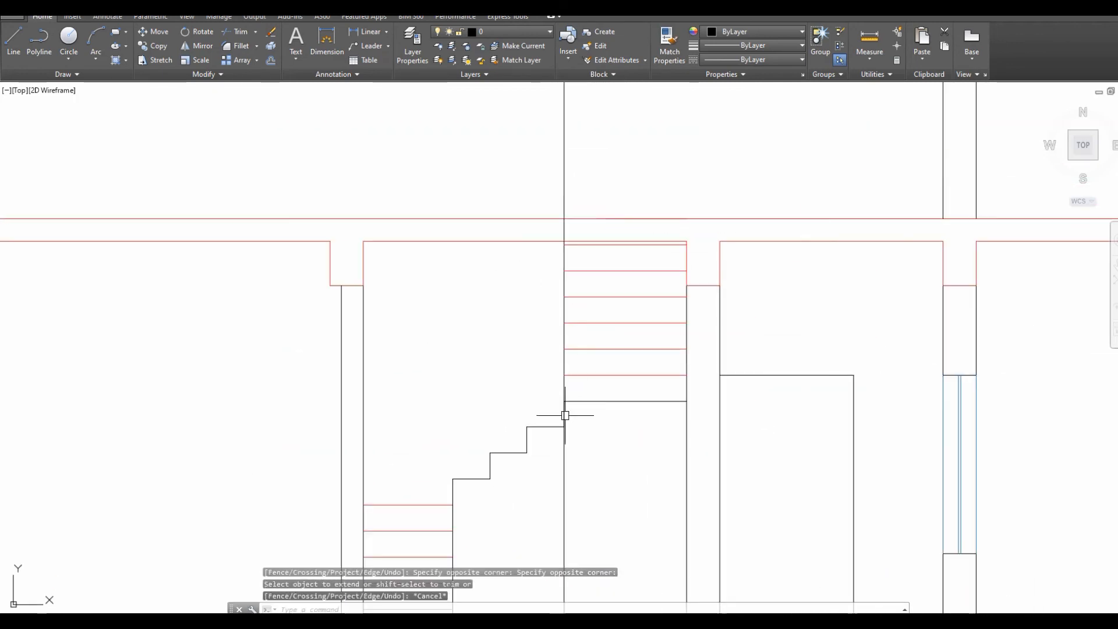
{"action": "left_click", "coordinate": [565, 460]}
{"action": "type", "text": "e"}
{"action": "key", "text": "Return"}
{"action": "middle_click_drag", "start_coordinate": [550, 495], "coordinate": [573, 408]}
{"action": "key", "text": "Escape"}
Draw a vertical line from the landing's edge up to the slab underside, closing the upper flight's side.
{"action": "middle_click_drag", "start_coordinate": [599, 298], "coordinate": [589, 392]}
{"action": "type", "text": "l"}
{"action": "key", "text": "Return"}
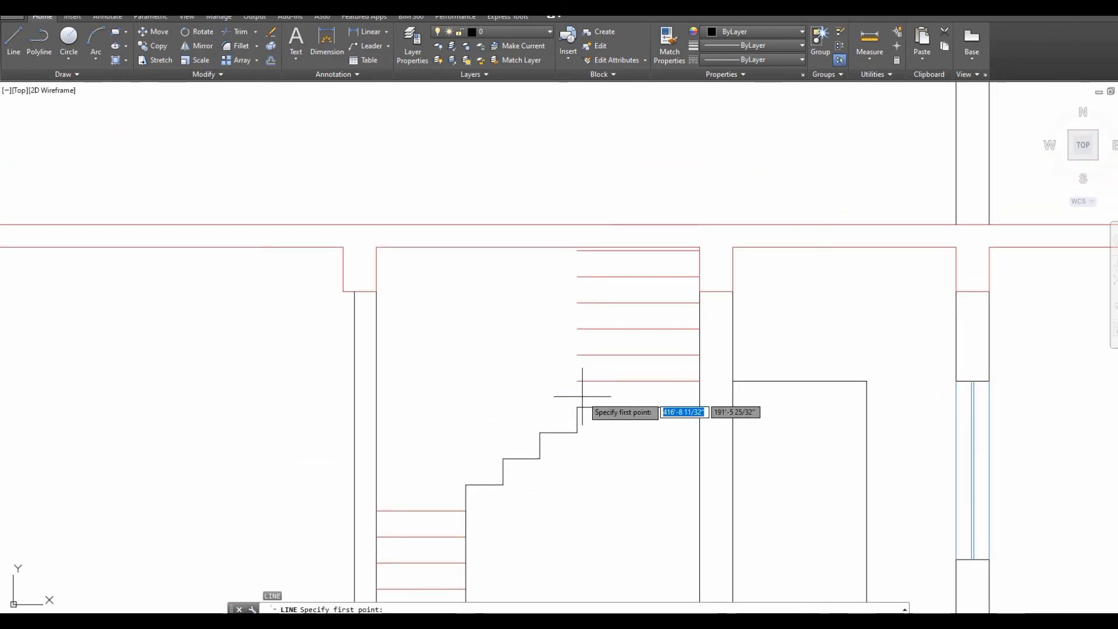
{"action": "key", "text": "Escape"}
{"action": "scroll", "coordinate": [524, 302], "scroll_direction": "down", "scroll_amount": 3}
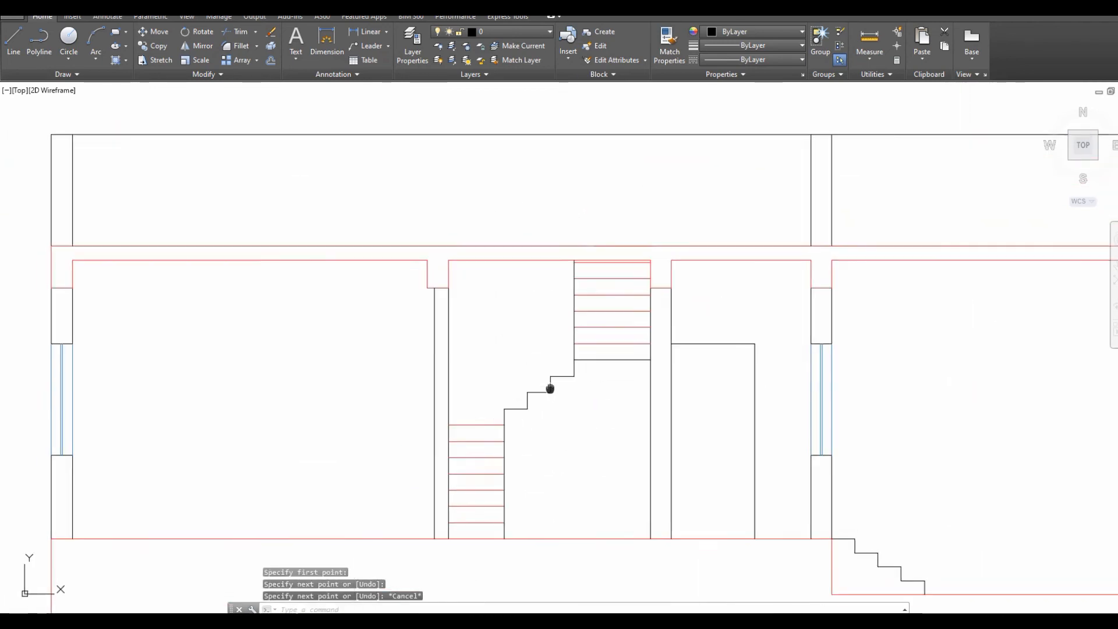
Draw a sloping guide line through the inner corners of the middle steps, ending at the foot of the landing's riser.
{"action": "scroll", "coordinate": [556, 374], "scroll_direction": "up", "scroll_amount": 2}
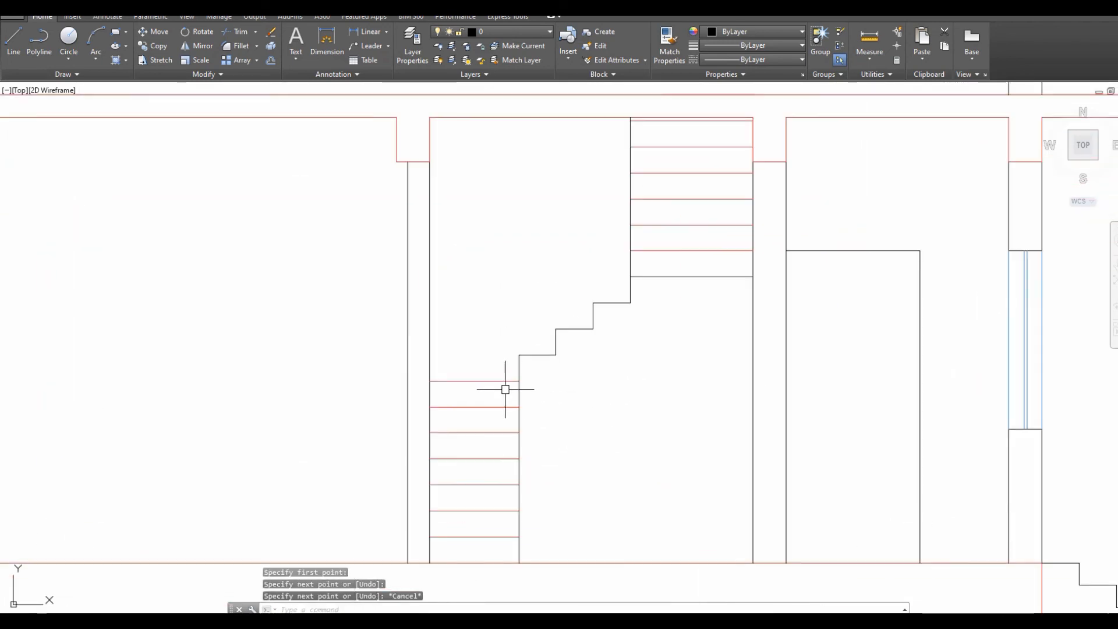
{"action": "type", "text": "l"}
{"action": "key", "text": "Return"}
{"action": "left_click", "coordinate": [555, 355]}
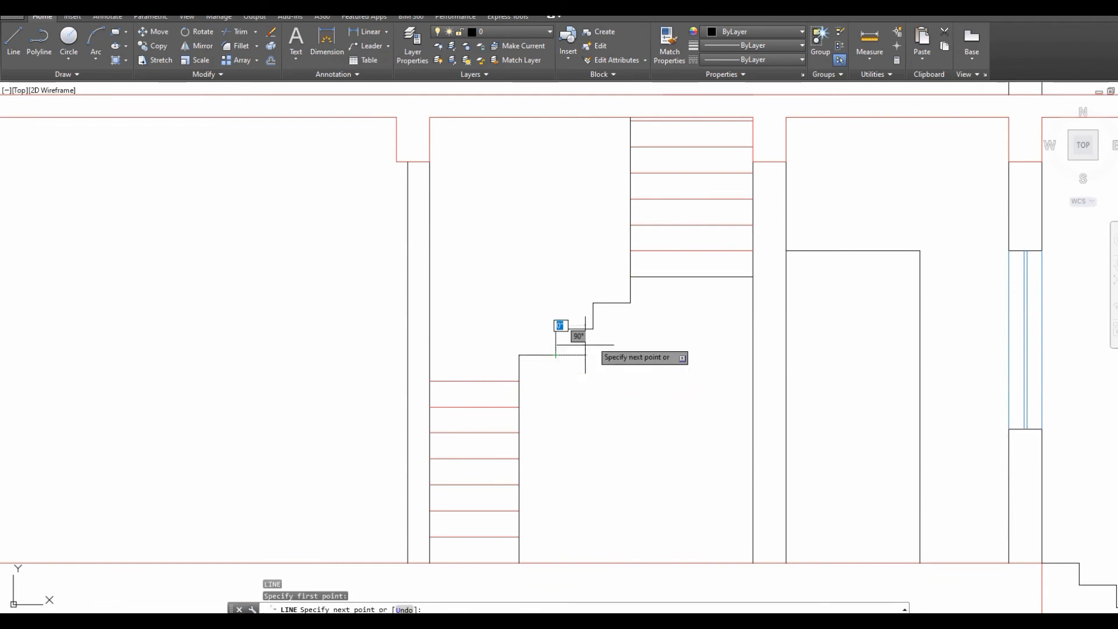
{"action": "left_click", "coordinate": [630, 302]}
{"action": "key", "text": "Escape"}
Offset the sloping guide line and the stair polyline 6 inches downward for the slab underside.
{"action": "type", "text": "o"}
{"action": "key", "text": "Return"}
{"action": "type", "text": "6"}
{"action": "key", "text": "Return"}
{"action": "left_click", "coordinate": [599, 325]}
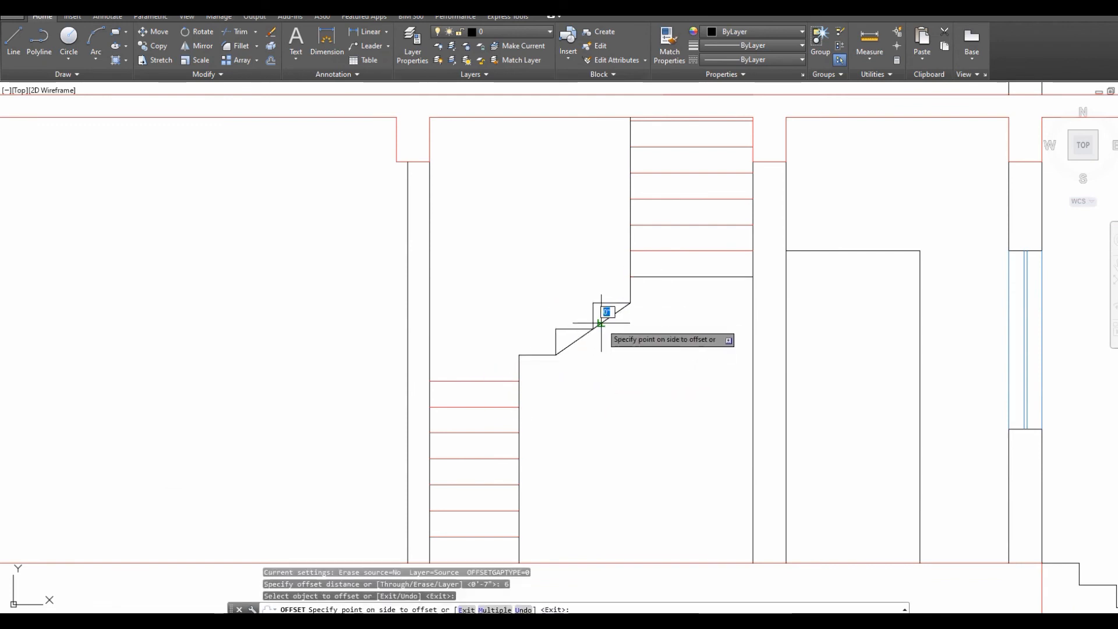
{"action": "left_click", "coordinate": [619, 330]}
{"action": "left_click", "coordinate": [696, 276]}
{"action": "left_click", "coordinate": [674, 320]}
{"action": "key", "text": "Escape"}
{"action": "scroll", "coordinate": [636, 330], "scroll_direction": "up", "scroll_amount": 2}
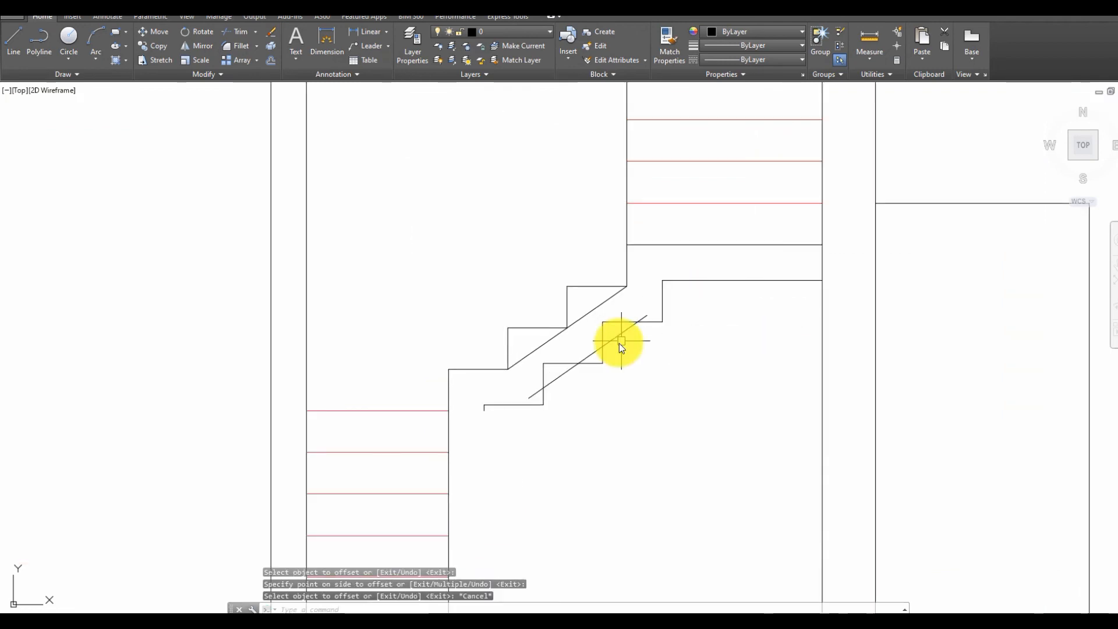
Fillet the offset slope with the offset landing line and extend the slope to the lower flight's vertical line.
{"action": "type", "text": "f"}
{"action": "key", "text": "Return"}
{"action": "left_click", "coordinate": [643, 319]}
{"action": "left_click", "coordinate": [730, 280]}
{"action": "middle_click_drag", "start_coordinate": [649, 354], "coordinate": [762, 298]}
{"action": "type", "text": "ex"}
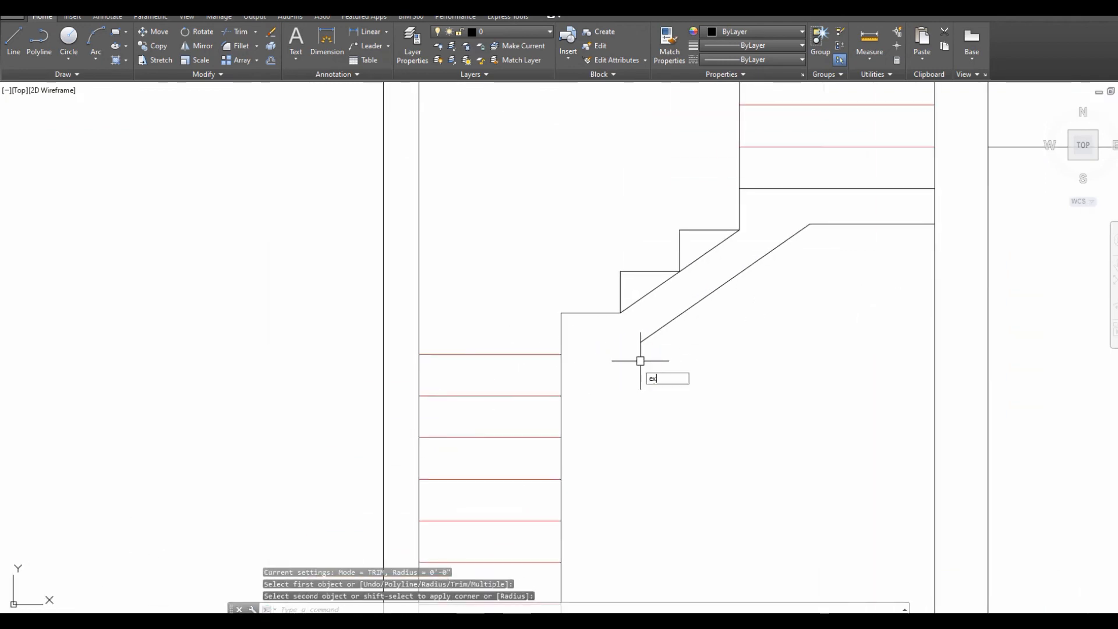
{"action": "key", "text": "Return"}
{"action": "left_click", "coordinate": [642, 342]}
{"action": "key", "text": "Escape"}
Erase the sloping guide line that runs through the step corners.
{"action": "left_click", "coordinate": [631, 307]}
{"action": "type", "text": "e"}
{"action": "key", "text": "Return"}
{"action": "key", "text": "Escape"}
{"action": "scroll", "coordinate": [670, 358], "scroll_direction": "down", "scroll_amount": 3}
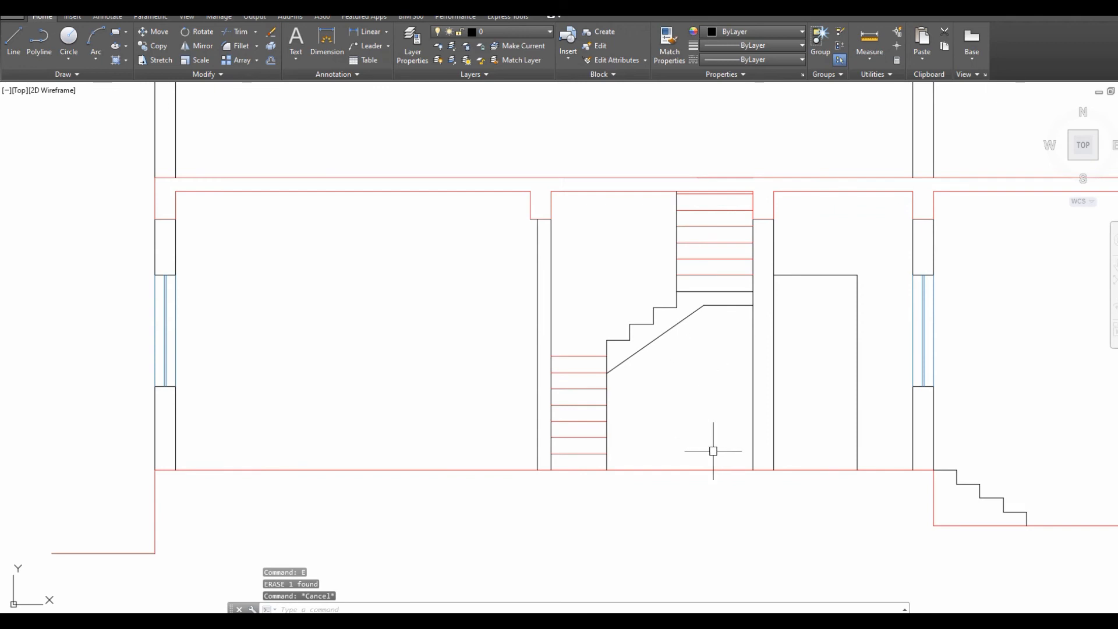
Select all the staircase lines in the section and assign them to the Step layer.
{"action": "left_click", "coordinate": [606, 207]}
{"action": "scroll", "coordinate": [684, 195], "scroll_direction": "up", "scroll_amount": 4}
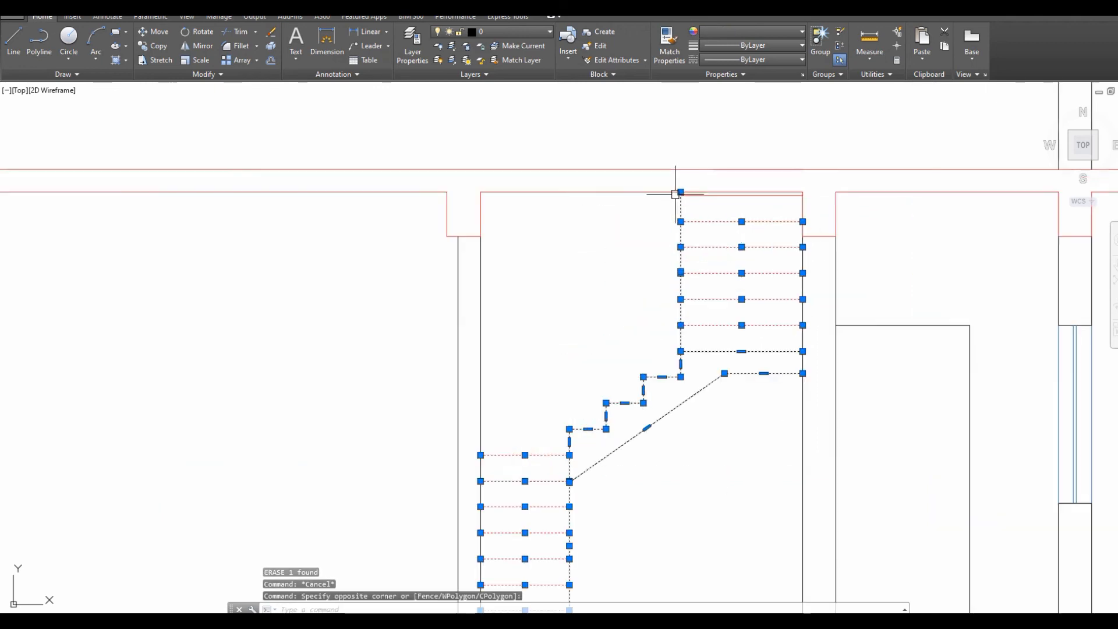
{"action": "left_click", "coordinate": [693, 198]}
{"action": "left_click", "coordinate": [686, 180]}
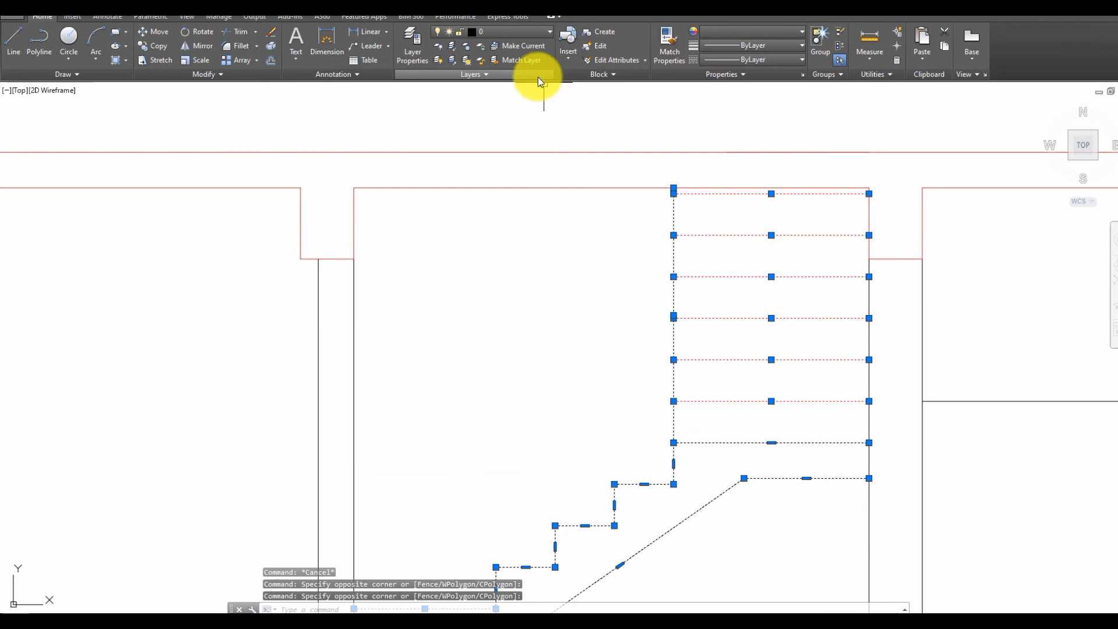
{"action": "left_click", "coordinate": [531, 31]}
{"action": "left_click", "coordinate": [519, 190]}
{"action": "key", "text": "Escape"}
Give the six upper-flight treads the DASHED2 linetype and the colour 122,175,223.
{"action": "scroll", "coordinate": [648, 290], "scroll_direction": "down", "scroll_amount": 4}
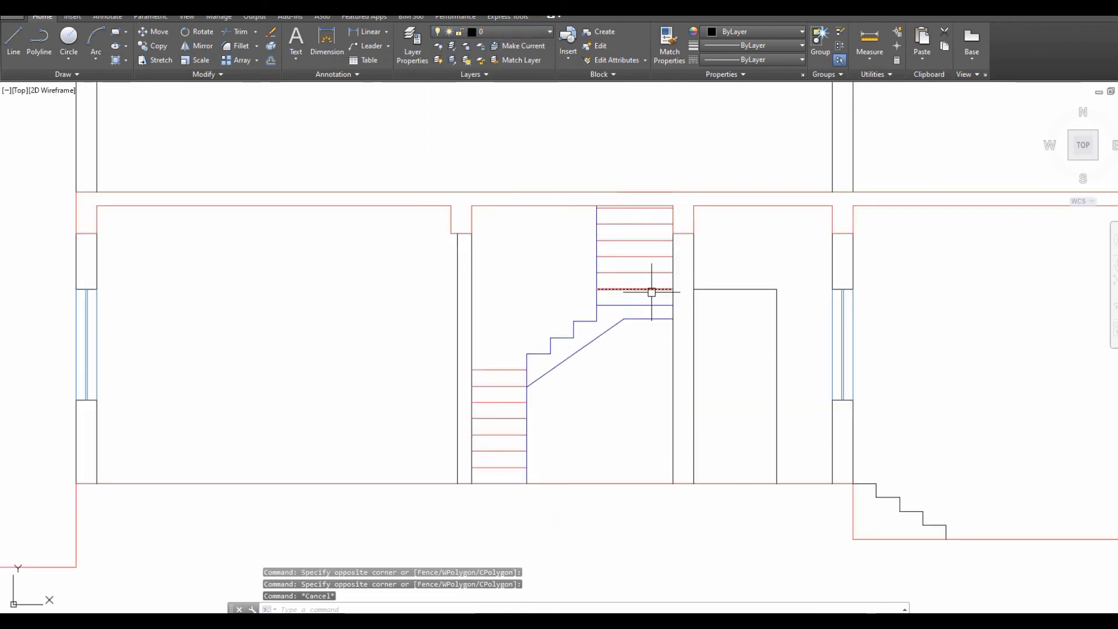
{"action": "scroll", "coordinate": [644, 365], "scroll_direction": "up", "scroll_amount": 2}
{"action": "middle_click_drag", "start_coordinate": [644, 365], "coordinate": [639, 379]}
{"action": "left_click", "coordinate": [639, 375]}
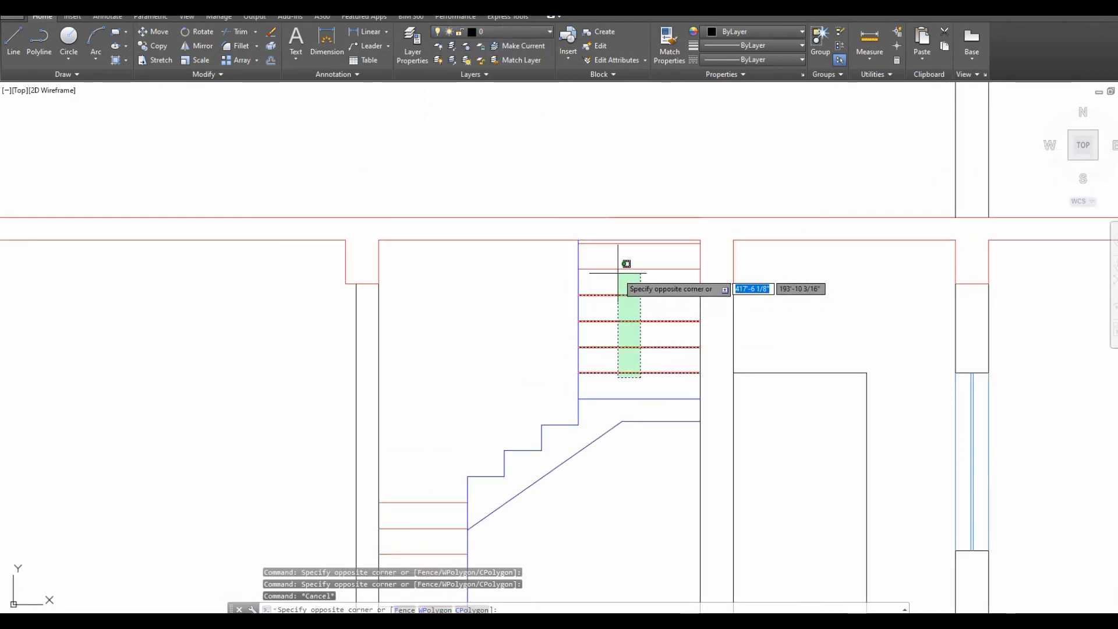
{"action": "left_click", "coordinate": [616, 243]}
{"action": "left_click", "coordinate": [767, 58]}
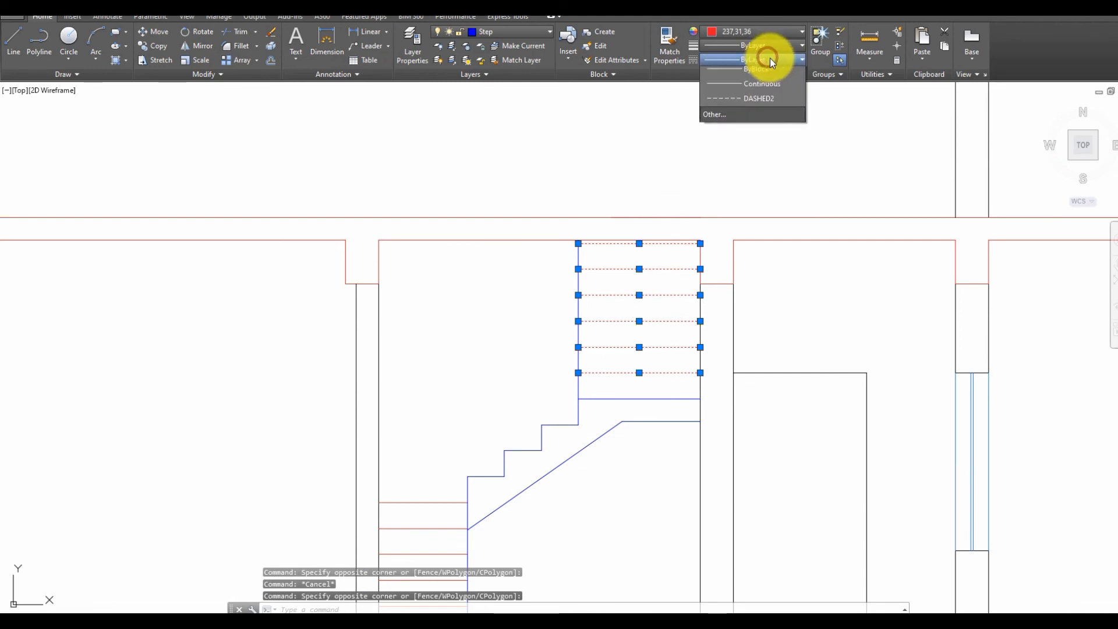
{"action": "left_click", "coordinate": [783, 119]}
{"action": "scroll", "coordinate": [779, 125], "scroll_direction": "down", "scroll_amount": 2}
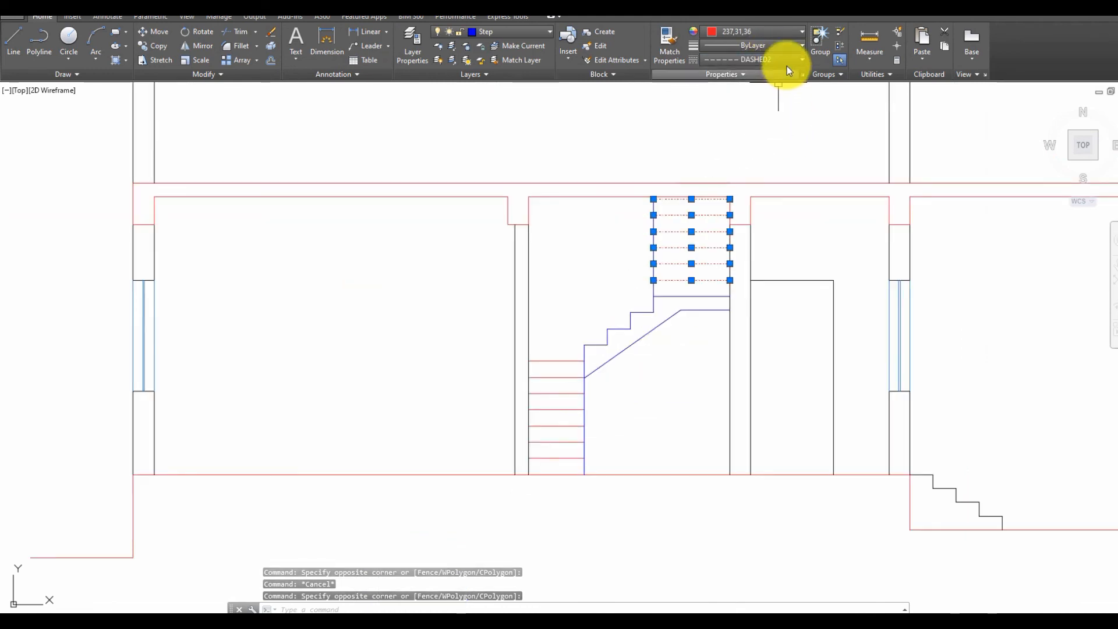
{"action": "left_click", "coordinate": [790, 37]}
{"action": "left_click", "coordinate": [798, 112]}
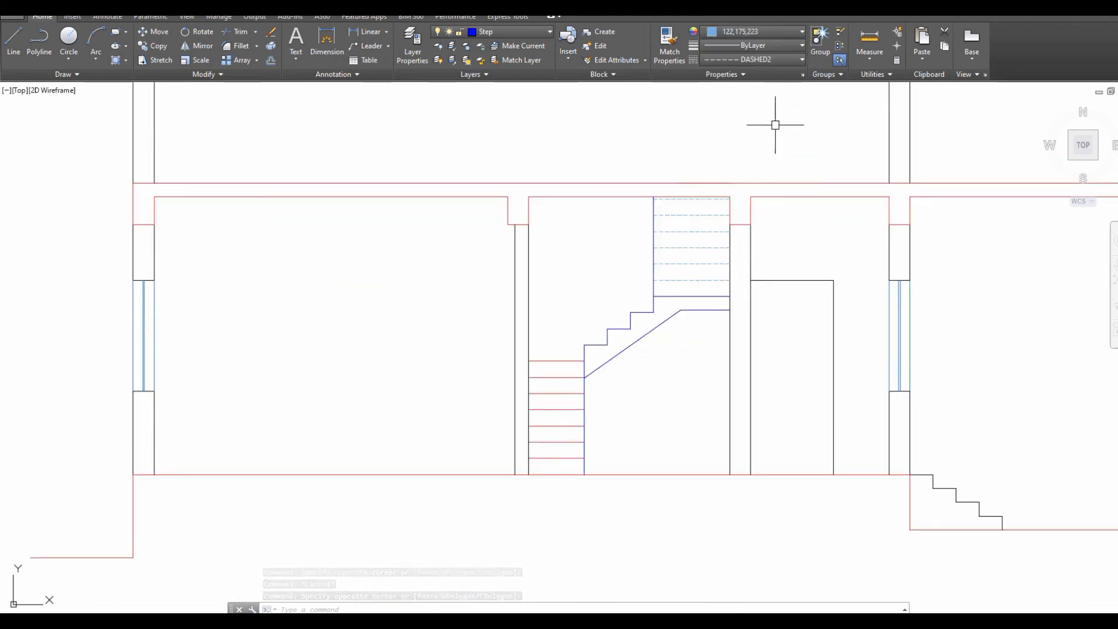
{"action": "key", "text": "Escape"}
{"action": "key", "text": "Escape"}
Match the properties of the blue stair lines onto the lower flight's red treads.
{"action": "scroll", "coordinate": [699, 200], "scroll_direction": "down", "scroll_amount": 2}
{"action": "scroll", "coordinate": [626, 301], "scroll_direction": "up", "scroll_amount": 2}
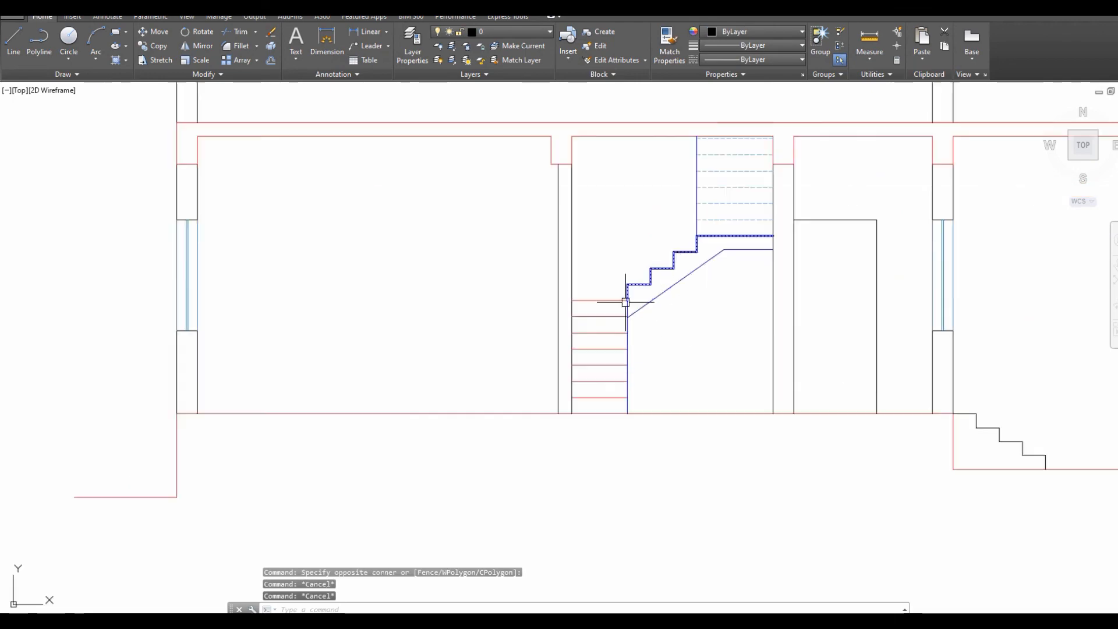
{"action": "left_click", "coordinate": [635, 249]}
{"action": "left_click", "coordinate": [607, 402]}
{"action": "key", "text": "Escape"}
Examine the staircase in the floor plan and compare its flights and landing with the stair in the section.
{"action": "scroll", "coordinate": [600, 346], "scroll_direction": "down", "scroll_amount": 6}
{"action": "middle_click_drag", "start_coordinate": [601, 346], "coordinate": [599, 373]}
{"action": "scroll", "coordinate": [603, 342], "scroll_direction": "up", "scroll_amount": 4}
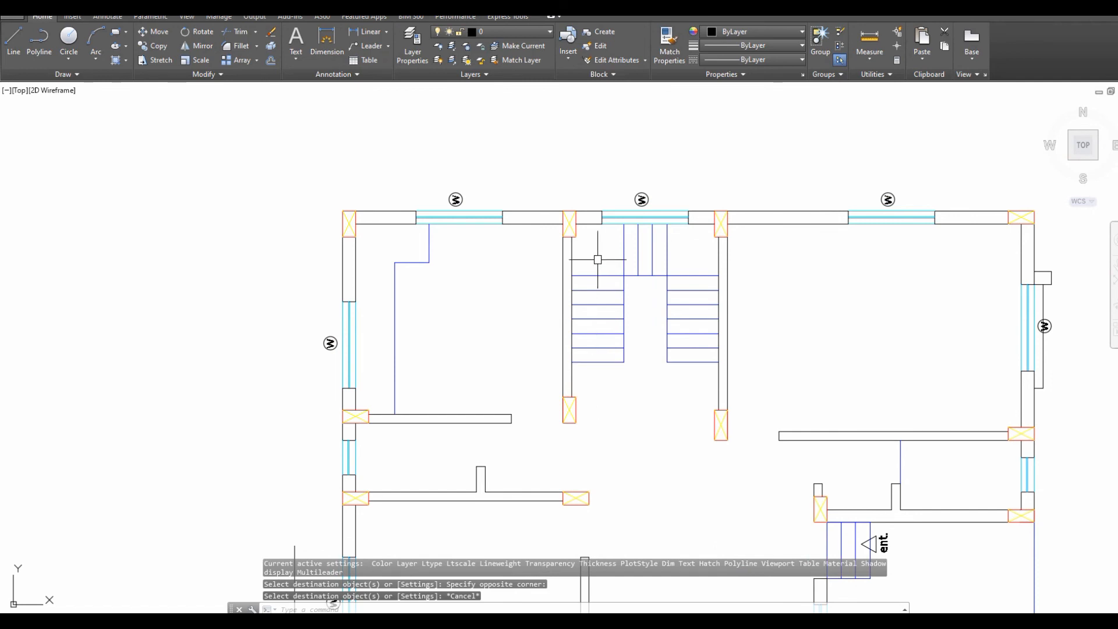
{"action": "scroll", "coordinate": [608, 380], "scroll_direction": "down", "scroll_amount": 2}
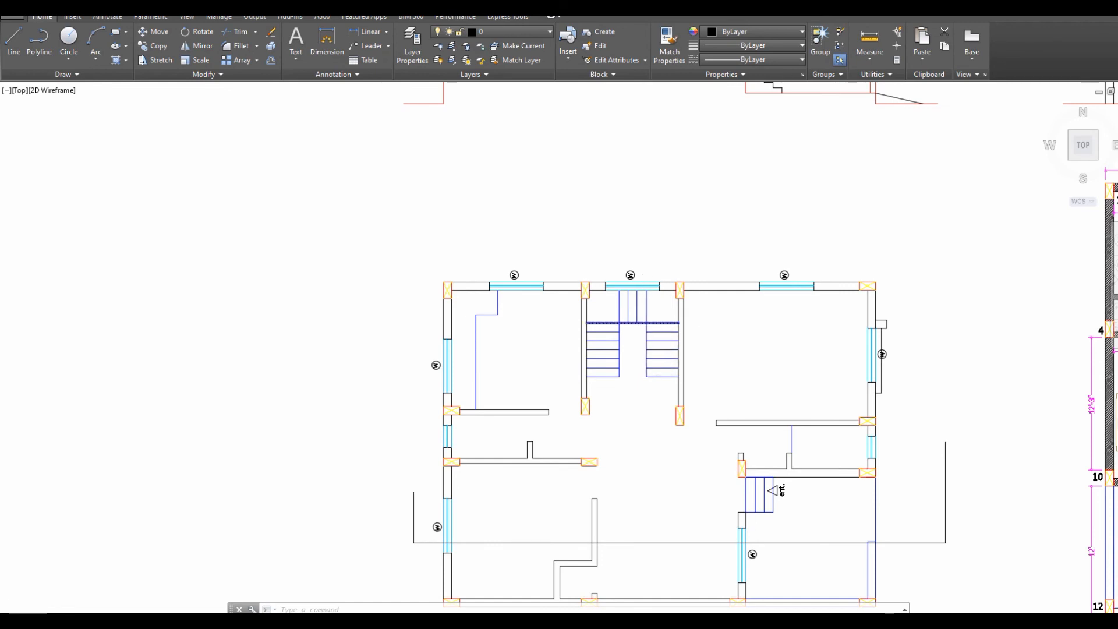
{"action": "scroll", "coordinate": [670, 326], "scroll_direction": "up", "scroll_amount": 2}
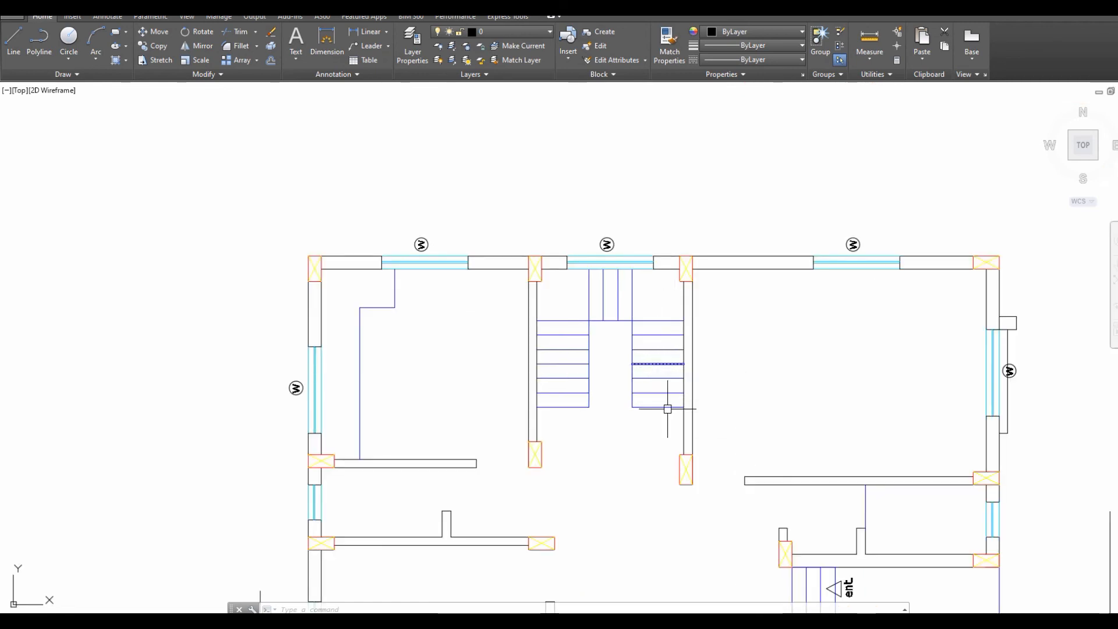
{"action": "scroll", "coordinate": [667, 408], "scroll_direction": "down", "scroll_amount": 2}
{"action": "middle_click_drag", "start_coordinate": [652, 276], "coordinate": [666, 425]}
{"action": "scroll", "coordinate": [689, 175], "scroll_direction": "up", "scroll_amount": 4}
{"action": "middle_click_drag", "start_coordinate": [684, 170], "coordinate": [678, 276]}
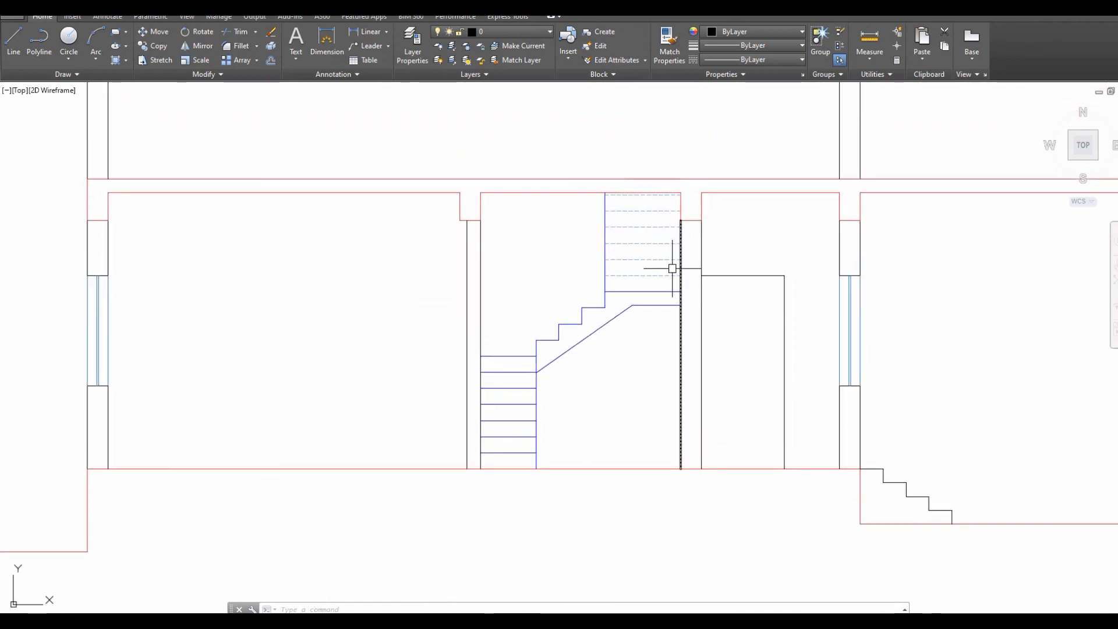
{"action": "scroll", "coordinate": [606, 206], "scroll_direction": "up", "scroll_amount": 2}
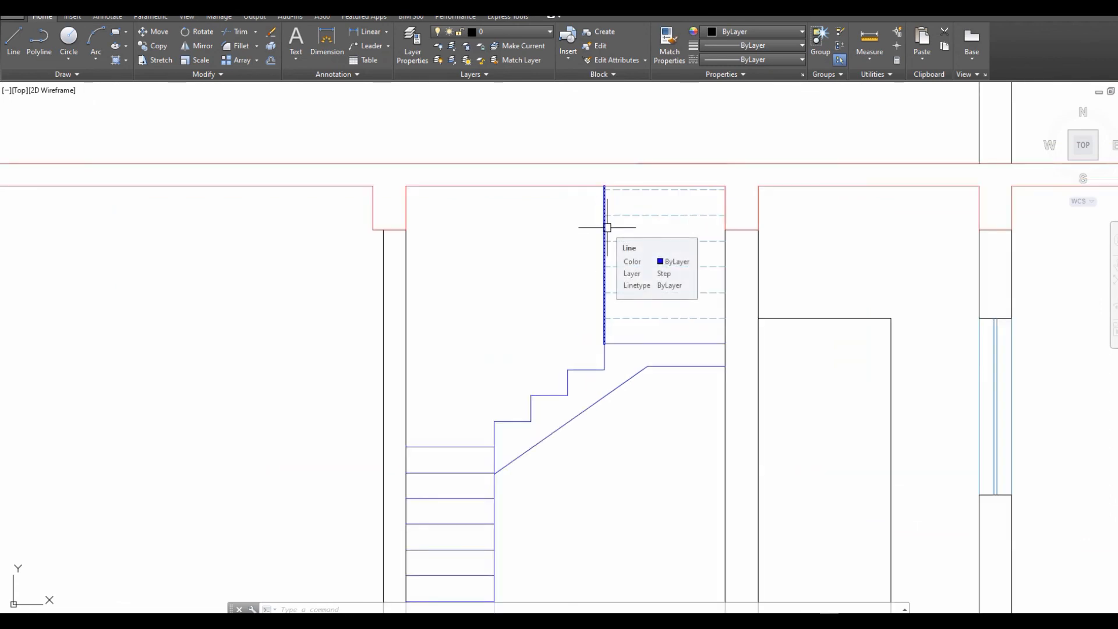
{"action": "scroll", "coordinate": [607, 227], "scroll_direction": "down", "scroll_amount": 4}
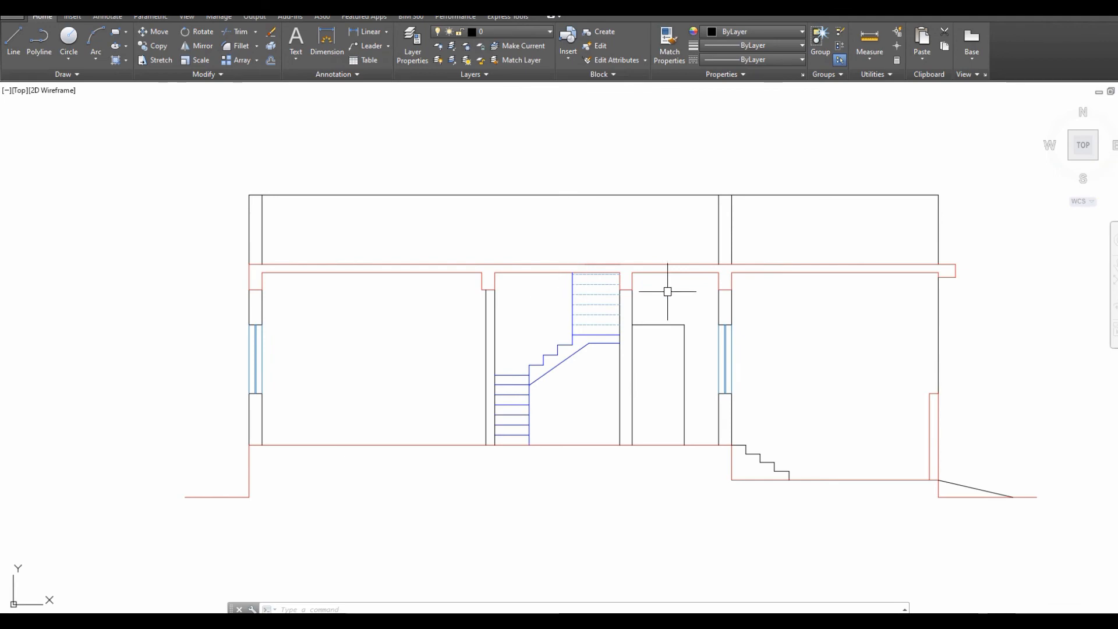
Place a horizontal construction line through the top of the low parapet beneath the railing in the front elevation.
{"action": "middle_click_drag", "start_coordinate": [656, 272], "coordinate": [594, 270]}
{"action": "middle_click_drag", "start_coordinate": [844, 292], "coordinate": [752, 262]}
{"action": "scroll", "coordinate": [751, 262], "scroll_direction": "down", "scroll_amount": 2}
{"action": "middle_click_drag", "start_coordinate": [764, 312], "coordinate": [709, 203]}
{"action": "scroll", "coordinate": [709, 203], "scroll_direction": "down", "scroll_amount": 2}
{"action": "middle_click_drag", "start_coordinate": [634, 419], "coordinate": [634, 394]}
{"action": "mouse_move", "coordinate": [869, 109]}
{"action": "middle_mouse_down"}
{"action": "mouse_move", "coordinate": [795, 230]}
{"action": "mouse_move", "coordinate": [811, 274]}
{"action": "middle_mouse_up"}
{"action": "scroll", "coordinate": [811, 274], "scroll_direction": "up", "scroll_amount": 6}
{"action": "middle_click_drag", "start_coordinate": [418, 362], "coordinate": [594, 369]}
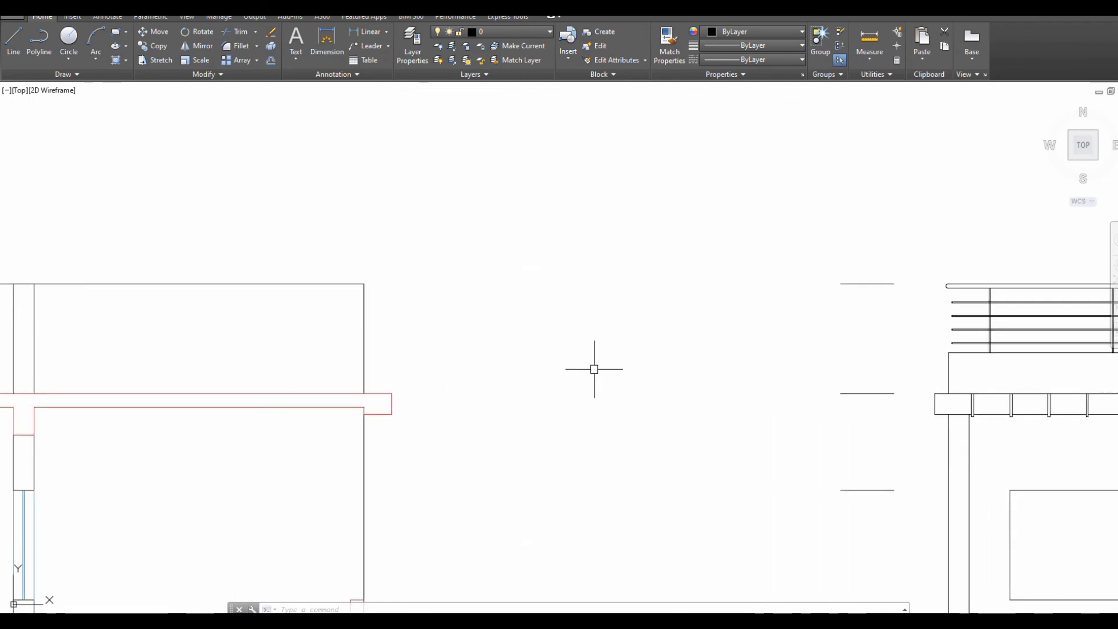
{"action": "scroll", "coordinate": [404, 357], "scroll_direction": "down", "scroll_amount": 3}
{"action": "middle_click_drag", "start_coordinate": [404, 357], "coordinate": [589, 370]}
{"action": "scroll", "coordinate": [588, 369], "scroll_direction": "up", "scroll_amount": 2}
{"action": "scroll", "coordinate": [750, 354], "scroll_direction": "down", "scroll_amount": 2}
{"action": "middle_click_drag", "start_coordinate": [1003, 368], "coordinate": [773, 389]}
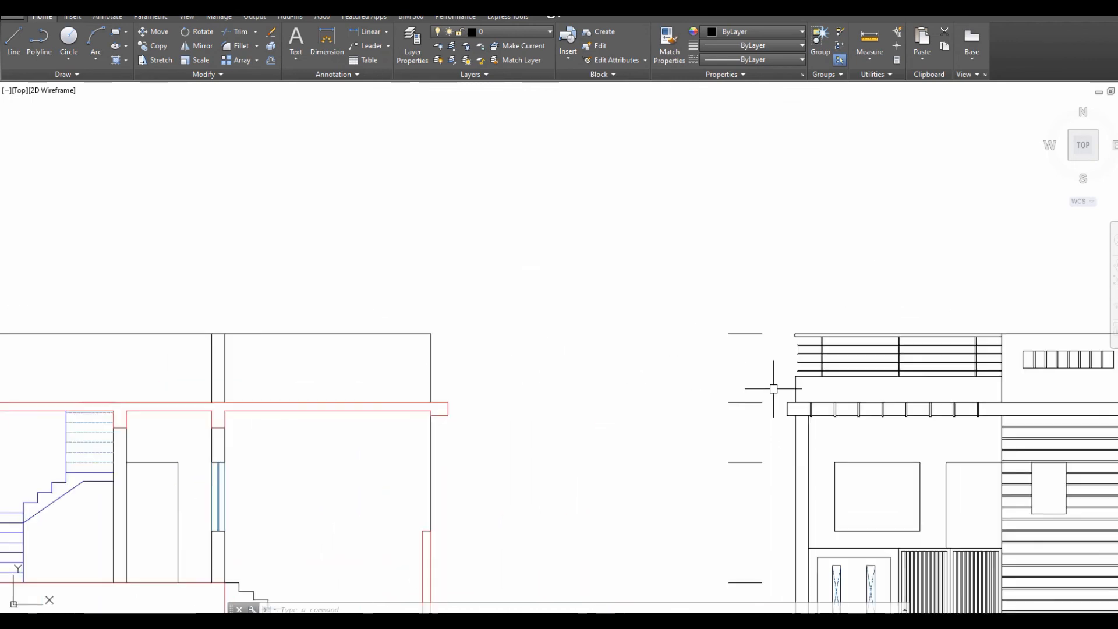
{"action": "key", "text": "Return"}
{"action": "type", "text": "h"}
{"action": "key", "text": "Return"}
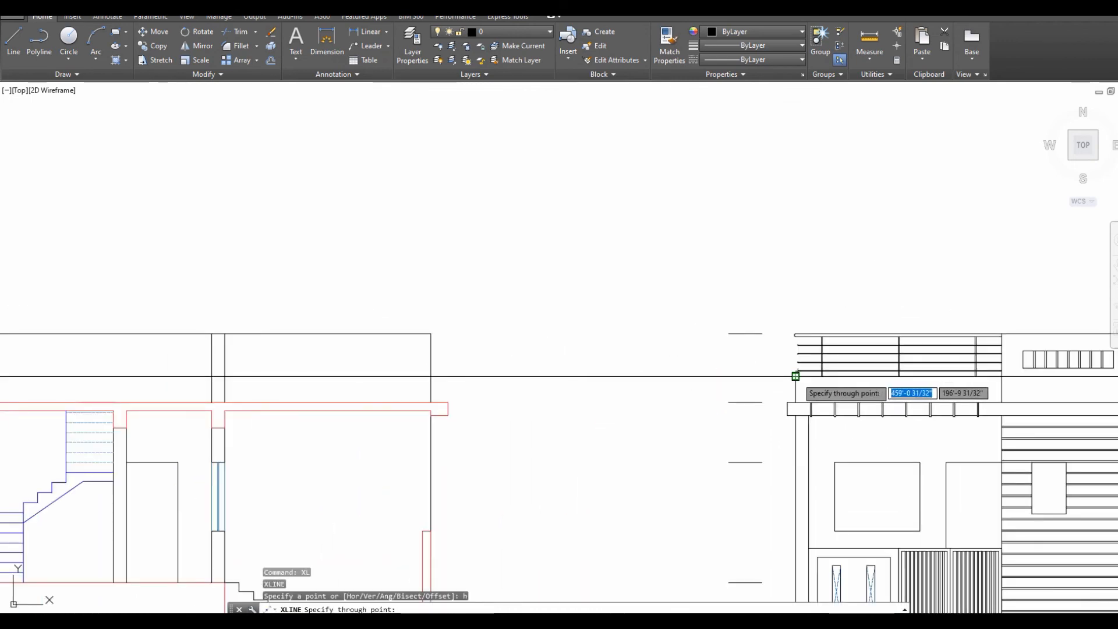
{"action": "left_click", "coordinate": [795, 377]}
{"action": "scroll", "coordinate": [443, 396], "scroll_direction": "up", "scroll_amount": 3}
{"action": "key", "text": "Escape"}
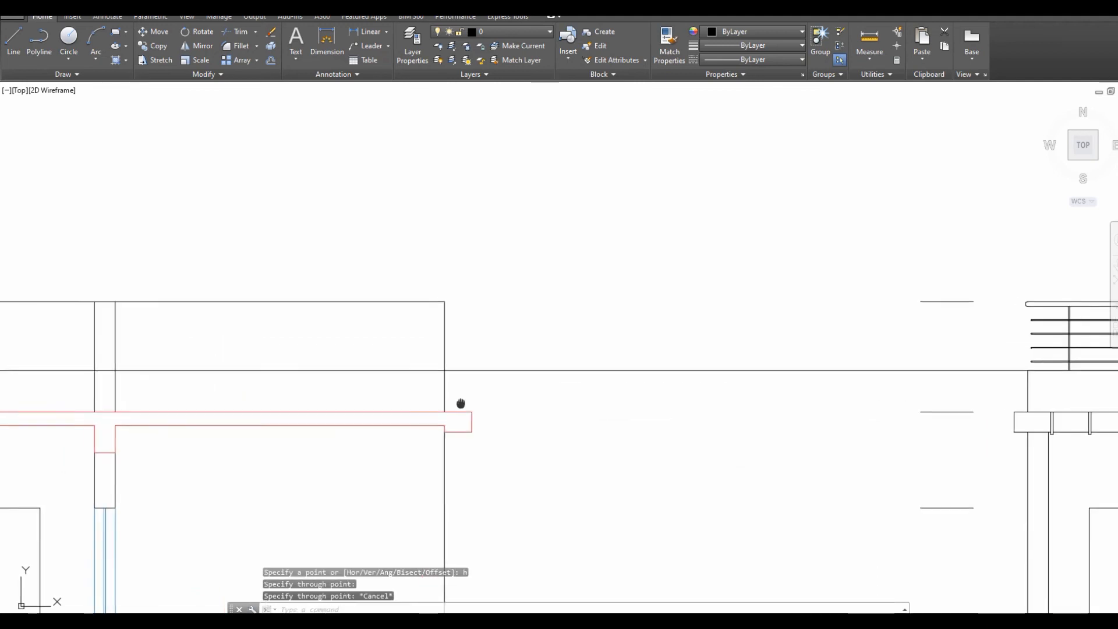
Offset the outer roof parapet line on the parking side 9 inches inward.
{"action": "type", "text": "o"}
{"action": "key", "text": "Return"}
{"action": "type", "text": "9"}
{"action": "key", "text": "Return"}
{"action": "scroll", "coordinate": [522, 399], "scroll_direction": "up", "scroll_amount": 2}
{"action": "key", "text": "Escape"}
Fillet the horizontal construction line with the parapet's inner and outer vertical lines to close the low parapet's top.
{"action": "type", "text": "f"}
{"action": "key", "text": "Return"}
{"action": "left_click", "coordinate": [512, 375]}
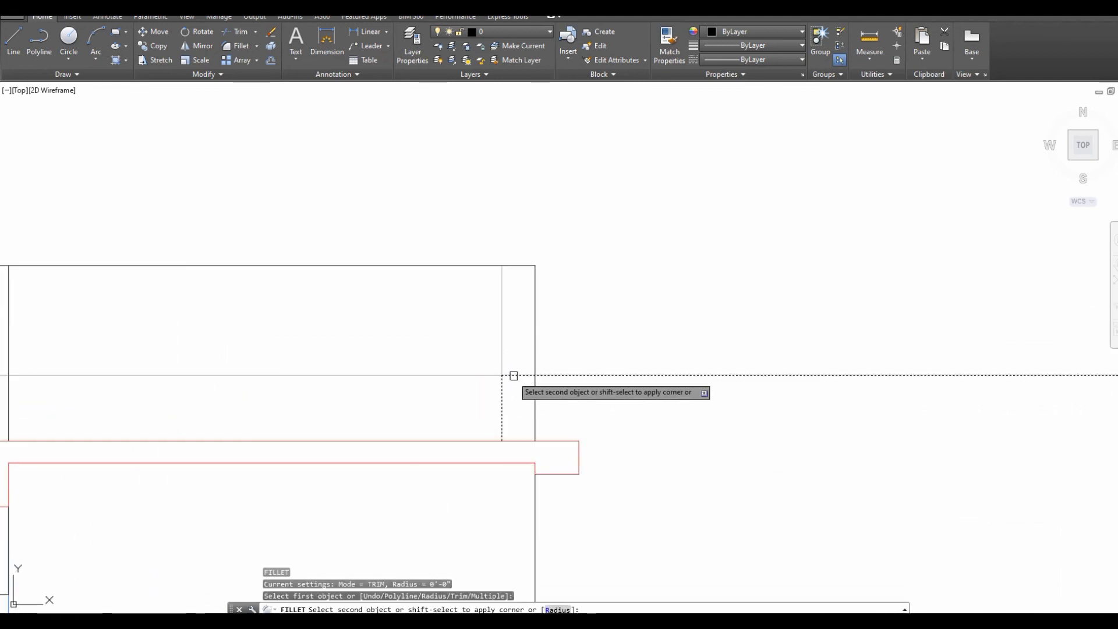
{"action": "left_click", "coordinate": [534, 396]}
{"action": "scroll", "coordinate": [405, 411], "scroll_direction": "down", "scroll_amount": 3}
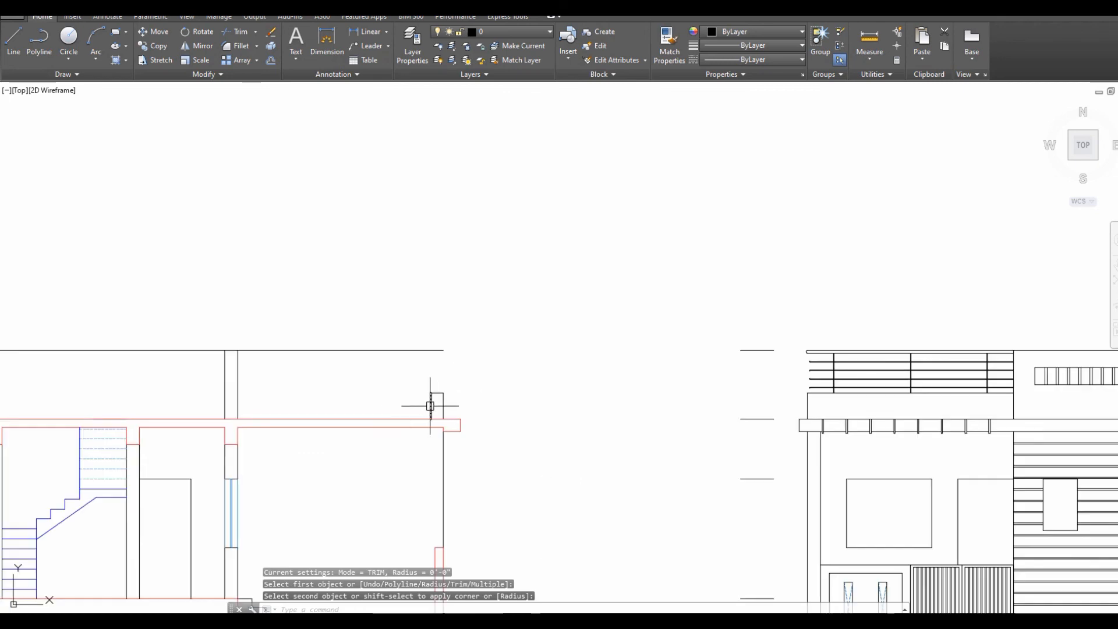
Place horizontal construction lines through the top and bottom edges of the railing's handrail in the front elevation.
{"action": "scroll", "coordinate": [803, 352], "scroll_direction": "up", "scroll_amount": 5}
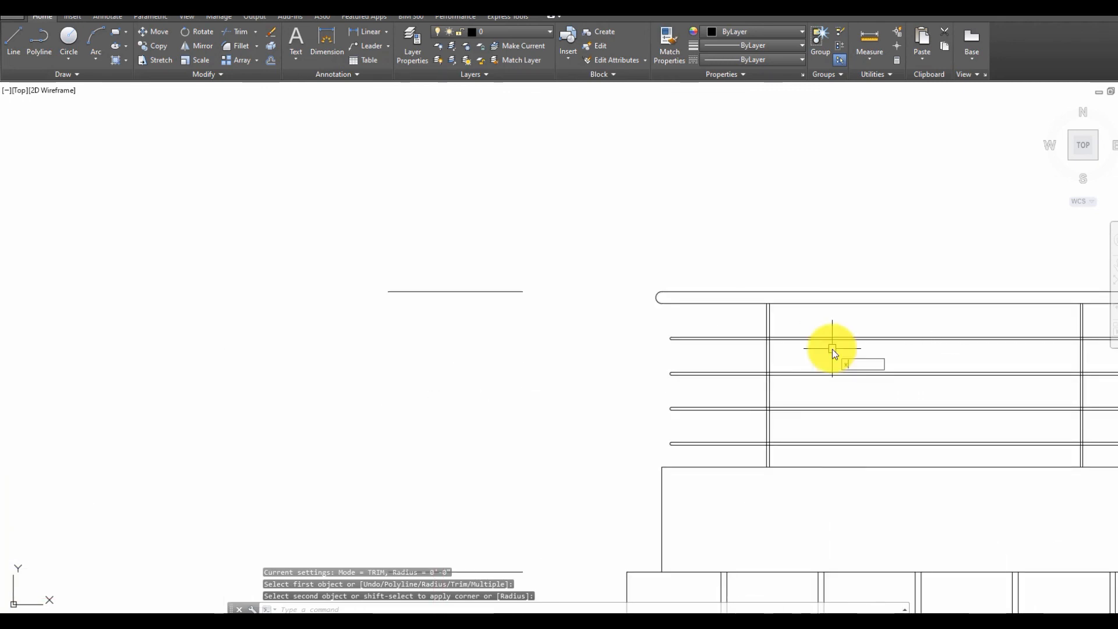
{"action": "type", "text": "xl"}
{"action": "key", "text": "Return"}
{"action": "type", "text": "h"}
{"action": "key", "text": "Return"}
{"action": "scroll", "coordinate": [833, 293], "scroll_direction": "up", "scroll_amount": 2}
{"action": "left_click", "coordinate": [832, 291]}
{"action": "left_click", "coordinate": [821, 307]}
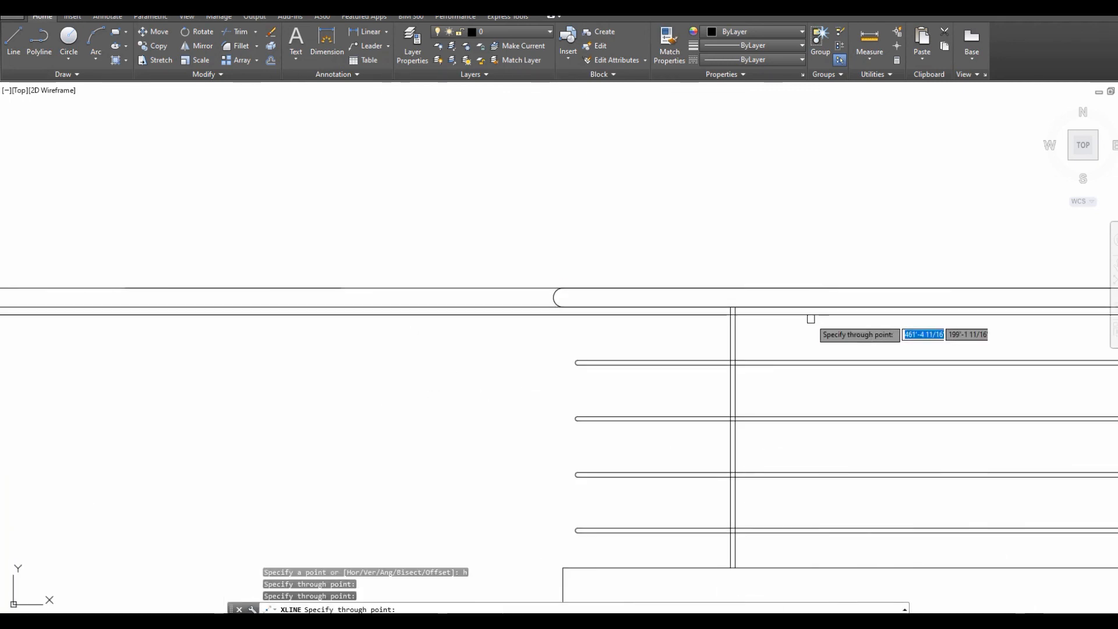
Add horizontal construction lines through the upper and lower edges of the two rails directly beneath the handrail.
{"action": "scroll", "coordinate": [582, 368], "scroll_direction": "up", "scroll_amount": 3}
{"action": "left_click", "coordinate": [566, 348]}
{"action": "left_click", "coordinate": [567, 360]}
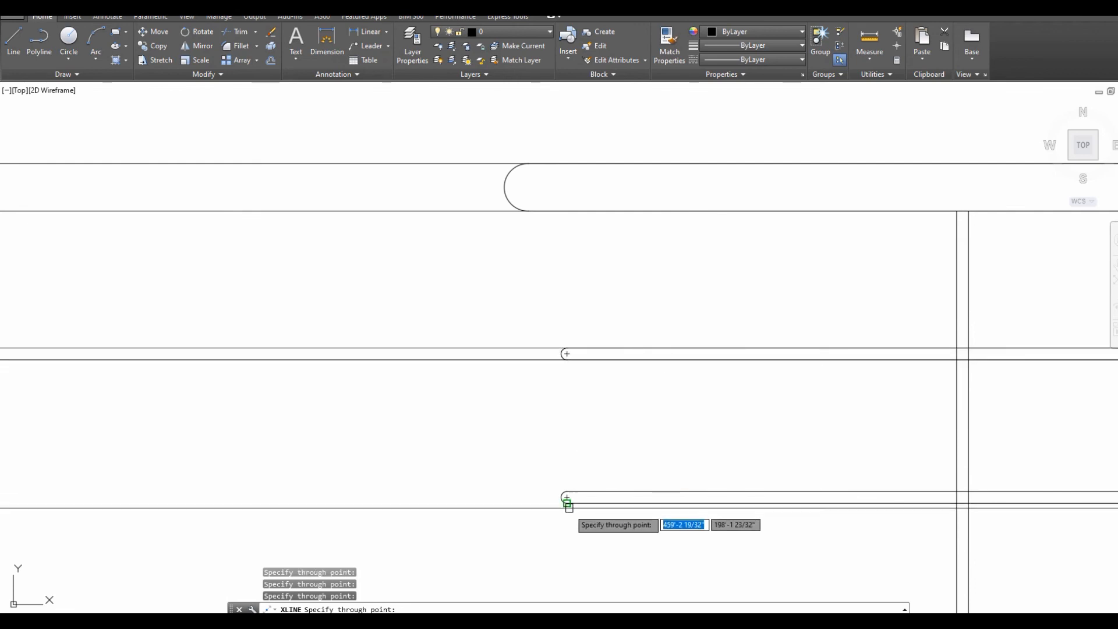
{"action": "scroll", "coordinate": [564, 499], "scroll_direction": "down", "scroll_amount": 3}
{"action": "key", "text": "Escape"}
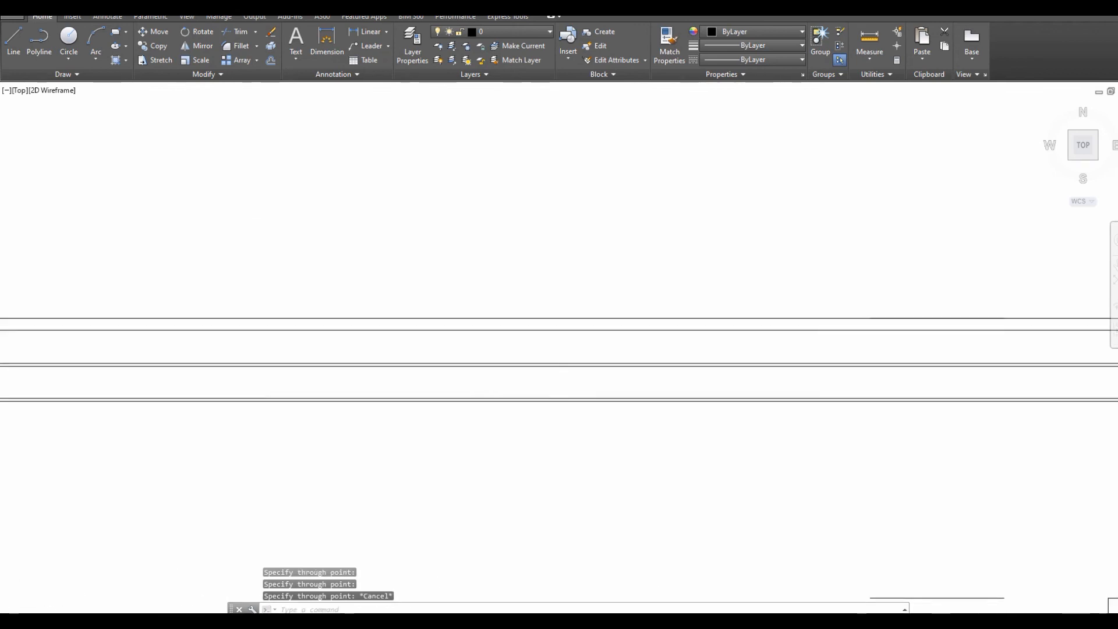
Draw a circle with a 2-inch radius centred on the midpoint of the section parapet's top edge.
{"action": "scroll", "coordinate": [669, 336], "scroll_direction": "down", "scroll_amount": 3}
{"action": "scroll", "coordinate": [456, 400], "scroll_direction": "up", "scroll_amount": 2}
{"action": "scroll", "coordinate": [482, 411], "scroll_direction": "up", "scroll_amount": 2}
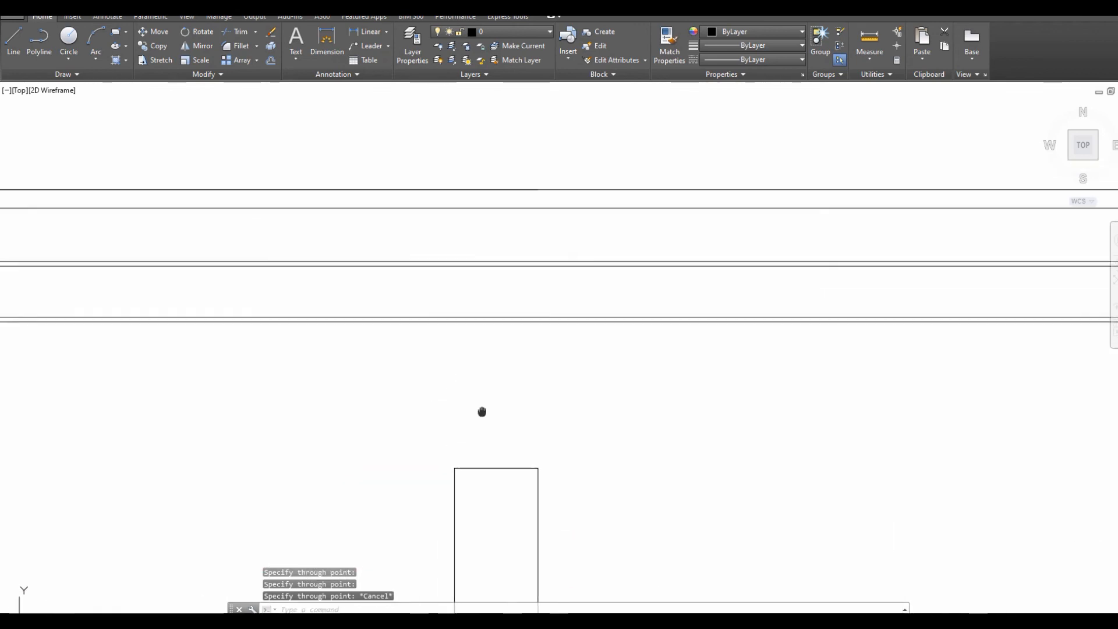
{"action": "scroll", "coordinate": [482, 412], "scroll_direction": "down", "scroll_amount": 2}
{"action": "type", "text": "c"}
{"action": "key", "text": "Return"}
{"action": "left_click", "coordinate": [481, 439]}
{"action": "scroll", "coordinate": [485, 463], "scroll_direction": "up", "scroll_amount": 2}
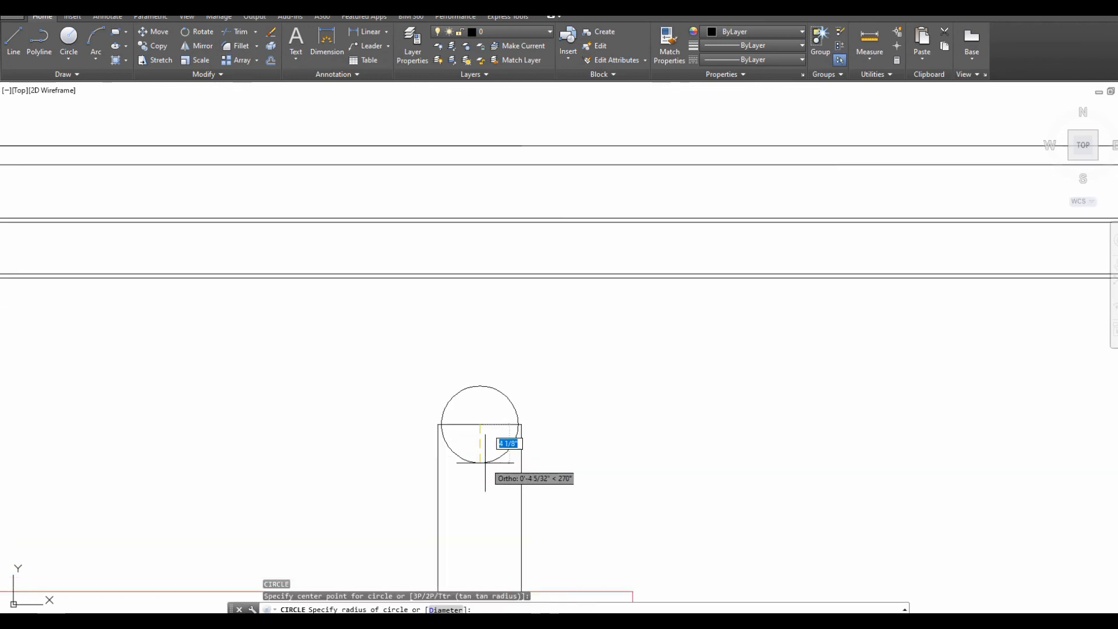
{"action": "type", "text": "2"}
{"action": "key", "text": "Return"}
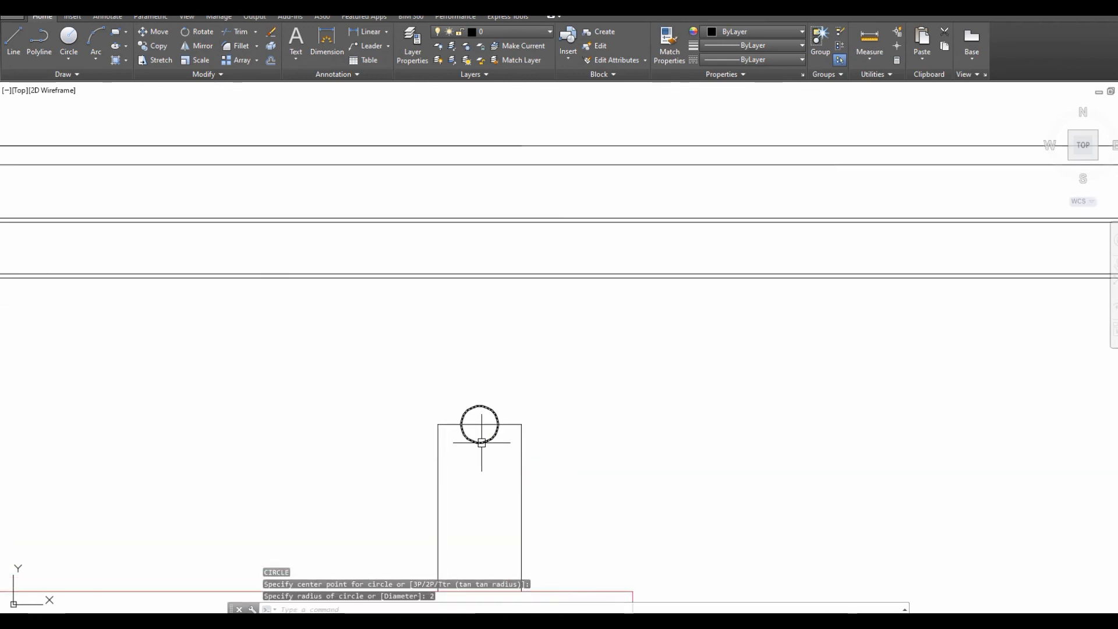
Move the circle by its top quadrant straight up to the handrail's upper construction line.
{"action": "left_click", "coordinate": [482, 442]}
{"action": "type", "text": "m"}
{"action": "key", "text": "Return"}
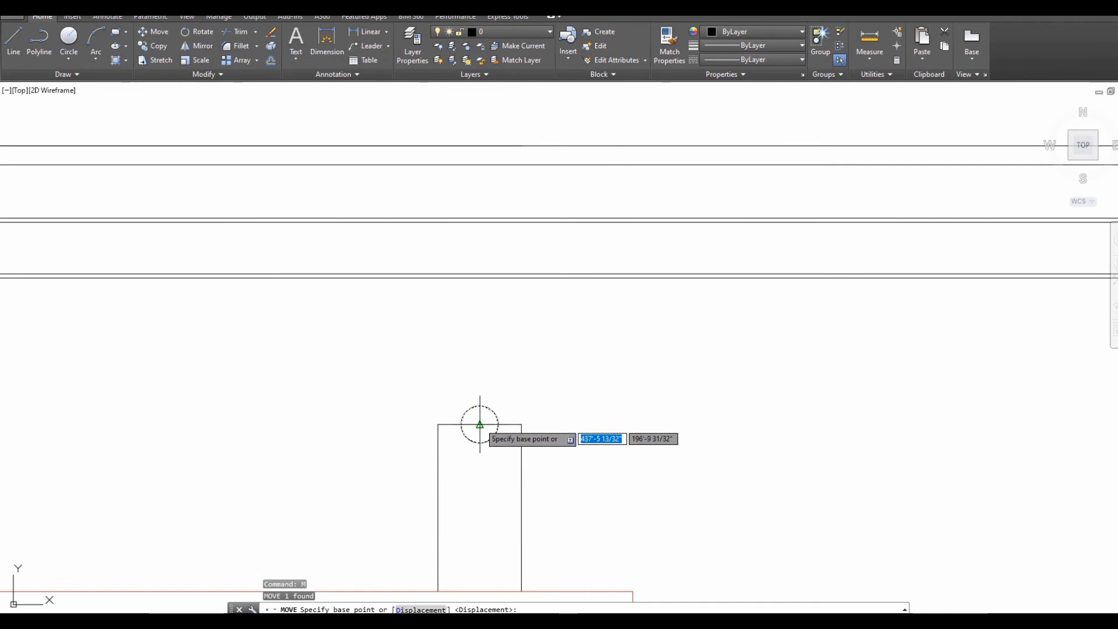
{"action": "right_click", "coordinate": [463, 329], "text": "shift"}
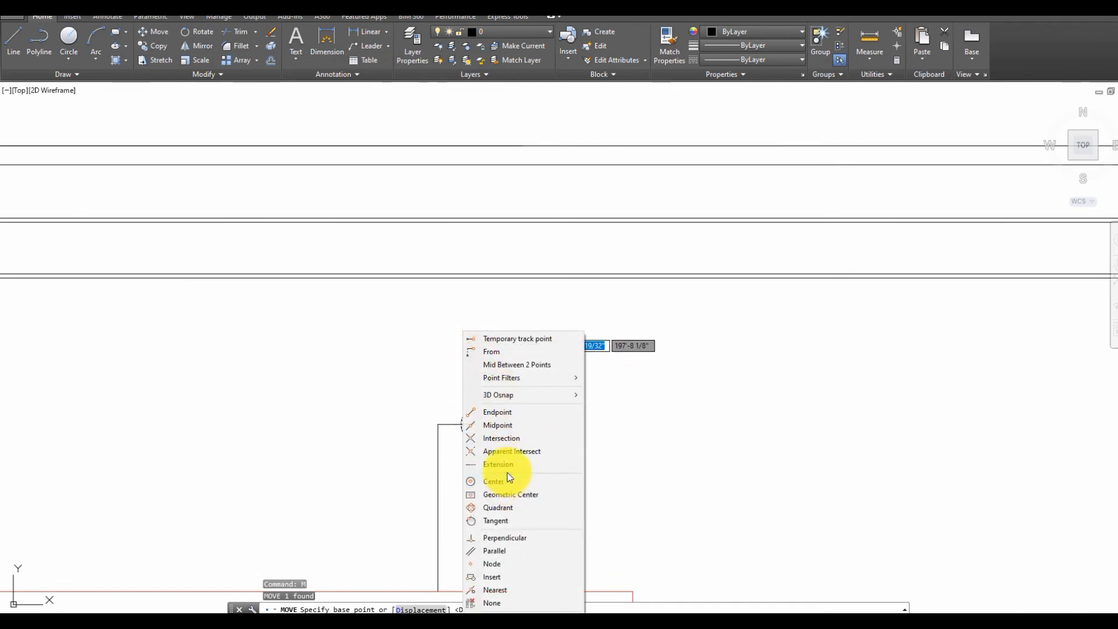
{"action": "left_click", "coordinate": [499, 507]}
{"action": "left_click", "coordinate": [480, 405]}
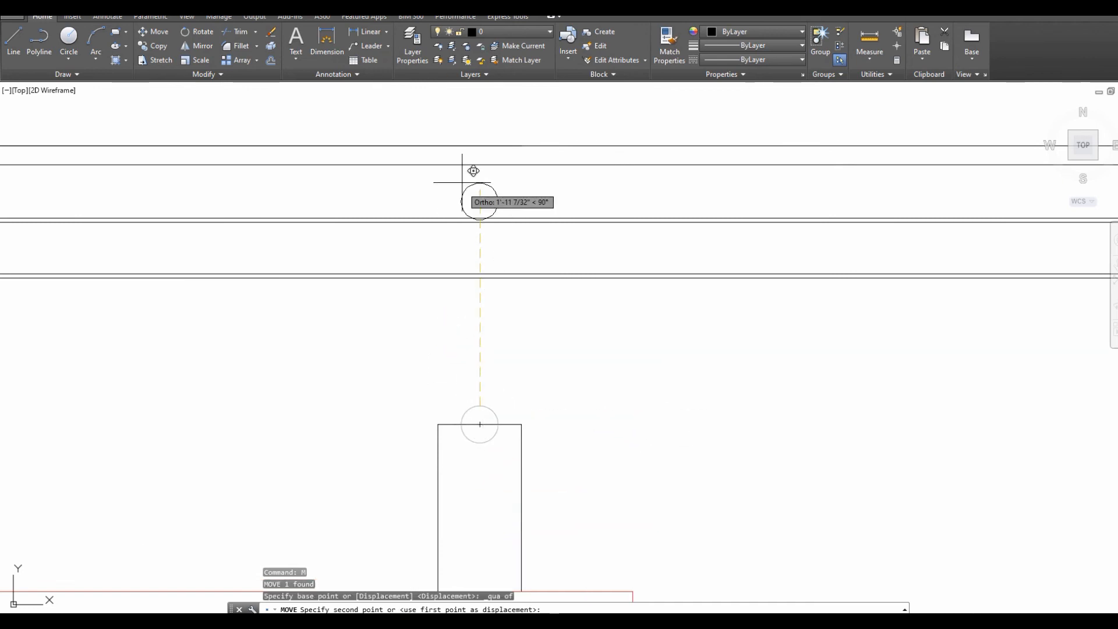
{"action": "left_click", "coordinate": [479, 146]}
Set the handrail circle's radius to 1 inch.
{"action": "scroll", "coordinate": [480, 158], "scroll_direction": "up", "scroll_amount": 4}
{"action": "left_click", "coordinate": [492, 348]}
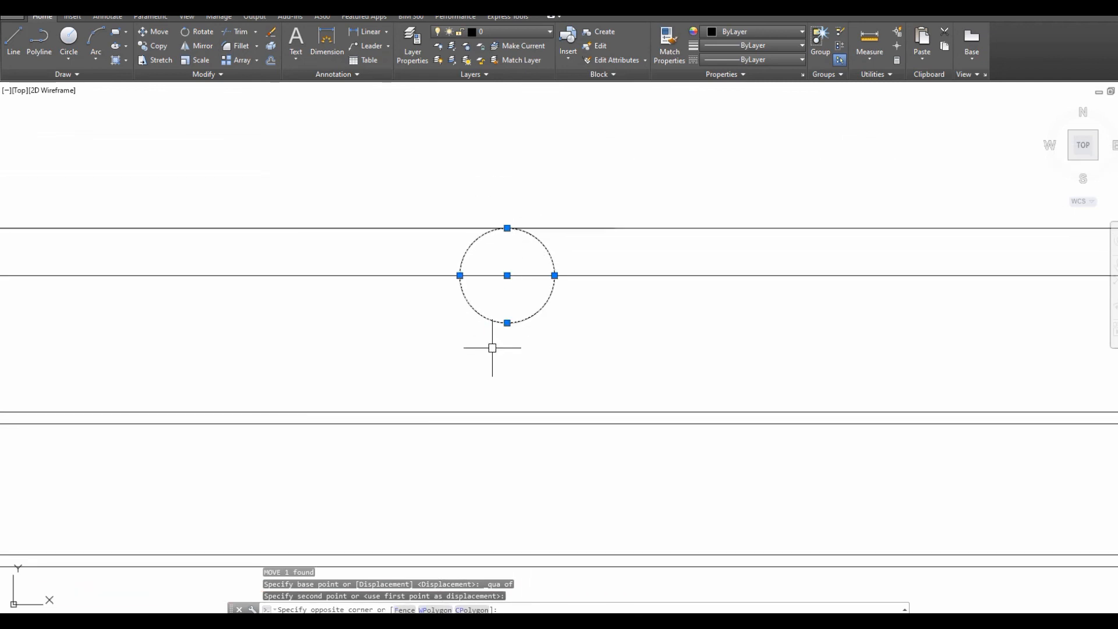
{"action": "left_click", "coordinate": [492, 348]}
{"action": "left_click", "coordinate": [507, 323]}
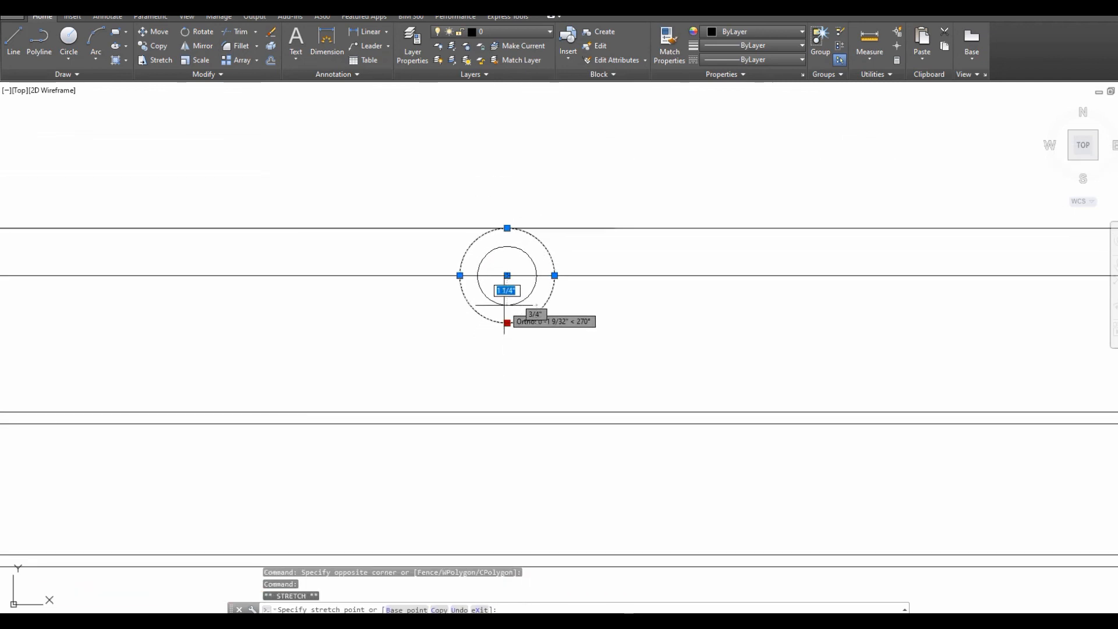
{"action": "type", "text": "1"}
{"action": "key", "text": "Return"}
Move the handrail circle up 1 inch so it fits between the two handrail construction lines.
{"action": "key", "text": "m"}
{"action": "key", "text": "Return"}
{"action": "left_click", "coordinate": [507, 275]}
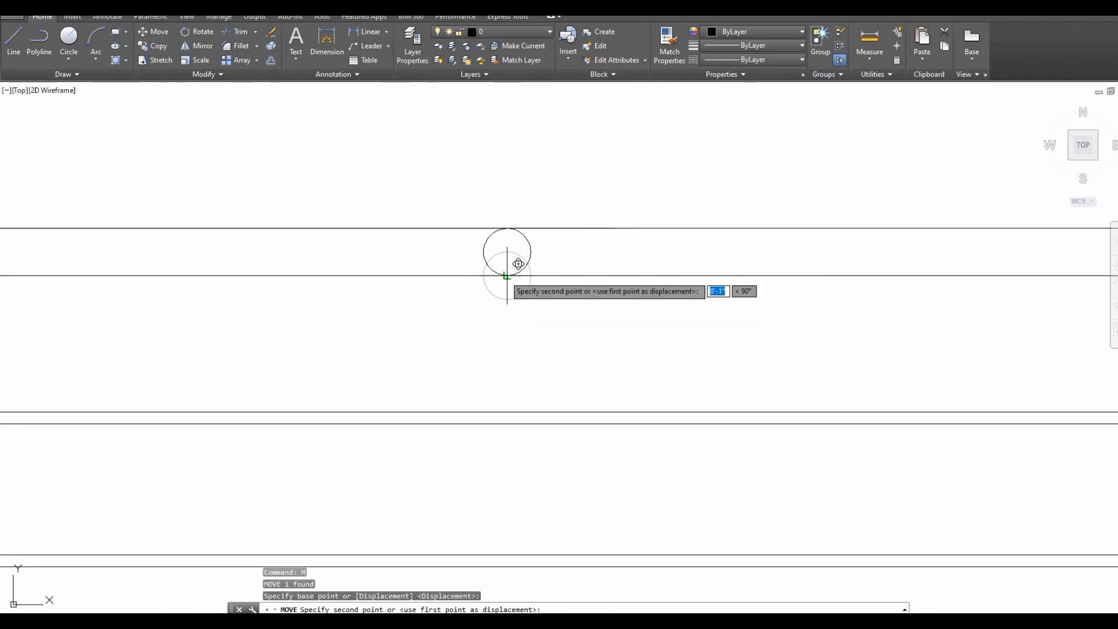
{"action": "left_click", "coordinate": [507, 252]}
{"action": "scroll", "coordinate": [516, 299], "scroll_direction": "down", "scroll_amount": 2}
{"action": "scroll", "coordinate": [472, 391], "scroll_direction": "up", "scroll_amount": 2}
{"action": "scroll", "coordinate": [512, 329], "scroll_direction": "down", "scroll_amount": 6}
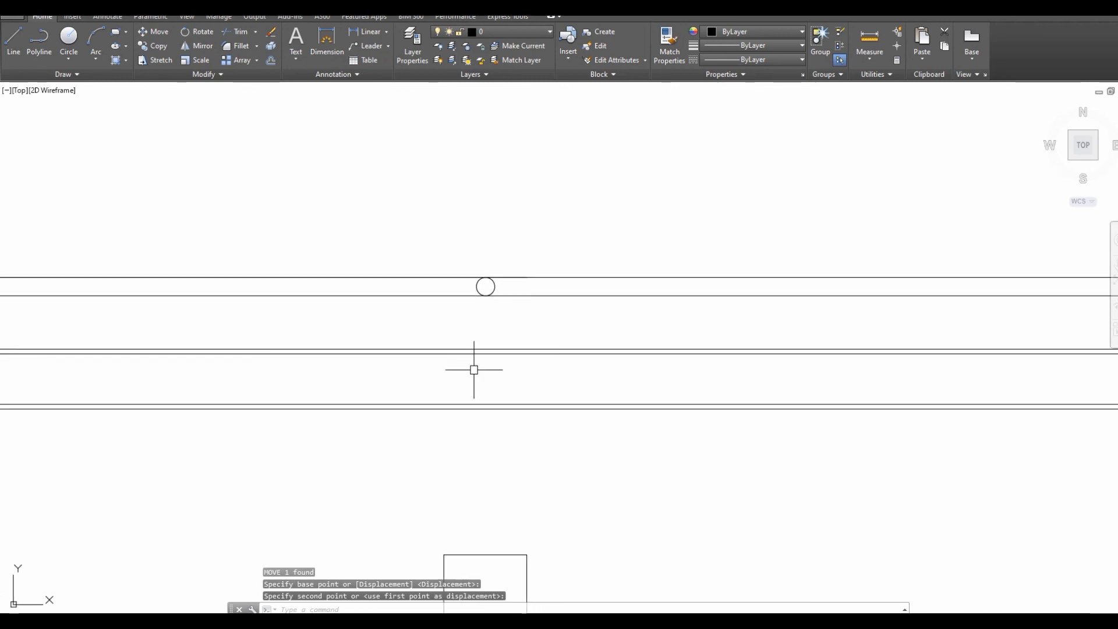
Place a vertical construction line through the centre of the parapet and the handrail circle.
{"action": "type", "text": "xl"}
{"action": "key", "text": "Return"}
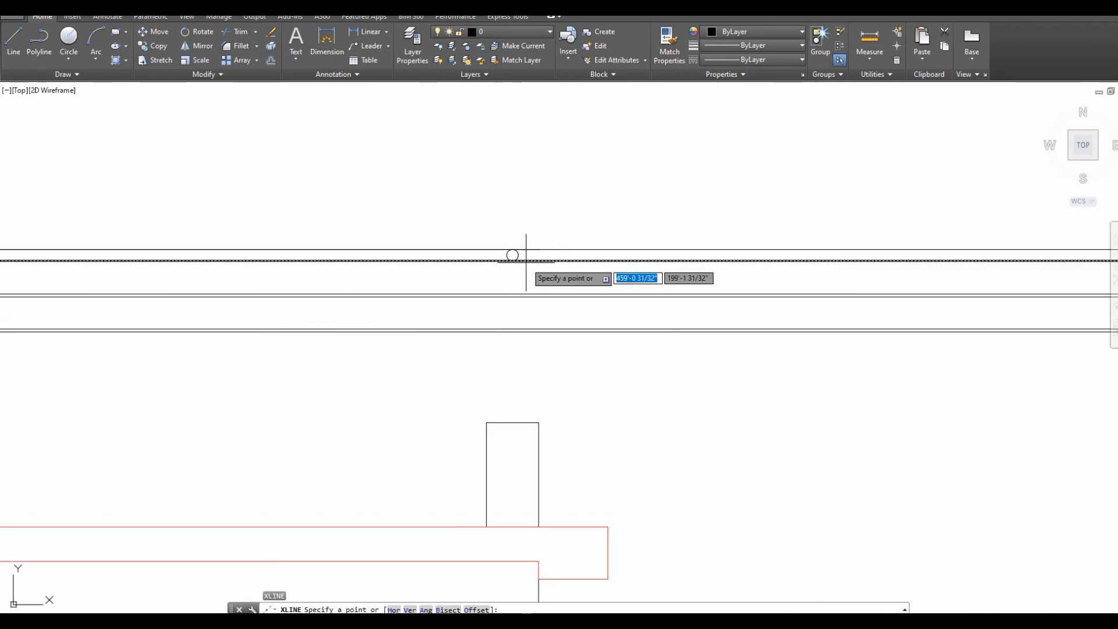
{"action": "type", "text": "v"}
{"action": "key", "text": "Return"}
{"action": "middle_click_drag", "start_coordinate": [514, 413], "coordinate": [530, 368]}
{"action": "key", "text": "Escape"}
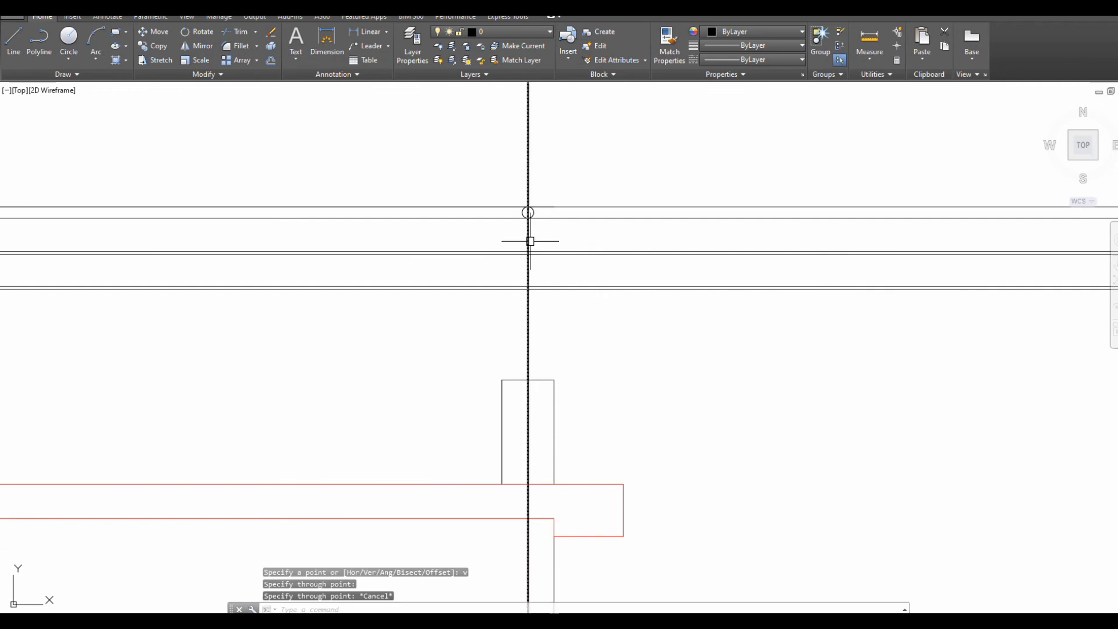
Draw a two-point circle on the vertical construction line, spanning the two edge lines of the rail directly below the handrail.
{"action": "scroll", "coordinate": [527, 242], "scroll_direction": "up", "scroll_amount": 6}
{"action": "scroll", "coordinate": [515, 304], "scroll_direction": "up", "scroll_amount": 2}
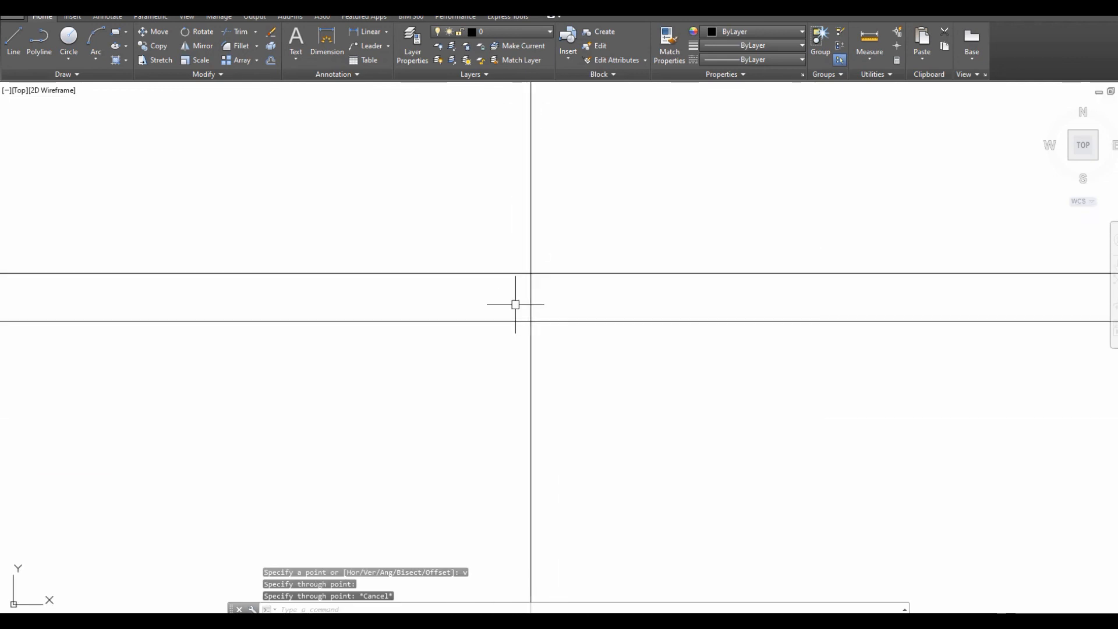
{"action": "type", "text": "c"}
{"action": "key", "text": "Return"}
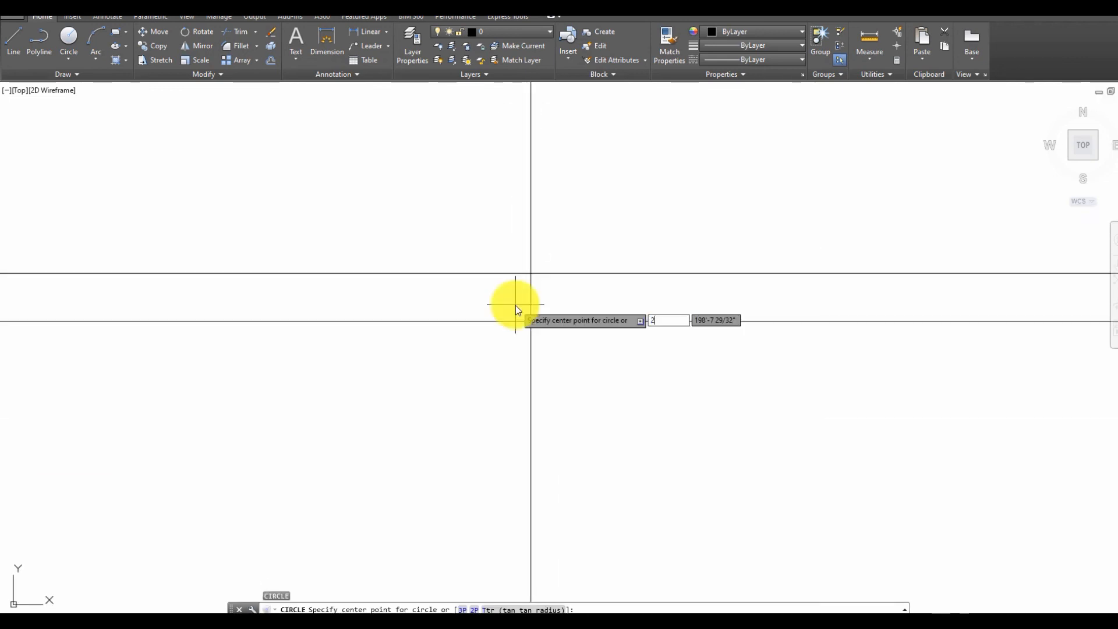
{"action": "type", "text": "2p"}
{"action": "key", "text": "Return"}
{"action": "left_click", "coordinate": [530, 321]}
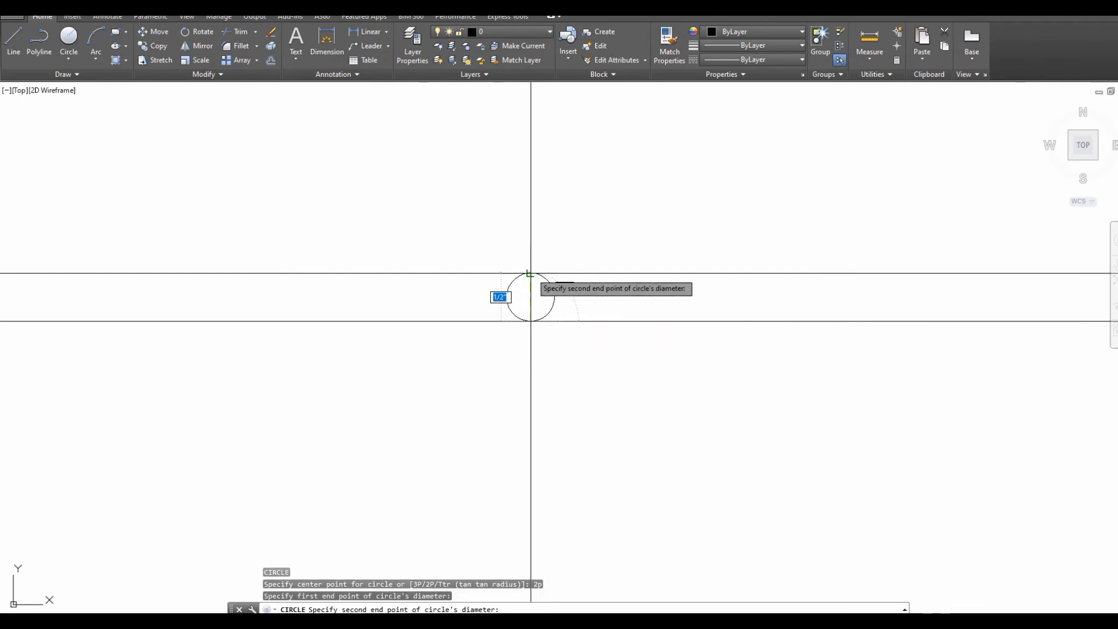
{"action": "left_click", "coordinate": [530, 273]}
Copy the small rail circle down along the vertical construction line to the next pair of rail lines.
{"action": "scroll", "coordinate": [542, 256], "scroll_direction": "down", "scroll_amount": 4}
{"action": "left_click", "coordinate": [495, 233]}
{"action": "left_click", "coordinate": [587, 316]}
{"action": "type", "text": "cond "}
{"action": "type", "text": "p"}
{"action": "key", "text": "Return"}
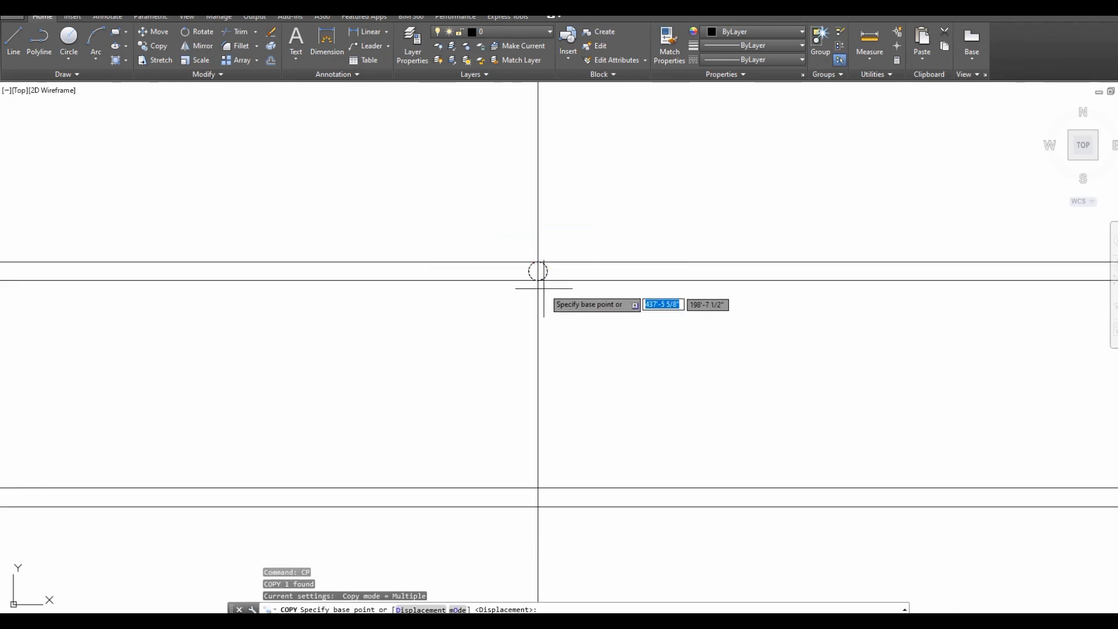
{"action": "left_click", "coordinate": [538, 271]}
{"action": "left_click", "coordinate": [538, 507]}
{"action": "scroll", "coordinate": [562, 375], "scroll_direction": "down", "scroll_amount": 5}
{"action": "middle_click_drag", "start_coordinate": [555, 461], "coordinate": [550, 388]}
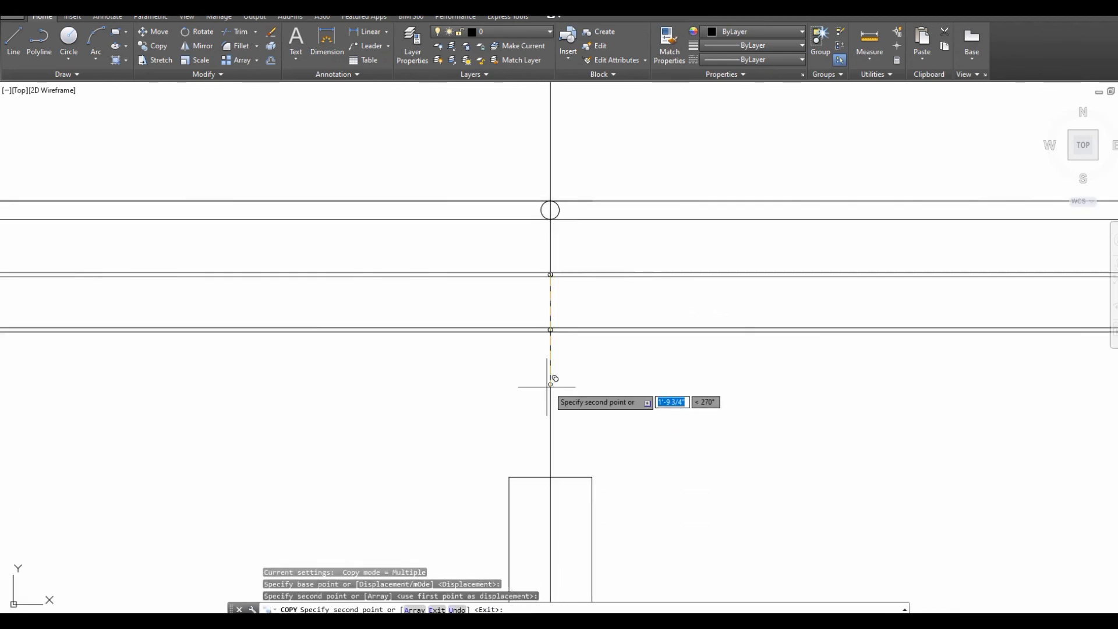
{"action": "scroll", "coordinate": [507, 394], "scroll_direction": "down", "scroll_amount": 2}
{"action": "key", "text": "Escape"}
Copy the second rail circle one rail spacing straight down to form the third rail.
{"action": "left_click", "coordinate": [517, 301]}
{"action": "key", "text": "Escape"}
{"action": "left_click", "coordinate": [521, 343]}
{"action": "left_click", "coordinate": [554, 372]}
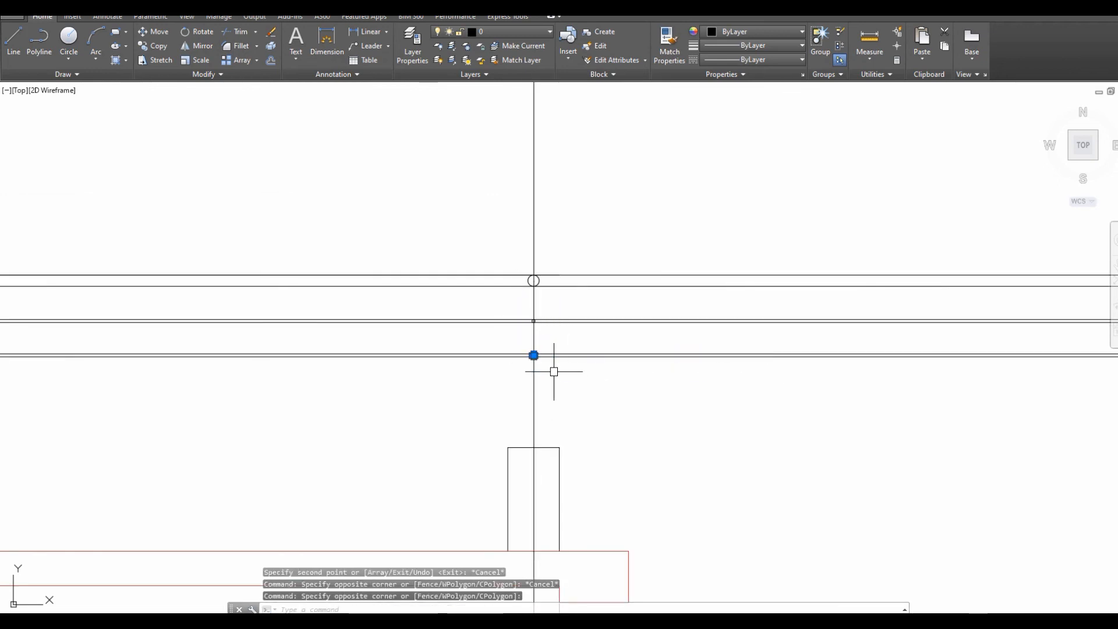
{"action": "type", "text": "cp"}
{"action": "key", "text": "Return"}
{"action": "scroll", "coordinate": [527, 335], "scroll_direction": "up", "scroll_amount": 4}
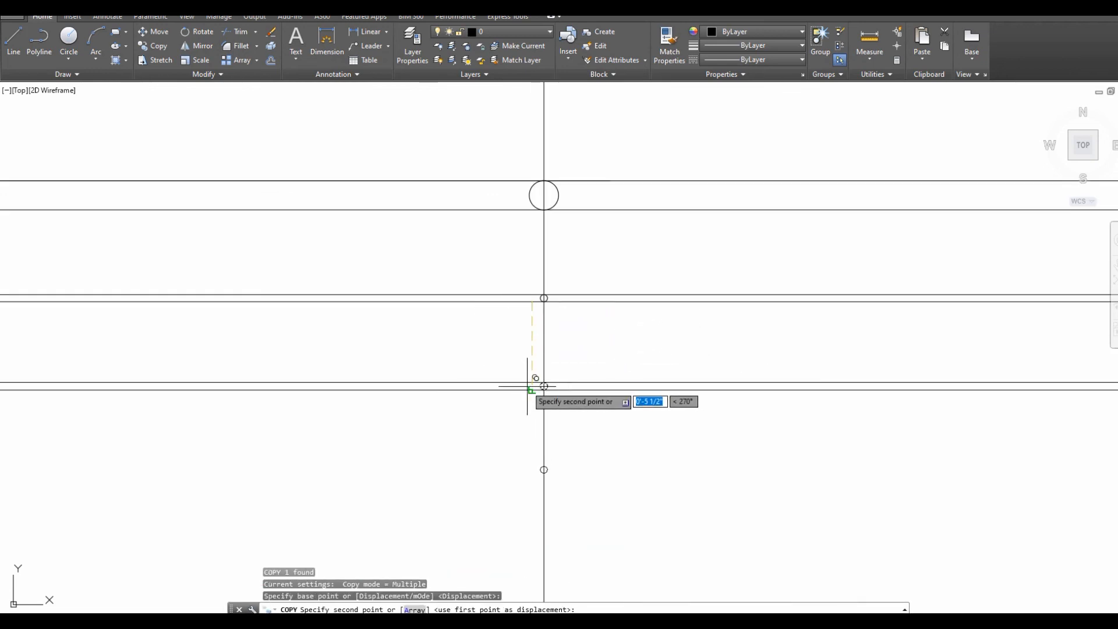
{"action": "left_click", "coordinate": [544, 386]}
{"action": "key", "text": "Escape"}
{"action": "left_click", "coordinate": [520, 306]}
{"action": "middle_click_drag", "start_coordinate": [569, 483], "coordinate": [554, 396]}
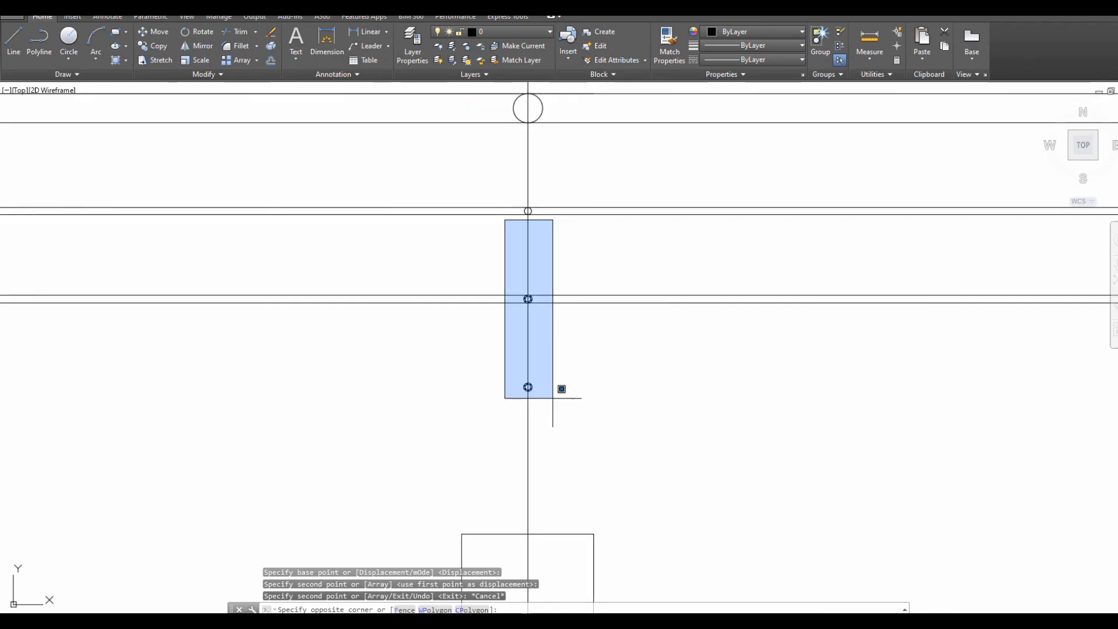
{"action": "left_click", "coordinate": [563, 427]}
{"action": "type", "text": "cp"}
{"action": "key", "text": "Return"}
{"action": "left_click", "coordinate": [505, 214]}
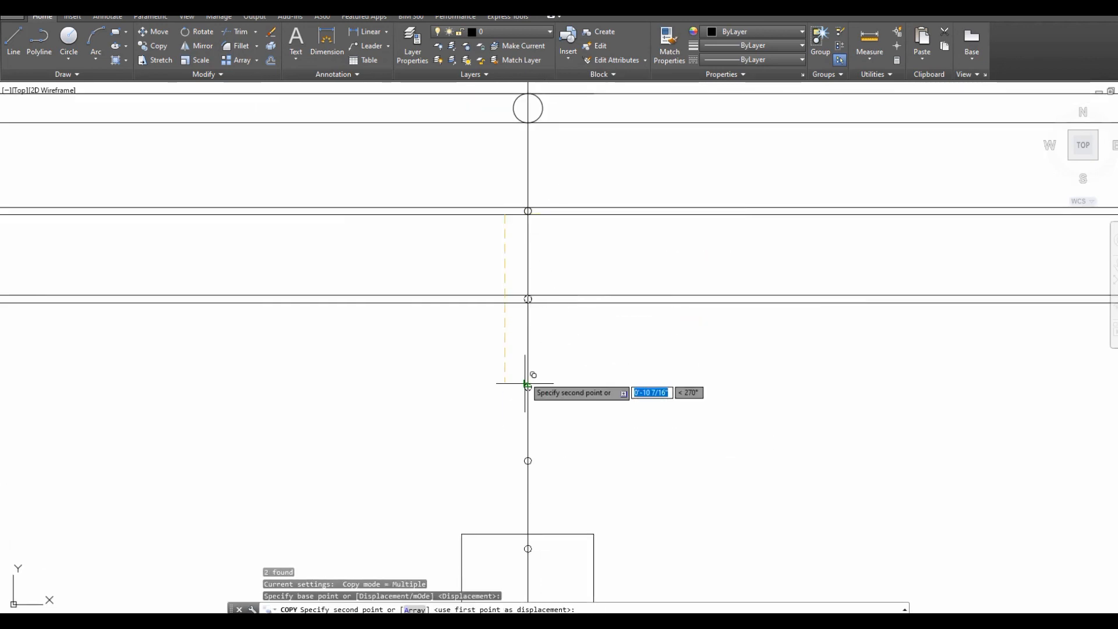
{"action": "key", "text": "Escape"}
Copy the two lower rail circles down one rail spacing to add the fourth rail, and erase the vertical construction line.
{"action": "left_click", "coordinate": [497, 250]}
{"action": "left_click", "coordinate": [567, 420]}
{"action": "scroll", "coordinate": [522, 205], "scroll_direction": "up", "scroll_amount": 4}
{"action": "type", "text": "cp"}
{"action": "key", "text": "Return"}
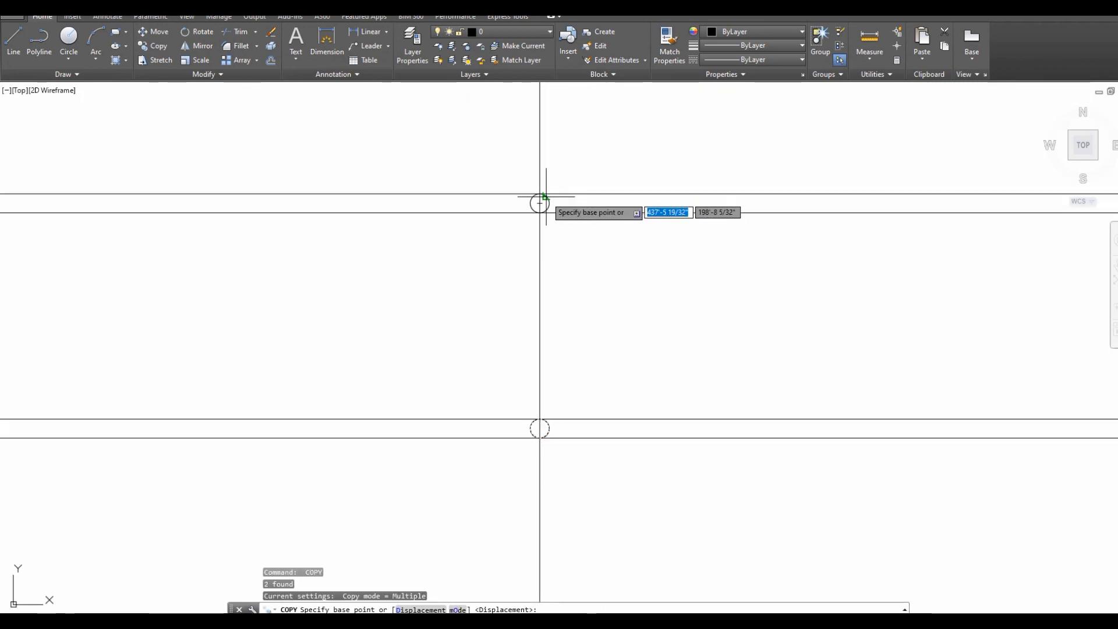
{"action": "left_click", "coordinate": [540, 204]}
{"action": "scroll", "coordinate": [544, 320], "scroll_direction": "down", "scroll_amount": 3}
{"action": "scroll", "coordinate": [548, 301], "scroll_direction": "up", "scroll_amount": 4}
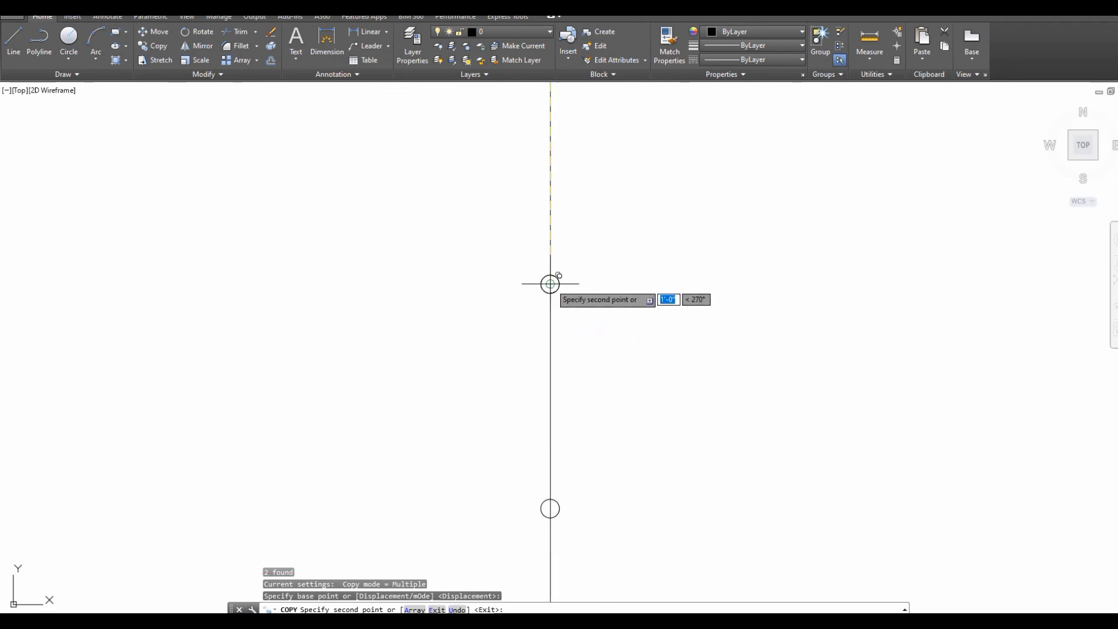
{"action": "scroll", "coordinate": [550, 284], "scroll_direction": "down", "scroll_amount": 3}
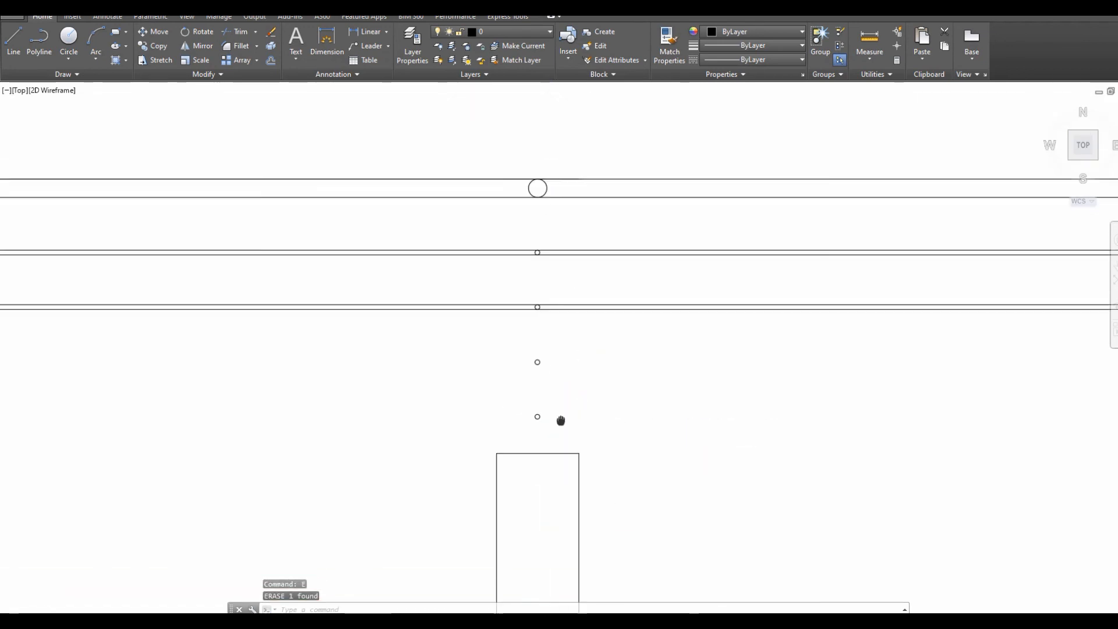
Erase the horizontal construction lines of the handrail's bottom edge and the two rails, keeping the handrail's top line.
{"action": "left_click", "coordinate": [796, 432]}
{"action": "key", "text": "Escape"}
{"action": "scroll", "coordinate": [609, 315], "scroll_direction": "down", "scroll_amount": 5}
{"action": "left_click", "coordinate": [745, 354]}
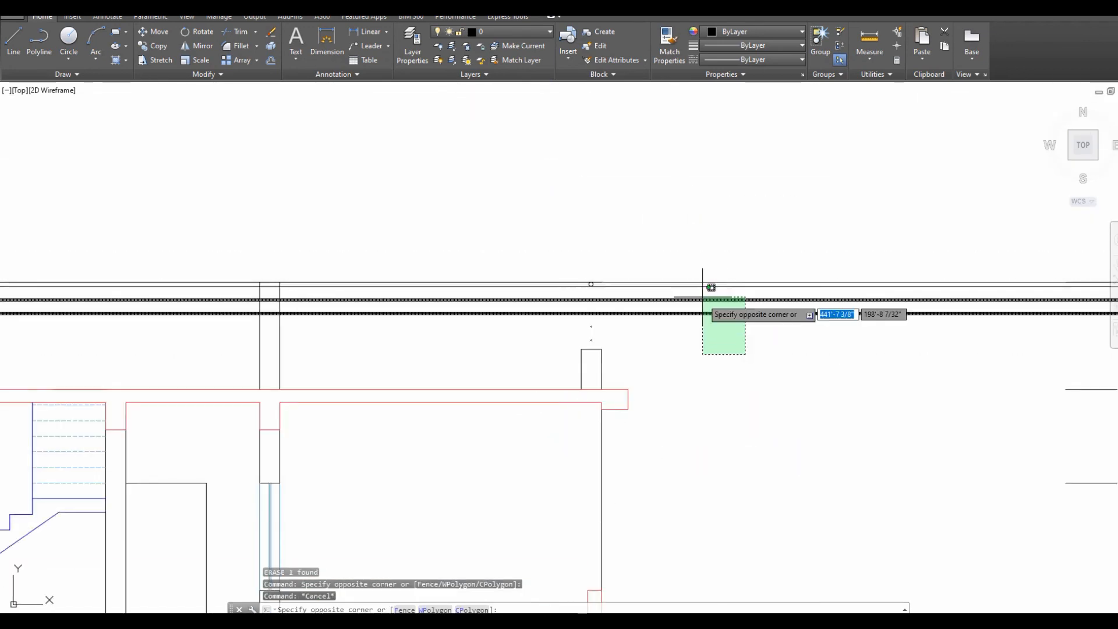
{"action": "left_click", "coordinate": [703, 297]}
{"action": "type", "text": "e"}
{"action": "key", "text": "Return"}
{"action": "scroll", "coordinate": [634, 294], "scroll_direction": "up", "scroll_amount": 4}
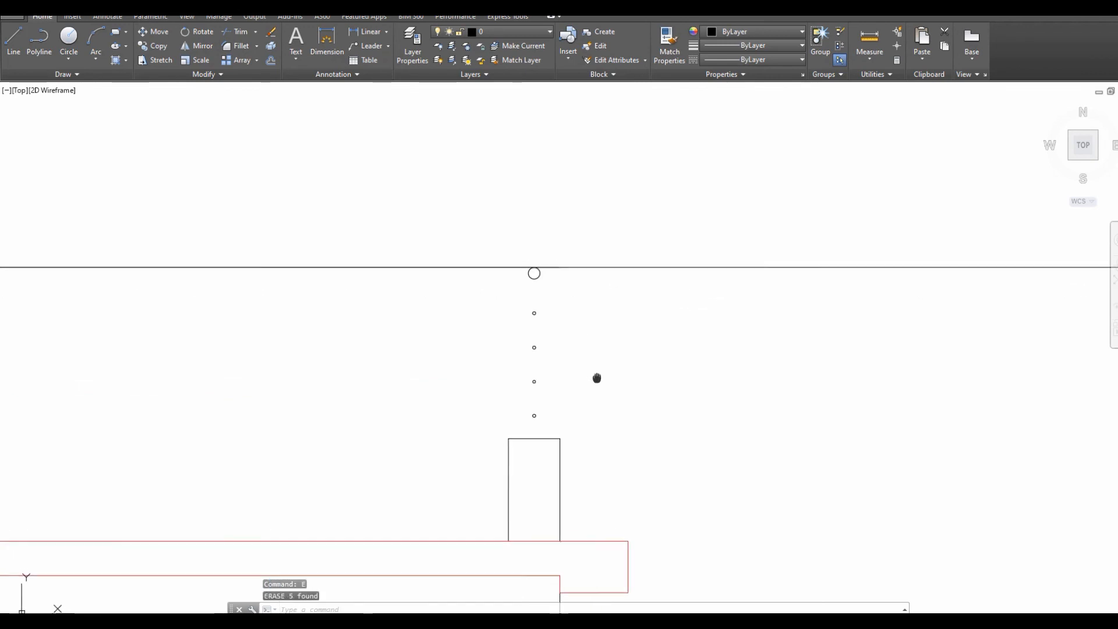
Draw a vertical line from the low parapet's outer top corner up to the handrail's top line.
{"action": "type", "text": "l"}
{"action": "key", "text": "Return"}
{"action": "left_click", "coordinate": [561, 441]}
{"action": "left_click", "coordinate": [560, 268]}
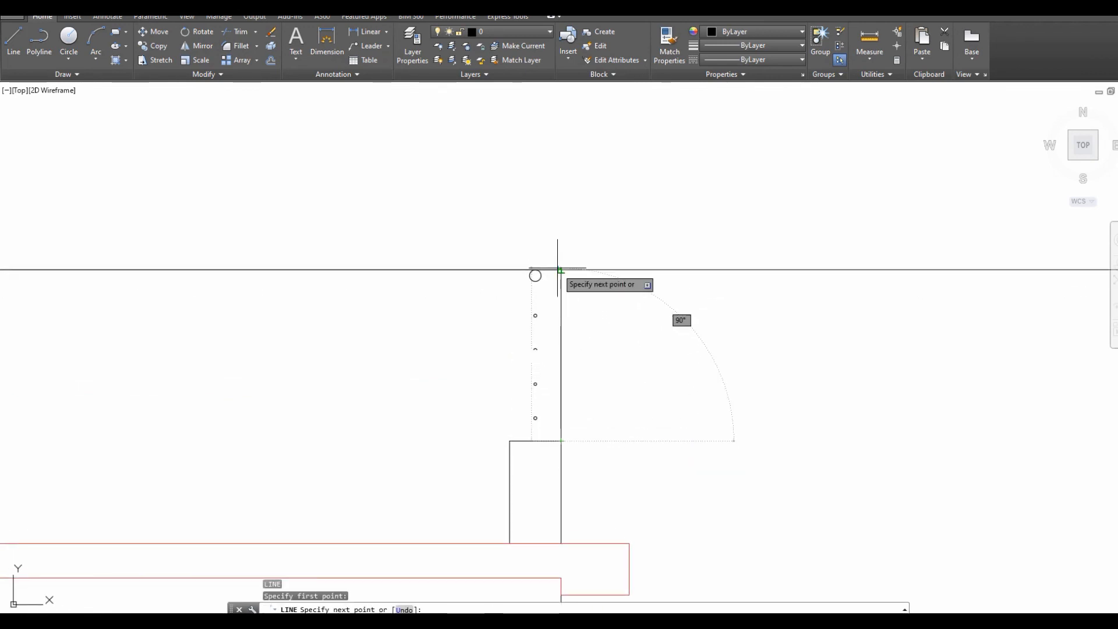
{"action": "key", "text": "Escape"}
Fillet the handrail's top line with the new vertical line into a sharp outer corner.
{"action": "type", "text": "f"}
{"action": "key", "text": "Return"}
{"action": "left_click", "coordinate": [550, 269]}
{"action": "scroll", "coordinate": [636, 256], "scroll_direction": "up", "scroll_amount": 3}
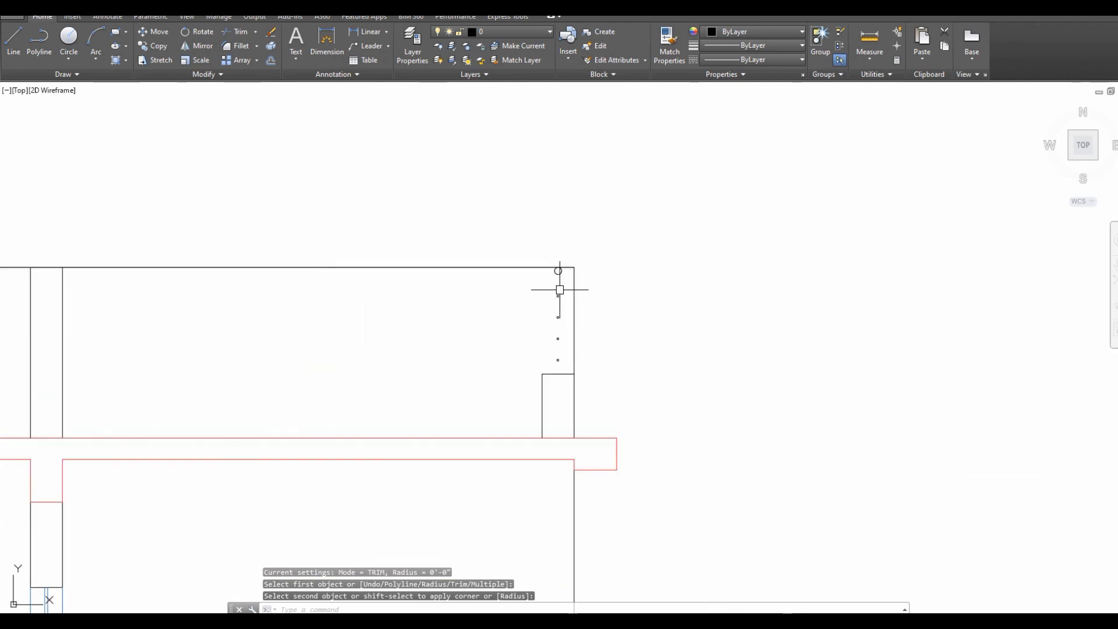
{"action": "scroll", "coordinate": [556, 294], "scroll_direction": "up", "scroll_amount": 4}
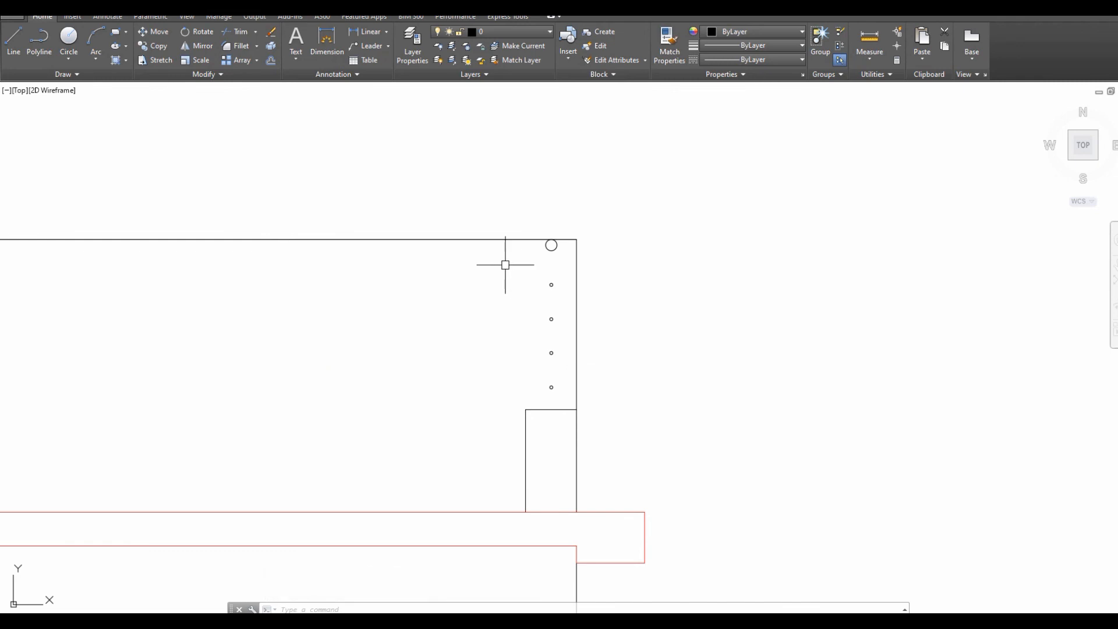
{"action": "scroll", "coordinate": [526, 263], "scroll_direction": "up", "scroll_amount": 2}
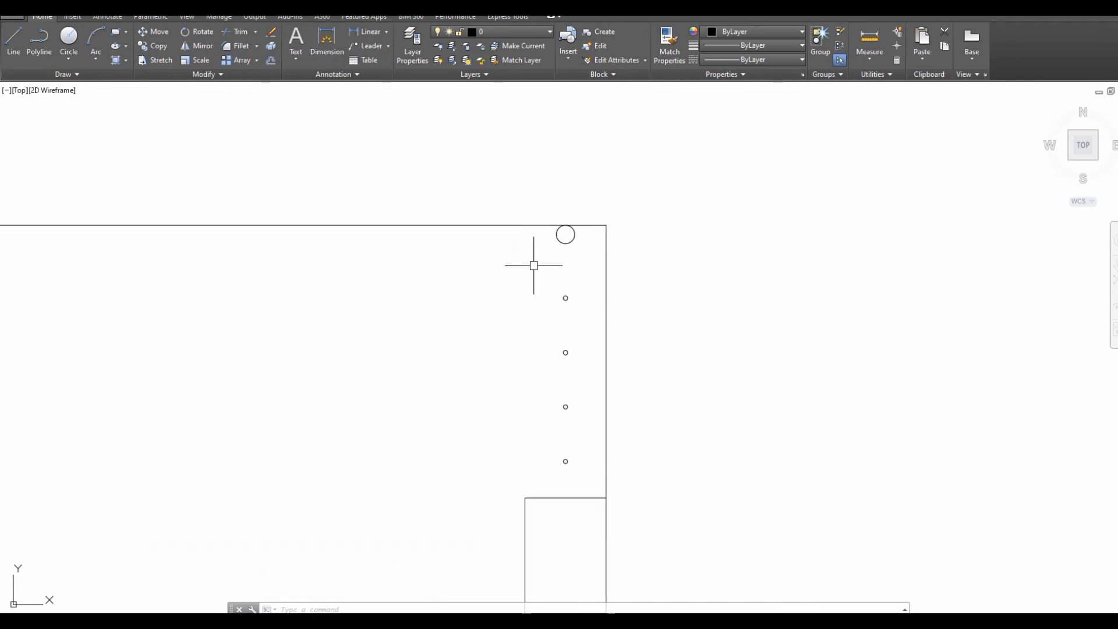
{"action": "type", "text": "L"}
{"action": "key", "text": "Return"}
{"action": "key", "text": "Escape"}
Draw a vertical line from the handrail circle's centre down to the top of the low parapet.
{"action": "scroll", "coordinate": [565, 233], "scroll_direction": "up", "scroll_amount": 2}
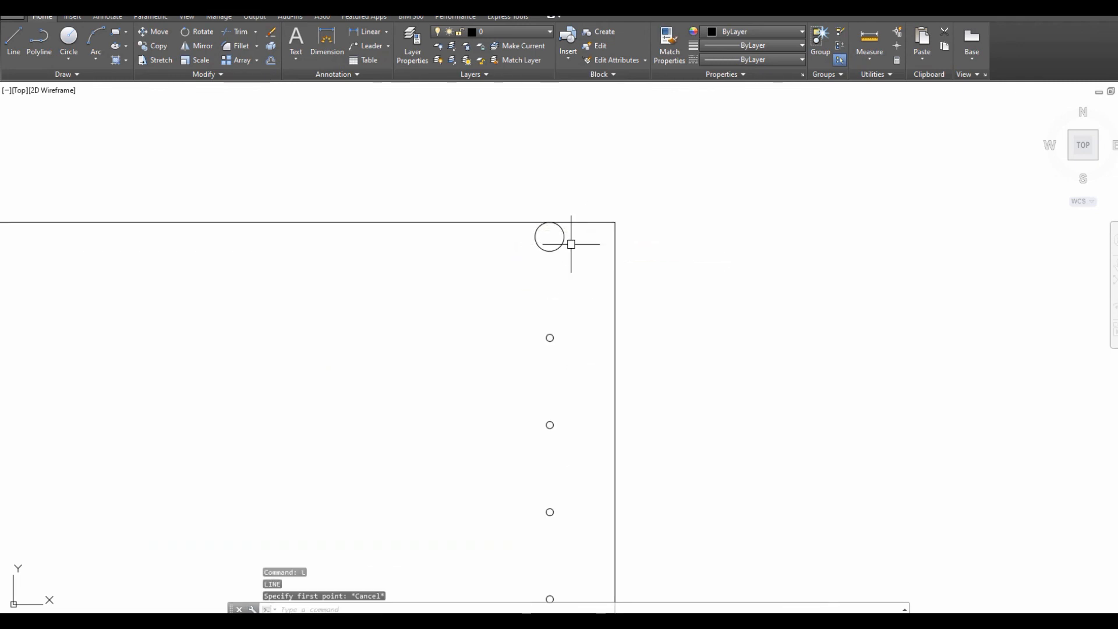
{"action": "middle_click_drag", "start_coordinate": [571, 242], "coordinate": [587, 209]}
{"action": "type", "text": "L"}
{"action": "key", "text": "Return"}
{"action": "left_click", "coordinate": [565, 203]}
{"action": "middle_click_drag", "start_coordinate": [585, 298], "coordinate": [597, 267]}
{"action": "scroll", "coordinate": [608, 221], "scroll_direction": "down", "scroll_amount": 2}
{"action": "left_click", "coordinate": [593, 425]}
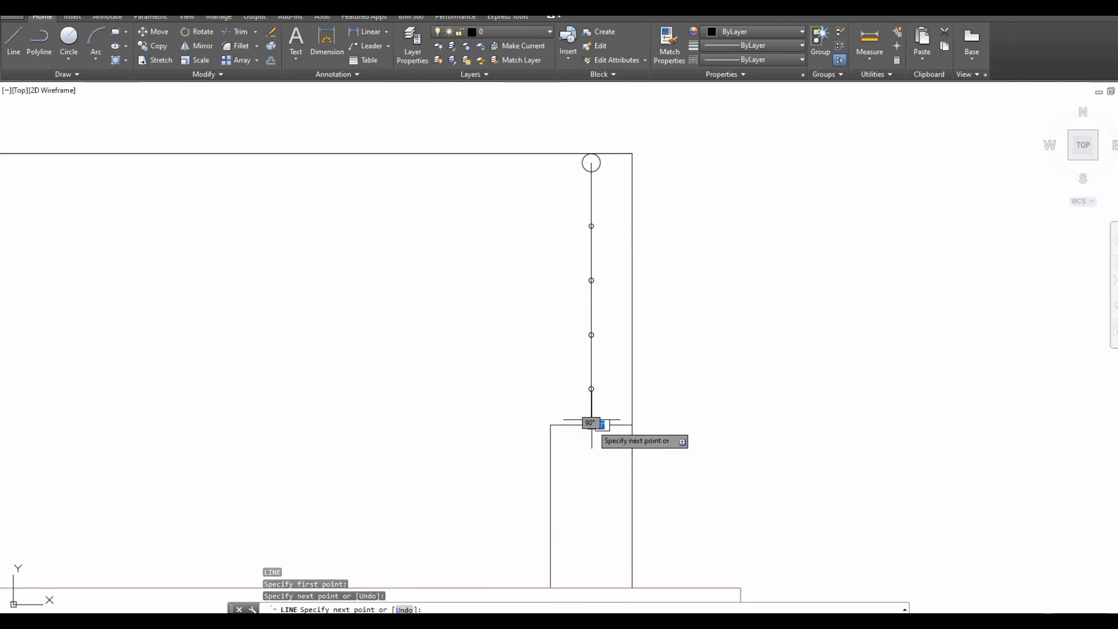
{"action": "key", "text": "Escape"}
Move the vertical post line from the handrail circle's centre to its right quadrant.
{"action": "scroll", "coordinate": [585, 181], "scroll_direction": "up", "scroll_amount": 4}
{"action": "left_click", "coordinate": [610, 183]}
{"action": "left_click", "coordinate": [593, 225]}
{"action": "left_click", "coordinate": [604, 144]}
{"action": "type", "text": "M"}
{"action": "key", "text": "Return"}
{"action": "left_click", "coordinate": [608, 133]}
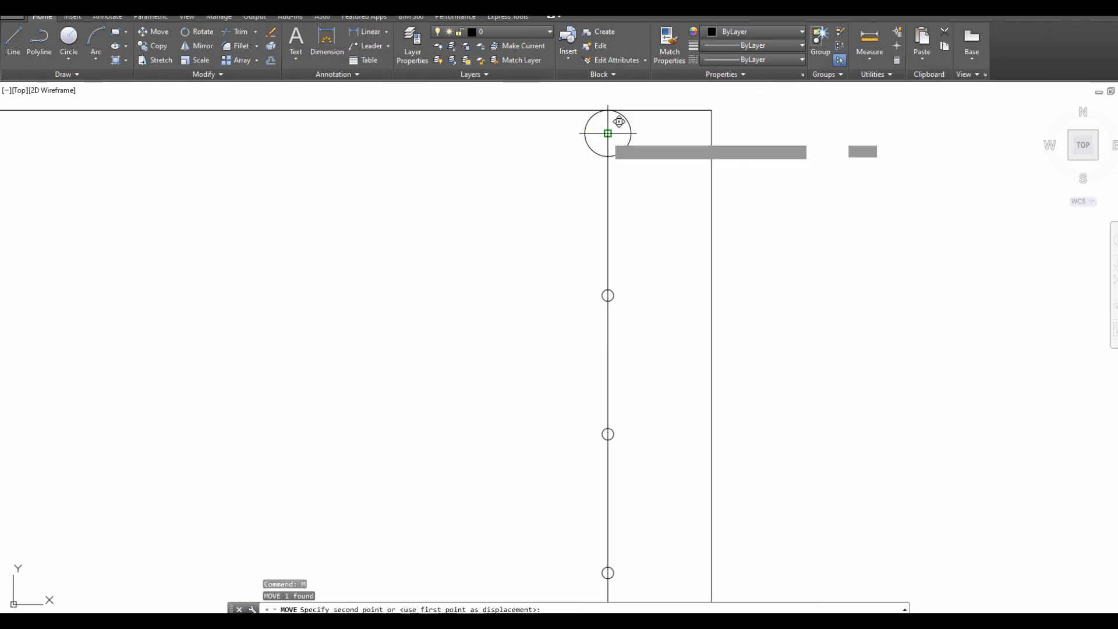
{"action": "left_click", "coordinate": [630, 133]}
Copy the post line from the handrail circle's right quadrant to its left quadrant to complete the railing post.
{"action": "left_click", "coordinate": [625, 180]}
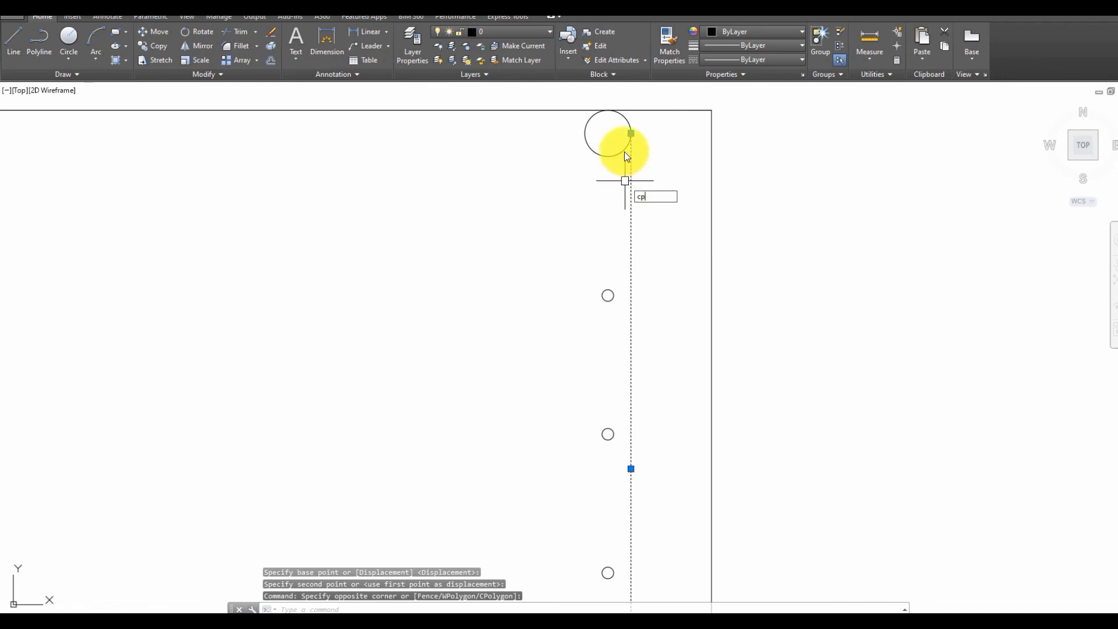
{"action": "type", "text": "cp"}
{"action": "key", "text": "Return"}
{"action": "left_click", "coordinate": [631, 134]}
{"action": "left_click", "coordinate": [585, 133]}
{"action": "key", "text": "Escape"}
{"action": "scroll", "coordinate": [635, 209], "scroll_direction": "down", "scroll_amount": 2}
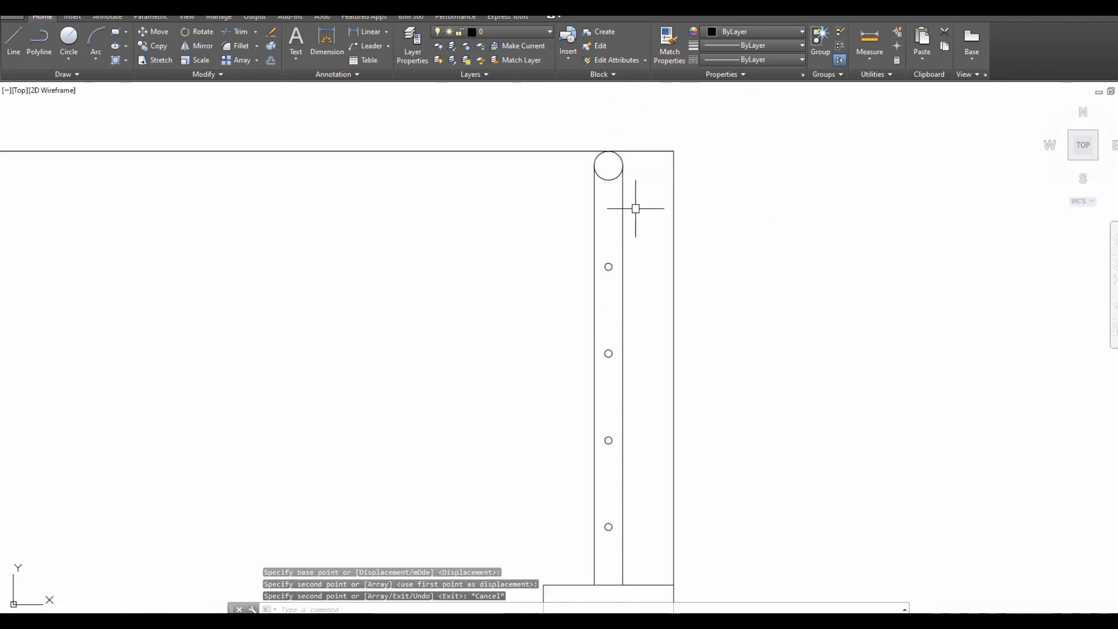
Examine how the railing post meets the handrail and rails in the elevation.
{"action": "scroll", "coordinate": [448, 261], "scroll_direction": "down", "scroll_amount": 6}
{"action": "middle_click_drag", "start_coordinate": [765, 292], "coordinate": [353, 309]}
{"action": "middle_click_drag", "start_coordinate": [852, 365], "coordinate": [623, 383]}
{"action": "scroll", "coordinate": [852, 302], "scroll_direction": "up", "scroll_amount": 4}
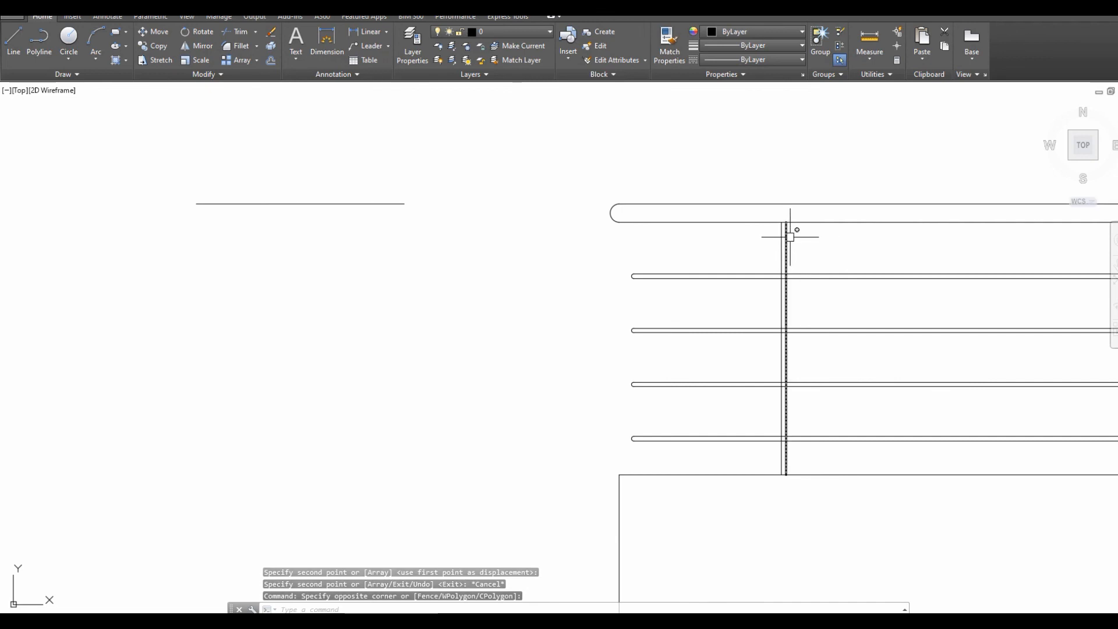
{"action": "scroll", "coordinate": [804, 240], "scroll_direction": "down", "scroll_amount": 4}
{"action": "middle_click_drag", "start_coordinate": [431, 293], "coordinate": [832, 297]}
{"action": "key", "text": "Escape"}
{"action": "middle_click_drag", "start_coordinate": [314, 244], "coordinate": [824, 257]}
{"action": "scroll", "coordinate": [745, 295], "scroll_direction": "up", "scroll_amount": 4}
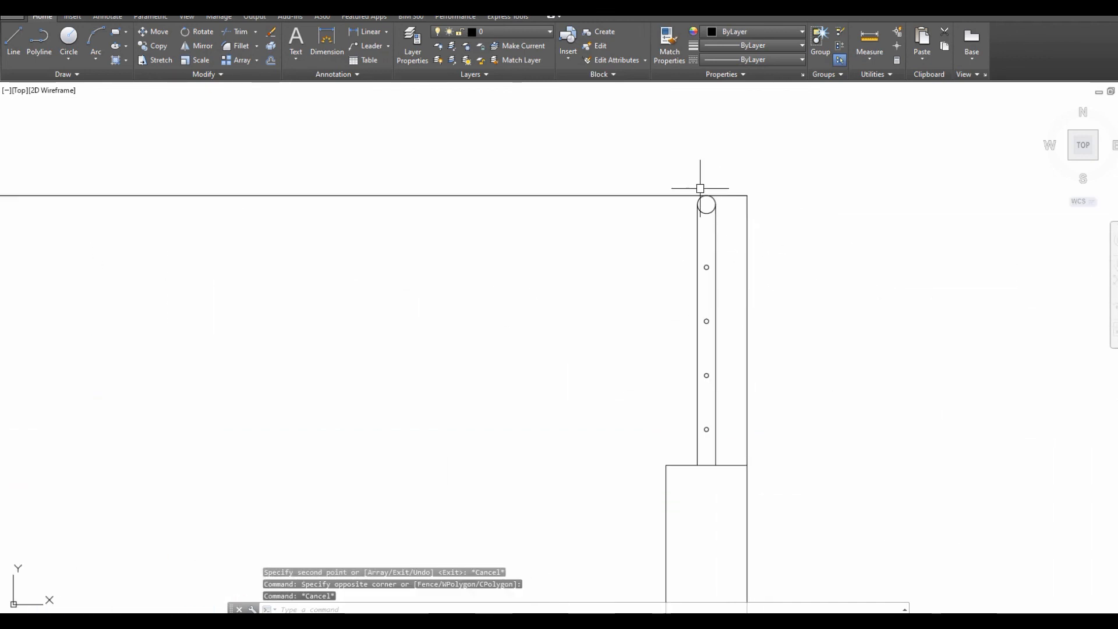
Offset the roof slab's top line 6" upward.
{"action": "scroll", "coordinate": [827, 257], "scroll_direction": "down", "scroll_amount": 6}
{"action": "scroll", "coordinate": [580, 358], "scroll_direction": "up", "scroll_amount": 3}
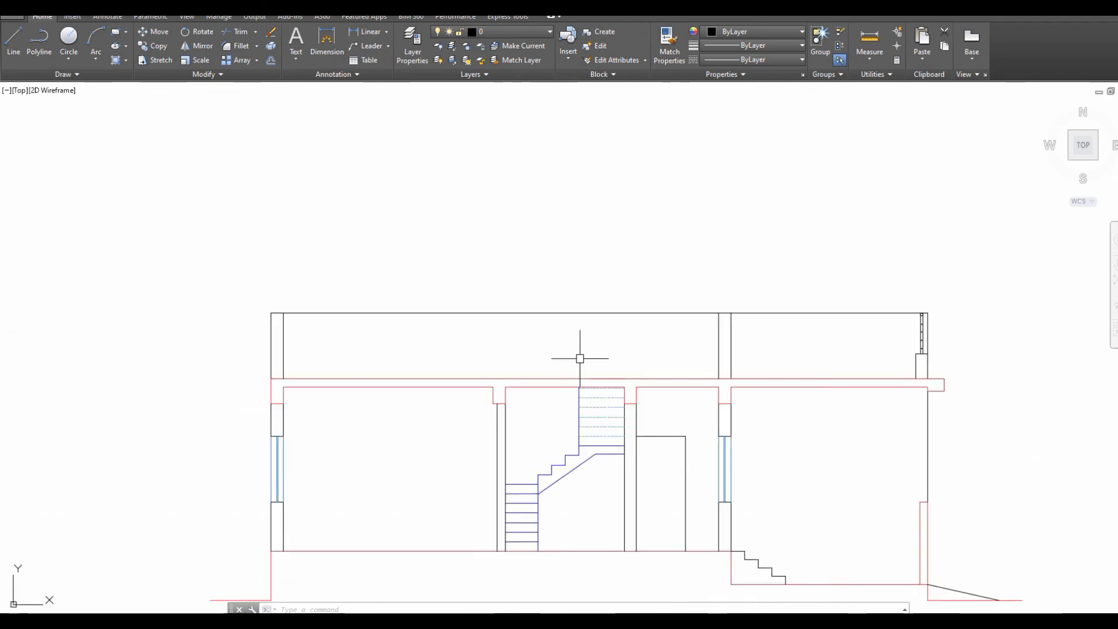
{"action": "scroll", "coordinate": [580, 358], "scroll_direction": "up", "scroll_amount": 1}
{"action": "scroll", "coordinate": [569, 382], "scroll_direction": "down", "scroll_amount": 5}
{"action": "scroll", "coordinate": [553, 374], "scroll_direction": "up", "scroll_amount": 4}
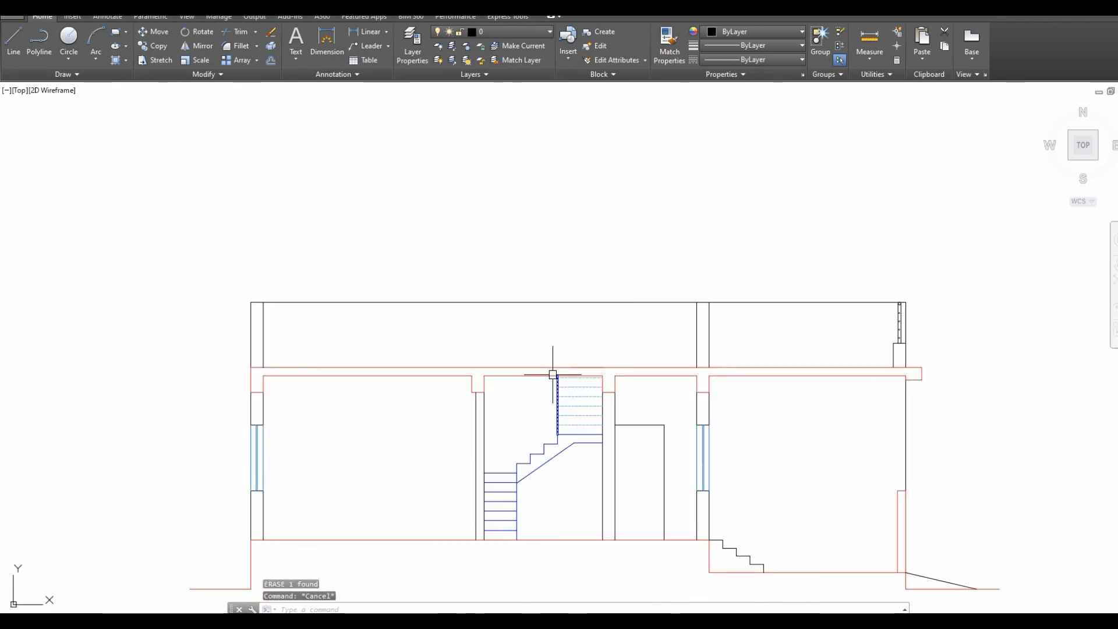
{"action": "scroll", "coordinate": [529, 367], "scroll_direction": "up", "scroll_amount": 2}
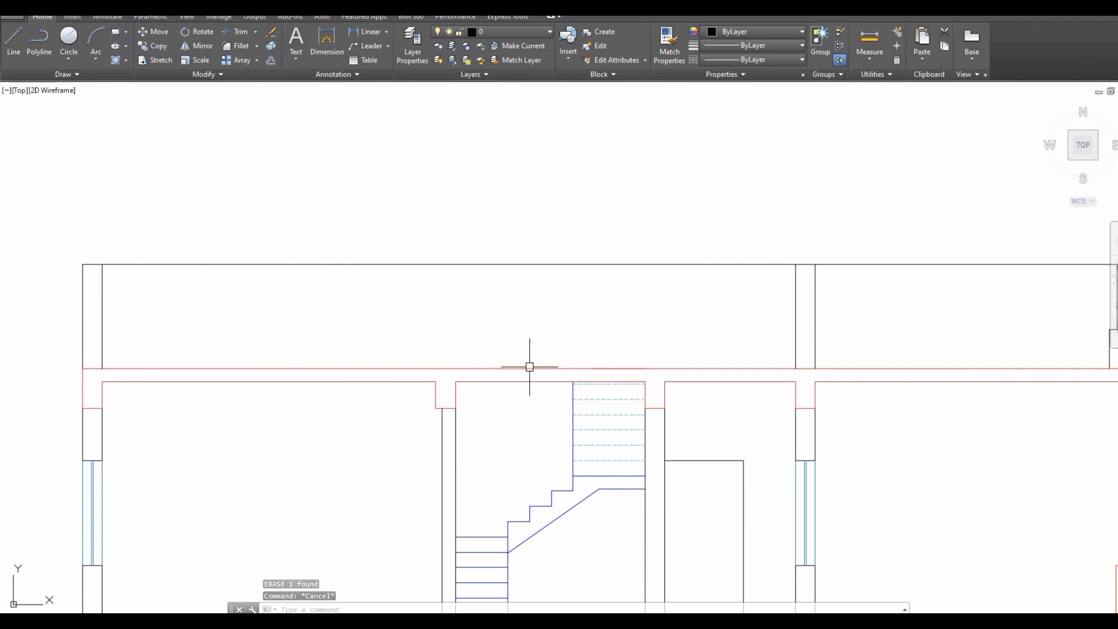
{"action": "type", "text": "o"}
{"action": "key", "text": "Return"}
{"action": "type", "text": "6"}
{"action": "key", "text": "Return"}
{"action": "left_click", "coordinate": [527, 367]}
{"action": "left_click", "coordinate": [536, 329]}
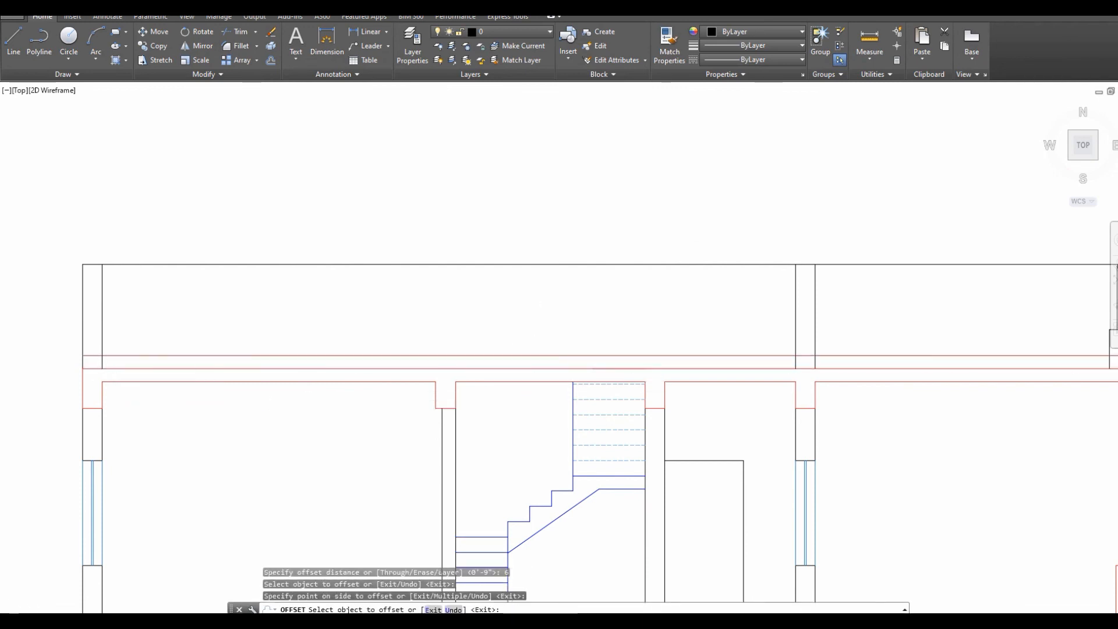
{"action": "scroll", "coordinate": [137, 375], "scroll_direction": "up", "scroll_amount": 6}
{"action": "key", "text": "Escape"}
Draw a small circle where the offset line meets the left parapet's inner face, and move it up to rest on the line.
{"action": "type", "text": "c"}
{"action": "key", "text": "Return"}
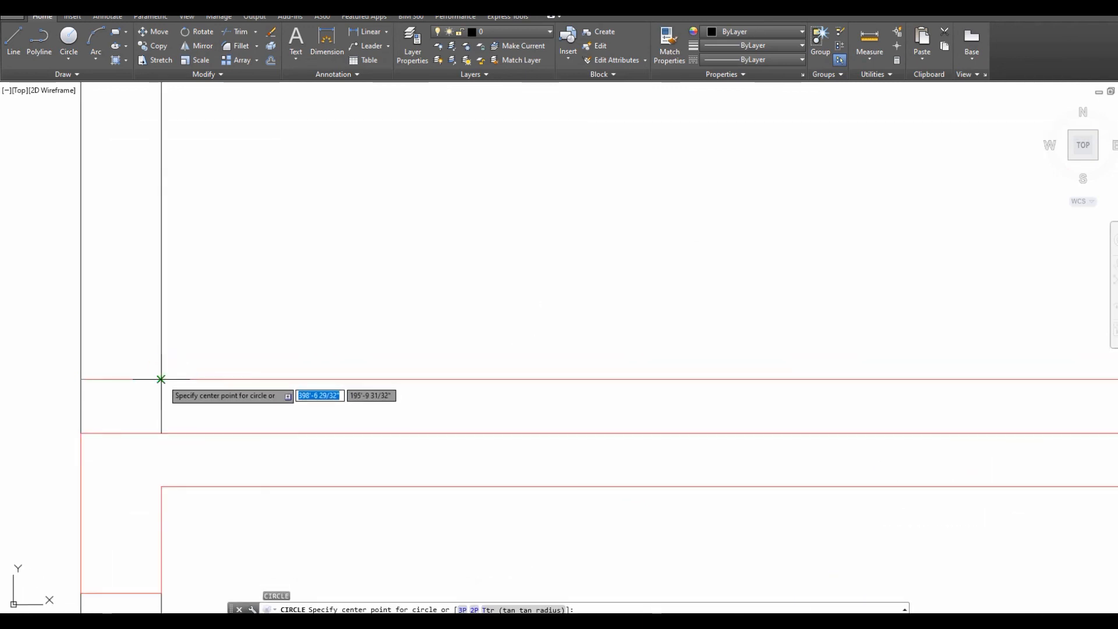
{"action": "left_click", "coordinate": [161, 379]}
{"action": "left_click", "coordinate": [186, 405]}
{"action": "left_click", "coordinate": [169, 412]}
{"action": "type", "text": "m"}
{"action": "key", "text": "Return"}
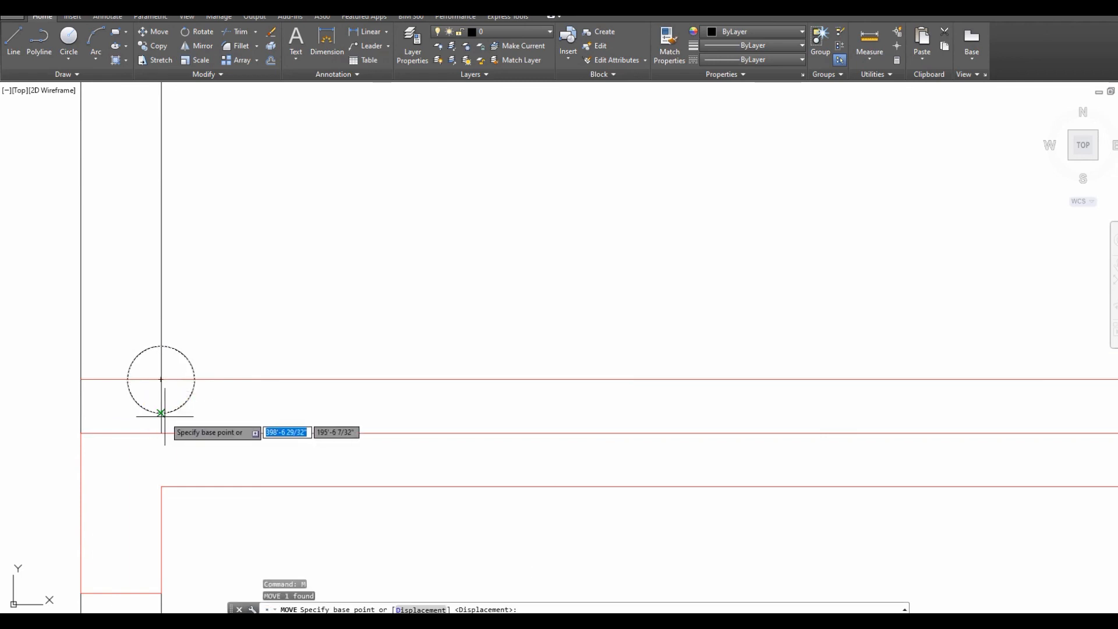
{"action": "left_click", "coordinate": [165, 417]}
{"action": "left_click", "coordinate": [160, 383]}
Move the circle by its left quadrant against the left parapet's inner face.
{"action": "left_click", "coordinate": [195, 335]}
{"action": "type", "text": "m"}
{"action": "key", "text": "Return"}
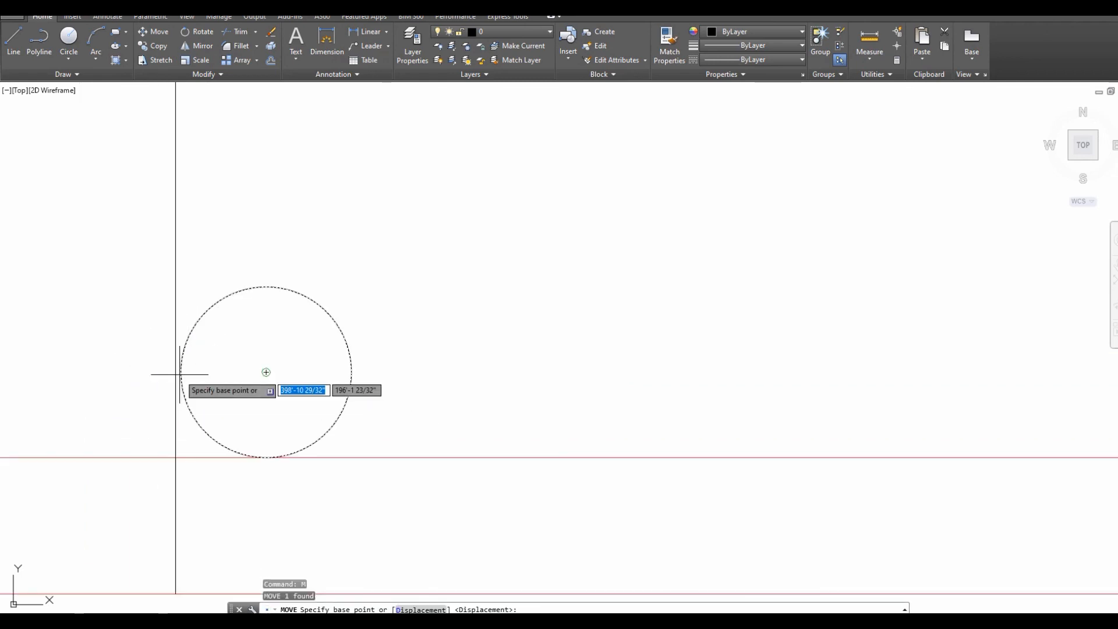
{"action": "right_click", "coordinate": [227, 307], "text": "shift"}
{"action": "left_click", "coordinate": [262, 484]}
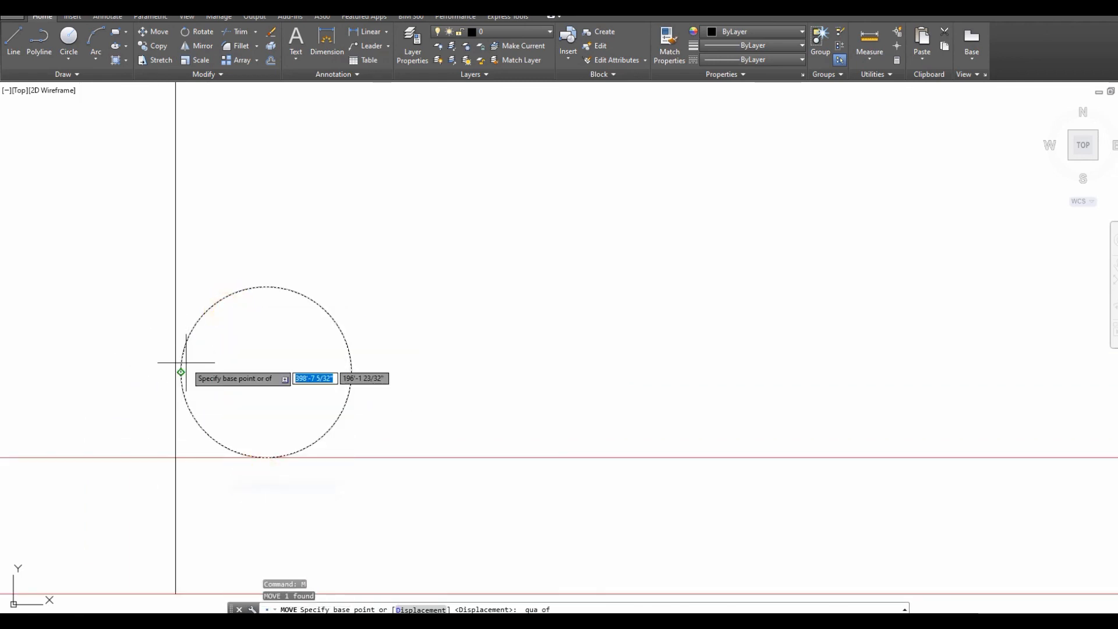
{"action": "left_click", "coordinate": [176, 371]}
{"action": "left_click", "coordinate": [171, 371]}
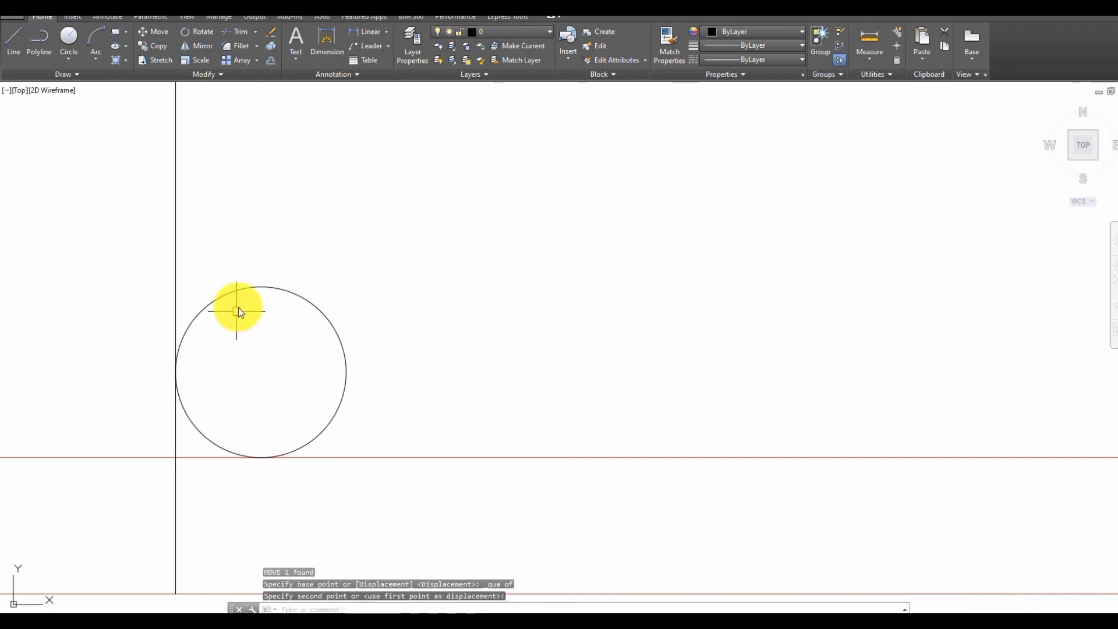
Trim the circle and offset line to a quarter-round corner, and erase the leftover line segment inside the left parapet.
{"action": "type", "text": "tr"}
{"action": "key", "text": "Return"}
{"action": "key", "text": "Return"}
{"action": "left_click", "coordinate": [250, 287]}
{"action": "left_click", "coordinate": [194, 457]}
{"action": "key", "text": "Escape"}
{"action": "scroll", "coordinate": [223, 425], "scroll_direction": "down", "scroll_amount": 3}
{"action": "left_click", "coordinate": [195, 420]}
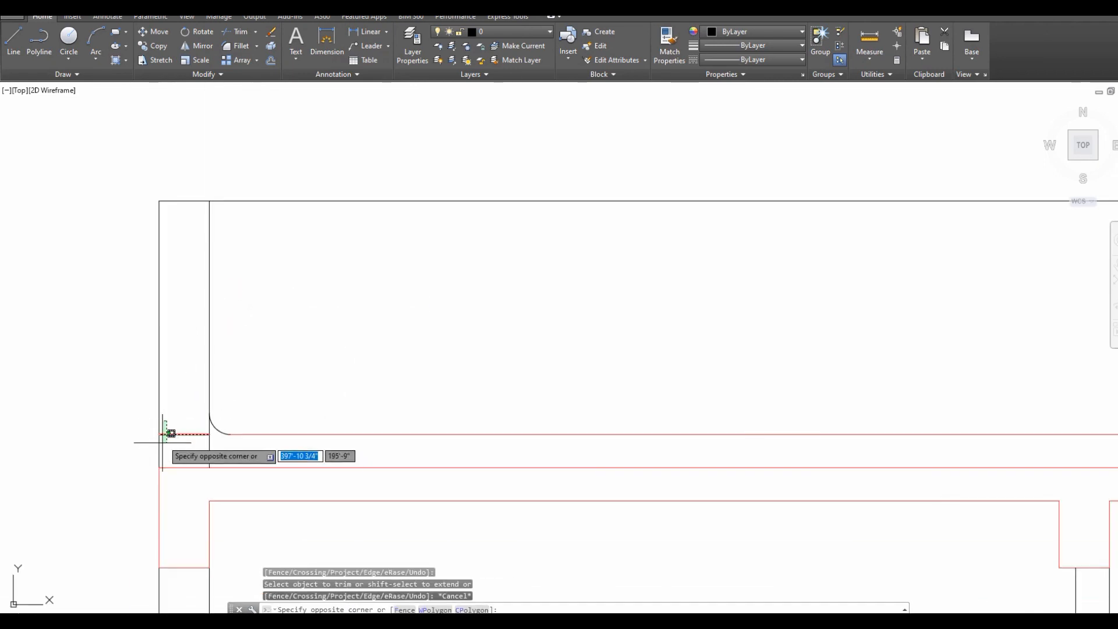
{"action": "left_click", "coordinate": [165, 441]}
{"action": "key", "text": "e"}
{"action": "key", "text": "Return"}
Mirror the quarter-round arc about a vertical axis, keeping the original.
{"action": "scroll", "coordinate": [200, 405], "scroll_direction": "down", "scroll_amount": 1}
{"action": "left_click", "coordinate": [195, 392]}
{"action": "left_click", "coordinate": [245, 433]}
{"action": "middle_click_drag", "start_coordinate": [311, 375], "coordinate": [201, 398]}
{"action": "type", "text": "mi"}
{"action": "key", "text": "Return"}
{"action": "left_click", "coordinate": [424, 391]}
{"action": "left_click", "coordinate": [433, 363]}
{"action": "key", "text": "Return"}
Move the mirrored arc by its upper end to the left face of the middle parapet wall.
{"action": "left_click", "coordinate": [510, 360]}
{"action": "left_click", "coordinate": [795, 475]}
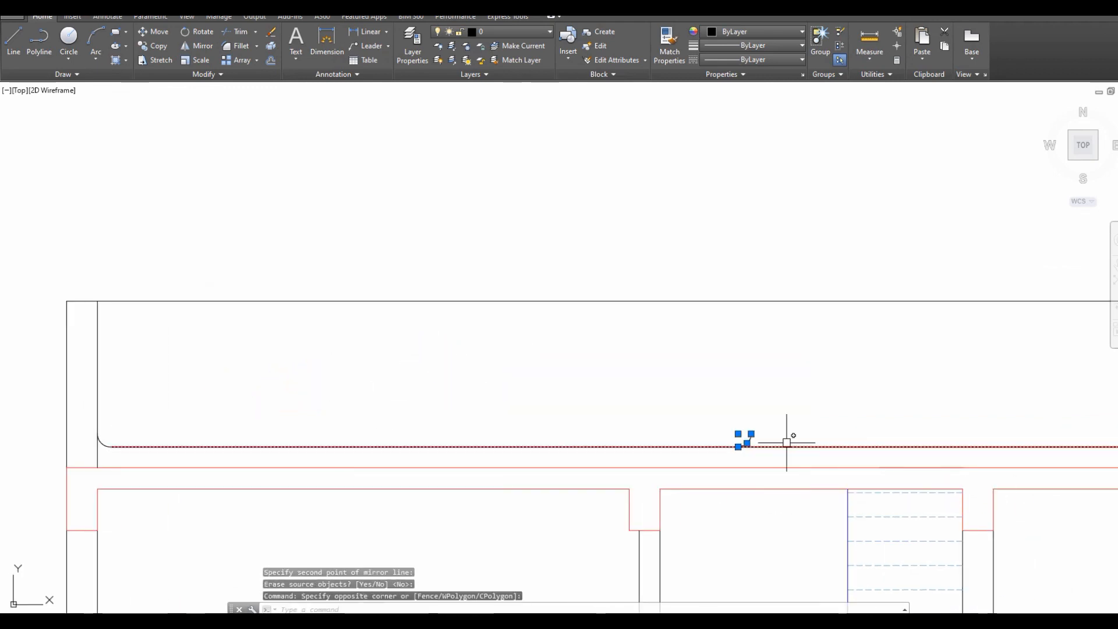
{"action": "type", "text": "m"}
{"action": "key", "text": "Return"}
{"action": "left_click", "coordinate": [751, 434]}
{"action": "middle_click_drag", "start_coordinate": [820, 427], "coordinate": [364, 462]}
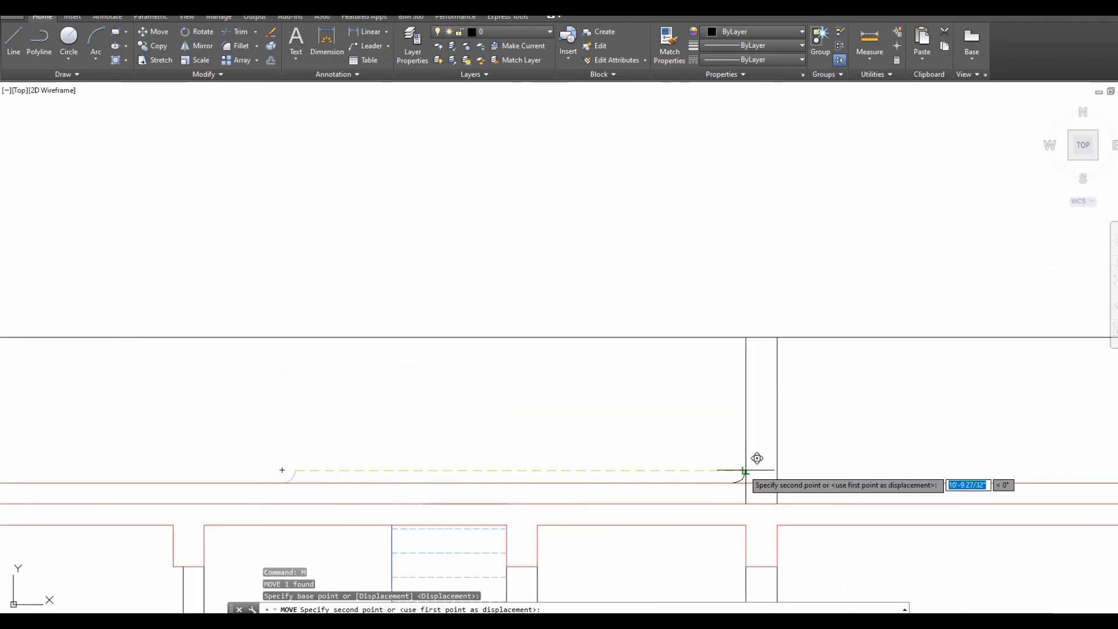
{"action": "left_click", "coordinate": [744, 469]}
{"action": "key", "text": "Escape"}
Trim the offset line beyond the arc and inside the middle parapet wall.
{"action": "scroll", "coordinate": [744, 482], "scroll_direction": "up", "scroll_amount": 4}
{"action": "type", "text": "tr"}
{"action": "key", "text": "Return"}
{"action": "key", "text": "Return"}
{"action": "left_click", "coordinate": [736, 492]}
{"action": "scroll", "coordinate": [725, 491], "scroll_direction": "down", "scroll_amount": 1}
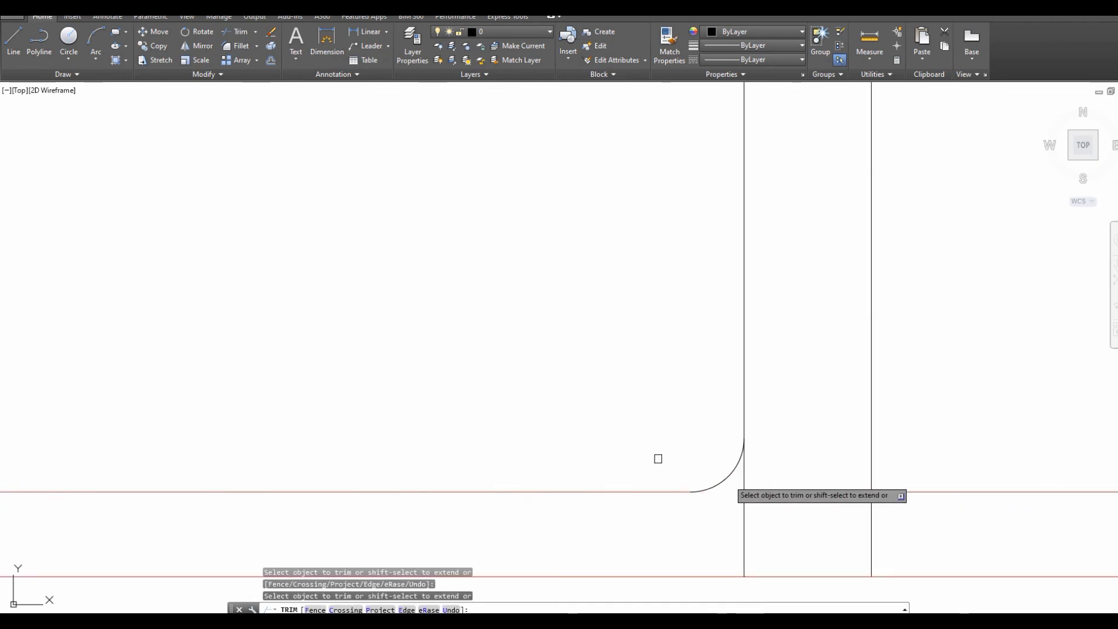
{"action": "key", "text": "Escape"}
{"action": "scroll", "coordinate": [629, 453], "scroll_direction": "down", "scroll_amount": 5}
{"action": "left_click", "coordinate": [611, 418]}
{"action": "left_click", "coordinate": [695, 470]}
{"action": "key", "text": "Escape"}
{"action": "scroll", "coordinate": [663, 446], "scroll_direction": "down", "scroll_amount": 2}
{"action": "left_click", "coordinate": [623, 425]}
{"action": "key", "text": "Escape"}
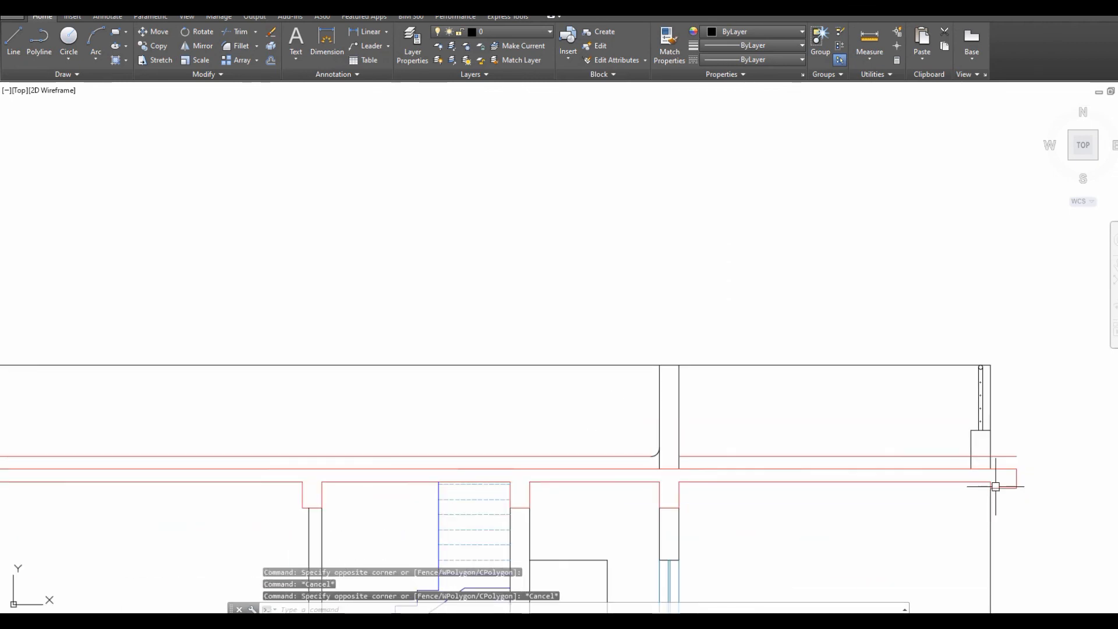
Trim the offset line inside and beyond the low parking-side parapet so it ends at the parapet's inner face.
{"action": "scroll", "coordinate": [981, 461], "scroll_direction": "up", "scroll_amount": 2}
{"action": "type", "text": "tr"}
{"action": "key", "text": "Return"}
{"action": "key", "text": "Return"}
{"action": "left_click", "coordinate": [979, 447]}
{"action": "left_click", "coordinate": [977, 458]}
{"action": "key", "text": "Escape"}
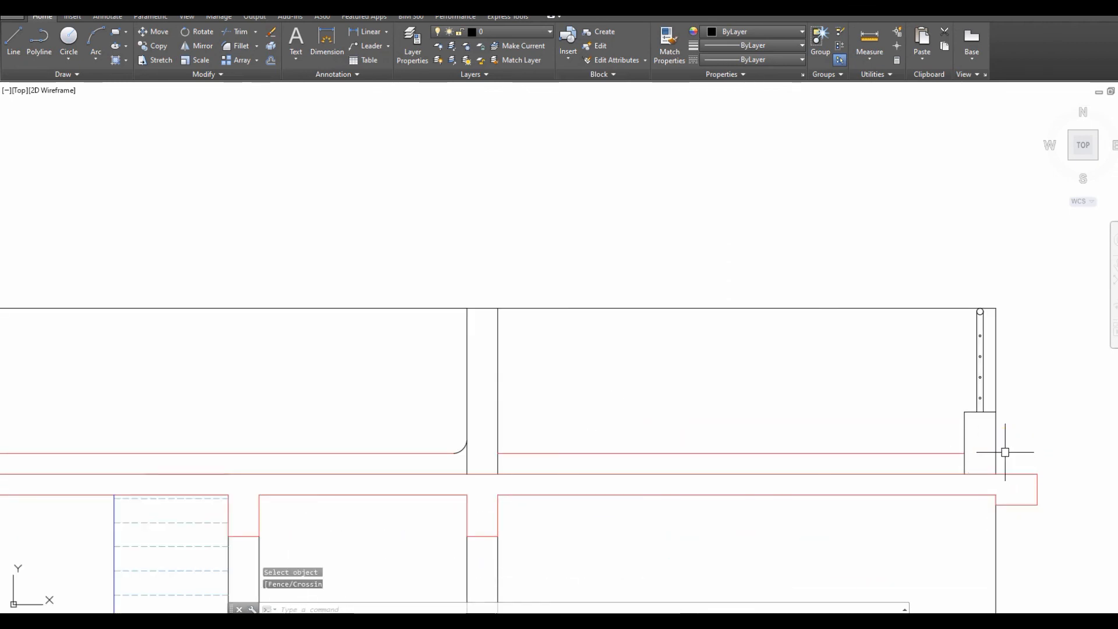
Copy the arc from the middle wall's left face to the inner face of the low parking-side parapet.
{"action": "type", "text": "co"}
{"action": "key", "text": "Return"}
{"action": "left_click", "coordinate": [429, 417]}
{"action": "left_click", "coordinate": [520, 462]}
{"action": "key", "text": "Return"}
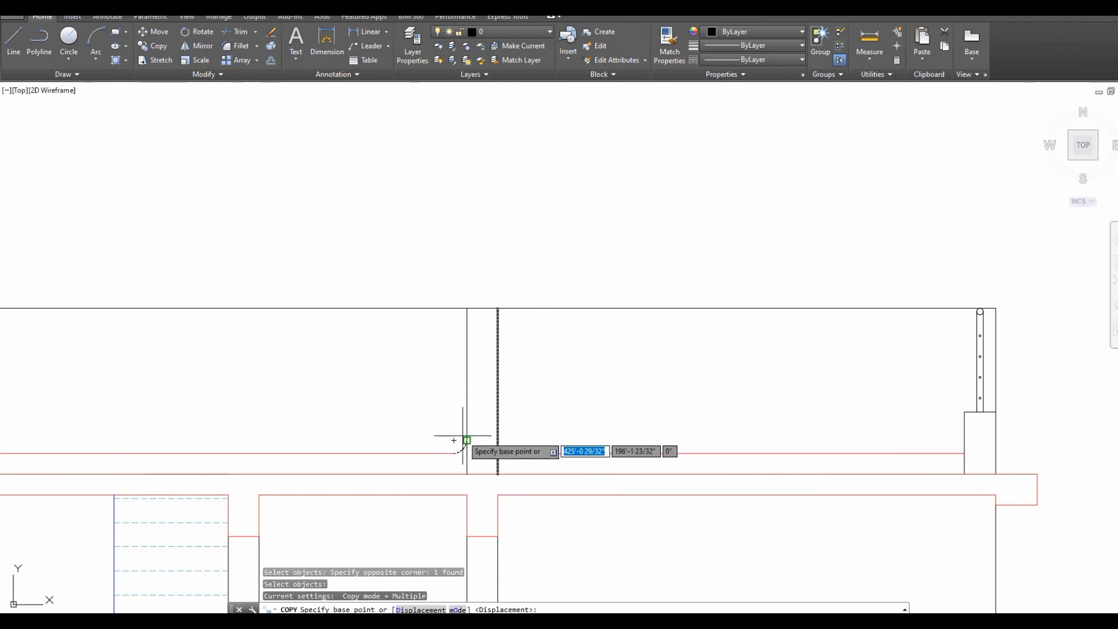
{"action": "left_click", "coordinate": [463, 436]}
{"action": "left_click", "coordinate": [965, 453]}
{"action": "key", "text": "Escape"}
Trim the offset line between the copied arc and the low parapet's inner face.
{"action": "scroll", "coordinate": [965, 453], "scroll_direction": "up", "scroll_amount": 2}
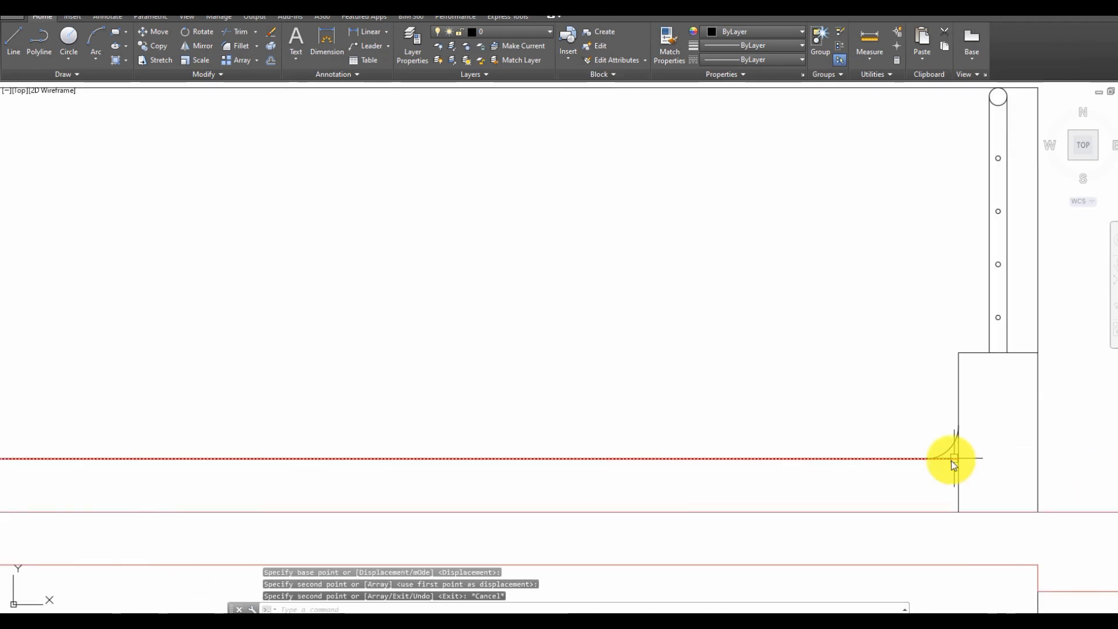
{"action": "type", "text": "tr"}
{"action": "key", "text": "Return"}
{"action": "key", "text": "Return"}
{"action": "left_click", "coordinate": [953, 459]}
{"action": "key", "text": "Escape"}
Mirror the low parapet's arc about a vertical axis and move the new arc to the middle wall's right face.
{"action": "left_click", "coordinate": [949, 452]}
{"action": "scroll", "coordinate": [912, 459], "scroll_direction": "down", "scroll_amount": 3}
{"action": "type", "text": "mirror line:"}
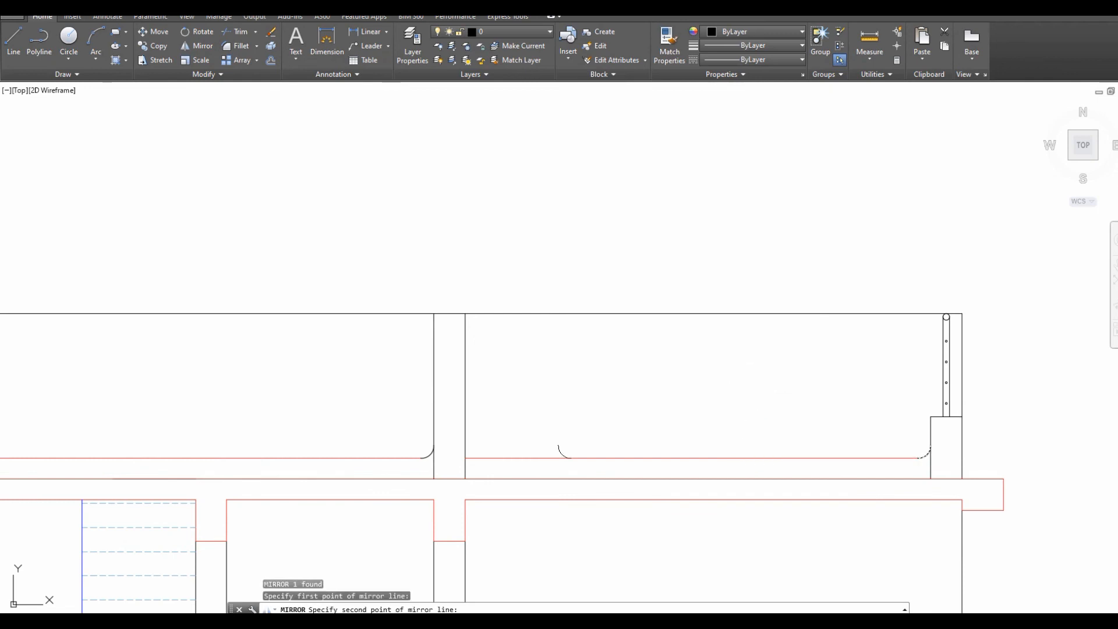
{"action": "left_click", "coordinate": [537, 402]}
{"action": "left_click", "coordinate": [599, 483]}
{"action": "type", "text": "m"}
{"action": "key", "text": "Return"}
{"action": "left_click", "coordinate": [559, 447]}
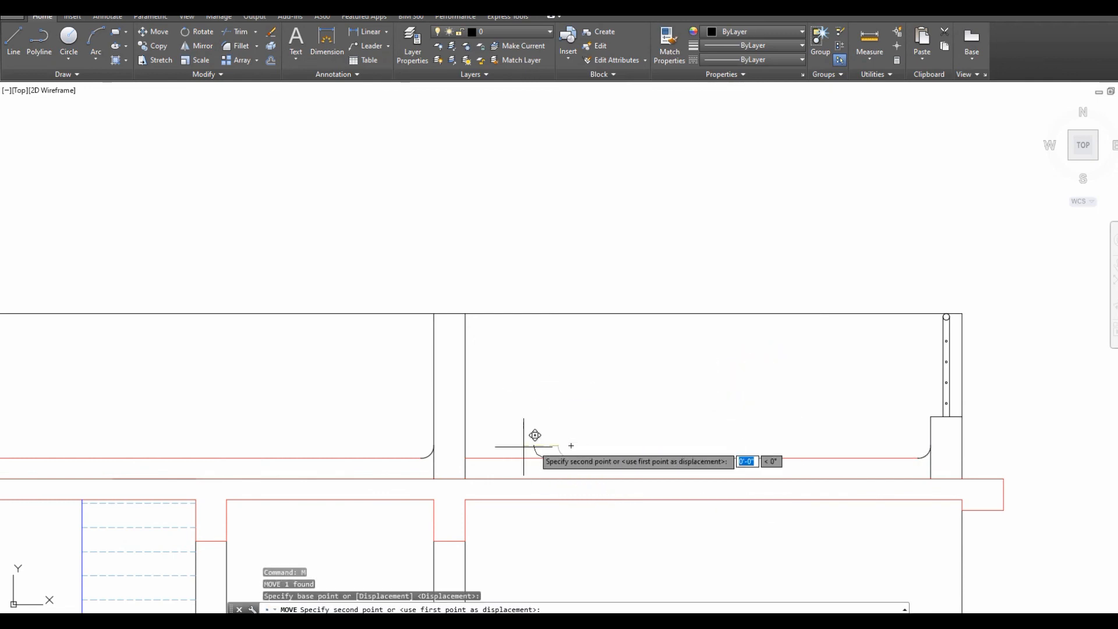
{"action": "left_click", "coordinate": [465, 445]}
{"action": "key", "text": "Escape"}
{"action": "scroll", "coordinate": [464, 460], "scroll_direction": "up", "scroll_amount": 4}
{"action": "type", "text": "tr"}
{"action": "key", "text": "Return"}
{"action": "key", "text": "Return"}
{"action": "left_click", "coordinate": [477, 456]}
{"action": "scroll", "coordinate": [467, 446], "scroll_direction": "down", "scroll_amount": 2}
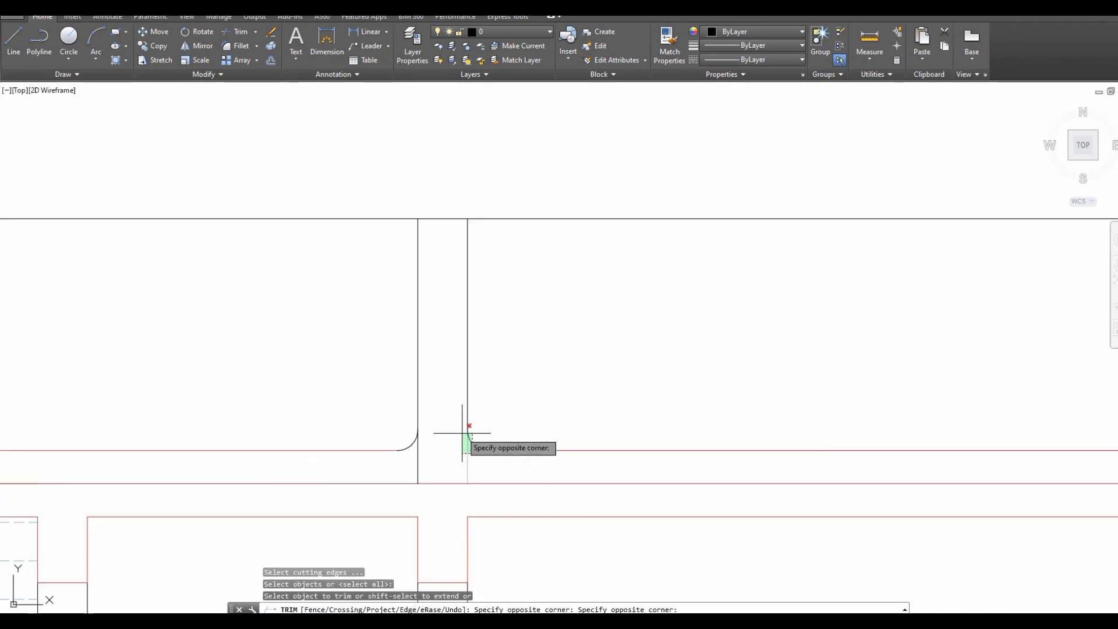
{"action": "key", "text": "Escape"}
{"action": "key", "text": "Escape"}
Trim the offset line between the new arc and the middle wall's right face.
{"action": "scroll", "coordinate": [473, 465], "scroll_direction": "up", "scroll_amount": 4}
{"action": "type", "text": "tr"}
{"action": "key", "text": "Return"}
{"action": "key", "text": "Return"}
{"action": "left_click", "coordinate": [467, 428]}
{"action": "left_click", "coordinate": [469, 447]}
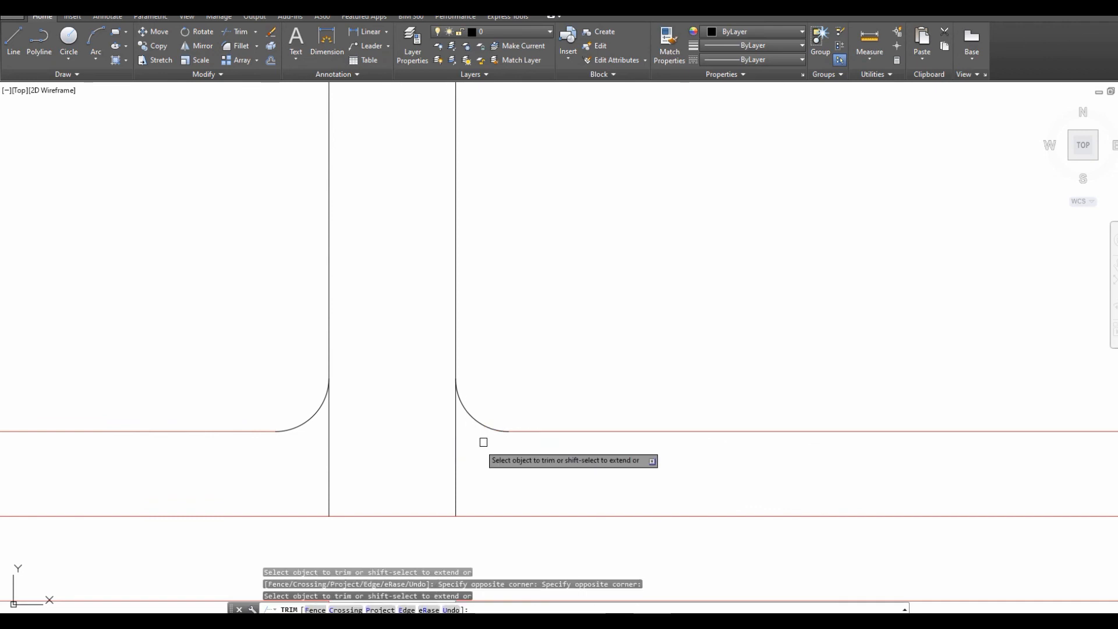
Assign the roof layer's lines and corner arcs on both sides of the middle wall to the Step layer.
{"action": "key", "text": "Escape"}
{"action": "scroll", "coordinate": [527, 360], "scroll_direction": "down", "scroll_amount": 8}
{"action": "key", "text": "Escape"}
{"action": "scroll", "coordinate": [677, 368], "scroll_direction": "up", "scroll_amount": 2}
{"action": "scroll", "coordinate": [409, 339], "scroll_direction": "up", "scroll_amount": 2}
{"action": "left_click", "coordinate": [407, 340]}
{"action": "scroll", "coordinate": [600, 408], "scroll_direction": "down", "scroll_amount": 2}
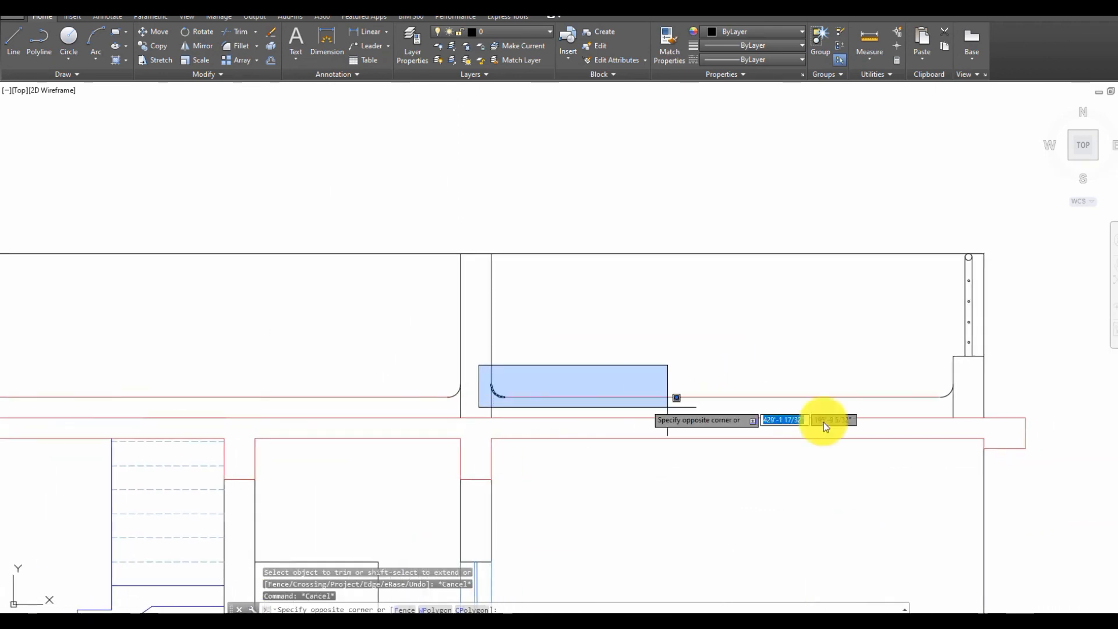
{"action": "left_click", "coordinate": [961, 401]}
{"action": "scroll", "coordinate": [860, 395], "scroll_direction": "down", "scroll_amount": 2}
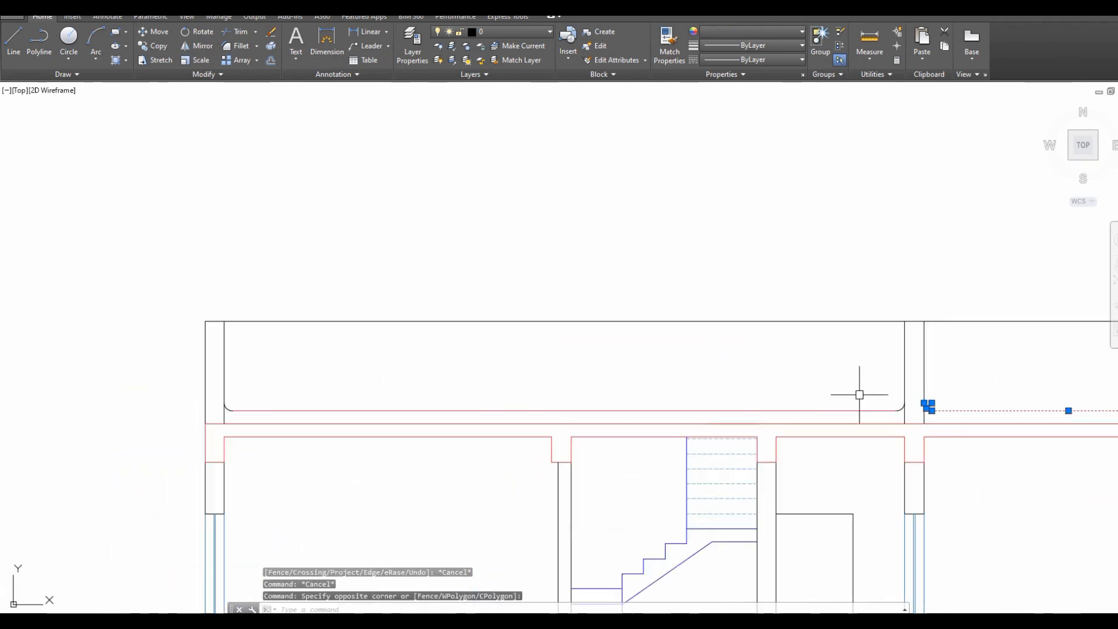
{"action": "left_click", "coordinate": [219, 393]}
{"action": "left_click", "coordinate": [969, 418]}
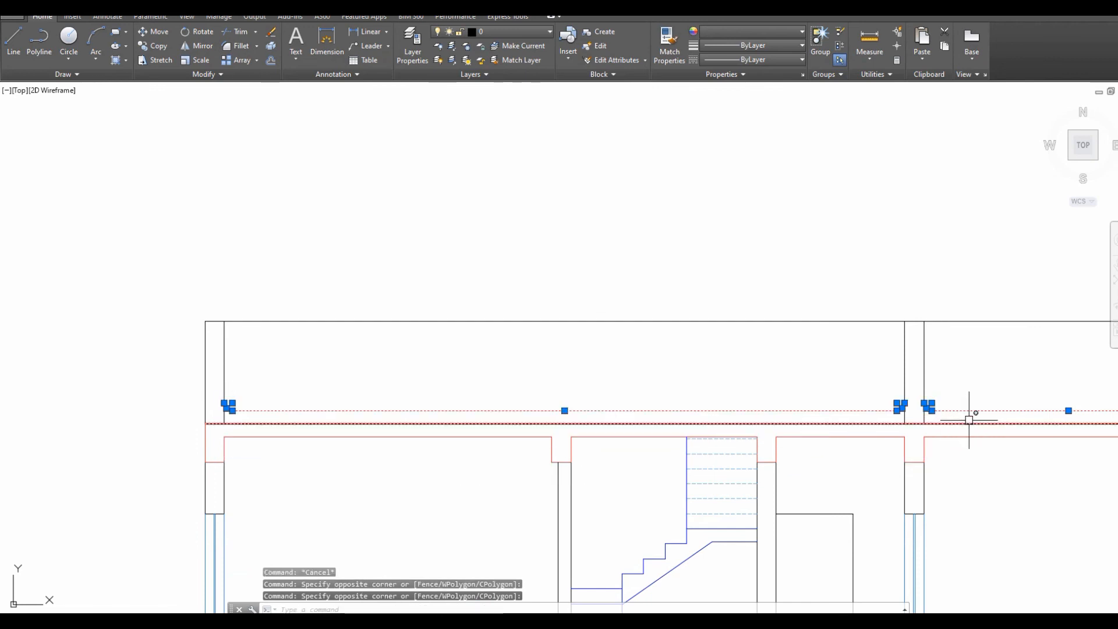
{"action": "left_click", "coordinate": [543, 35]}
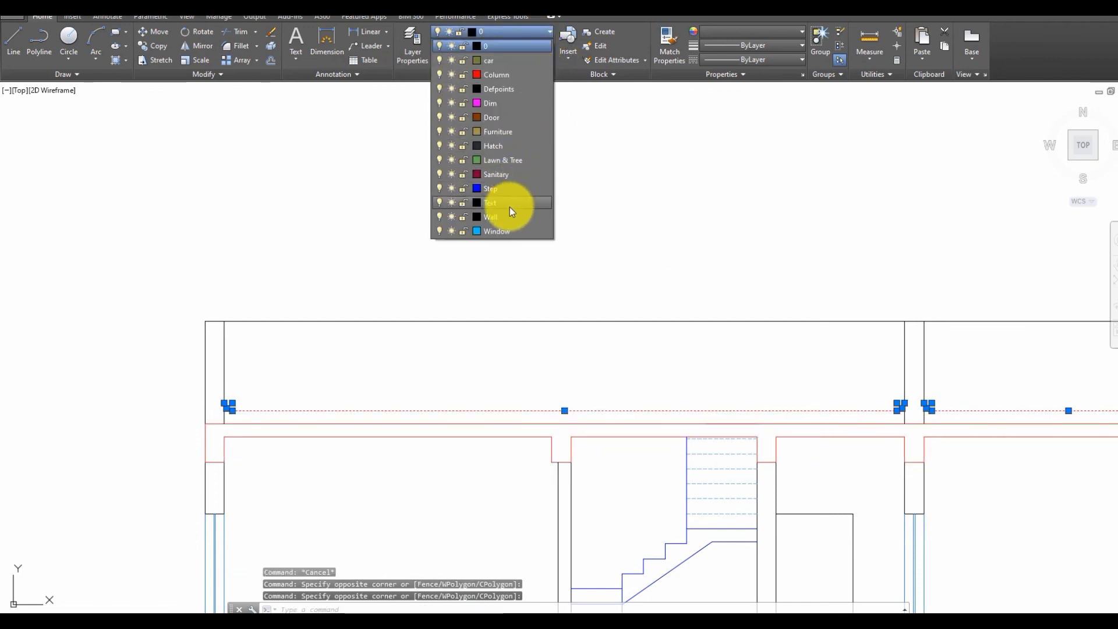
{"action": "left_click", "coordinate": [520, 190]}
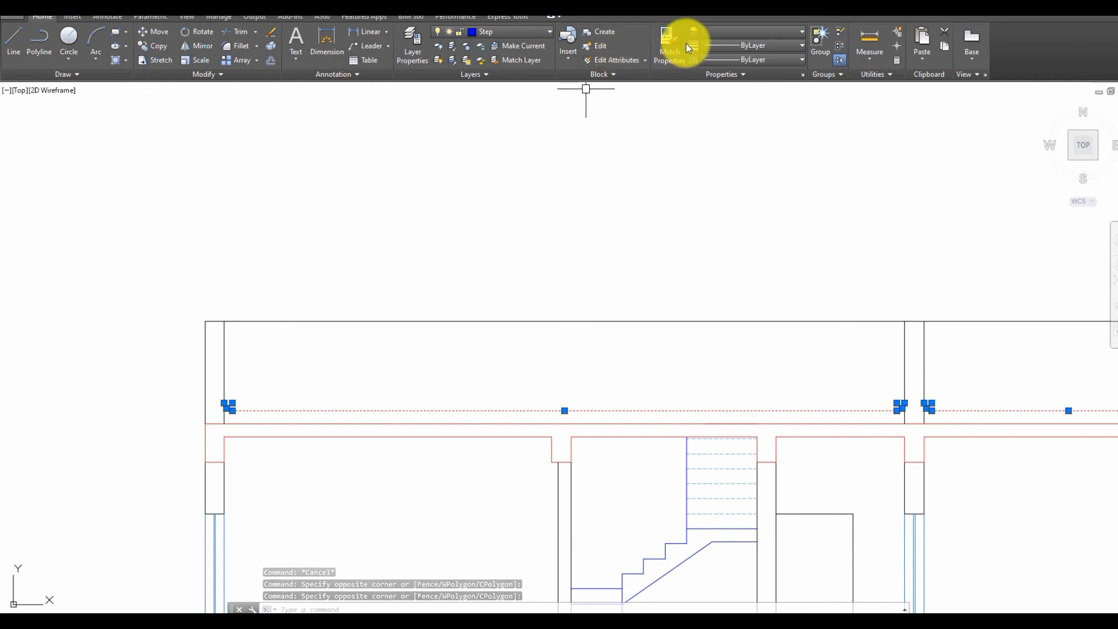
Set the colour of the selected roof layer lines and arcs to ByLayer.
{"action": "left_click", "coordinate": [726, 32]}
{"action": "left_click", "coordinate": [752, 49]}
{"action": "scroll", "coordinate": [474, 187], "scroll_direction": "down", "scroll_amount": 3}
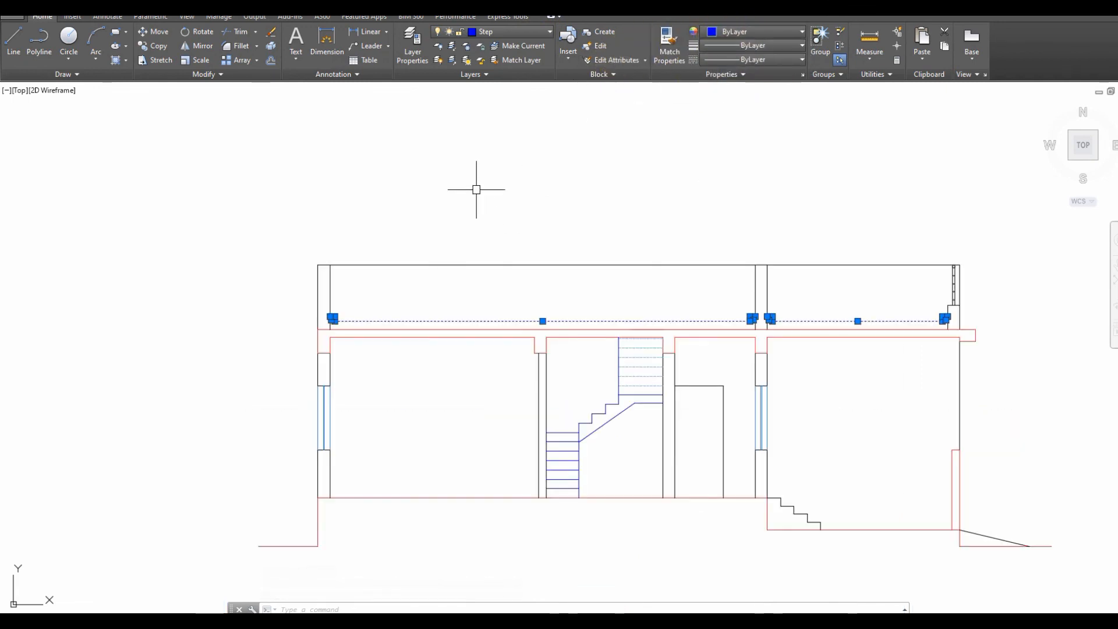
{"action": "key", "text": "Escape"}
{"action": "middle_click_drag", "start_coordinate": [780, 247], "coordinate": [498, 284]}
{"action": "middle_click_drag", "start_coordinate": [675, 305], "coordinate": [250, 355]}
{"action": "middle_click_drag", "start_coordinate": [819, 414], "coordinate": [774, 403]}
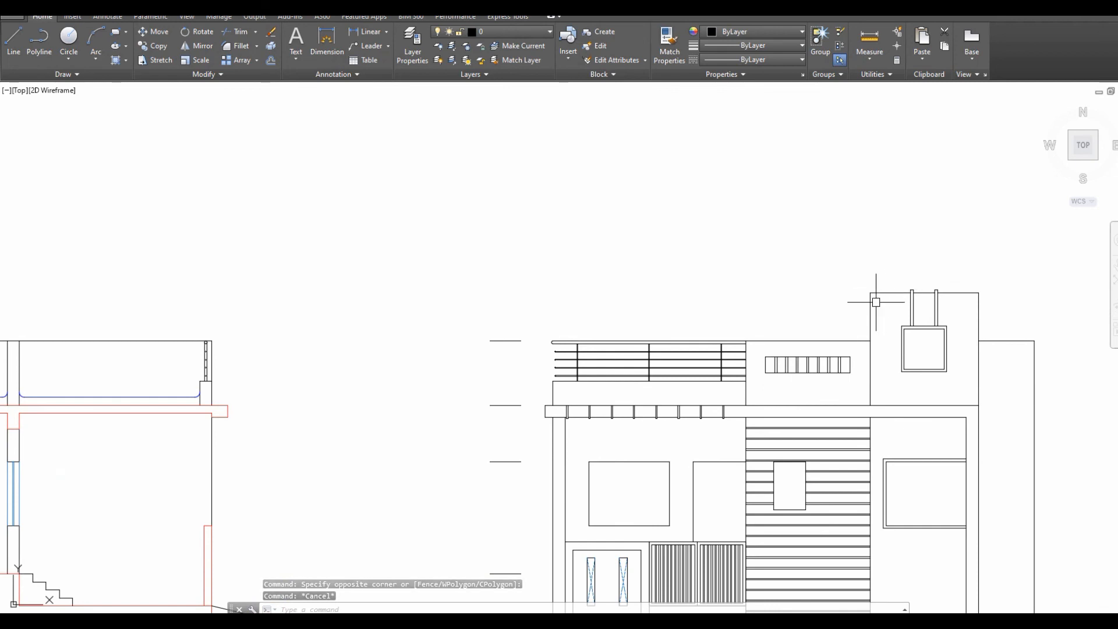
{"action": "middle_click_drag", "start_coordinate": [876, 302], "coordinate": [897, 302]}
{"action": "scroll", "coordinate": [577, 314], "scroll_direction": "down", "scroll_amount": 2}
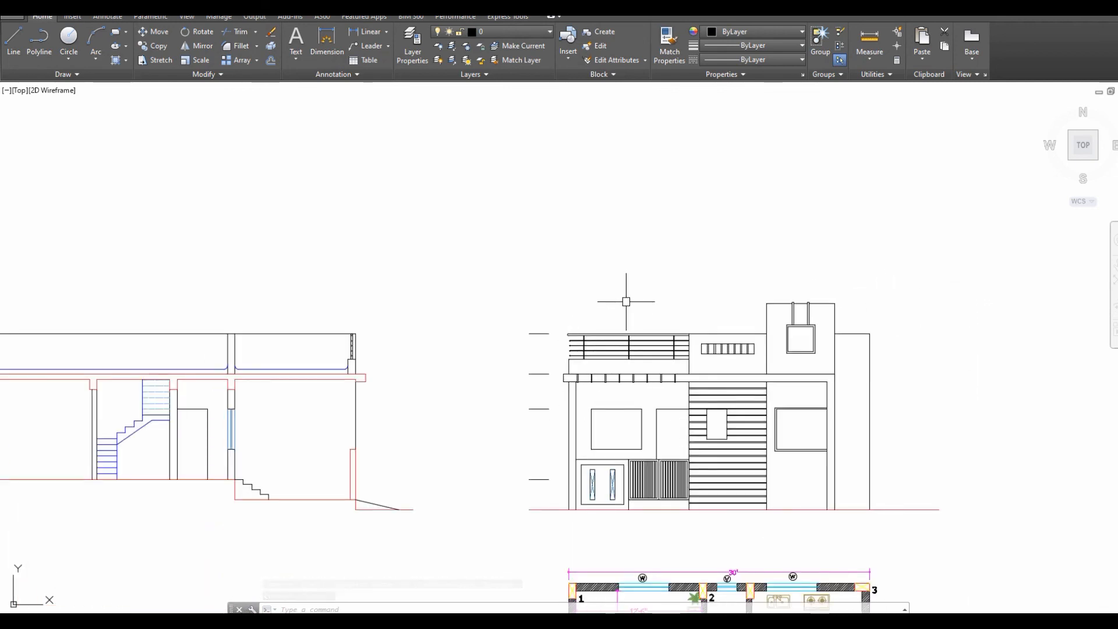
{"action": "type", "text": "close"}
{"action": "key", "text": "Return"}
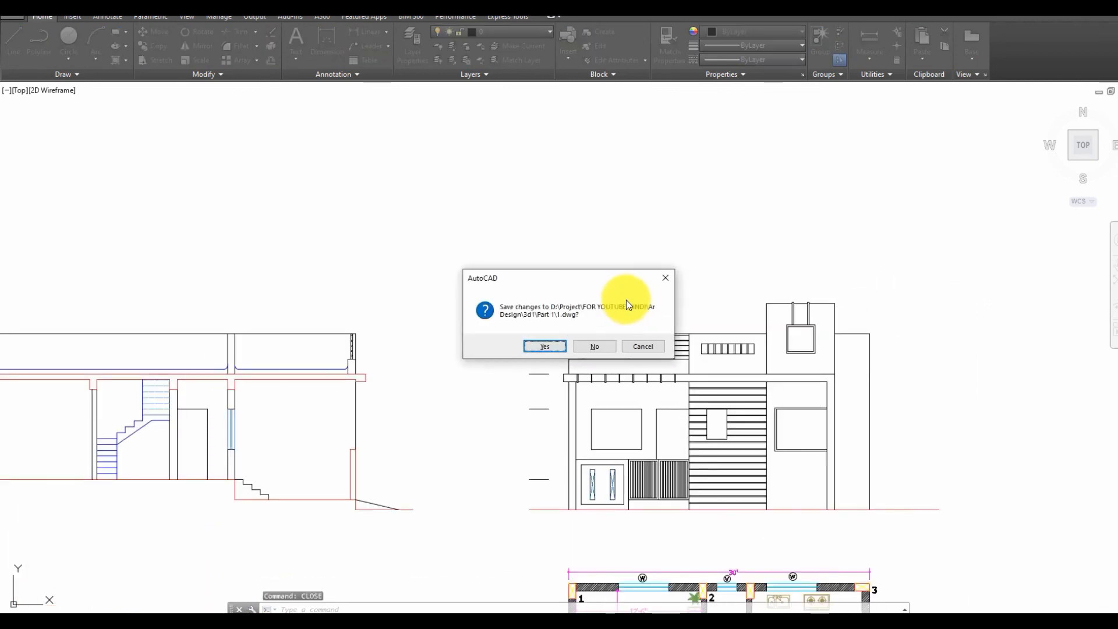
{"action": "key", "text": "Escape"}
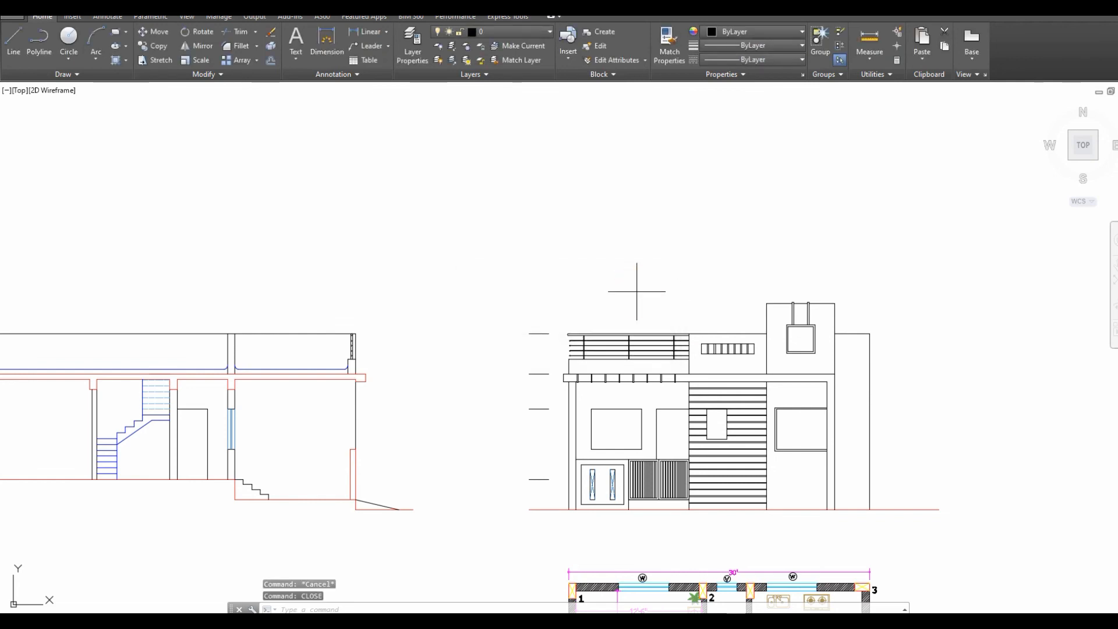
Draw a vertical construction line through the railing side of the front elevation.
{"action": "type", "text": "xl"}
{"action": "key", "text": "Return"}
{"action": "type", "text": "v"}
{"action": "key", "text": "Return"}
{"action": "left_click", "coordinate": [619, 309]}
{"action": "key", "text": "Escape"}
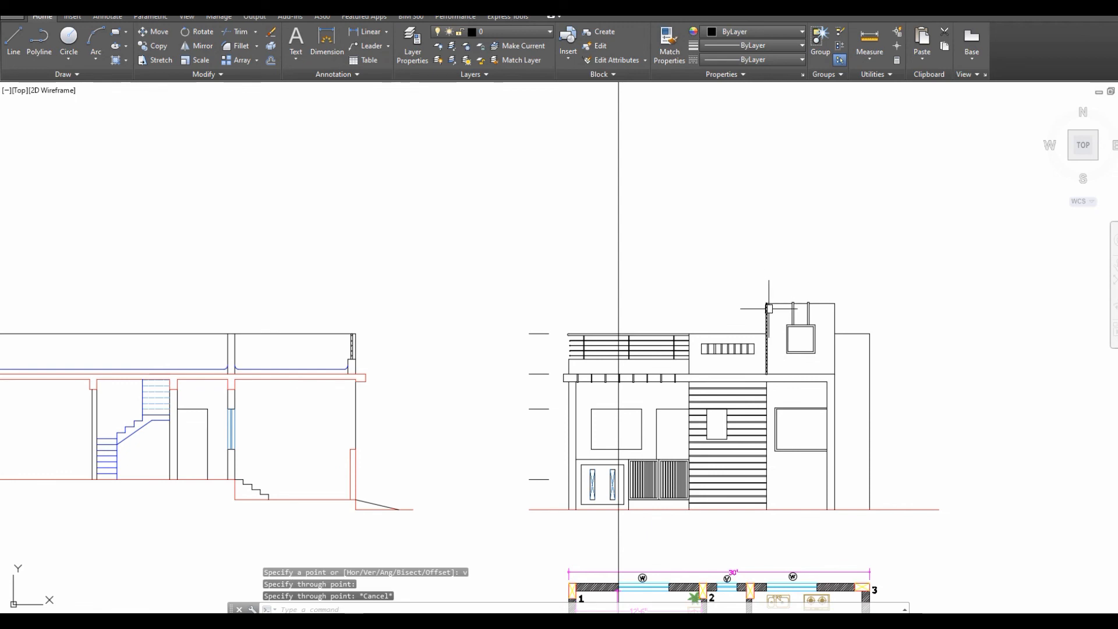
Draw a horizontal construction line through the top corner of the front elevation's tallest wall.
{"action": "type", "text": "xl"}
{"action": "key", "text": "Return"}
{"action": "type", "text": "h"}
{"action": "key", "text": "Return"}
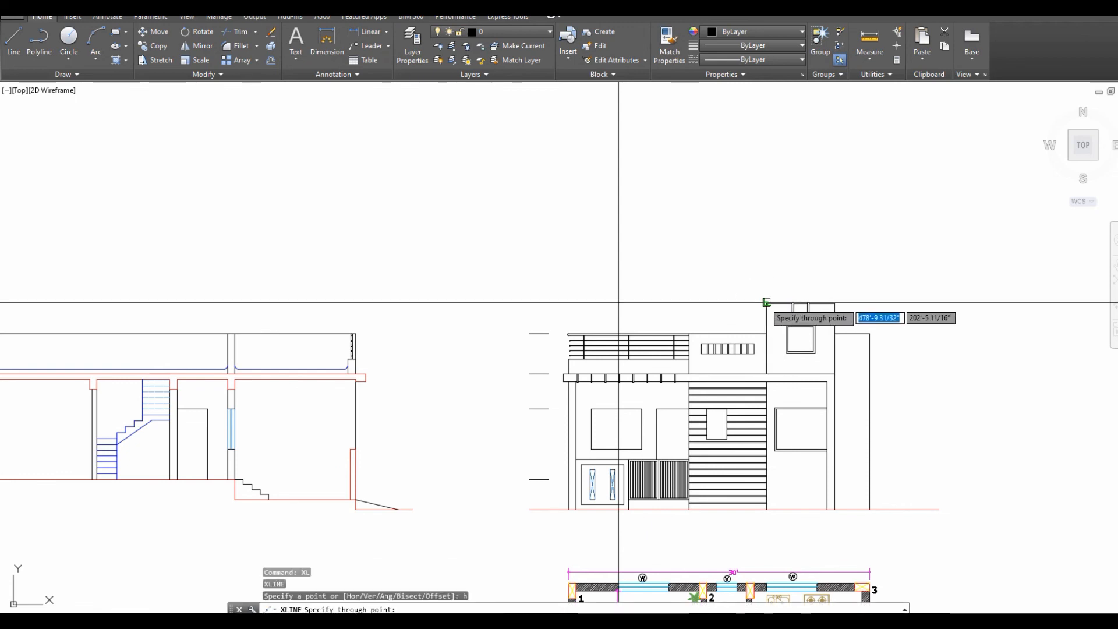
{"action": "left_click", "coordinate": [768, 302]}
{"action": "key", "text": "Escape"}
Draw a vertical construction line through the outer edge of the thin projection outside the front-wall window on the plan below the section.
{"action": "middle_click_drag", "start_coordinate": [401, 302], "coordinate": [524, 313]}
{"action": "scroll", "coordinate": [422, 306], "scroll_direction": "up", "scroll_amount": 2}
{"action": "key", "text": "Escape"}
{"action": "scroll", "coordinate": [534, 332], "scroll_direction": "down", "scroll_amount": 2}
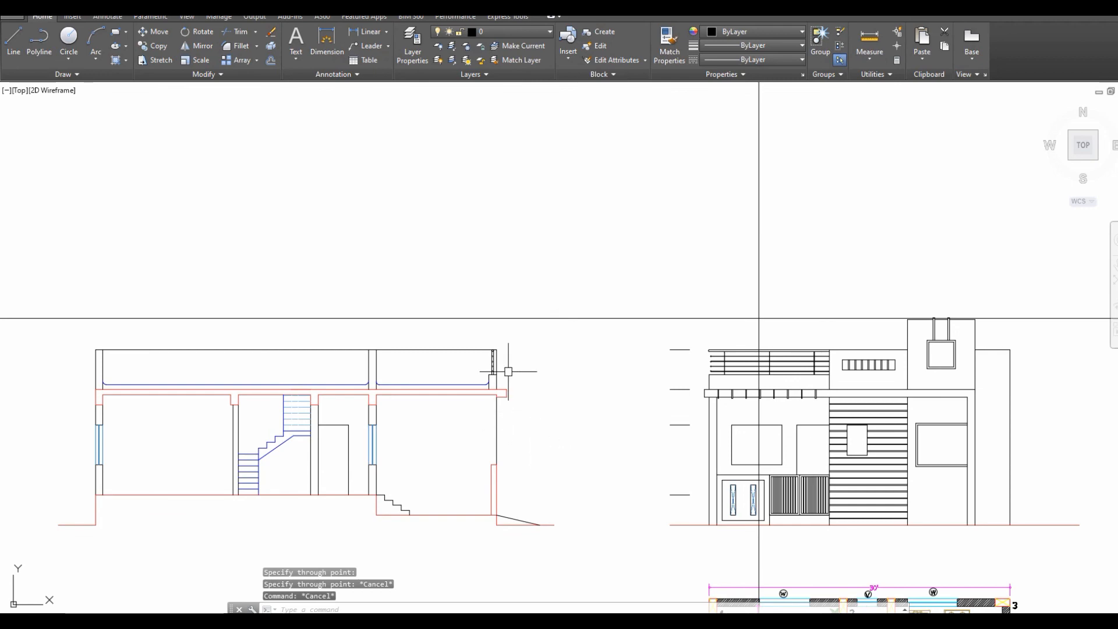
{"action": "scroll", "coordinate": [850, 453], "scroll_direction": "down", "scroll_amount": 3}
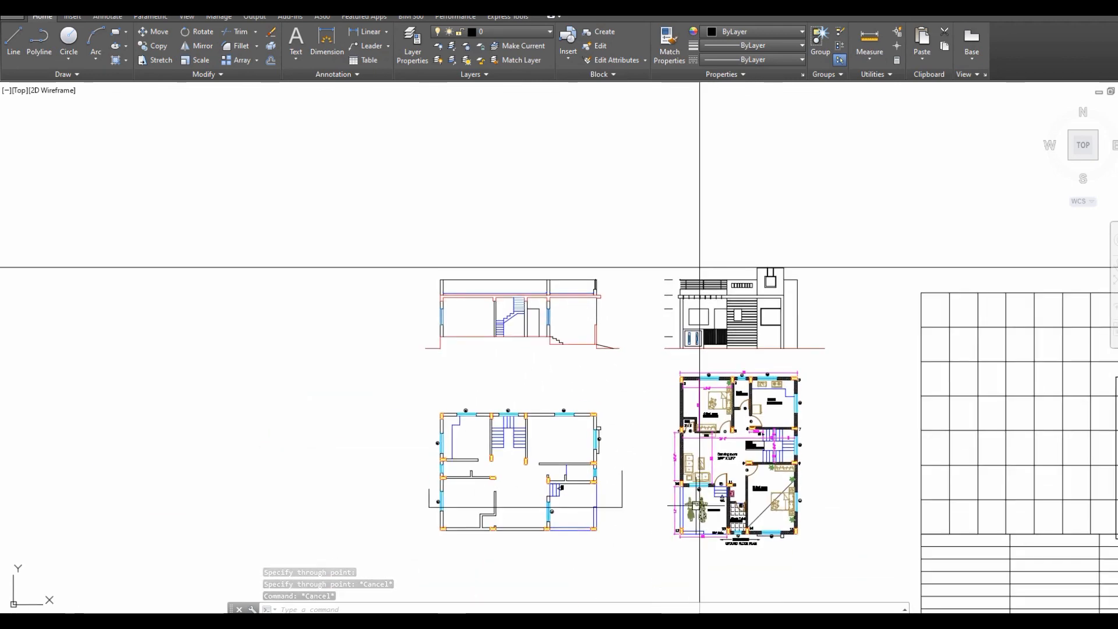
{"action": "scroll", "coordinate": [696, 506], "scroll_direction": "up", "scroll_amount": 10}
{"action": "type", "text": "dli"}
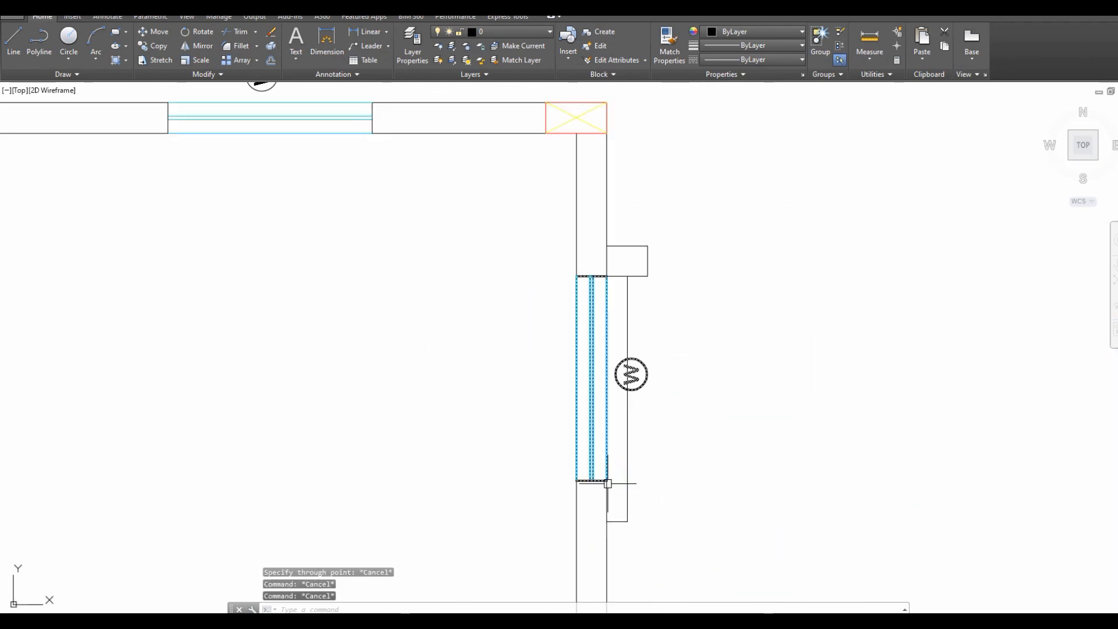
{"action": "type", "text": "l"}
{"action": "key", "text": "Return"}
{"action": "type", "text": "v"}
{"action": "key", "text": "Return"}
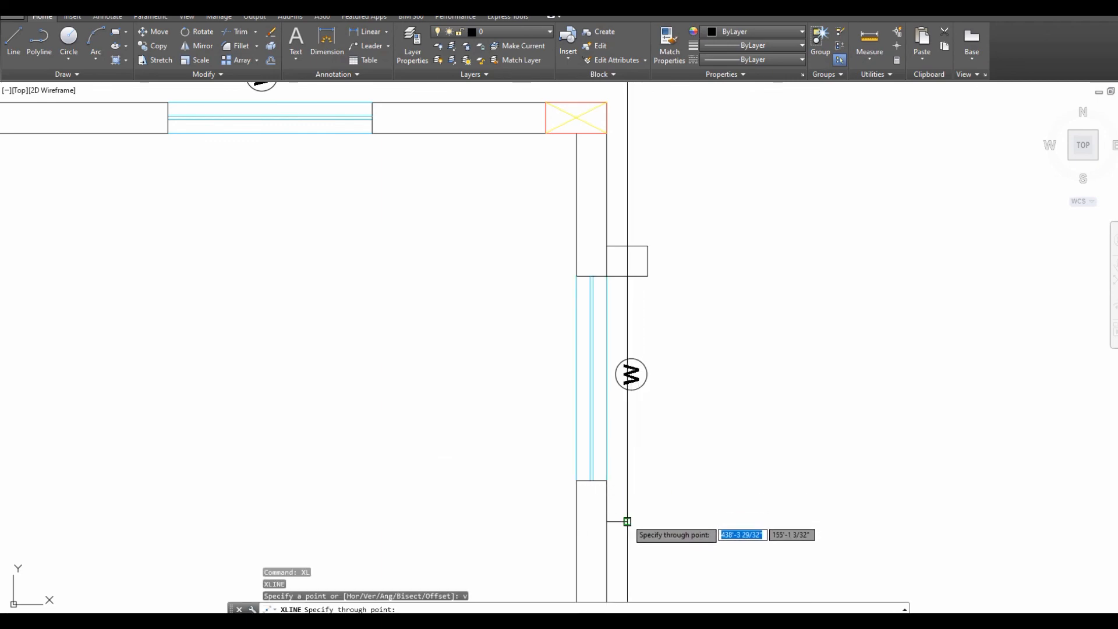
{"action": "left_click", "coordinate": [627, 520]}
{"action": "key", "text": "Escape"}
Measure the depth of the window projection on the plan with a temporary linear dimension.
{"action": "type", "text": "dli"}
{"action": "key", "text": "Return"}
{"action": "key", "text": "Return"}
{"action": "left_click", "coordinate": [616, 522]}
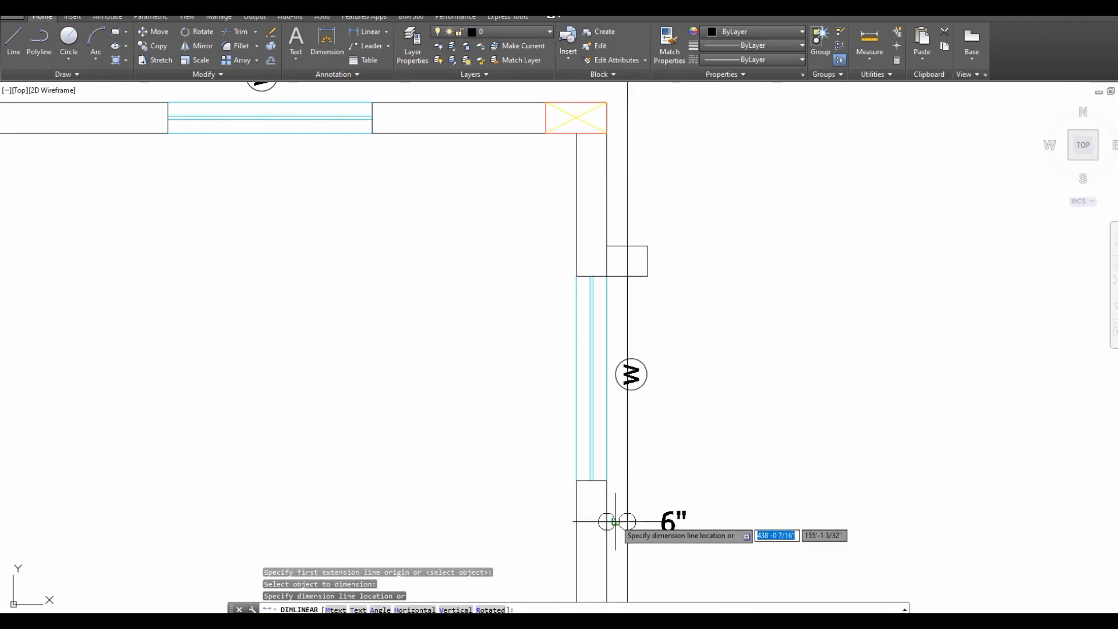
{"action": "key", "text": "Escape"}
Trim the part of the vertical construction line that runs below the sloped ramp outside the section's parking wall.
{"action": "scroll", "coordinate": [616, 522], "scroll_direction": "down", "scroll_amount": 3}
{"action": "middle_click_drag", "start_coordinate": [604, 291], "coordinate": [624, 460]}
{"action": "scroll", "coordinate": [641, 394], "scroll_direction": "down", "scroll_amount": 3}
{"action": "scroll", "coordinate": [649, 411], "scroll_direction": "up", "scroll_amount": 6}
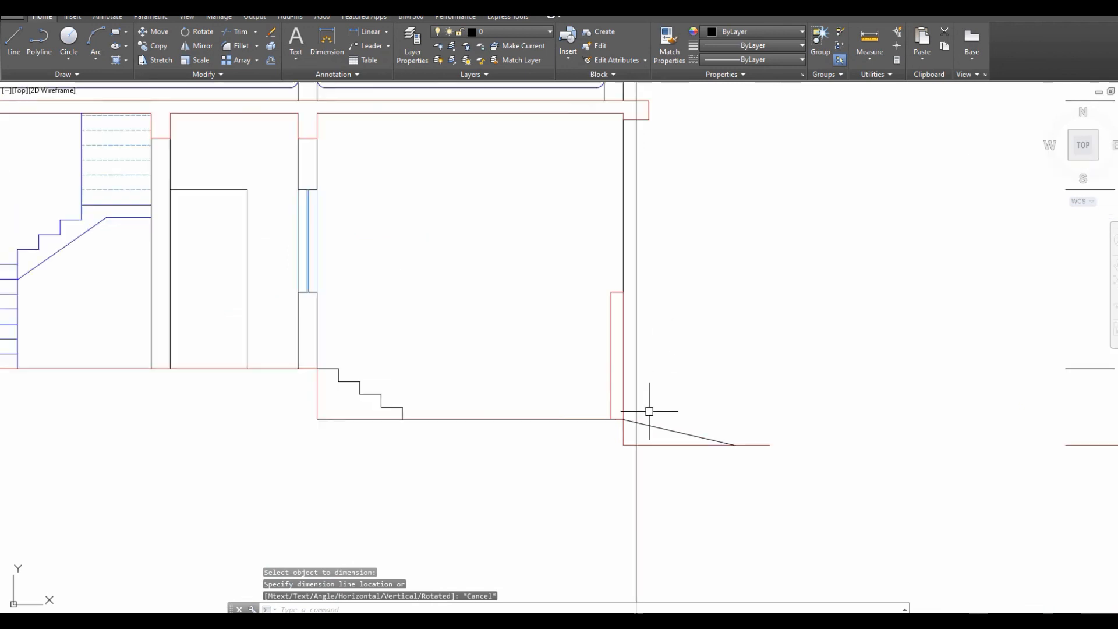
{"action": "type", "text": "tr"}
{"action": "key", "text": "Return"}
{"action": "left_click", "coordinate": [659, 445]}
{"action": "left_click", "coordinate": [653, 466]}
{"action": "key", "text": "Escape"}
{"action": "key", "text": "Return"}
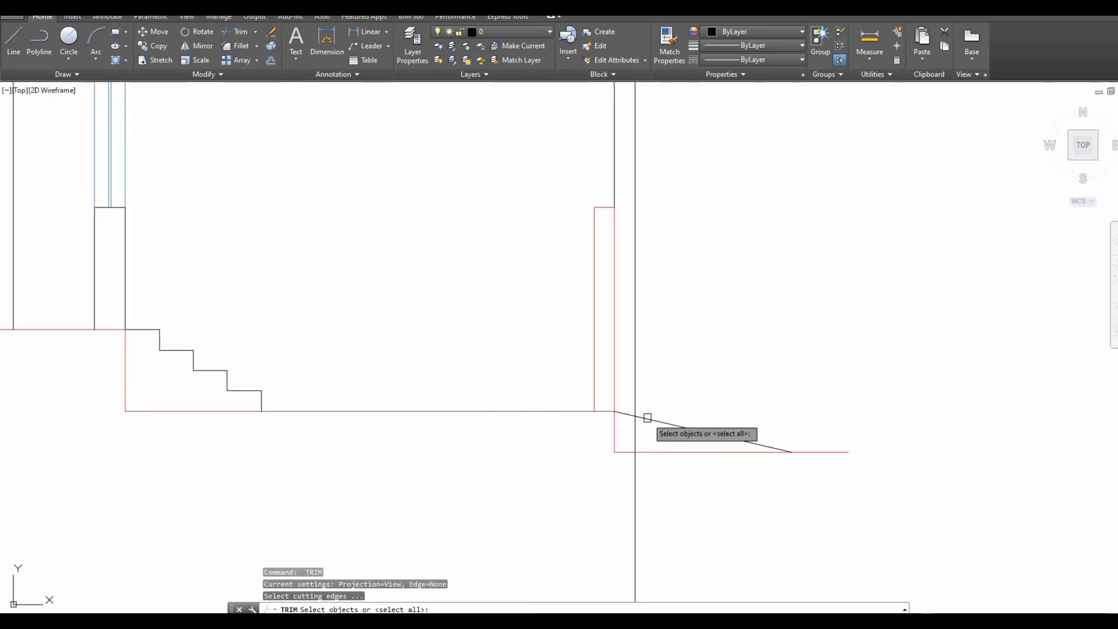
{"action": "key", "text": "Return"}
{"action": "left_click", "coordinate": [655, 410]}
{"action": "left_click", "coordinate": [643, 434]}
{"action": "key", "text": "Escape"}
{"action": "scroll", "coordinate": [626, 451], "scroll_direction": "down", "scroll_amount": 4}
{"action": "scroll", "coordinate": [627, 448], "scroll_direction": "up", "scroll_amount": 5}
{"action": "right_click", "coordinate": [644, 424]}
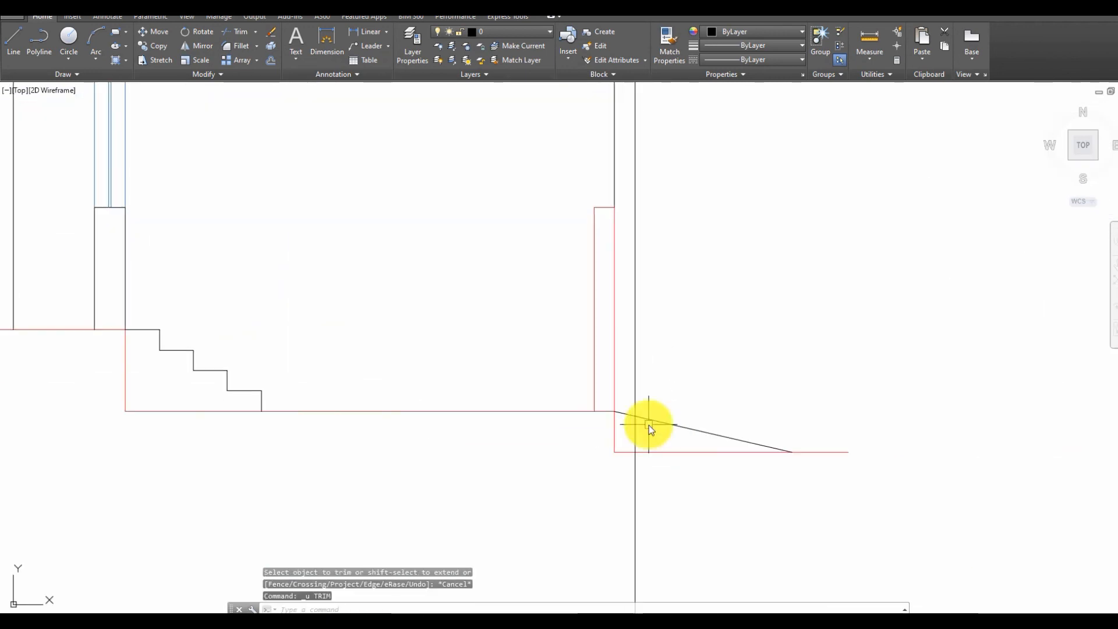
{"action": "key", "text": "Escape"}
Trim the vertical construction line where it crosses the projecting end of the roof slab.
{"action": "scroll", "coordinate": [635, 434], "scroll_direction": "down", "scroll_amount": 2}
{"action": "middle_click_drag", "start_coordinate": [631, 391], "coordinate": [626, 527]}
{"action": "middle_click_drag", "start_coordinate": [623, 347], "coordinate": [621, 377]}
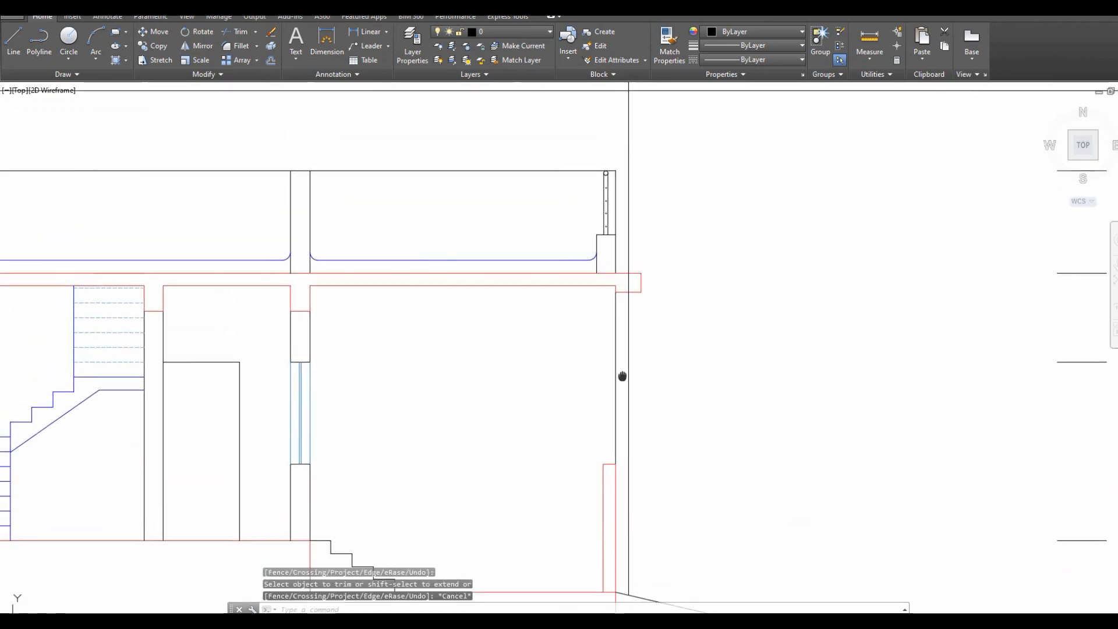
{"action": "scroll", "coordinate": [630, 303], "scroll_direction": "up", "scroll_amount": 6}
{"action": "type", "text": "tr"}
{"action": "key", "text": "Return"}
{"action": "key", "text": "Return"}
{"action": "key", "text": "Escape"}
{"action": "key", "text": "Escape"}
{"action": "scroll", "coordinate": [617, 326], "scroll_direction": "down", "scroll_amount": 2}
{"action": "scroll", "coordinate": [621, 337], "scroll_direction": "up", "scroll_amount": 1}
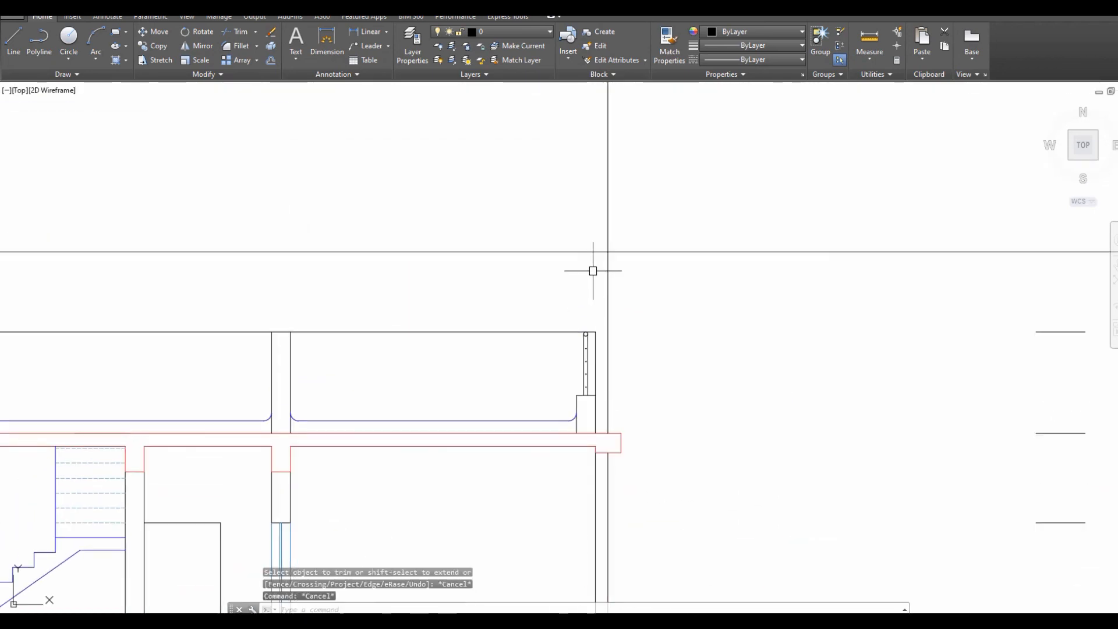
Offset the vertical construction line above the slab 9" toward the building and erase the copy.
{"action": "type", "text": "o"}
{"action": "key", "text": "Return"}
{"action": "key", "text": "Return"}
{"action": "left_click", "coordinate": [608, 266]}
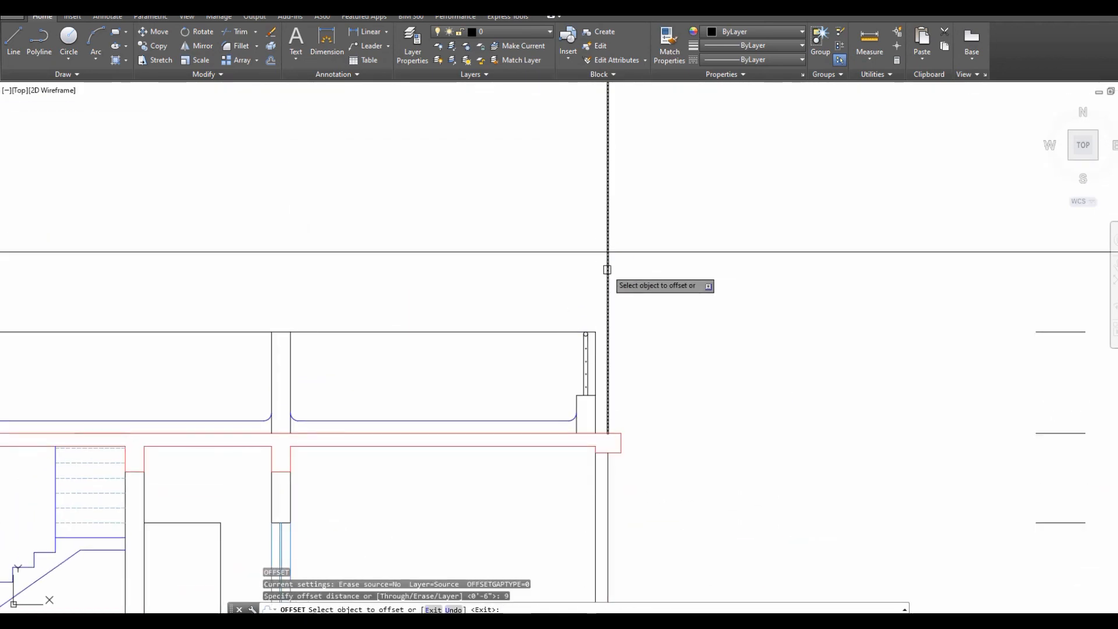
{"action": "left_click", "coordinate": [596, 281]}
{"action": "key", "text": "Escape"}
Draw a vertical line from the low parapet's inner top corner up to the horizontal construction line and erase its segment beside the railing.
{"action": "type", "text": "l"}
{"action": "key", "text": "Return"}
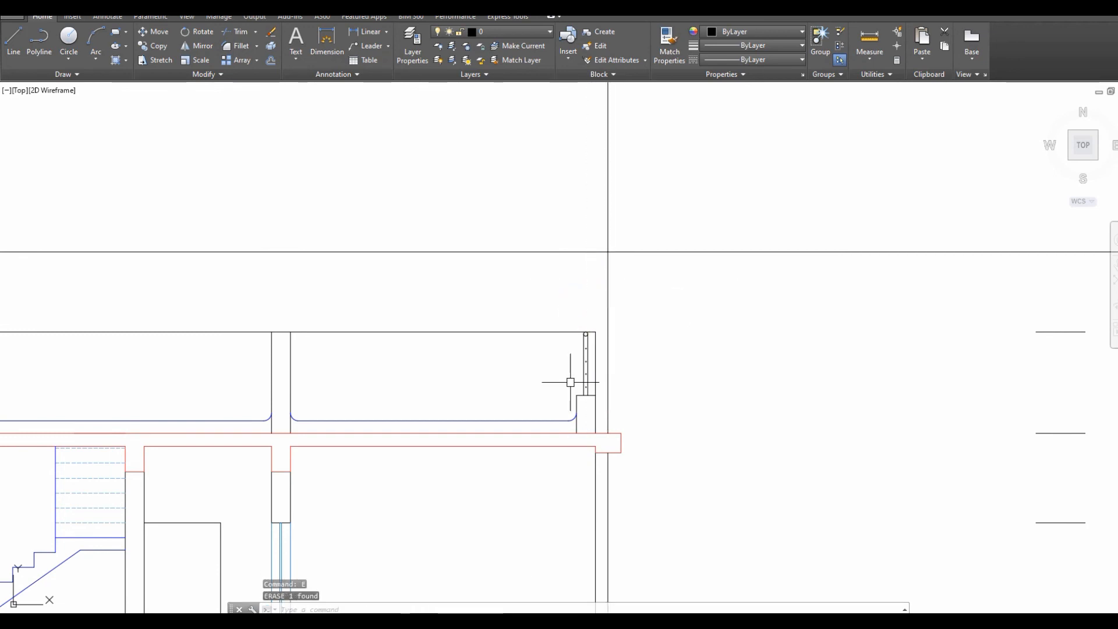
{"action": "scroll", "coordinate": [577, 382], "scroll_direction": "up", "scroll_amount": 2}
{"action": "left_click", "coordinate": [581, 400]}
{"action": "left_click", "coordinate": [581, 299]}
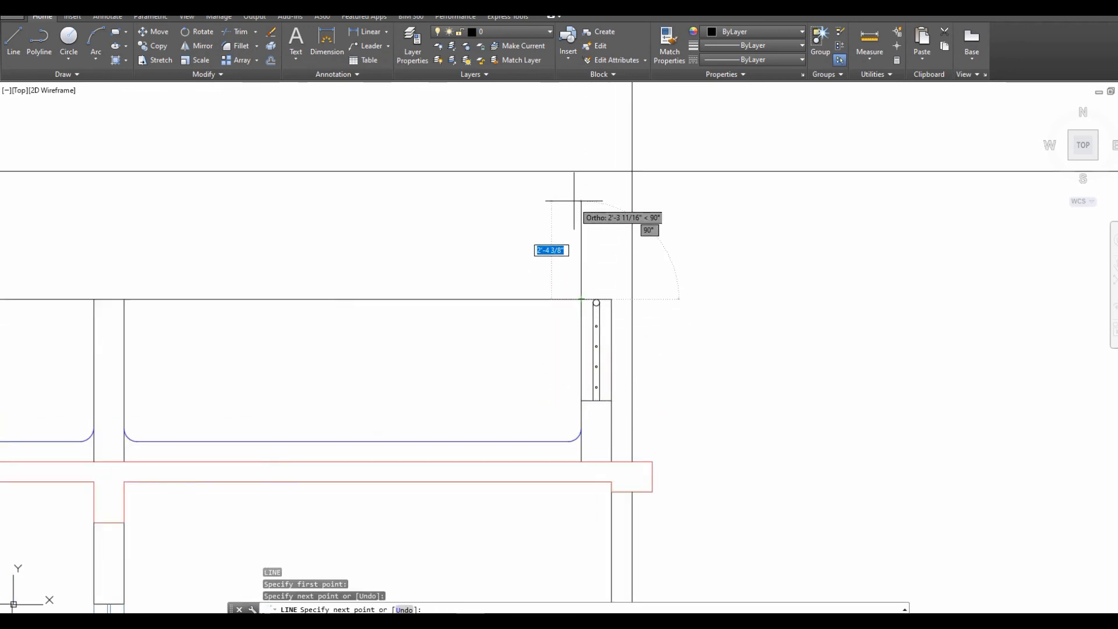
{"action": "left_click", "coordinate": [581, 171]}
{"action": "key", "text": "Escape"}
{"action": "left_click", "coordinate": [583, 319]}
{"action": "type", "text": "e"}
{"action": "key", "text": "Return"}
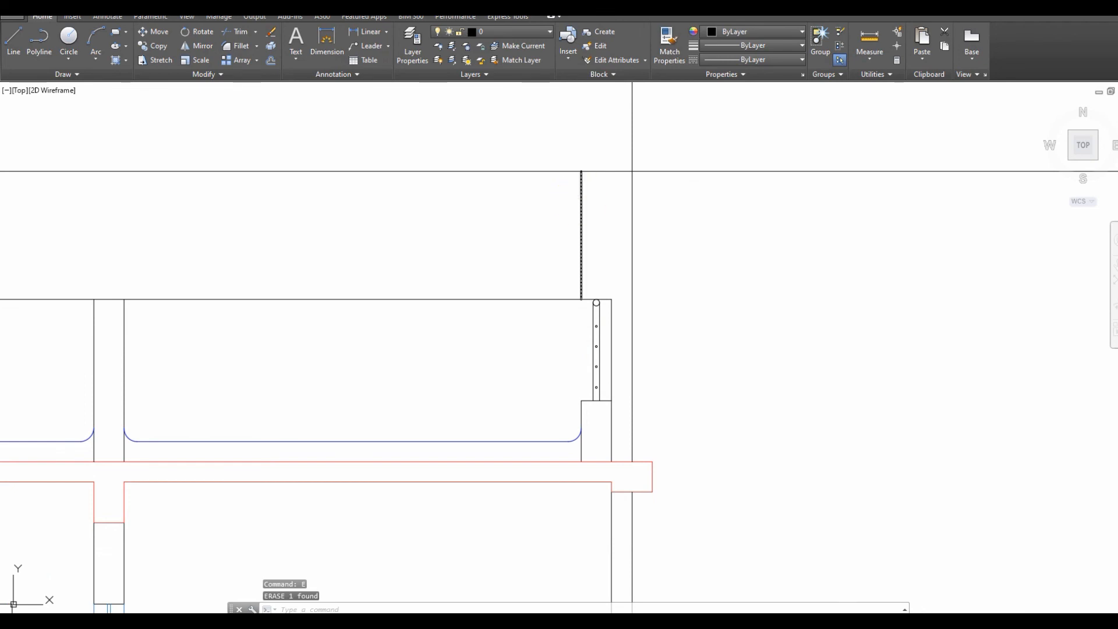
Fillet the horizontal construction line with both vertical lines at radius 0 to close the raised wall's top with square corners.
{"action": "type", "text": "f"}
{"action": "key", "text": "Return"}
{"action": "left_click", "coordinate": [581, 196]}
{"action": "left_click", "coordinate": [600, 171]}
{"action": "key", "text": "Return"}
{"action": "left_click", "coordinate": [611, 171]}
{"action": "left_click", "coordinate": [631, 200]}
{"action": "scroll", "coordinate": [616, 201], "scroll_direction": "down", "scroll_amount": 2}
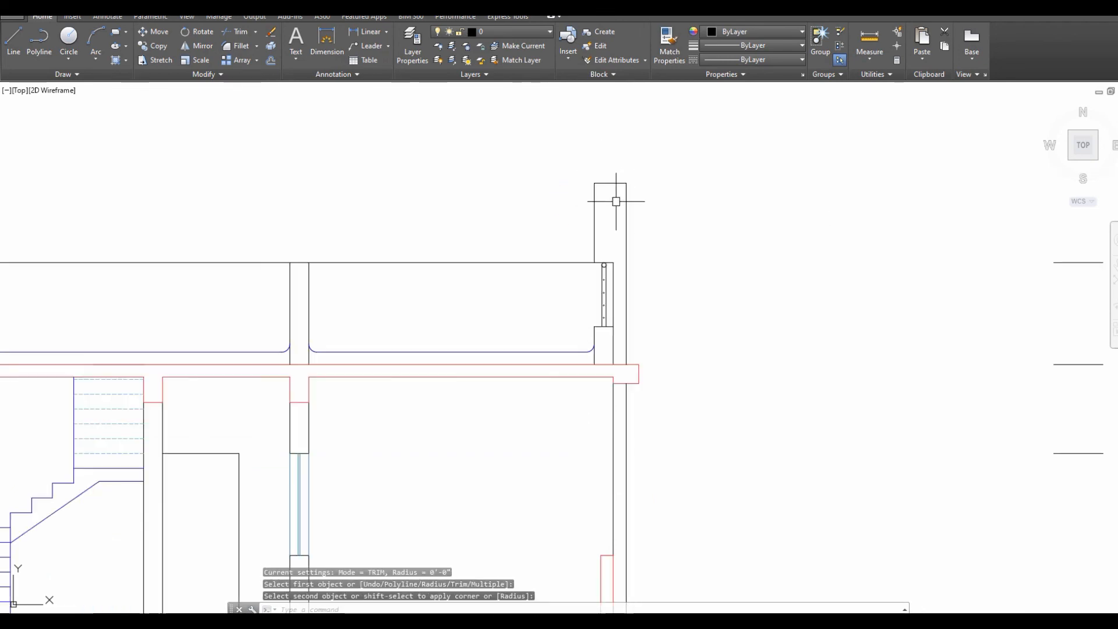
Assign the raised wall outline and the vertical line below the slab to the Step layer.
{"action": "scroll", "coordinate": [616, 201], "scroll_direction": "down", "scroll_amount": 1}
{"action": "key", "text": "Escape"}
{"action": "left_click", "coordinate": [644, 172]}
{"action": "left_click", "coordinate": [612, 202]}
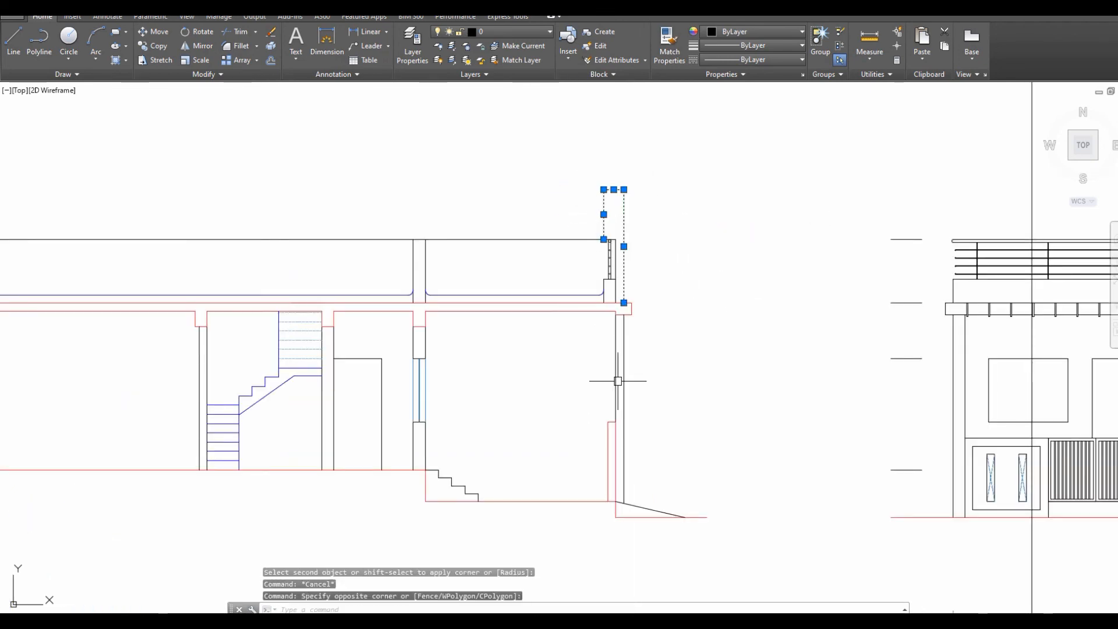
{"action": "left_click", "coordinate": [617, 400]}
{"action": "left_click", "coordinate": [624, 345]}
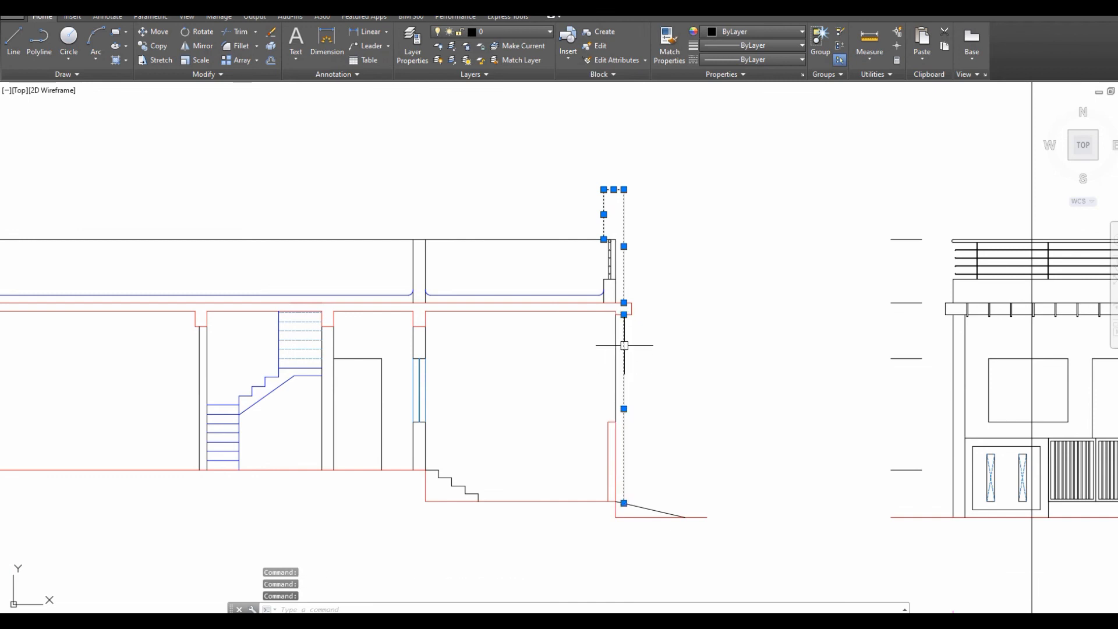
{"action": "left_click", "coordinate": [540, 34]}
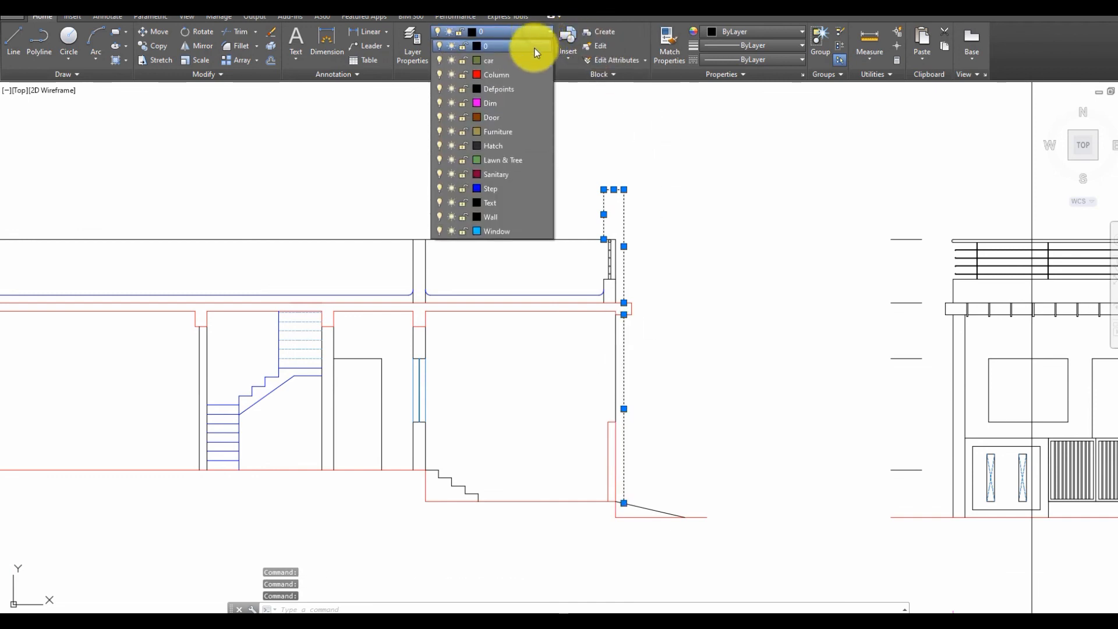
{"action": "left_click", "coordinate": [526, 187]}
{"action": "key", "text": "Escape"}
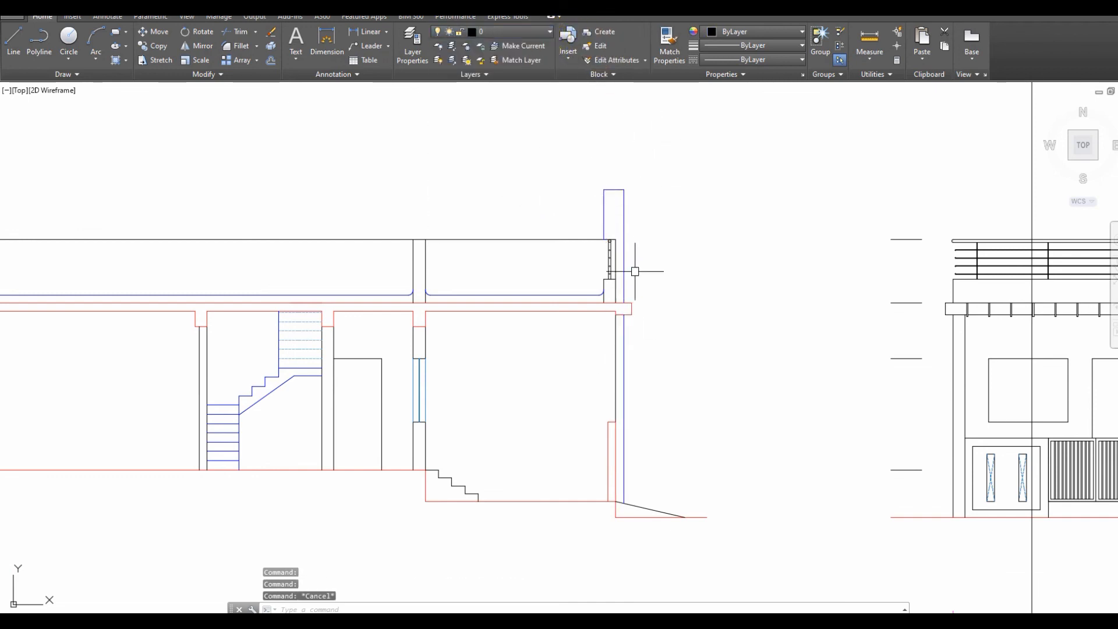
Erase the vertical construction line running through the front elevation.
{"action": "scroll", "coordinate": [635, 271], "scroll_direction": "down", "scroll_amount": 3}
{"action": "left_click", "coordinate": [804, 182]}
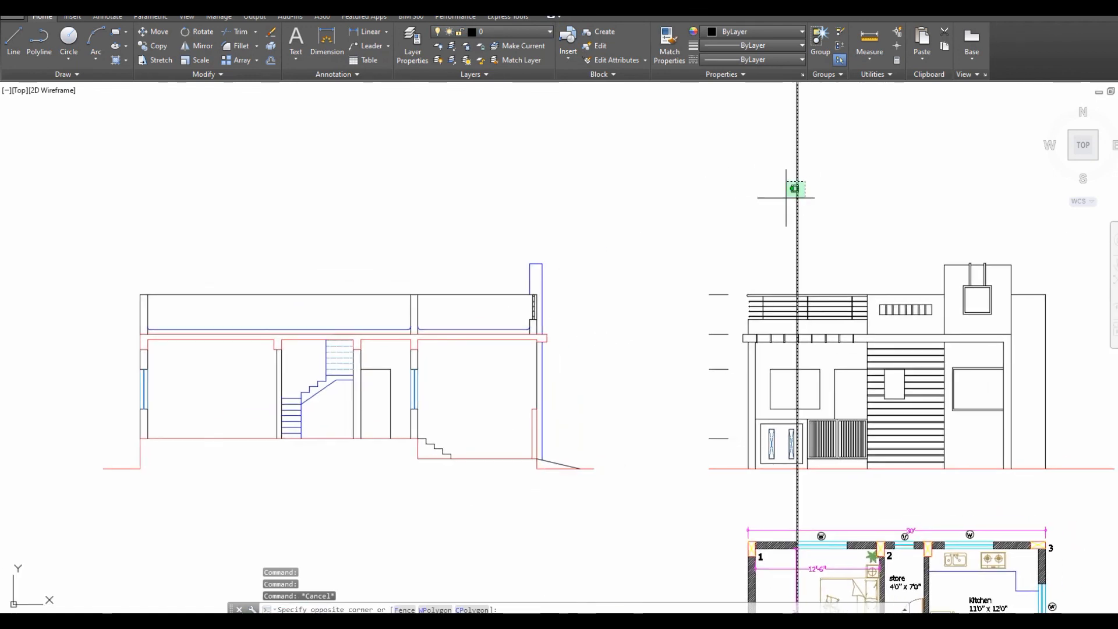
{"action": "left_click", "coordinate": [786, 197]}
{"action": "key", "text": "Delete"}
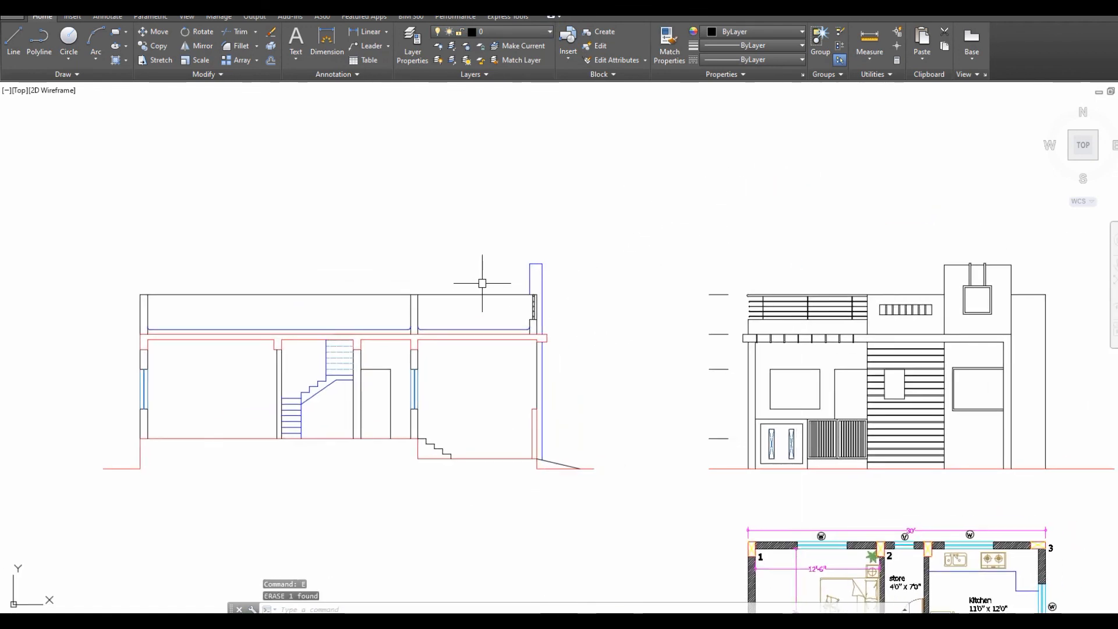
{"action": "middle_click_drag", "start_coordinate": [497, 268], "coordinate": [558, 238]}
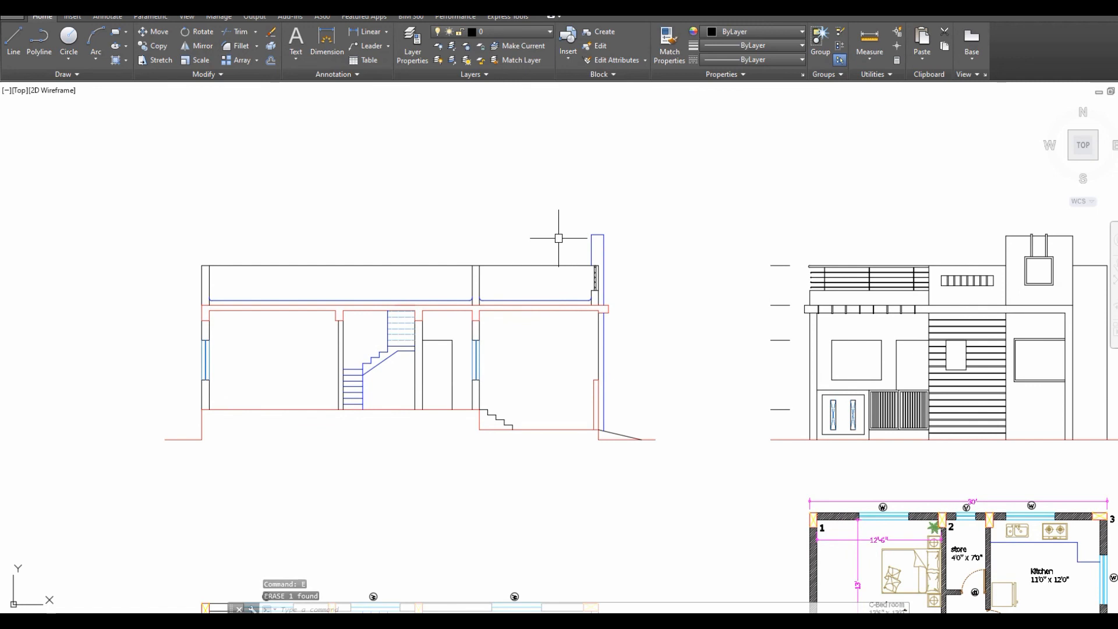
{"action": "scroll", "coordinate": [558, 237], "scroll_direction": "up", "scroll_amount": 3}
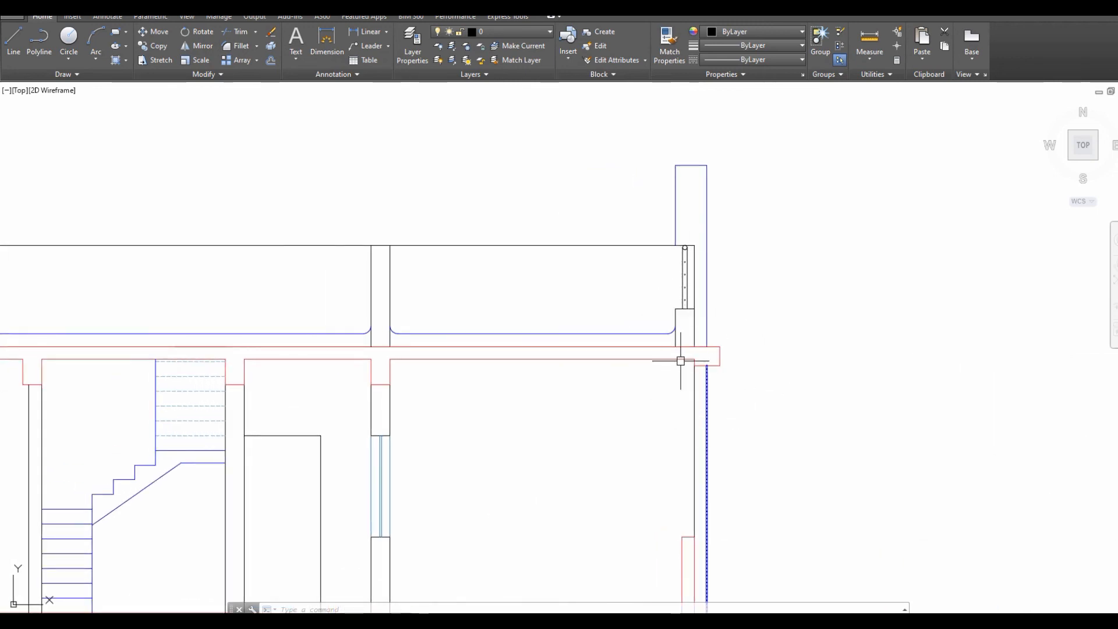
{"action": "scroll", "coordinate": [732, 365], "scroll_direction": "up", "scroll_amount": 2}
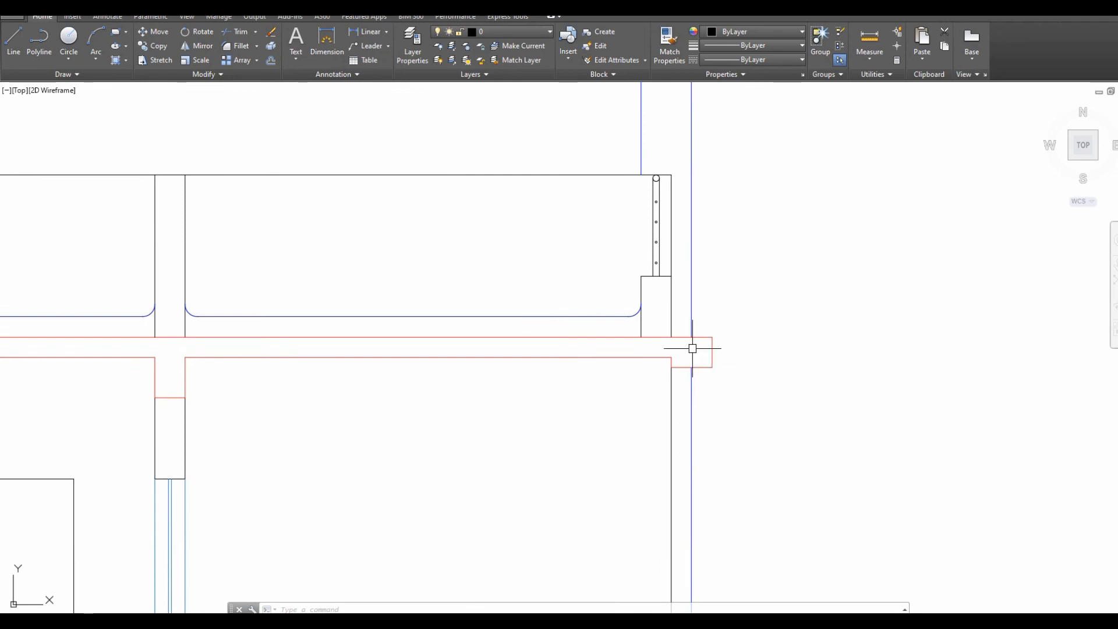
{"action": "scroll", "coordinate": [697, 353], "scroll_direction": "down", "scroll_amount": 2}
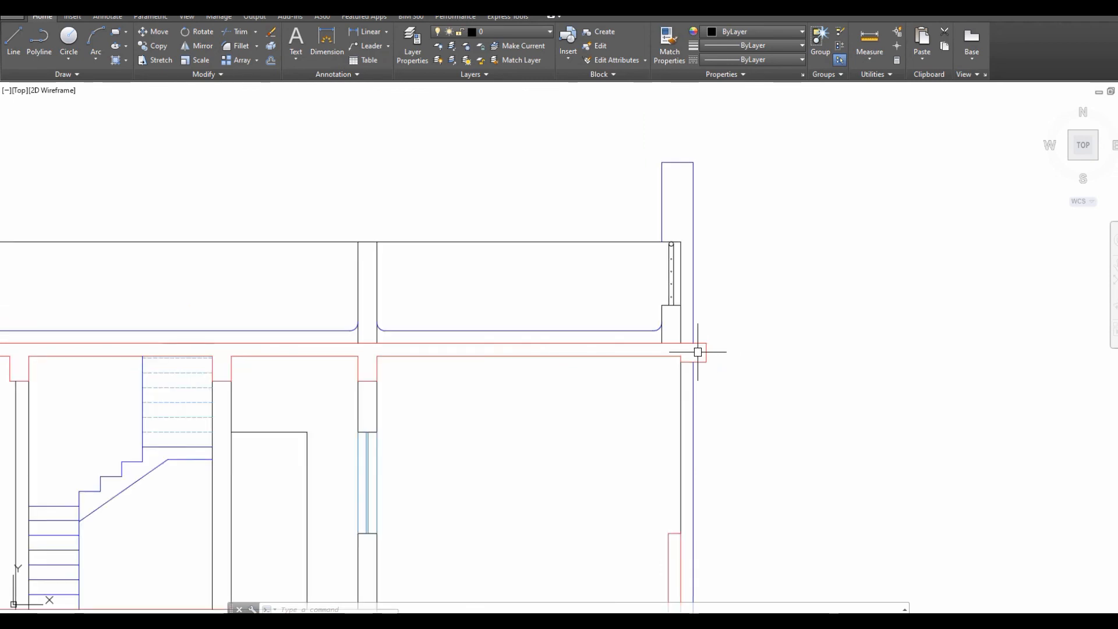
{"action": "scroll", "coordinate": [690, 345], "scroll_direction": "down", "scroll_amount": 2}
{"action": "scroll", "coordinate": [560, 304], "scroll_direction": "down", "scroll_amount": 2}
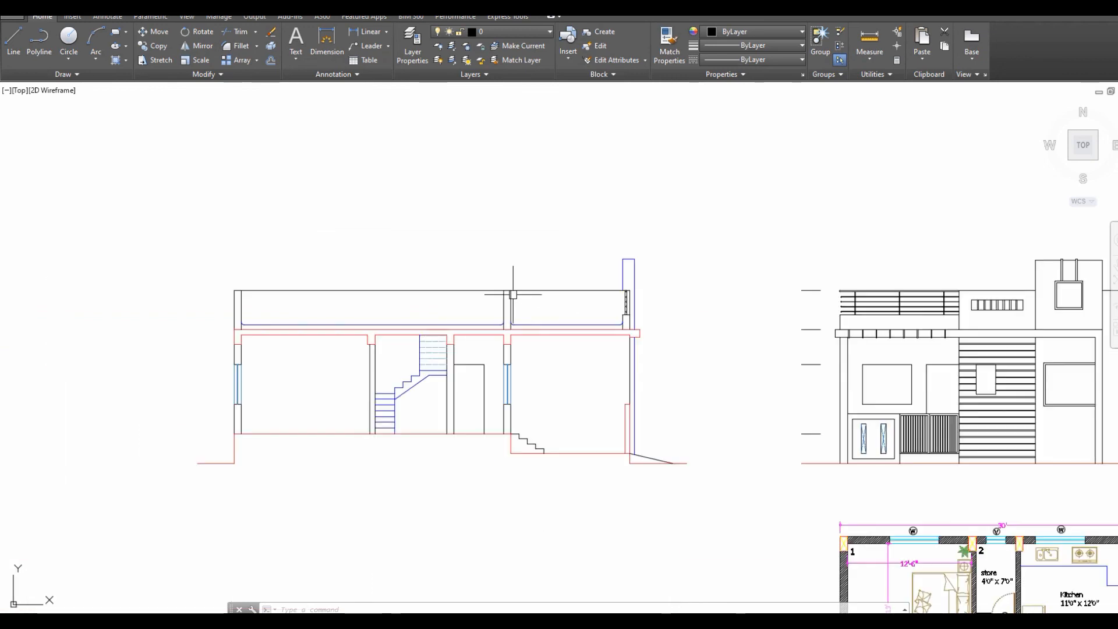
{"action": "middle_click_drag", "start_coordinate": [564, 323], "coordinate": [416, 294]}
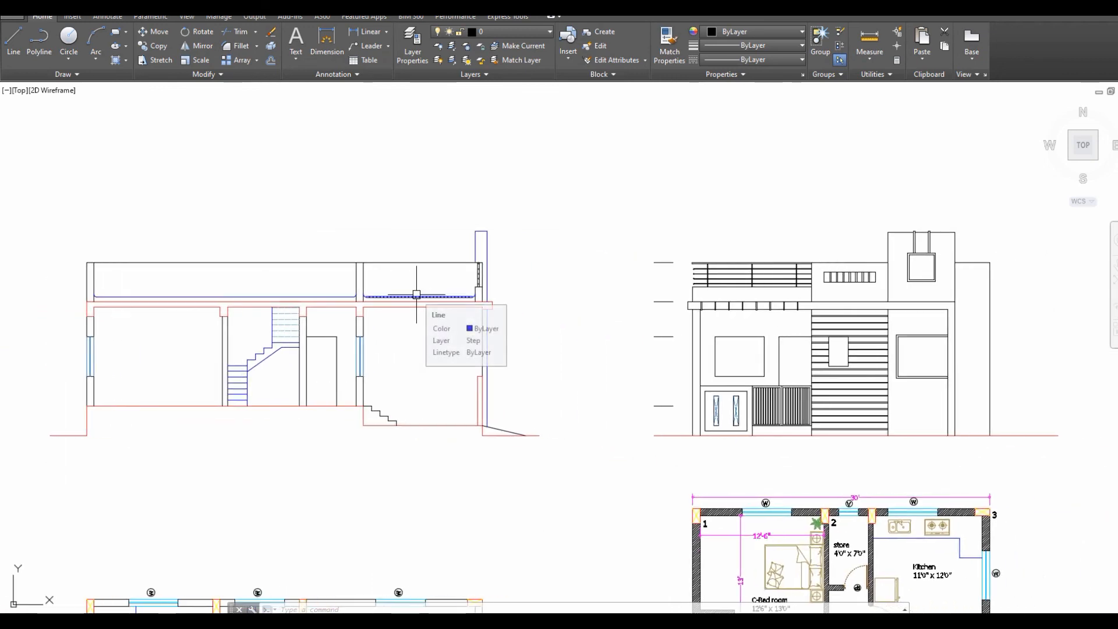